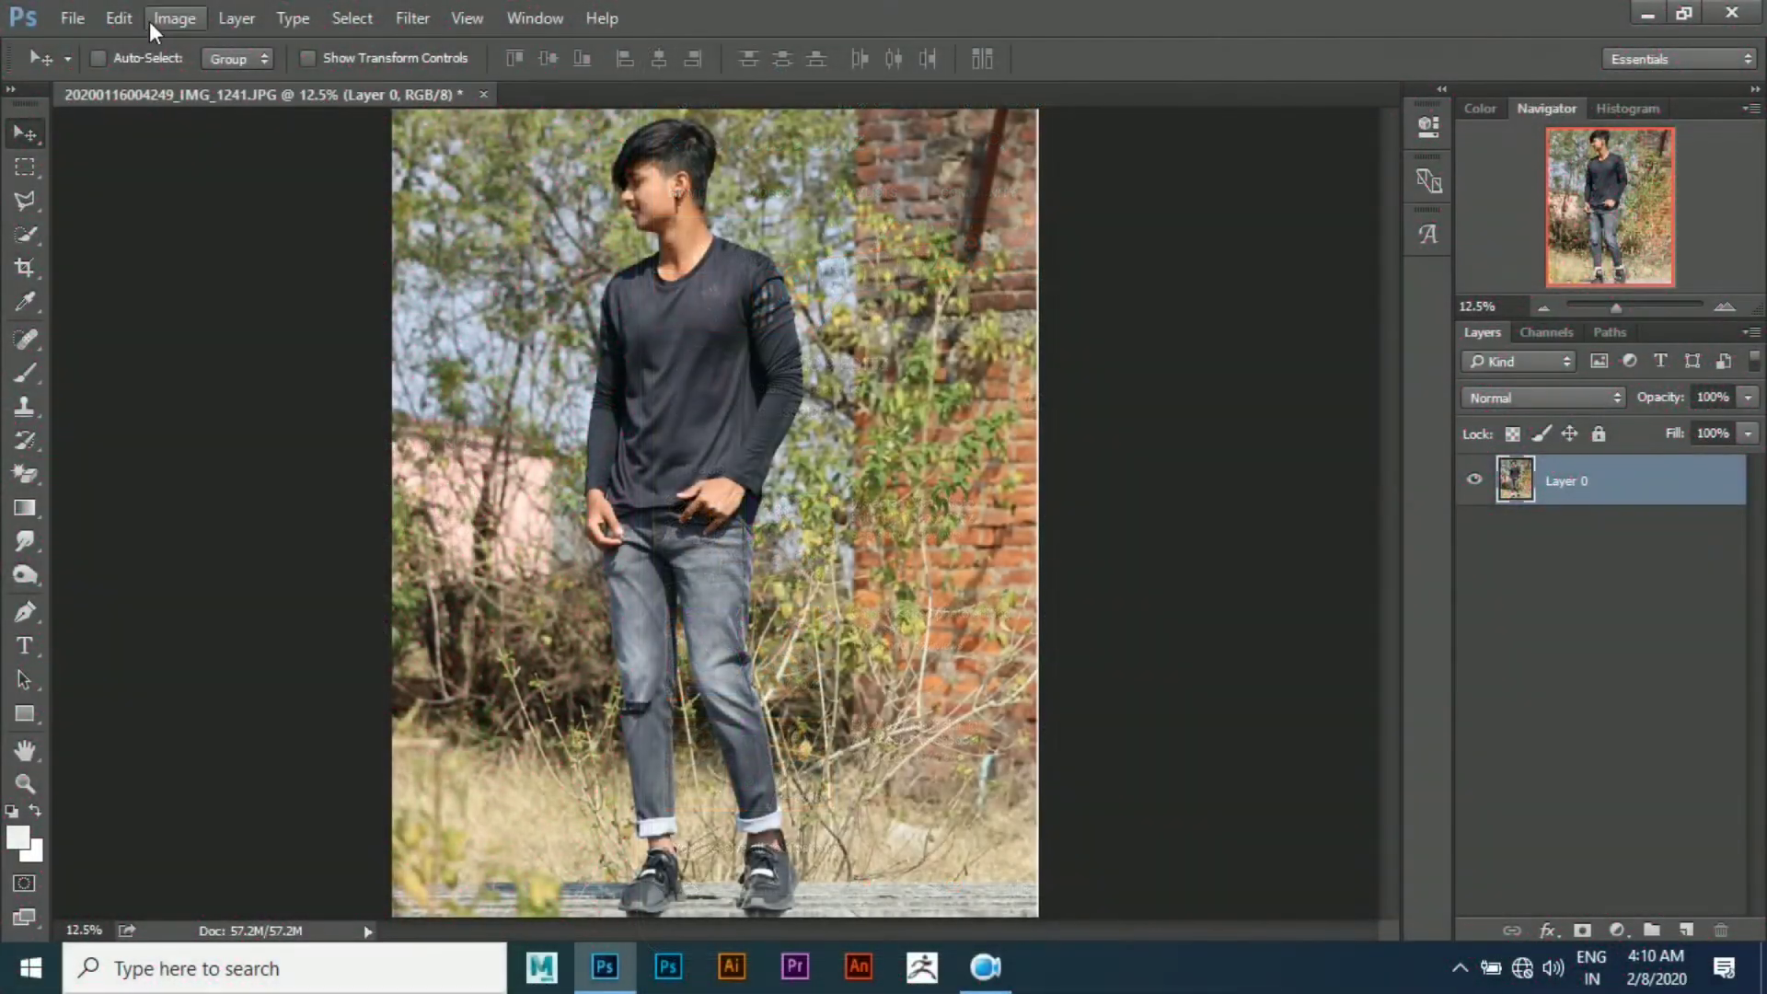
Brighten the man's photo by raising the Curves midpoint
{"action": "left_click", "coordinate": [154, 18]}
{"action": "mouse_move", "coordinate": [212, 85]}
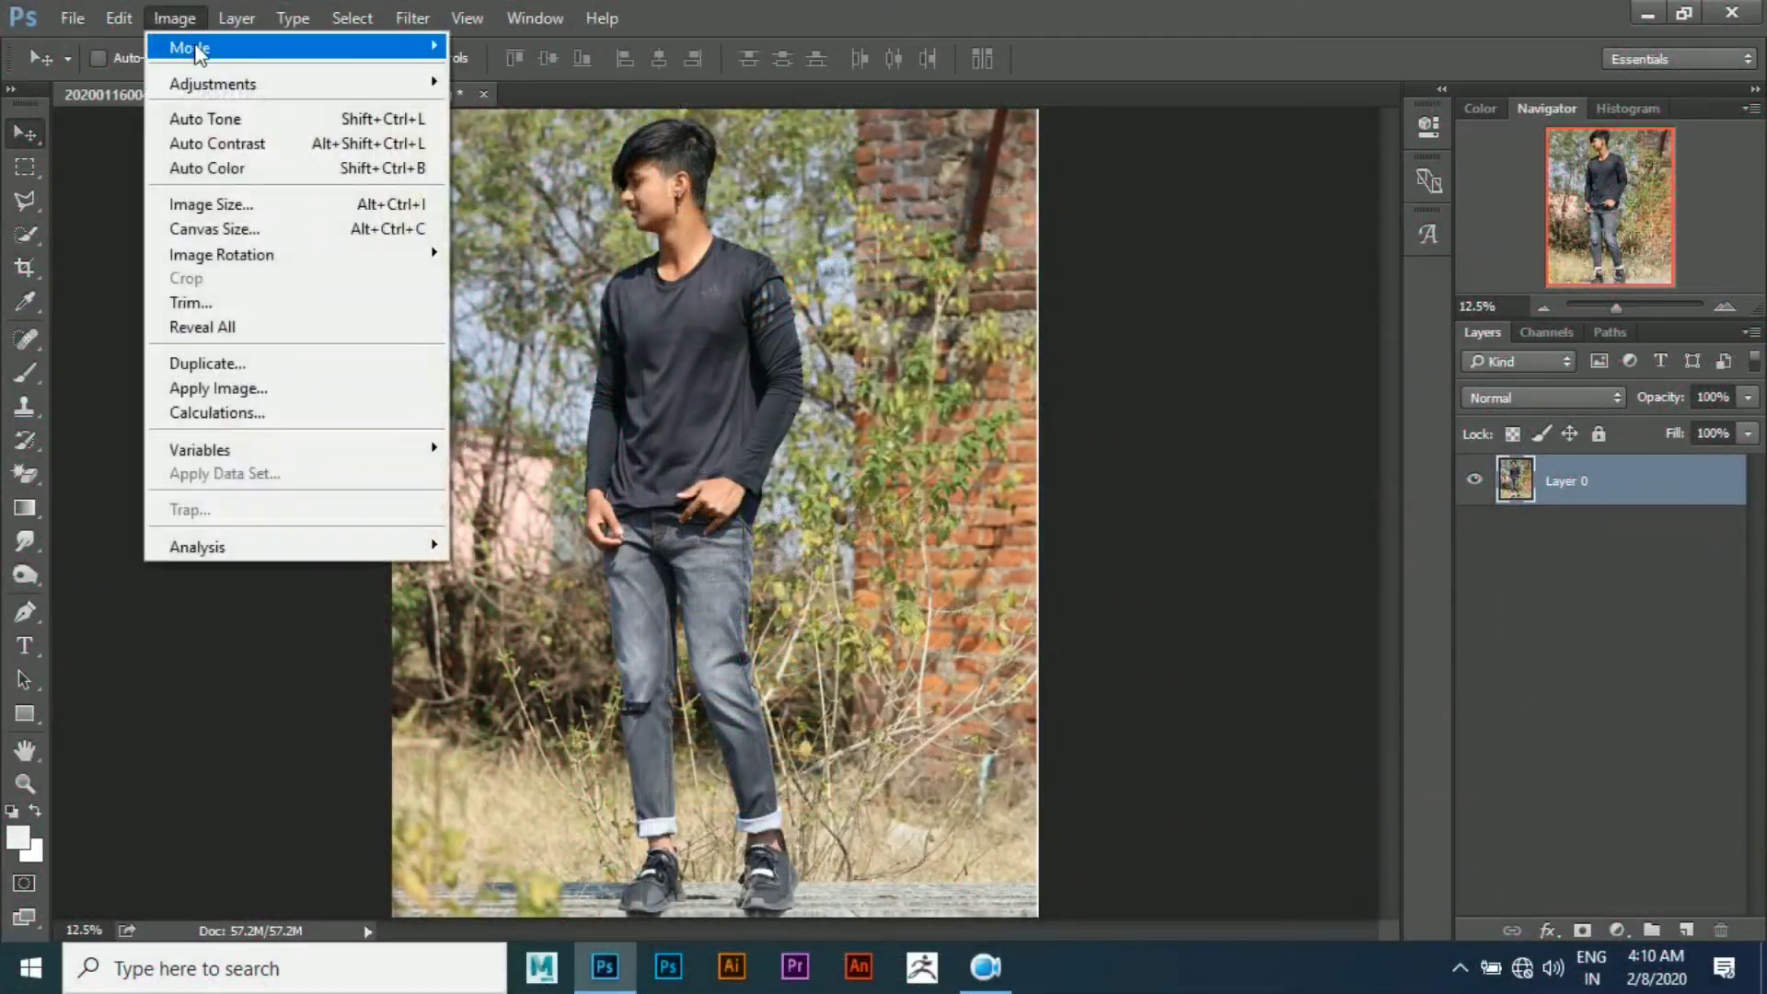
{"action": "left_click", "coordinate": [538, 131]}
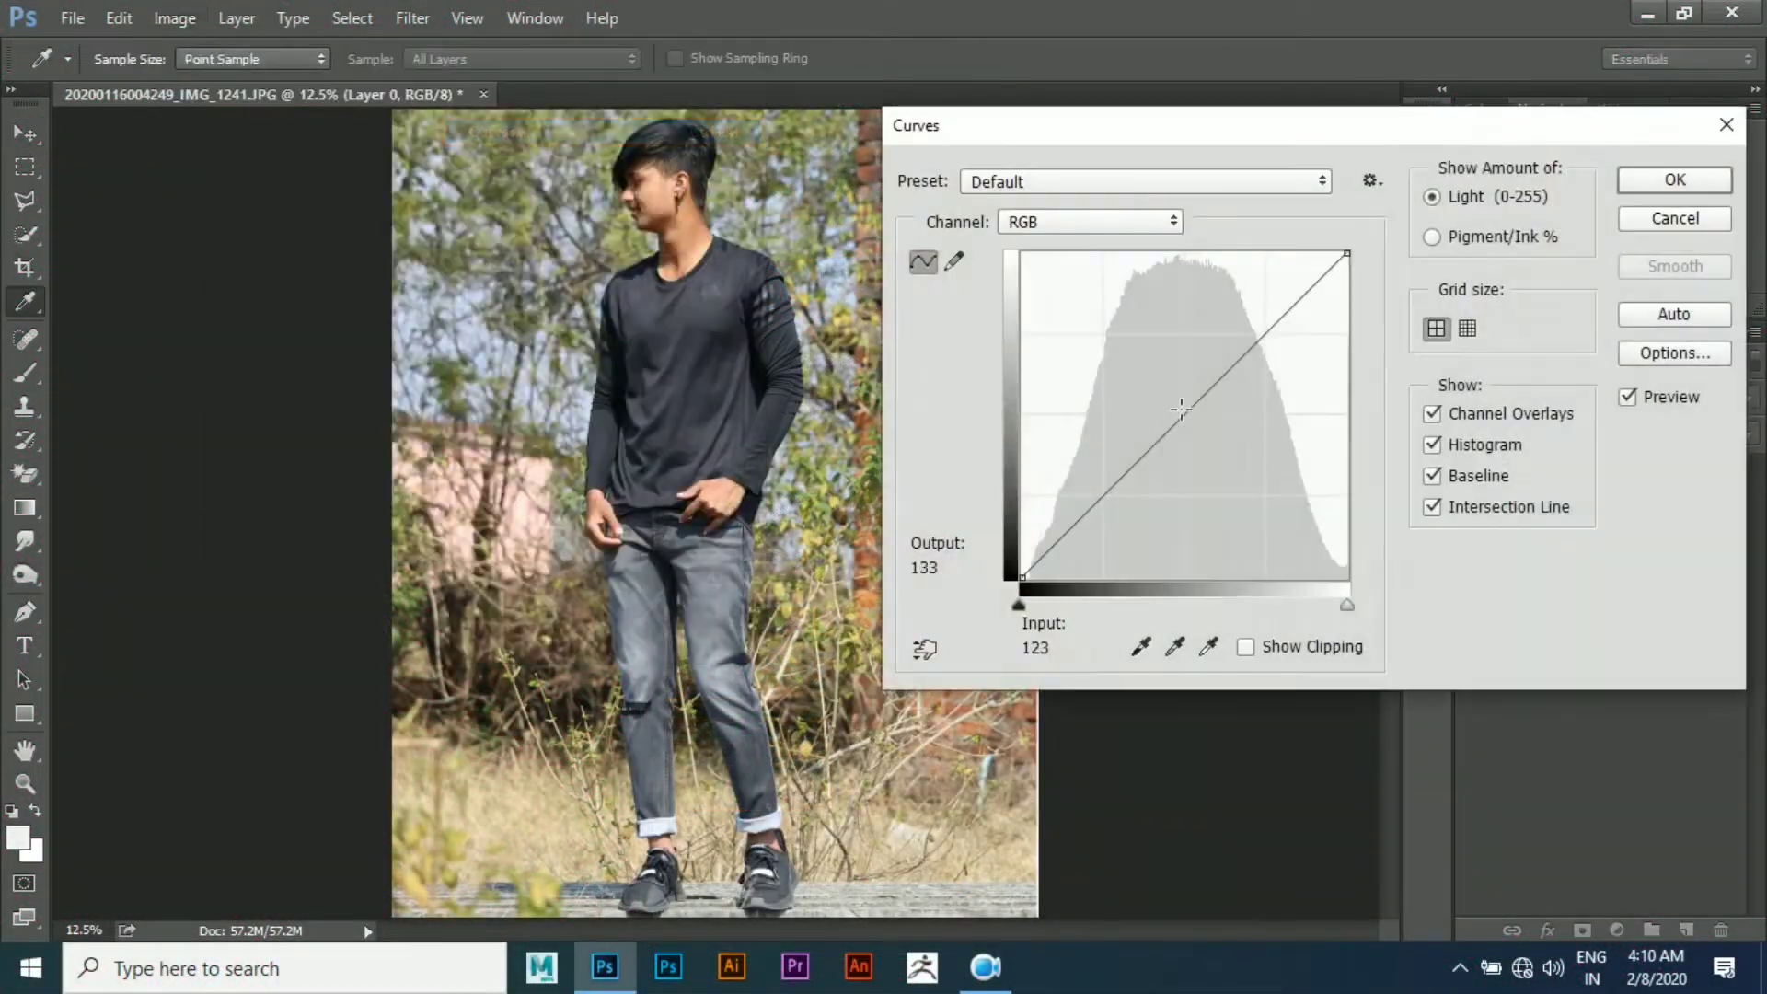
{"action": "left_click_drag", "start_coordinate": [1160, 438], "coordinate": [1160, 399]}
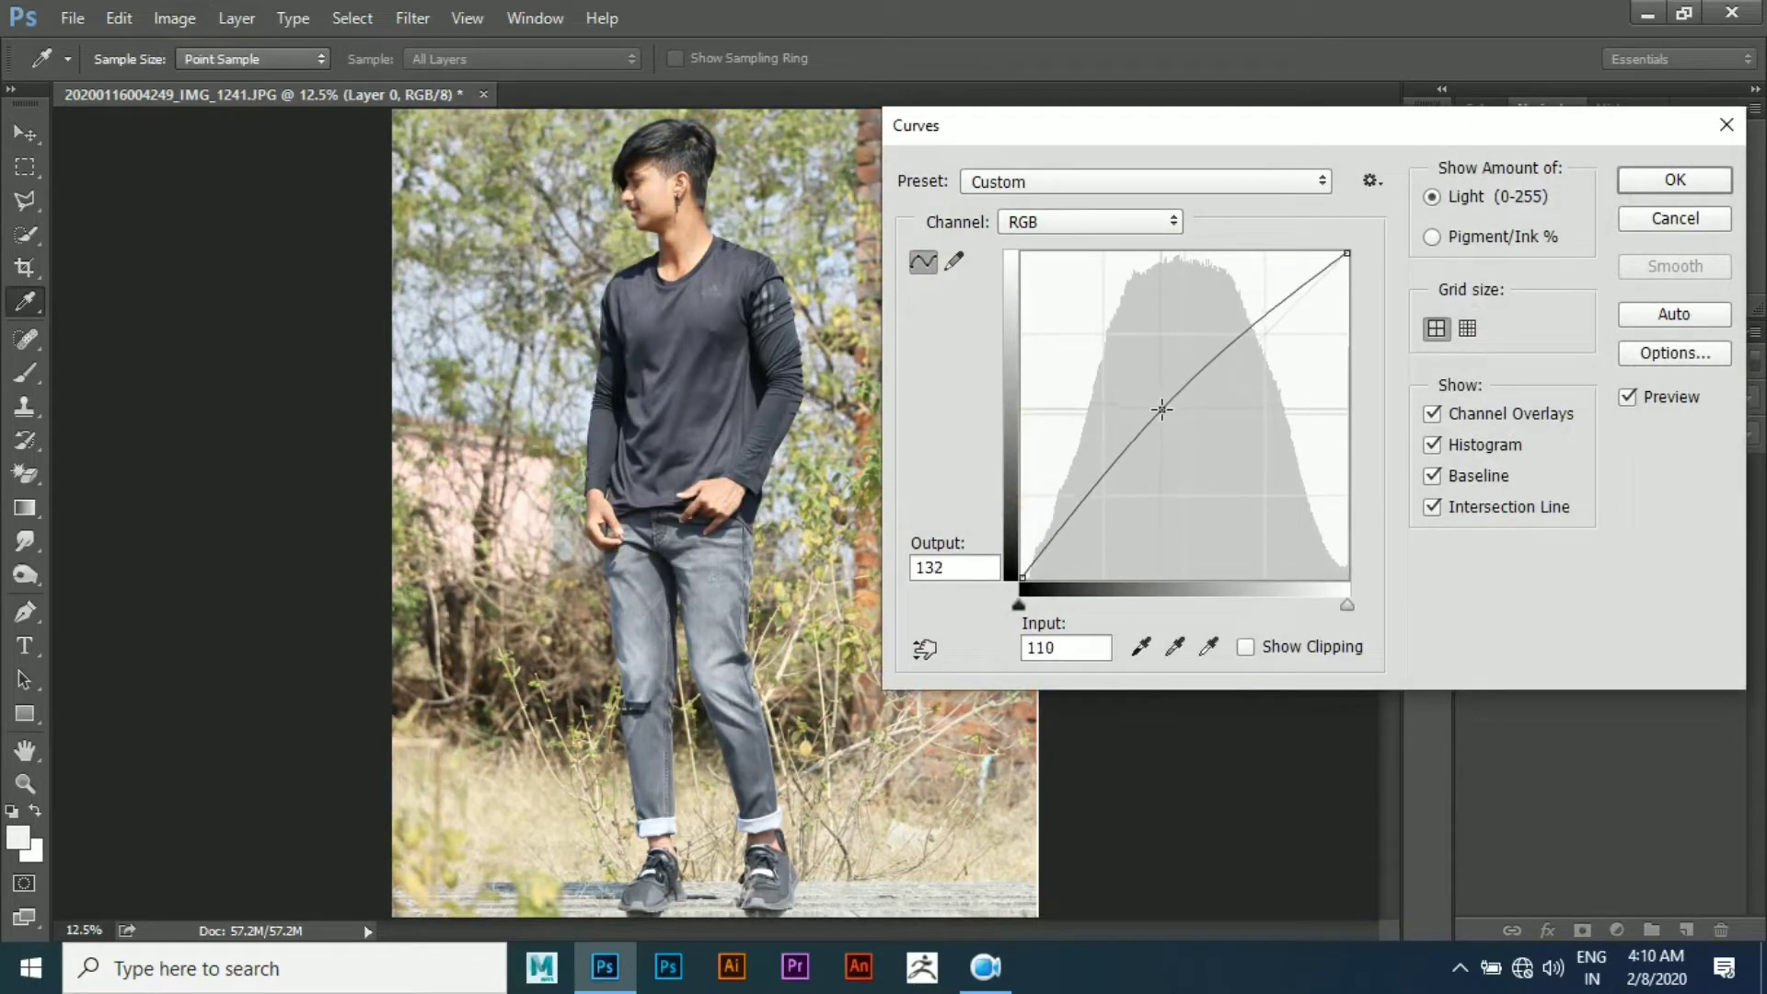
{"action": "left_click", "coordinate": [1686, 188]}
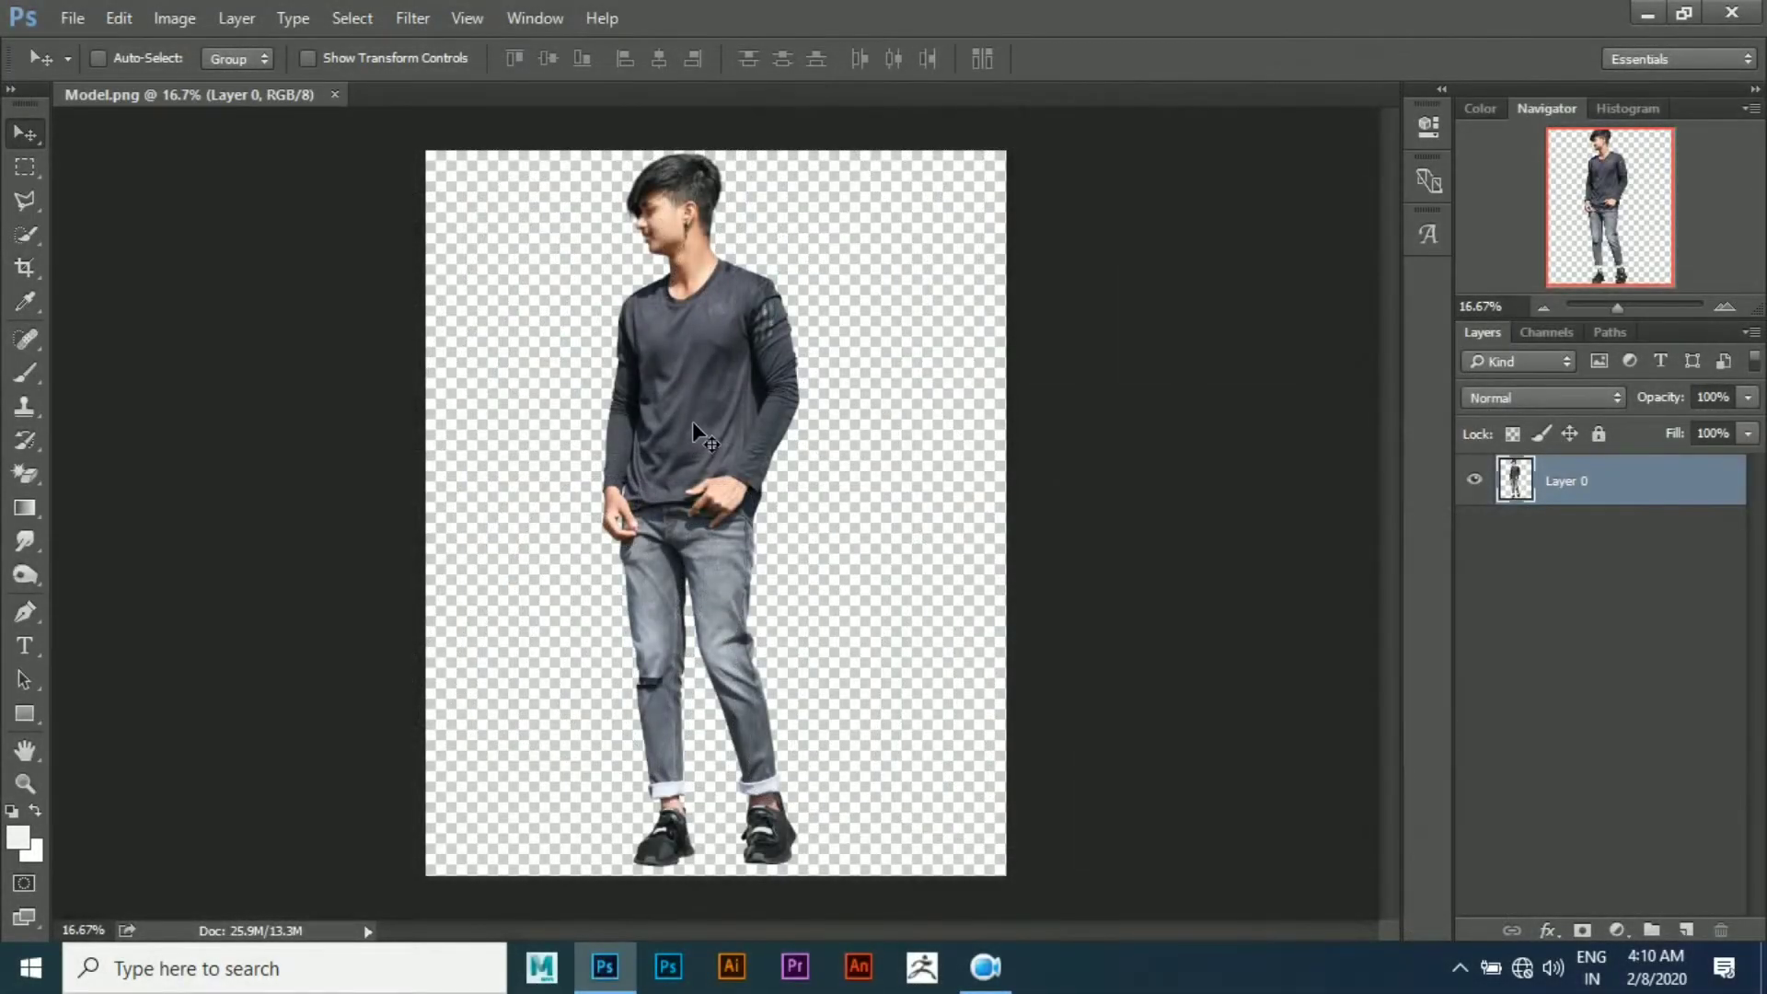
Move the man's cutout layer to the right side of the canvas
{"action": "right_click", "coordinate": [699, 400]}
{"action": "left_click", "coordinate": [722, 416]}
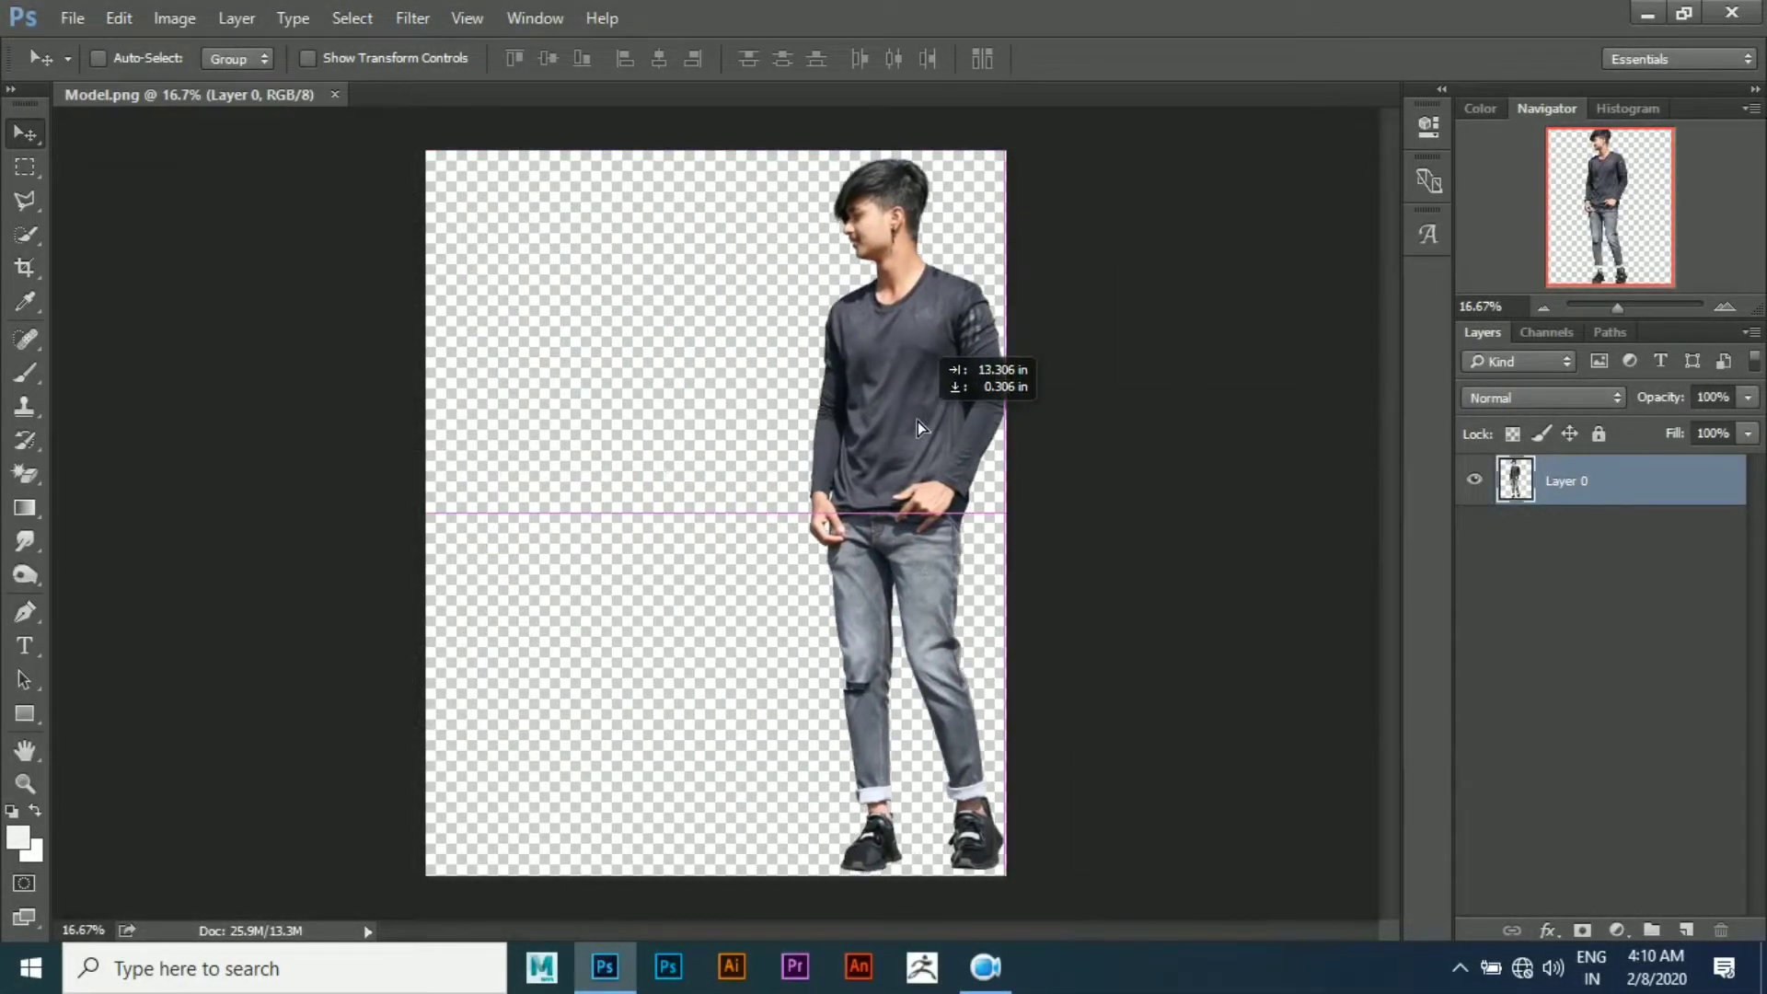
{"action": "left_click_drag", "start_coordinate": [722, 416], "coordinate": [906, 421]}
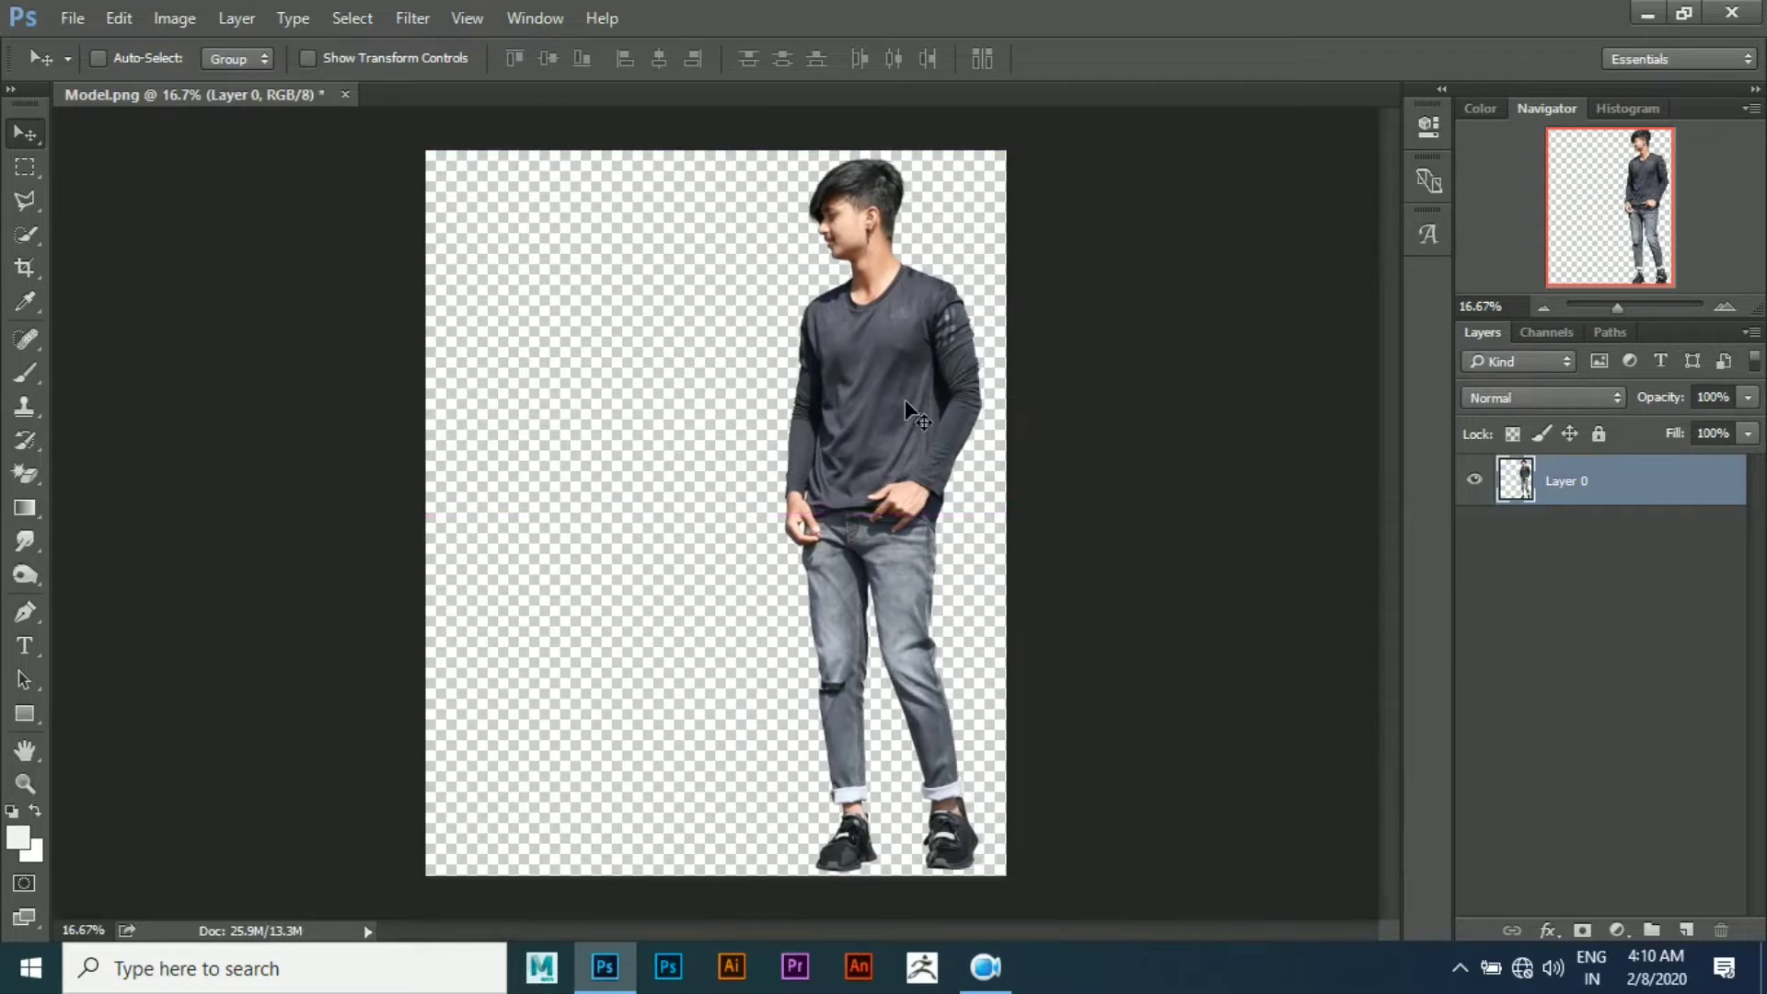
Open Background.jpg, unlock its layer and copy it into Model.png
{"action": "left_click", "coordinate": [74, 16]}
{"action": "left_click", "coordinate": [92, 73]}
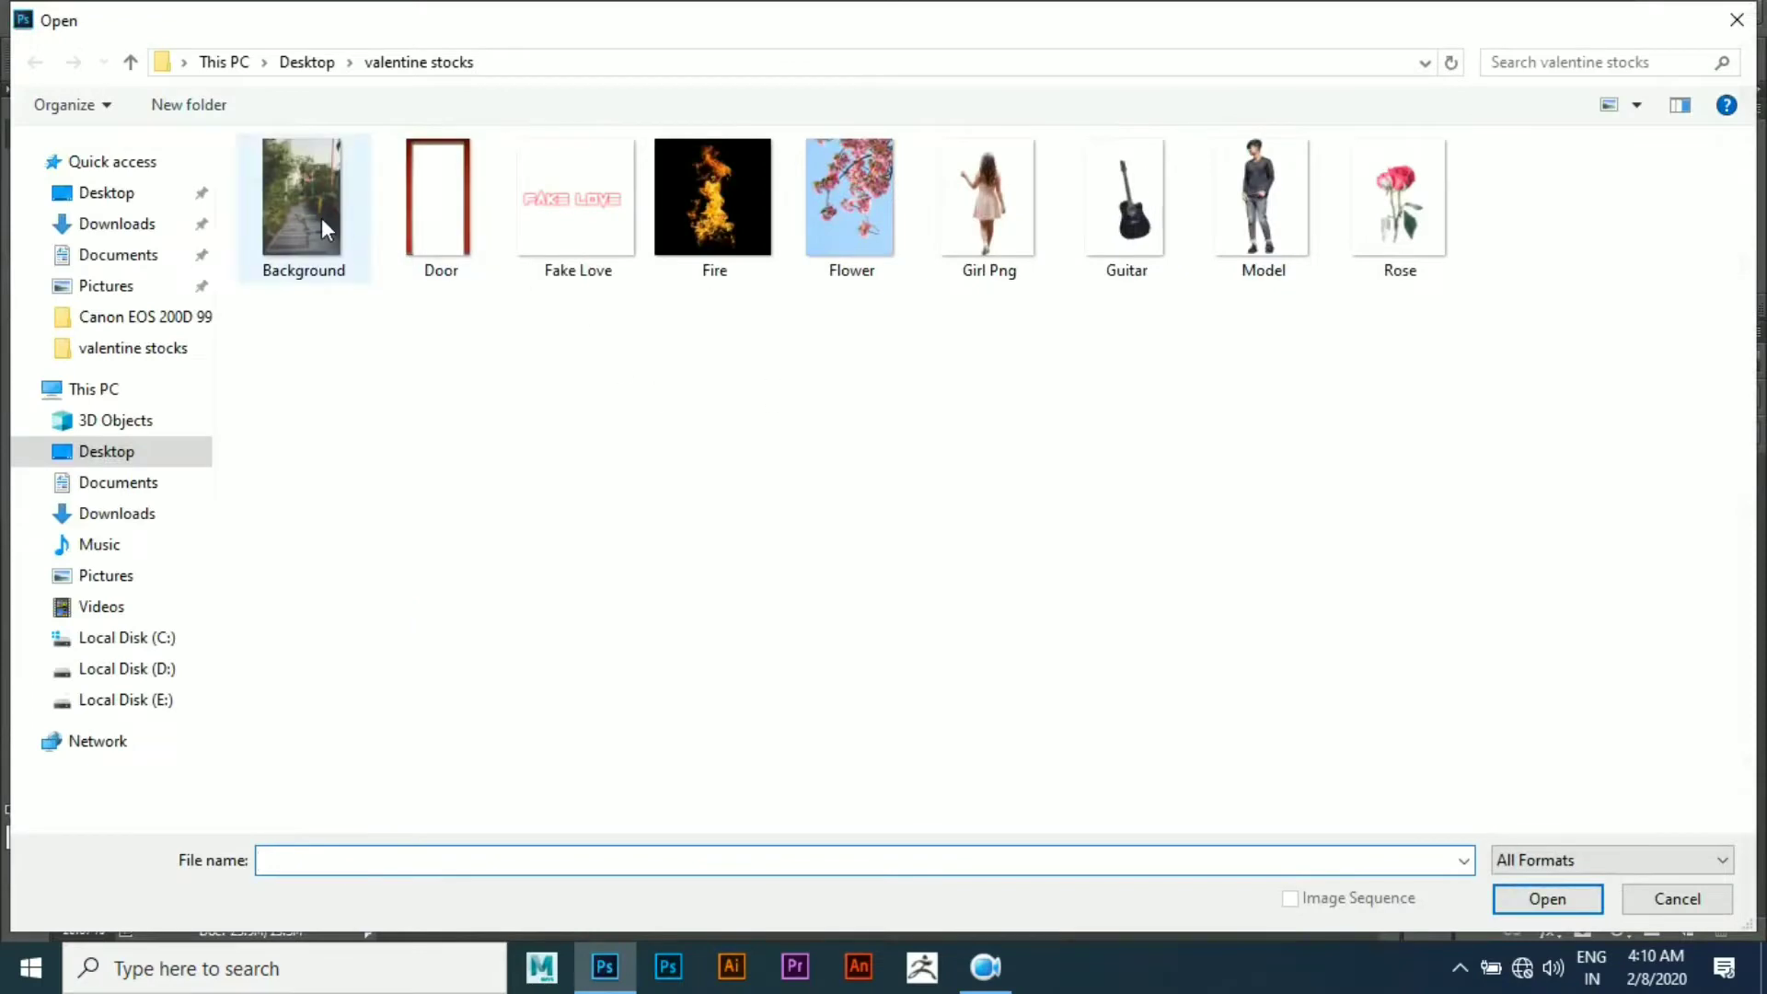
{"action": "double_click", "coordinate": [322, 217]}
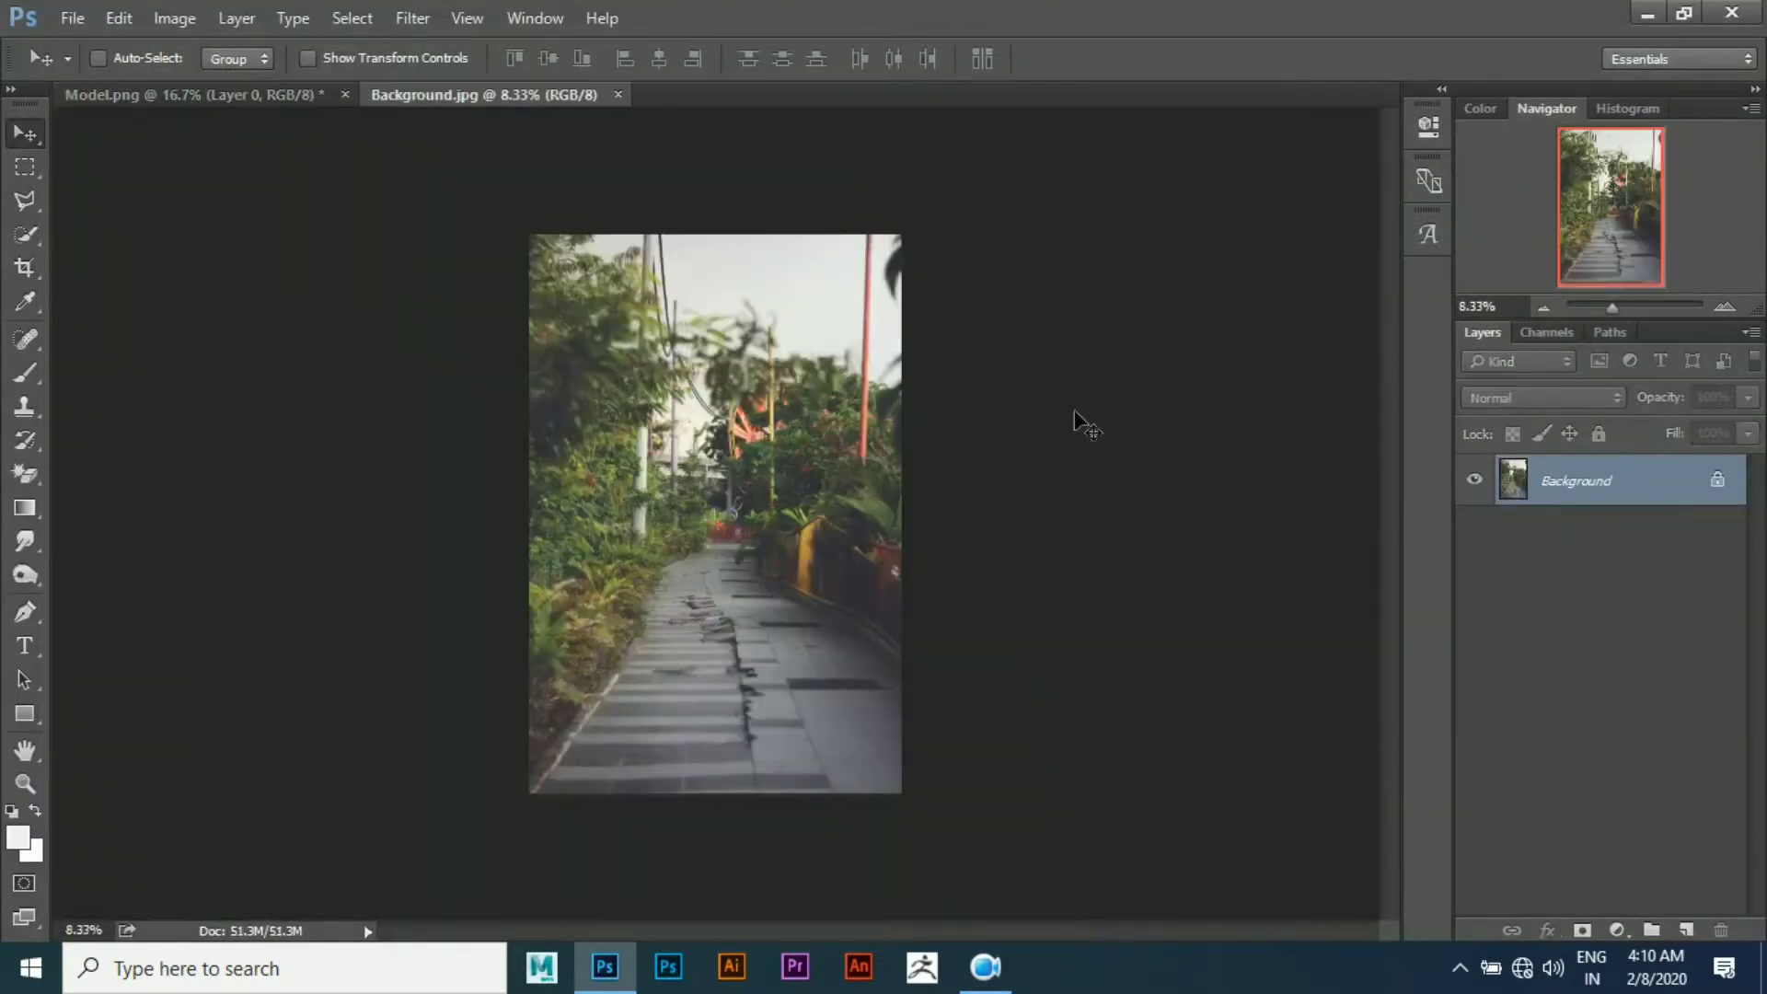
{"action": "left_click", "coordinate": [1721, 478]}
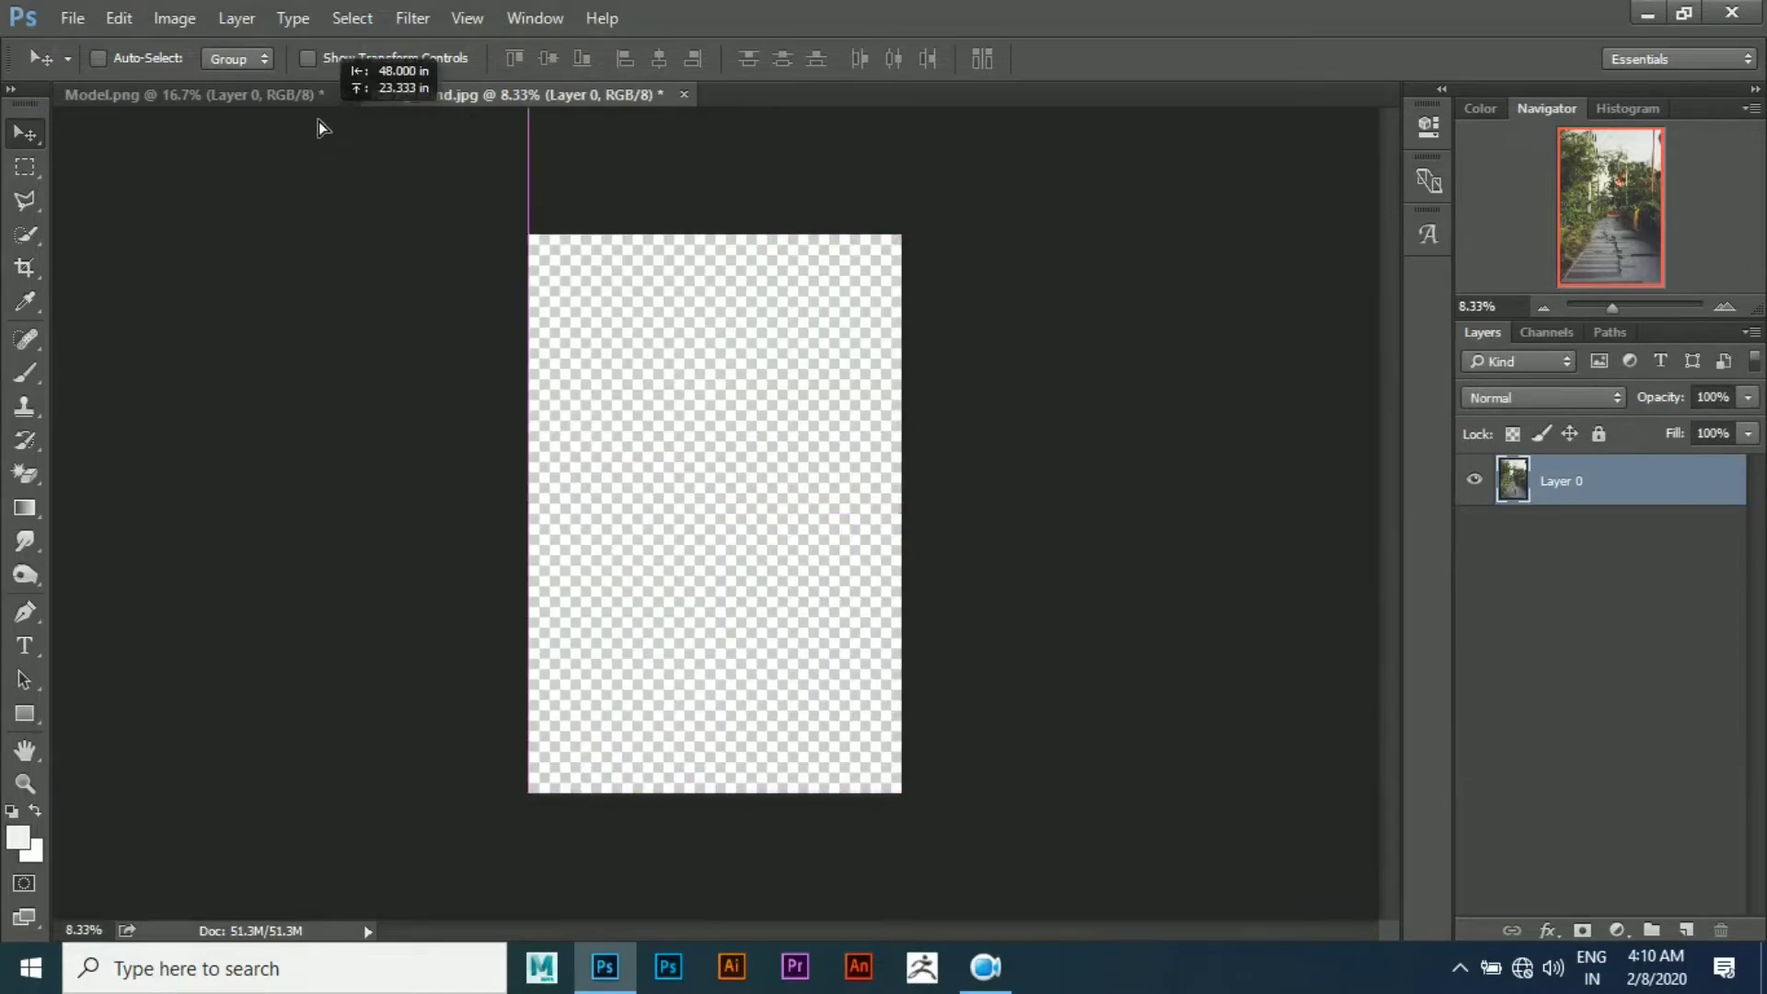
{"action": "mouse_move", "coordinate": [695, 310]}
{"action": "left_mouse_down"}
{"action": "mouse_move", "coordinate": [788, 587]}
{"action": "mouse_move", "coordinate": [811, 462]}
{"action": "mouse_move", "coordinate": [793, 432]}
{"action": "left_mouse_up"}
Enlarge the walkway photo to fill the canvas and send it below the man
{"action": "key", "text": "ctrl+minus"}
{"action": "key", "text": "ctrl+minus"}
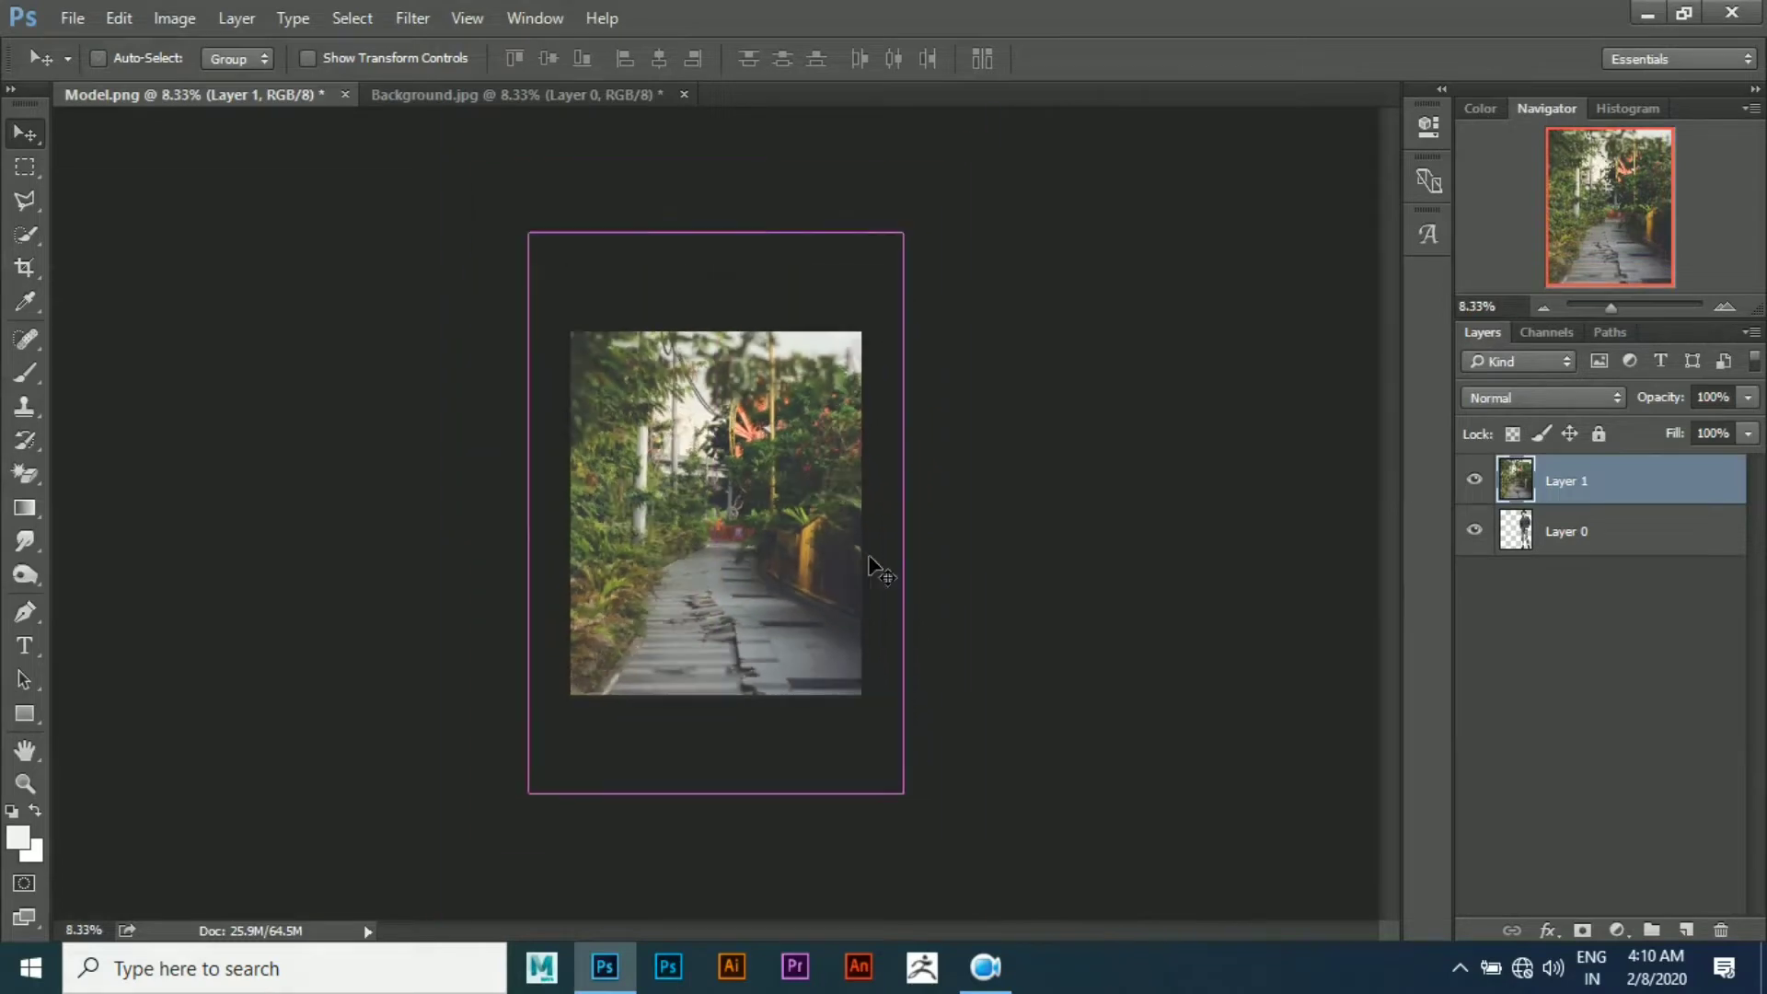
{"action": "key", "text": "ctrl+t"}
{"action": "left_click_drag", "start_coordinate": [897, 785], "coordinate": [890, 710]}
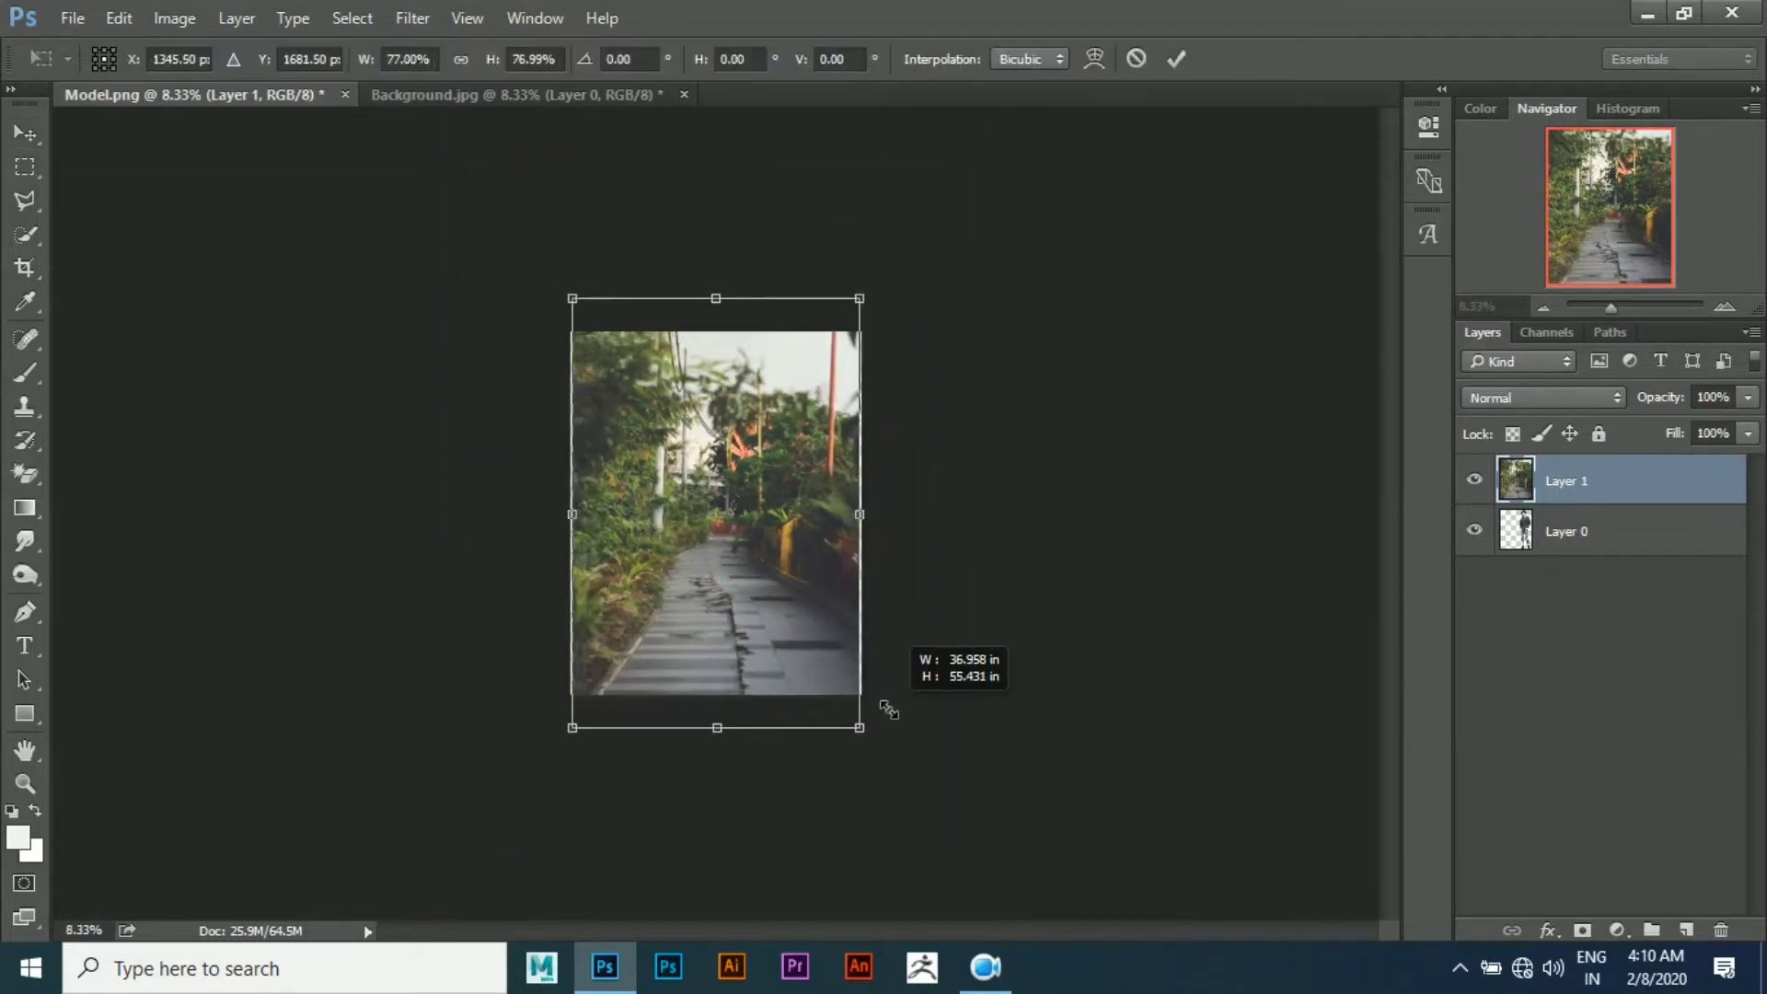
{"action": "key", "text": "ctrl+plus"}
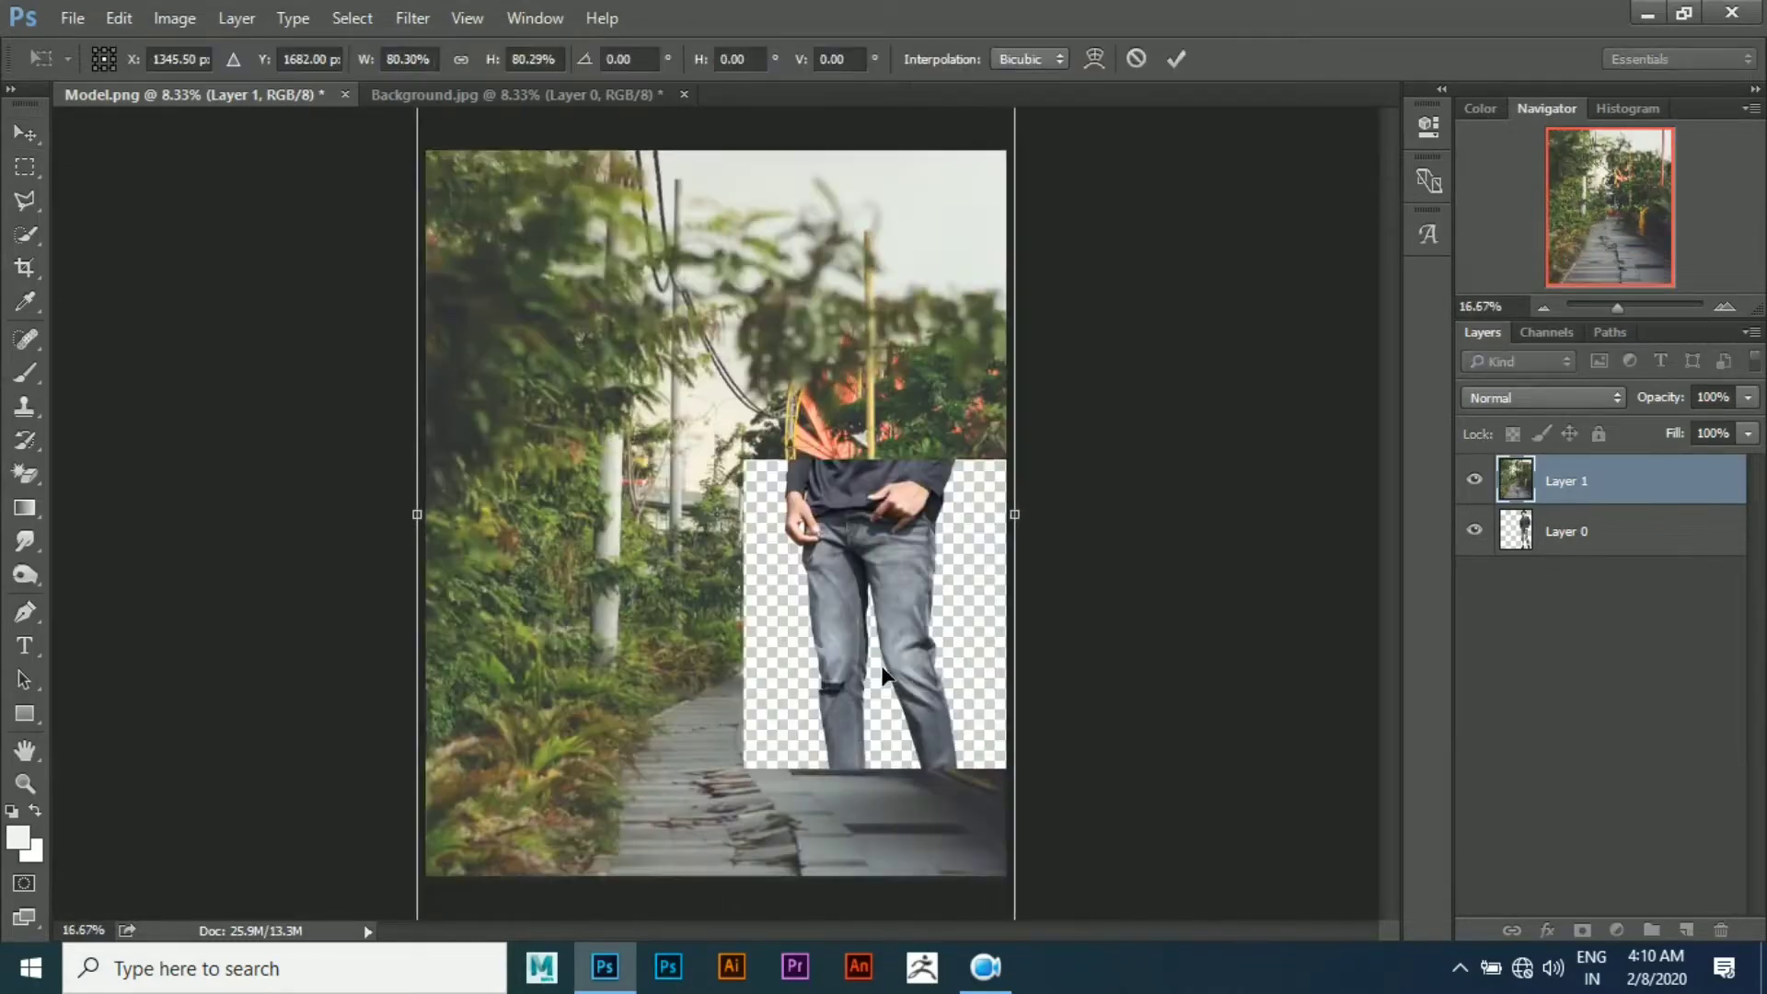
{"action": "key", "text": "Return"}
{"action": "key", "text": "ctrl+minus"}
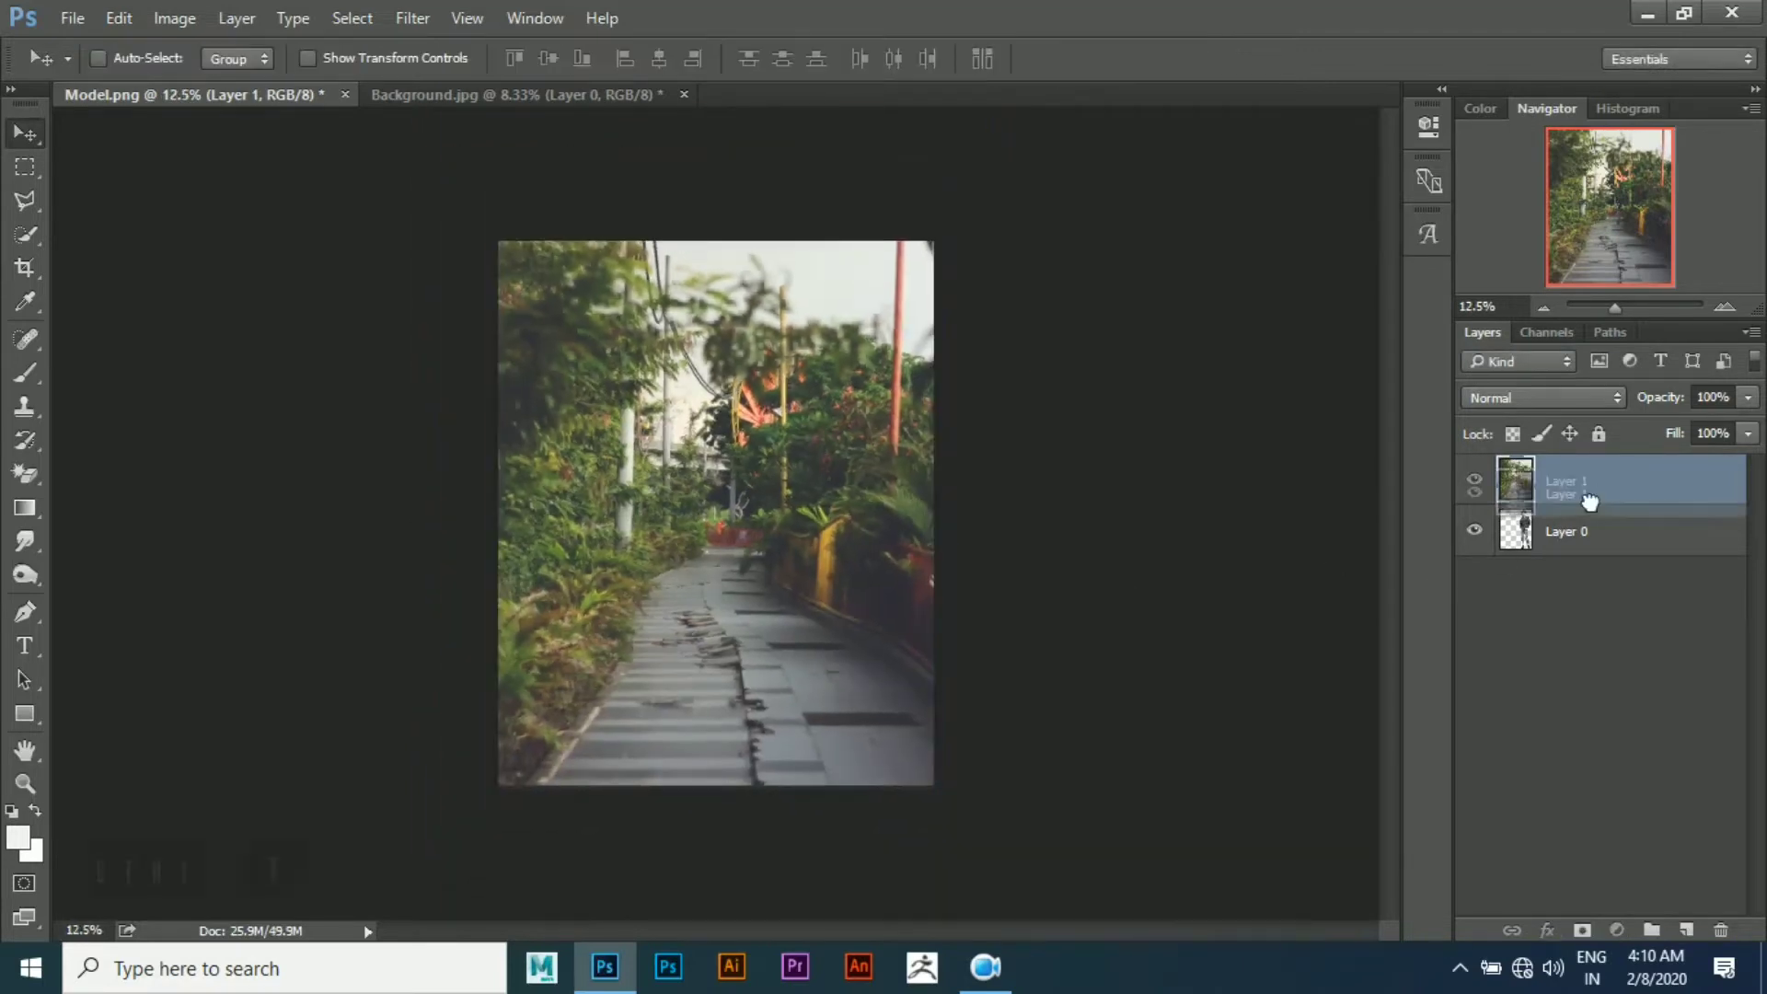
{"action": "key", "text": "ctrl+bracketleft"}
Shrink the man to about 90% and reposition him on the walkway
{"action": "left_click", "coordinate": [1592, 483]}
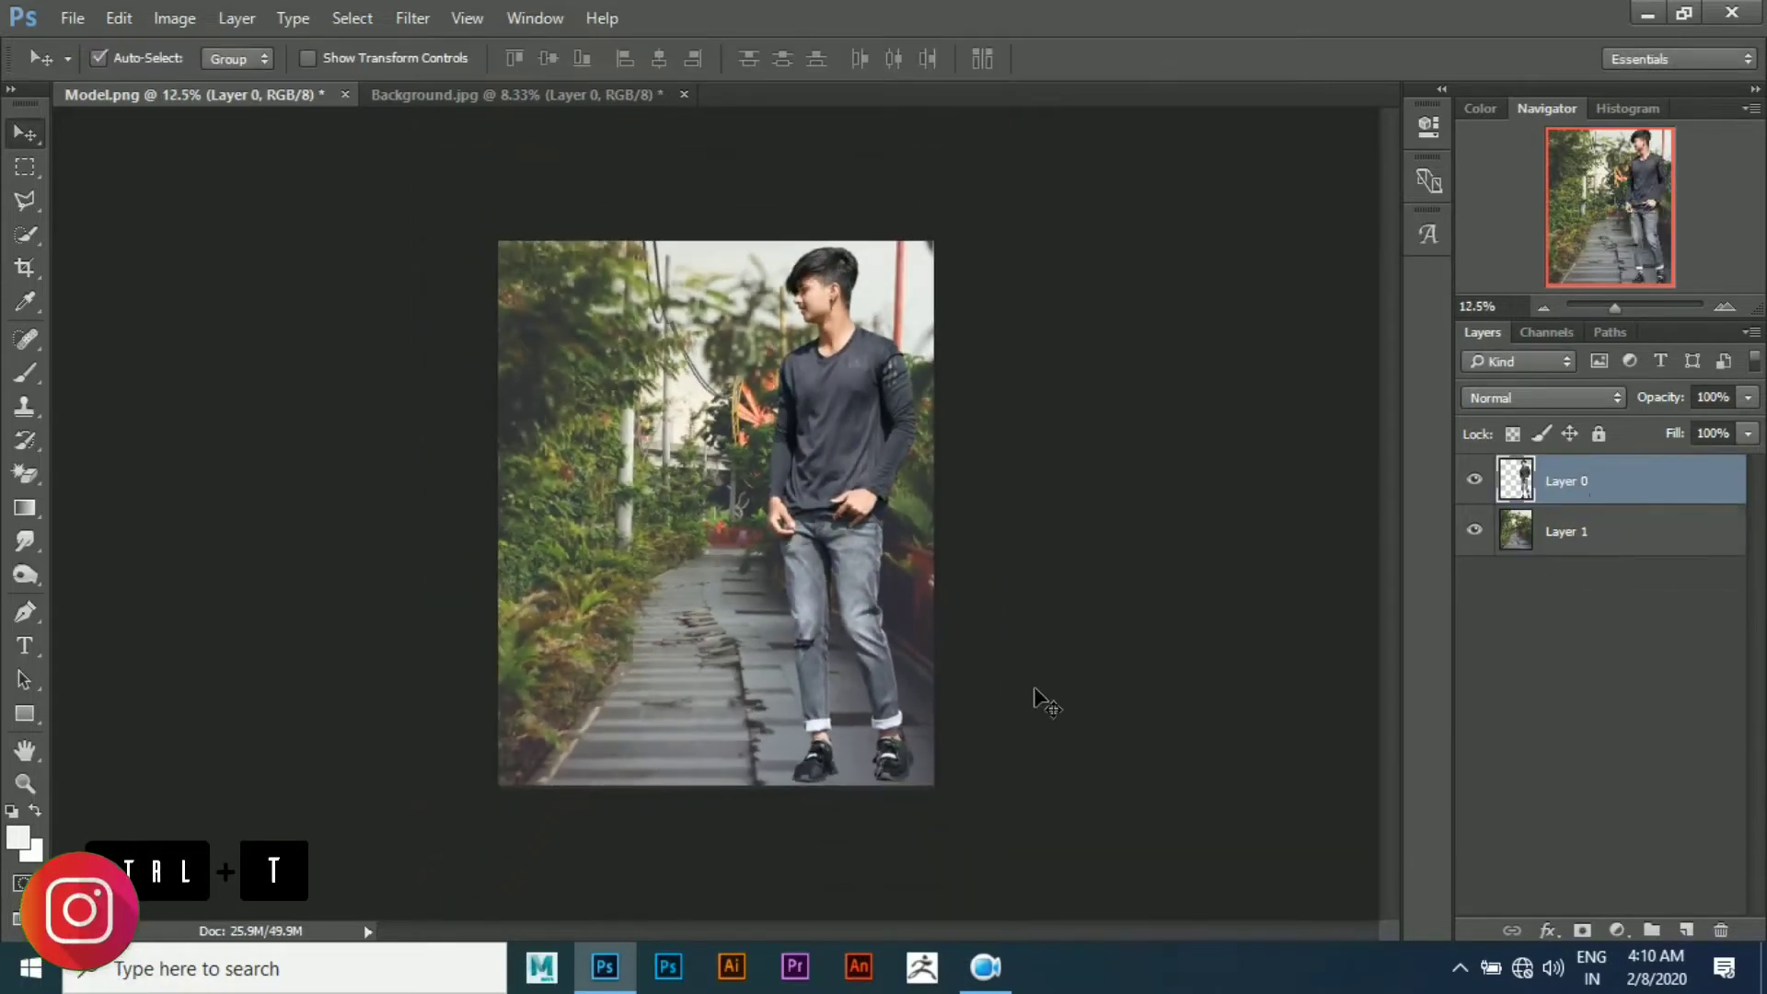
{"action": "key", "text": "ctrl+t"}
{"action": "left_click_drag", "start_coordinate": [914, 780], "coordinate": [905, 756]}
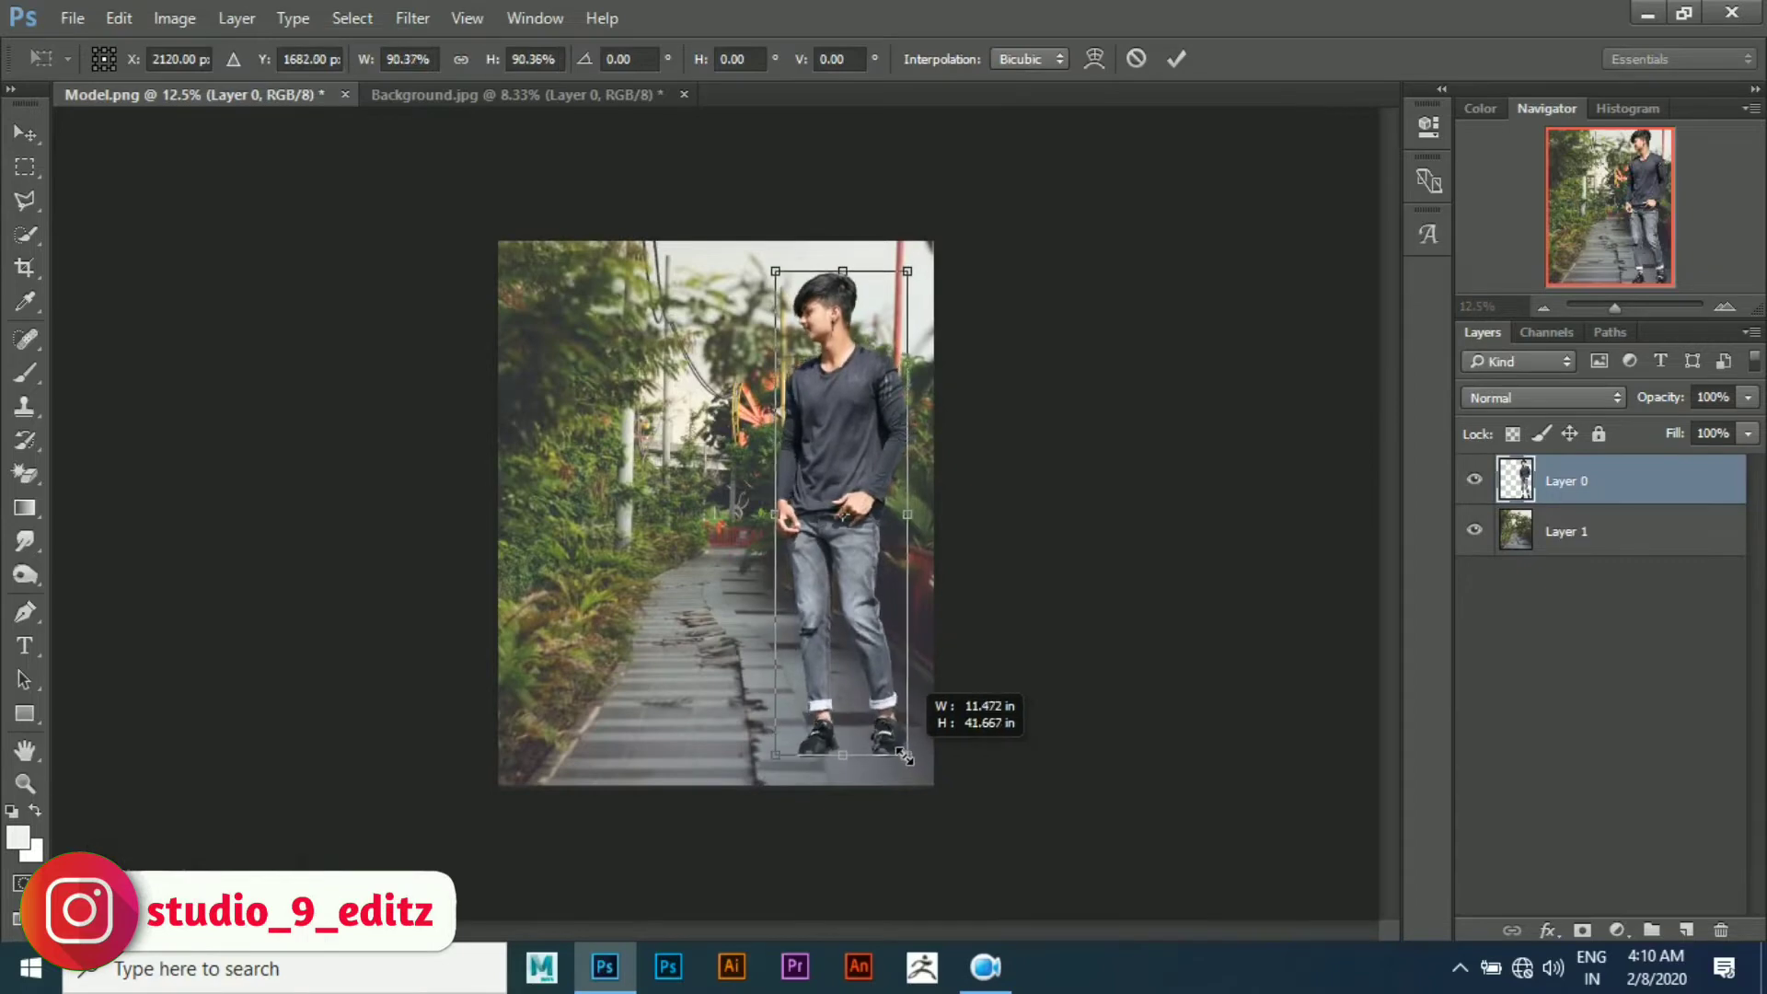
{"action": "key", "text": "Return"}
{"action": "key", "text": "shift+Left"}
{"action": "key", "text": "shift+Left"}
{"action": "key", "text": "shift+Left"}
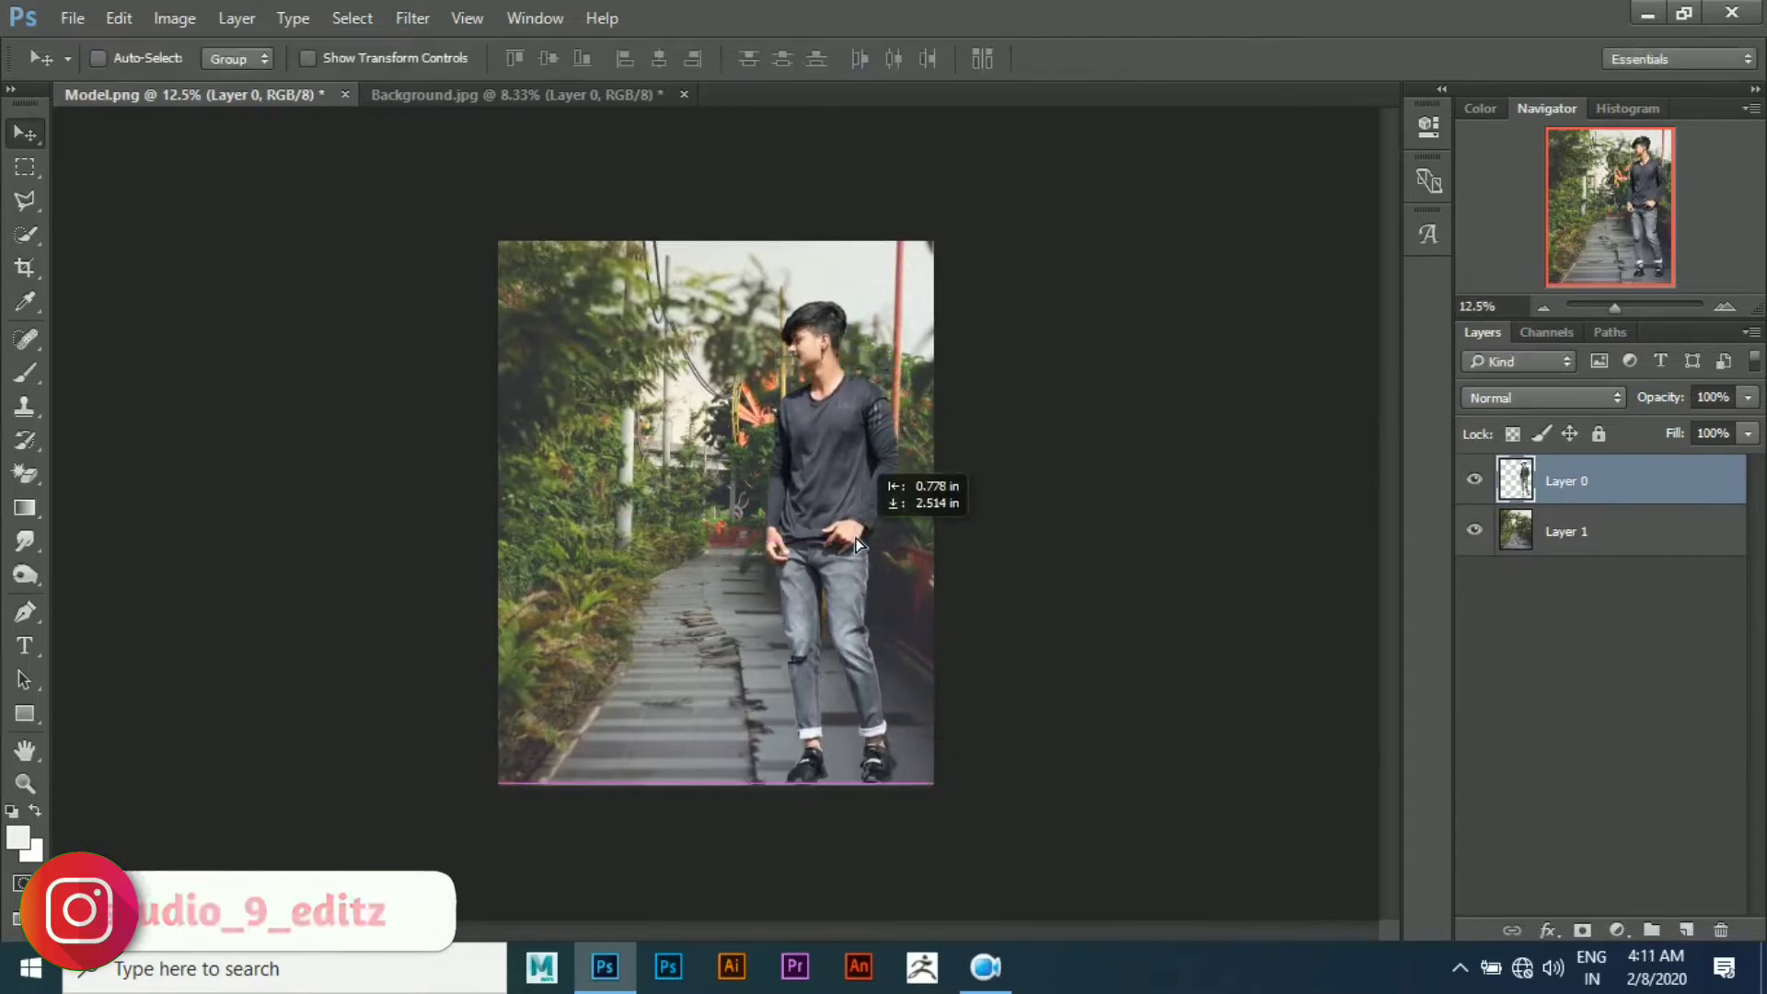
{"action": "key", "text": "shift+Down"}
{"action": "key", "text": "shift+Down"}
{"action": "key", "text": "shift+Down"}
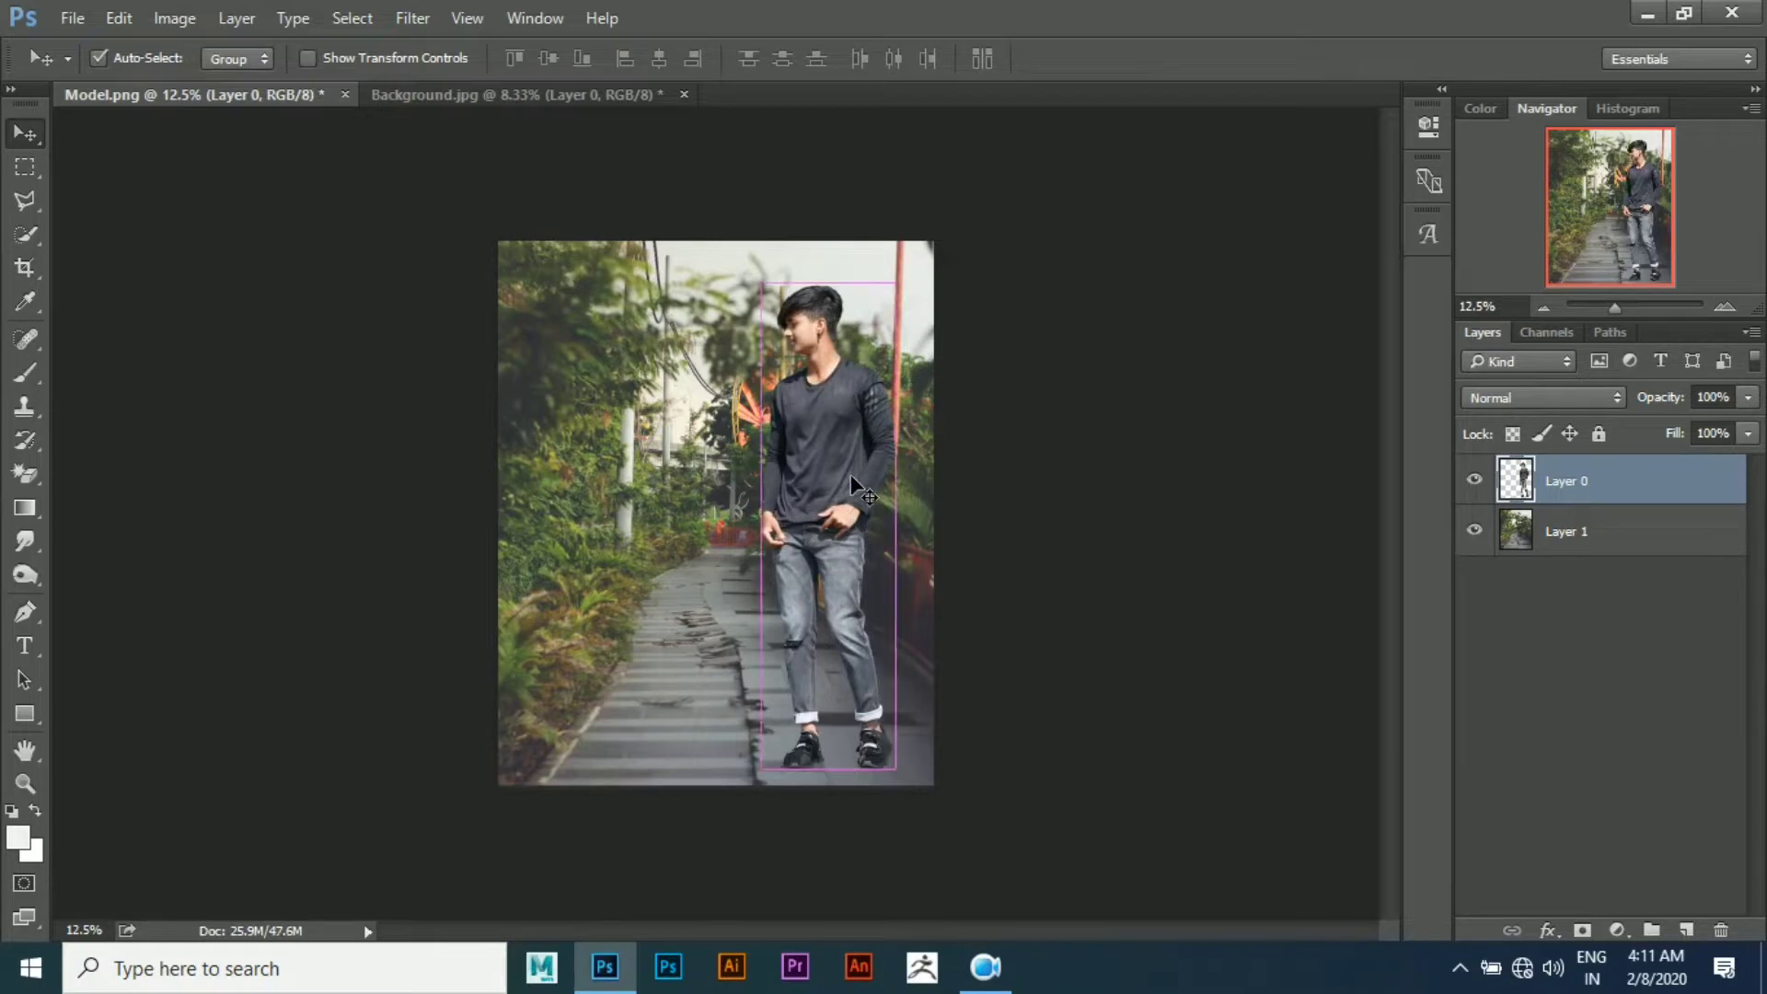
{"action": "left_click_drag", "start_coordinate": [870, 461], "coordinate": [770, 179]}
Close Background.jpg without saving and shift the man slightly right
{"action": "left_click", "coordinate": [684, 94]}
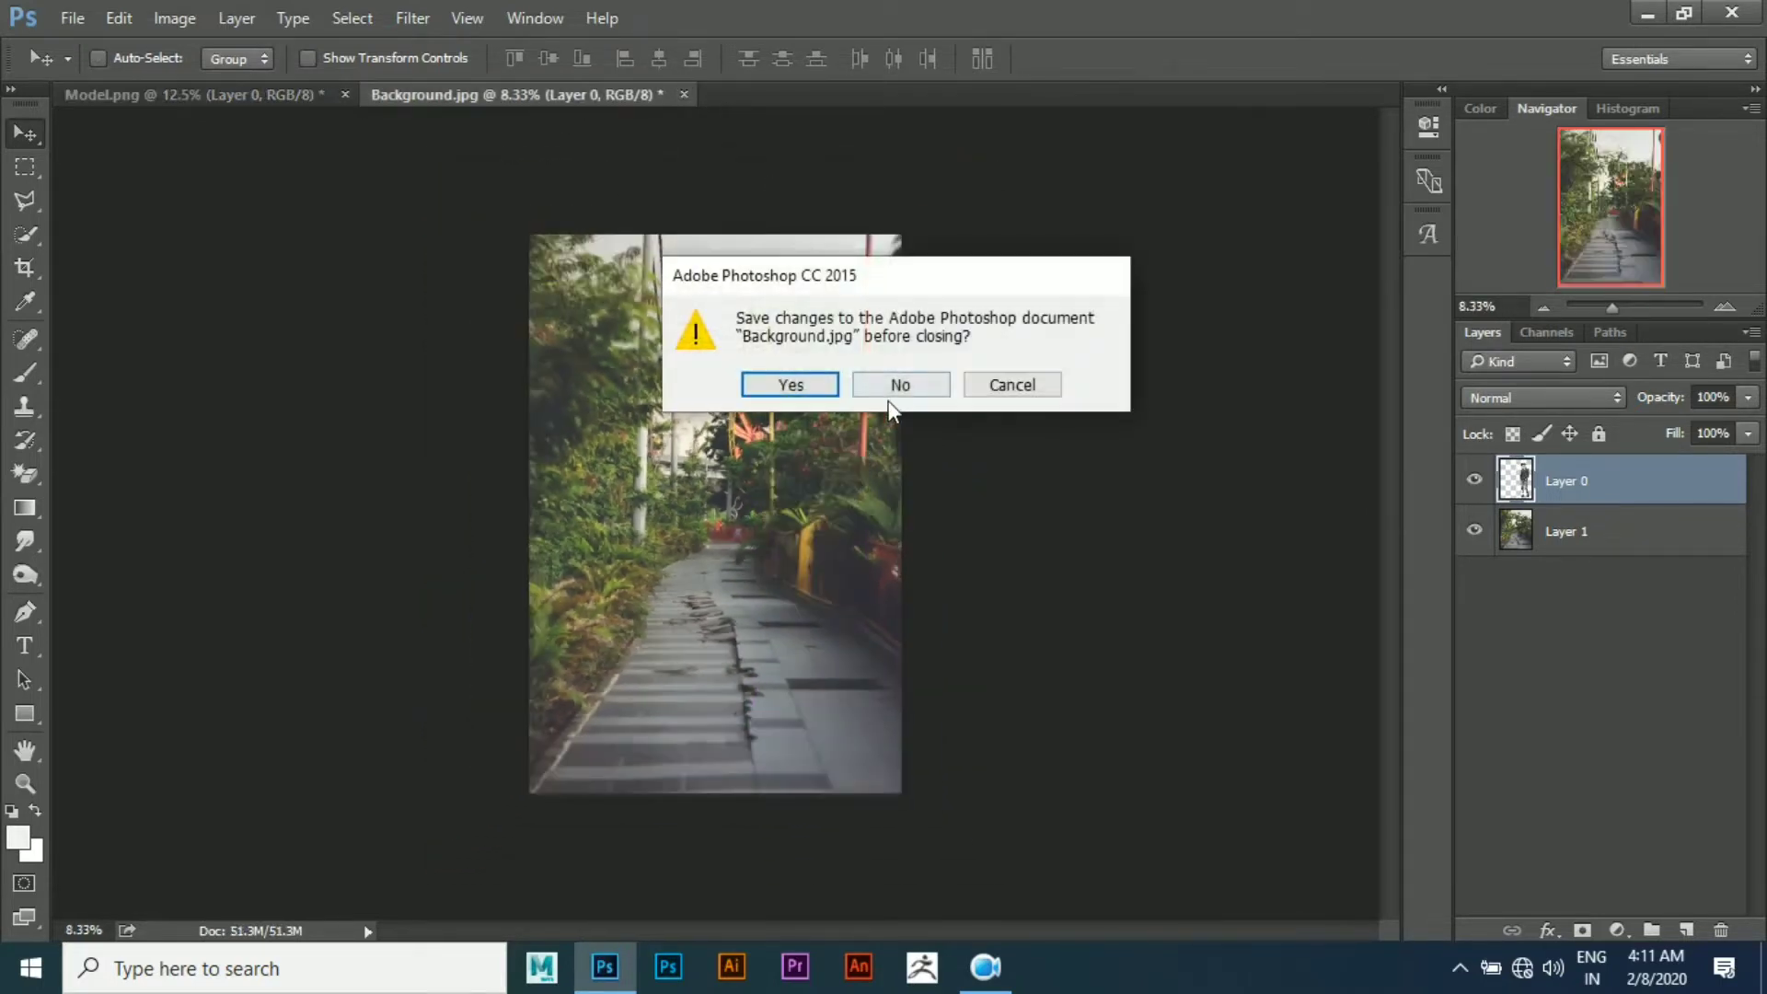
{"action": "left_click", "coordinate": [889, 391]}
{"action": "key", "text": "ctrl+plus"}
{"action": "left_click_drag", "start_coordinate": [647, 324], "coordinate": [664, 327]}
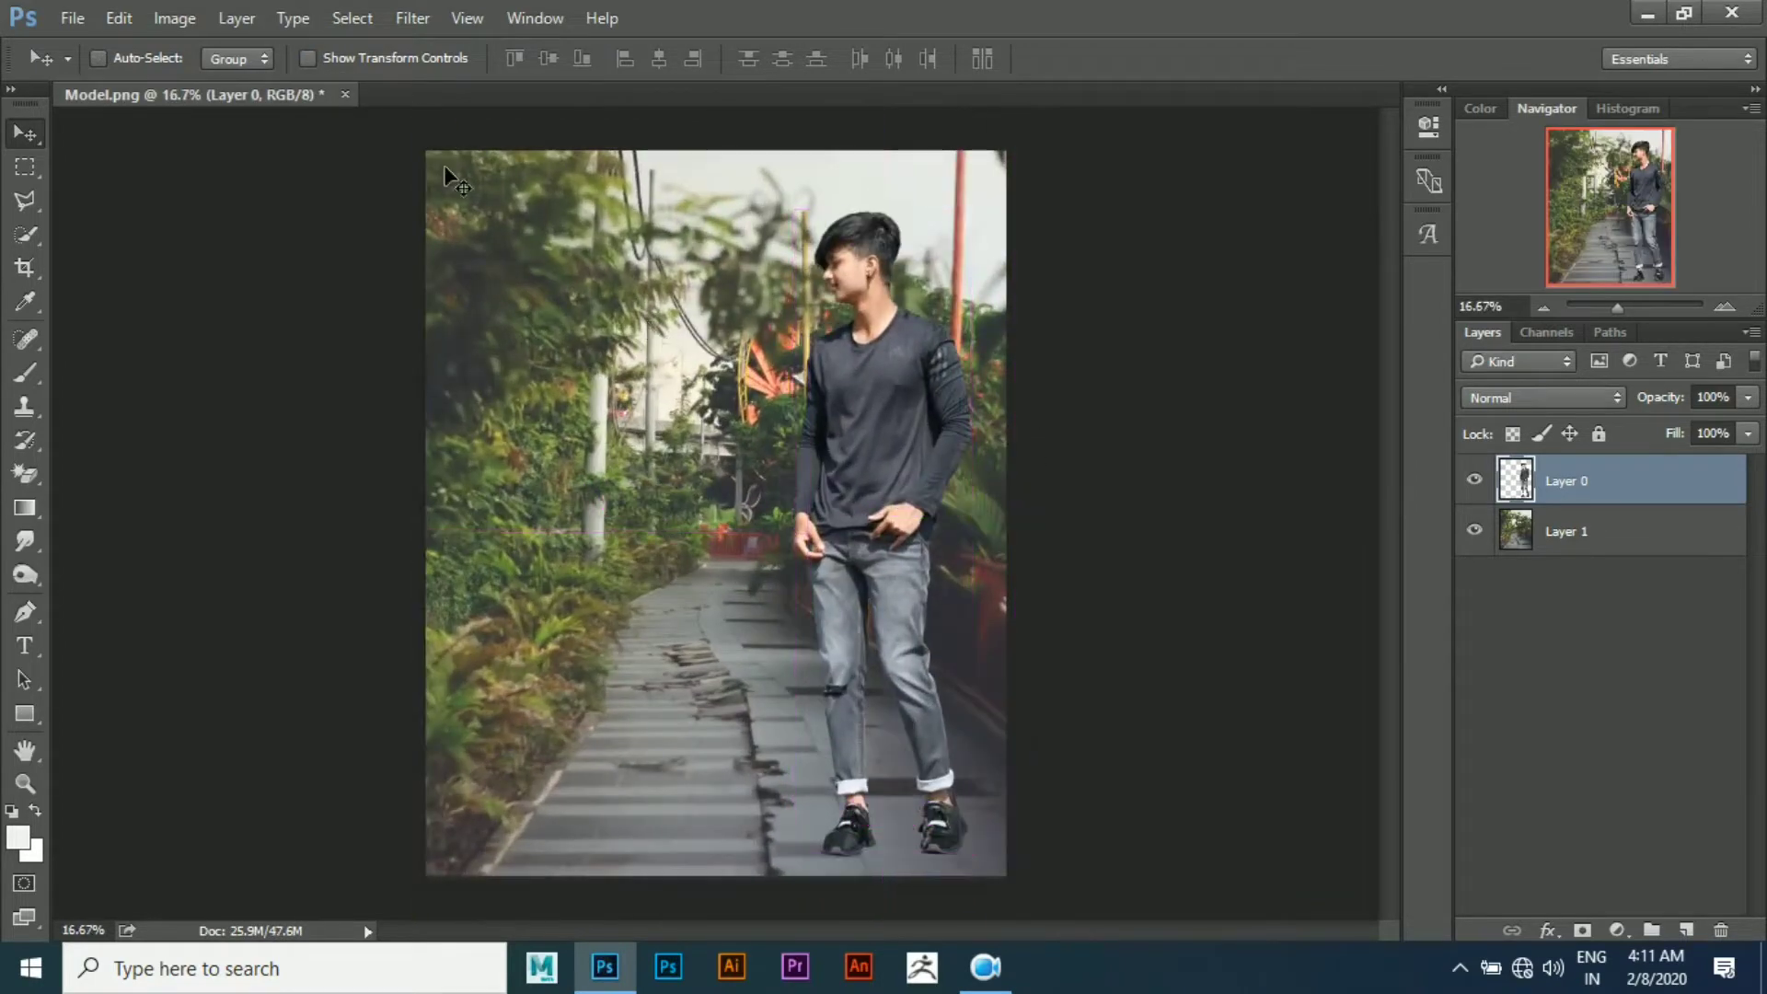
Open Door.png and place the red door frame left of the man in Model.png
{"action": "left_click", "coordinate": [72, 20]}
{"action": "left_click", "coordinate": [89, 69]}
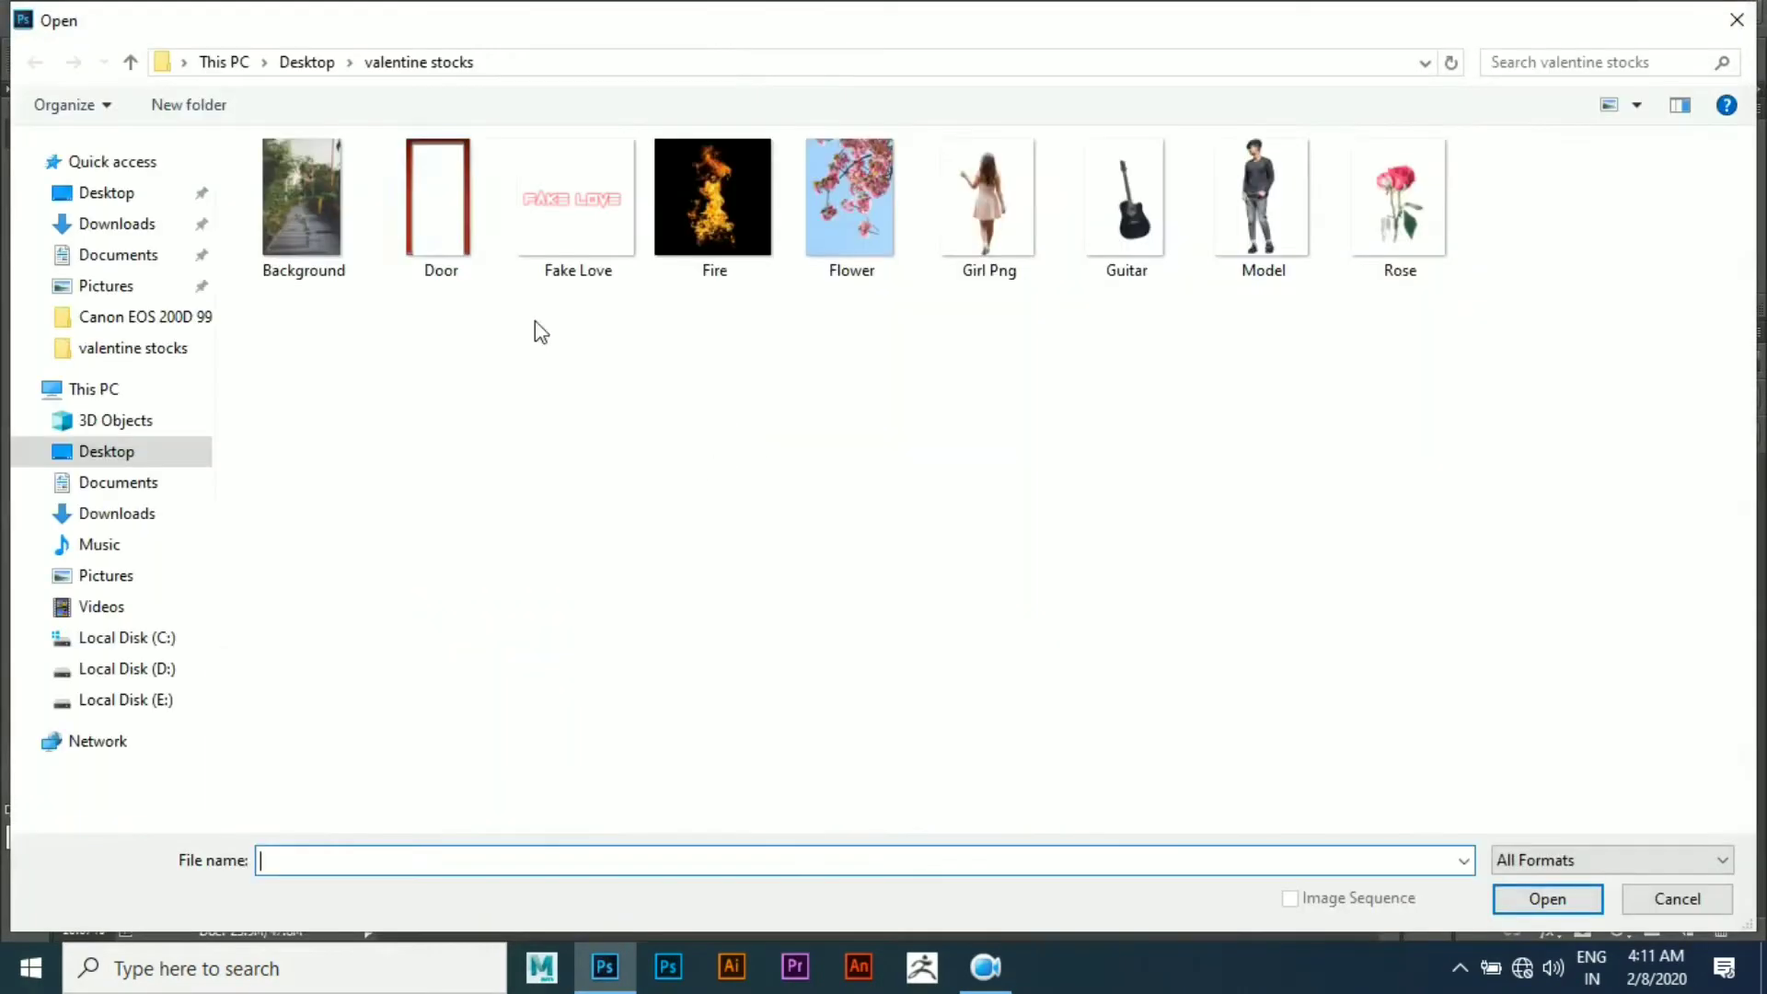
{"action": "double_click", "coordinate": [433, 197]}
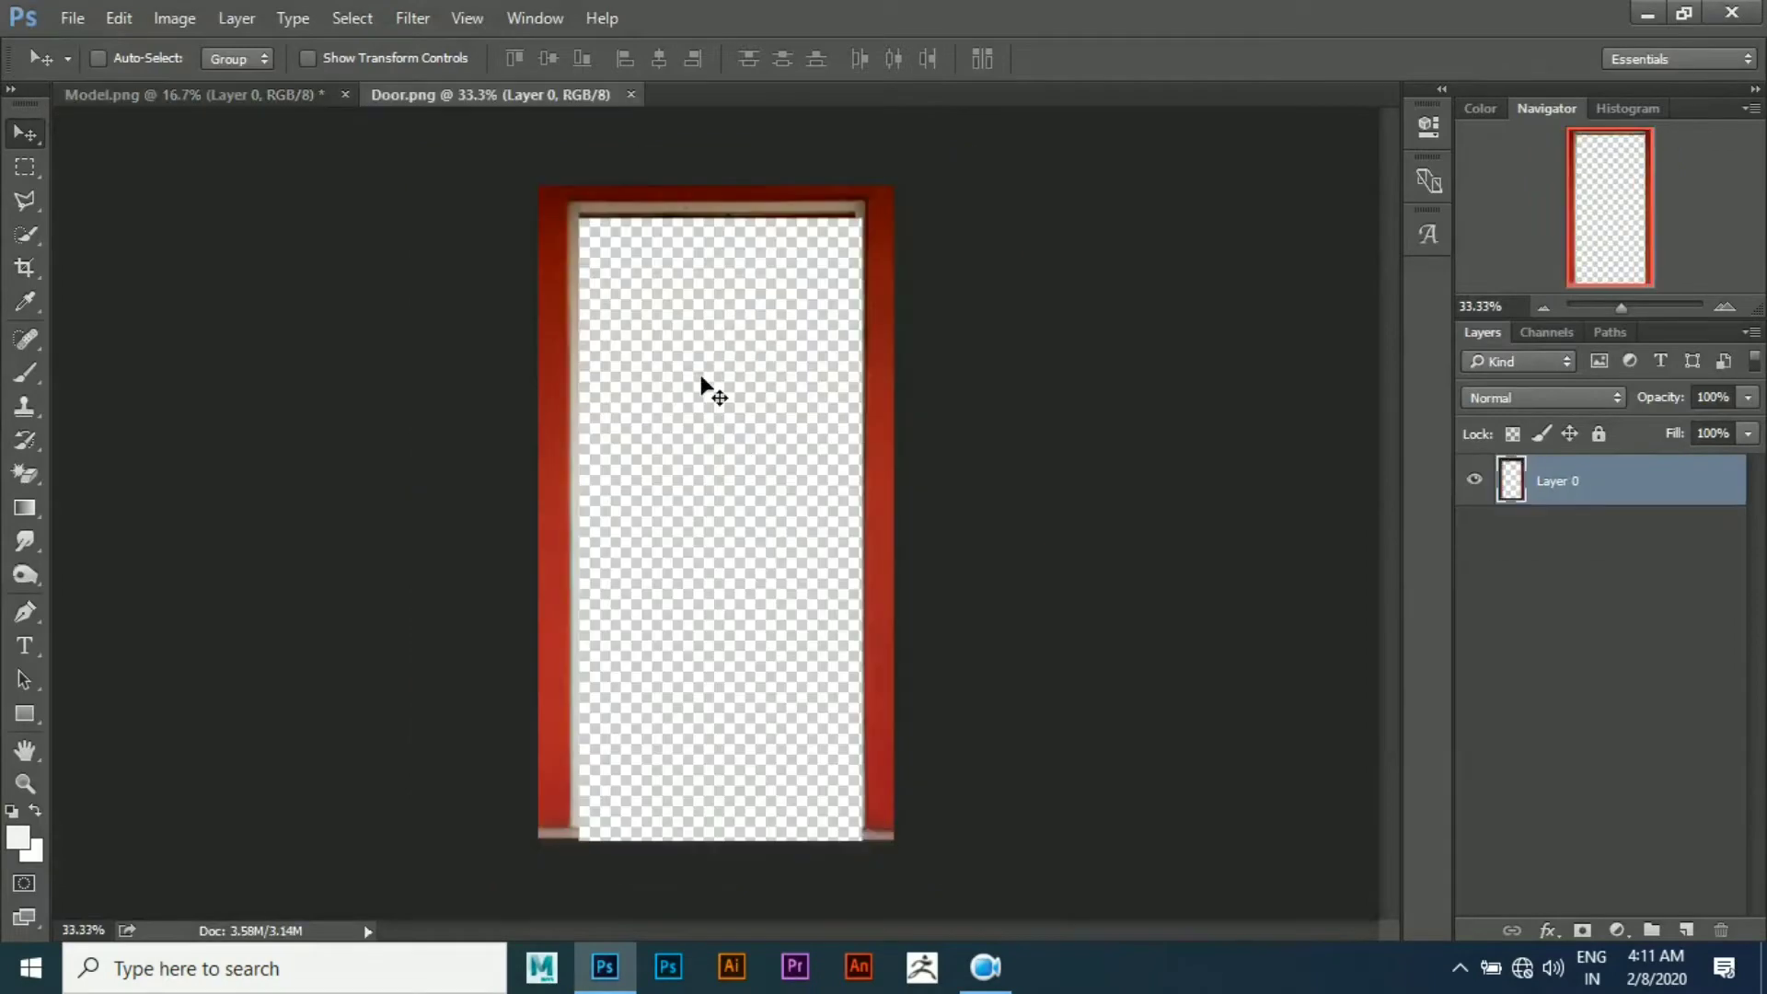
{"action": "mouse_move", "coordinate": [693, 210]}
{"action": "left_mouse_down"}
{"action": "mouse_move", "coordinate": [327, 113]}
{"action": "mouse_move", "coordinate": [771, 452]}
{"action": "left_mouse_up"}
{"action": "left_click_drag", "start_coordinate": [629, 397], "coordinate": [700, 393]}
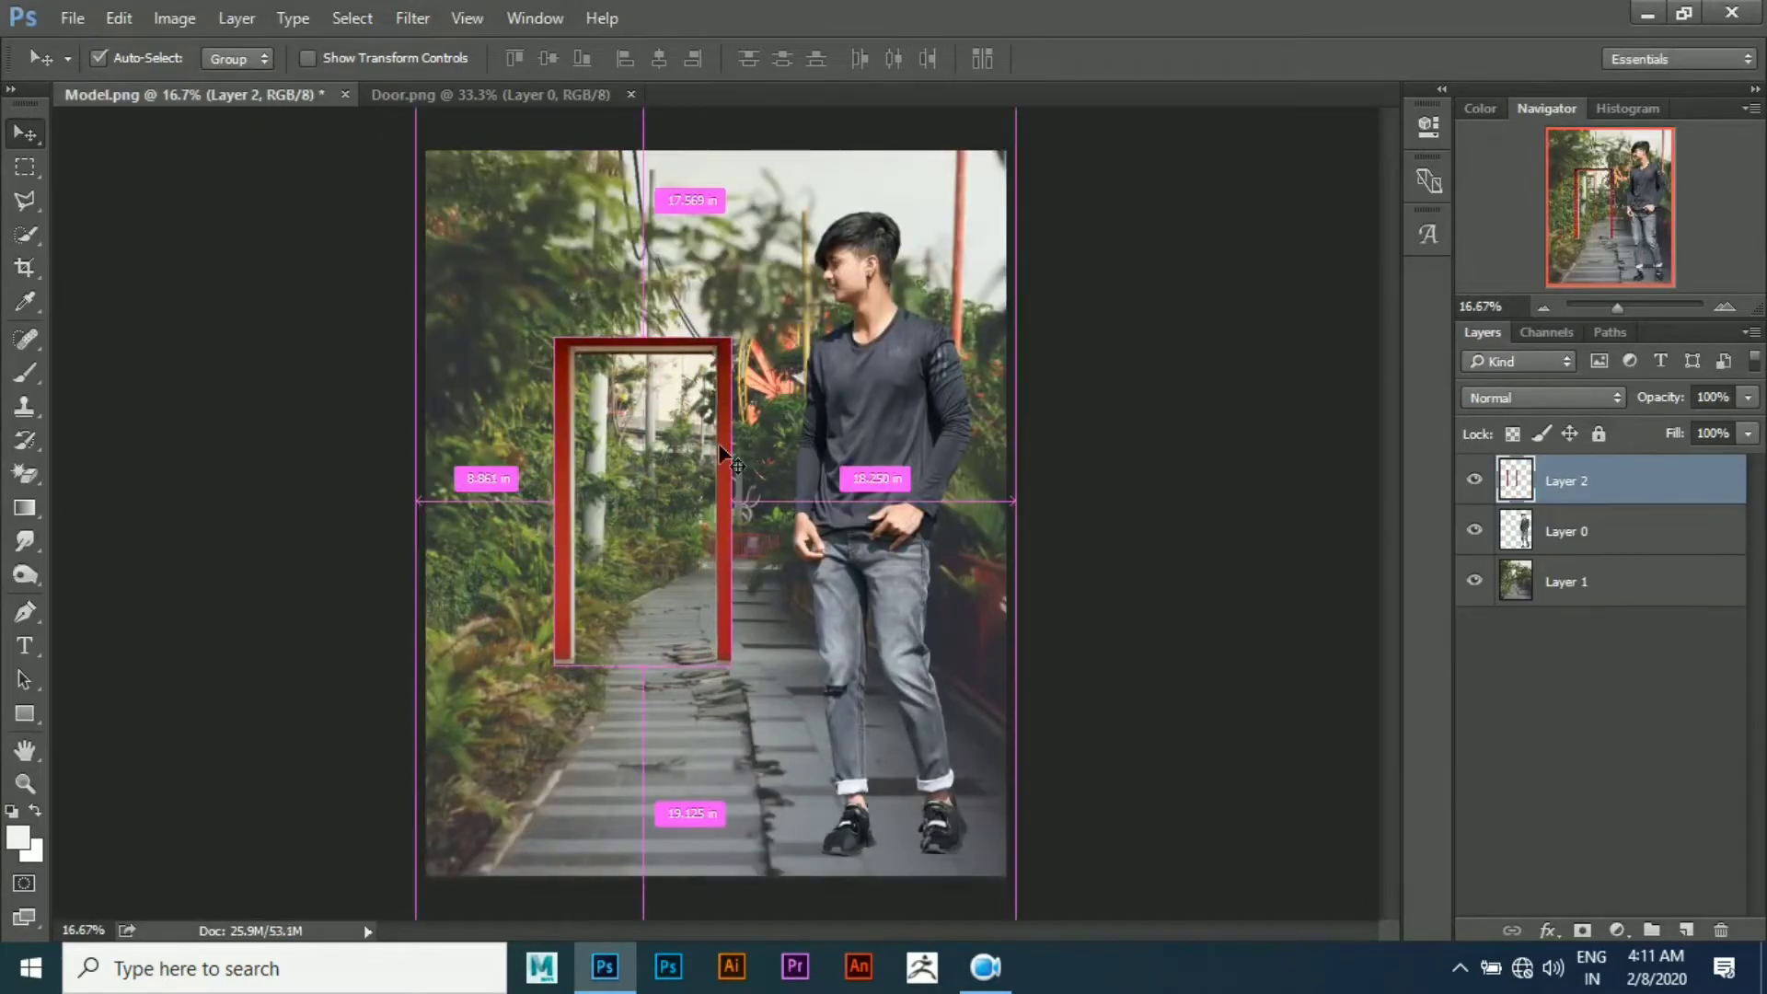
Enlarge the door frame to about 150% and move its layer behind the man
{"action": "key", "text": "ctrl+t"}
{"action": "left_click_drag", "start_coordinate": [733, 662], "coordinate": [807, 764]}
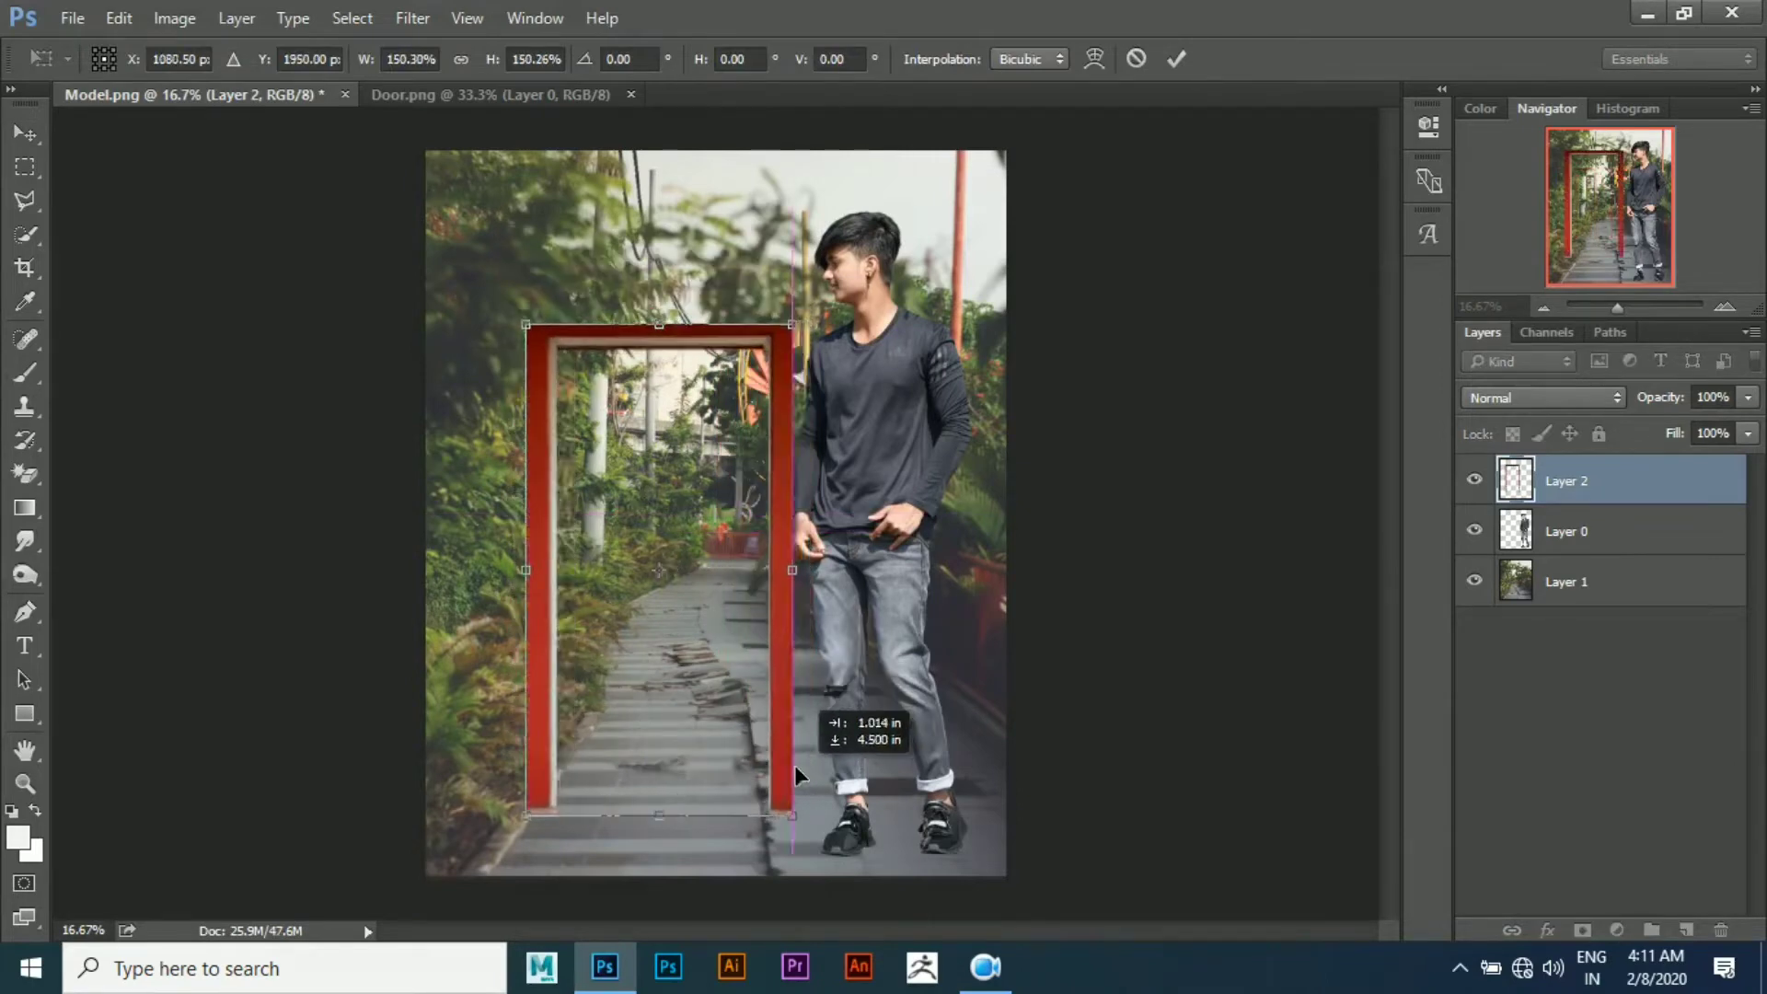
{"action": "mouse_move", "coordinate": [807, 755]}
{"action": "left_mouse_down"}
{"action": "mouse_move", "coordinate": [811, 734]}
{"action": "mouse_move", "coordinate": [825, 814]}
{"action": "left_mouse_up"}
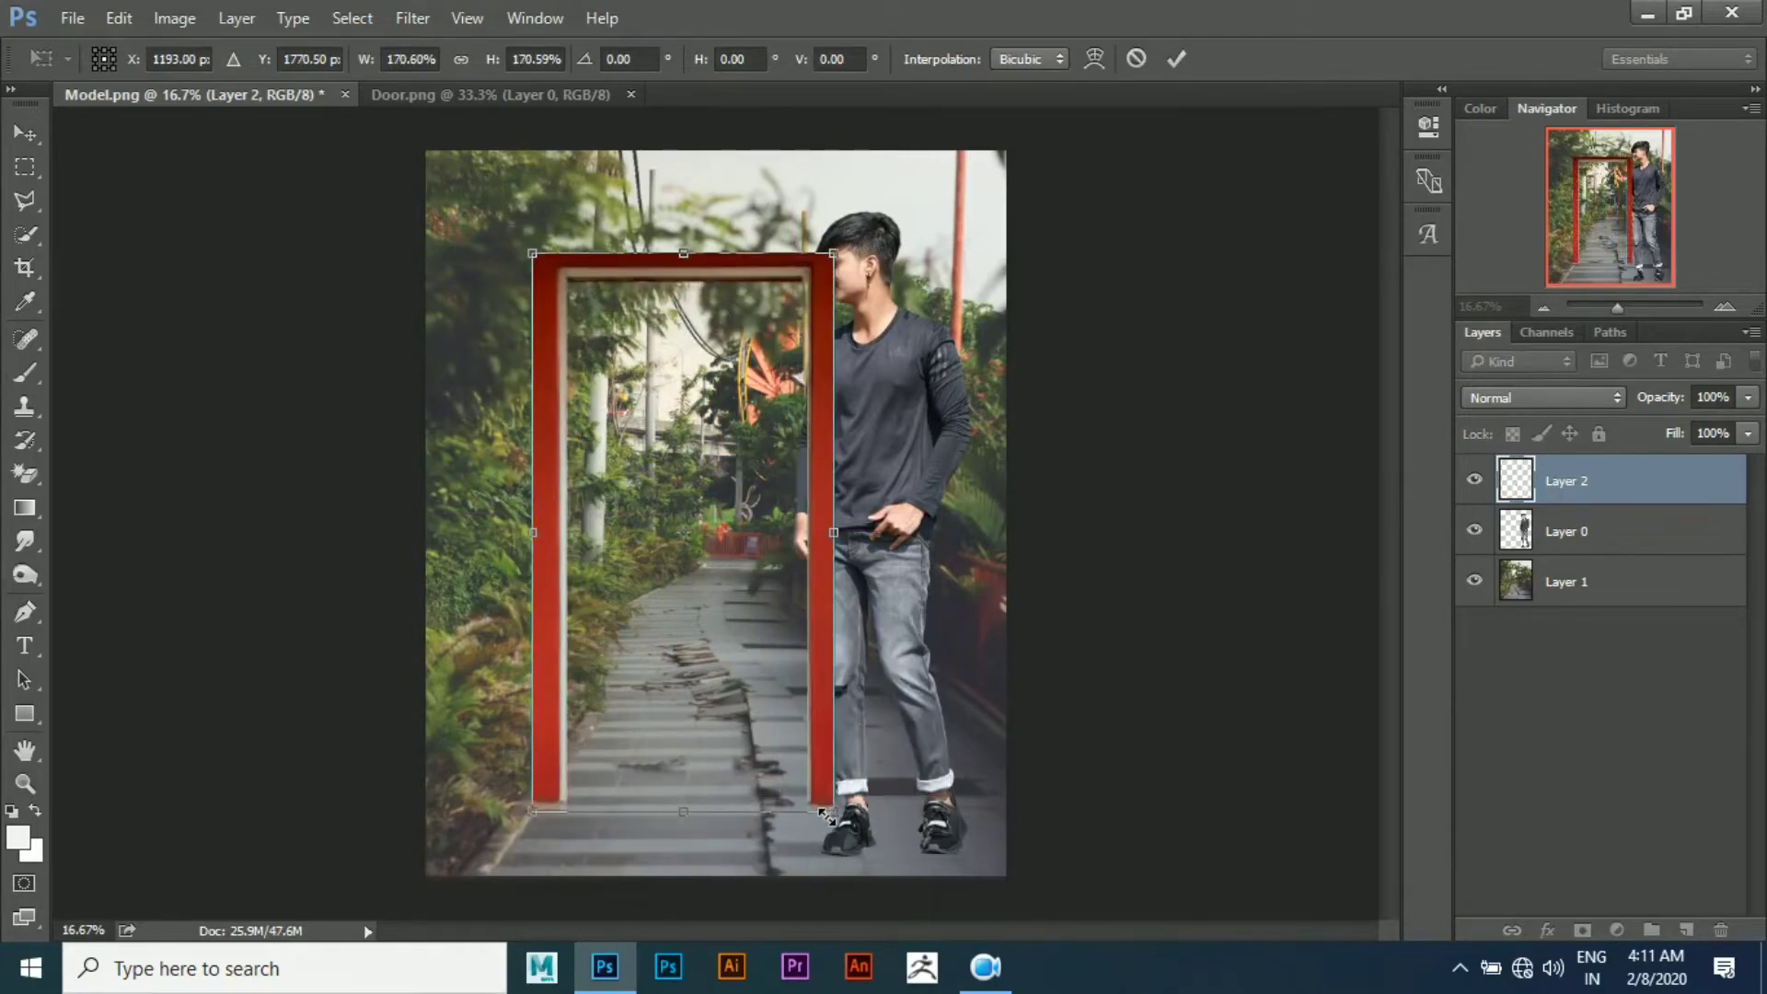
{"action": "key", "text": "Return"}
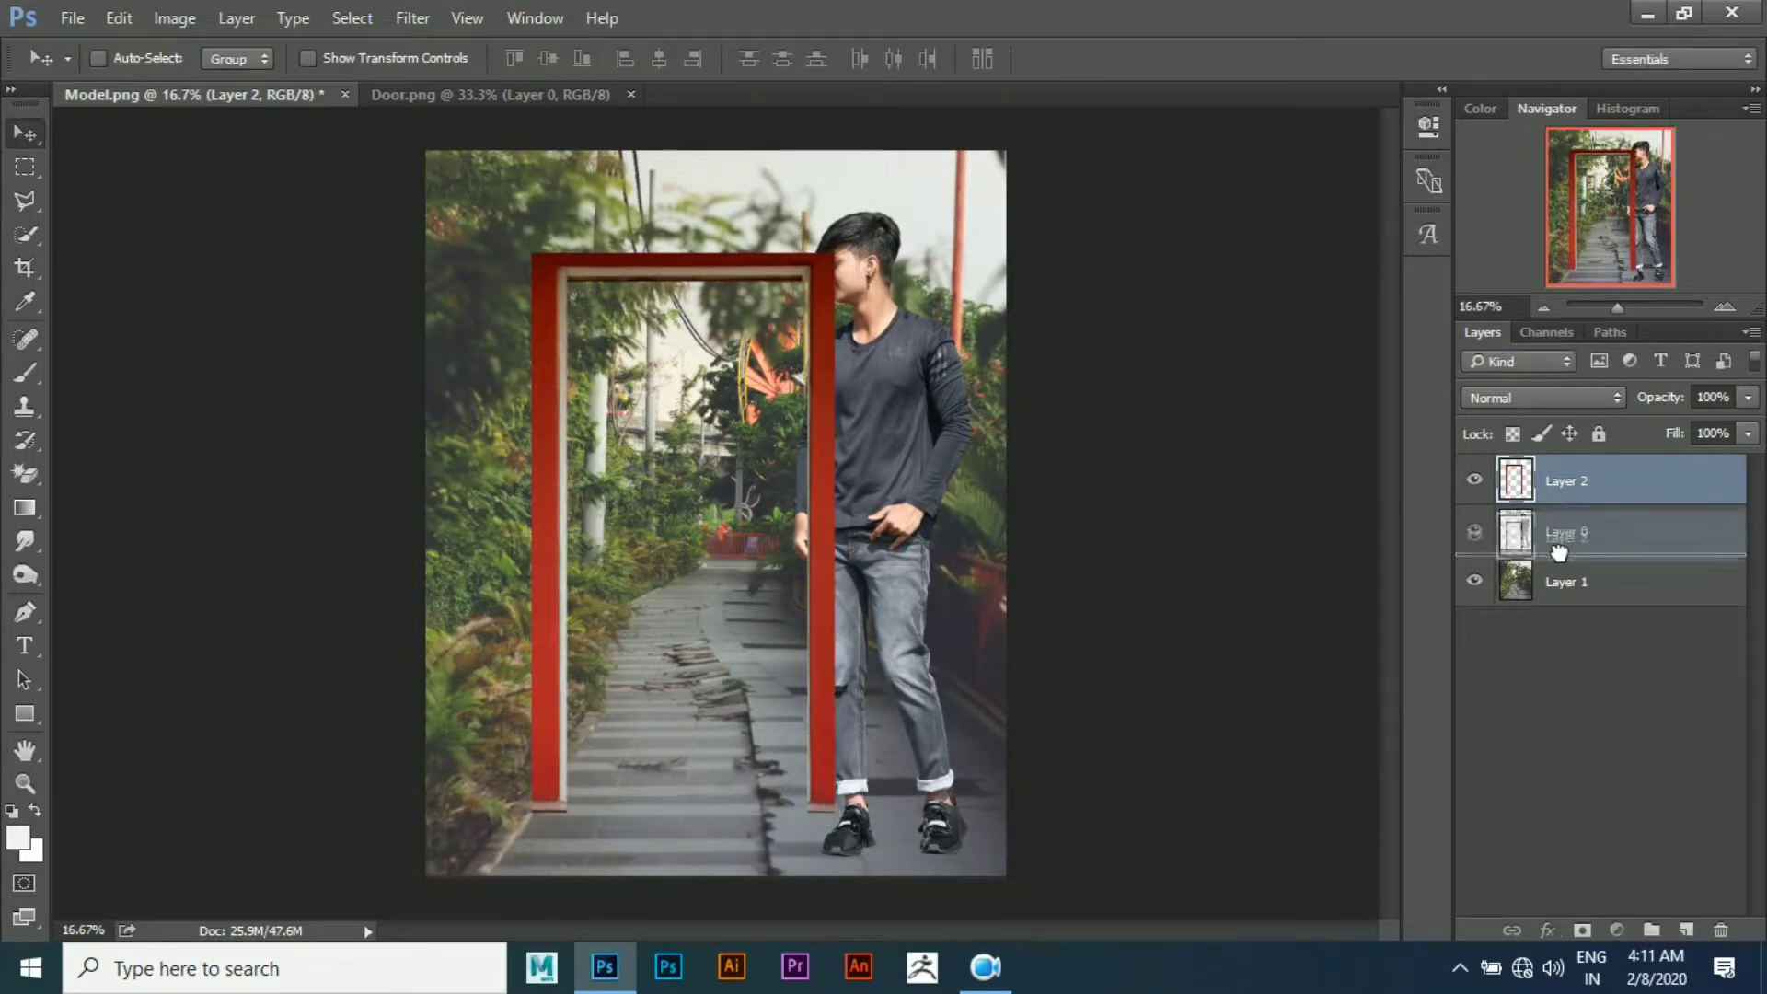
{"action": "left_click_drag", "start_coordinate": [1583, 530], "coordinate": [1550, 557]}
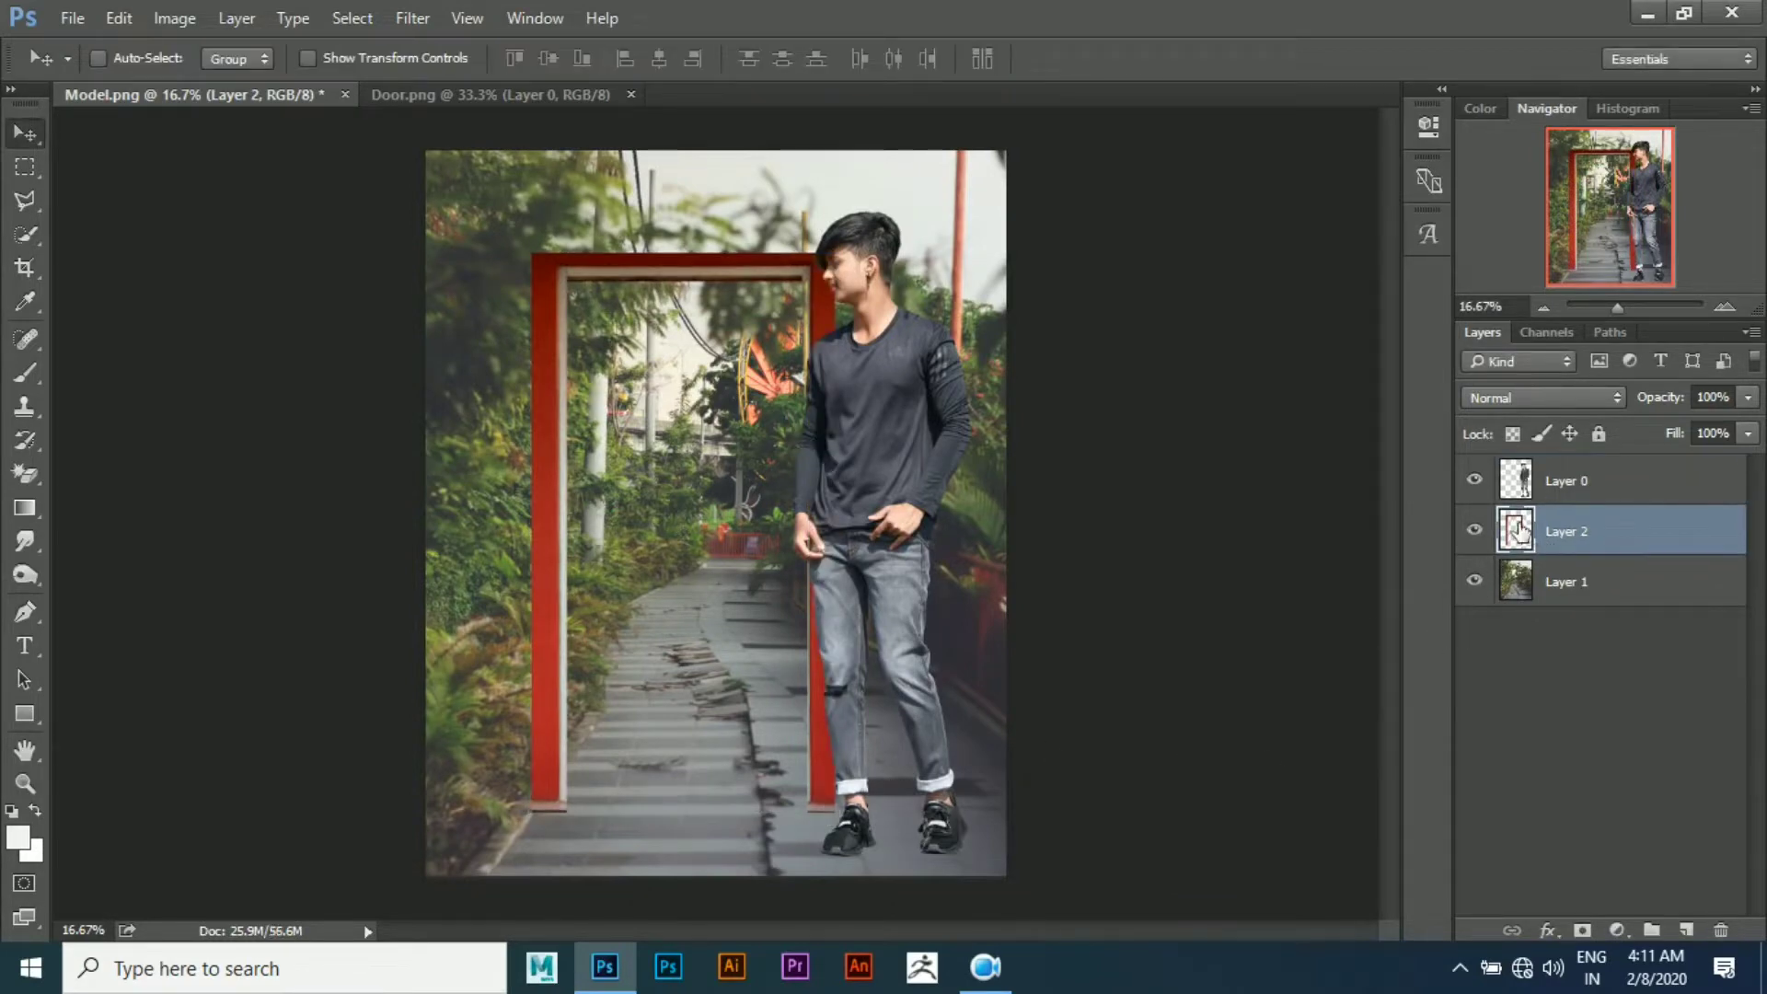
Apply a Gaussian Blur of about 18.2 px to the red door frame layer
{"action": "left_click", "coordinate": [412, 18]}
{"action": "mouse_move", "coordinate": [566, 304]}
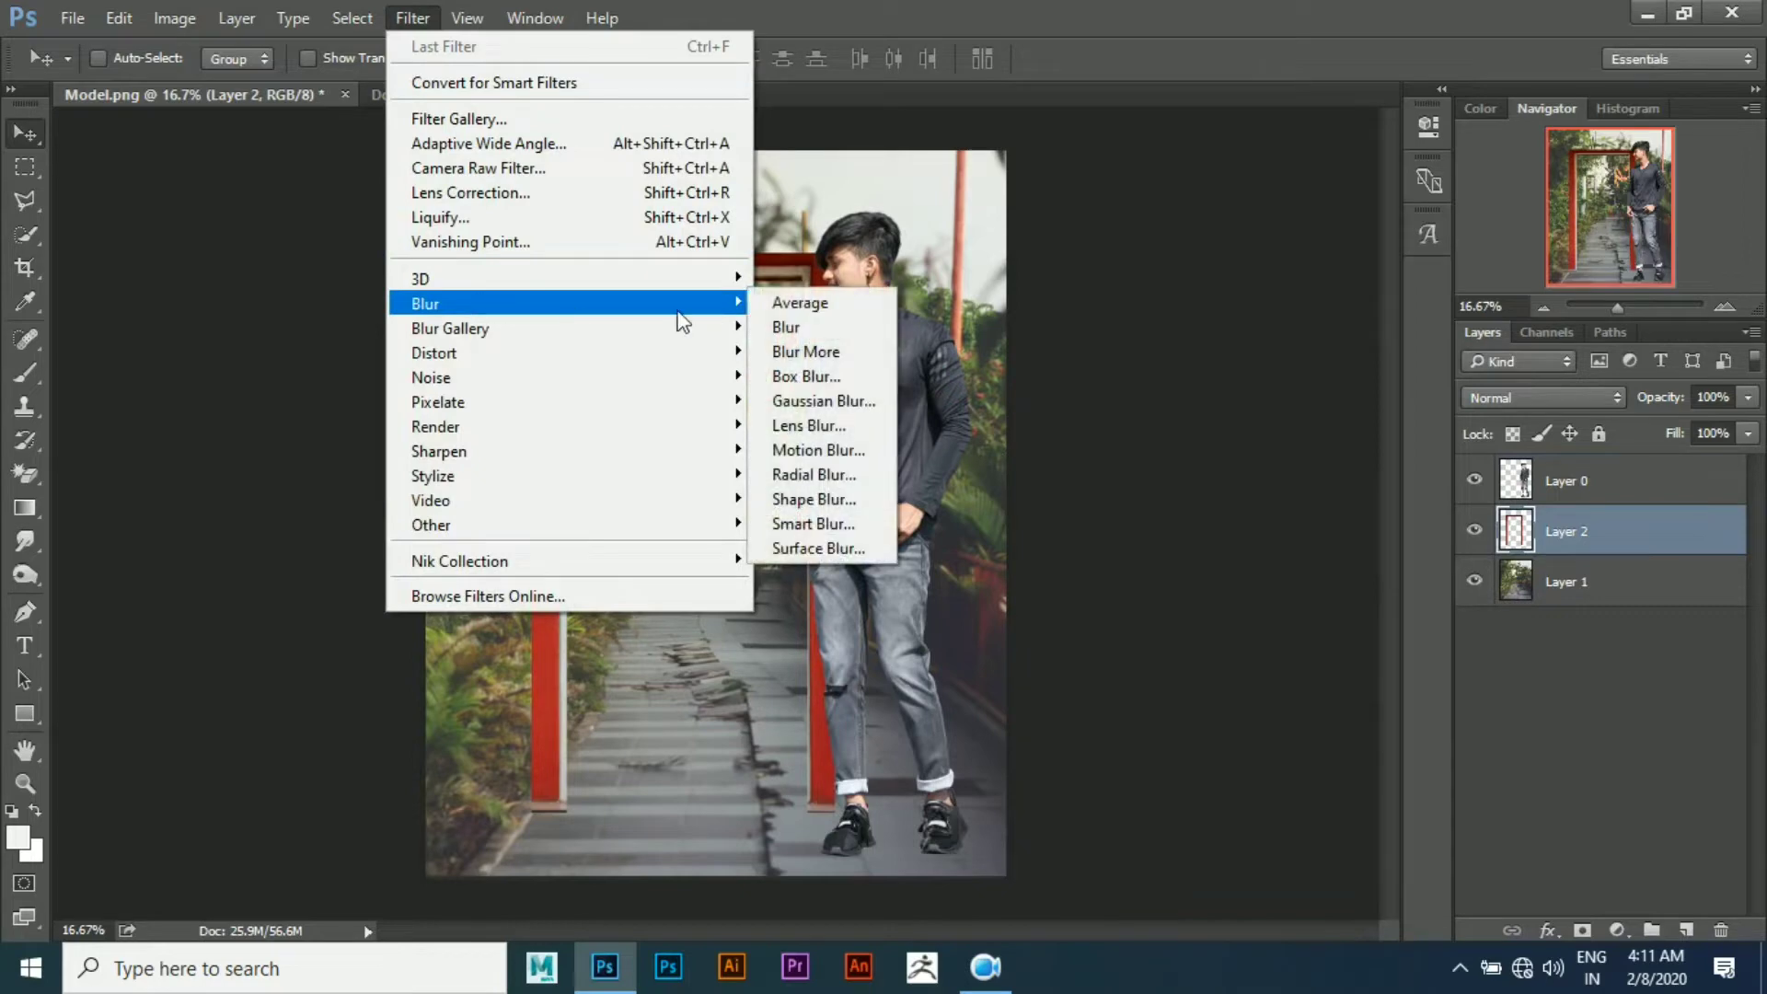
{"action": "left_click", "coordinate": [800, 401]}
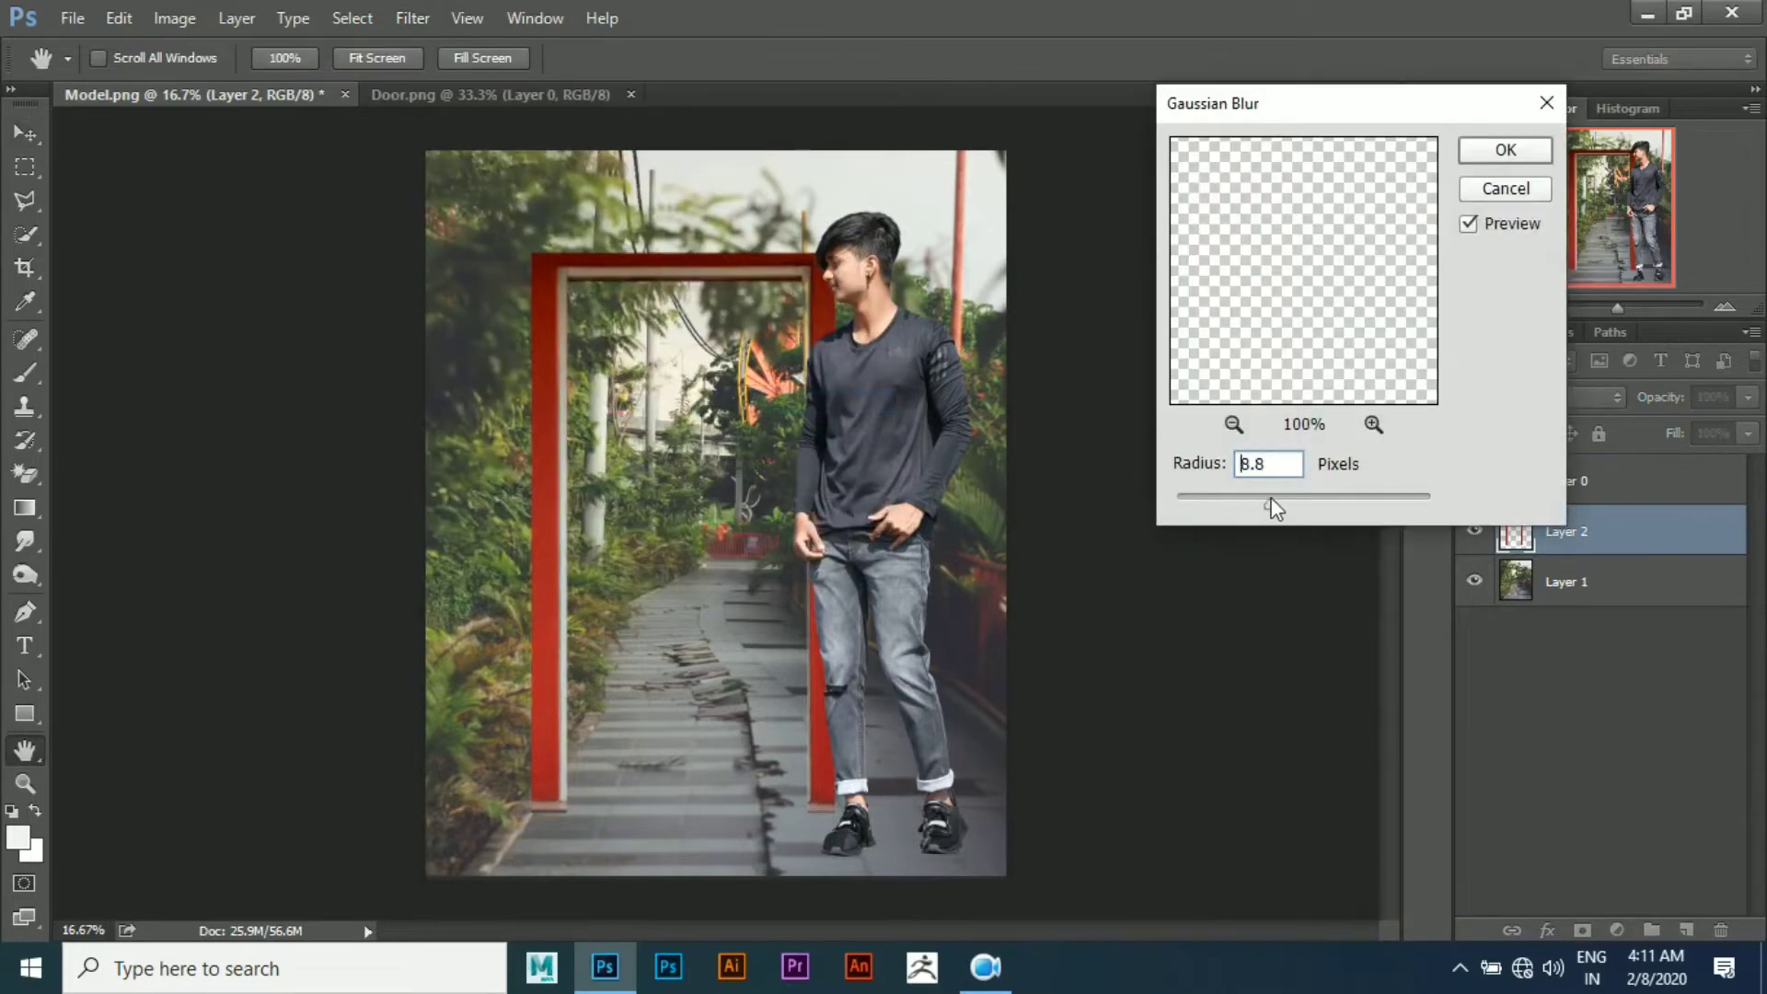
{"action": "left_click_drag", "start_coordinate": [1298, 511], "coordinate": [1290, 499]}
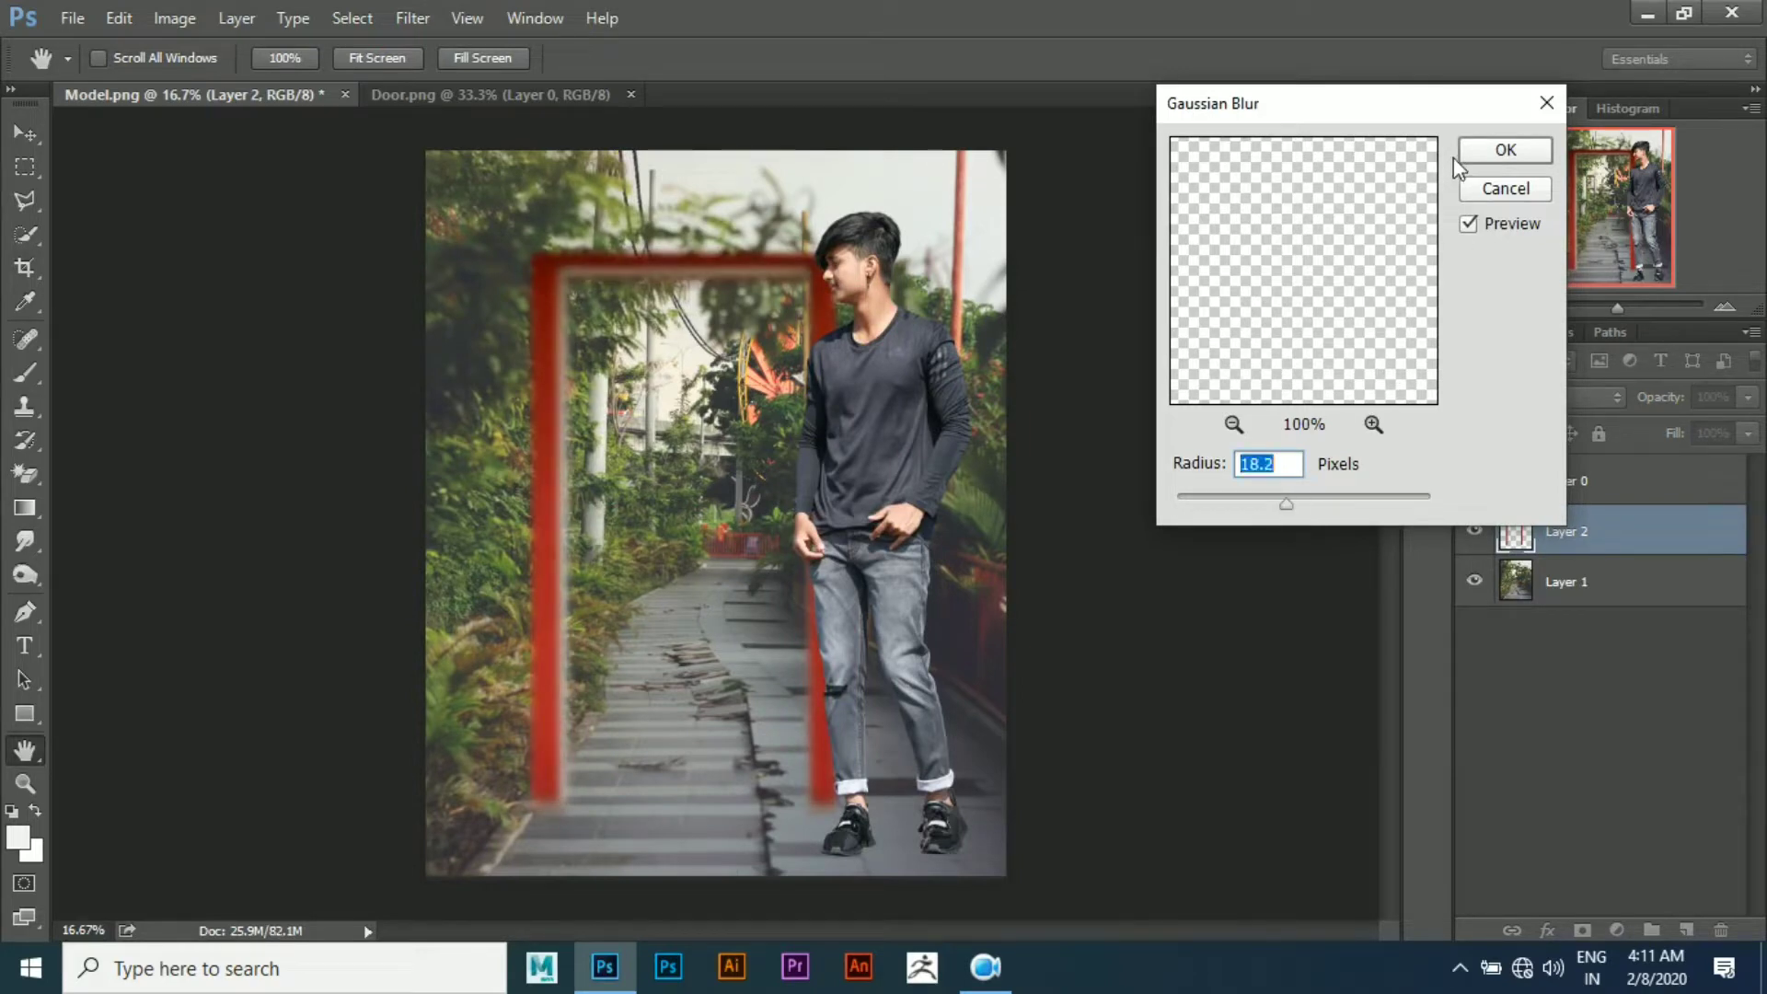
{"action": "left_click", "coordinate": [1500, 150]}
{"action": "left_click_drag", "start_coordinate": [799, 267], "coordinate": [792, 269]}
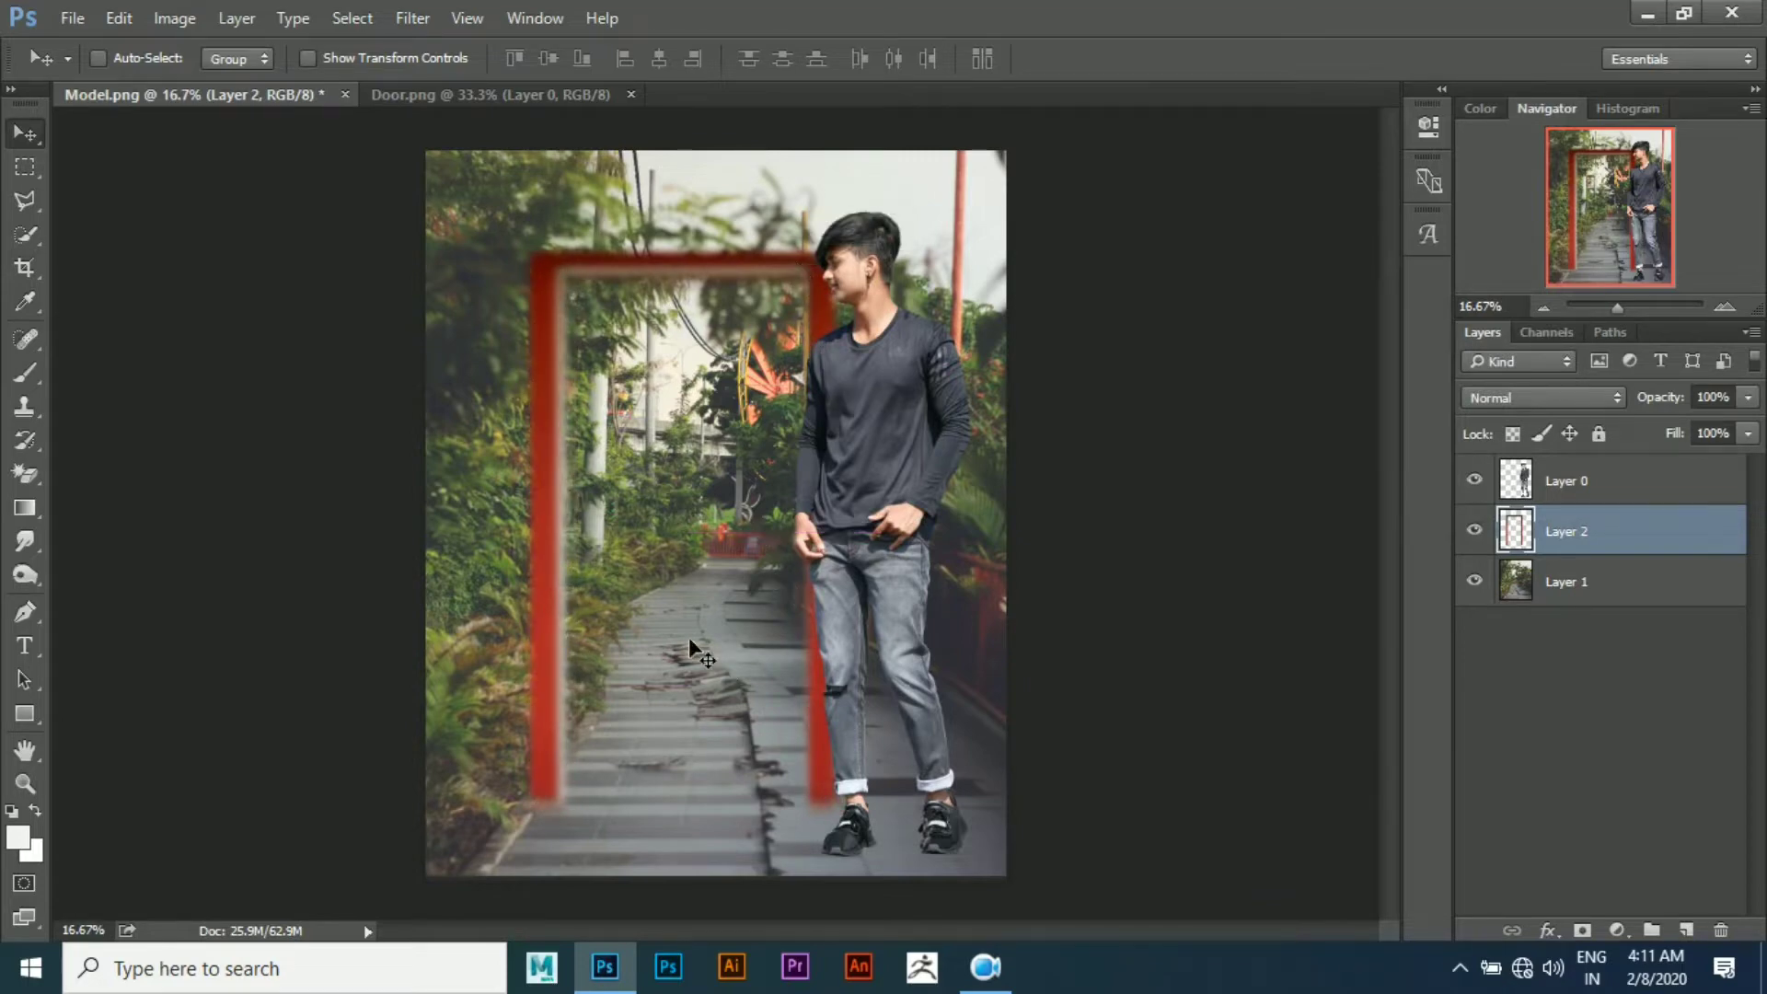
Lower the Yellows and Greens saturation of the walkway layer in Camera Raw's HSL panel
{"action": "left_click", "coordinate": [1523, 589]}
{"action": "left_click", "coordinate": [412, 19]}
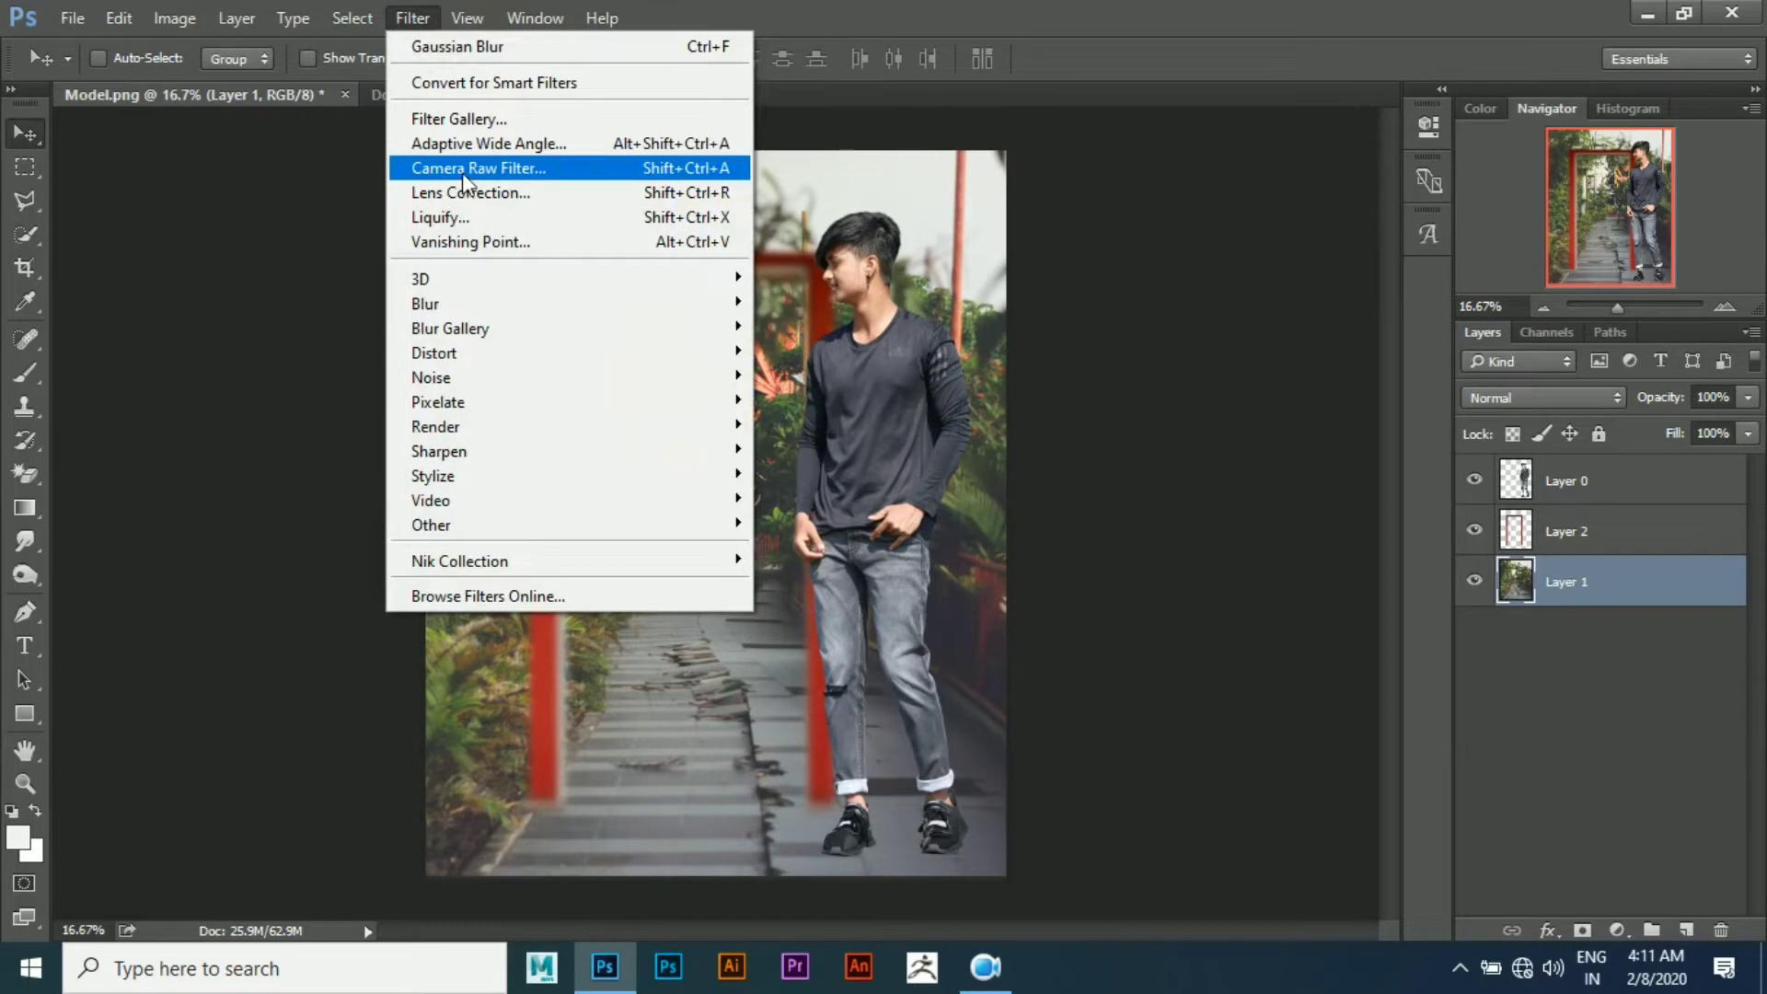
{"action": "left_click", "coordinate": [463, 170]}
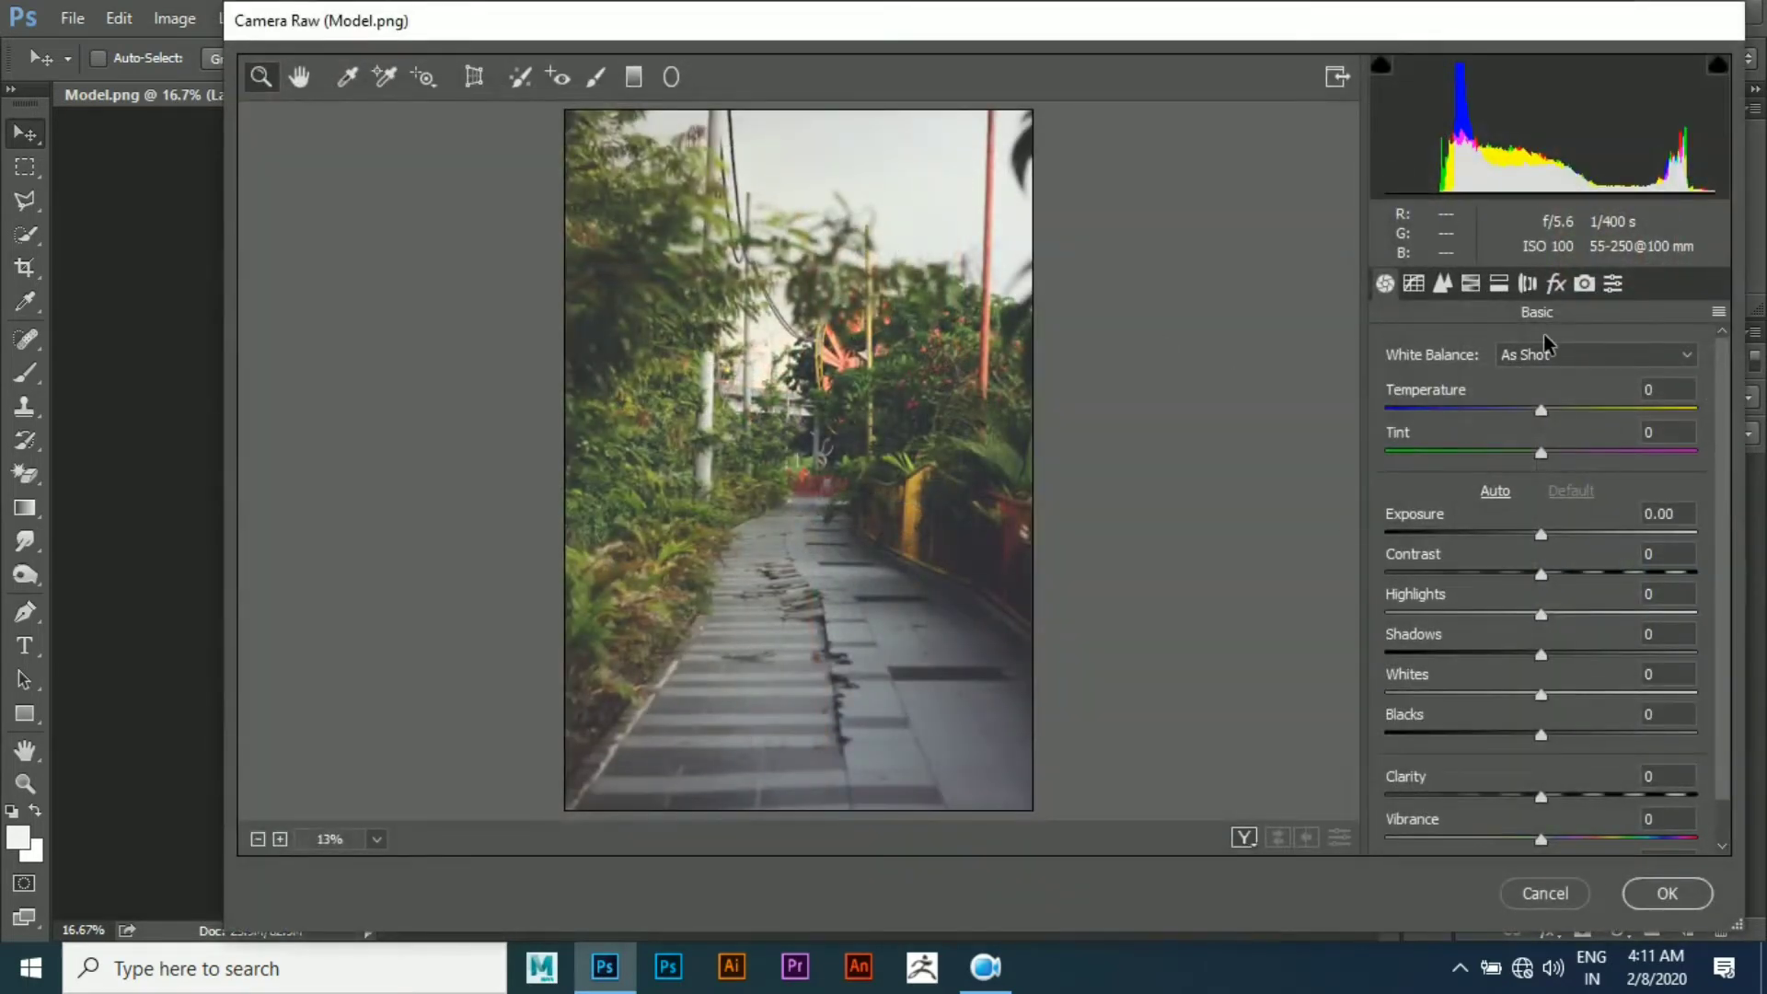
{"action": "left_click", "coordinate": [1470, 284]}
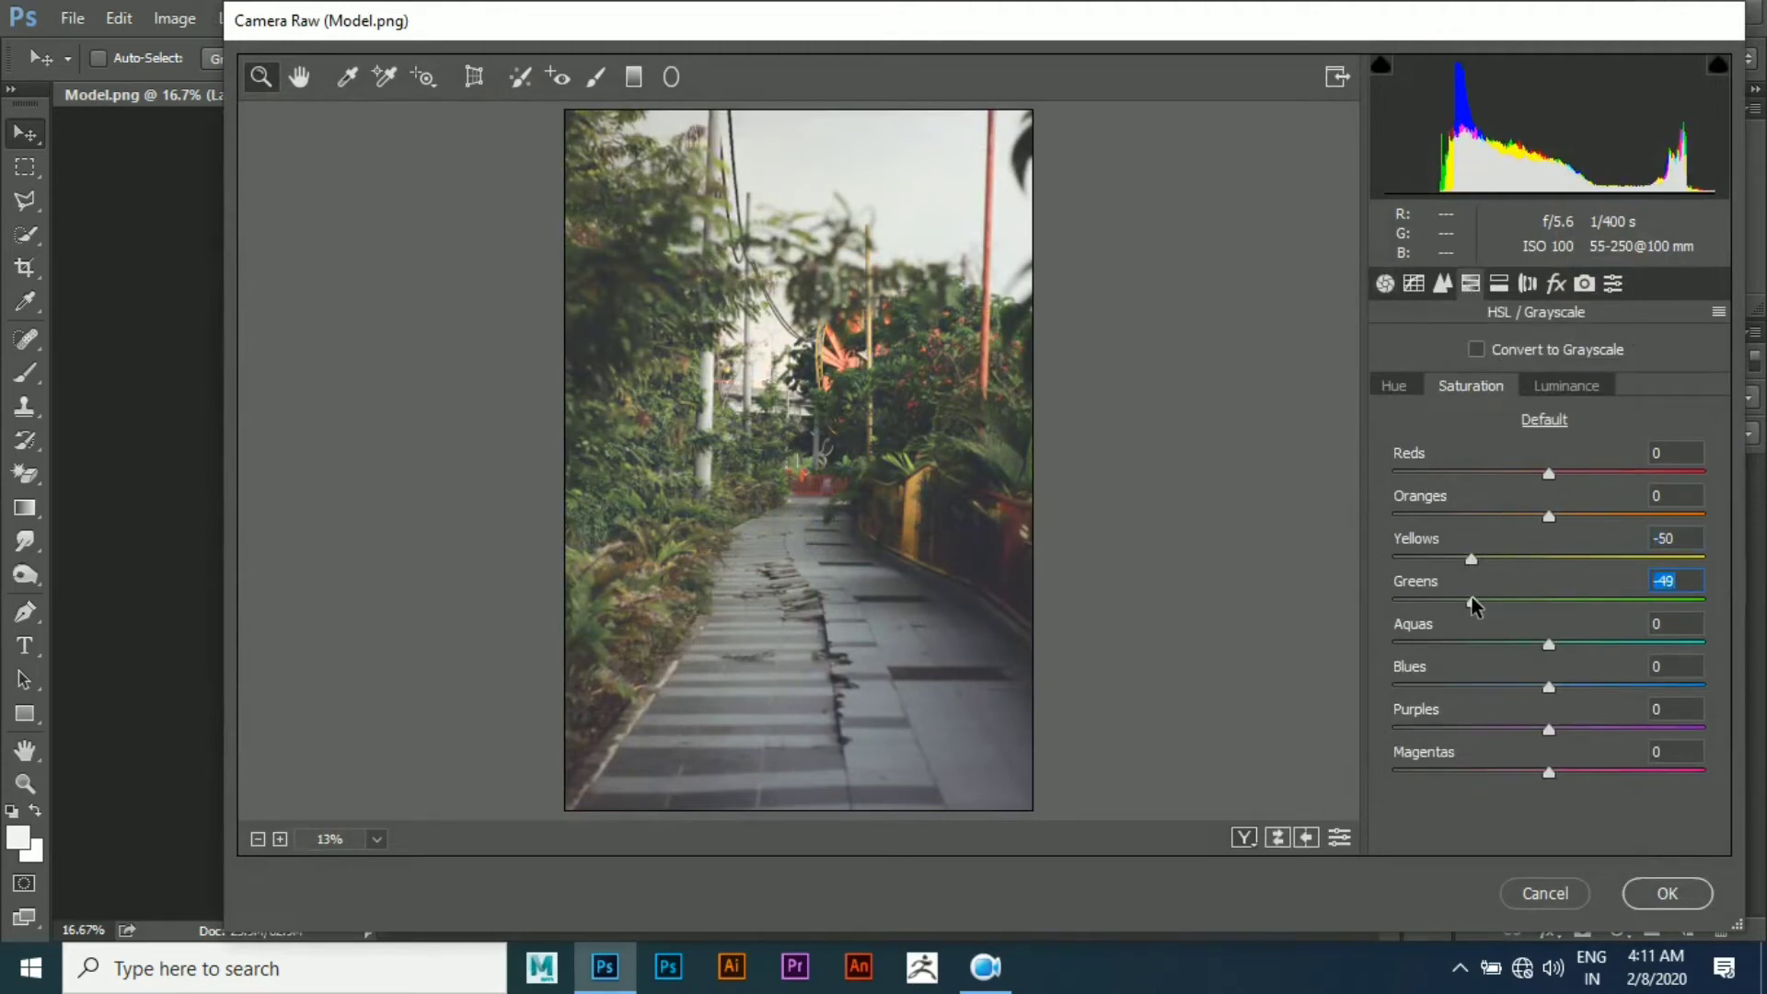
{"action": "left_click", "coordinate": [1414, 388]}
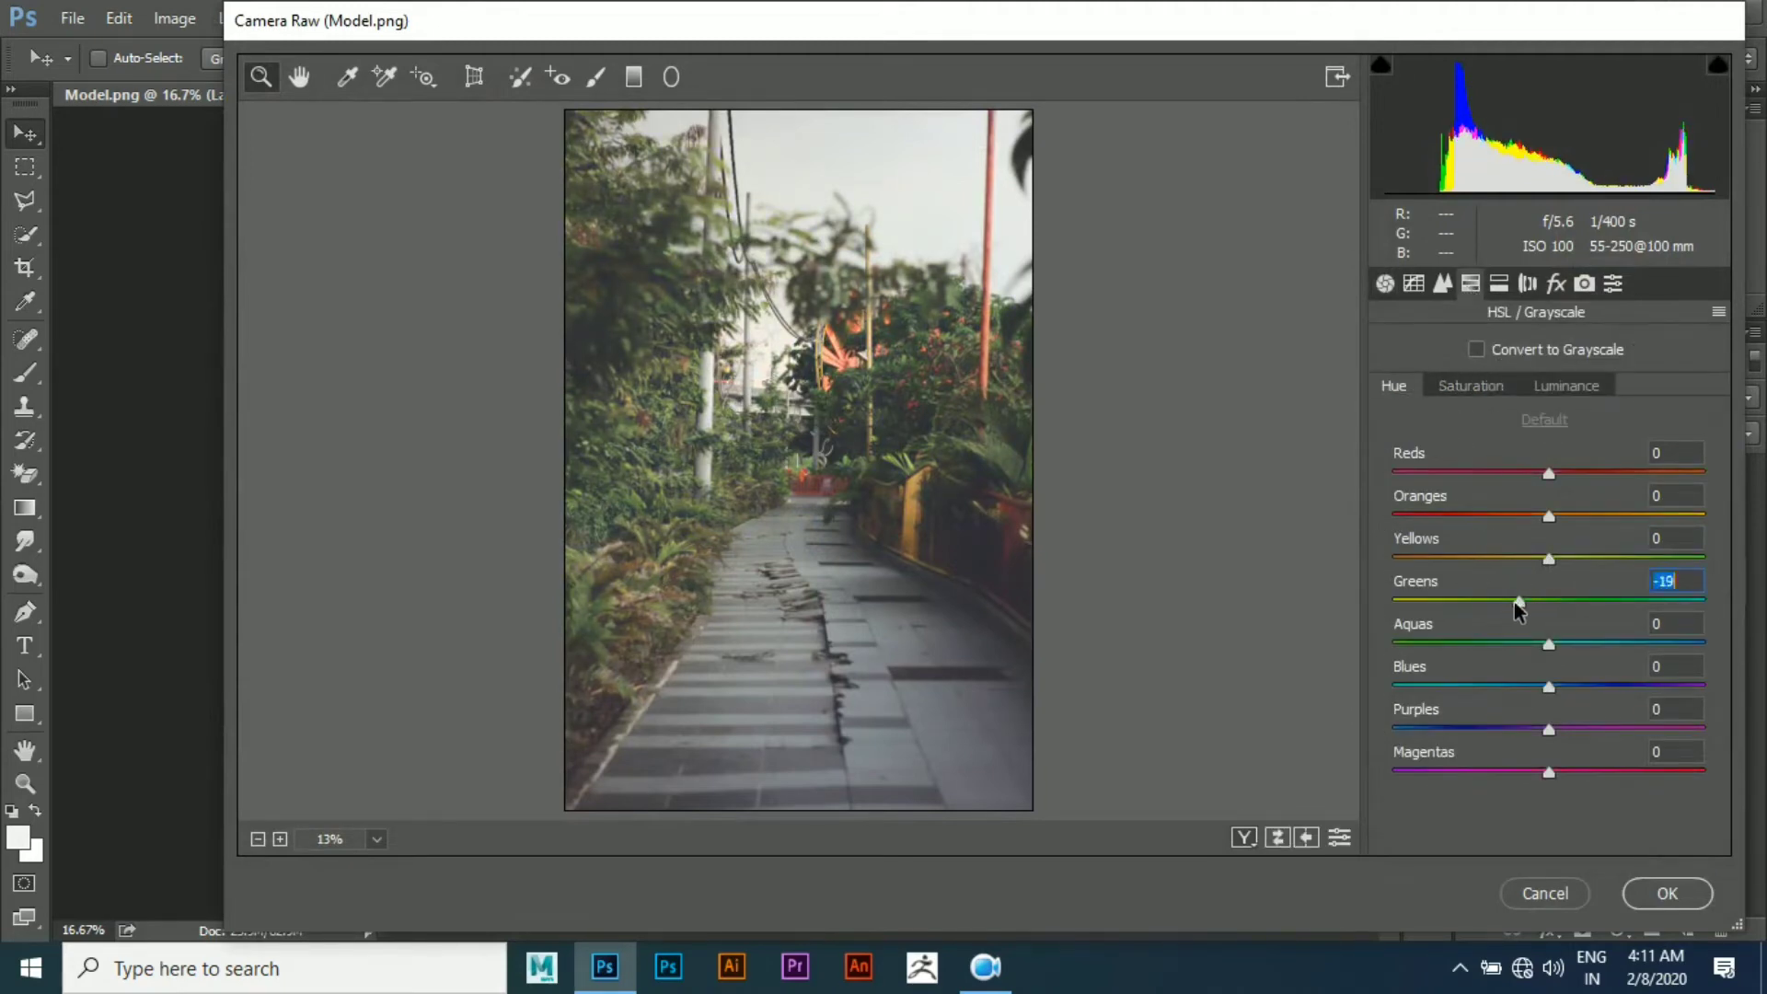
{"action": "left_click", "coordinate": [1470, 386]}
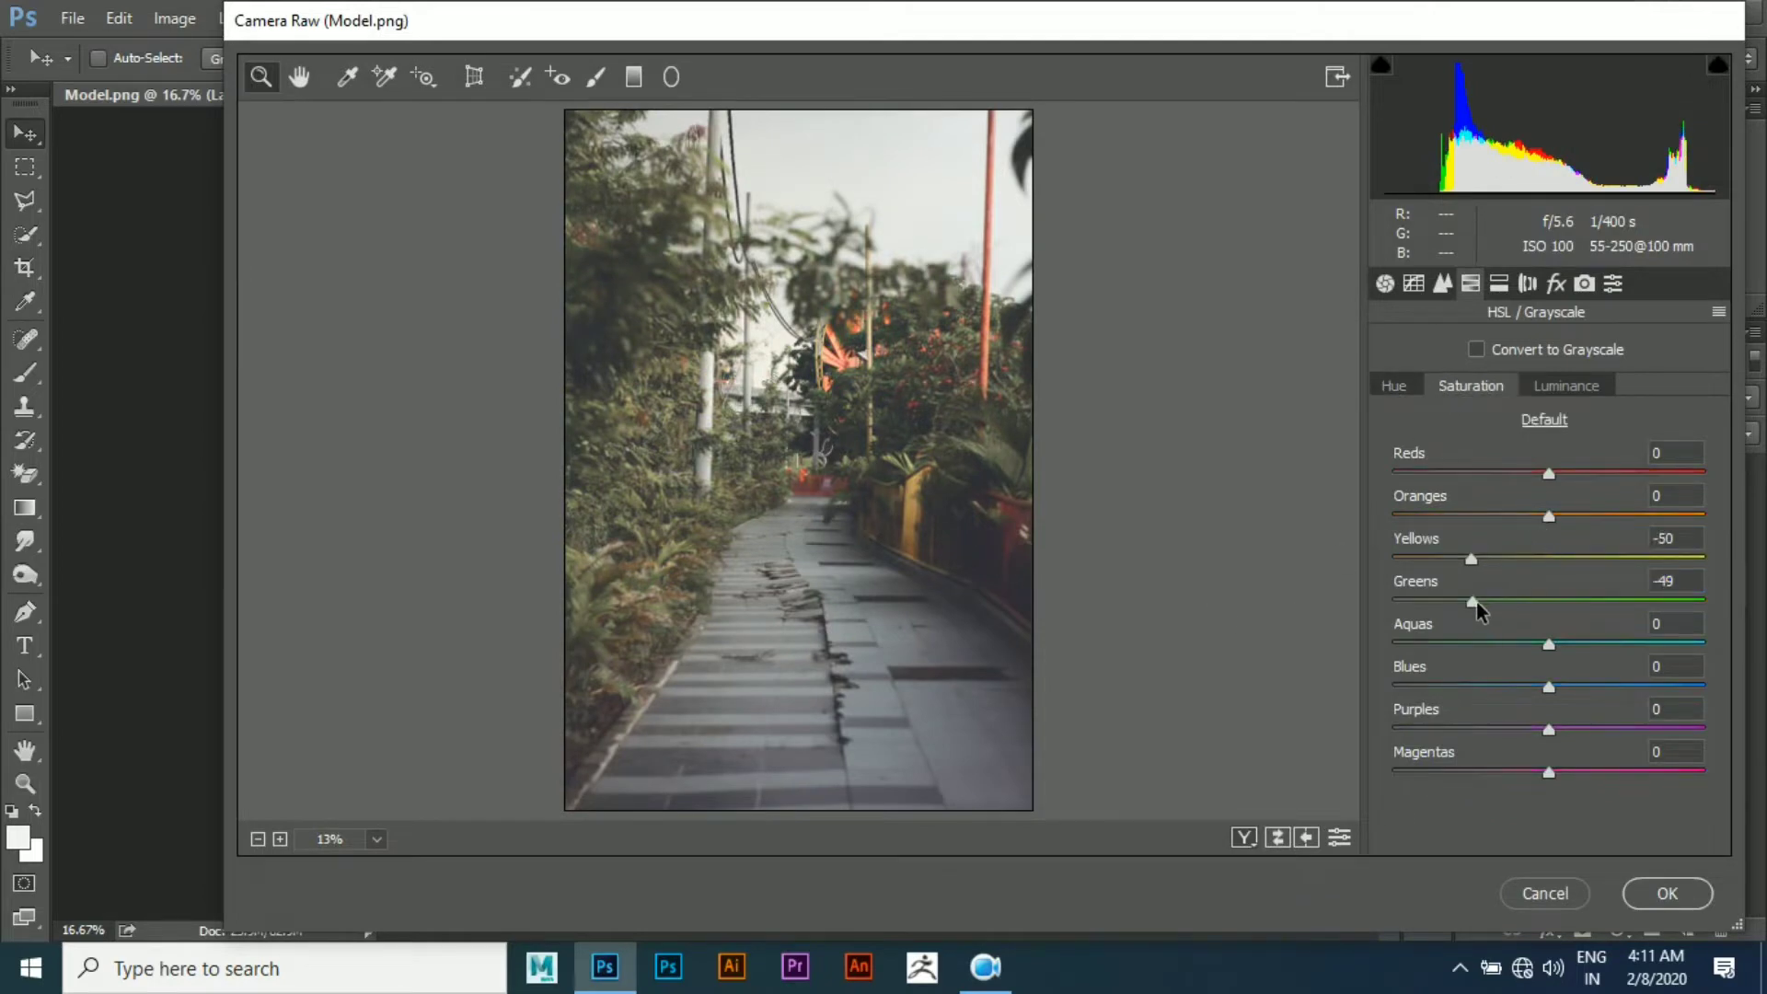
{"action": "left_click_drag", "start_coordinate": [1476, 602], "coordinate": [1479, 604]}
{"action": "left_click", "coordinate": [1656, 889]}
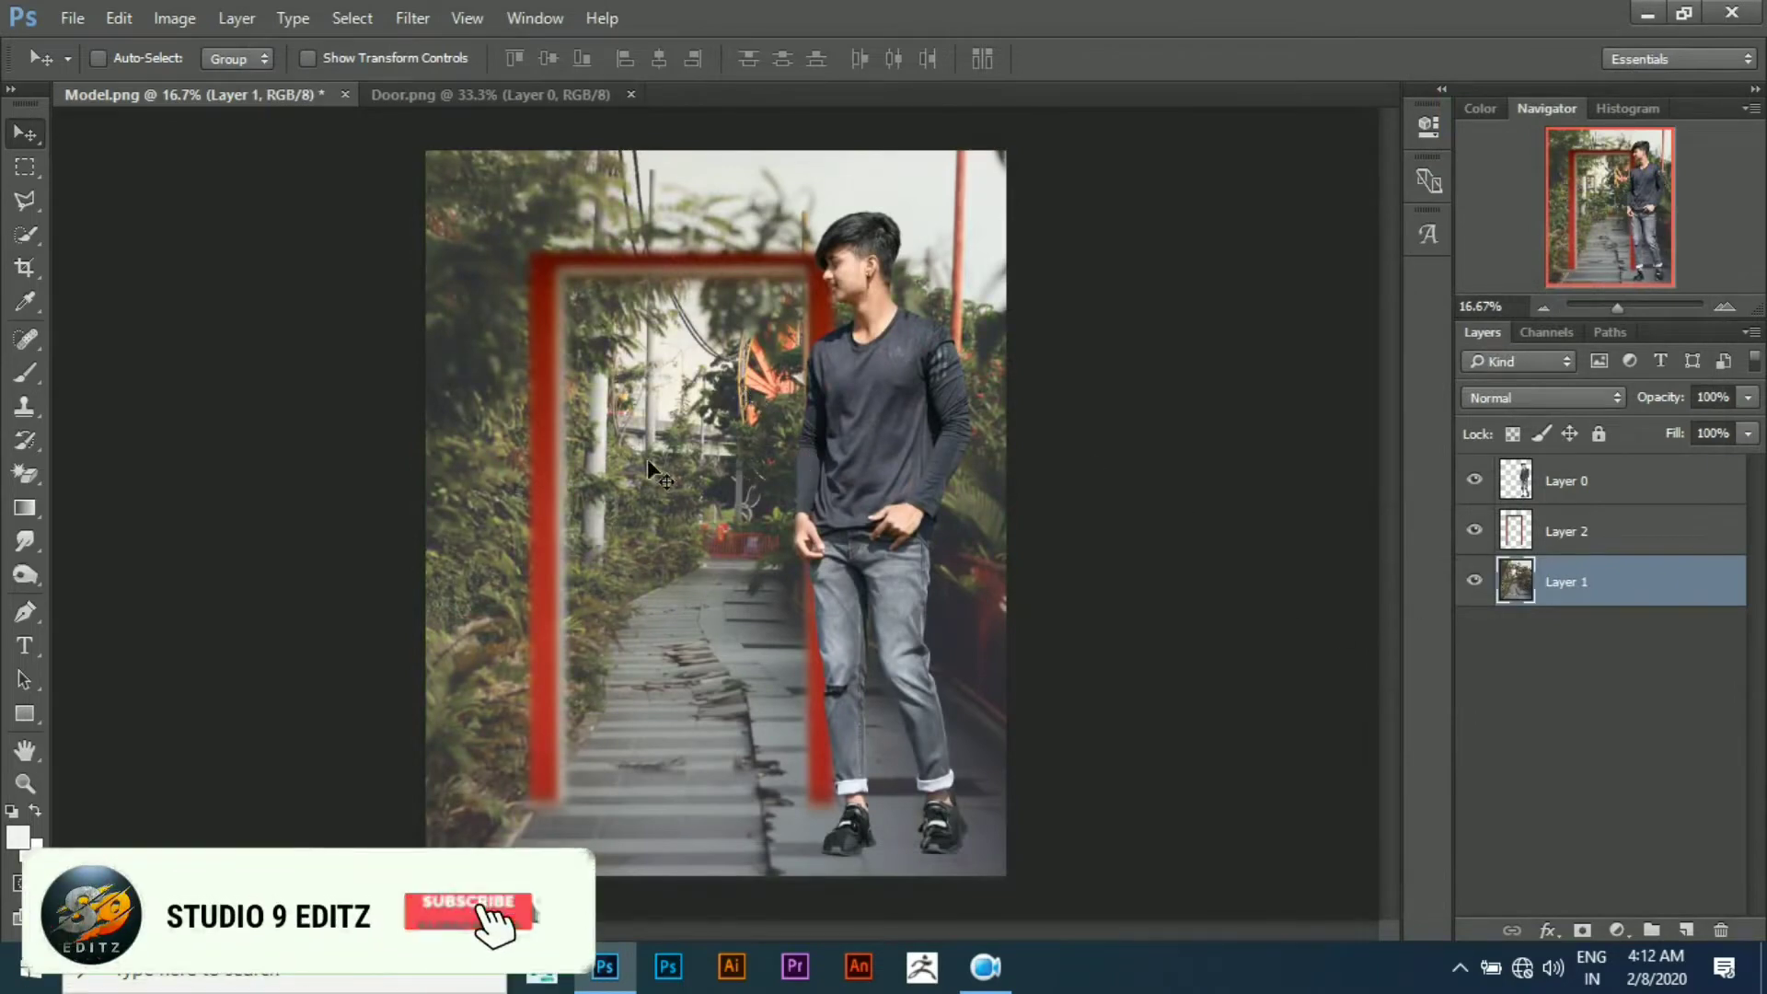
Apply a 23 px Tilt-Shift blur with 39% Light Bokeh, focus band near the bottom
{"action": "left_click", "coordinate": [412, 17]}
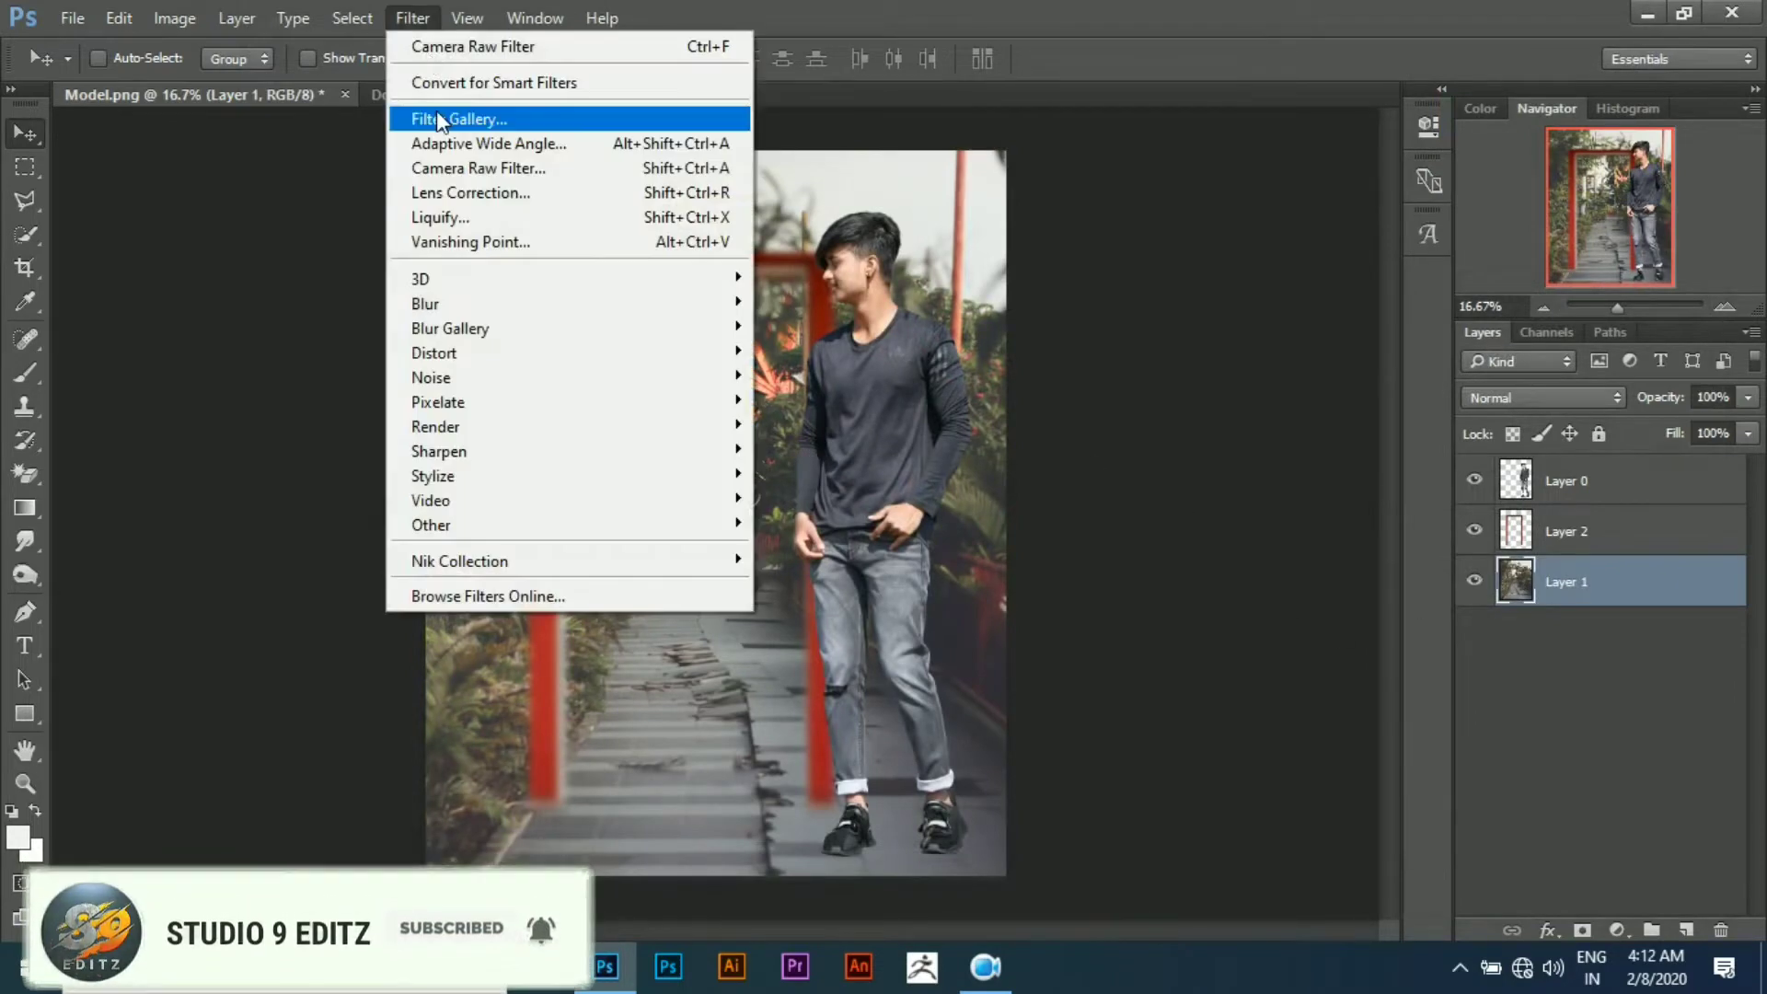
{"action": "mouse_move", "coordinate": [450, 328]}
{"action": "left_click", "coordinate": [803, 376]}
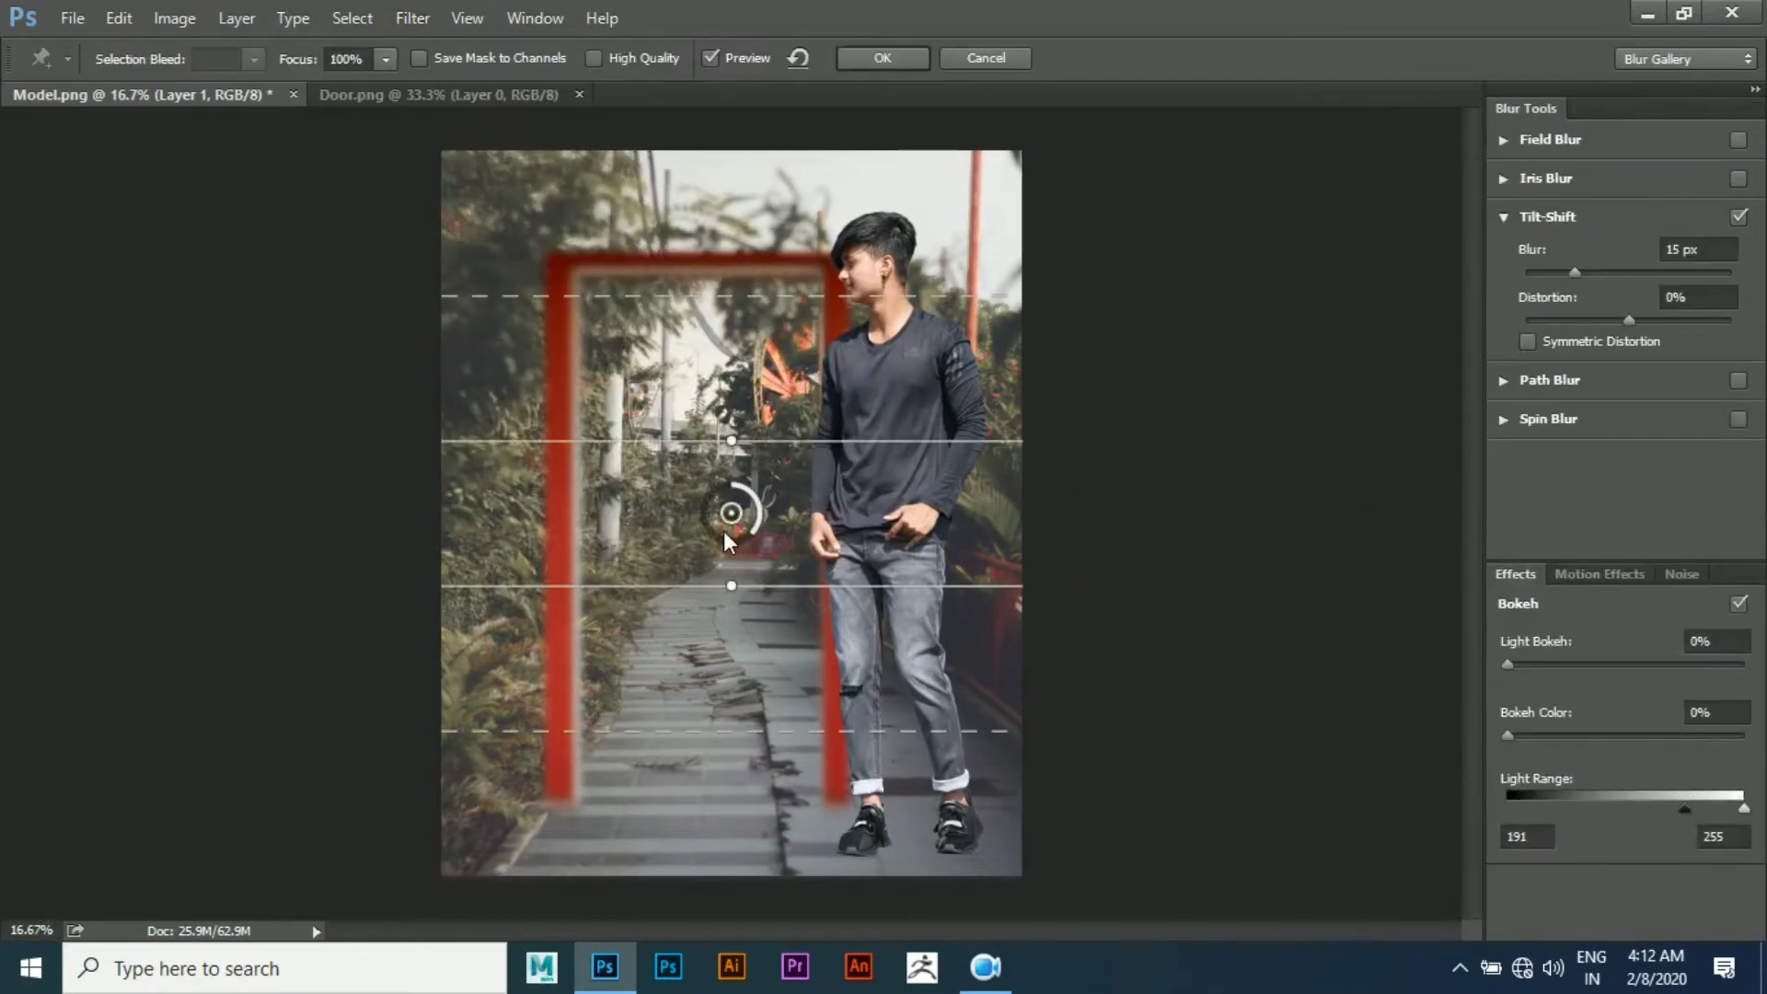
{"action": "left_click_drag", "start_coordinate": [731, 512], "coordinate": [742, 907]}
{"action": "left_click_drag", "start_coordinate": [1572, 271], "coordinate": [1593, 269]}
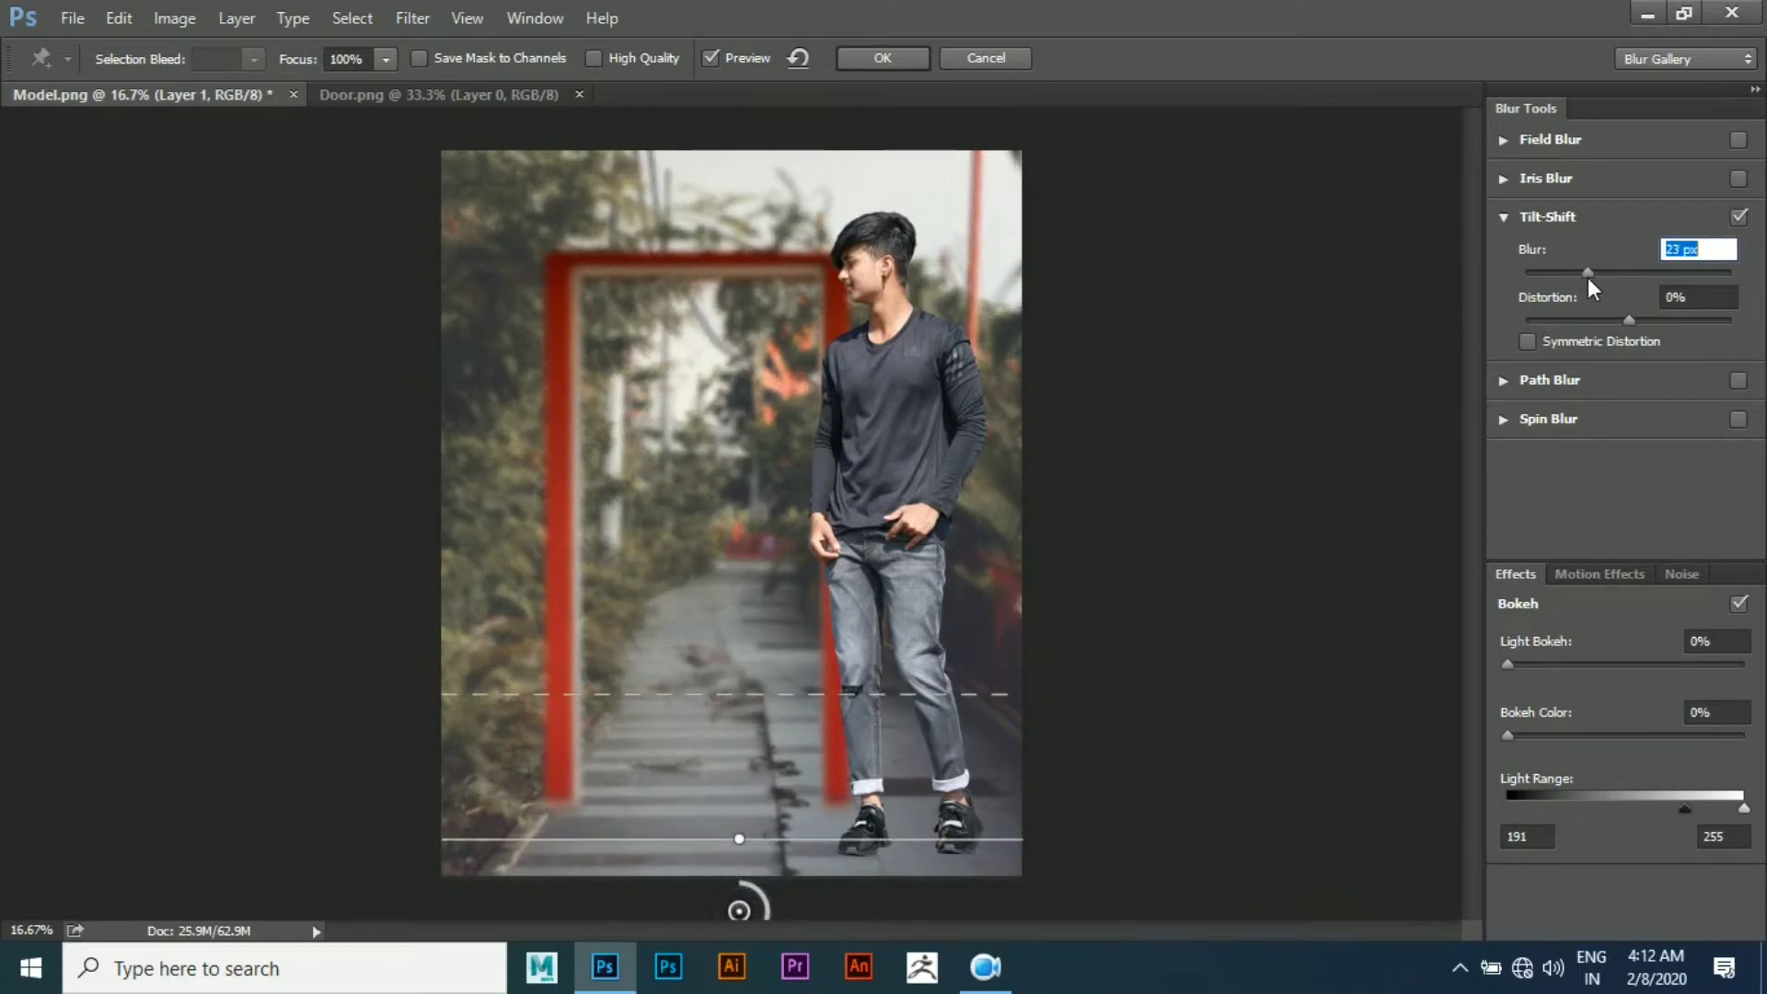
{"action": "left_click_drag", "start_coordinate": [1599, 670], "coordinate": [1599, 670]}
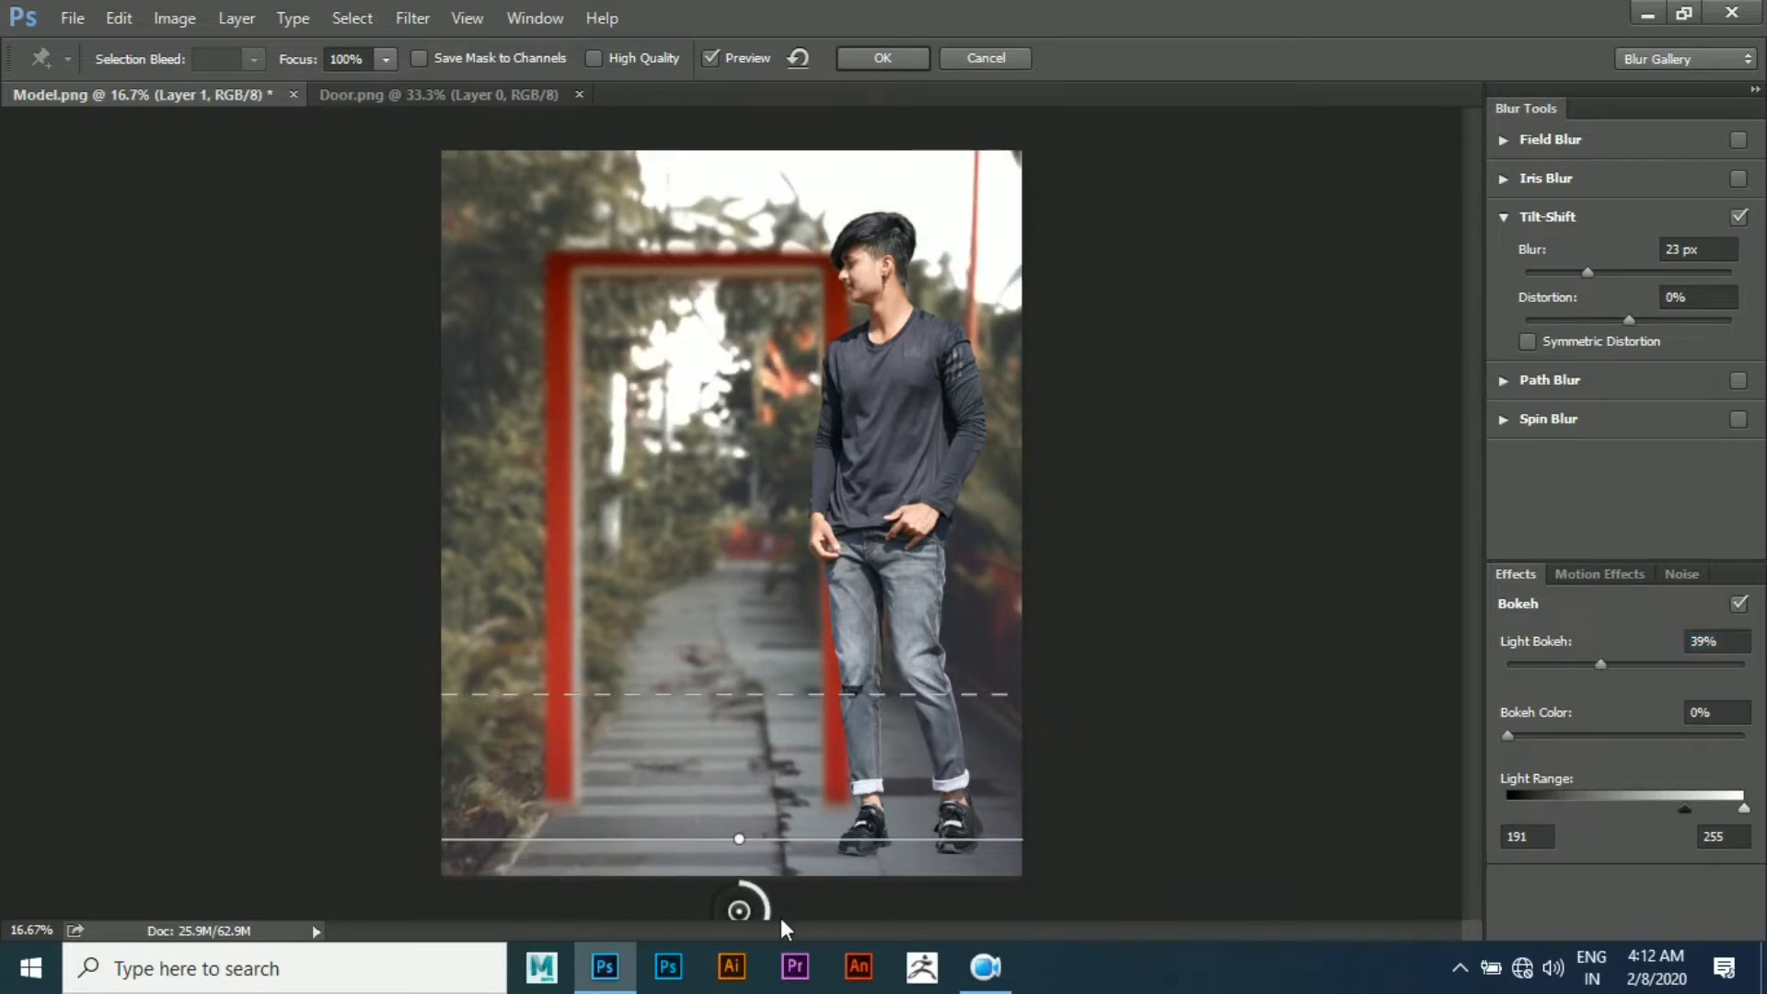
{"action": "key", "text": "ctrl+t"}
{"action": "left_click_drag", "start_coordinate": [742, 911], "coordinate": [751, 883]}
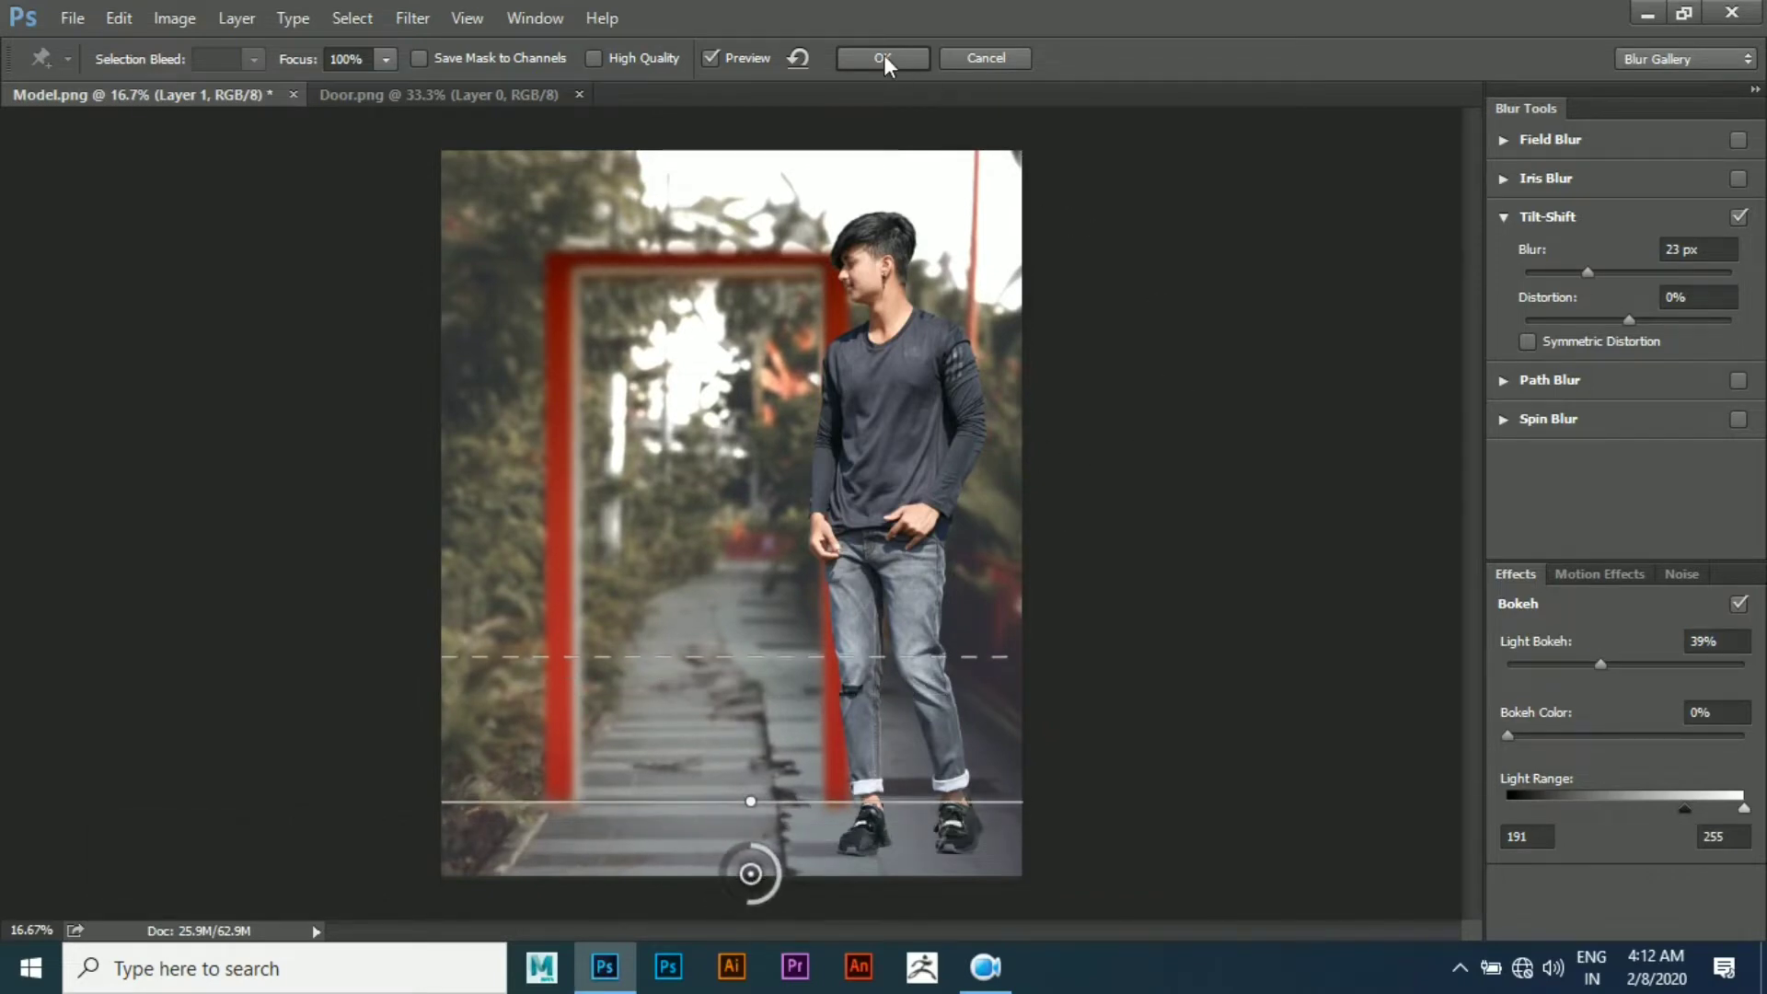
{"action": "left_click", "coordinate": [884, 55]}
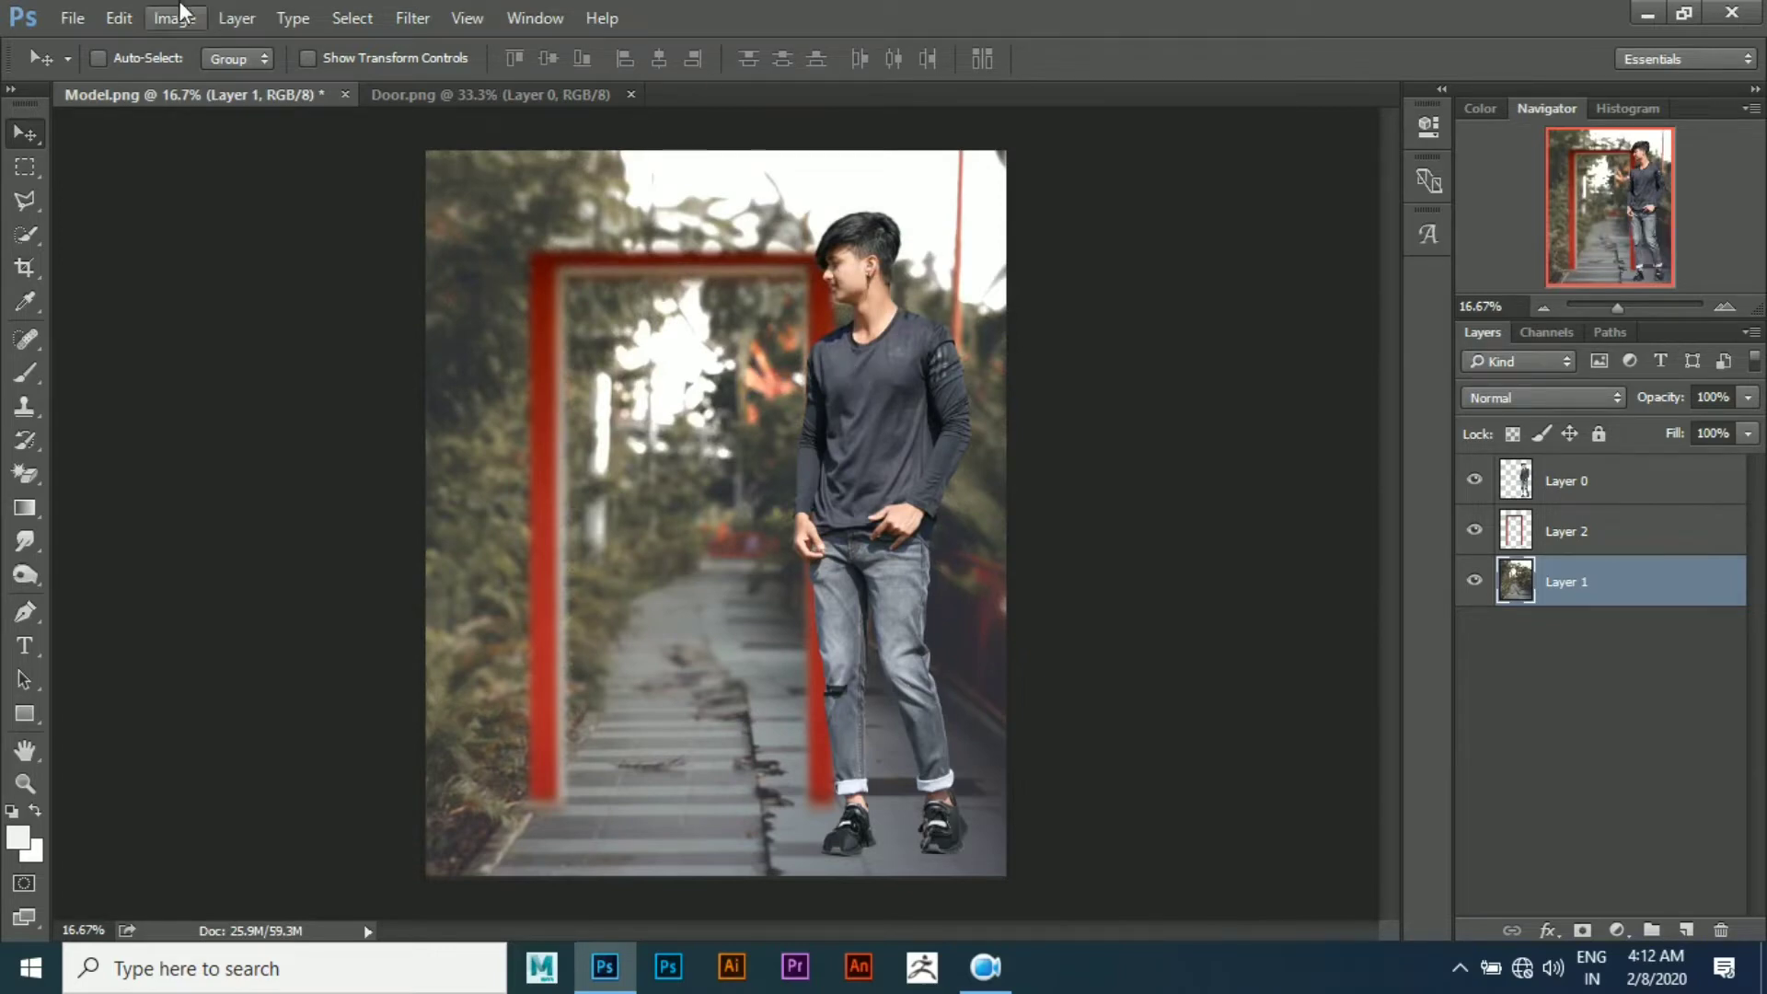
Open Girl Png and bring the girl's layer into the Model composite
{"action": "left_click", "coordinate": [76, 19]}
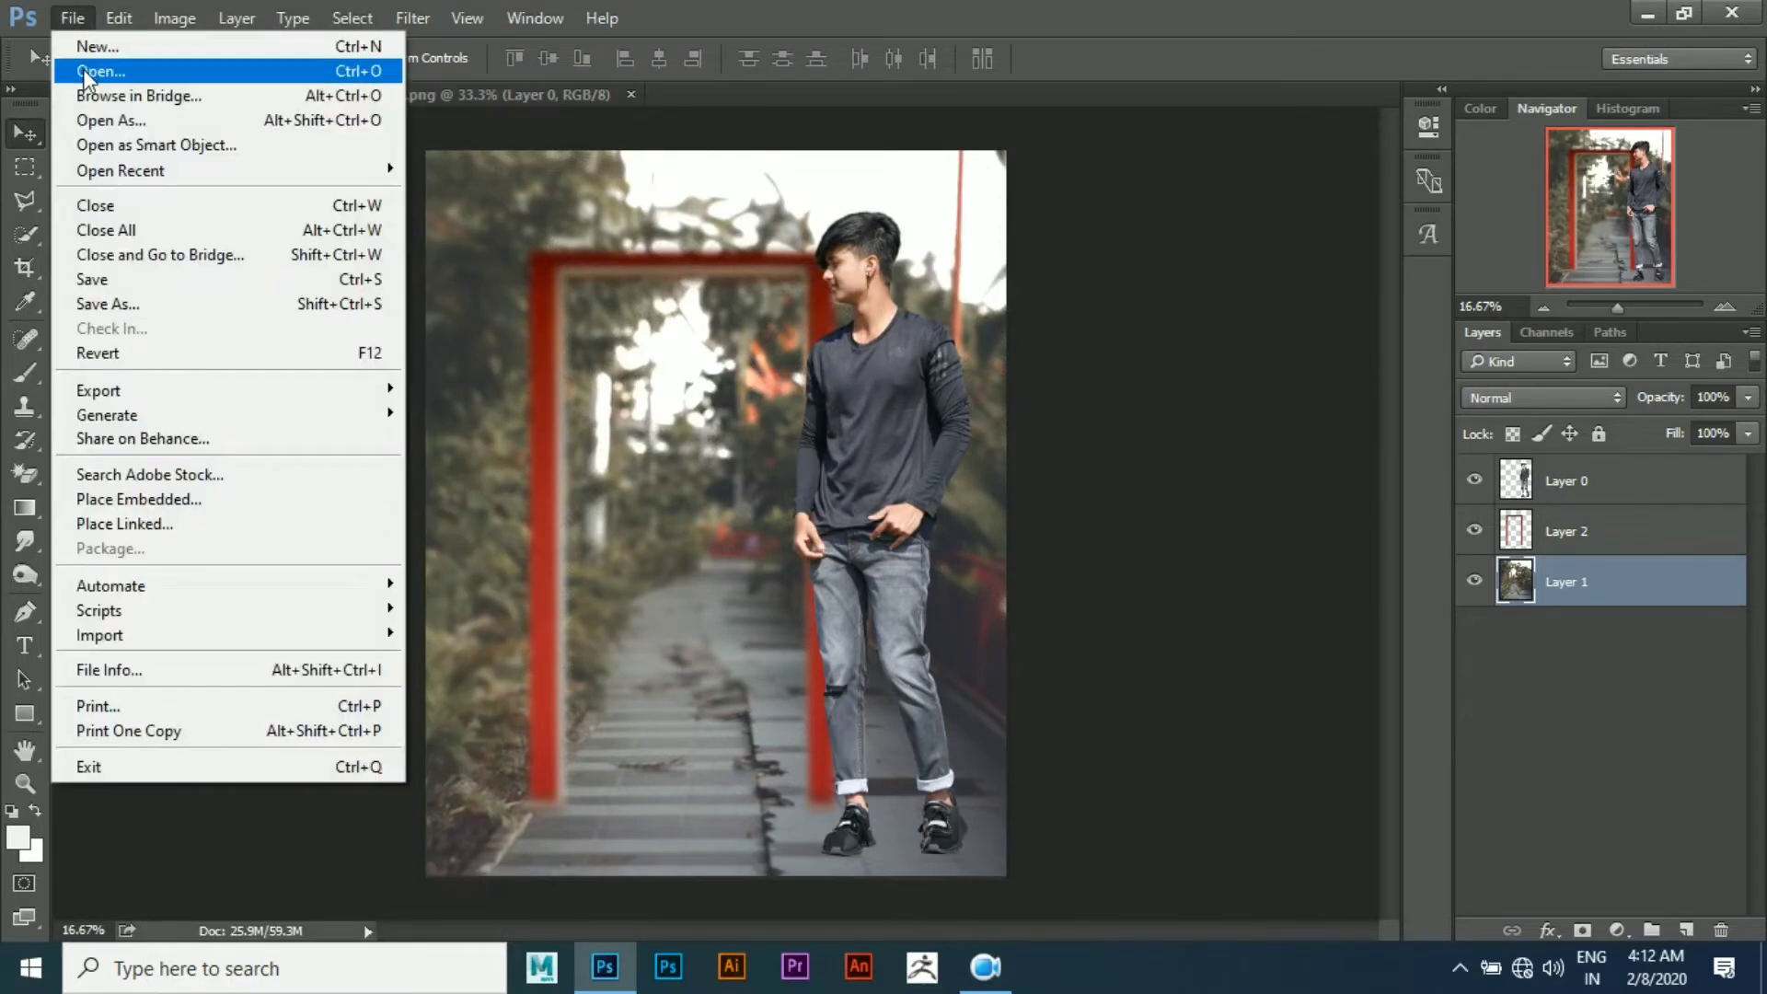
{"action": "left_click", "coordinate": [138, 68]}
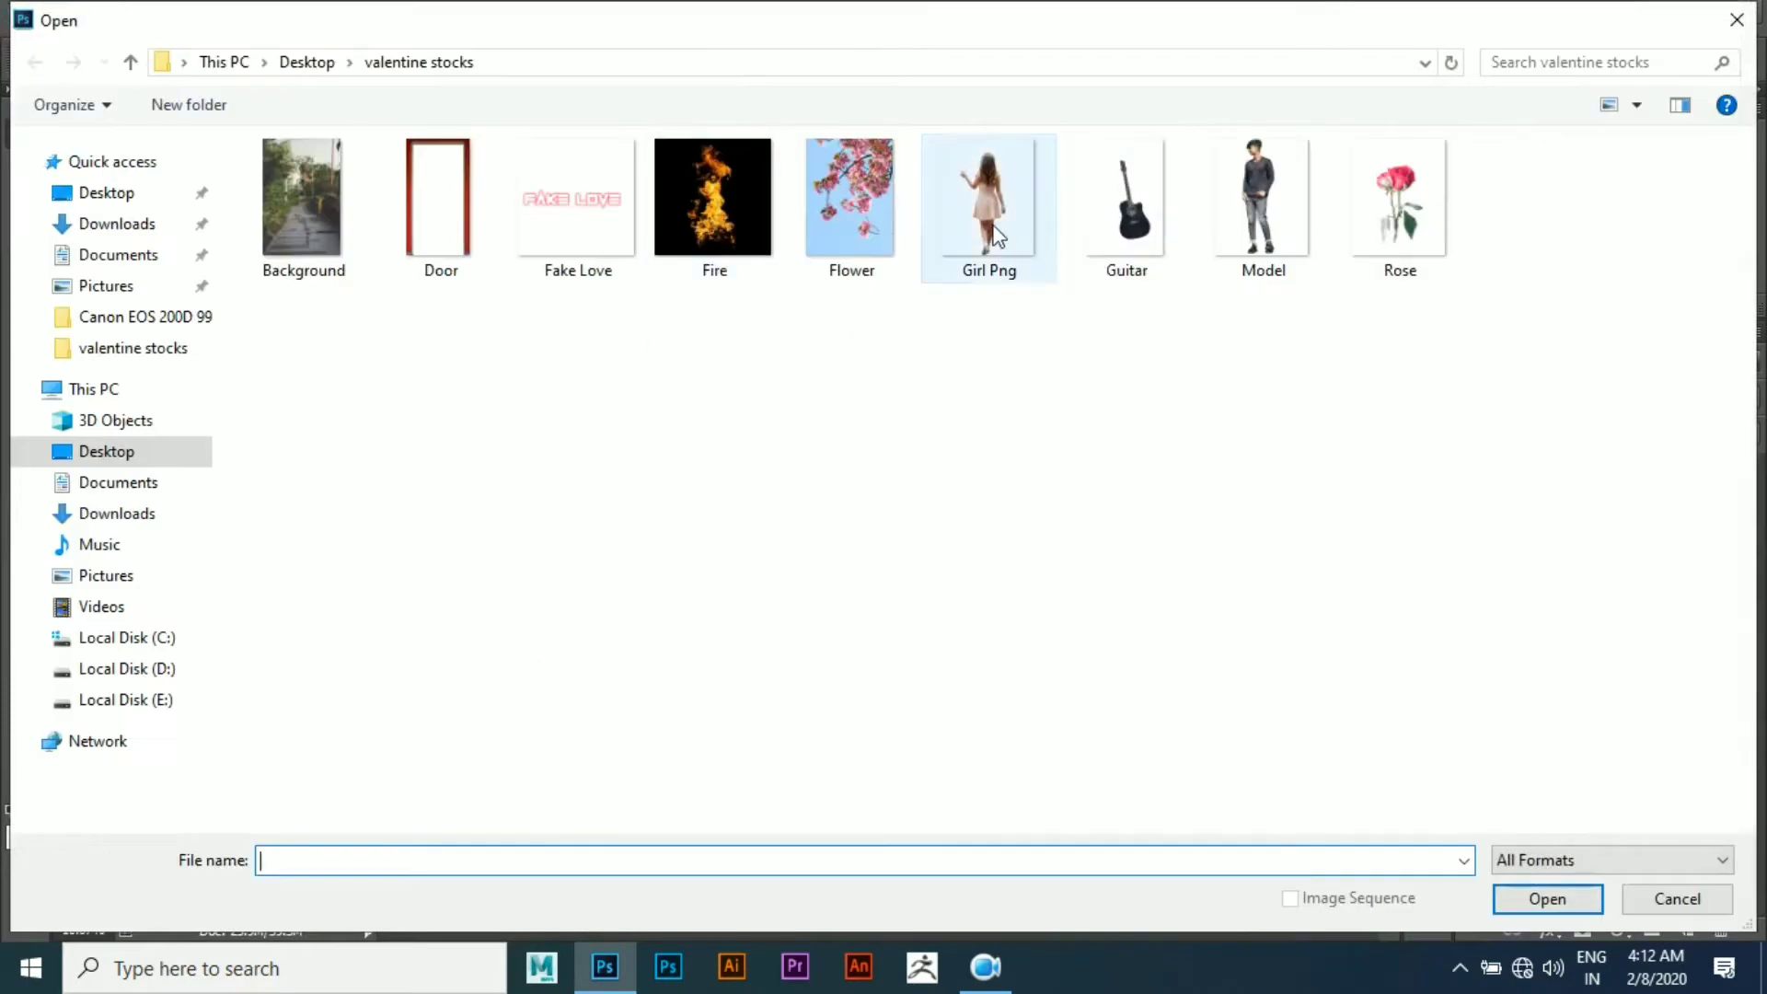
{"action": "left_click", "coordinate": [992, 230]}
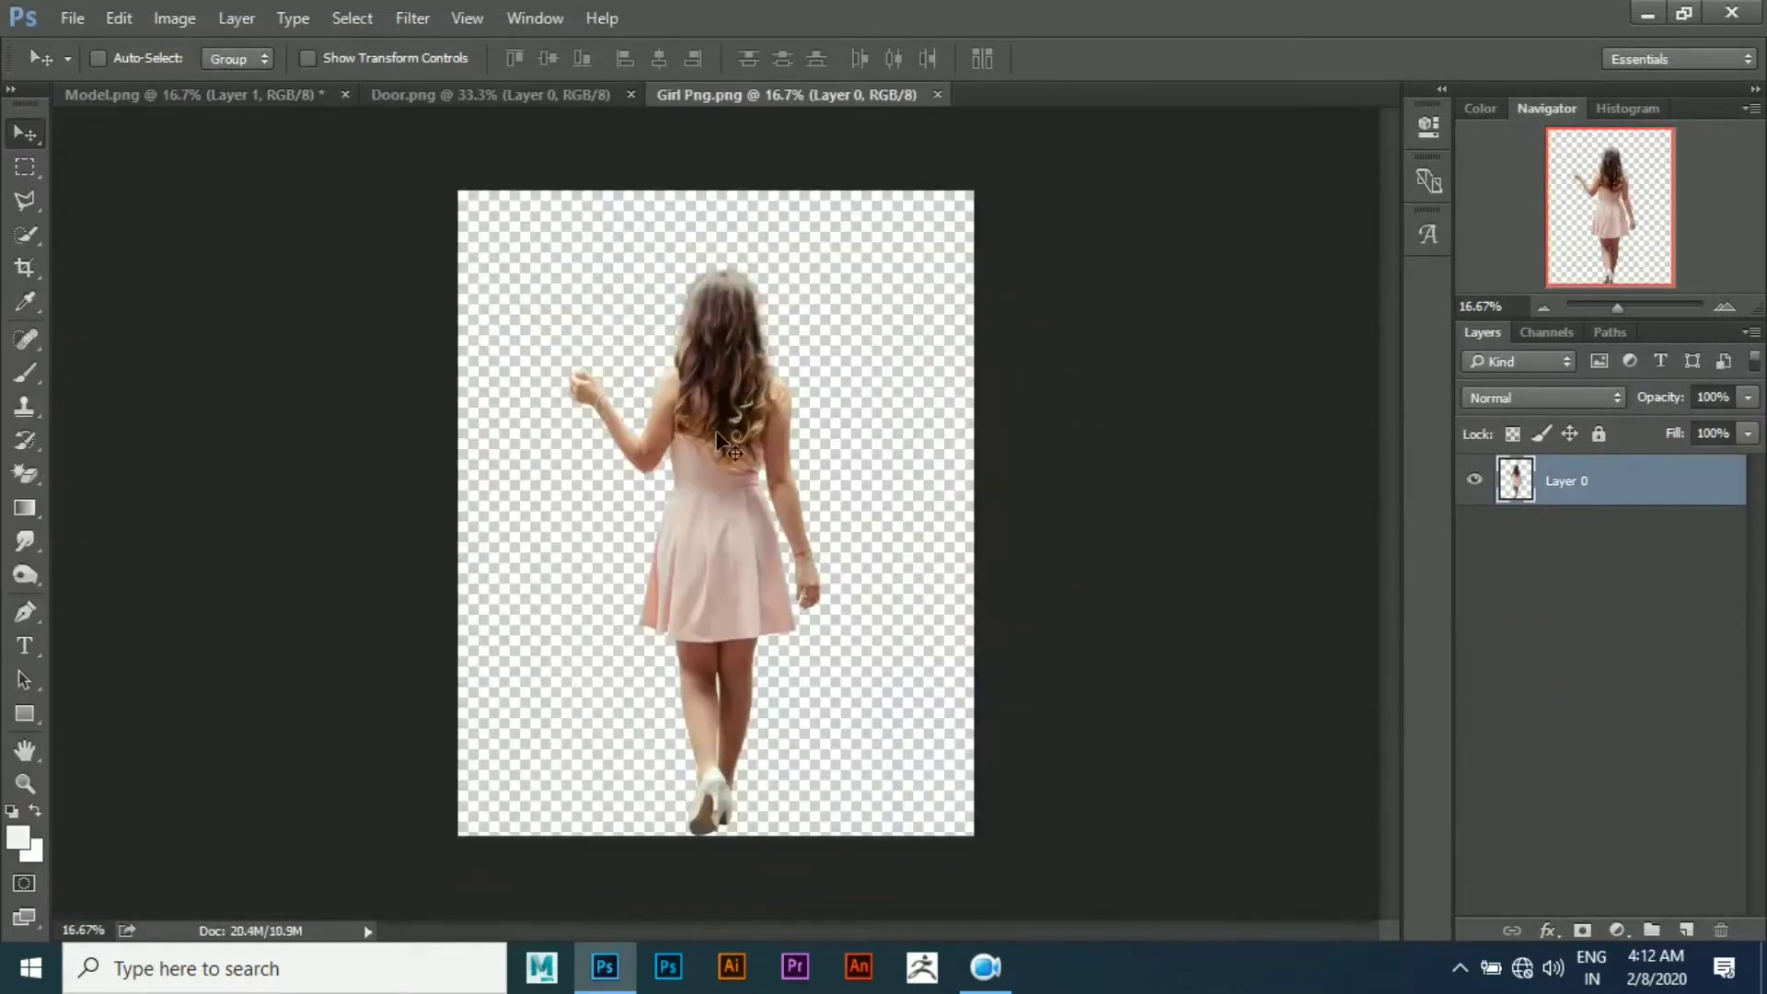
{"action": "mouse_move", "coordinate": [713, 333]}
{"action": "left_mouse_down"}
{"action": "mouse_move", "coordinate": [607, 295]}
{"action": "mouse_move", "coordinate": [709, 506]}
{"action": "mouse_move", "coordinate": [709, 428]}
{"action": "left_mouse_up"}
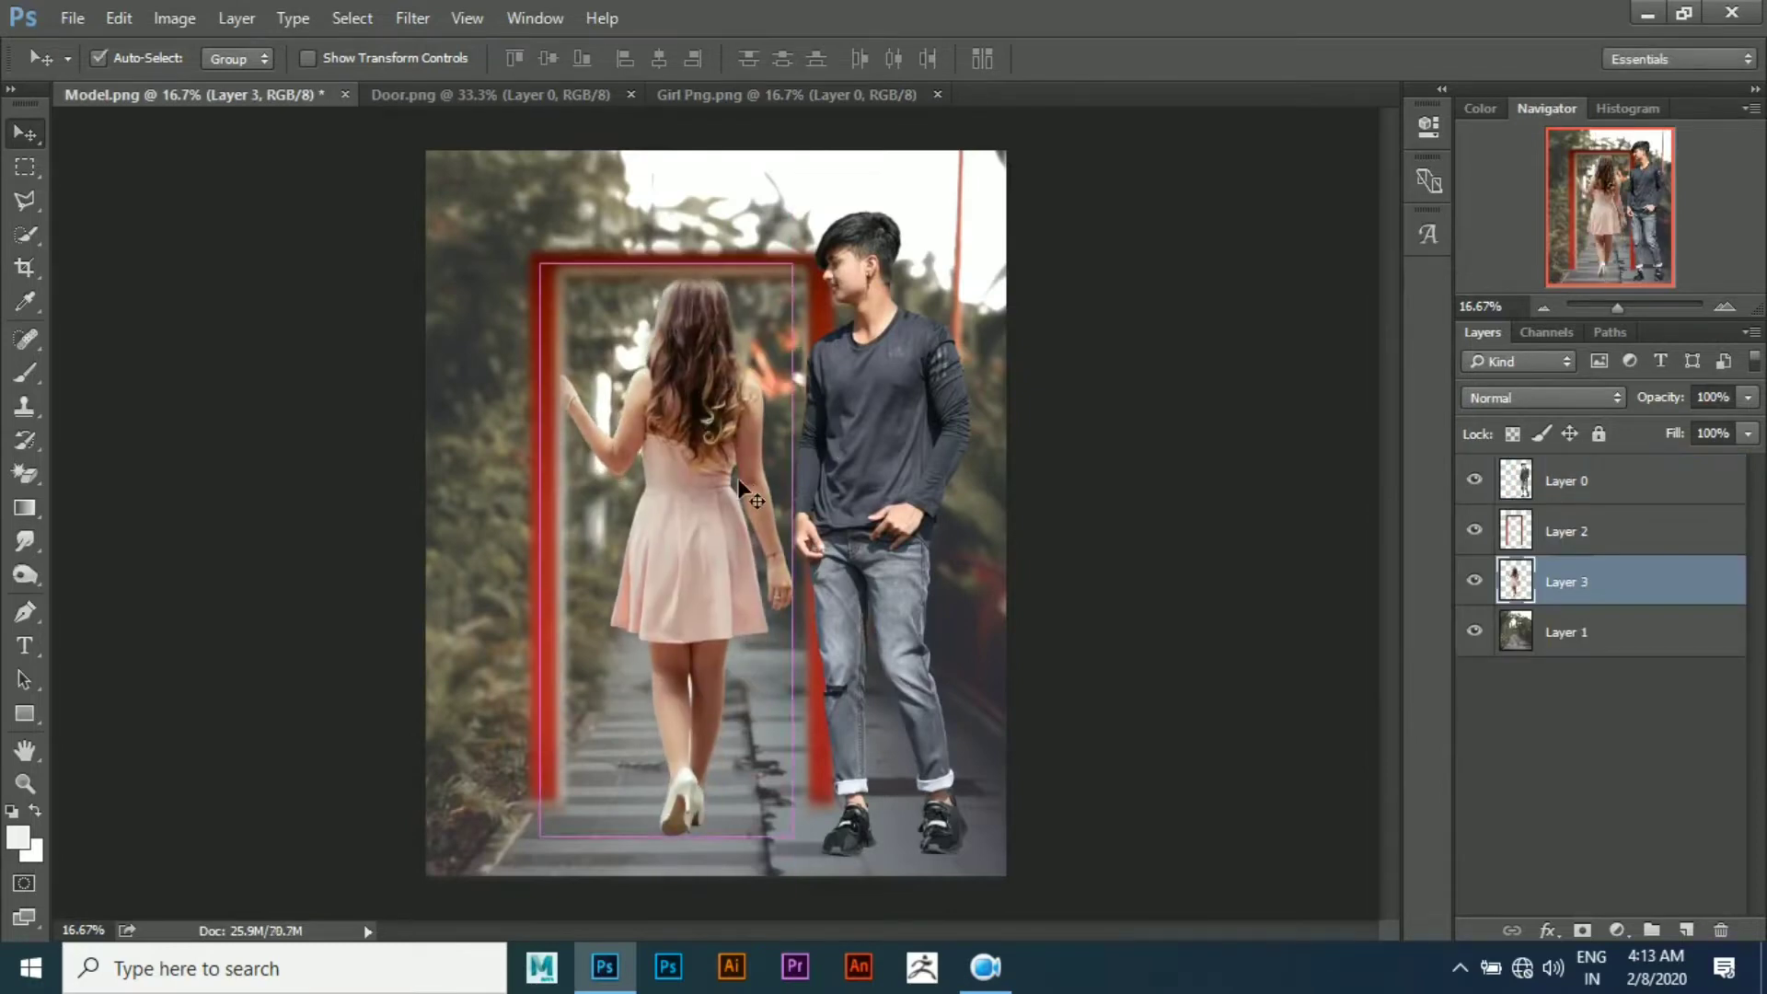
Scale the girl down to about 81% and place her inside the red door frame
{"action": "key", "text": "ctrl+t"}
{"action": "left_click_drag", "start_coordinate": [791, 833], "coordinate": [747, 711]}
{"action": "key", "text": "Return"}
{"action": "left_click_drag", "start_coordinate": [701, 607], "coordinate": [696, 615]}
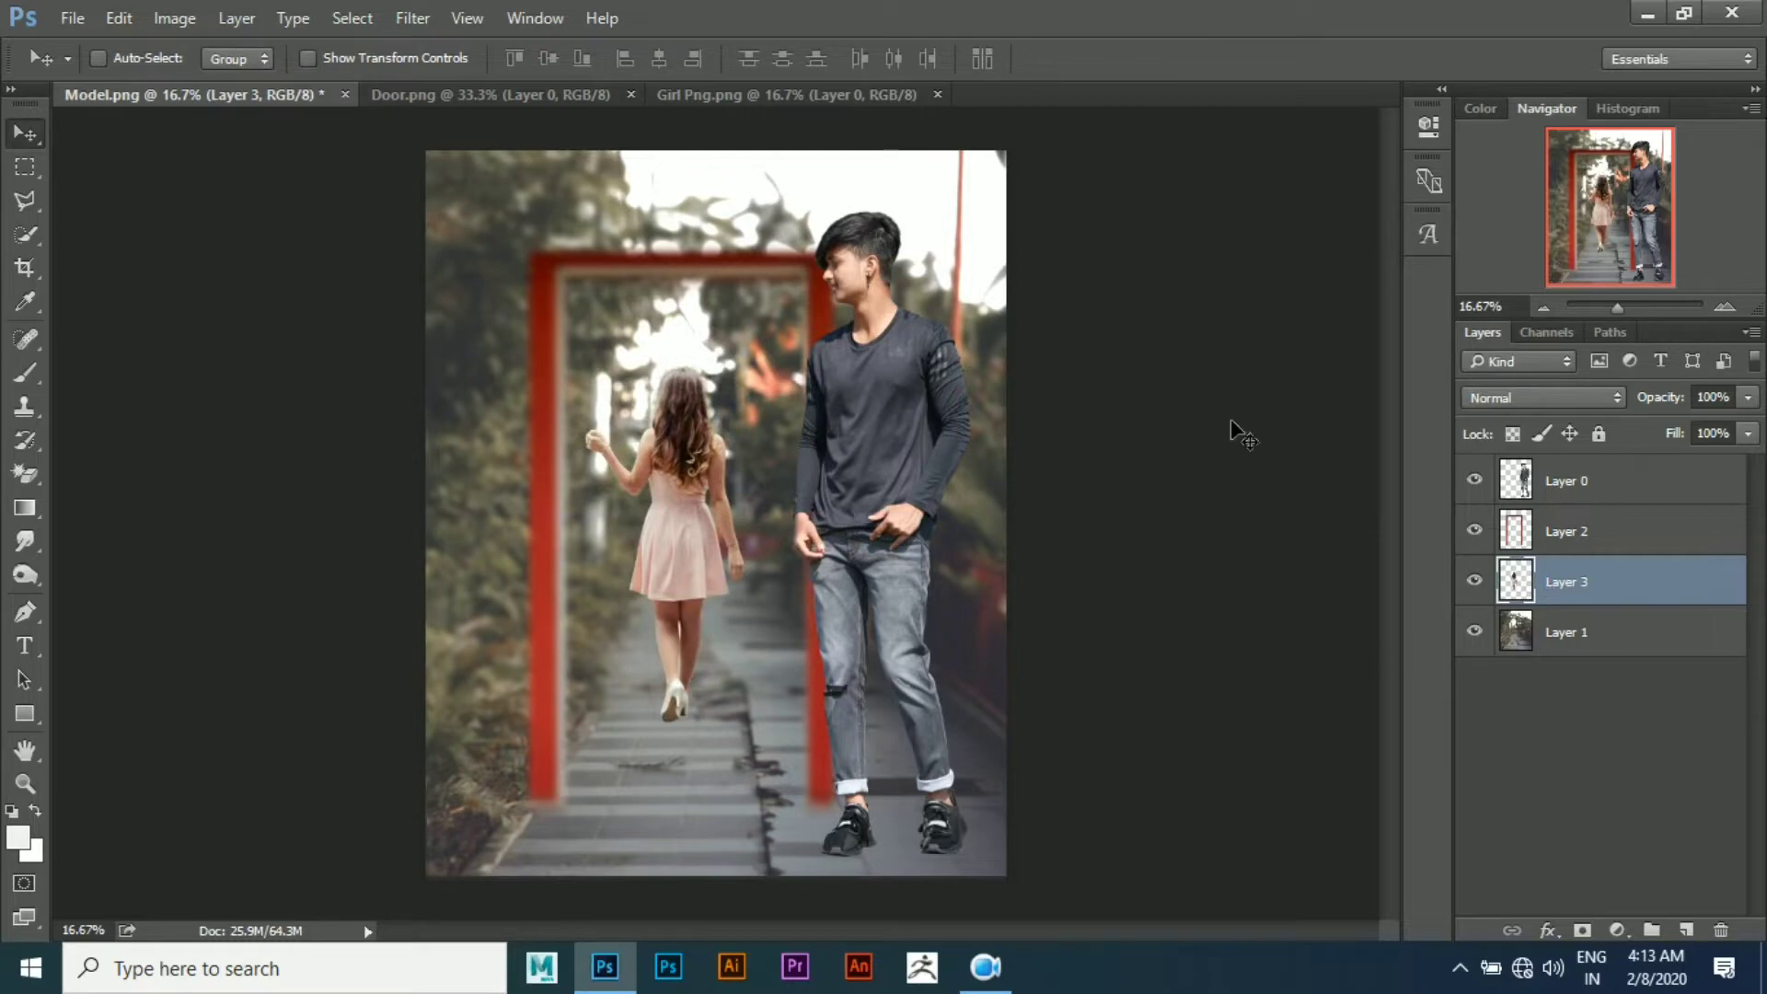
{"action": "left_click", "coordinate": [413, 17]}
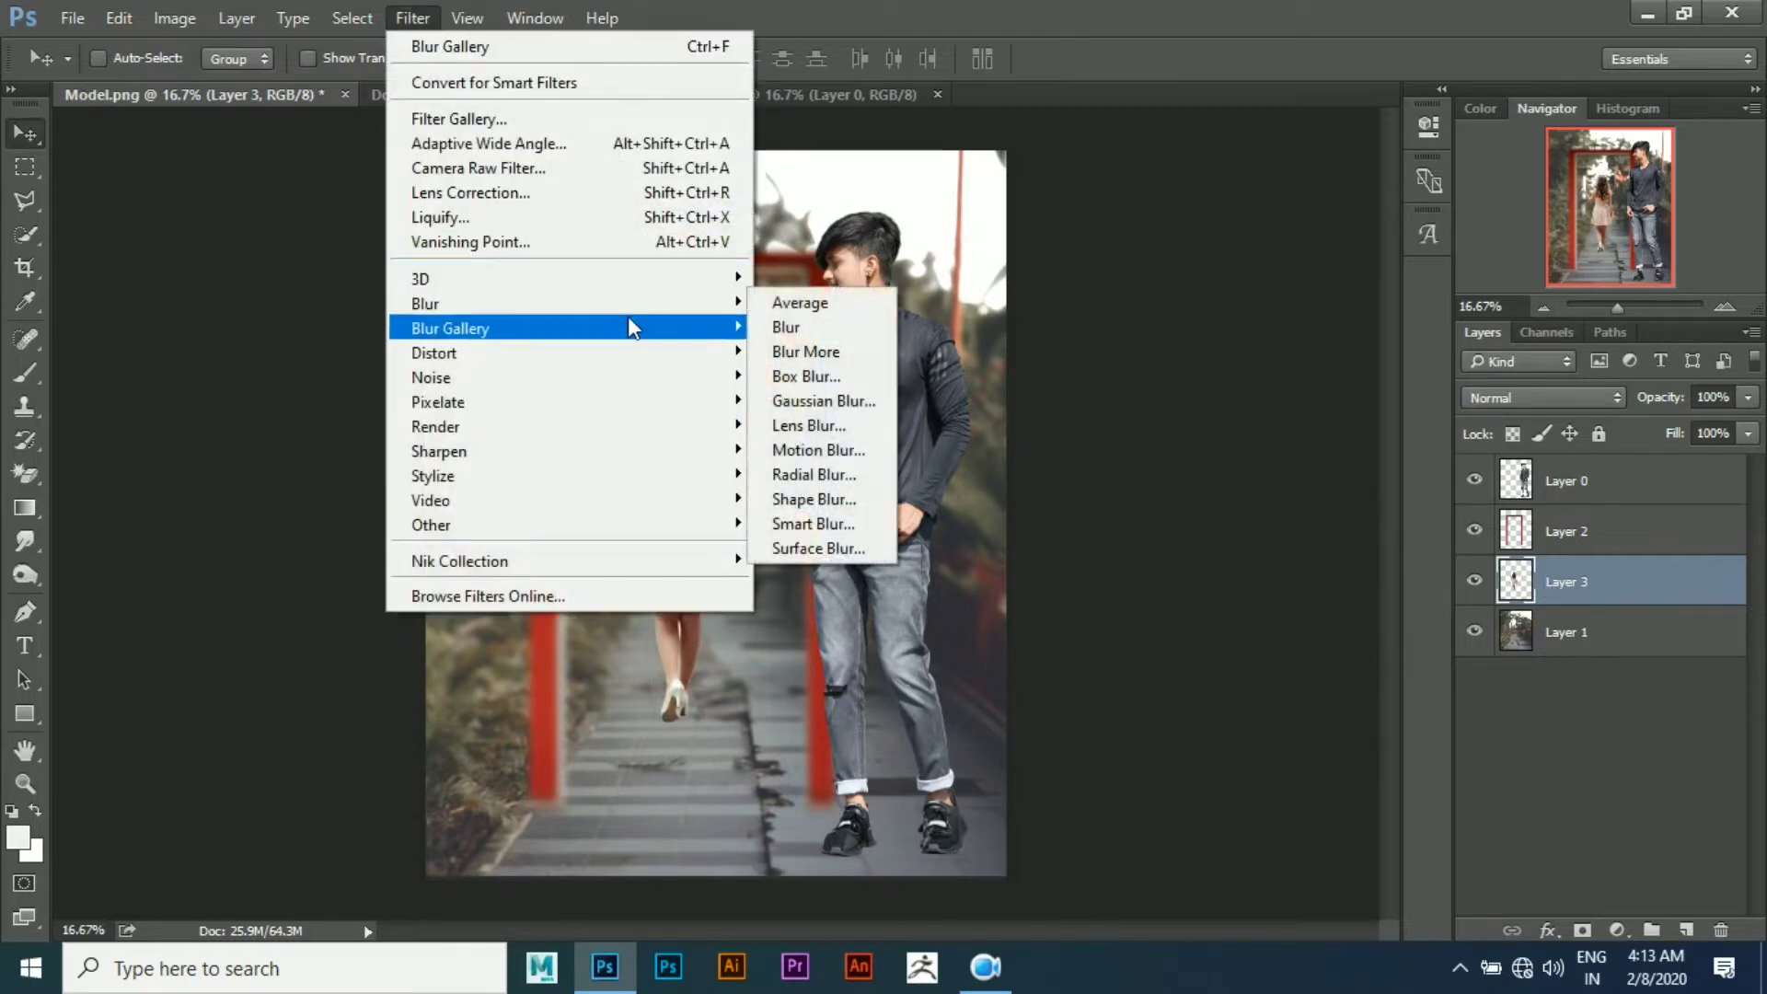
Soften the girl with a Gaussian Blur of about 7 px
{"action": "left_click", "coordinate": [780, 401]}
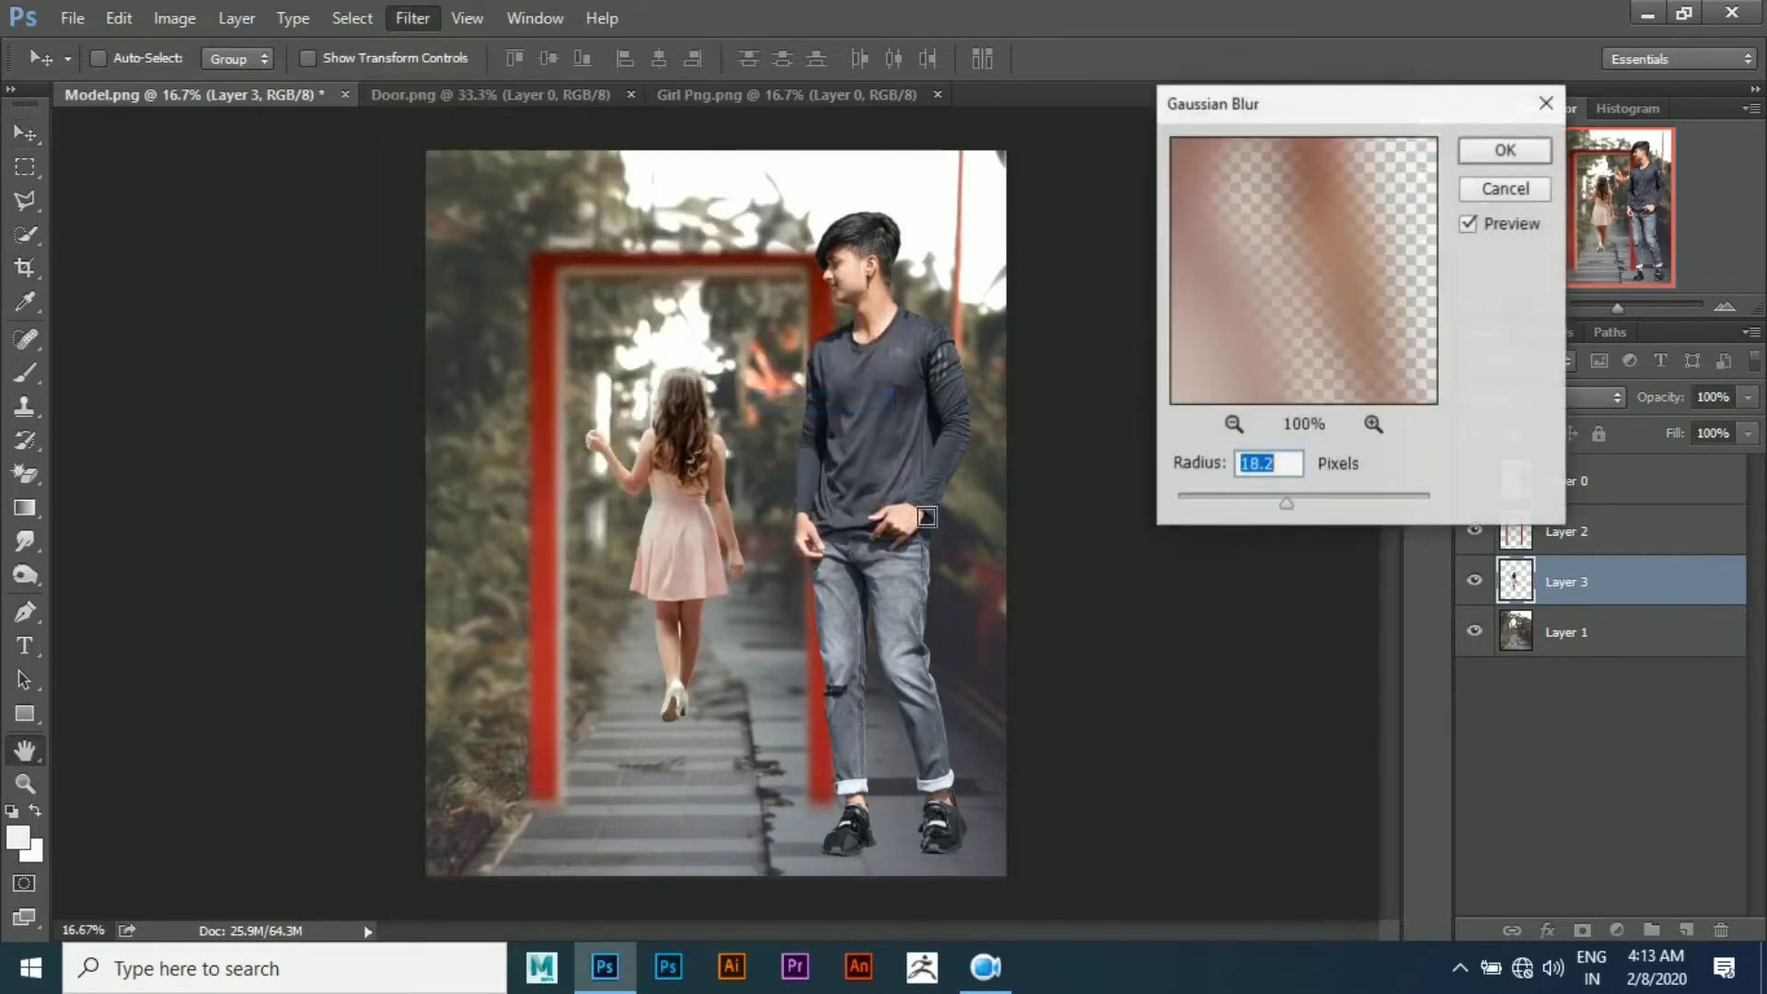
{"action": "left_click", "coordinate": [1249, 498]}
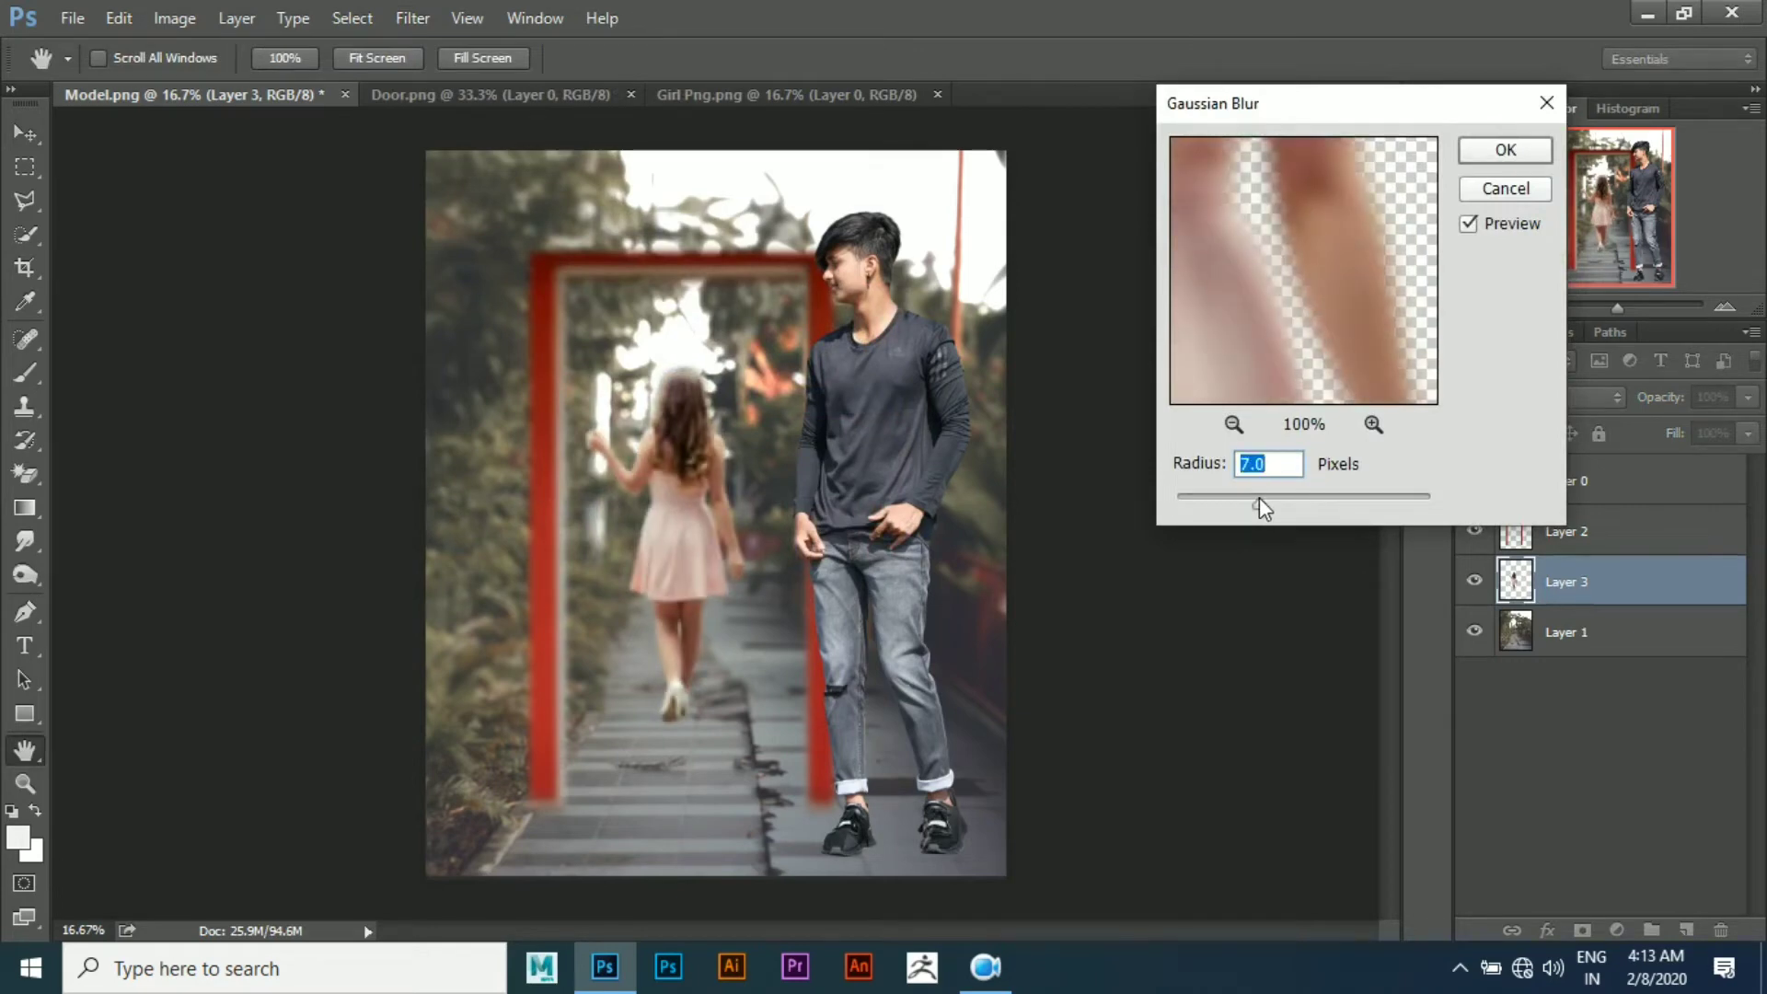
{"action": "left_click", "coordinate": [1506, 150]}
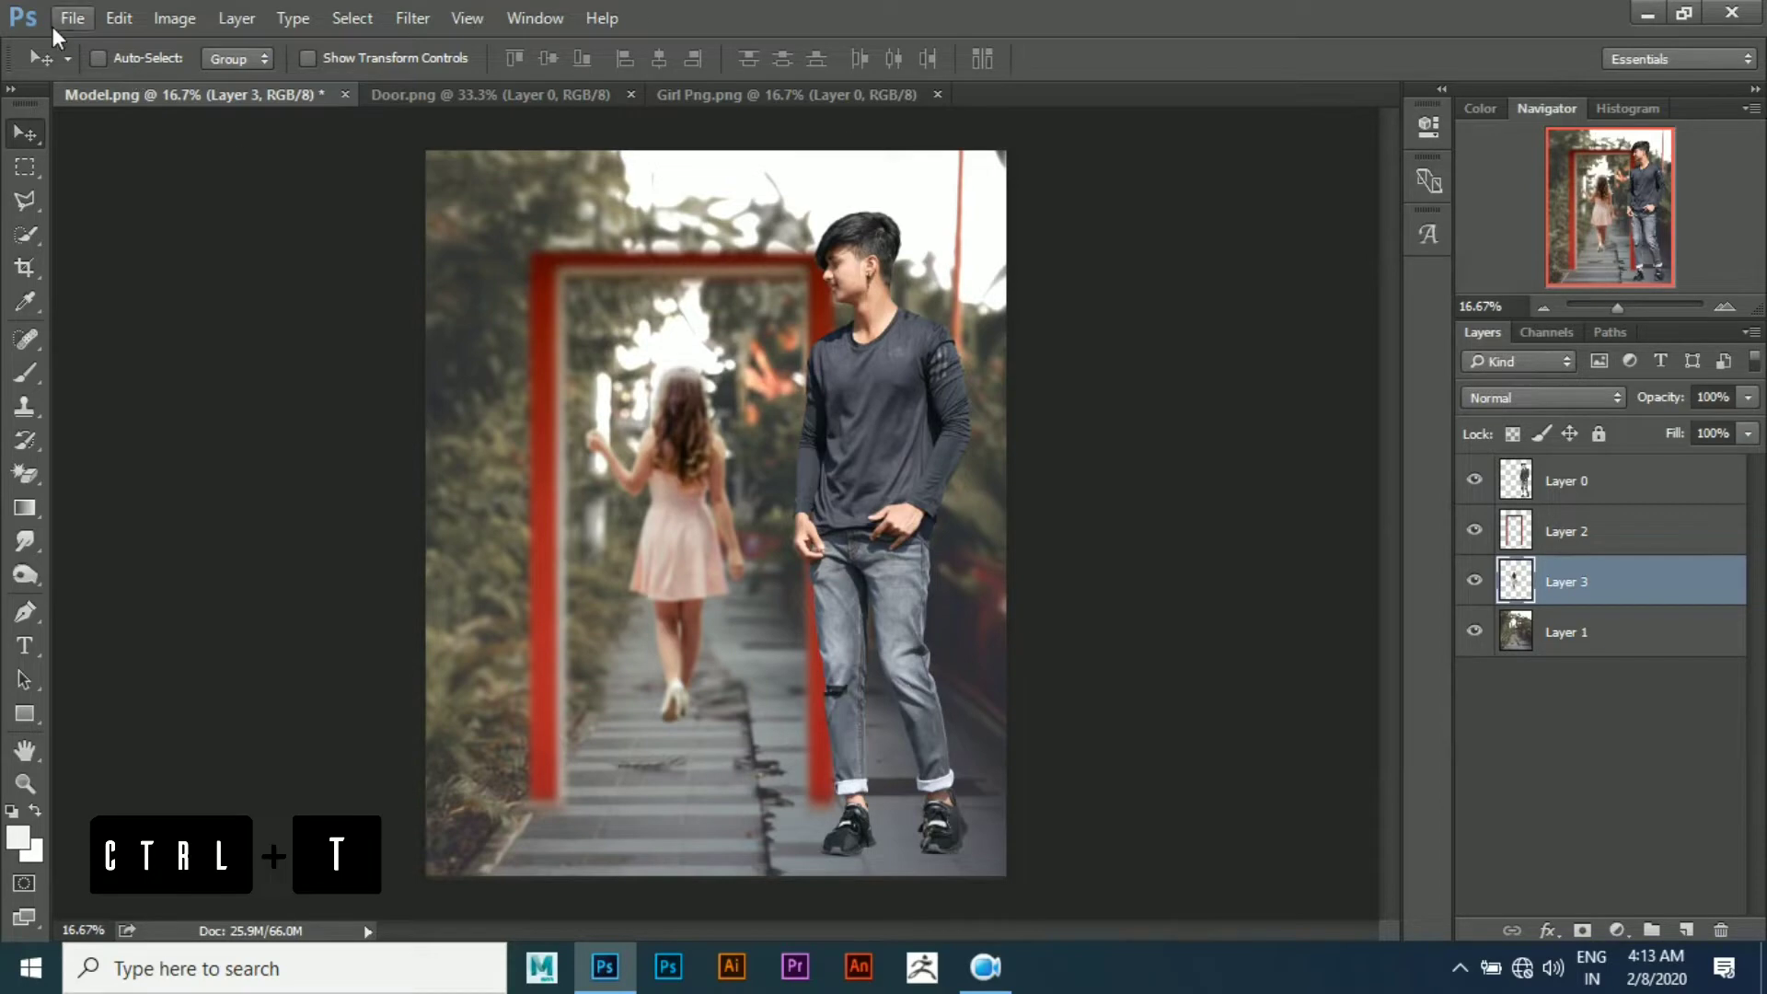
{"action": "left_click", "coordinate": [54, 35]}
Open the Rose image from the valentine stocks folder and drag it into the composite
{"action": "left_click", "coordinate": [103, 67]}
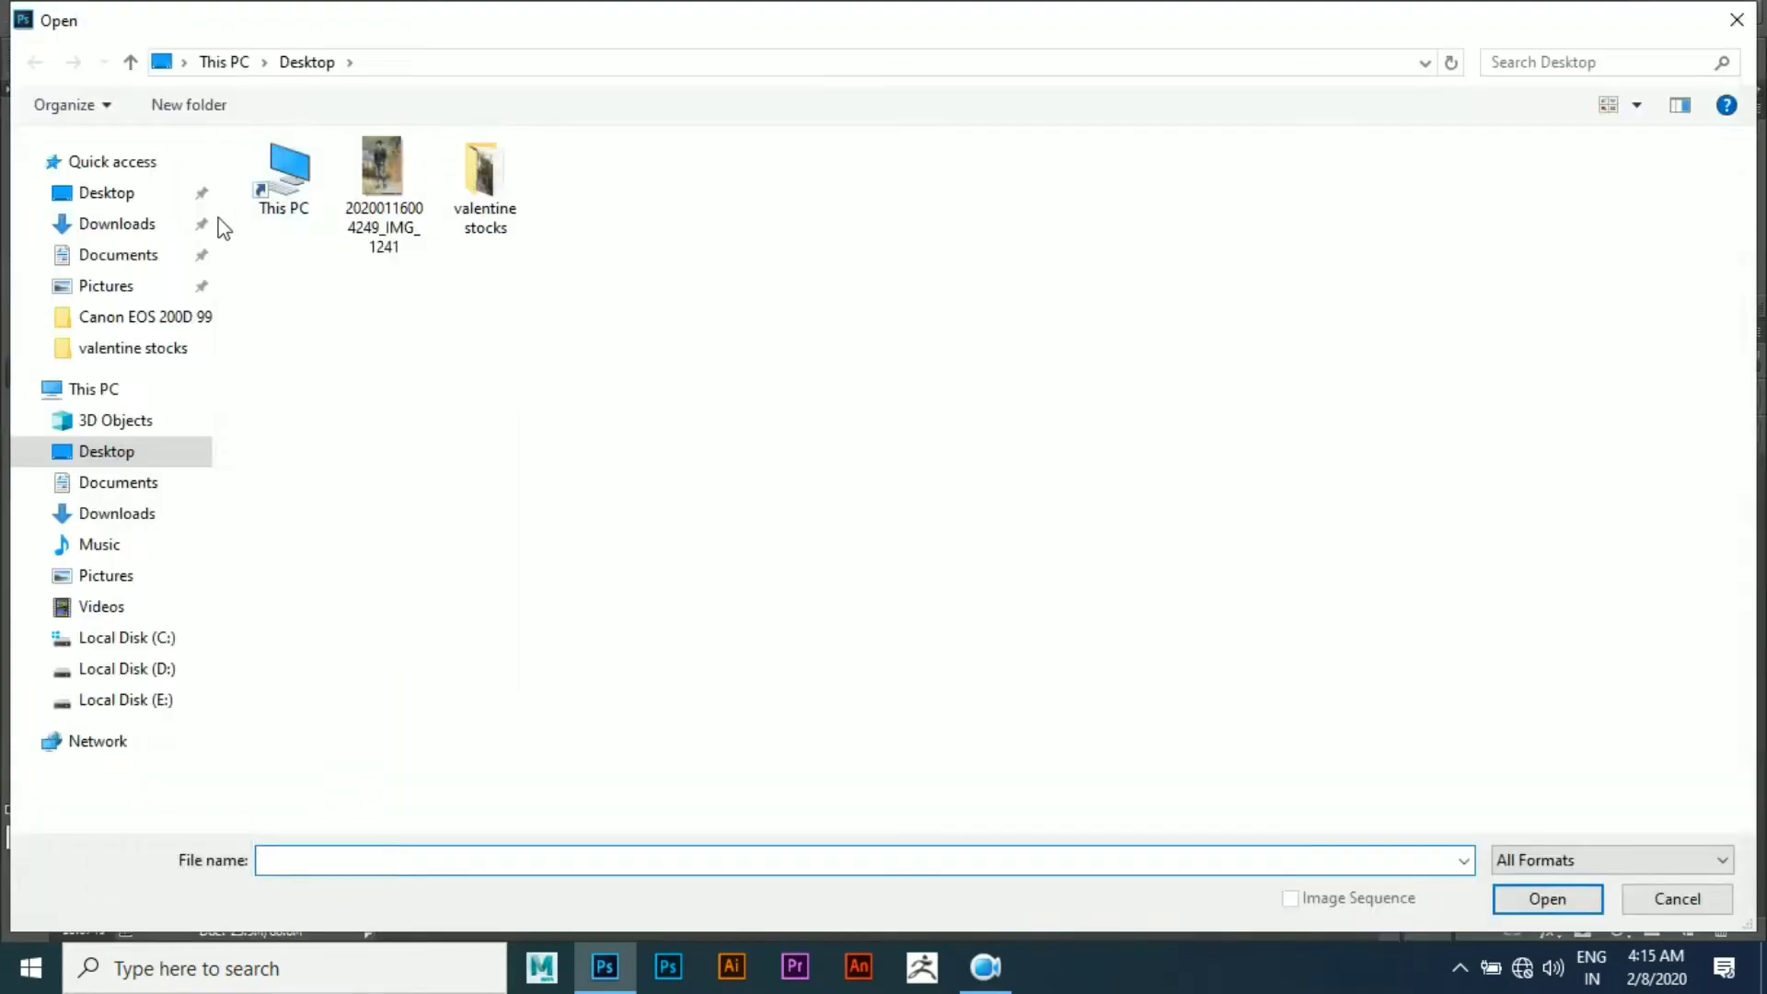
{"action": "double_click", "coordinate": [460, 184]}
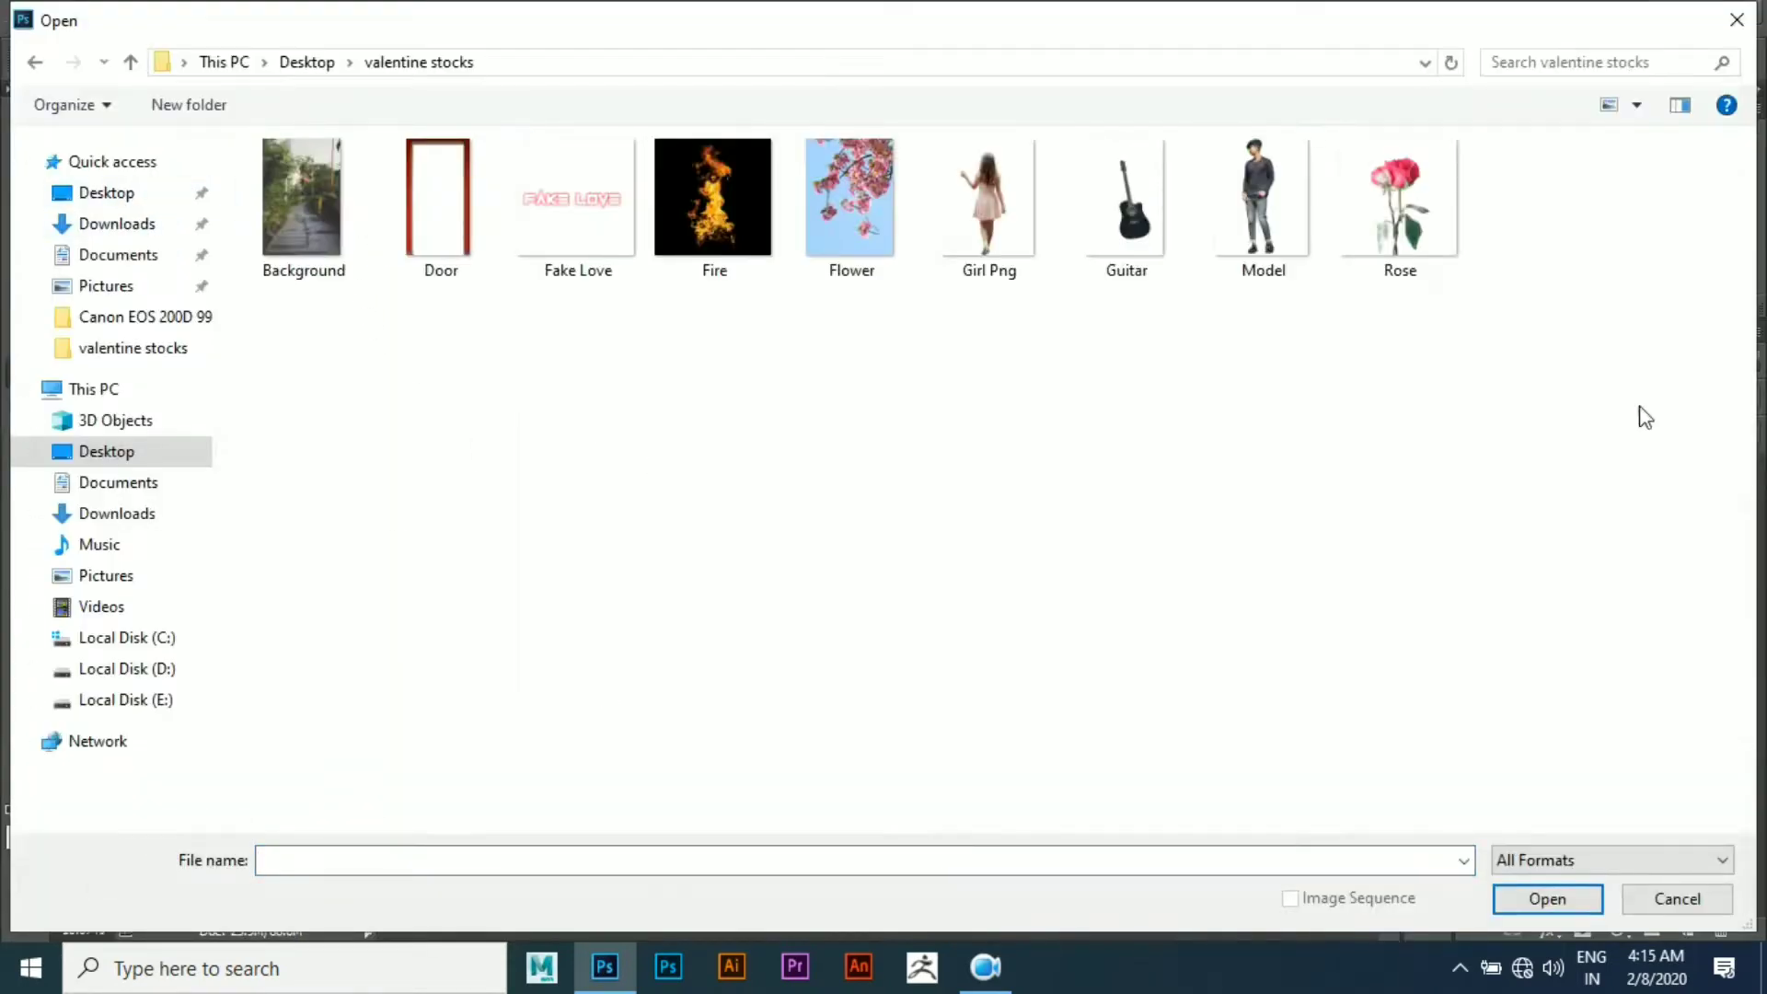
{"action": "double_click", "coordinate": [1371, 203]}
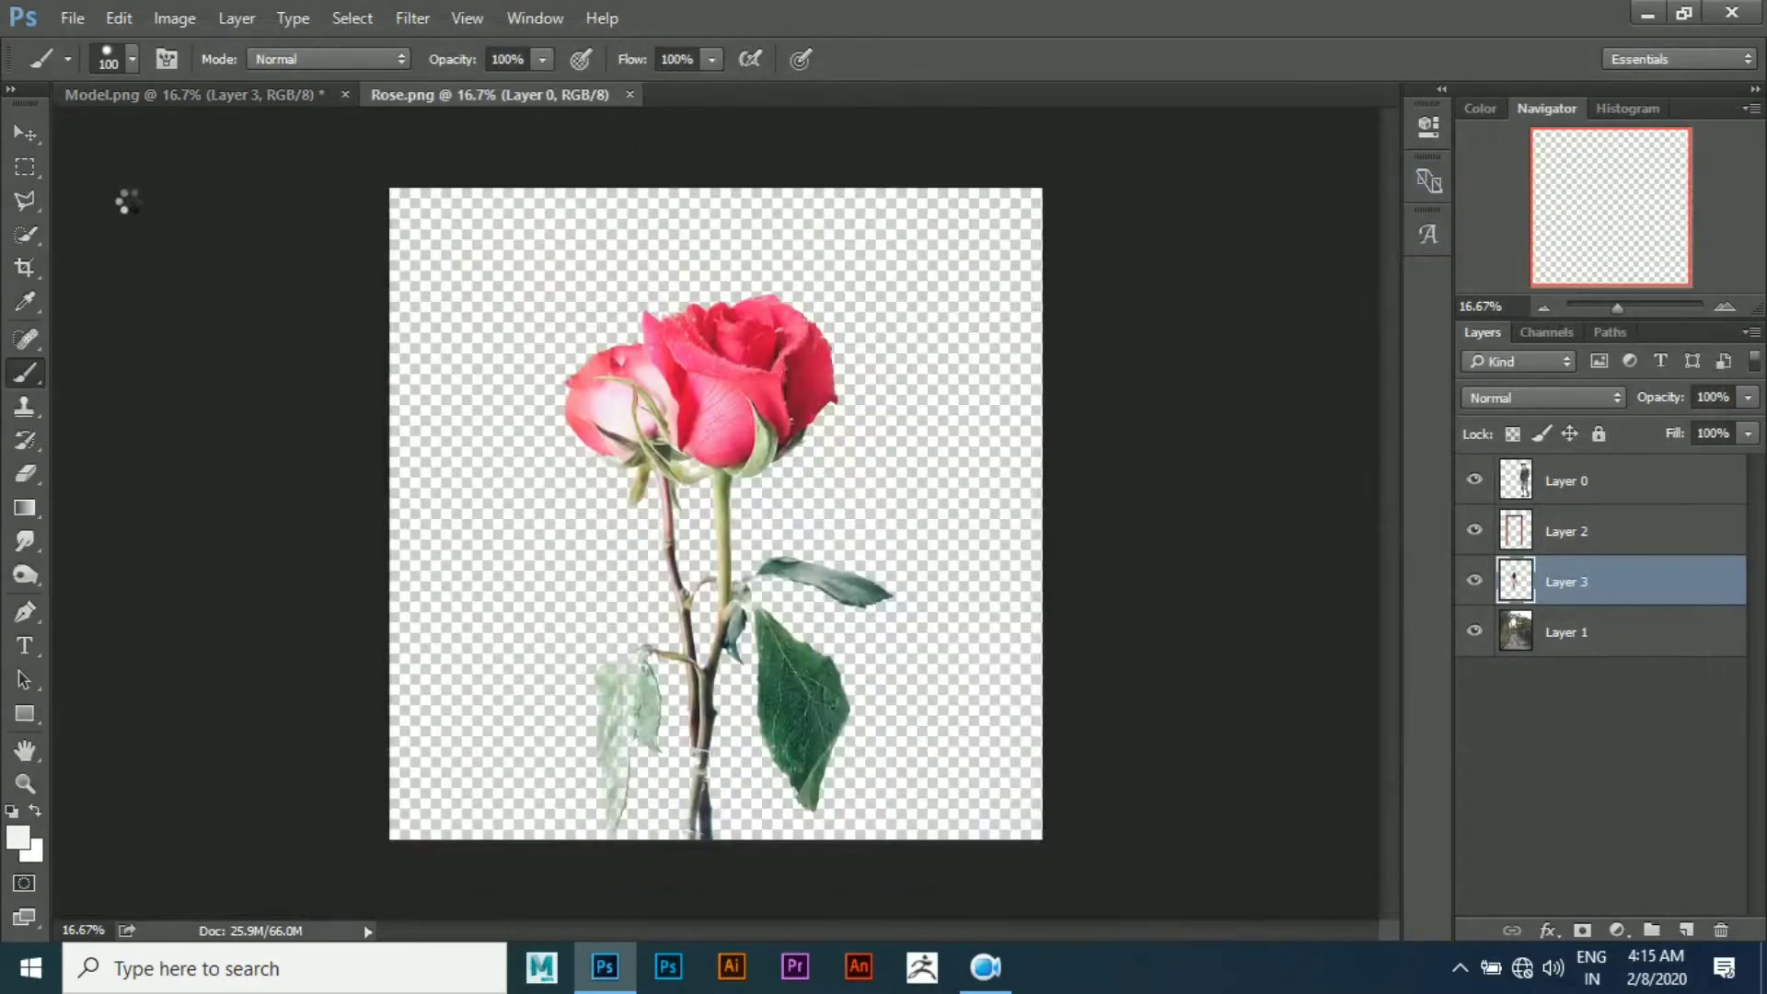
{"action": "left_click", "coordinate": [31, 130]}
{"action": "left_click_drag", "start_coordinate": [670, 368], "coordinate": [704, 368]}
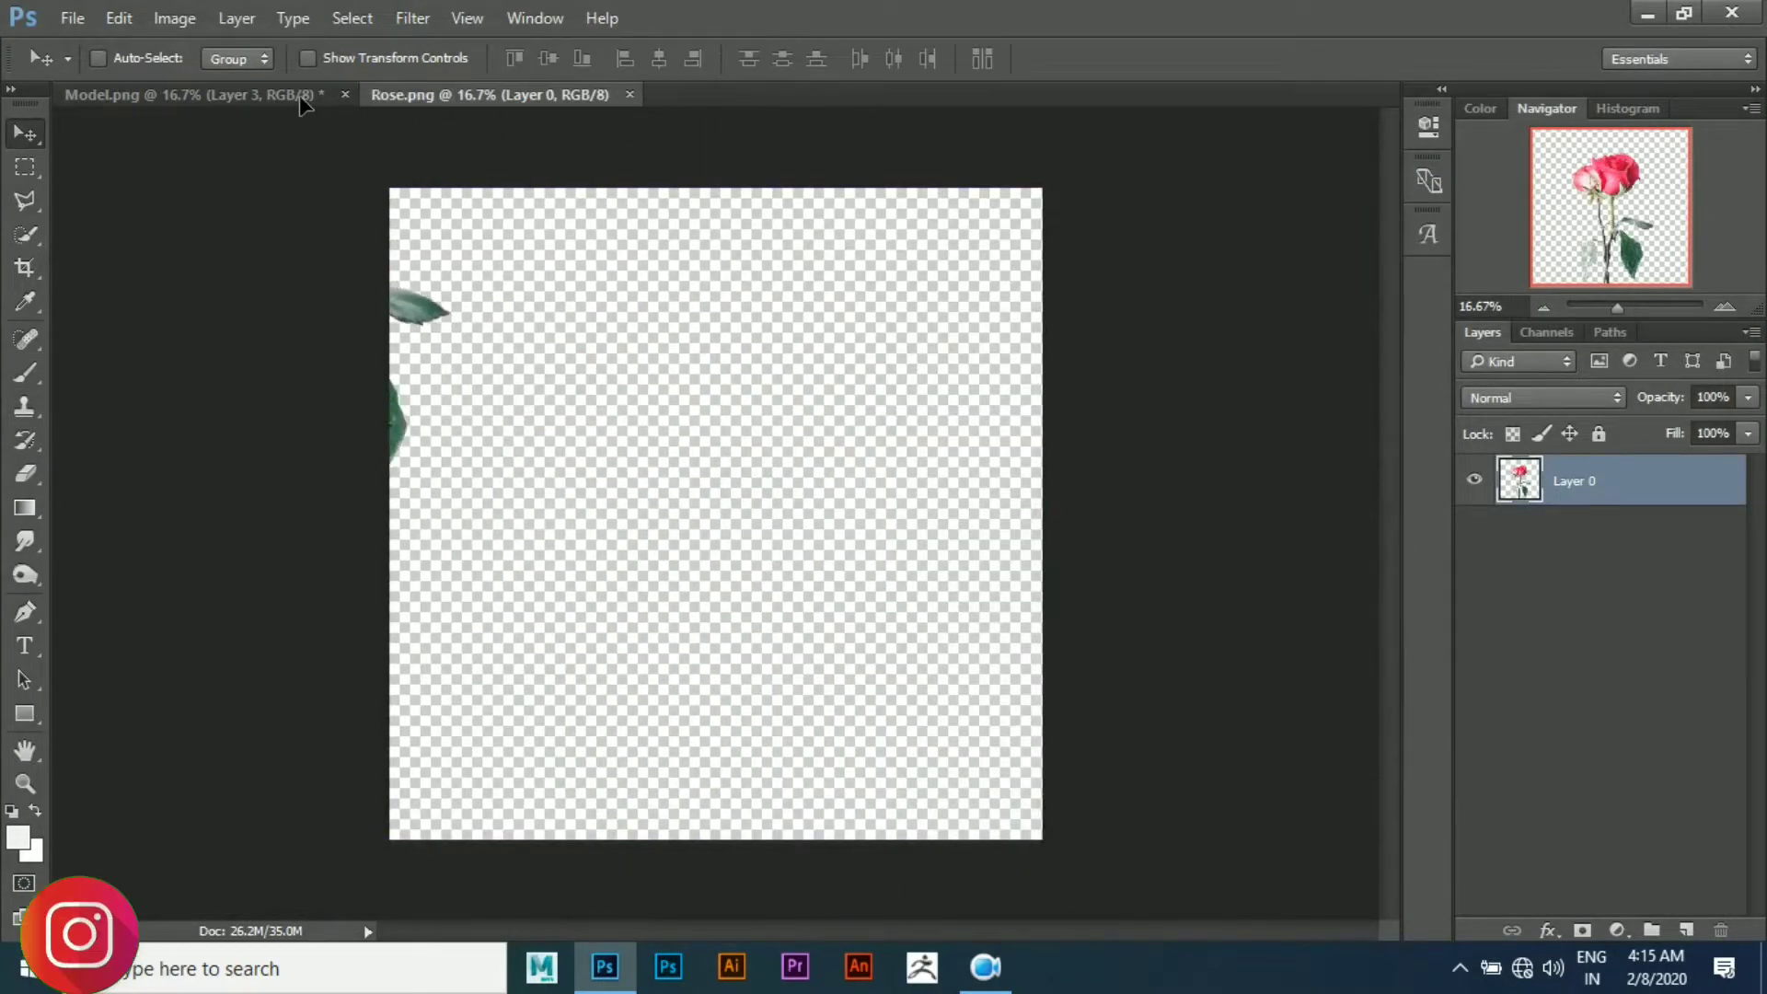
{"action": "left_click_drag", "start_coordinate": [310, 108], "coordinate": [653, 410]}
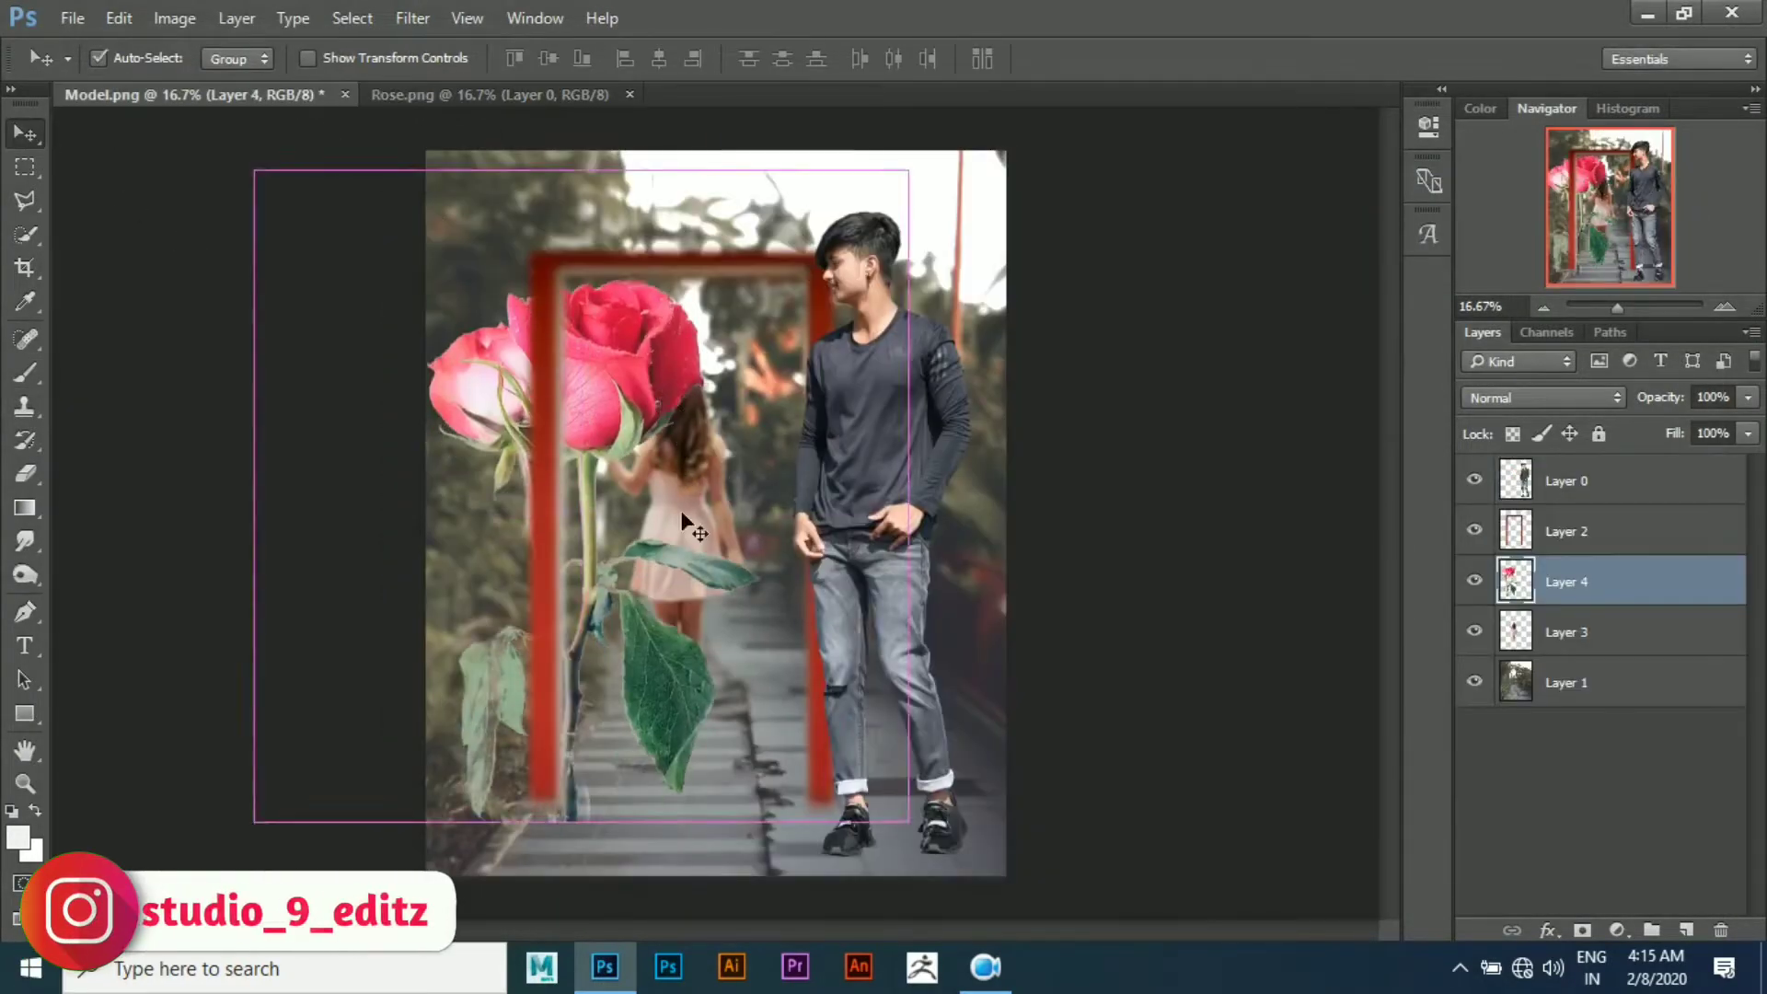
Shrink the rose and move it up to the girl's raised hand
{"action": "key", "text": "ctrl+t"}
{"action": "left_click_drag", "start_coordinate": [931, 843], "coordinate": [612, 543]}
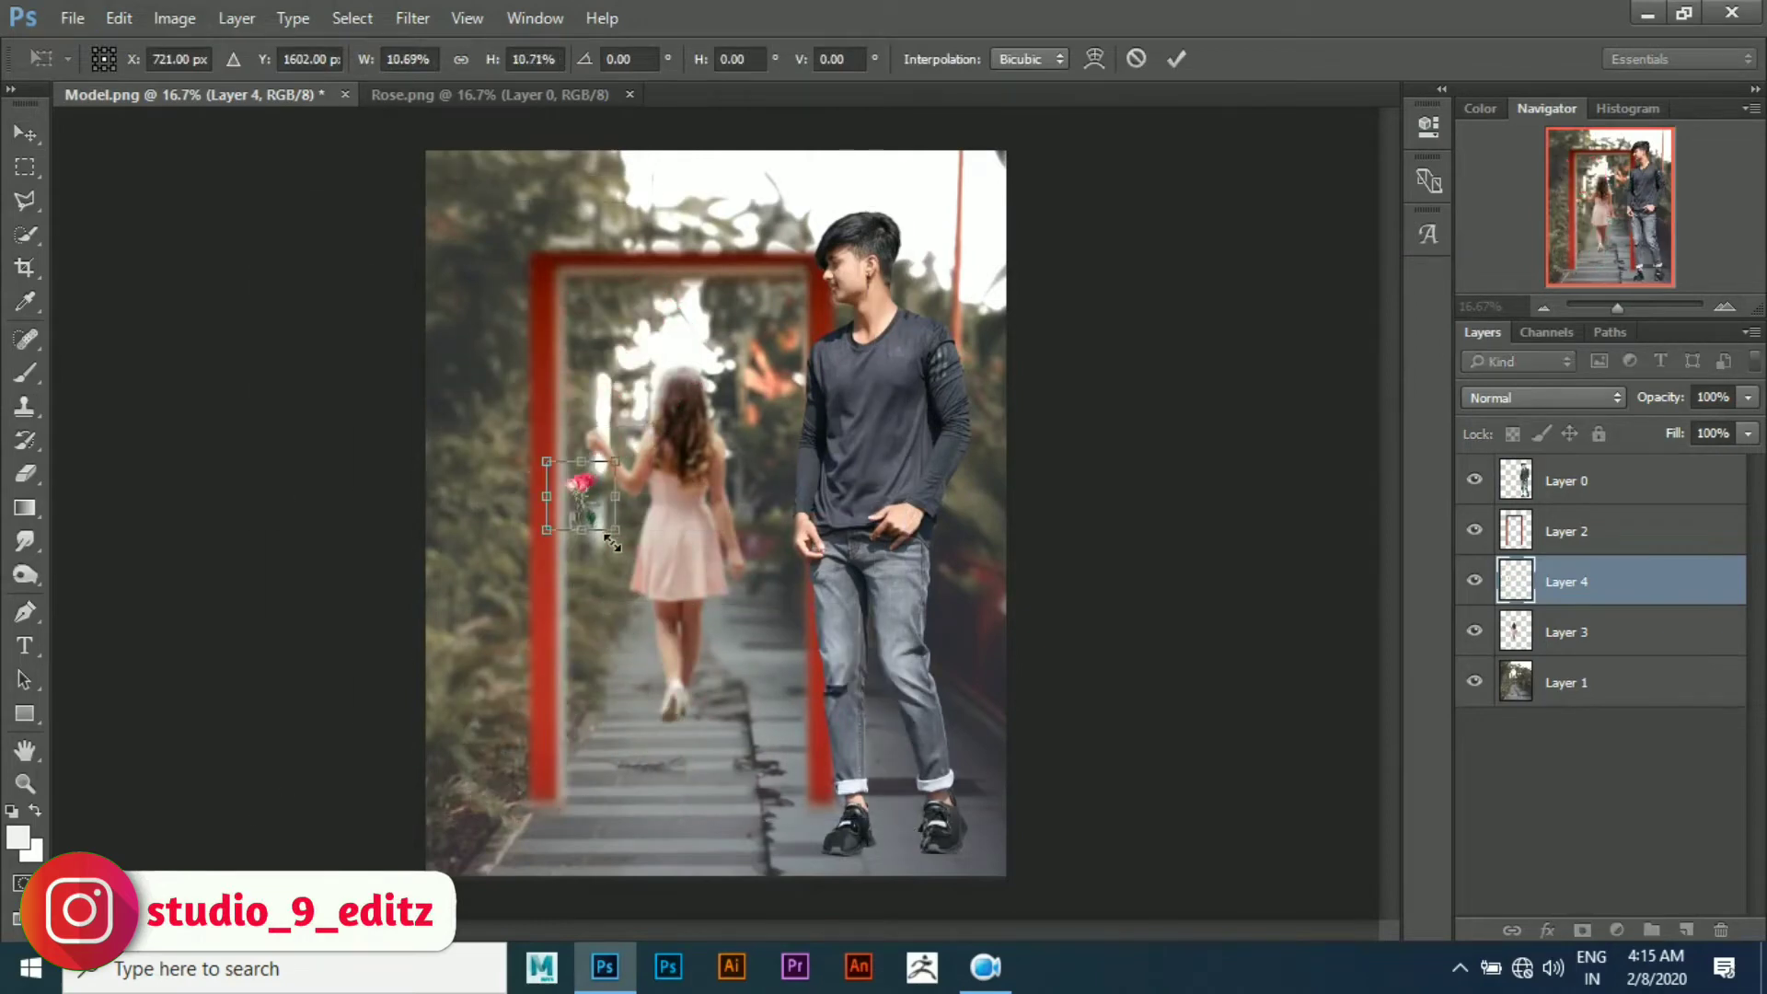
{"action": "key", "text": "Return"}
{"action": "scroll", "coordinate": [552, 488], "scroll_direction": "up", "scroll_amount": 3}
{"action": "scroll", "coordinate": [875, 814], "scroll_direction": "up", "scroll_amount": 1}
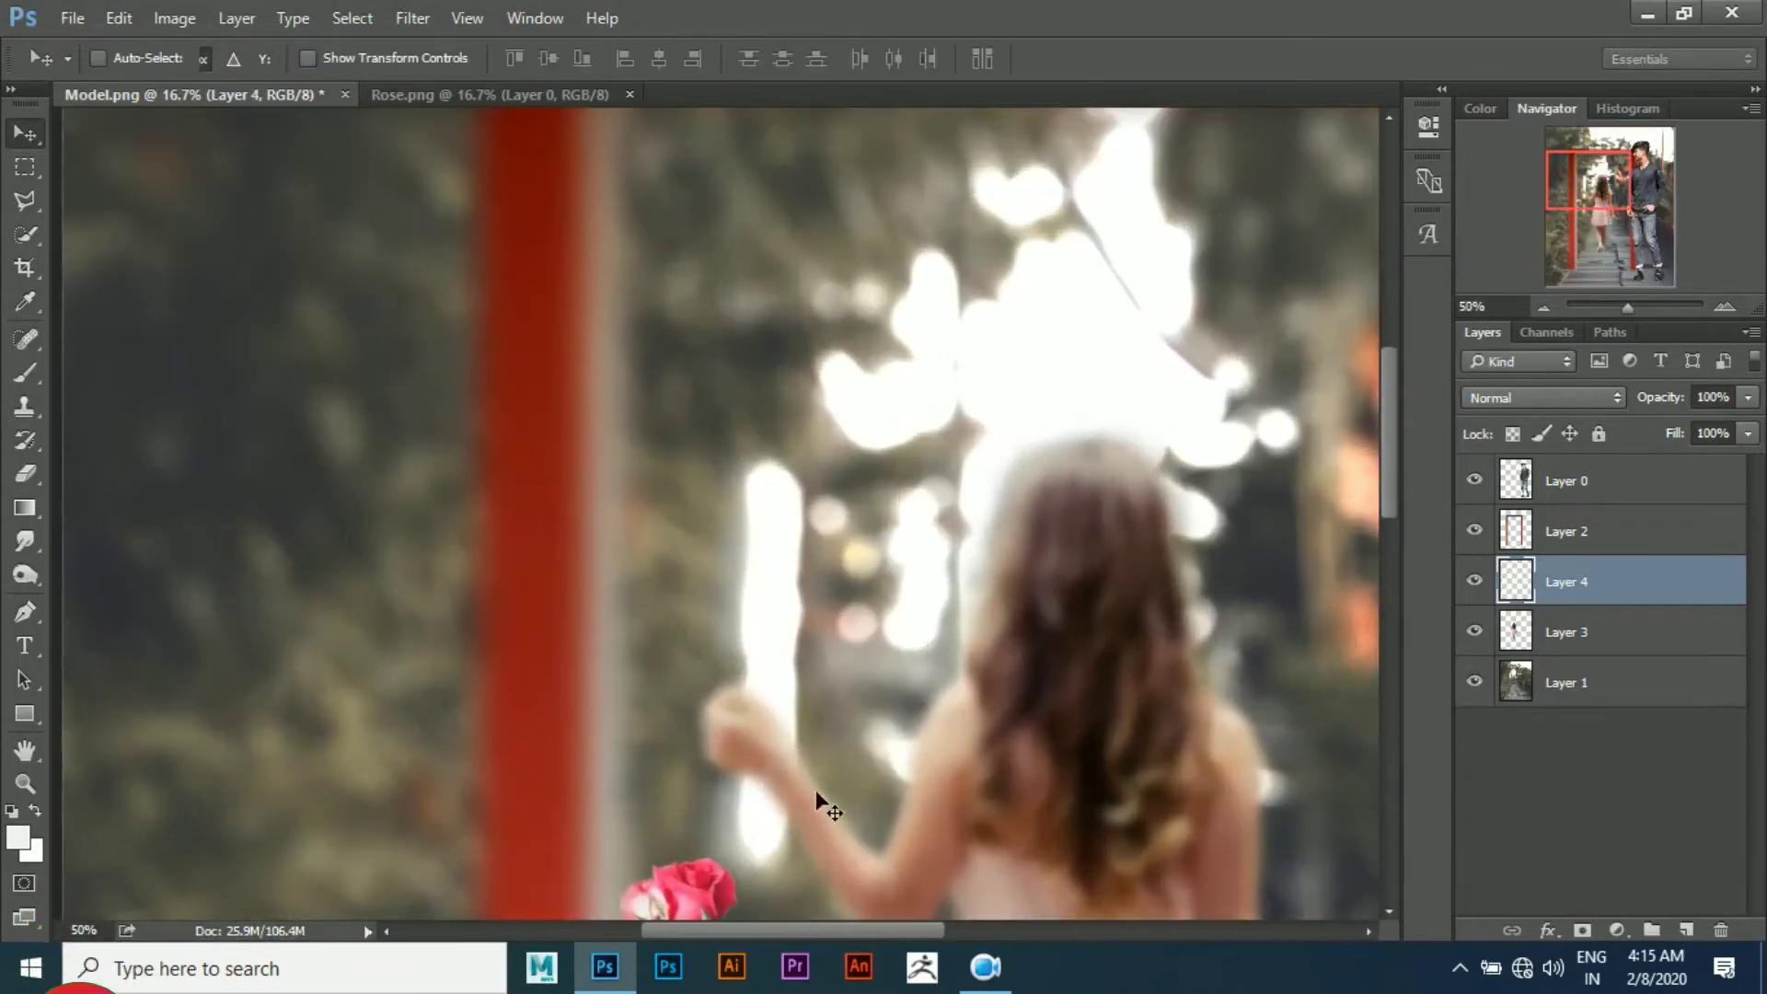
{"action": "mouse_move", "coordinate": [820, 804]}
{"action": "left_mouse_down"}
{"action": "mouse_move", "coordinate": [816, 394]}
{"action": "mouse_move", "coordinate": [818, 514]}
{"action": "left_mouse_up"}
{"action": "left_click_drag", "start_coordinate": [713, 619], "coordinate": [753, 400]}
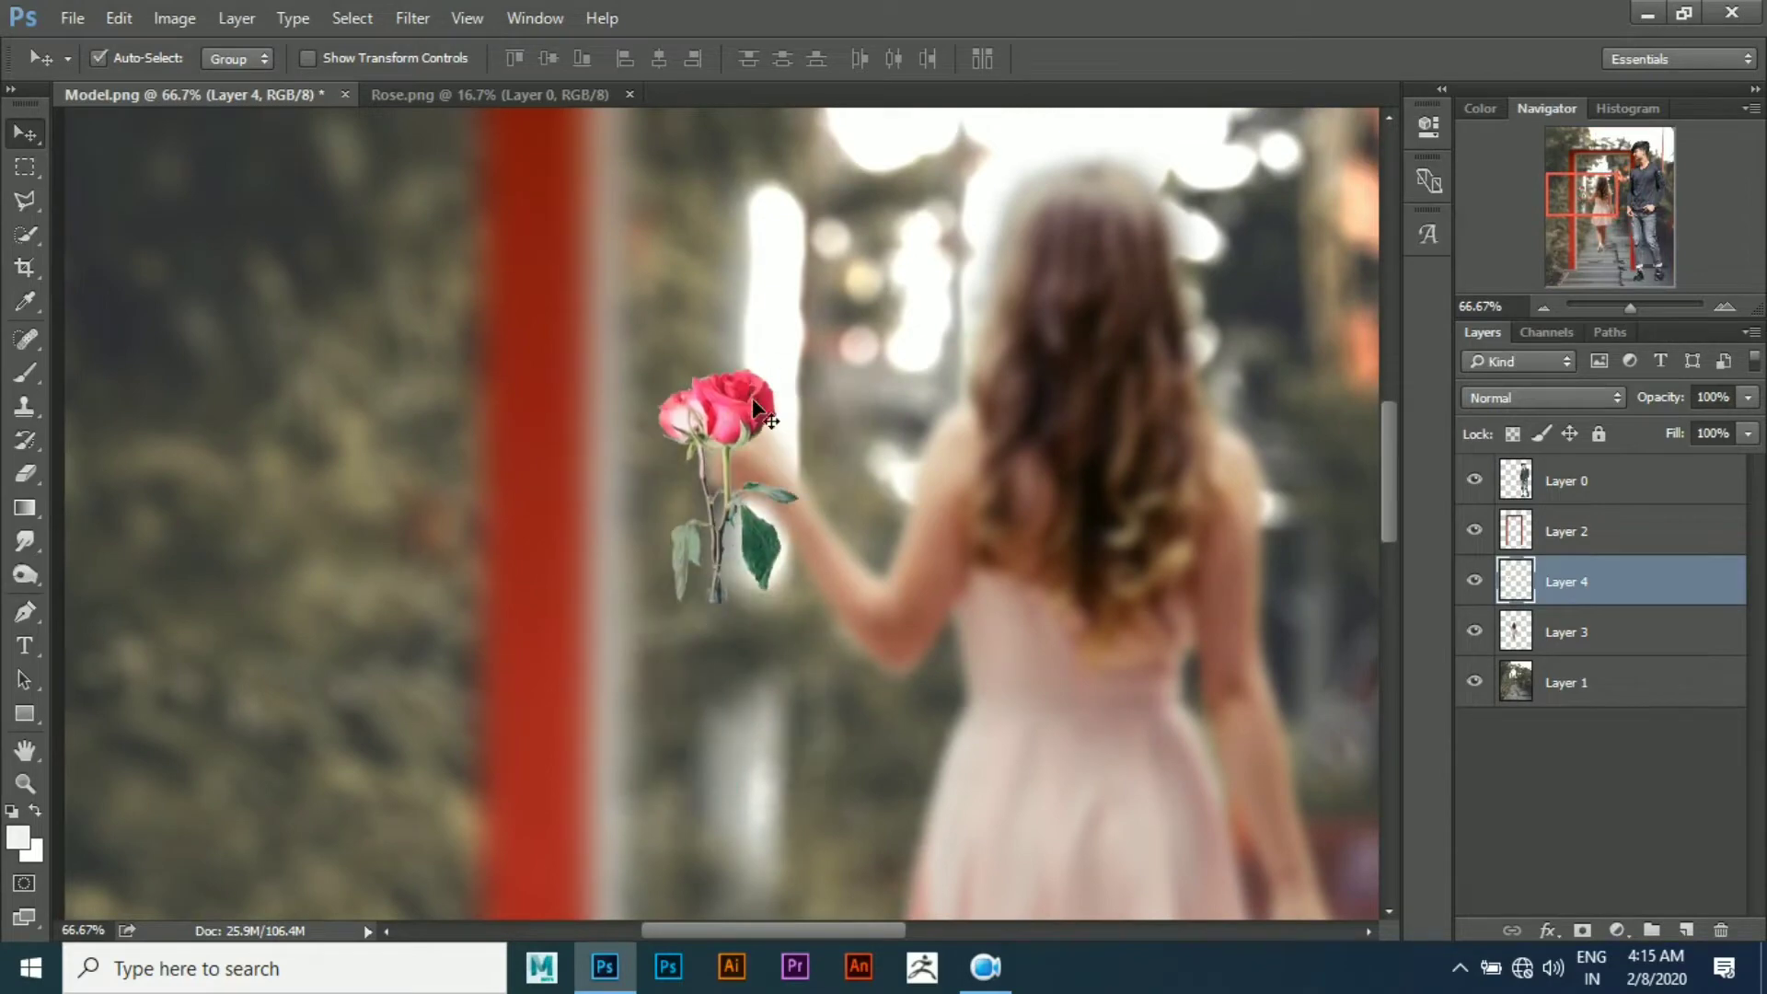
{"action": "scroll", "coordinate": [753, 405], "scroll_direction": "up", "scroll_amount": 1}
{"action": "scroll", "coordinate": [764, 516], "scroll_direction": "up", "scroll_amount": 1}
{"action": "left_click_drag", "start_coordinate": [787, 543], "coordinate": [789, 223]}
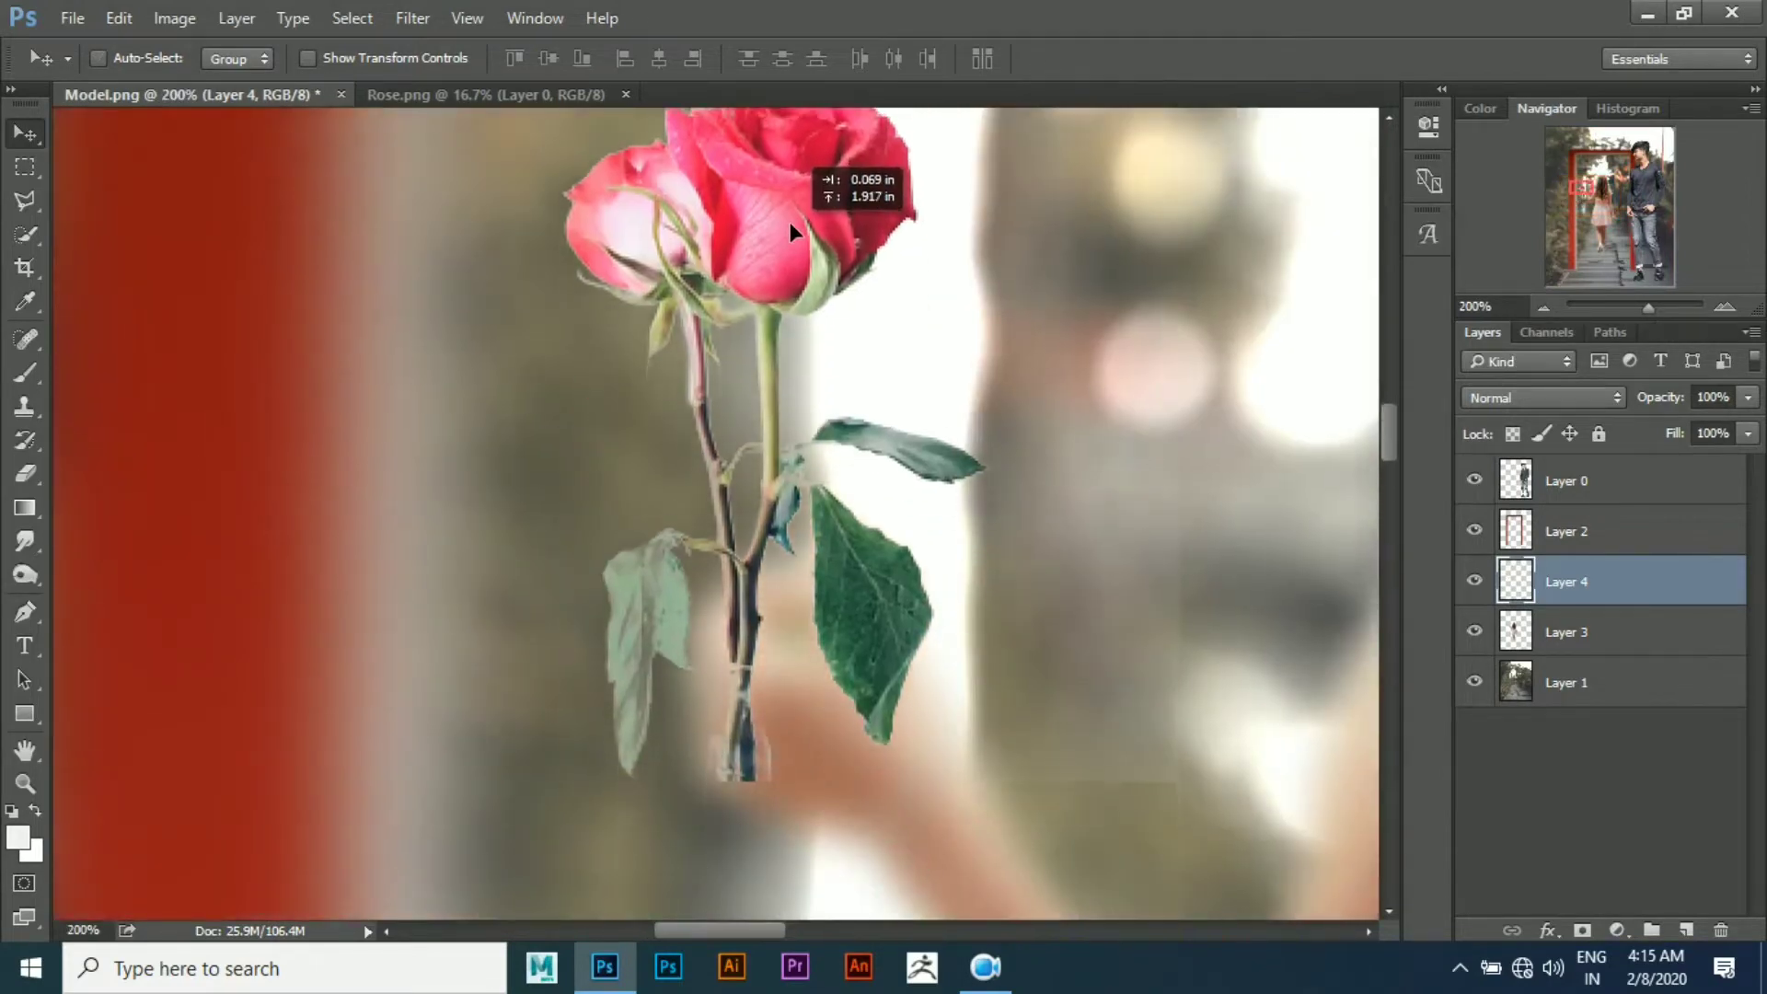
Send the rose behind the girl and refine its size and position in her hand
{"action": "key", "text": "ctrl+minus"}
{"action": "key", "text": "ctrl+bracketleft"}
{"action": "key", "text": "ctrl+plus"}
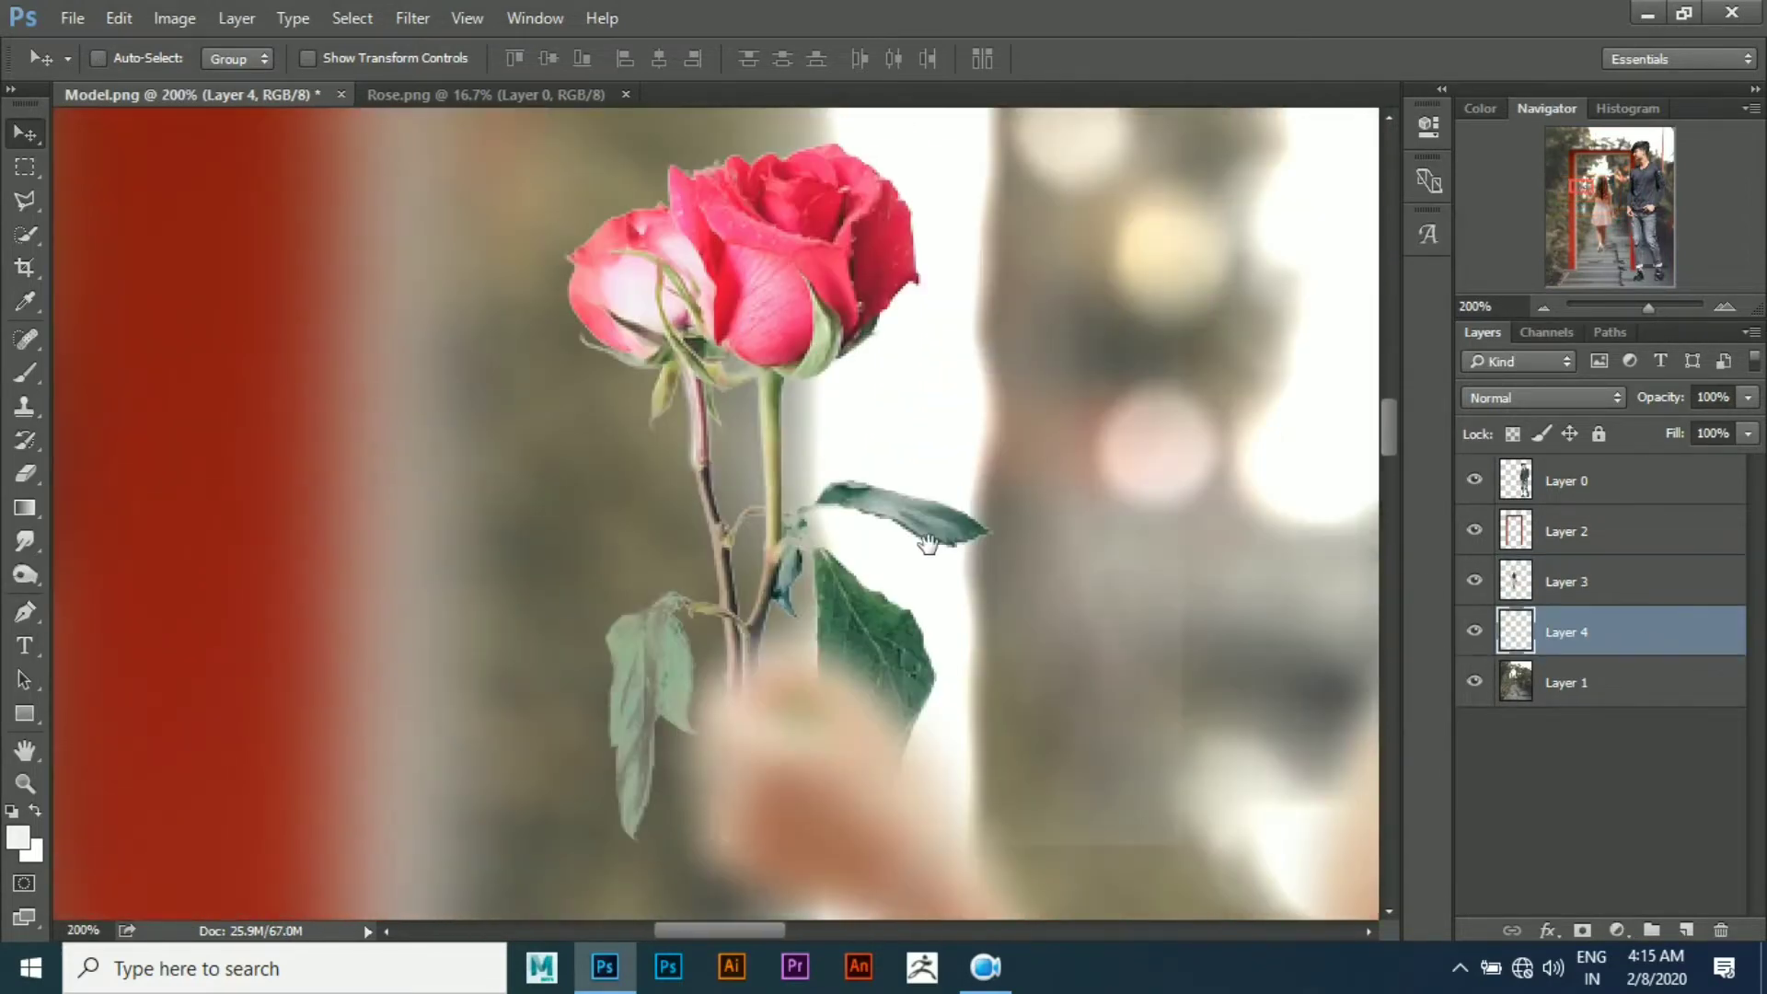
{"action": "left_click_drag", "start_coordinate": [765, 473], "coordinate": [787, 487]}
{"action": "key", "text": "ctrl+t"}
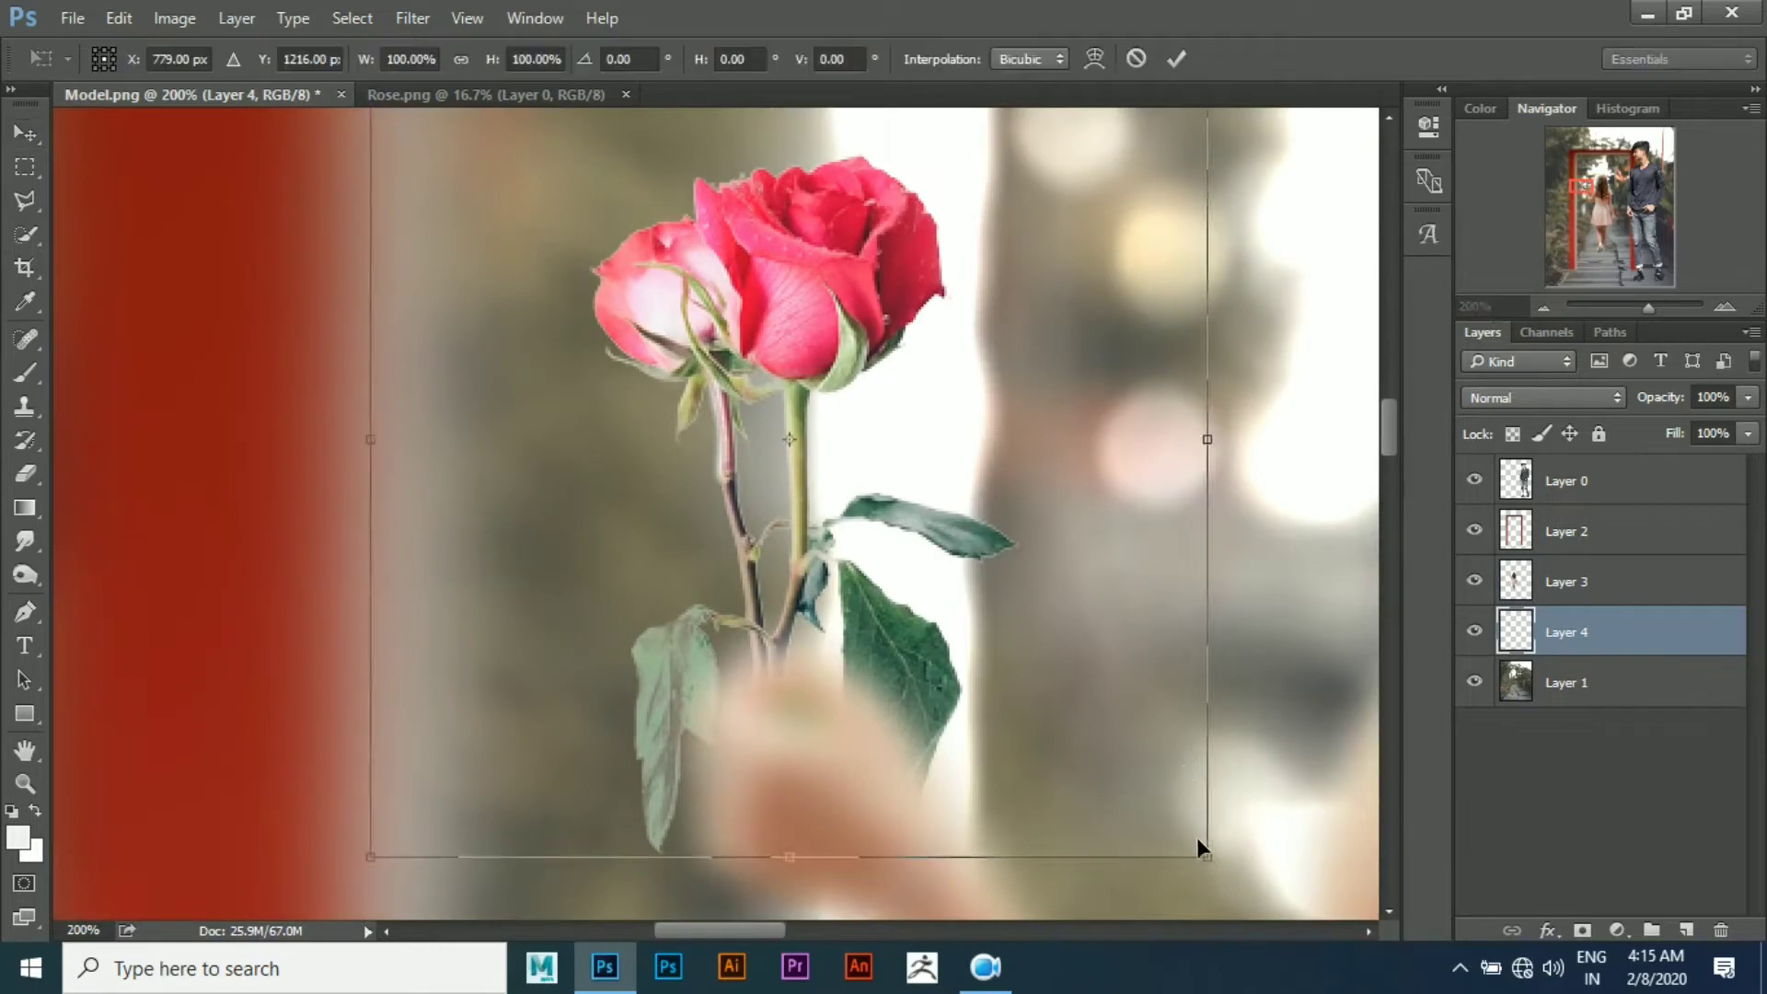
{"action": "left_click_drag", "start_coordinate": [1200, 847], "coordinate": [1118, 754]}
{"action": "left_click_drag", "start_coordinate": [868, 577], "coordinate": [952, 617]}
{"action": "key", "text": "Return"}
{"action": "left_click", "coordinate": [25, 473]}
{"action": "left_click", "coordinate": [111, 471]}
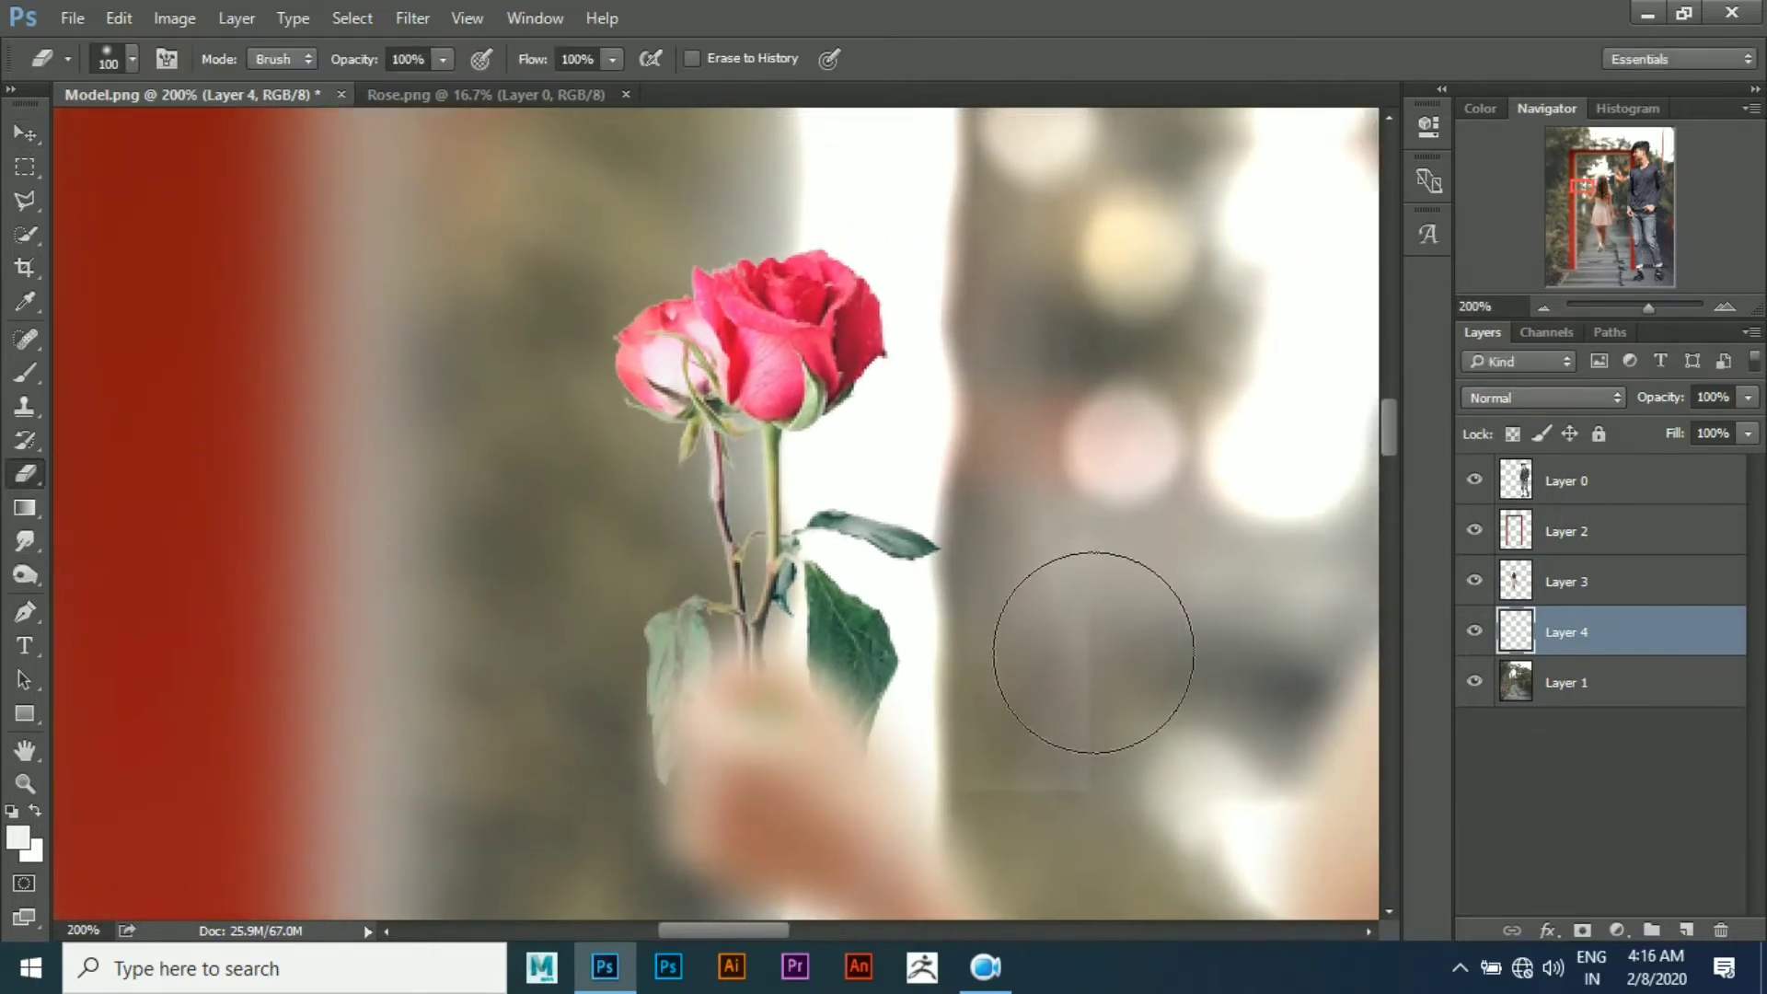
{"action": "key", "text": "ctrl+minus"}
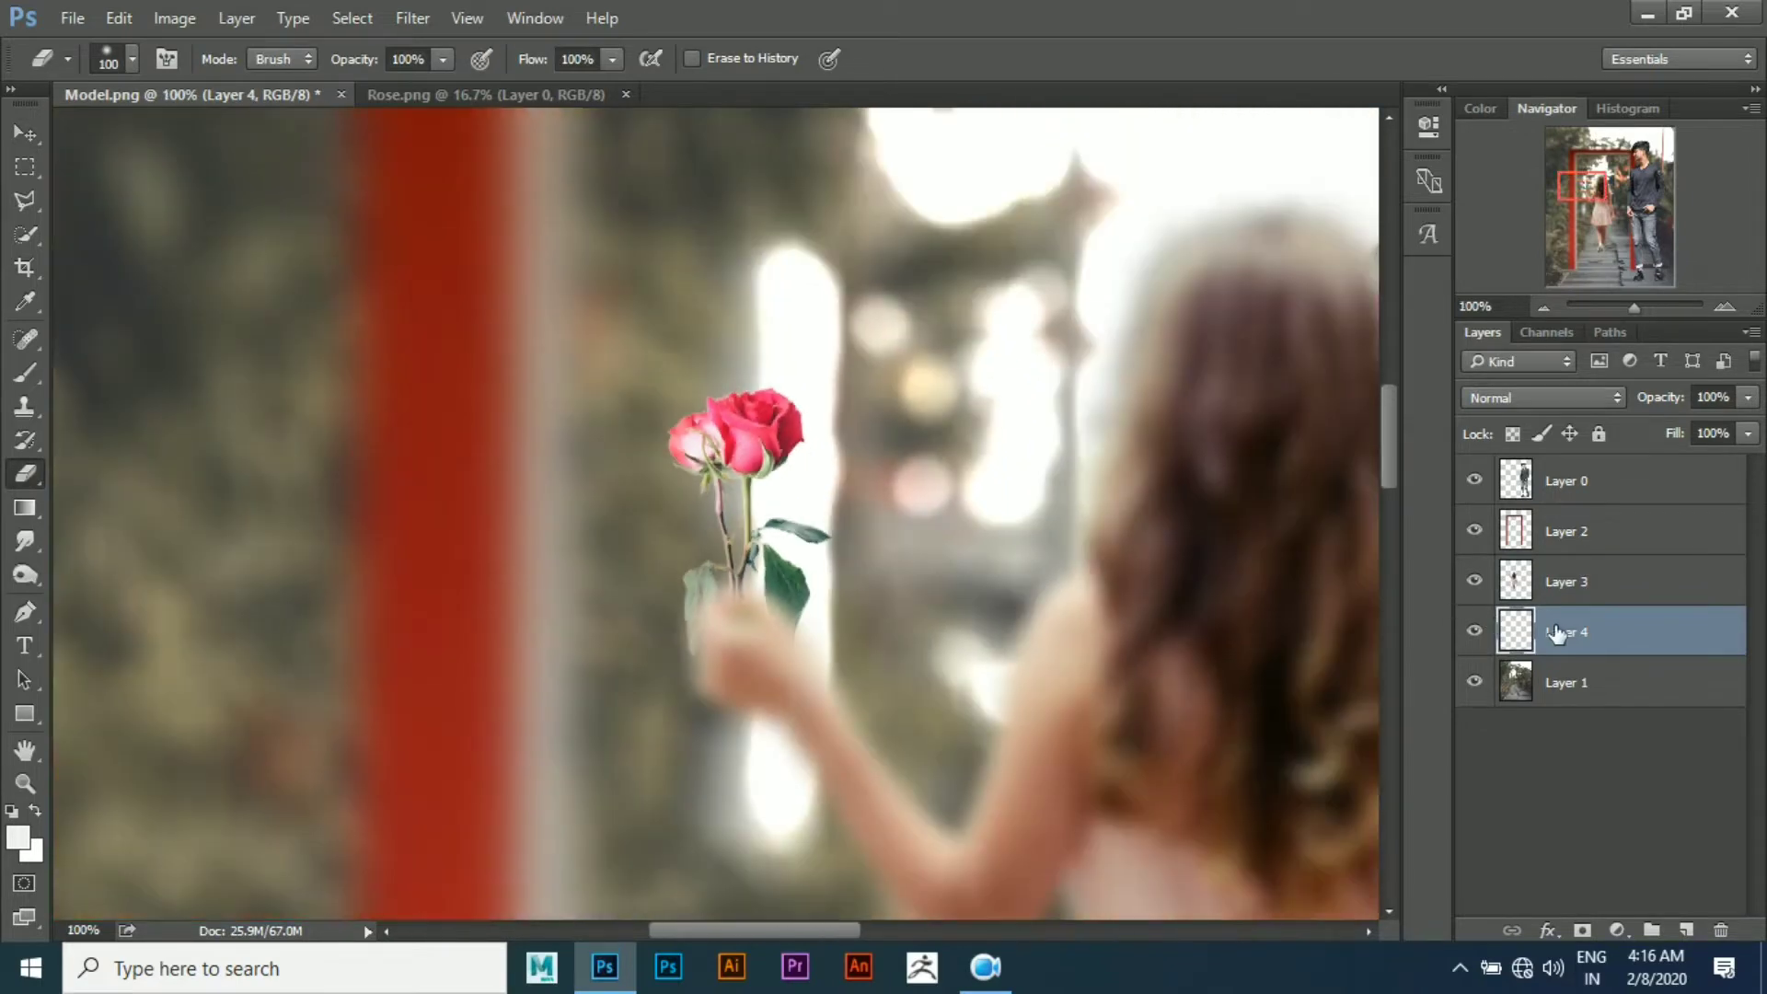
Apply a light Gaussian blur of about 3 px to the rose
{"action": "left_click", "coordinate": [412, 17]}
{"action": "mouse_move", "coordinate": [425, 304]}
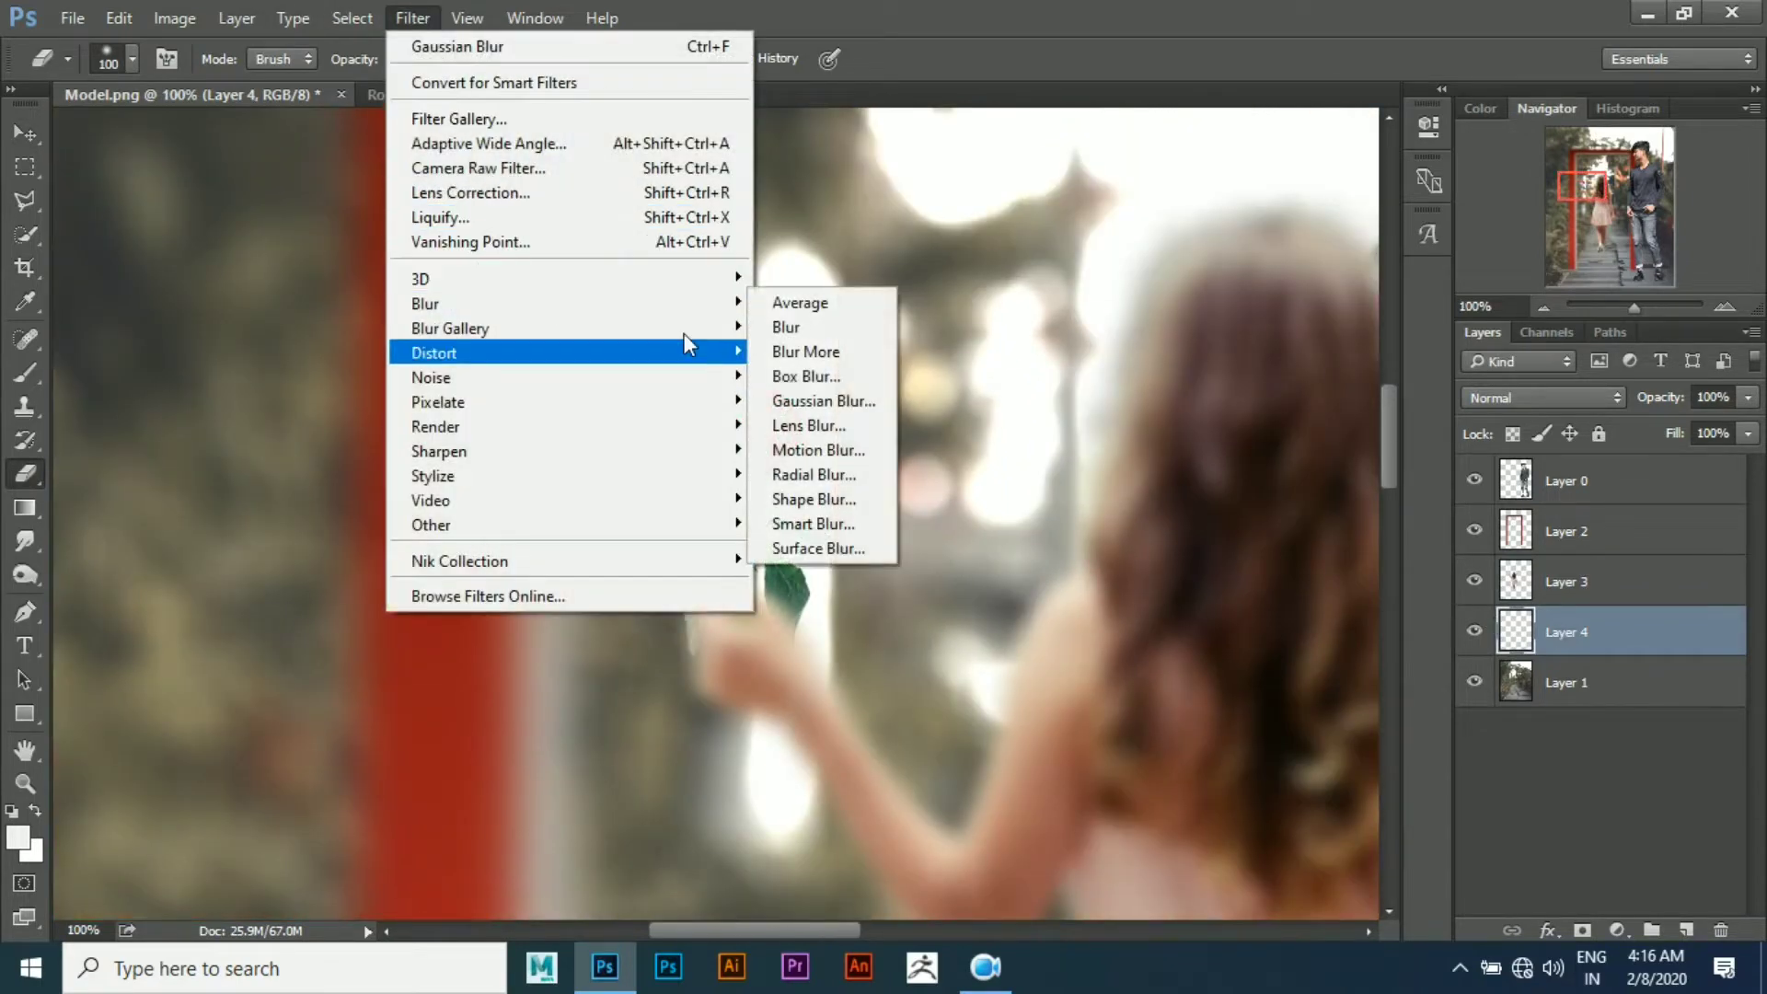
{"action": "left_click", "coordinate": [804, 400]}
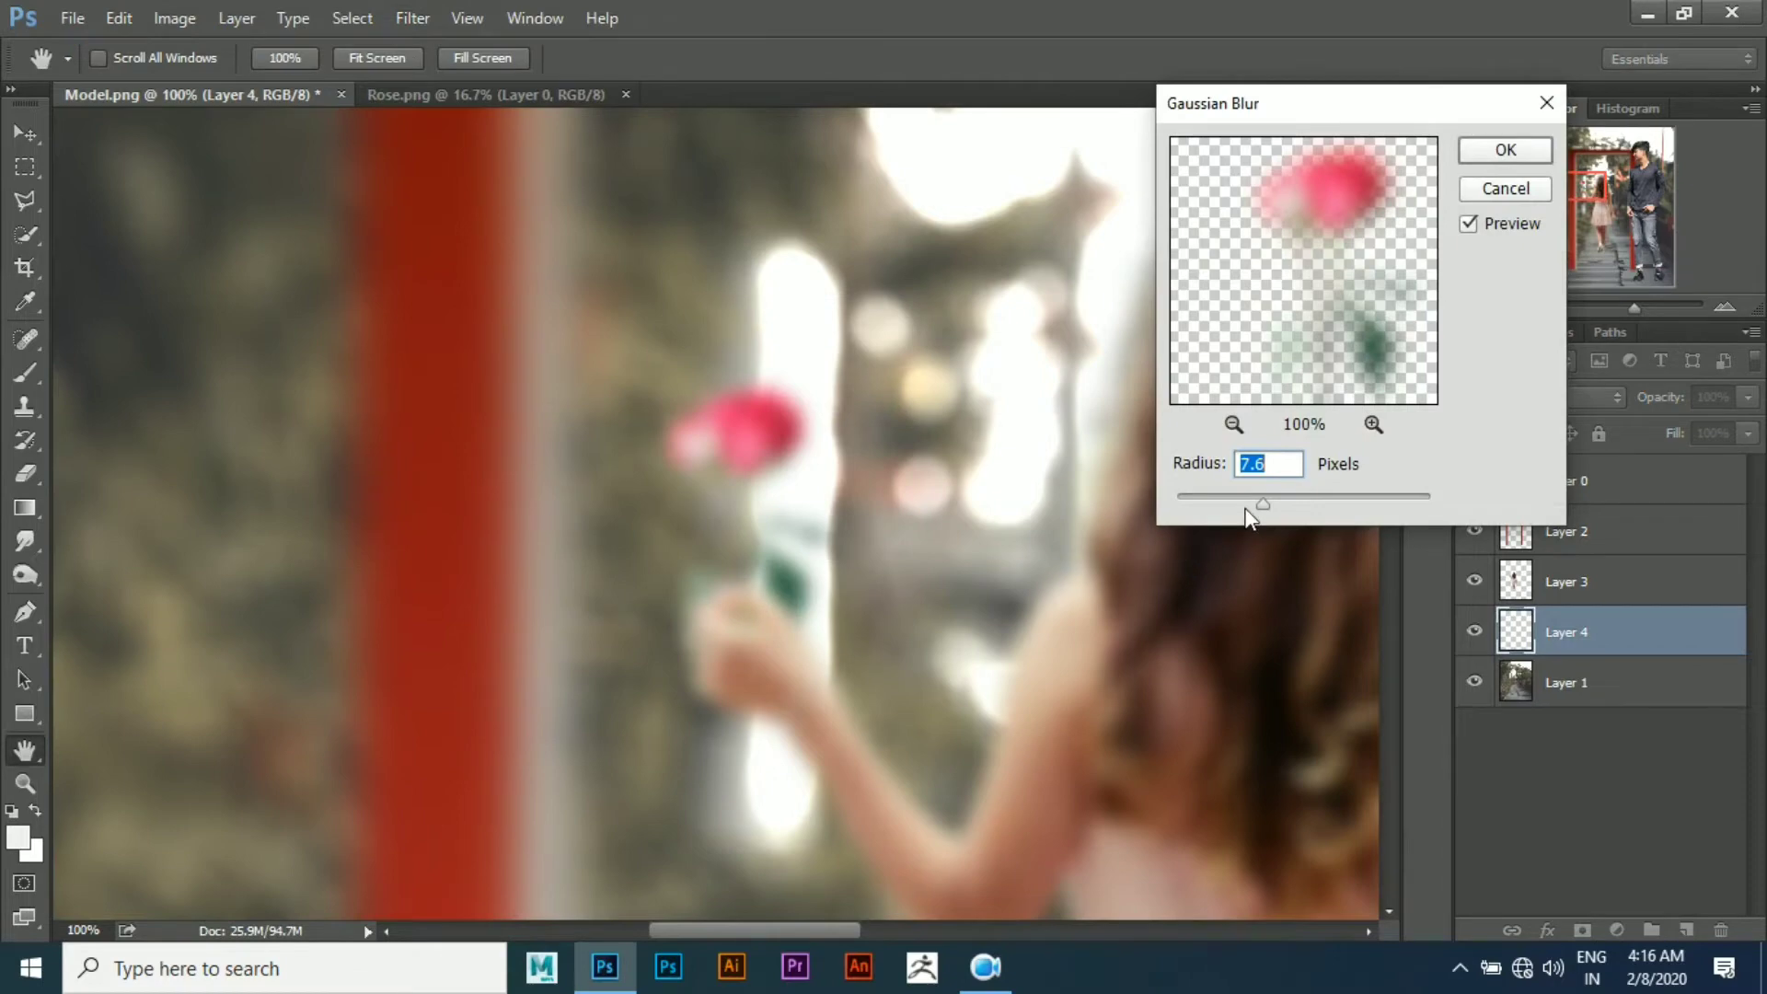
{"action": "left_click_drag", "start_coordinate": [1245, 509], "coordinate": [1225, 504]}
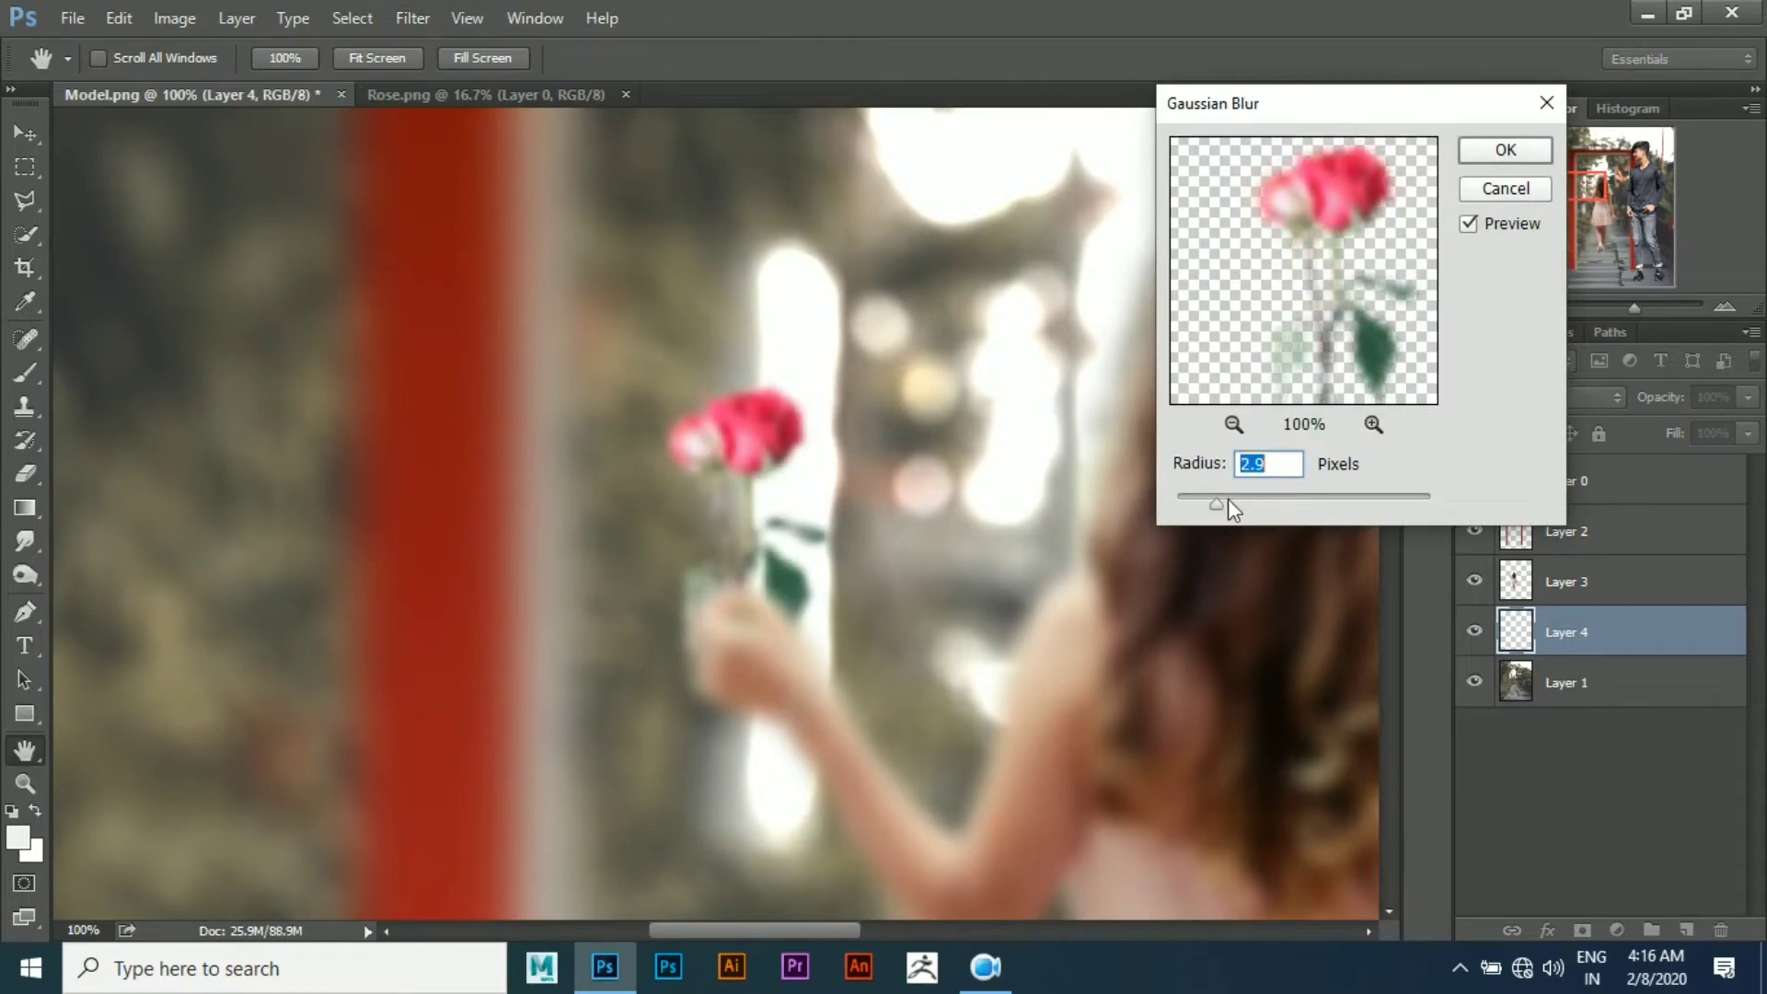
{"action": "left_click", "coordinate": [1490, 158]}
Zoom in on the rose and shrink it slightly with Free Transform
{"action": "key", "text": "e"}
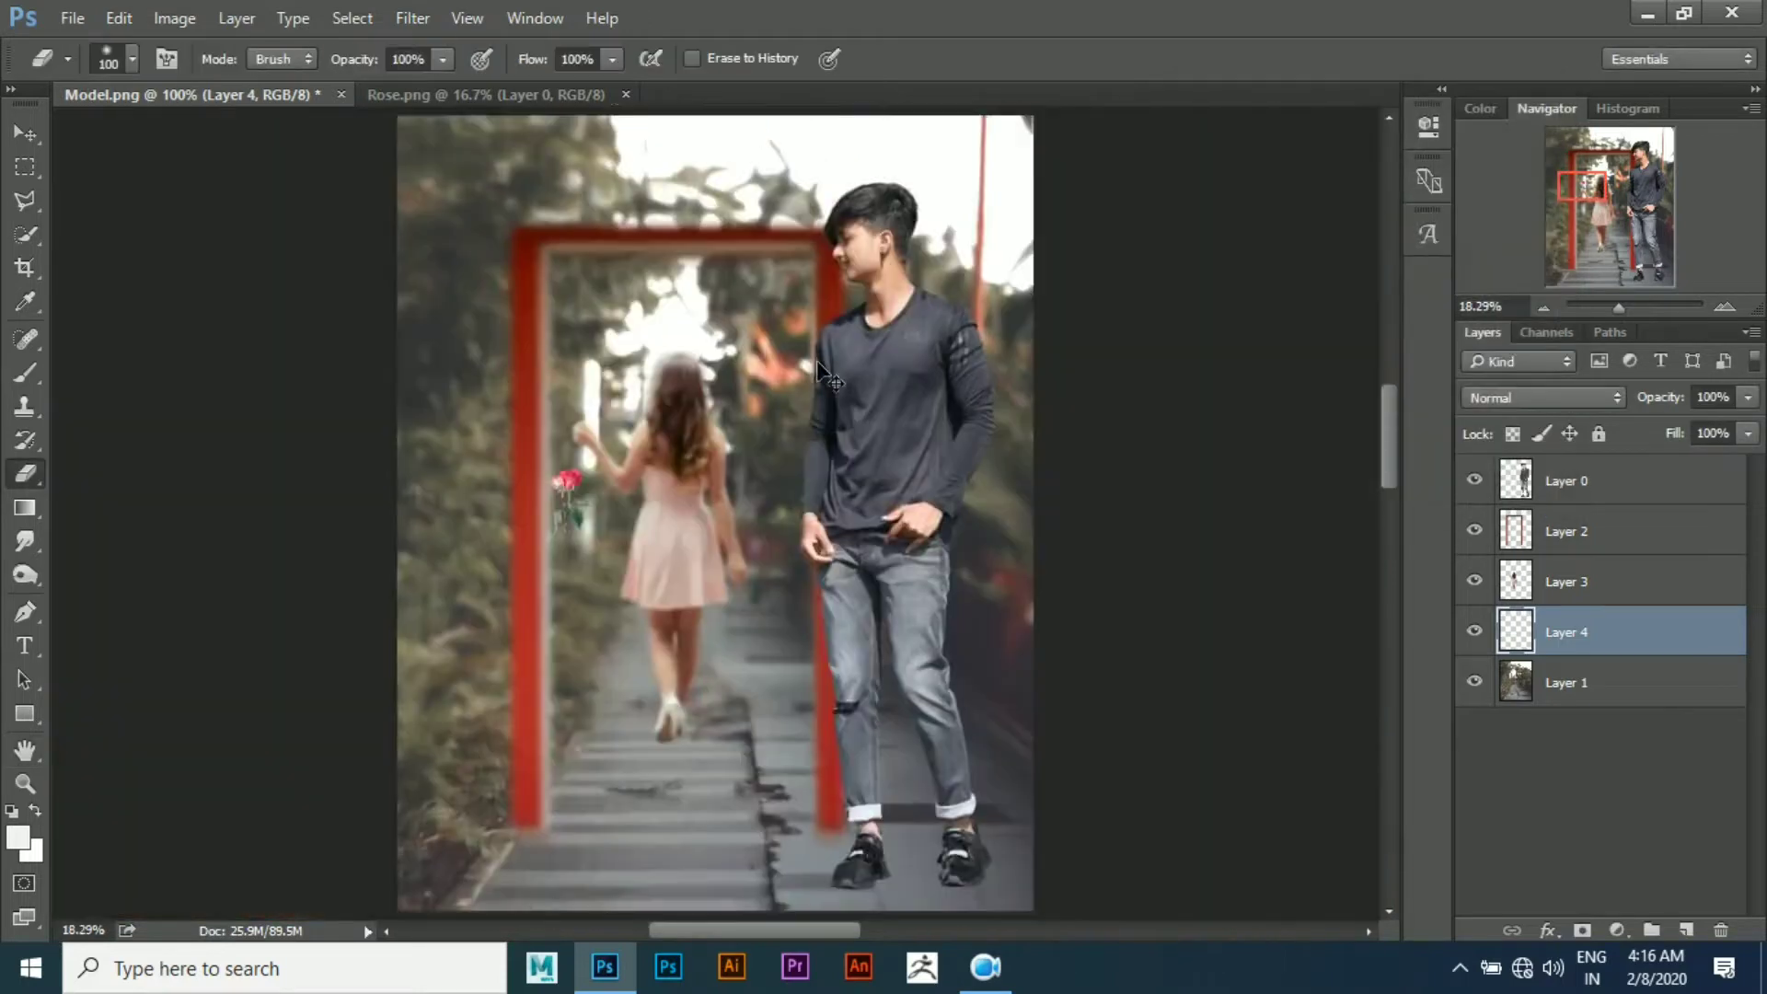
{"action": "key", "text": "ctrl+0"}
{"action": "key", "text": "ctrl+plus"}
{"action": "key", "text": "ctrl+plus"}
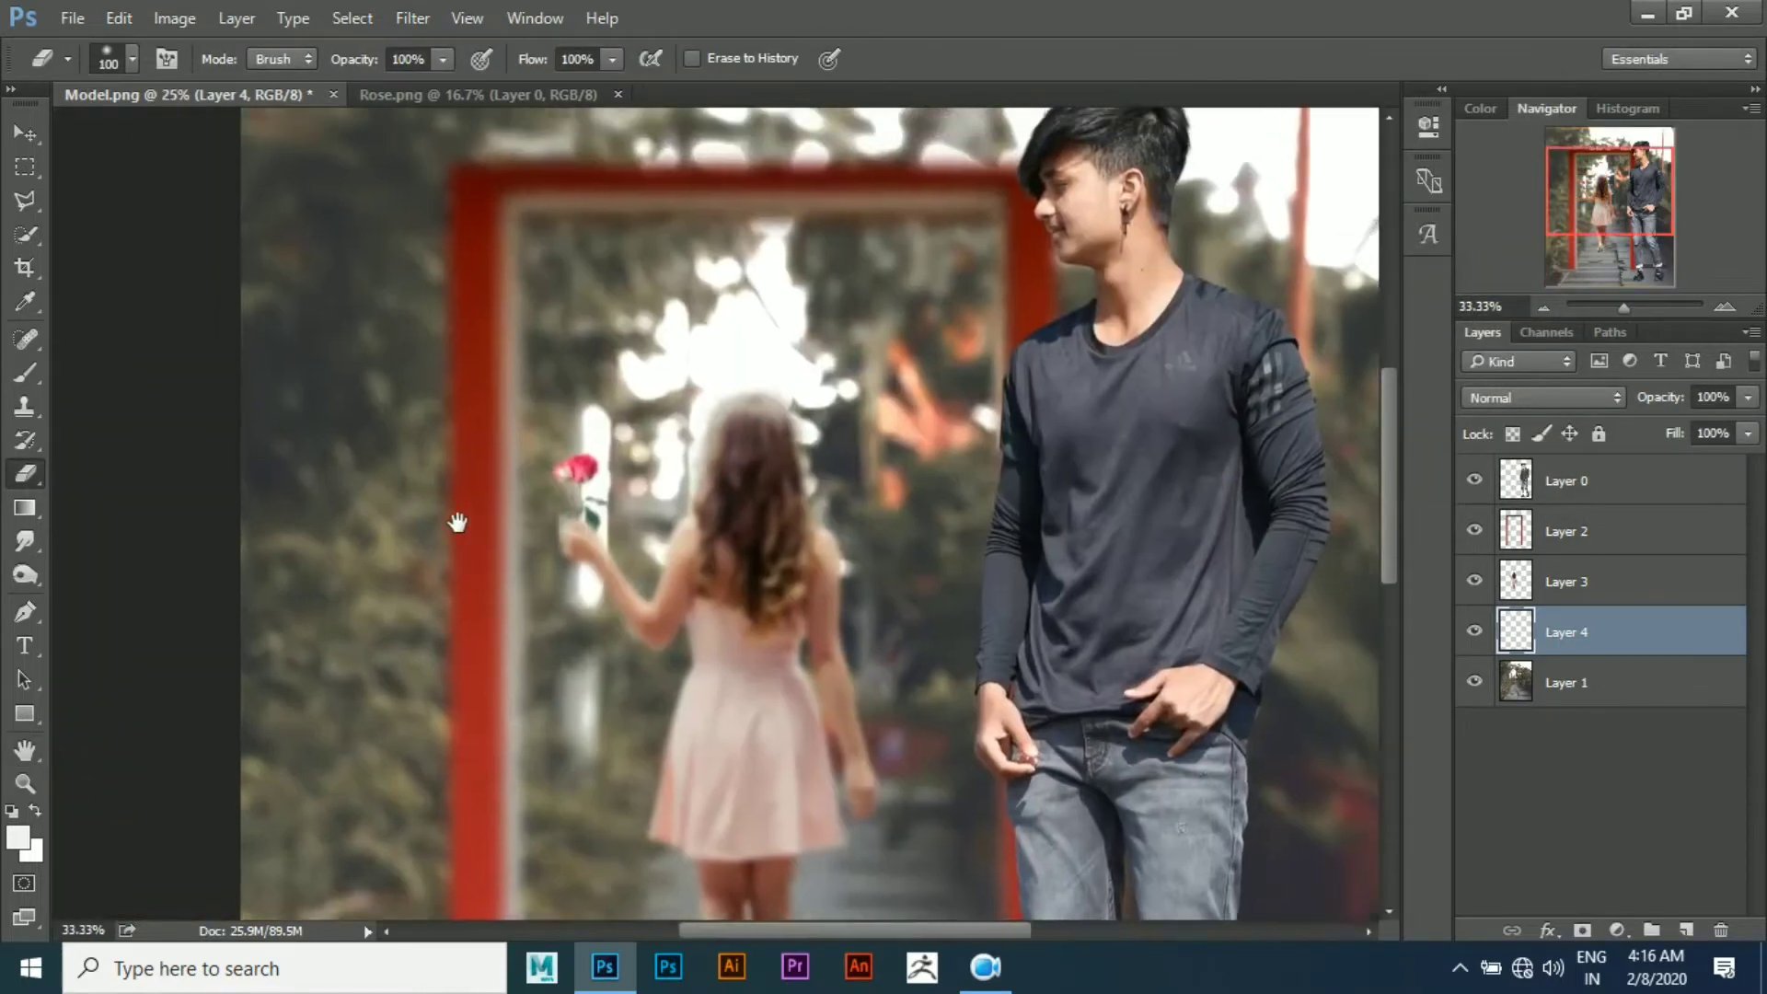
{"action": "key", "text": "ctrl+plus"}
{"action": "left_click_drag", "start_coordinate": [719, 557], "coordinate": [752, 571]}
{"action": "key", "text": "ctrl+t"}
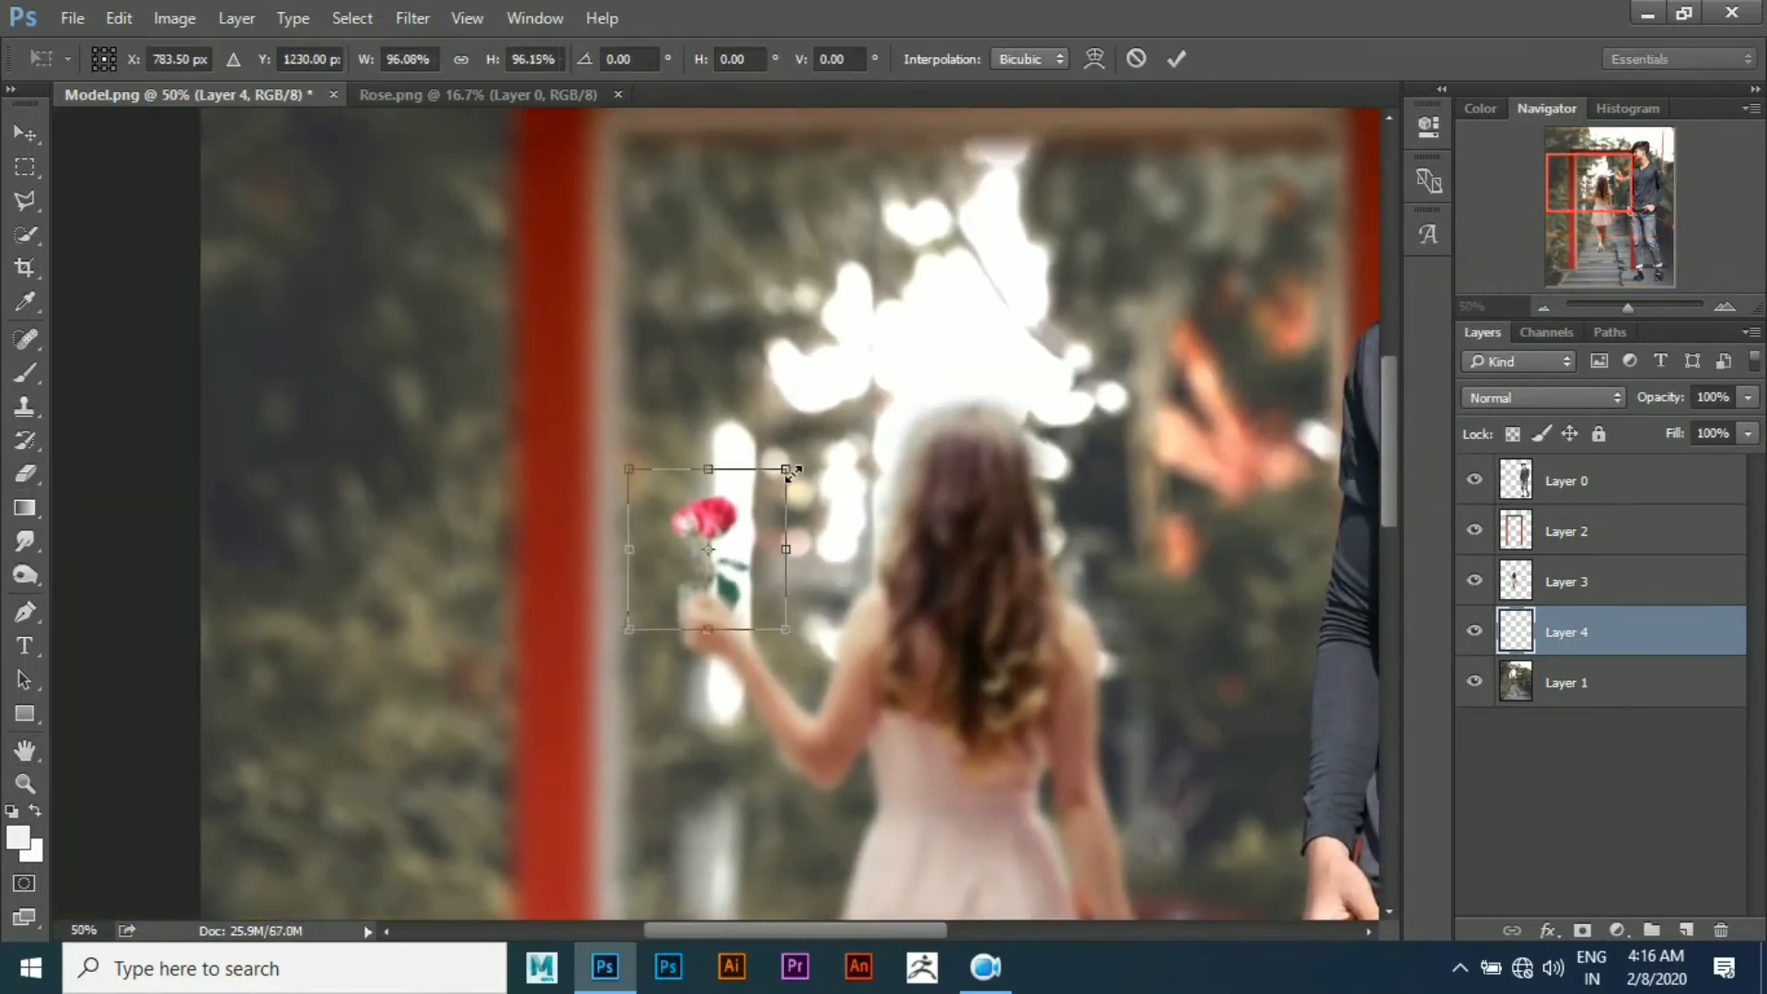
{"action": "left_click_drag", "start_coordinate": [788, 472], "coordinate": [780, 481]}
{"action": "key", "text": "Return"}
Try erasing some rose petals, undo it, and move the rose slightly lower
{"action": "key", "text": "ctrl+plus"}
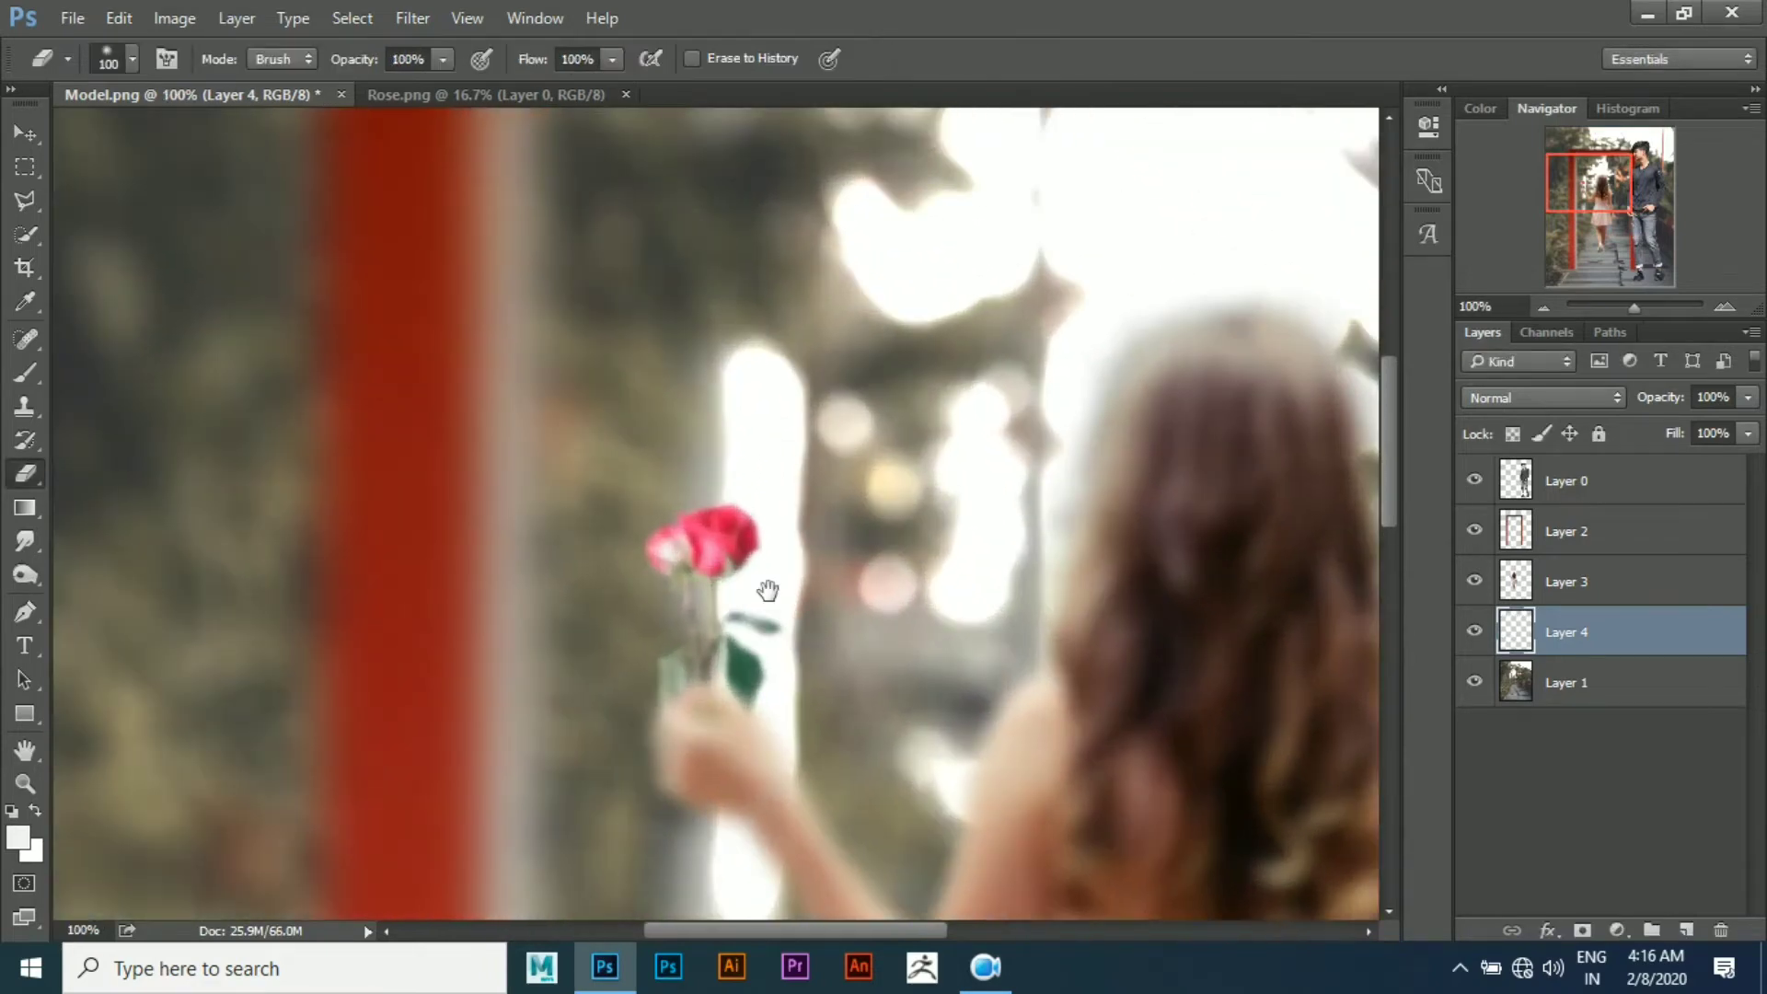
{"action": "key", "text": "ctrl+plus"}
{"action": "left_click_drag", "start_coordinate": [769, 564], "coordinate": [749, 445]}
{"action": "left_click", "coordinate": [768, 459]}
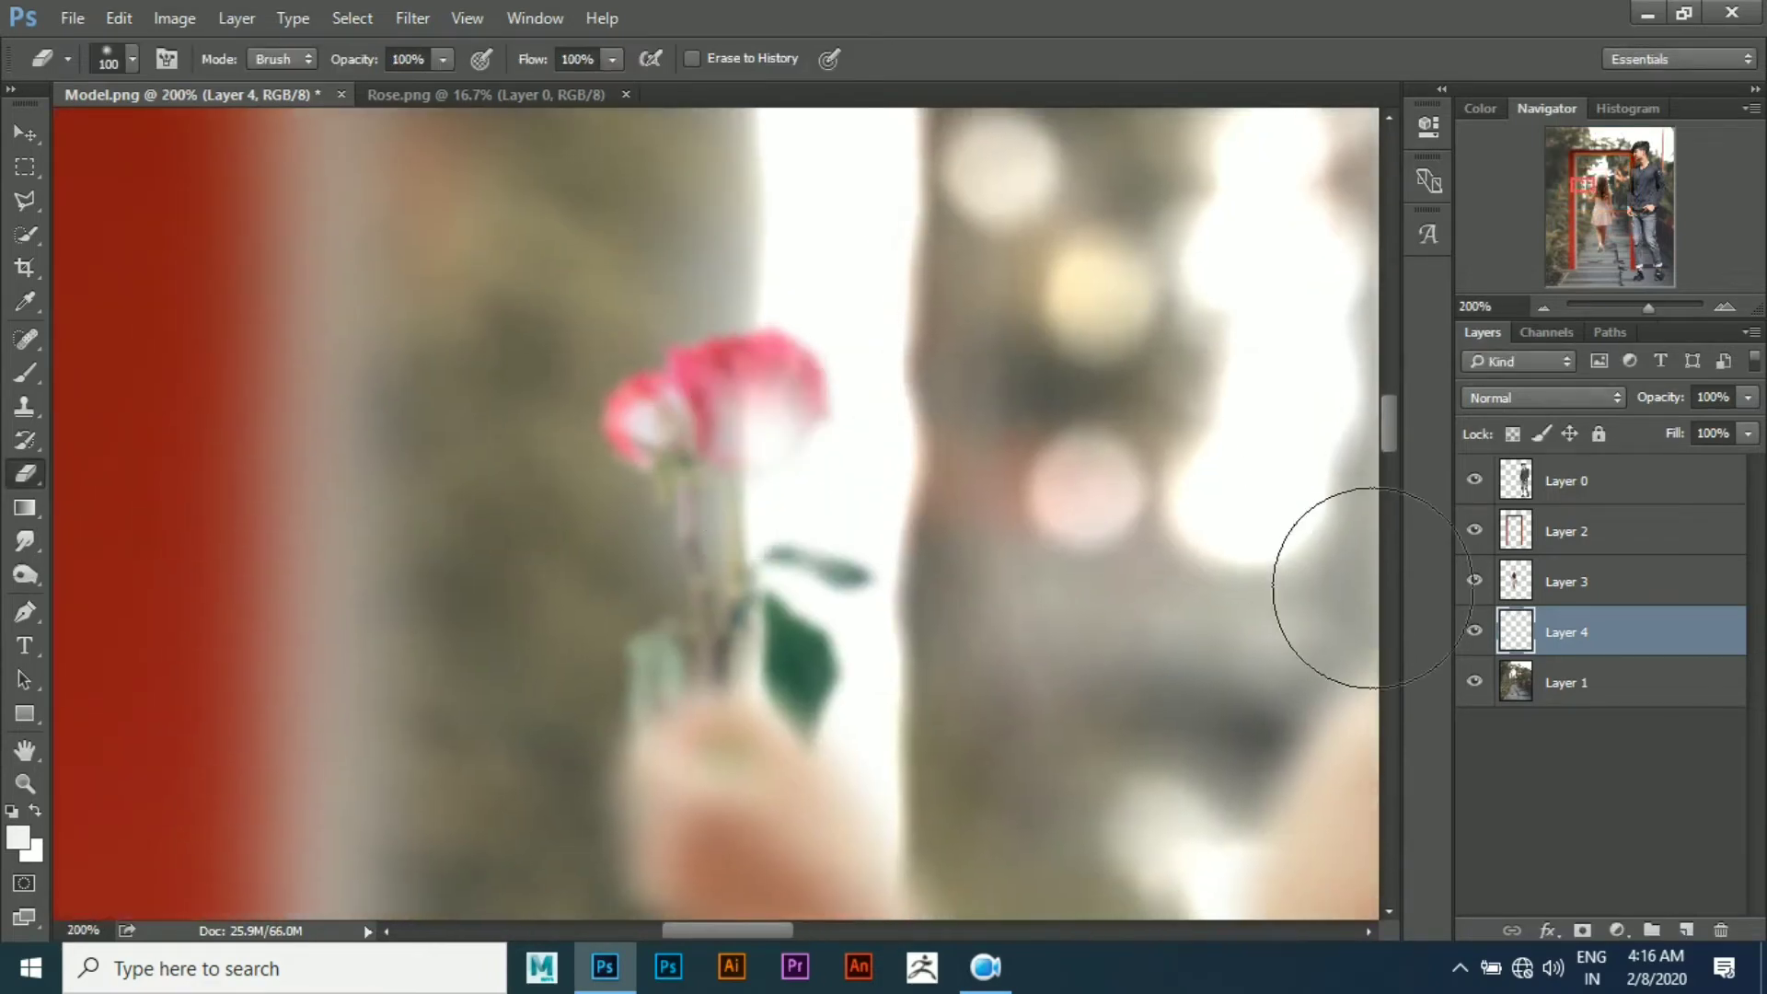
{"action": "key", "text": "ctrl+z"}
{"action": "key", "text": "v"}
{"action": "left_click_drag", "start_coordinate": [701, 434], "coordinate": [708, 464]}
Scale the rose to about 62% and nudge it down into her hand
{"action": "key", "text": "ctrl+0"}
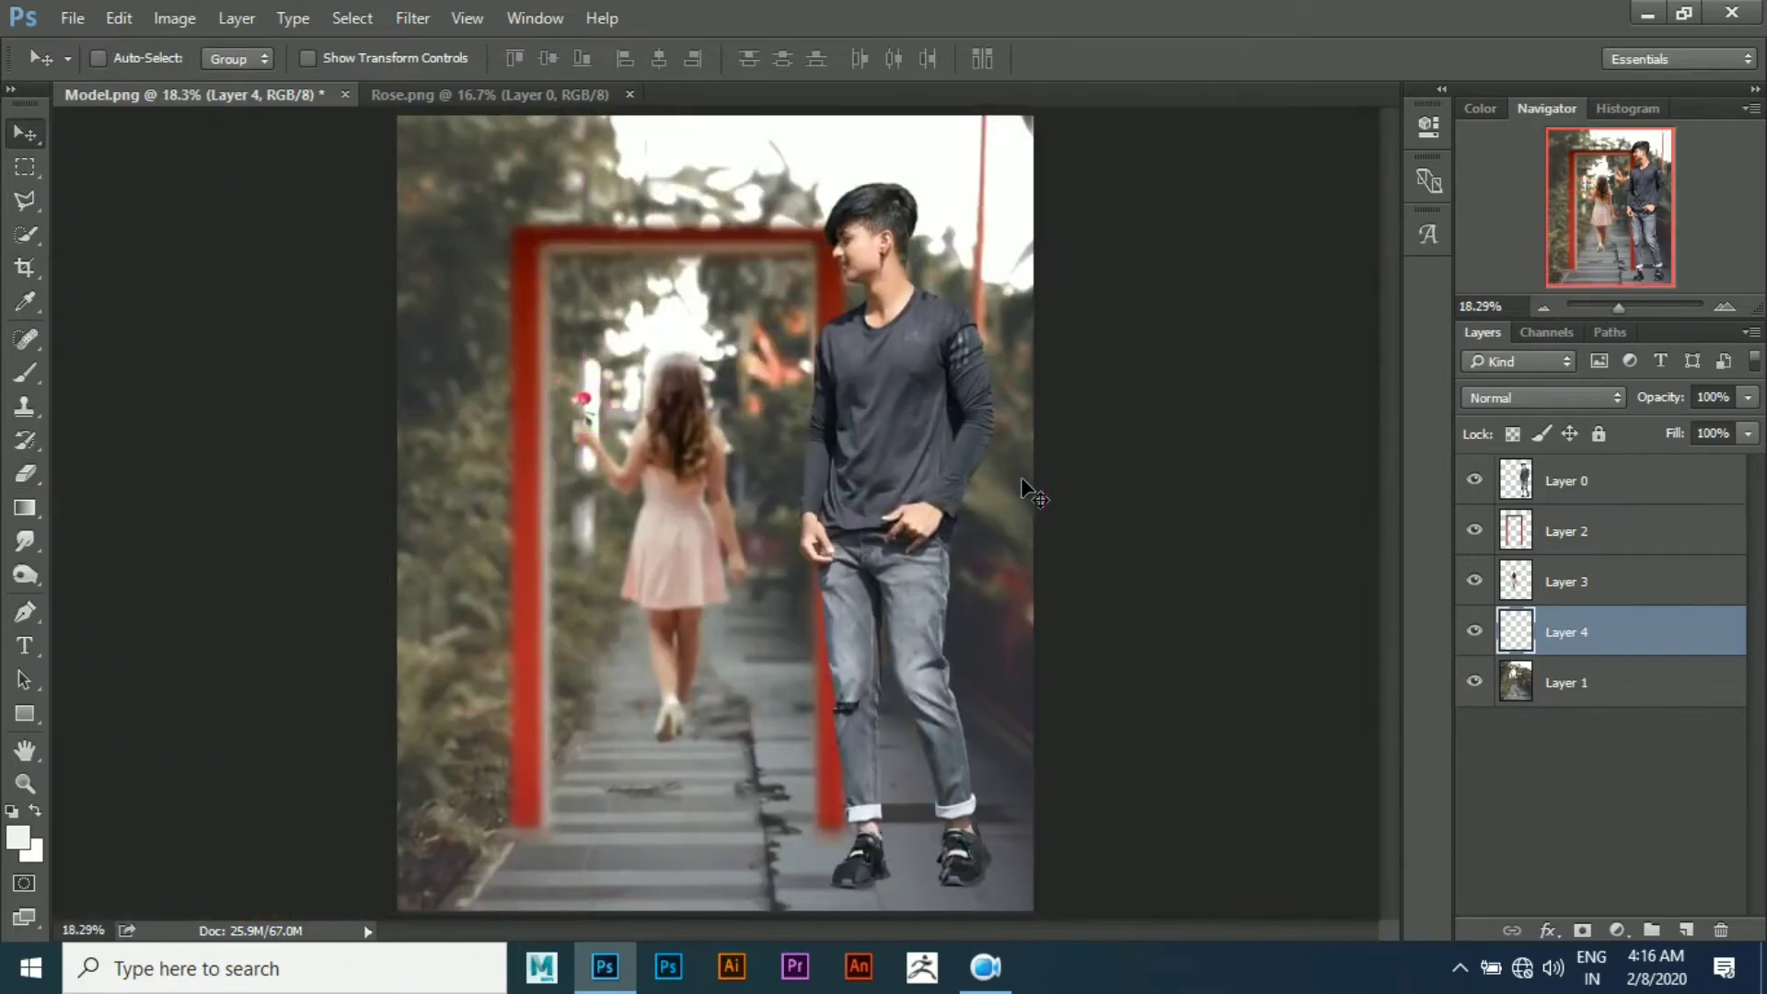
{"action": "key", "text": "ctrl+plus"}
{"action": "key", "text": "ctrl+plus"}
{"action": "key", "text": "ctrl+plus"}
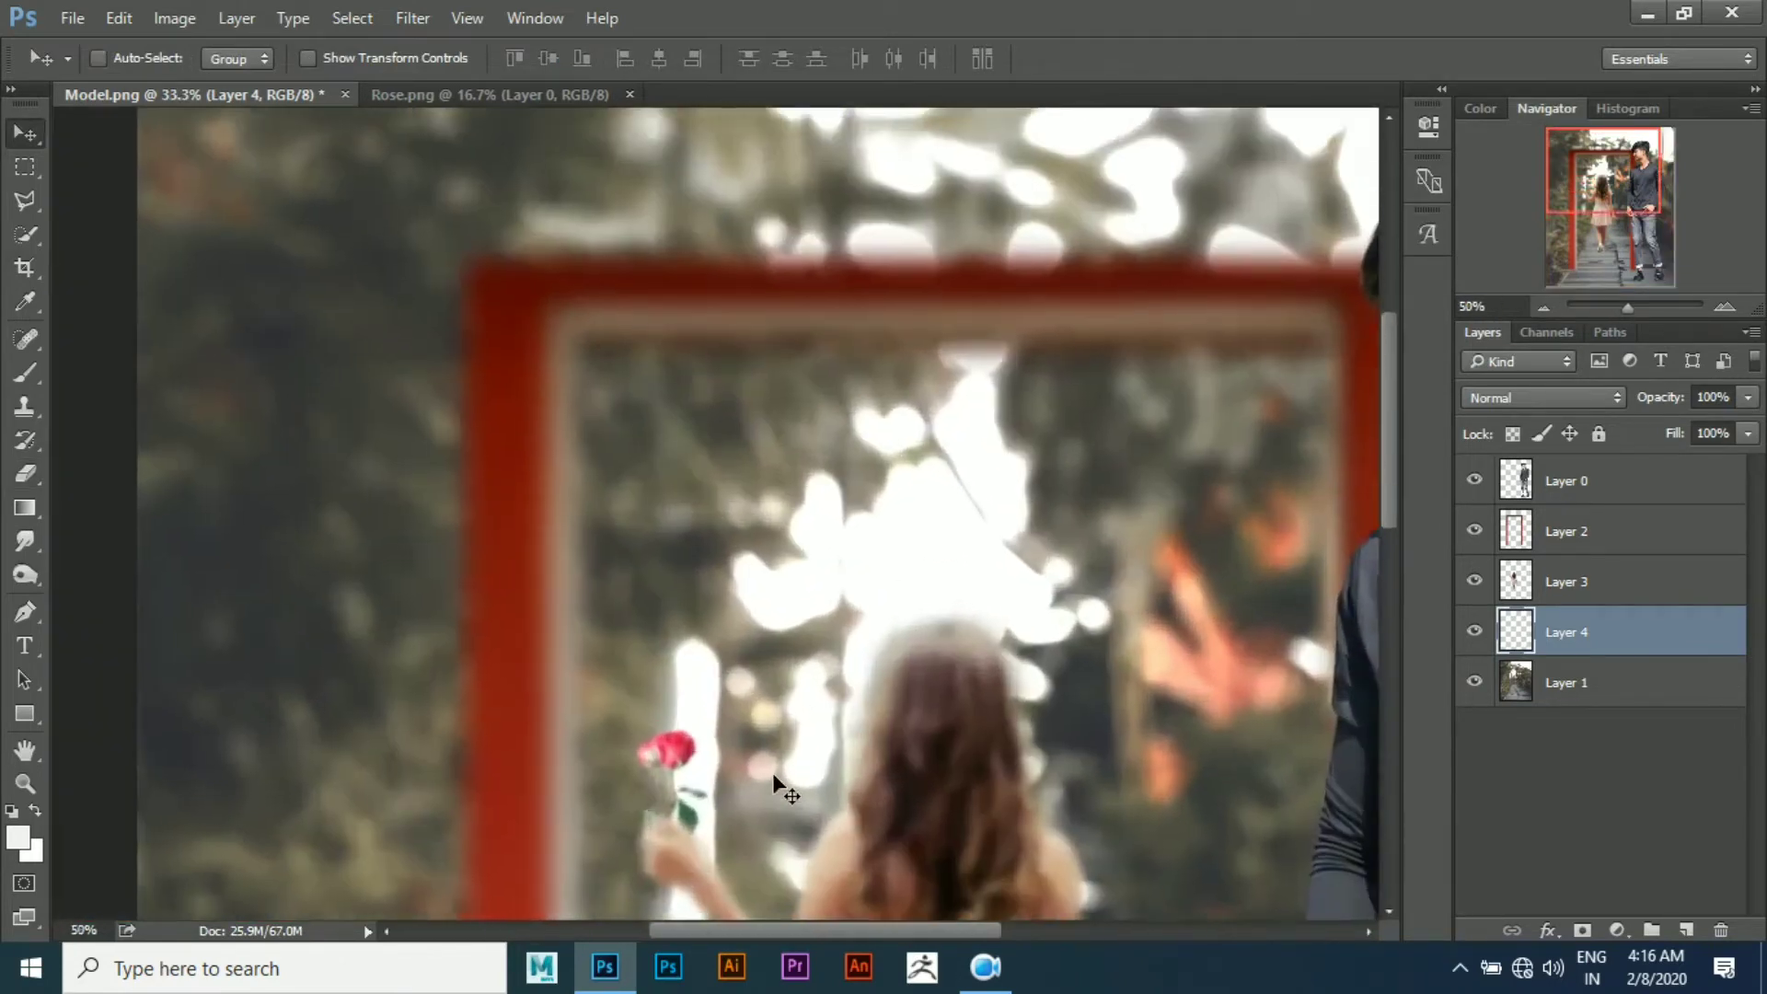
{"action": "key", "text": "ctrl+plus"}
{"action": "key", "text": "ctrl+plus"}
{"action": "key", "text": "ctrl+plus"}
{"action": "key", "text": "ctrl+plus"}
{"action": "key", "text": "ctrl+t"}
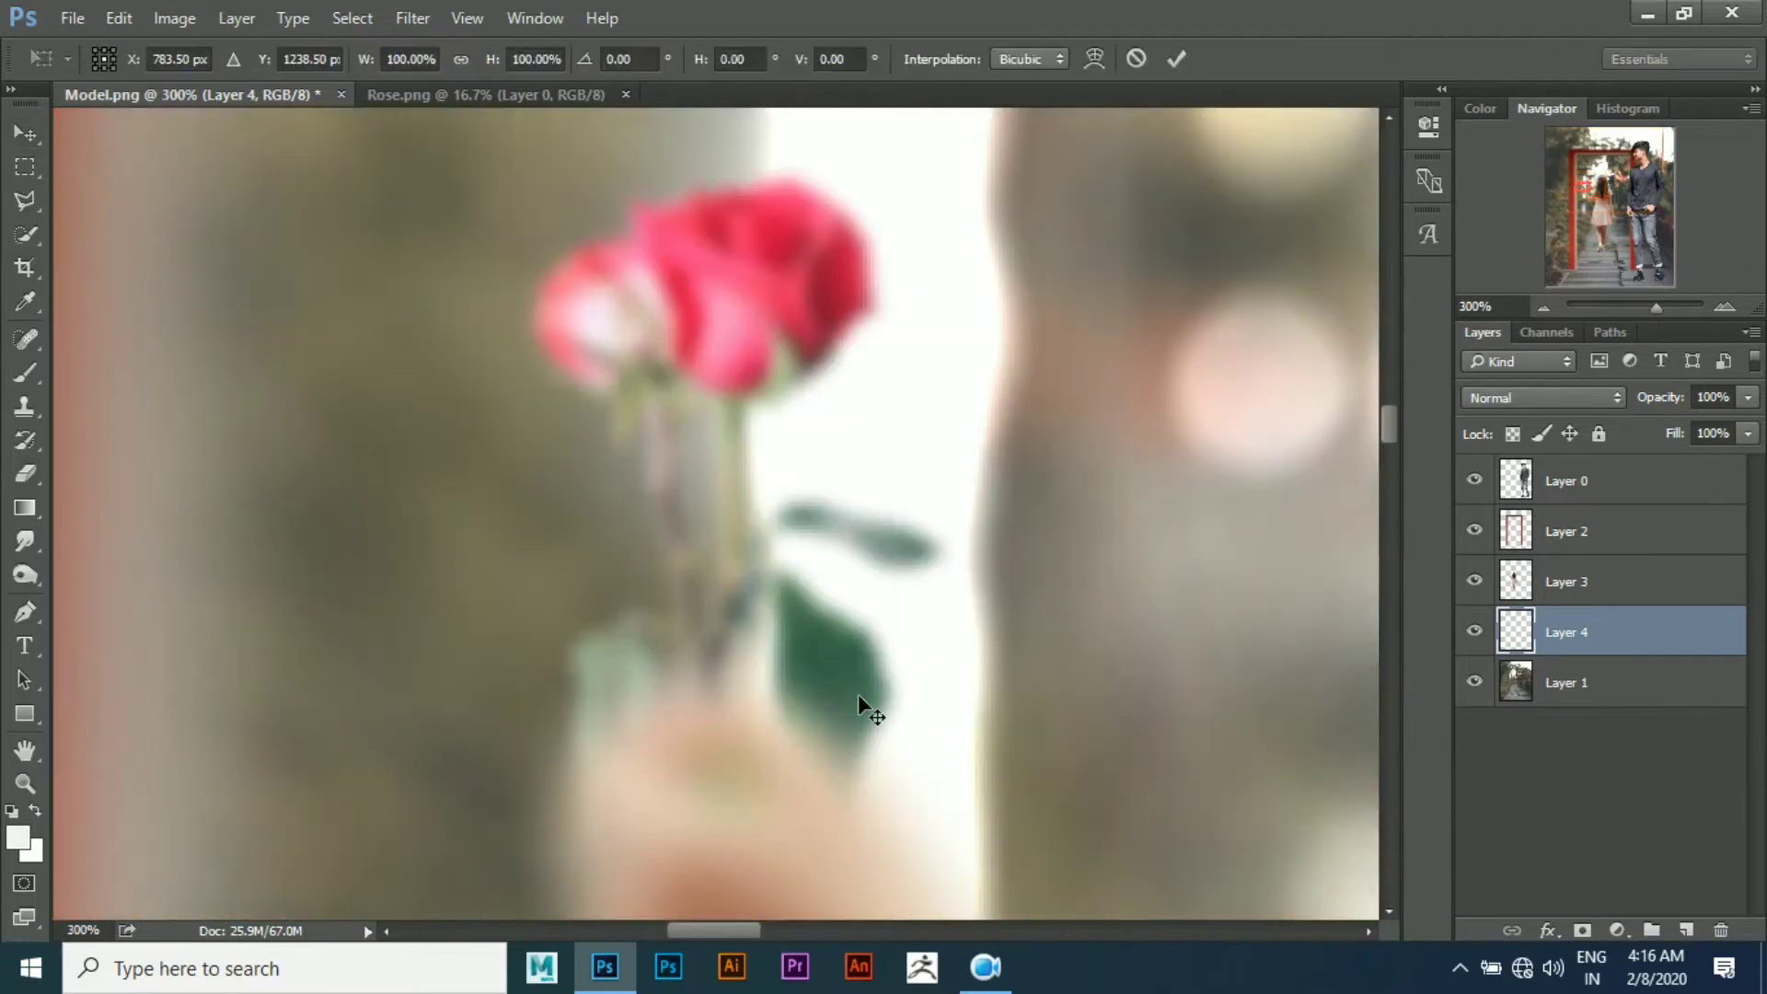
{"action": "left_click_drag", "start_coordinate": [1144, 876], "coordinate": [990, 714]}
{"action": "left_click_drag", "start_coordinate": [866, 657], "coordinate": [869, 702]}
{"action": "key", "text": "Return"}
{"action": "key", "text": "ctrl+minus"}
{"action": "key", "text": "ctrl+minus"}
{"action": "key", "text": "ctrl+minus"}
{"action": "key", "text": "ctrl+minus"}
{"action": "key", "text": "ctrl+minus"}
{"action": "key", "text": "ctrl+minus"}
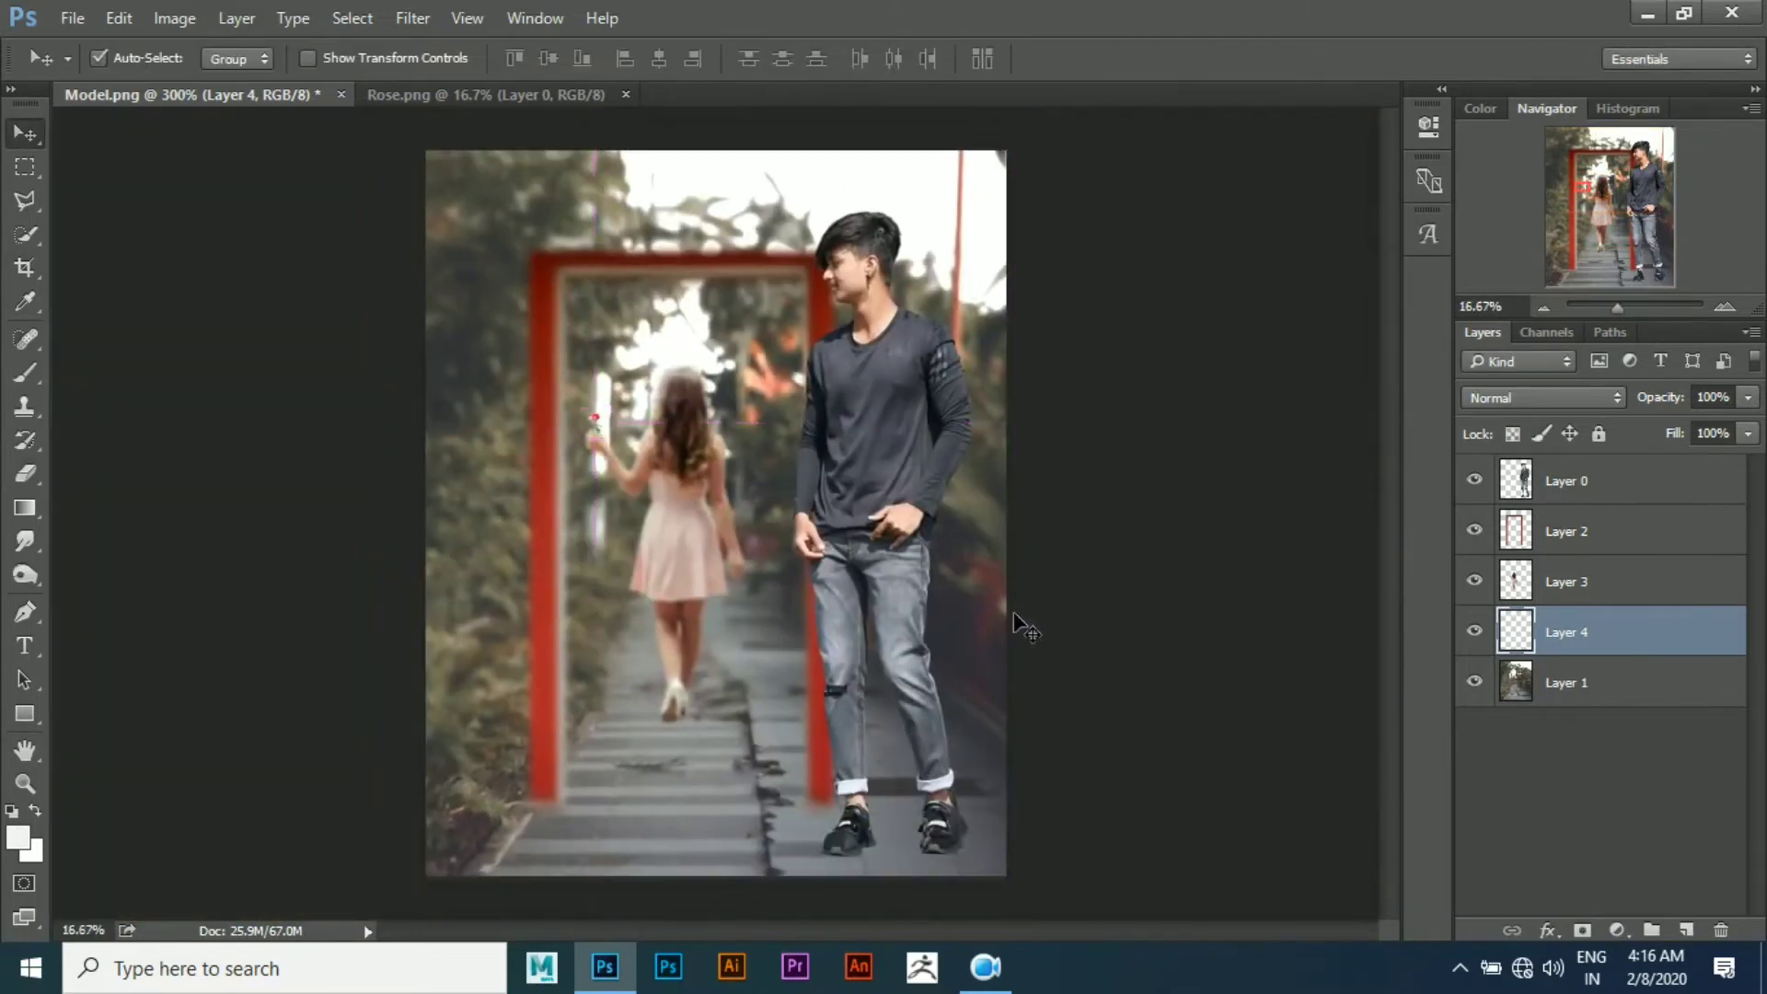
{"action": "key", "text": "ctrl+plus"}
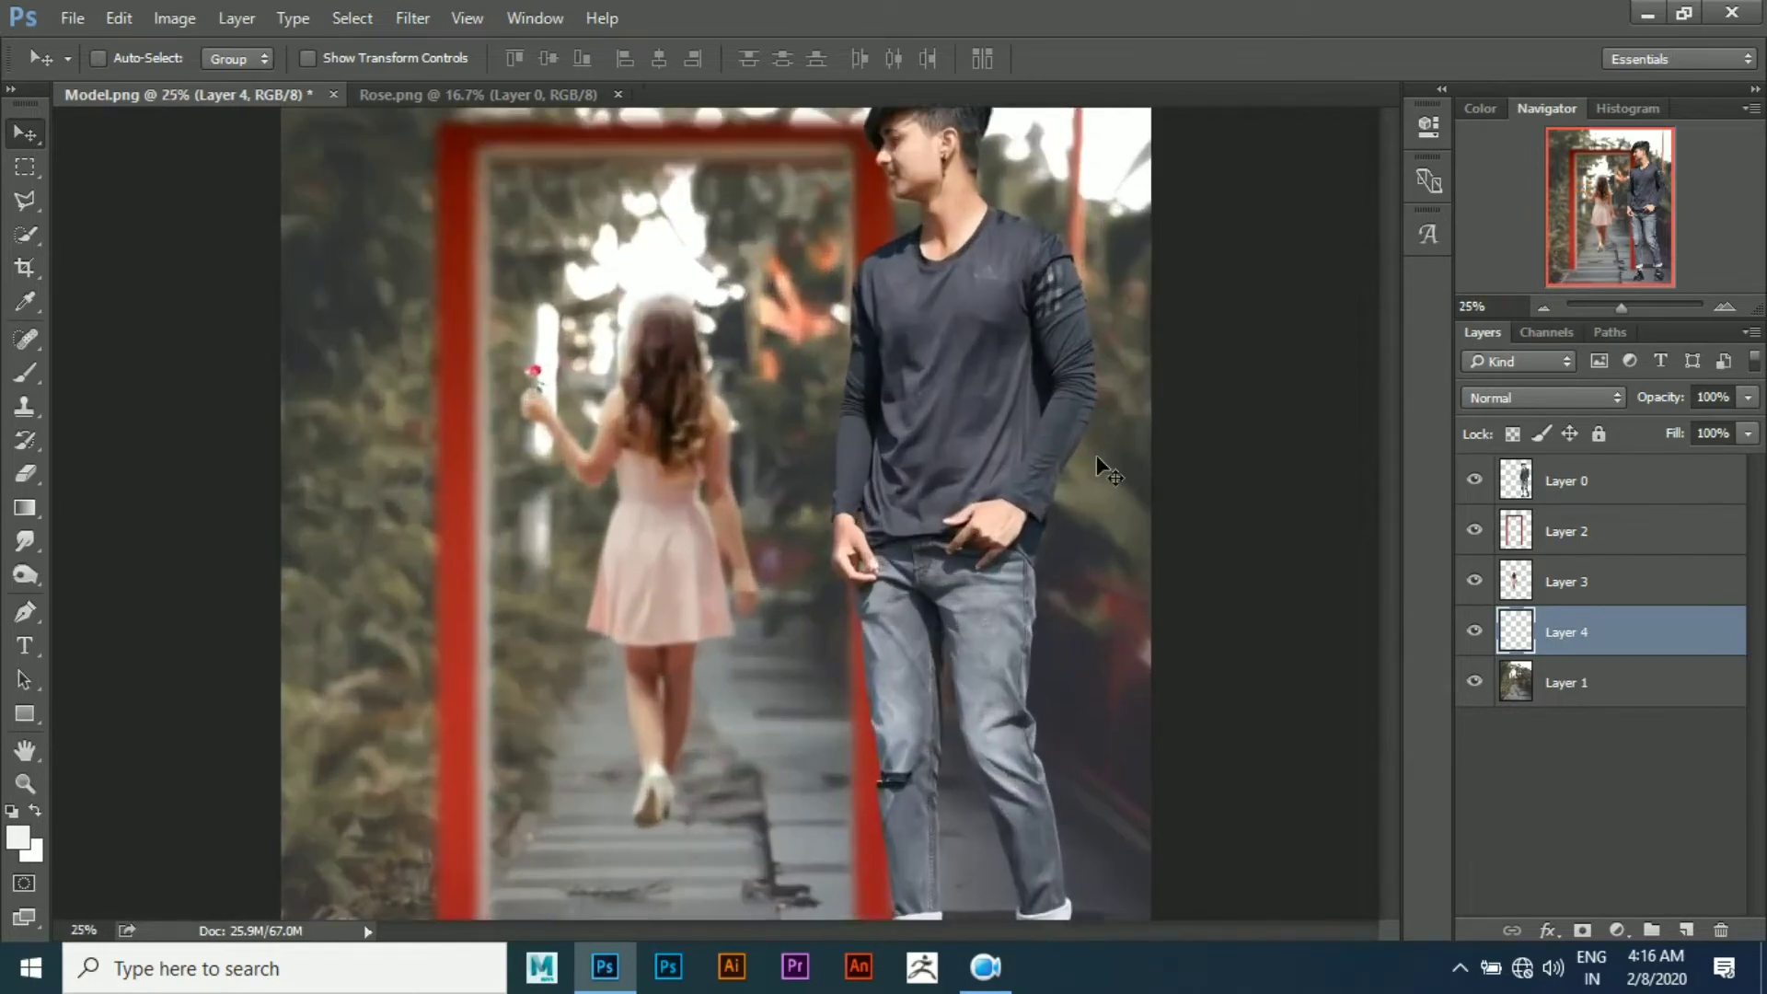
{"action": "key", "text": "ctrl+minus"}
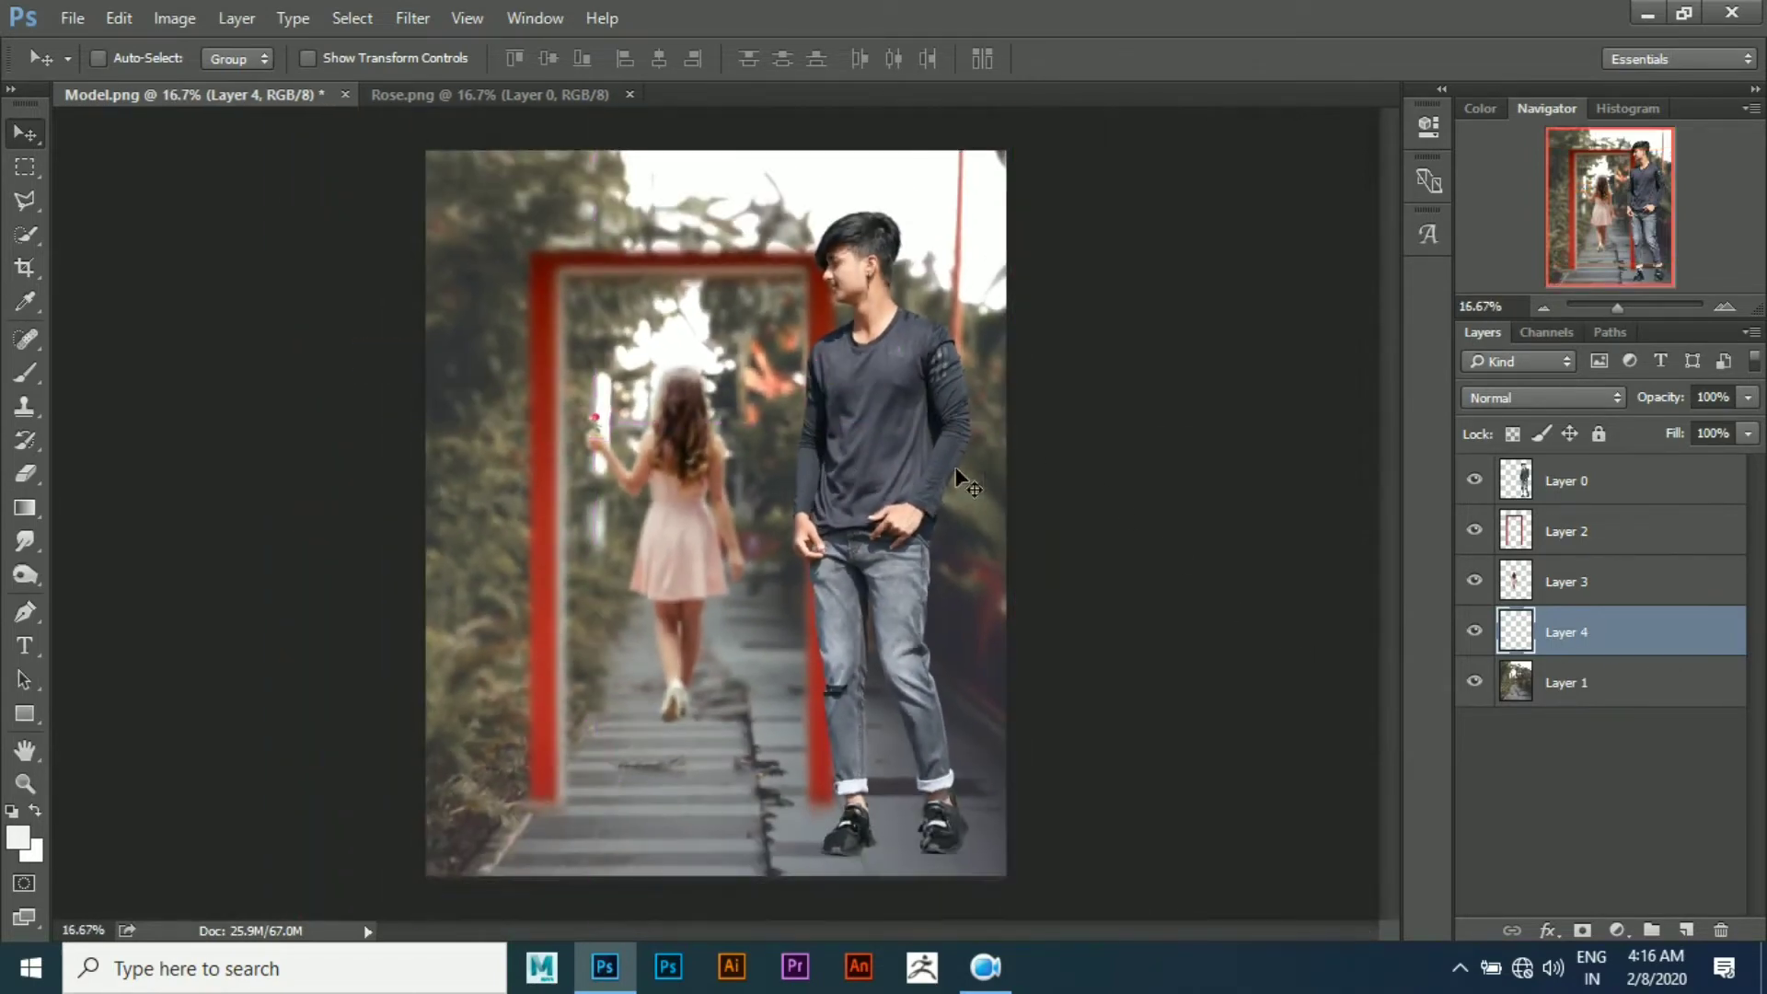
Open Guitar.png and drag the guitar into the Model.png composite
{"action": "left_click", "coordinate": [72, 19]}
{"action": "left_click", "coordinate": [85, 68]}
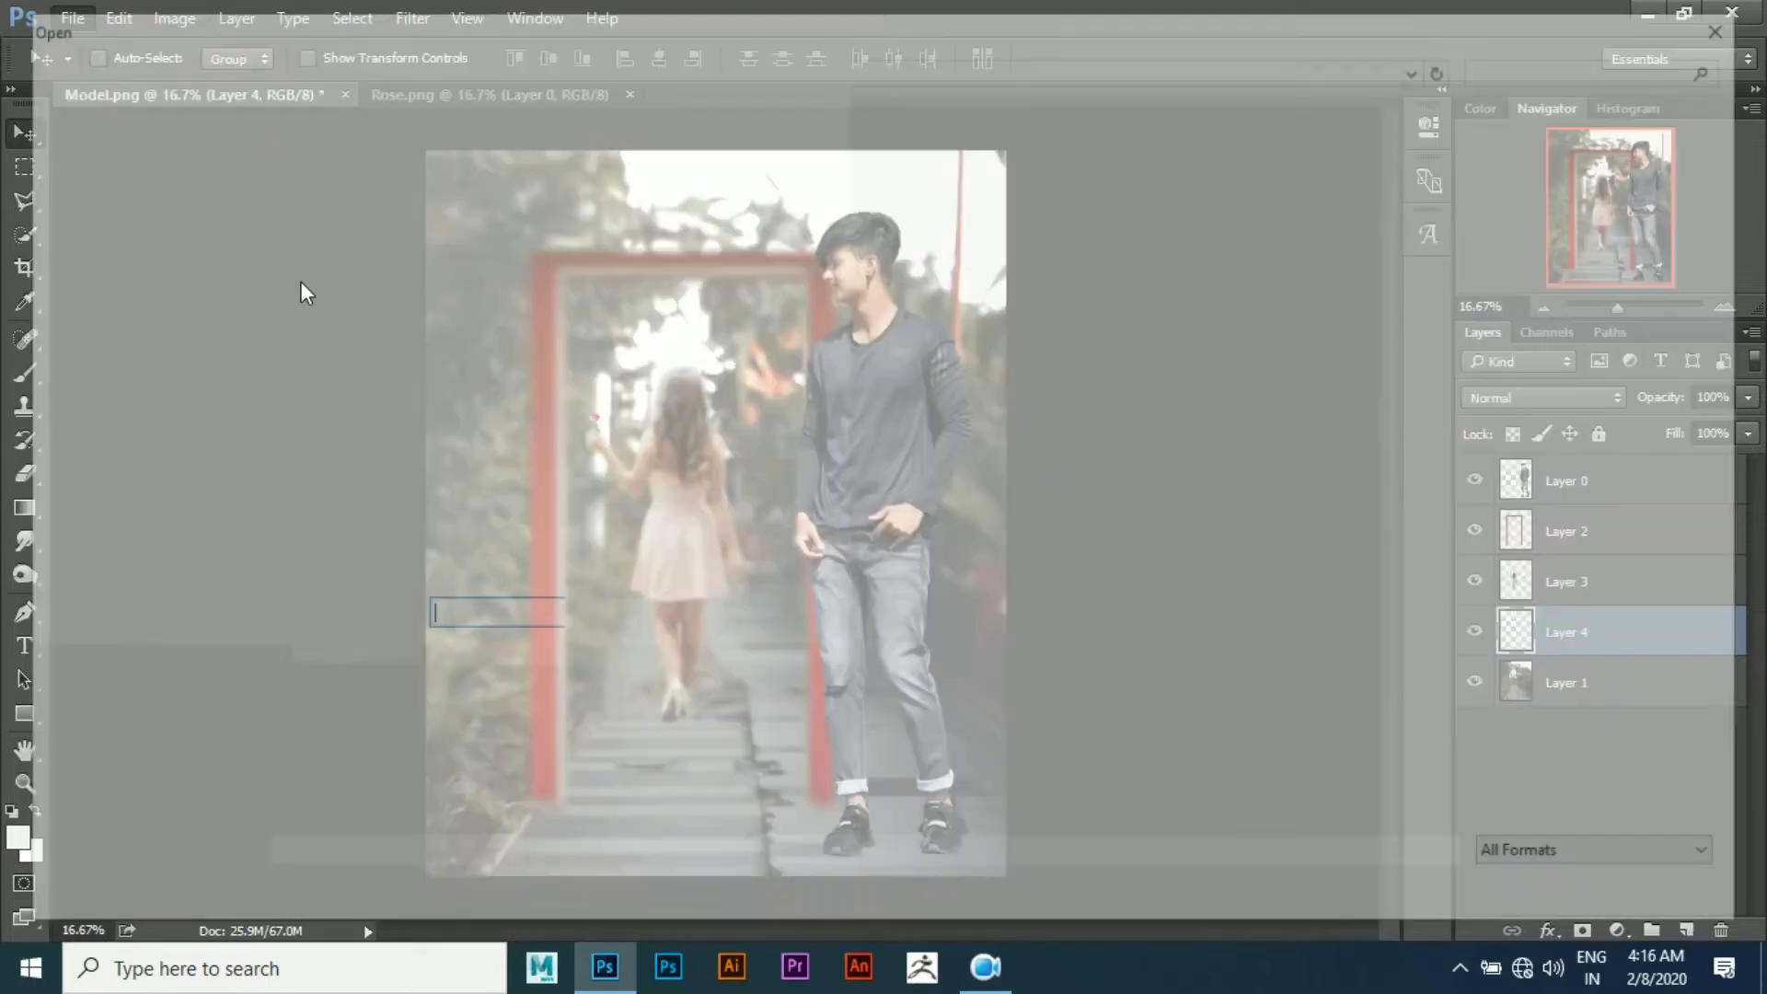
{"action": "double_click", "coordinate": [1151, 201]}
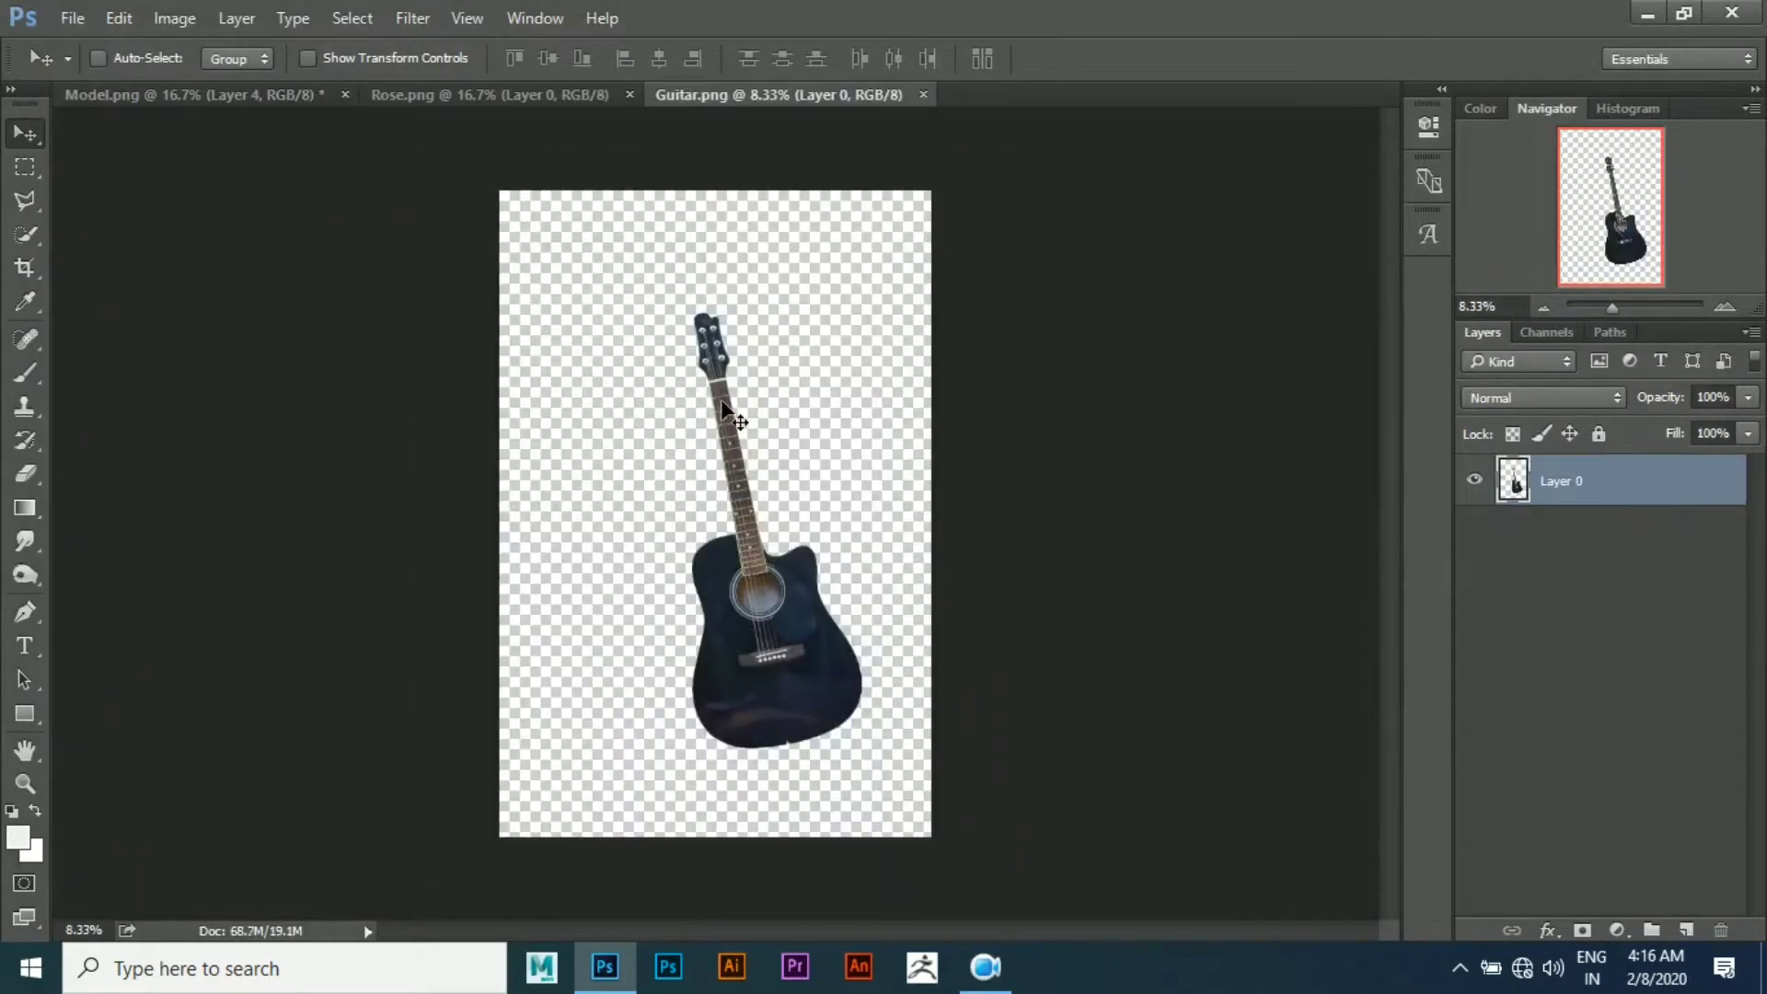
{"action": "mouse_move", "coordinate": [723, 403]}
{"action": "left_mouse_down"}
{"action": "mouse_move", "coordinate": [339, 106]}
{"action": "mouse_move", "coordinate": [775, 598]}
{"action": "mouse_move", "coordinate": [646, 393]}
{"action": "left_mouse_up"}
Shrink the guitar to about a third, flip it horizontally, and raise its layer to the top
{"action": "key", "text": "ctrl+t"}
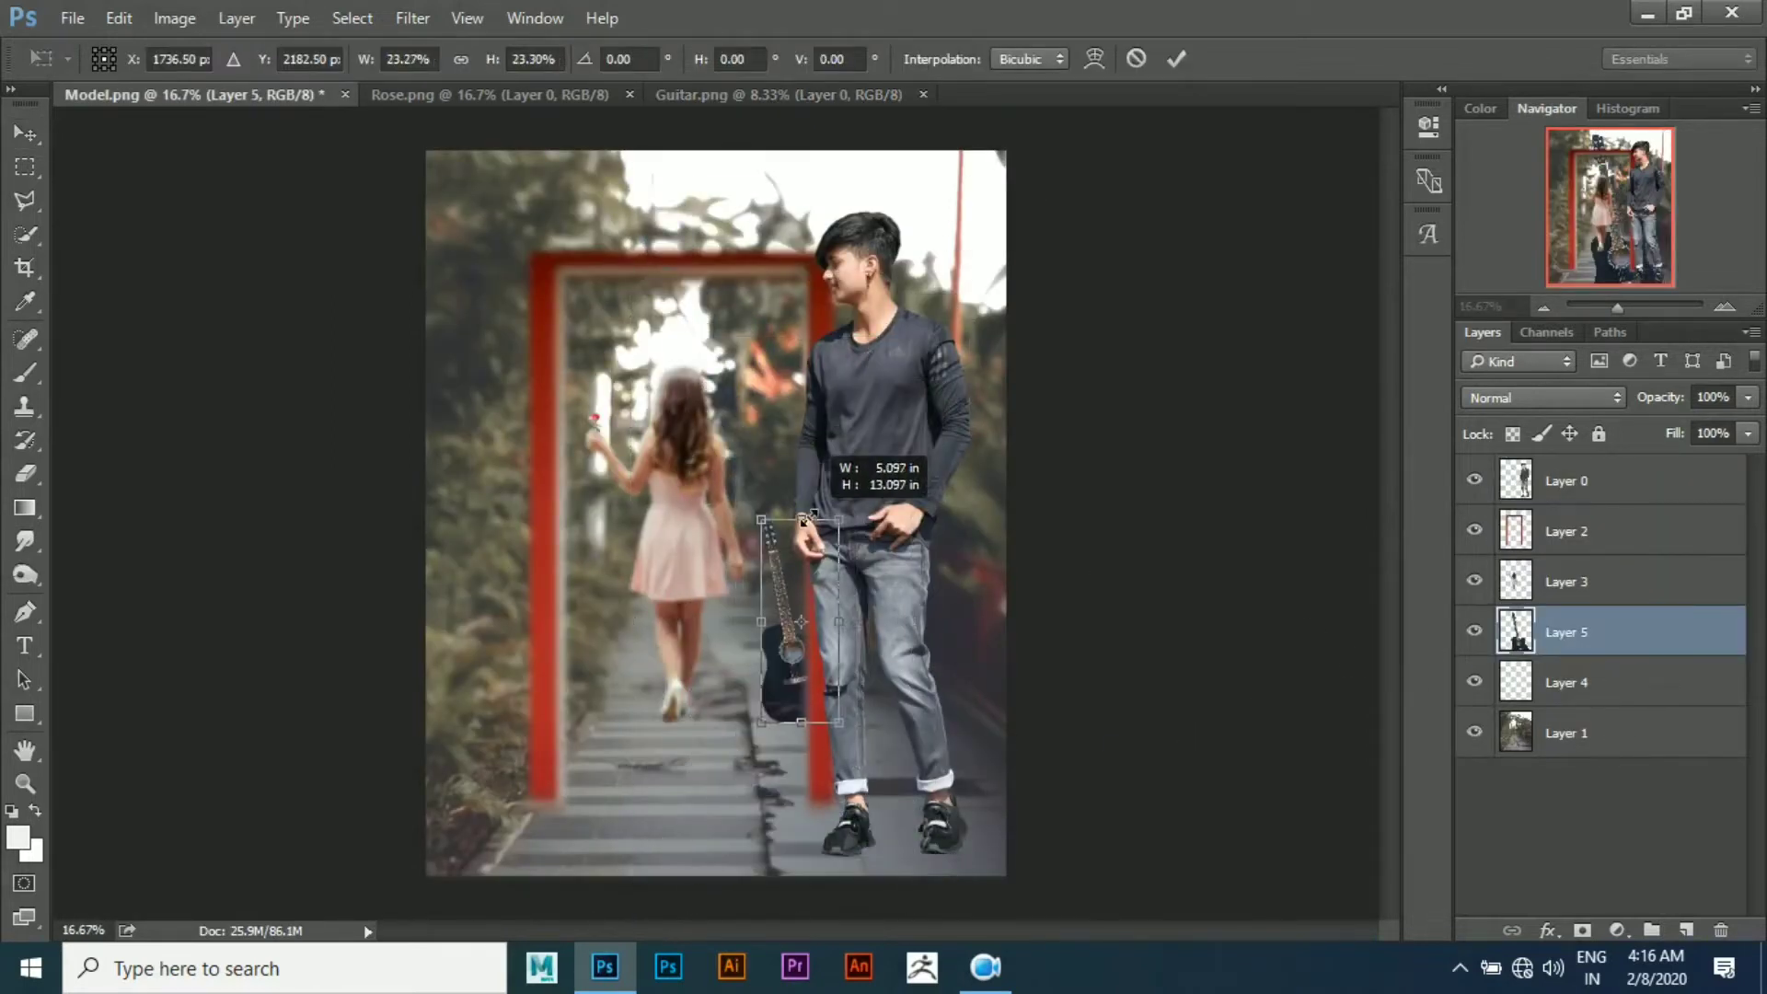
{"action": "left_click_drag", "start_coordinate": [960, 193], "coordinate": [860, 464]}
{"action": "right_click", "coordinate": [820, 698]}
{"action": "left_click", "coordinate": [856, 650]}
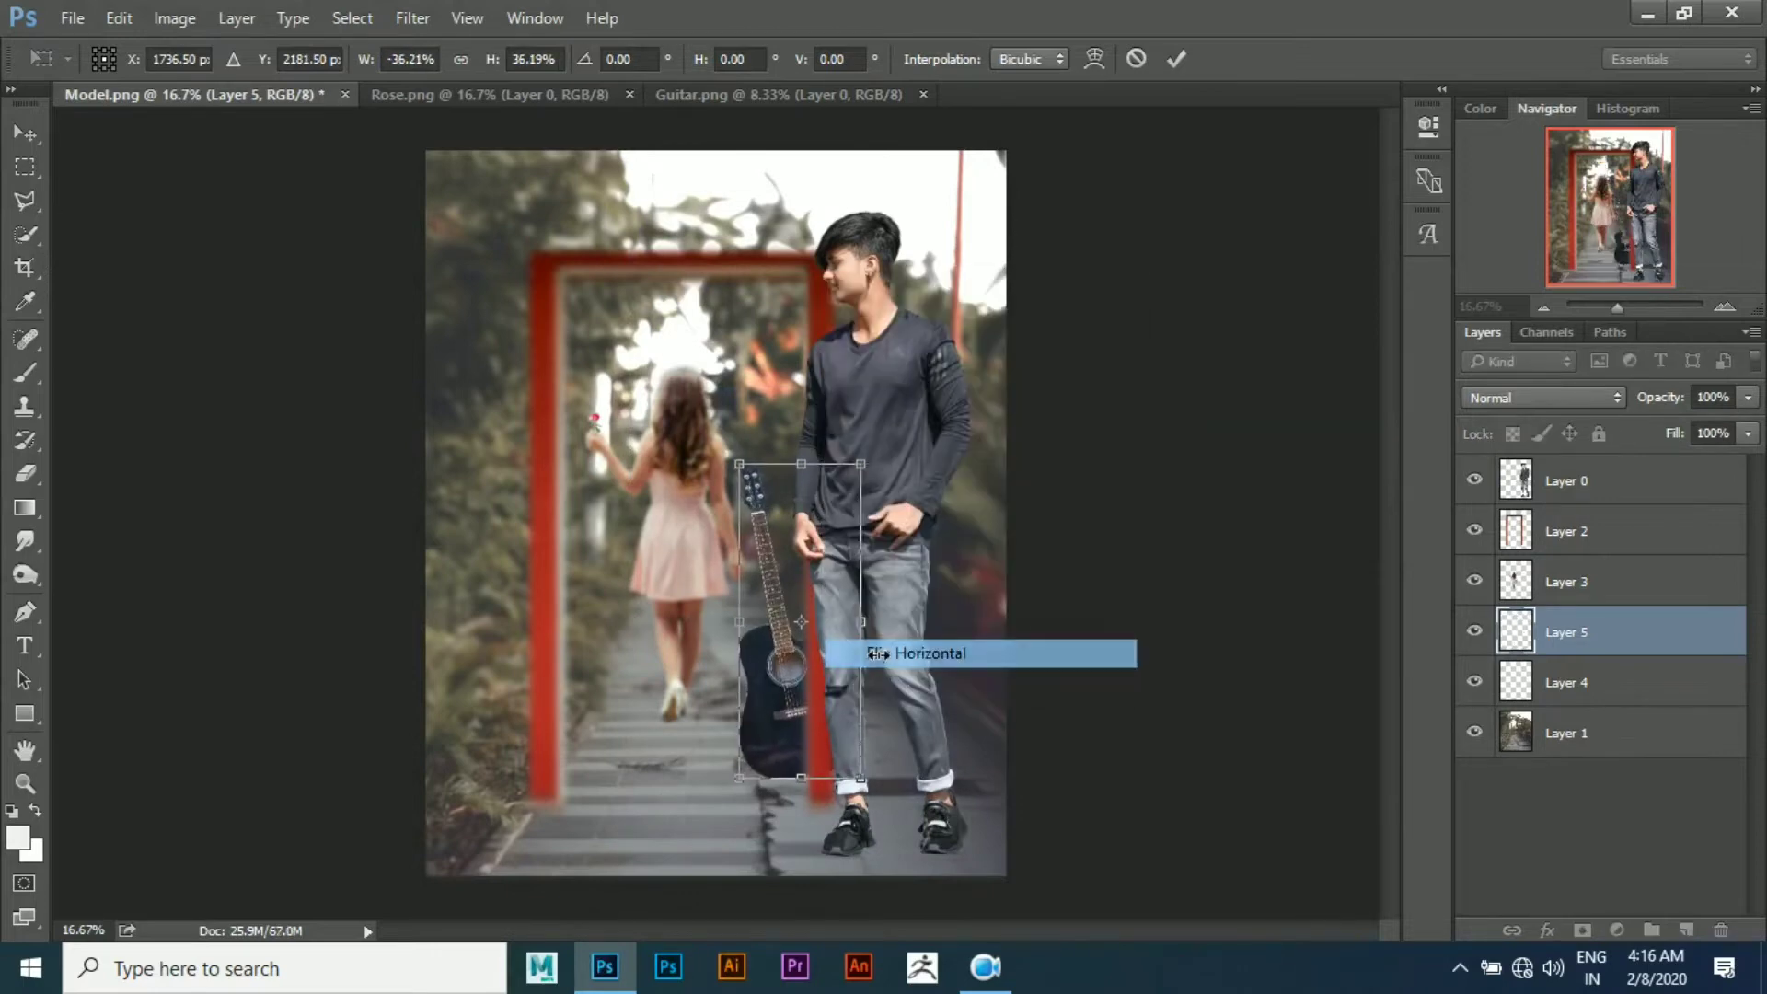
{"action": "key", "text": "Return"}
{"action": "left_click_drag", "start_coordinate": [788, 707], "coordinate": [688, 727]}
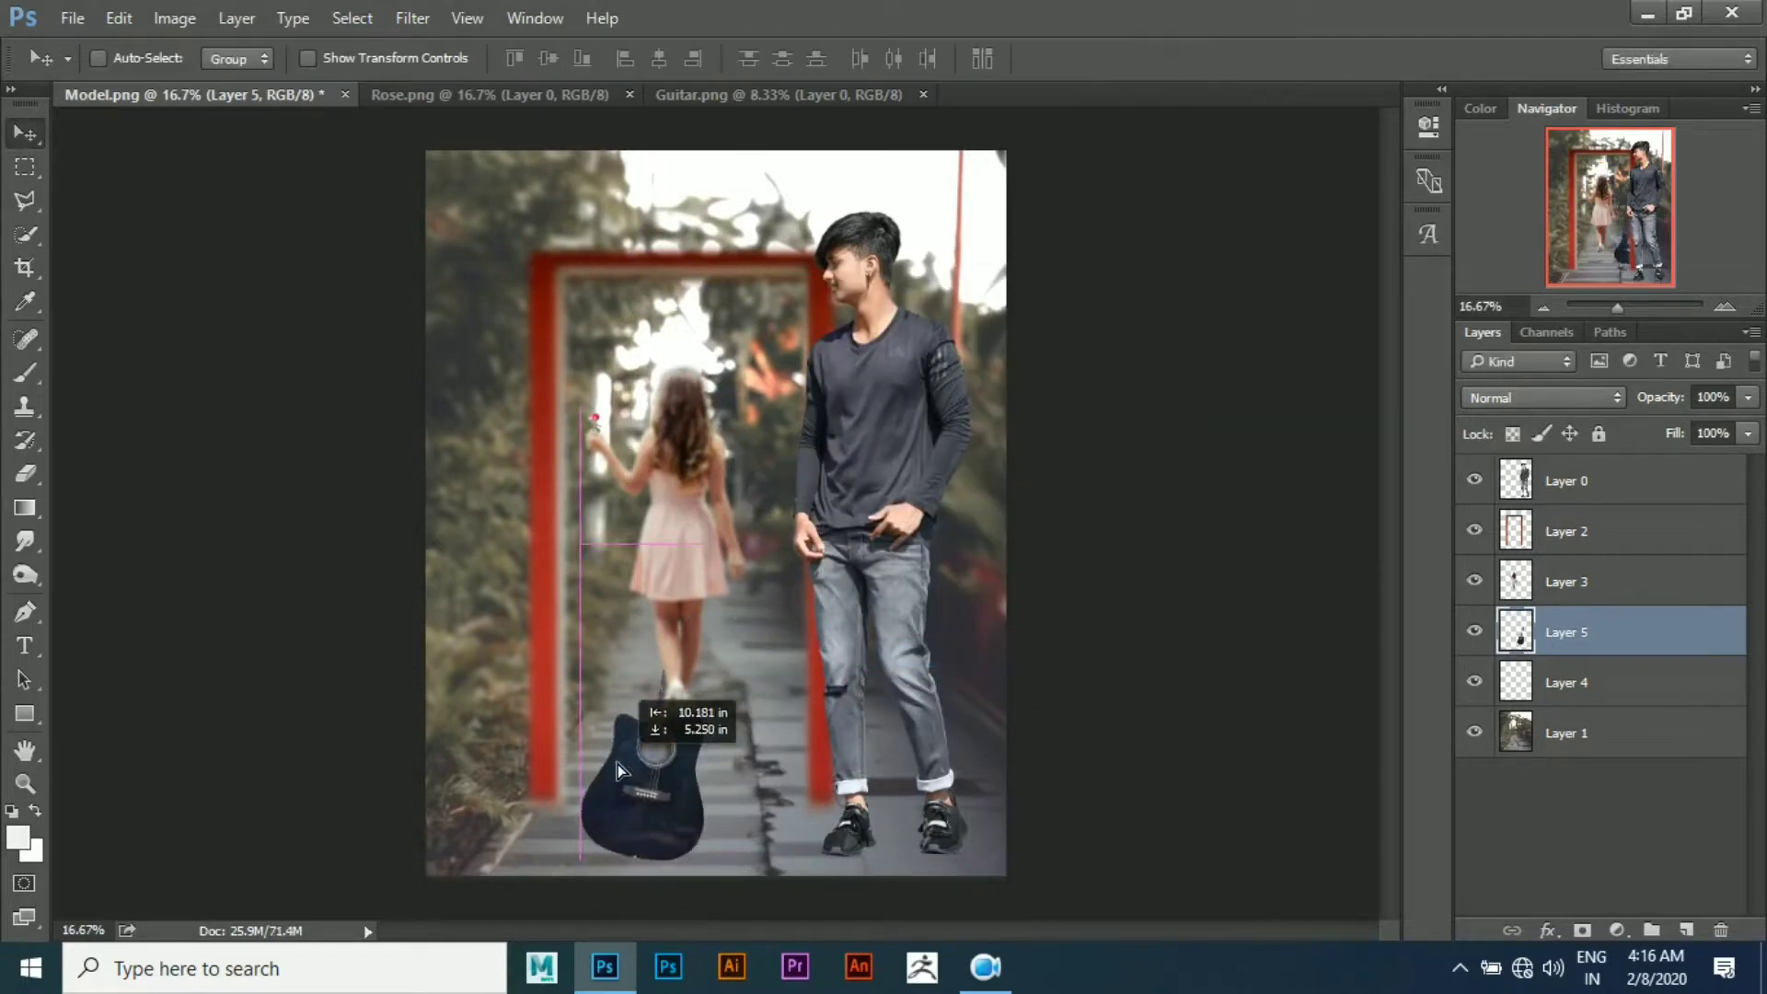
{"action": "left_click_drag", "start_coordinate": [1583, 632], "coordinate": [1583, 471]}
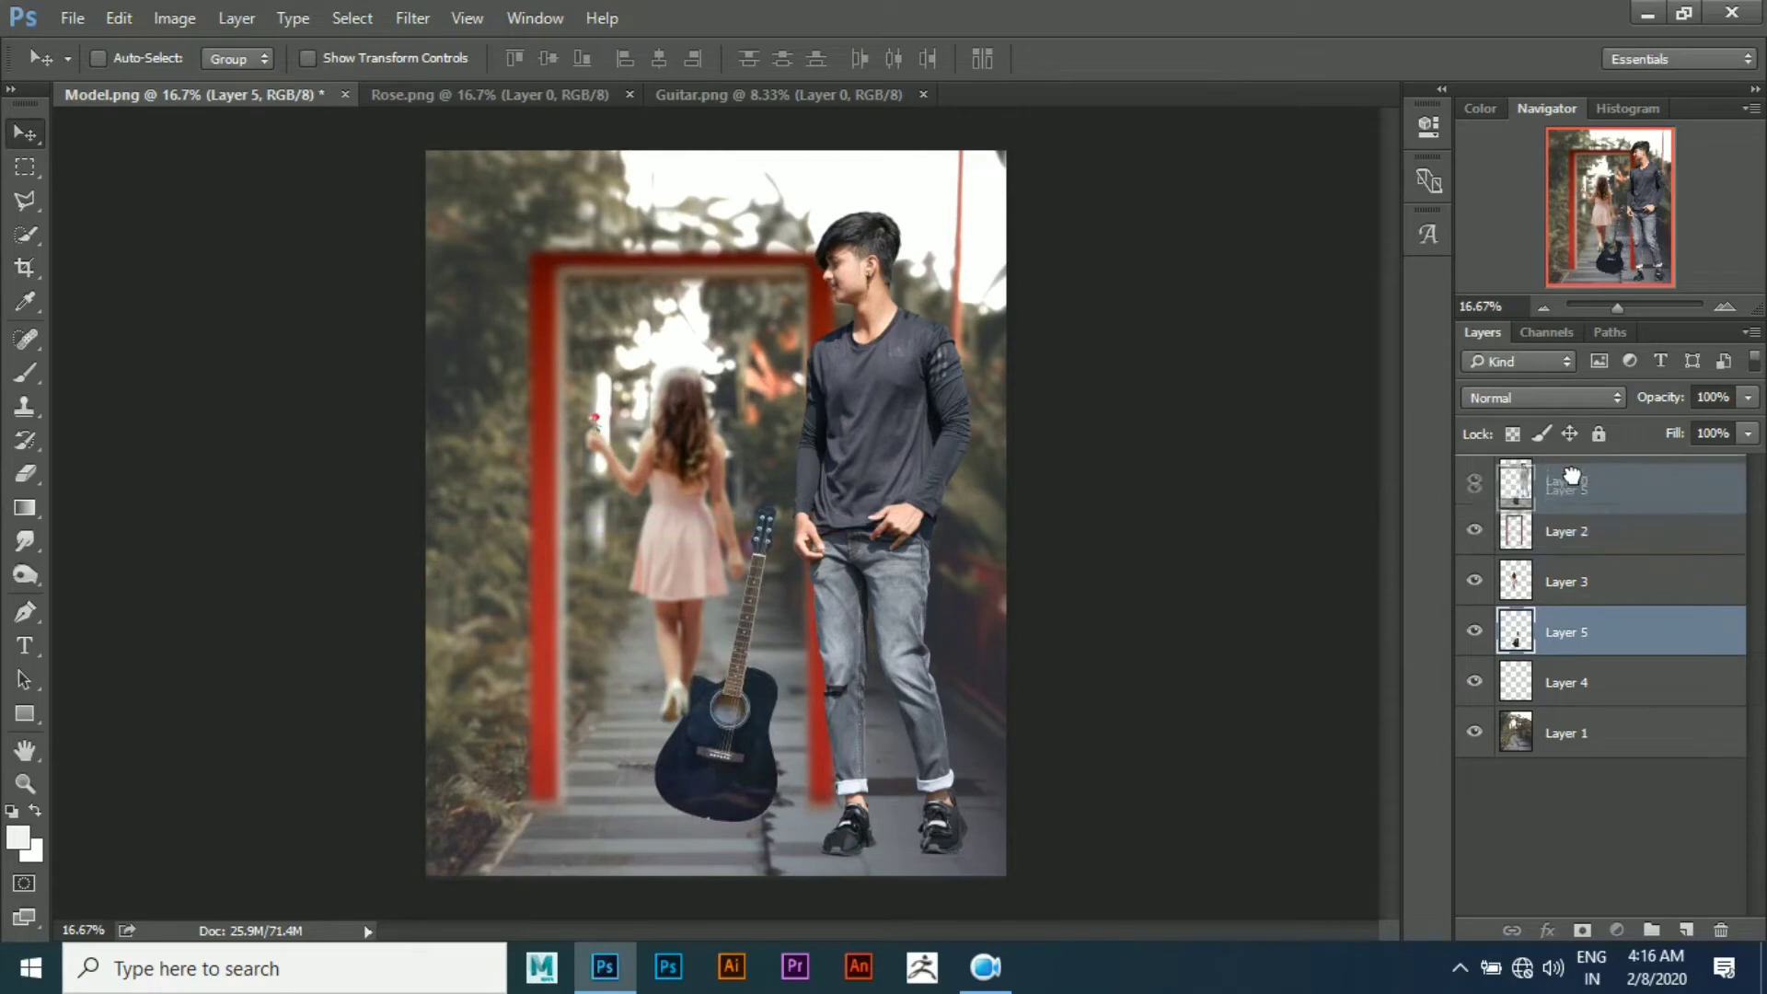
{"action": "mouse_move", "coordinate": [757, 618]}
{"action": "left_mouse_down"}
{"action": "mouse_move", "coordinate": [819, 651]}
{"action": "mouse_move", "coordinate": [842, 505]}
{"action": "left_mouse_up"}
Enlarge the guitar to about 111% and shift its neck into the man's hand
{"action": "key", "text": "ctrl+plus"}
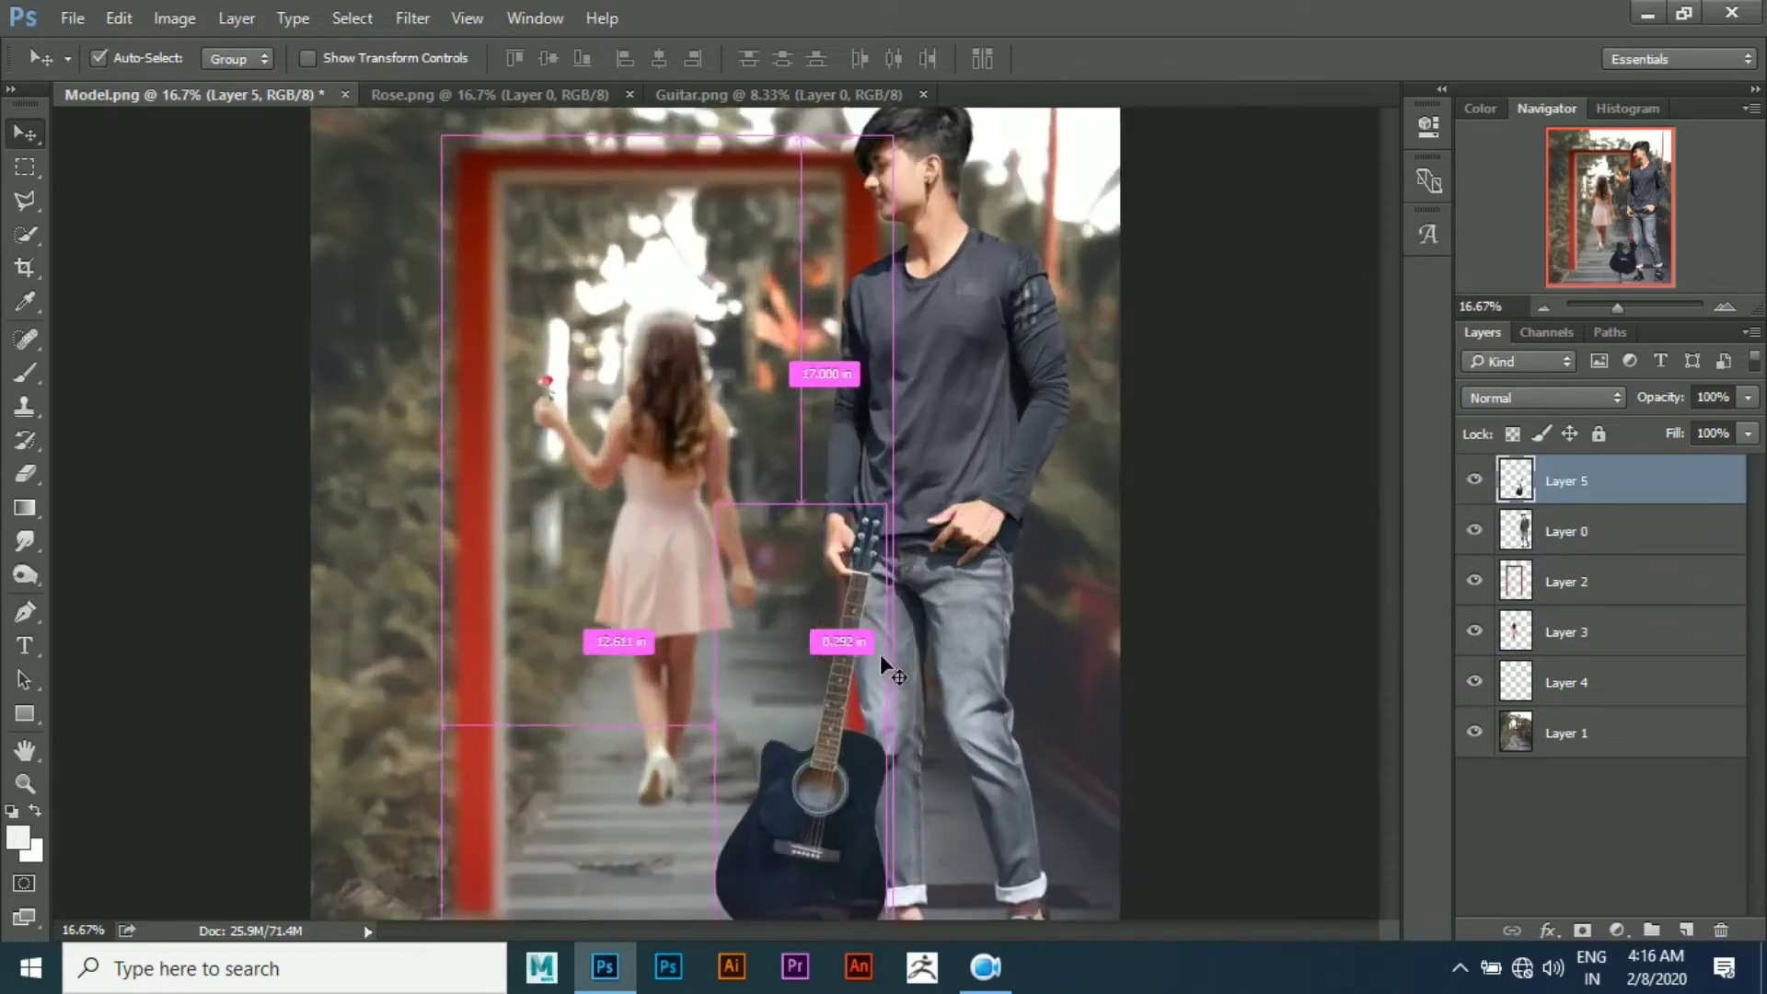
{"action": "key", "text": "ctrl+plus"}
{"action": "key", "text": "ctrl+t"}
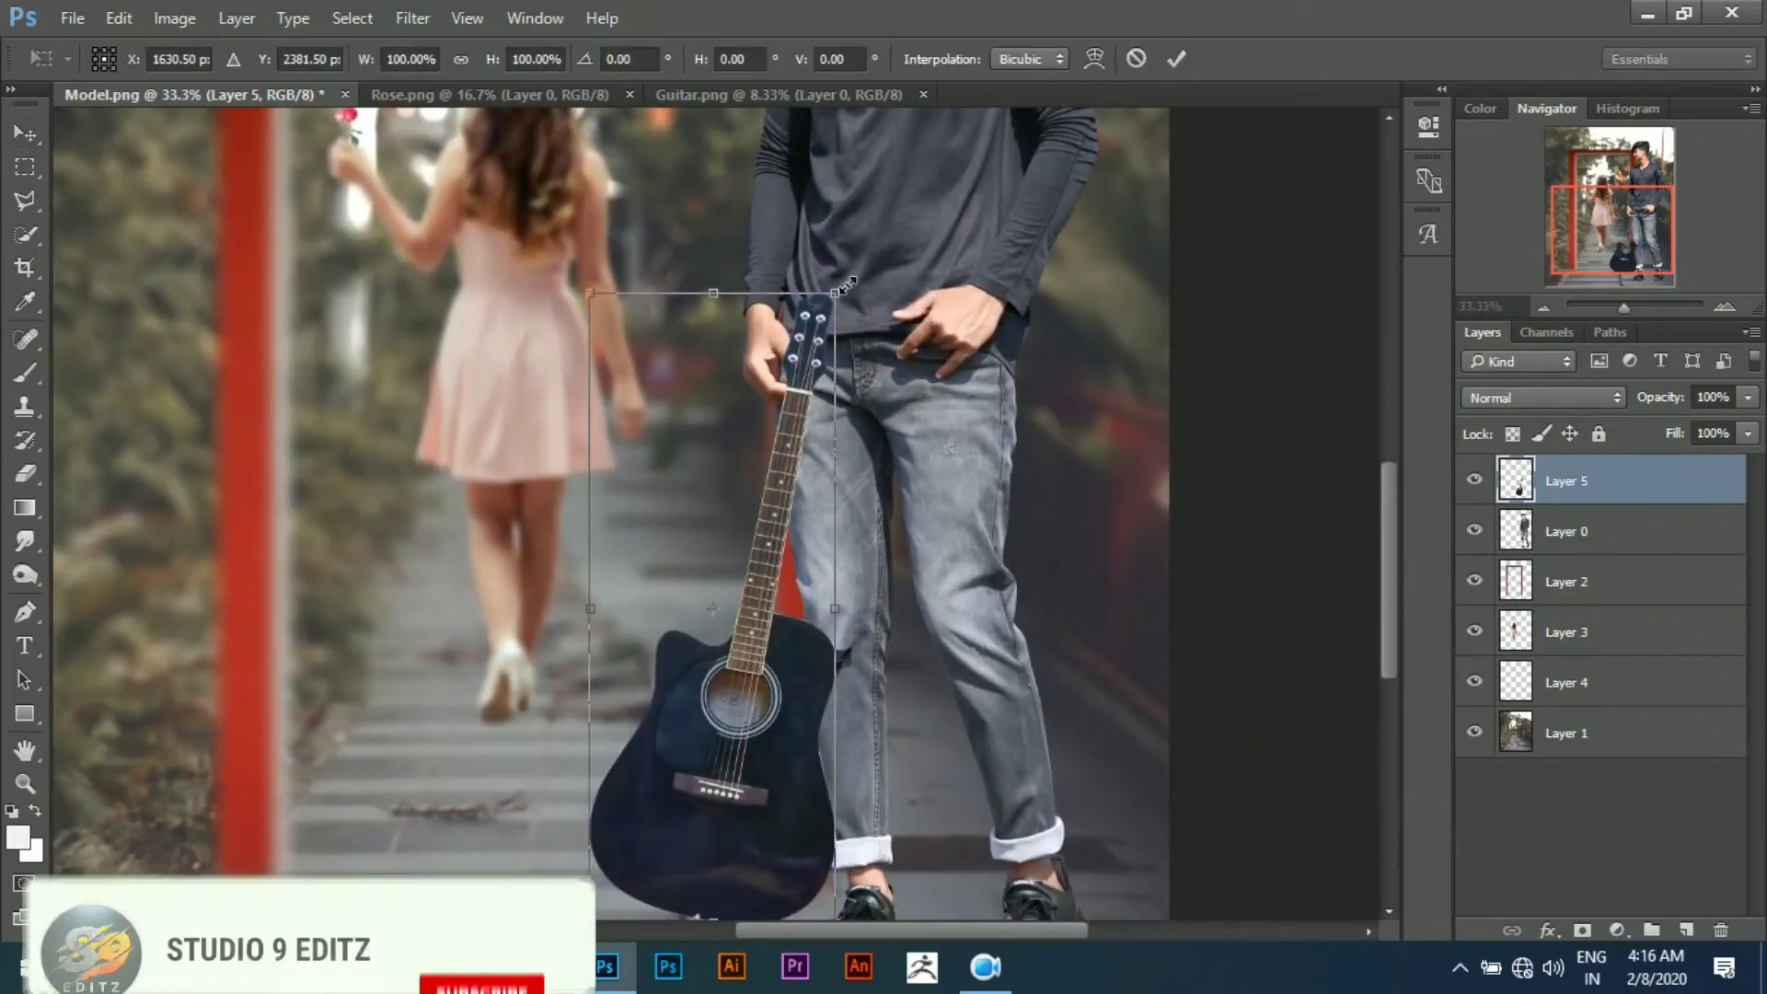
{"action": "left_click_drag", "start_coordinate": [828, 470], "coordinate": [809, 412]}
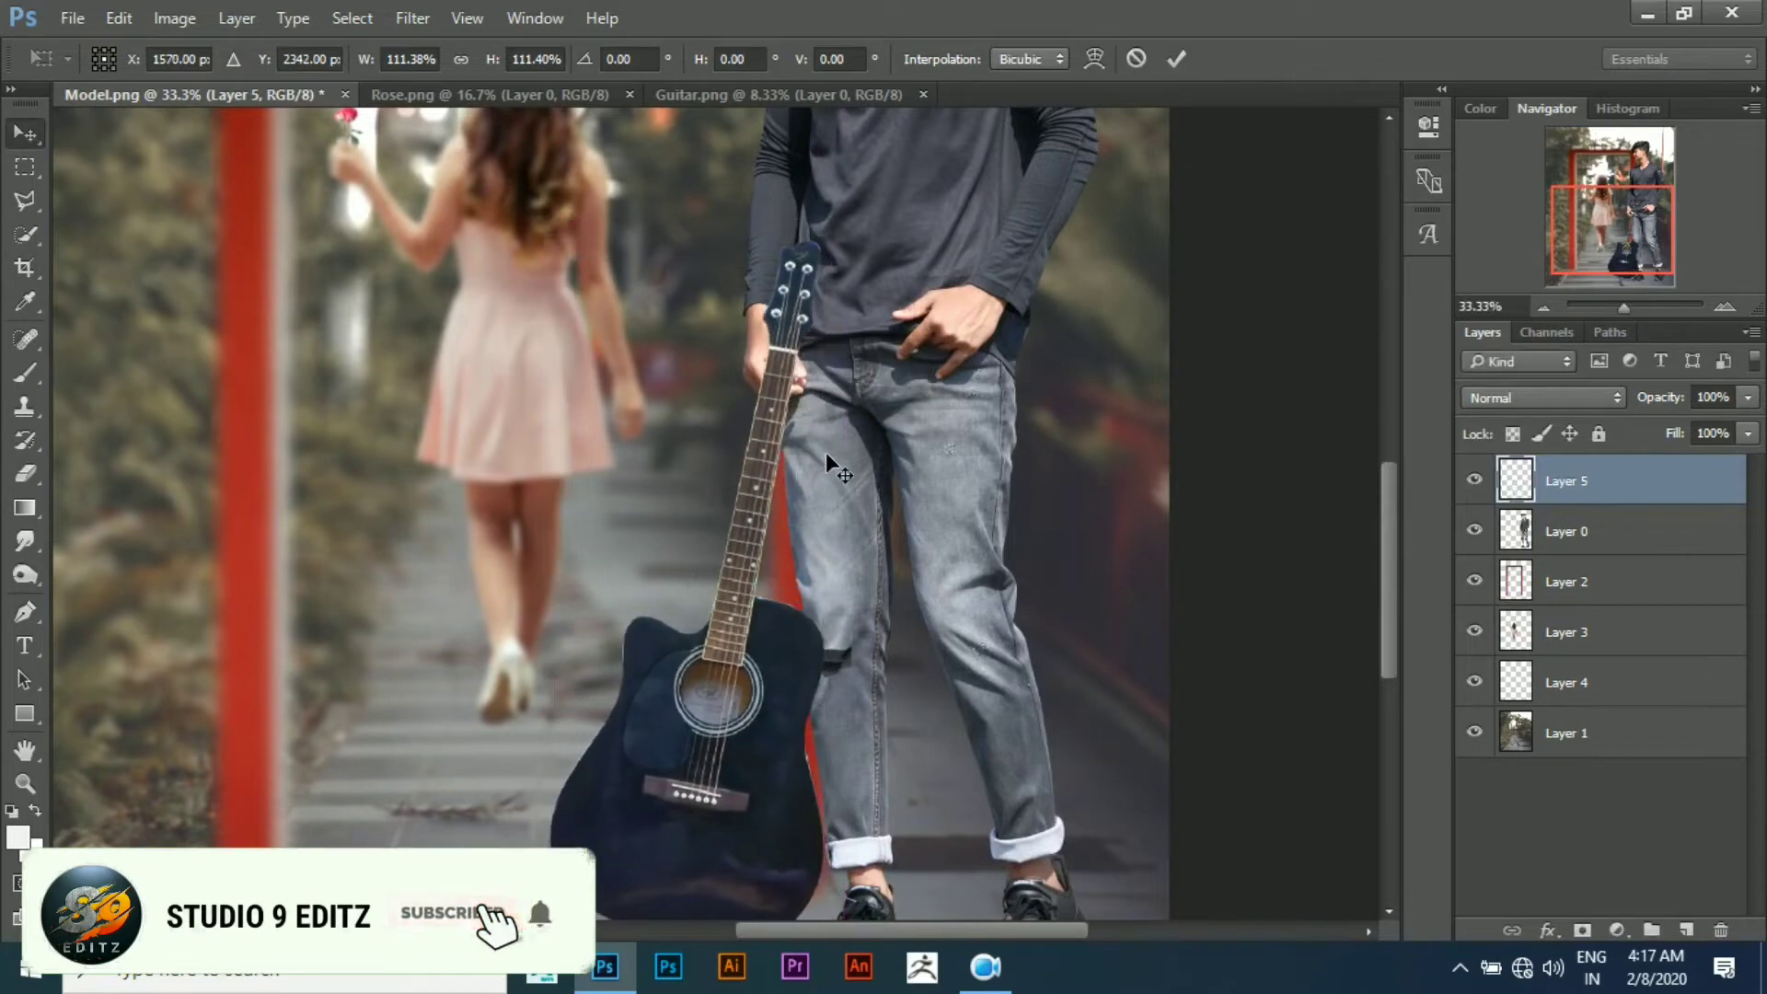
{"action": "key", "text": "Return"}
{"action": "left_click_drag", "start_coordinate": [813, 477], "coordinate": [777, 432]}
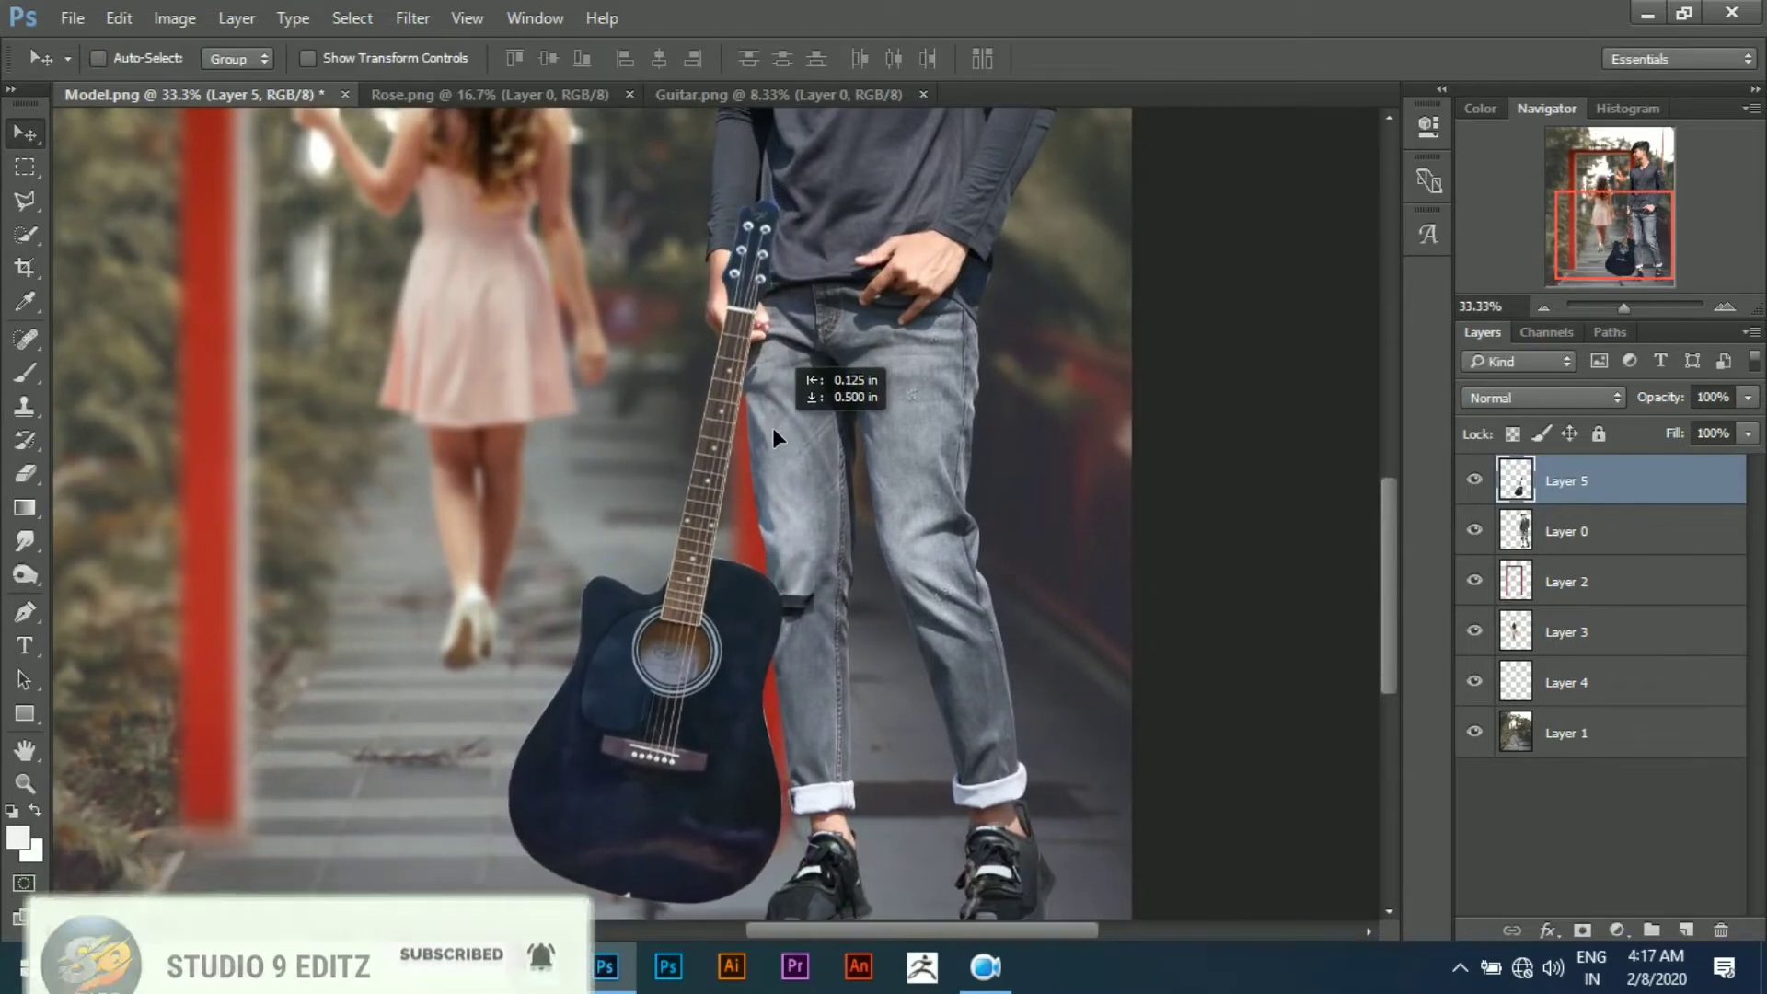
{"action": "key", "text": "ctrl+plus"}
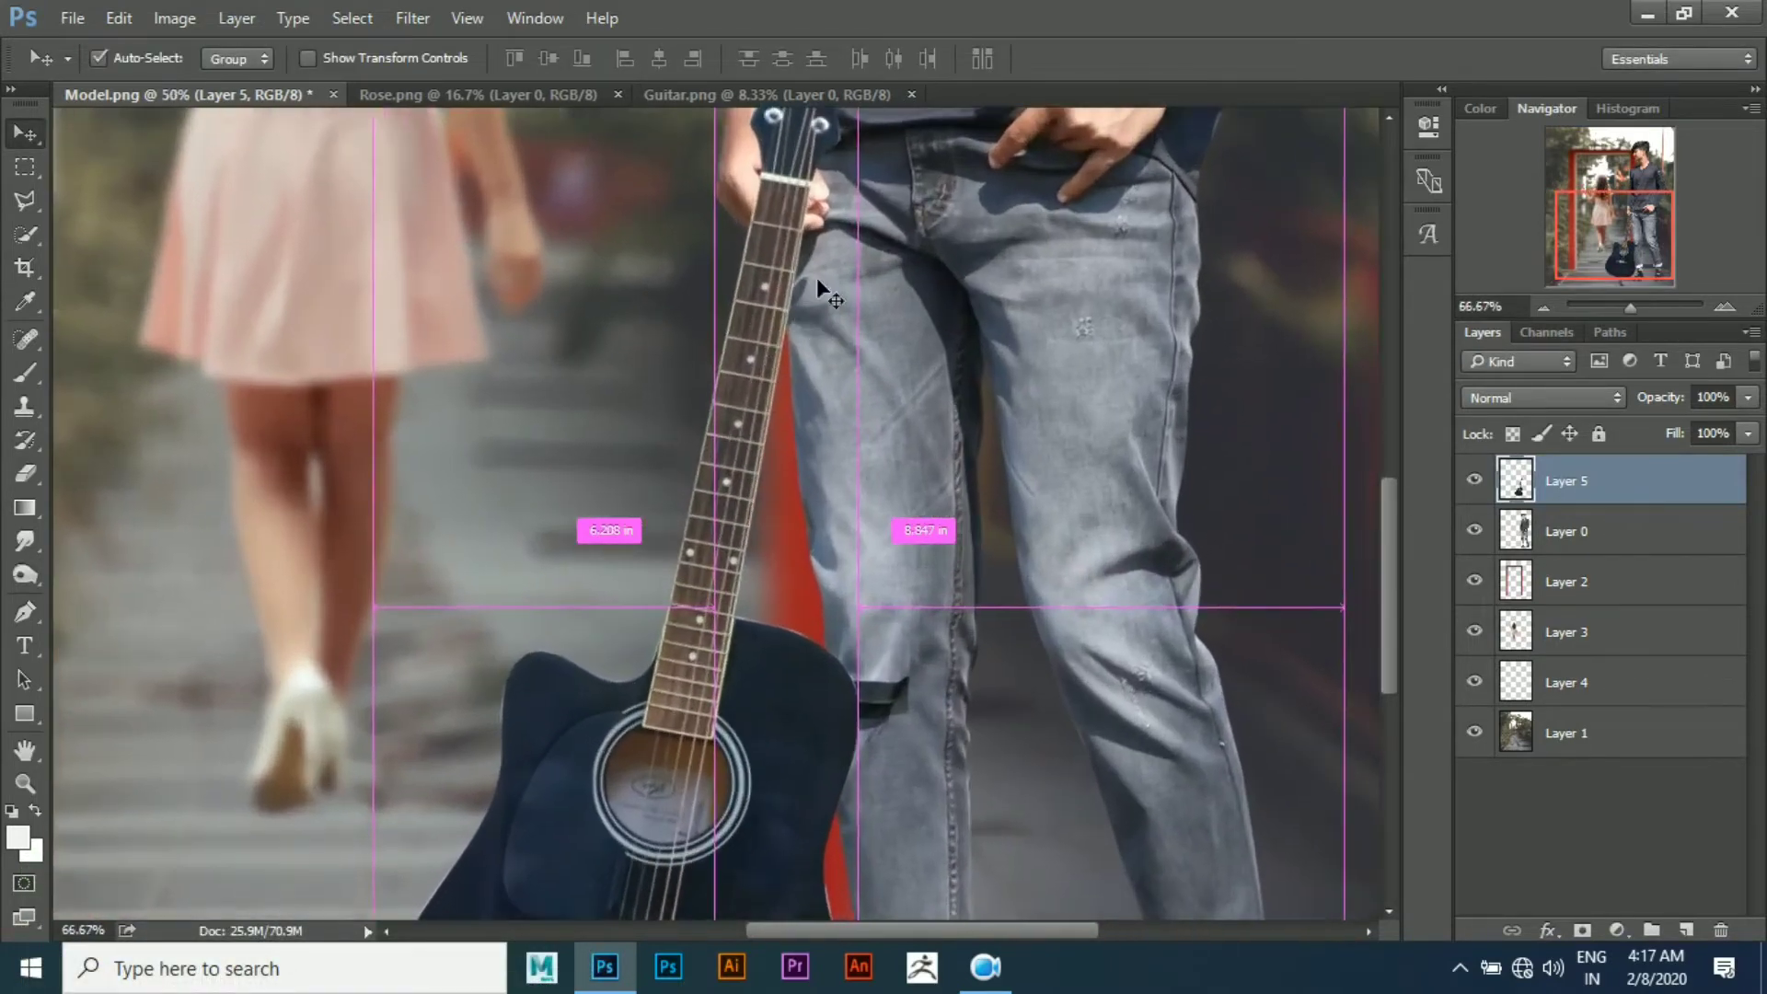
{"action": "key", "text": "ctrl+plus"}
{"action": "key", "text": "ctrl+plus"}
{"action": "key", "text": "ctrl+plus"}
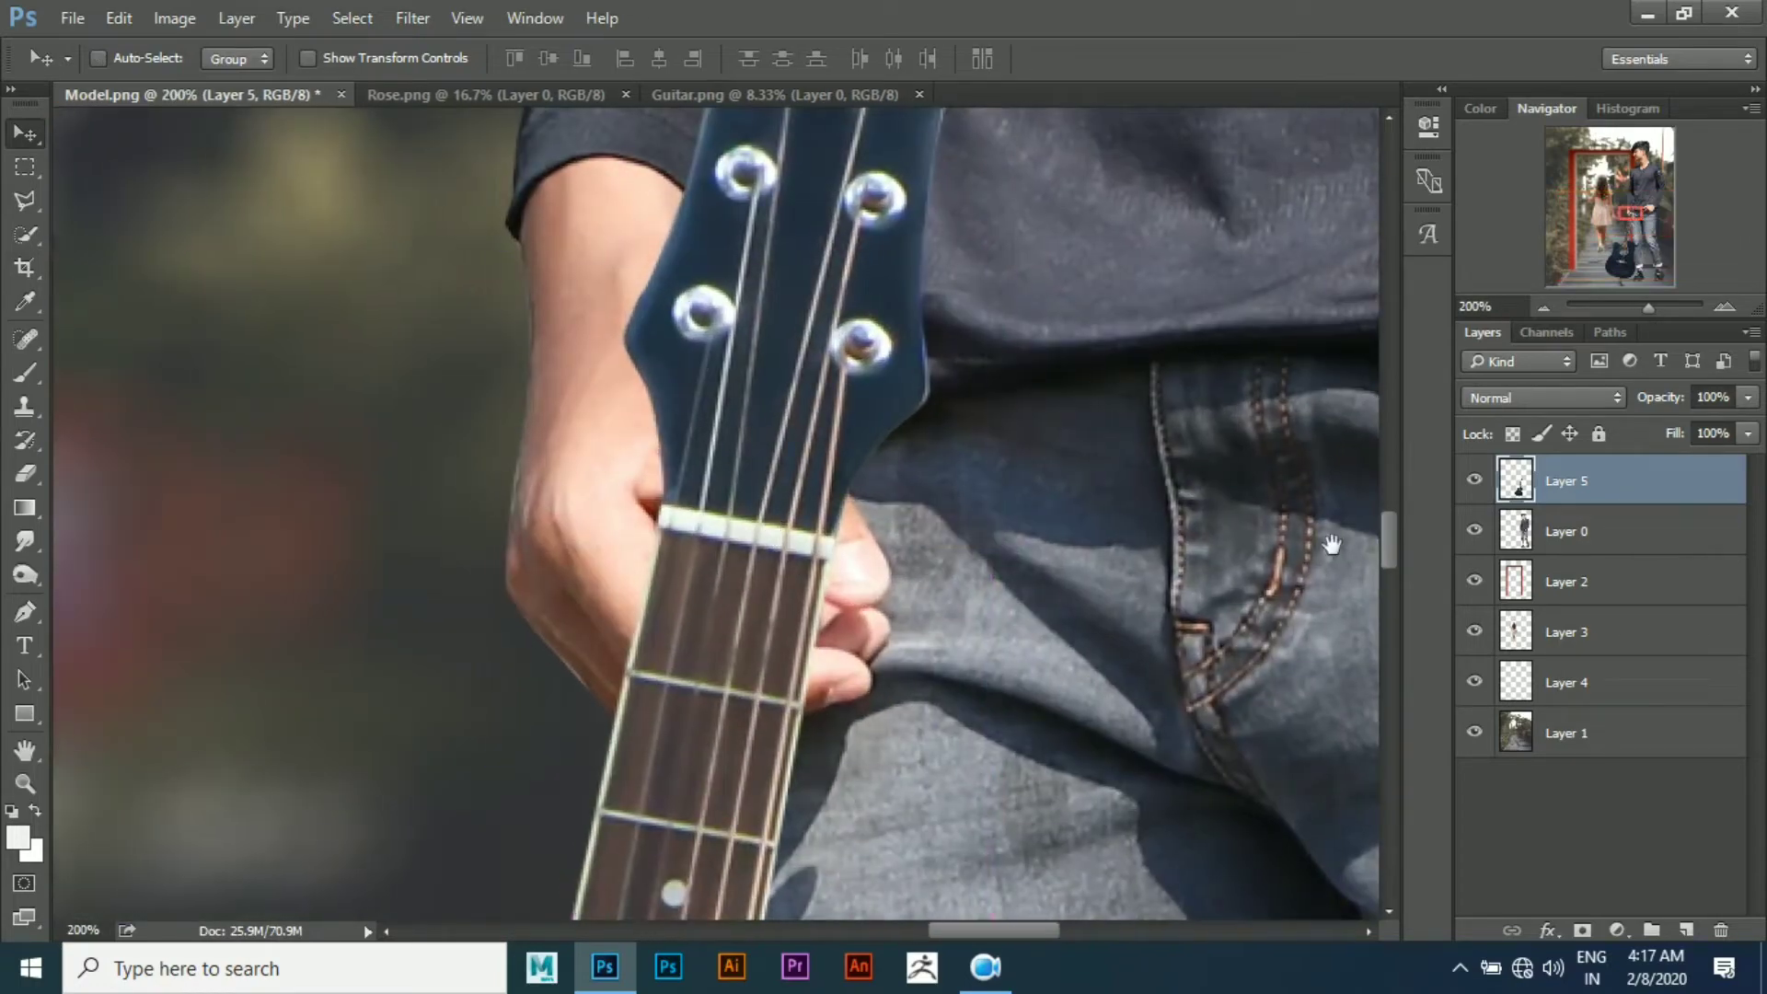
{"action": "key", "text": "ctrl+plus"}
Lower the guitar layer's opacity and nudge it into place over the hand
{"action": "left_click_drag", "start_coordinate": [1602, 408], "coordinate": [1574, 408]}
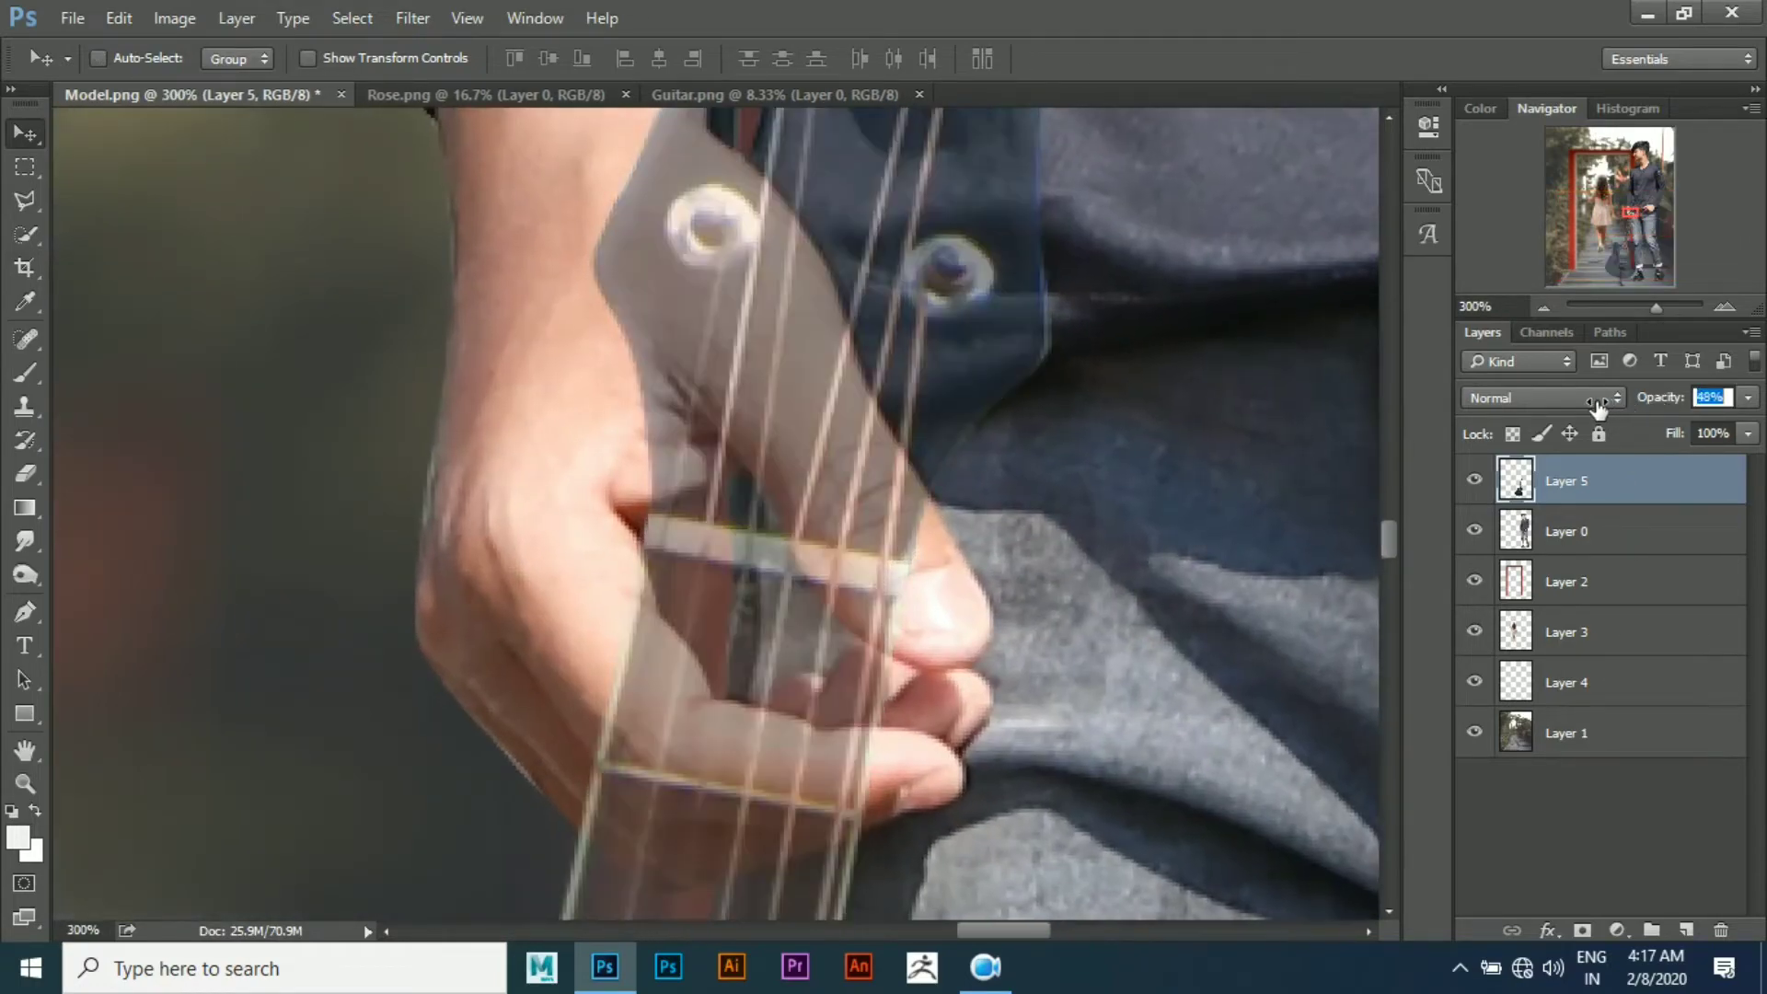
{"action": "left_click_drag", "start_coordinate": [840, 453], "coordinate": [847, 502]}
{"action": "key", "text": "ctrl+minus"}
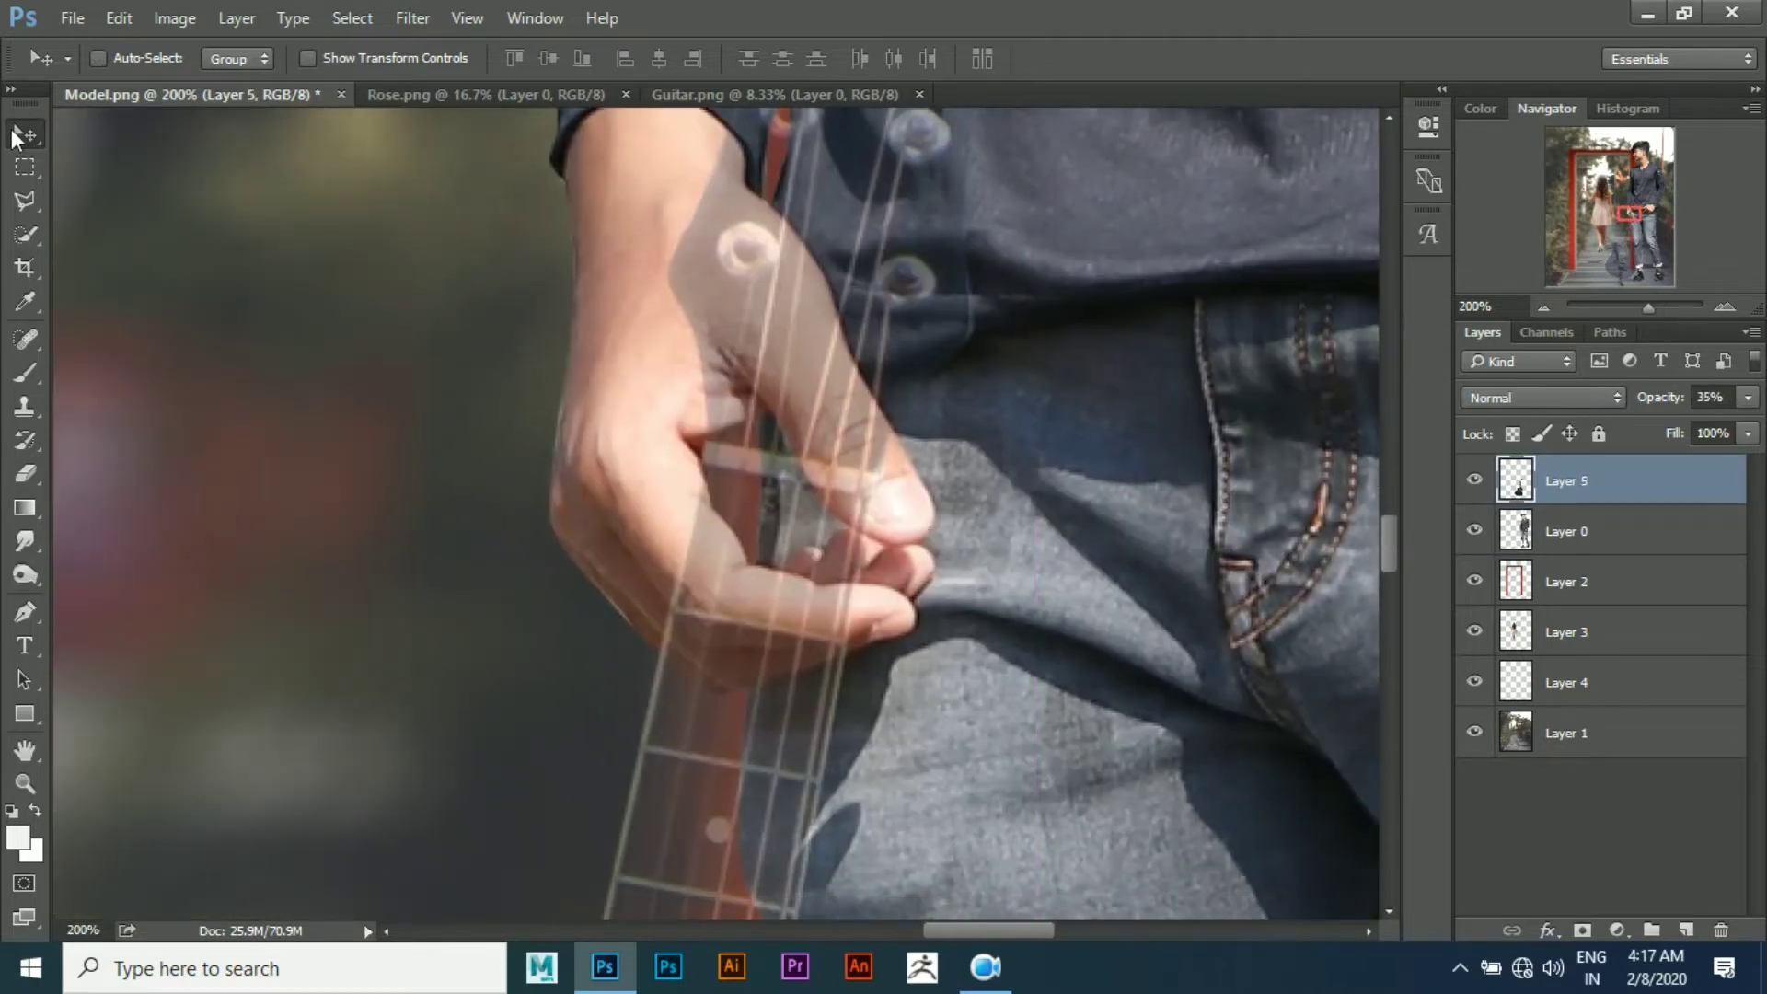
{"action": "left_click_drag", "start_coordinate": [797, 445], "coordinate": [781, 451]}
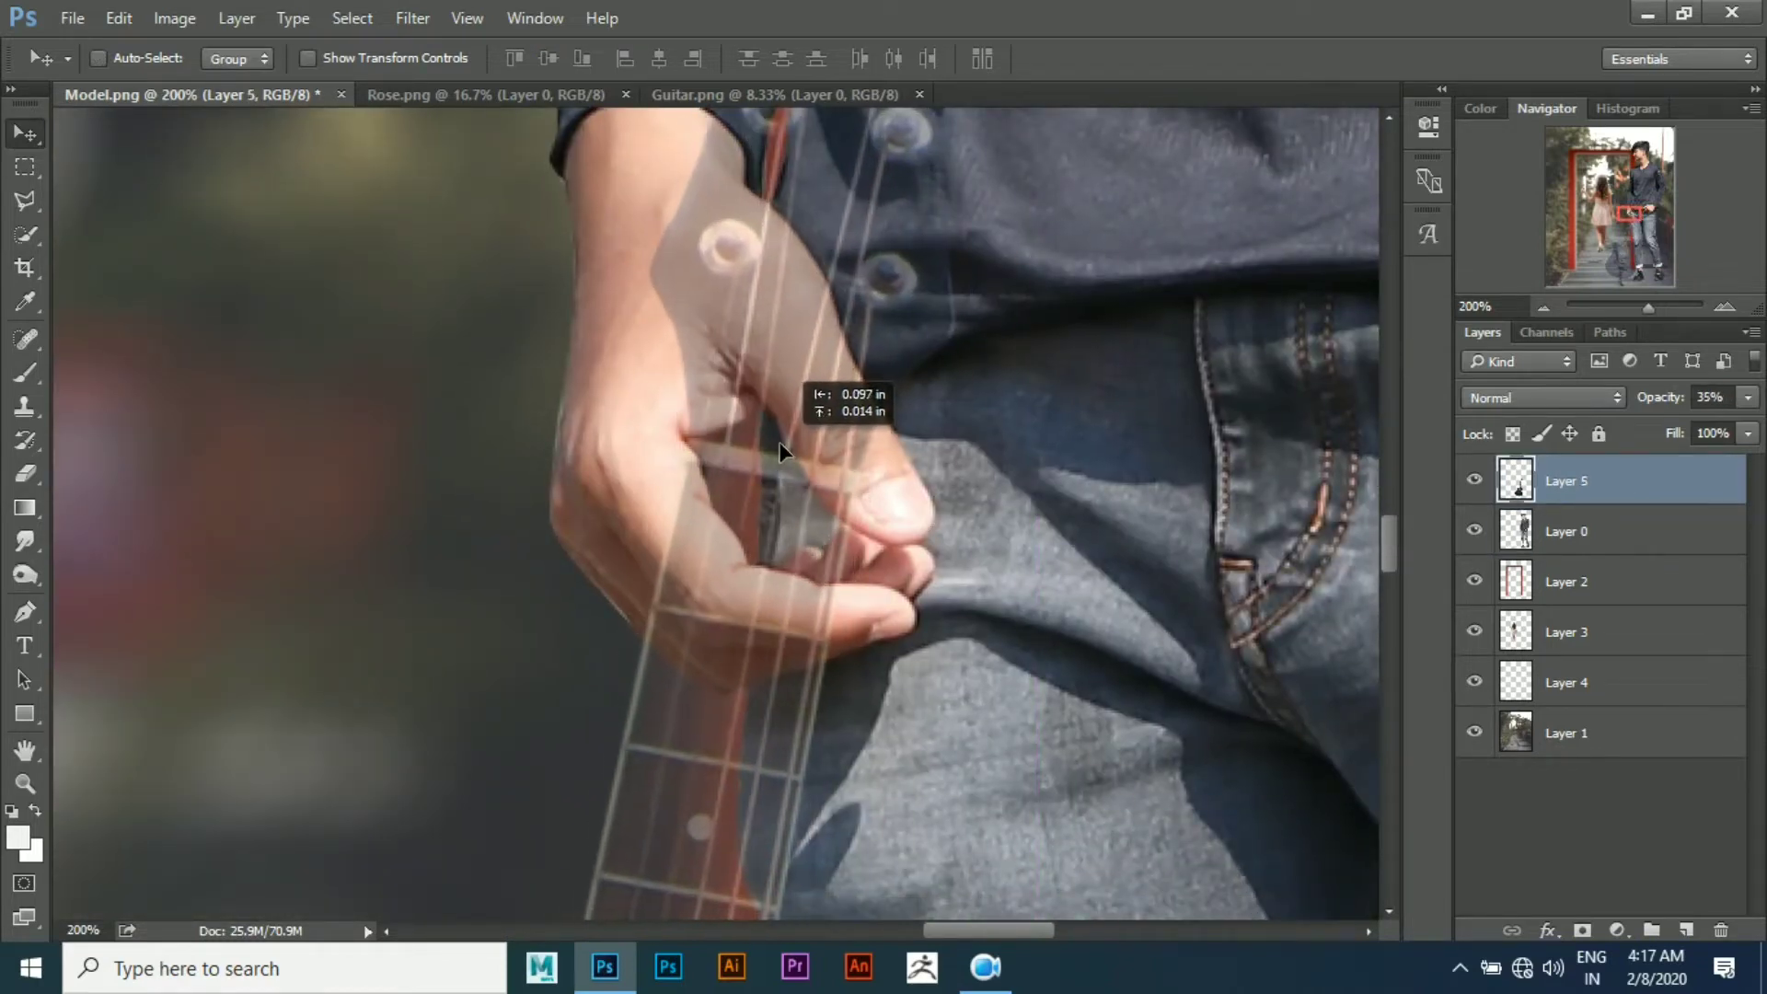
{"action": "key", "text": "ctrl+plus"}
{"action": "key", "text": "ctrl+plus"}
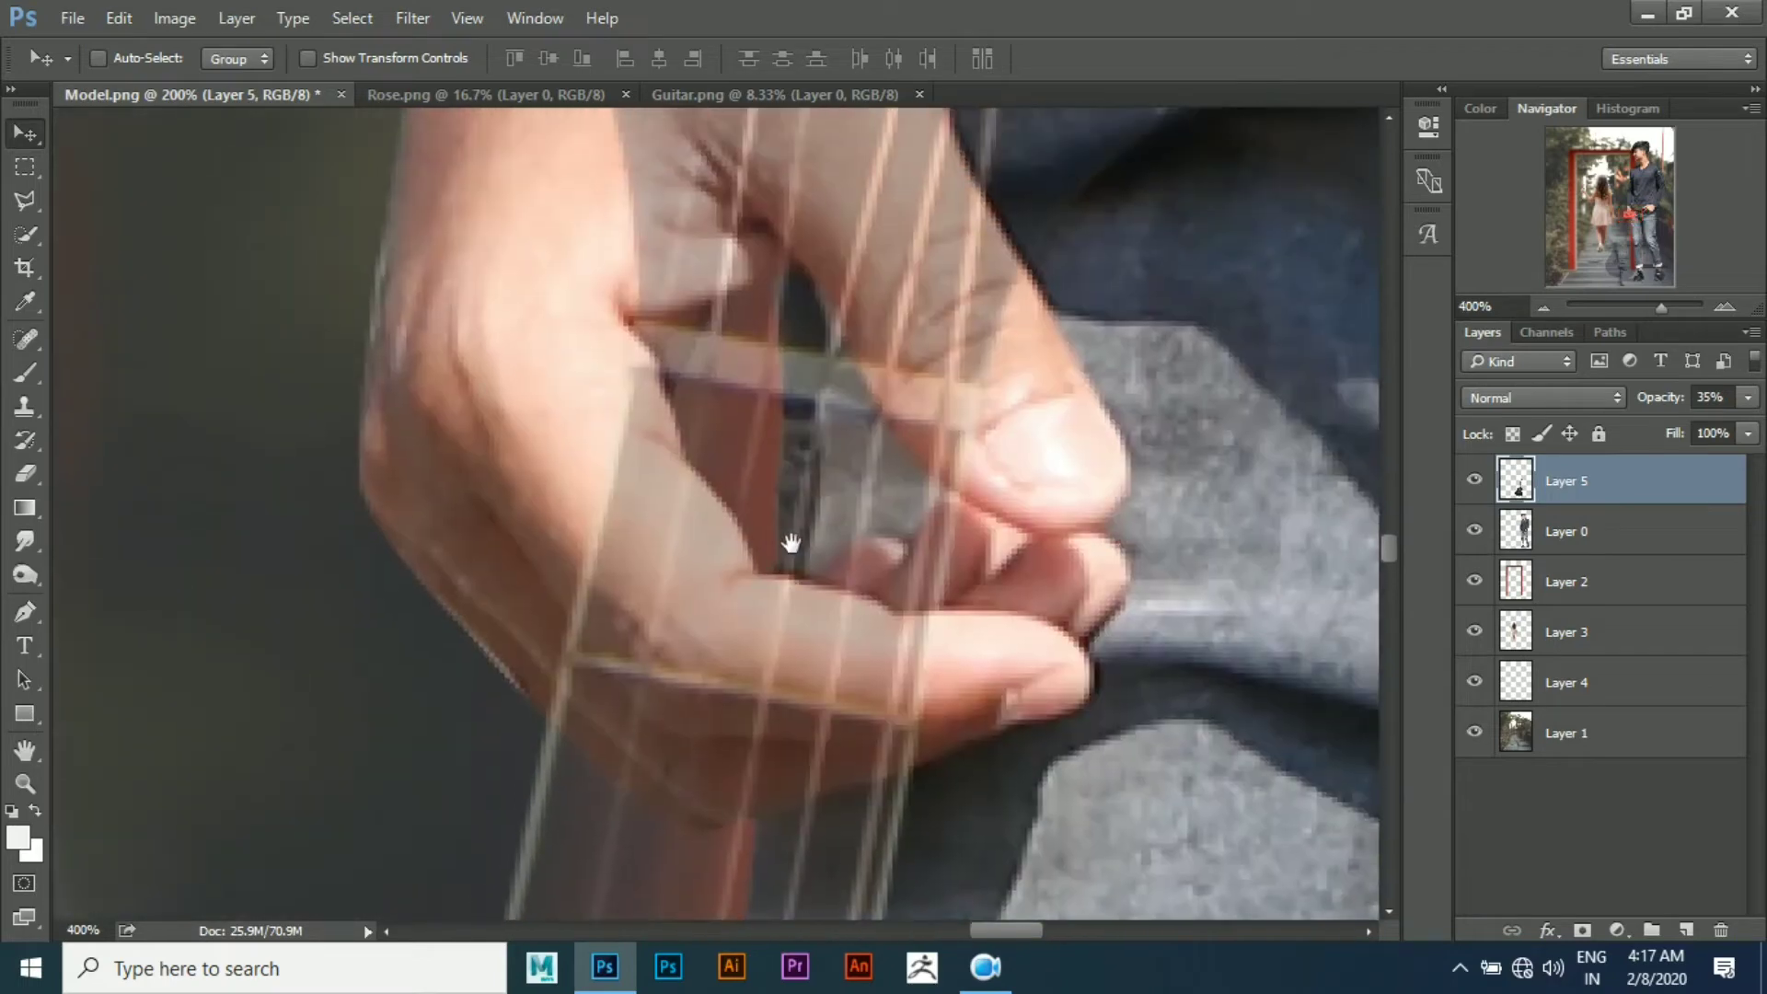
Set up the Eraser with a 32 px brush
{"action": "key", "text": "e"}
{"action": "right_click", "coordinate": [736, 543]}
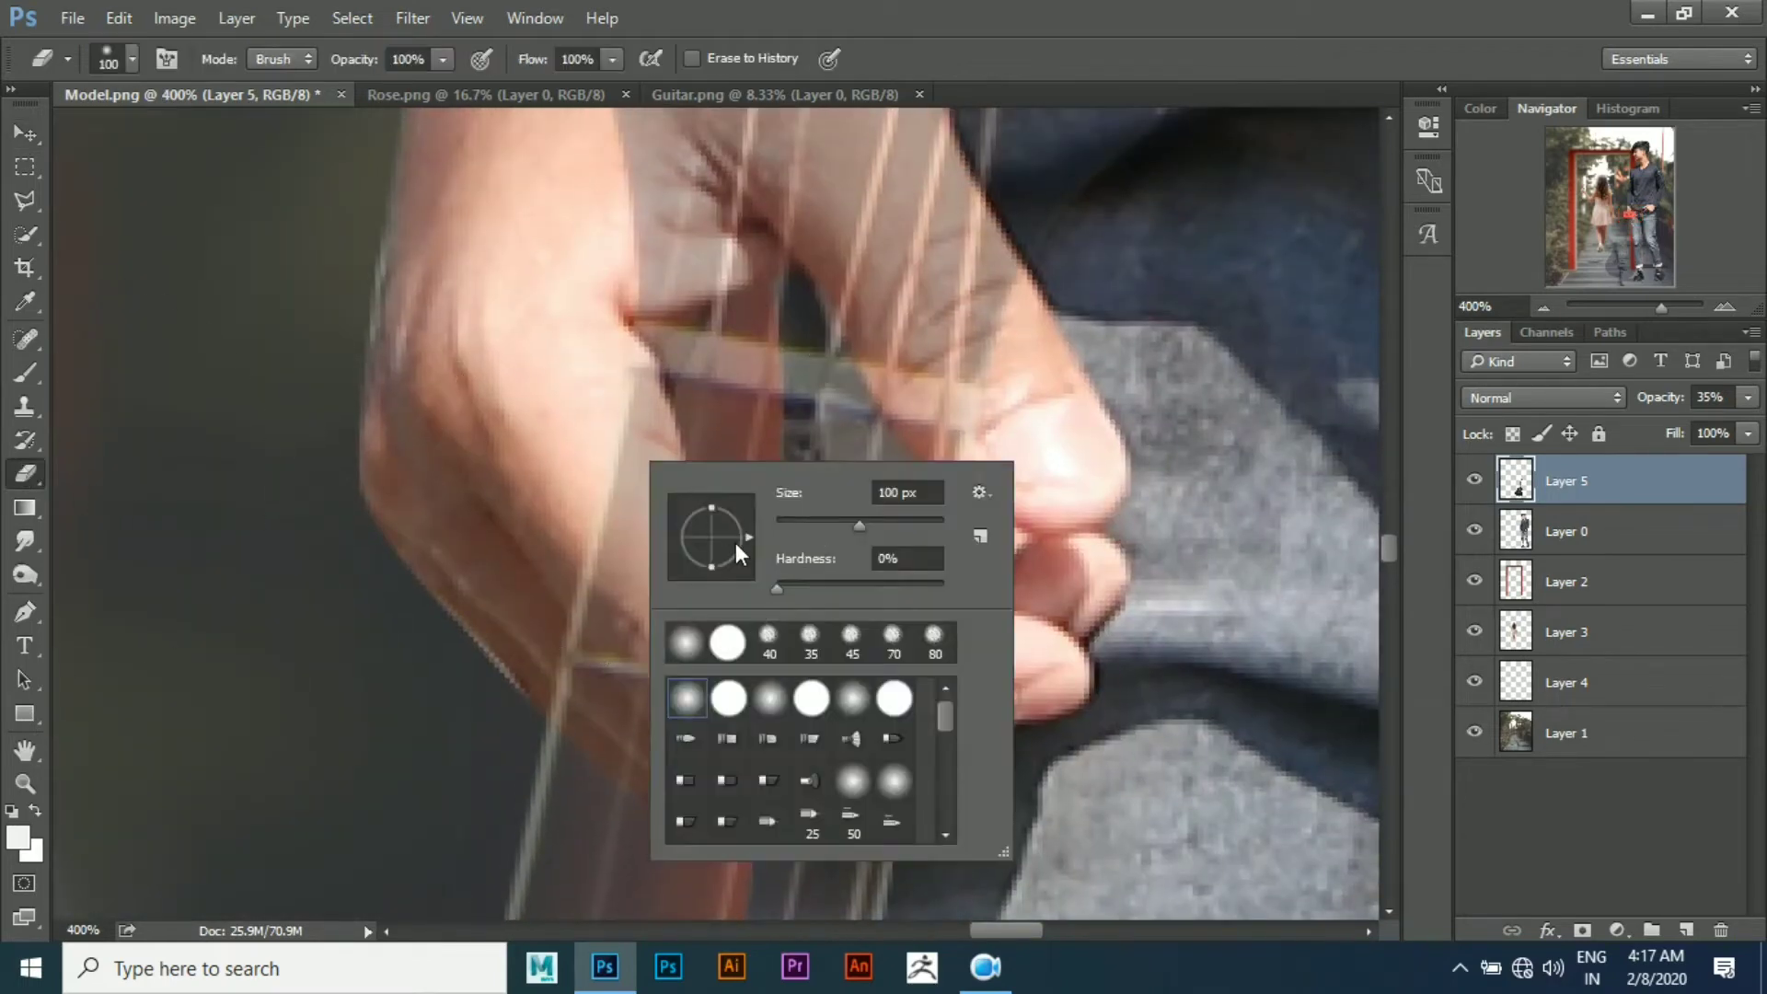
{"action": "double_click", "coordinate": [729, 701]}
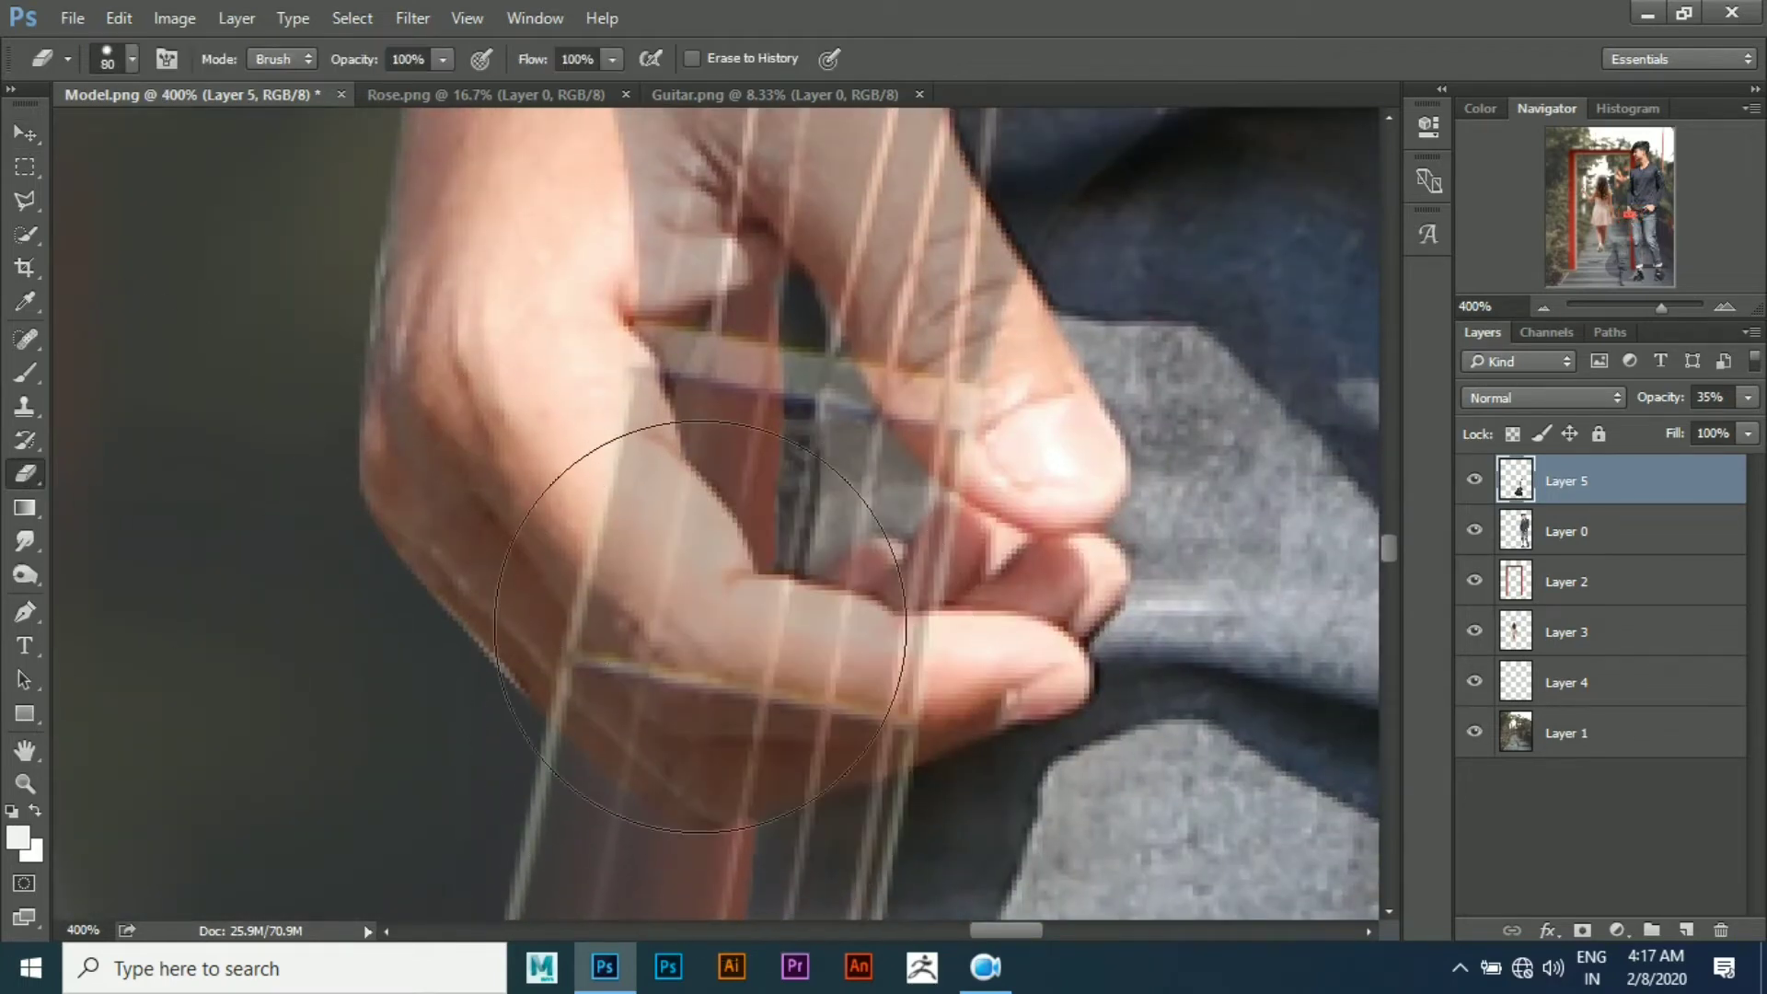
{"action": "left_click", "coordinate": [133, 59]}
{"action": "left_click_drag", "start_coordinate": [184, 138], "coordinate": [169, 140]}
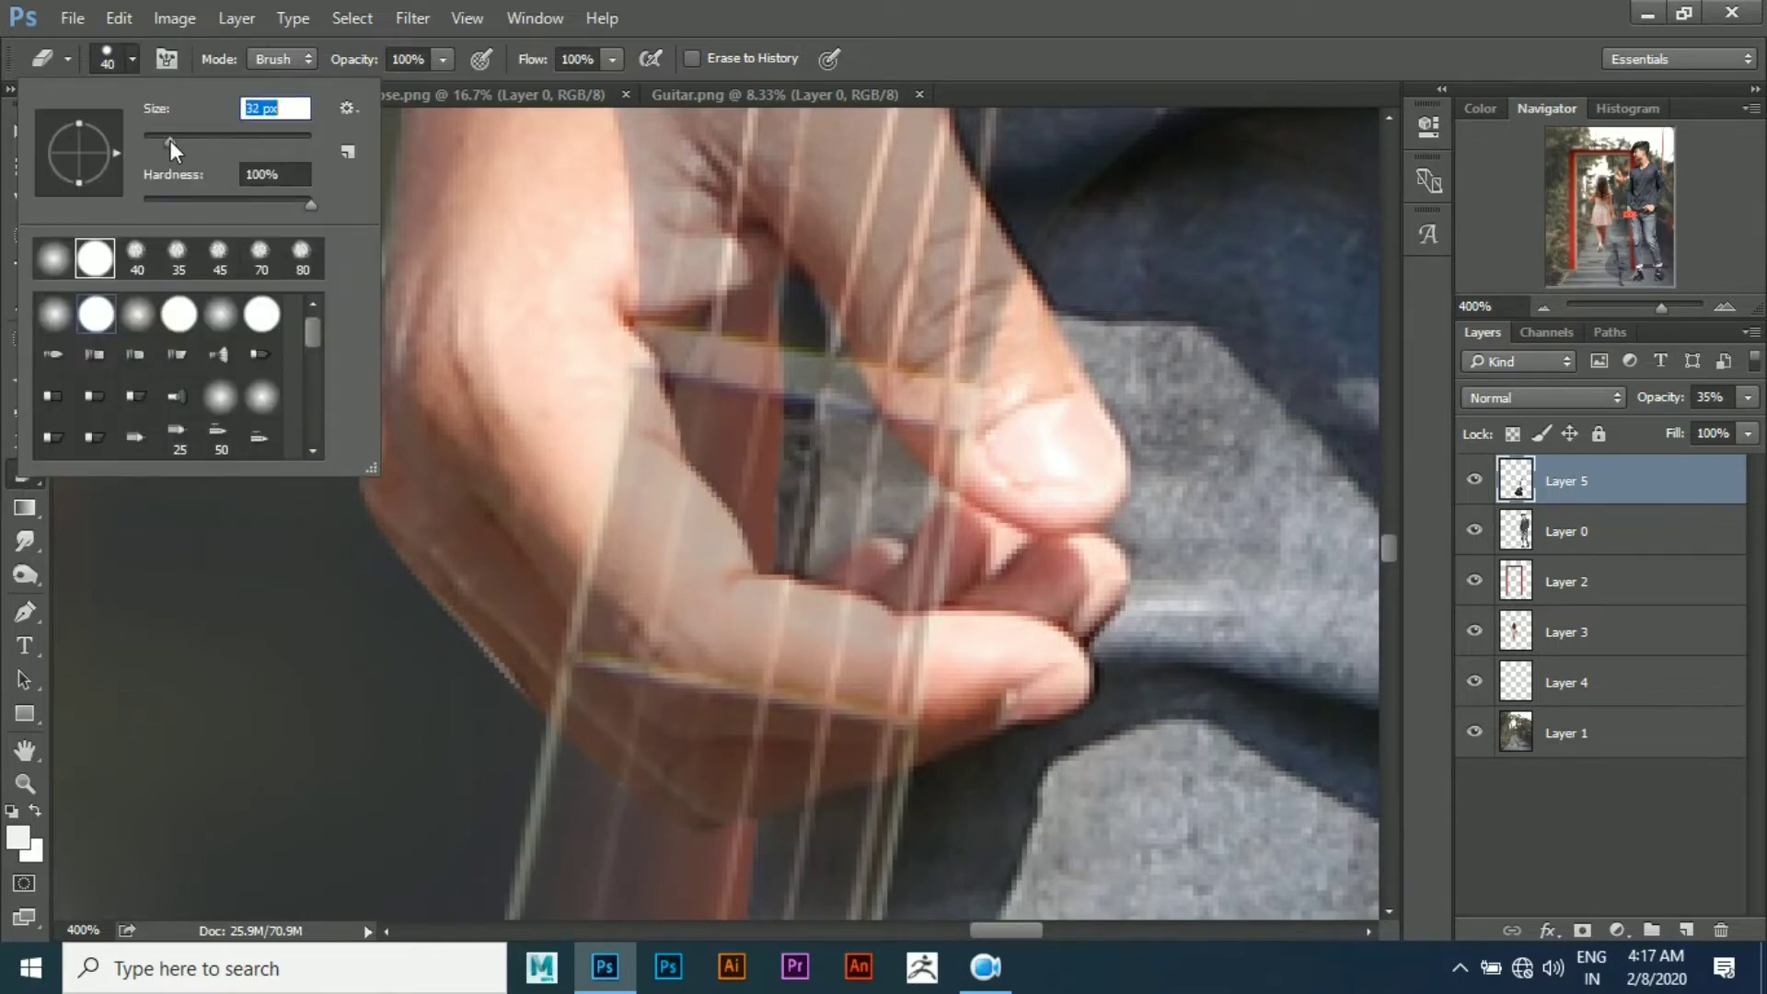
{"action": "left_click", "coordinate": [493, 467]}
Erase the guitar neck over the man's fingers and restore the layer to 100% opacity
{"action": "left_click_drag", "start_coordinate": [590, 434], "coordinate": [596, 487]}
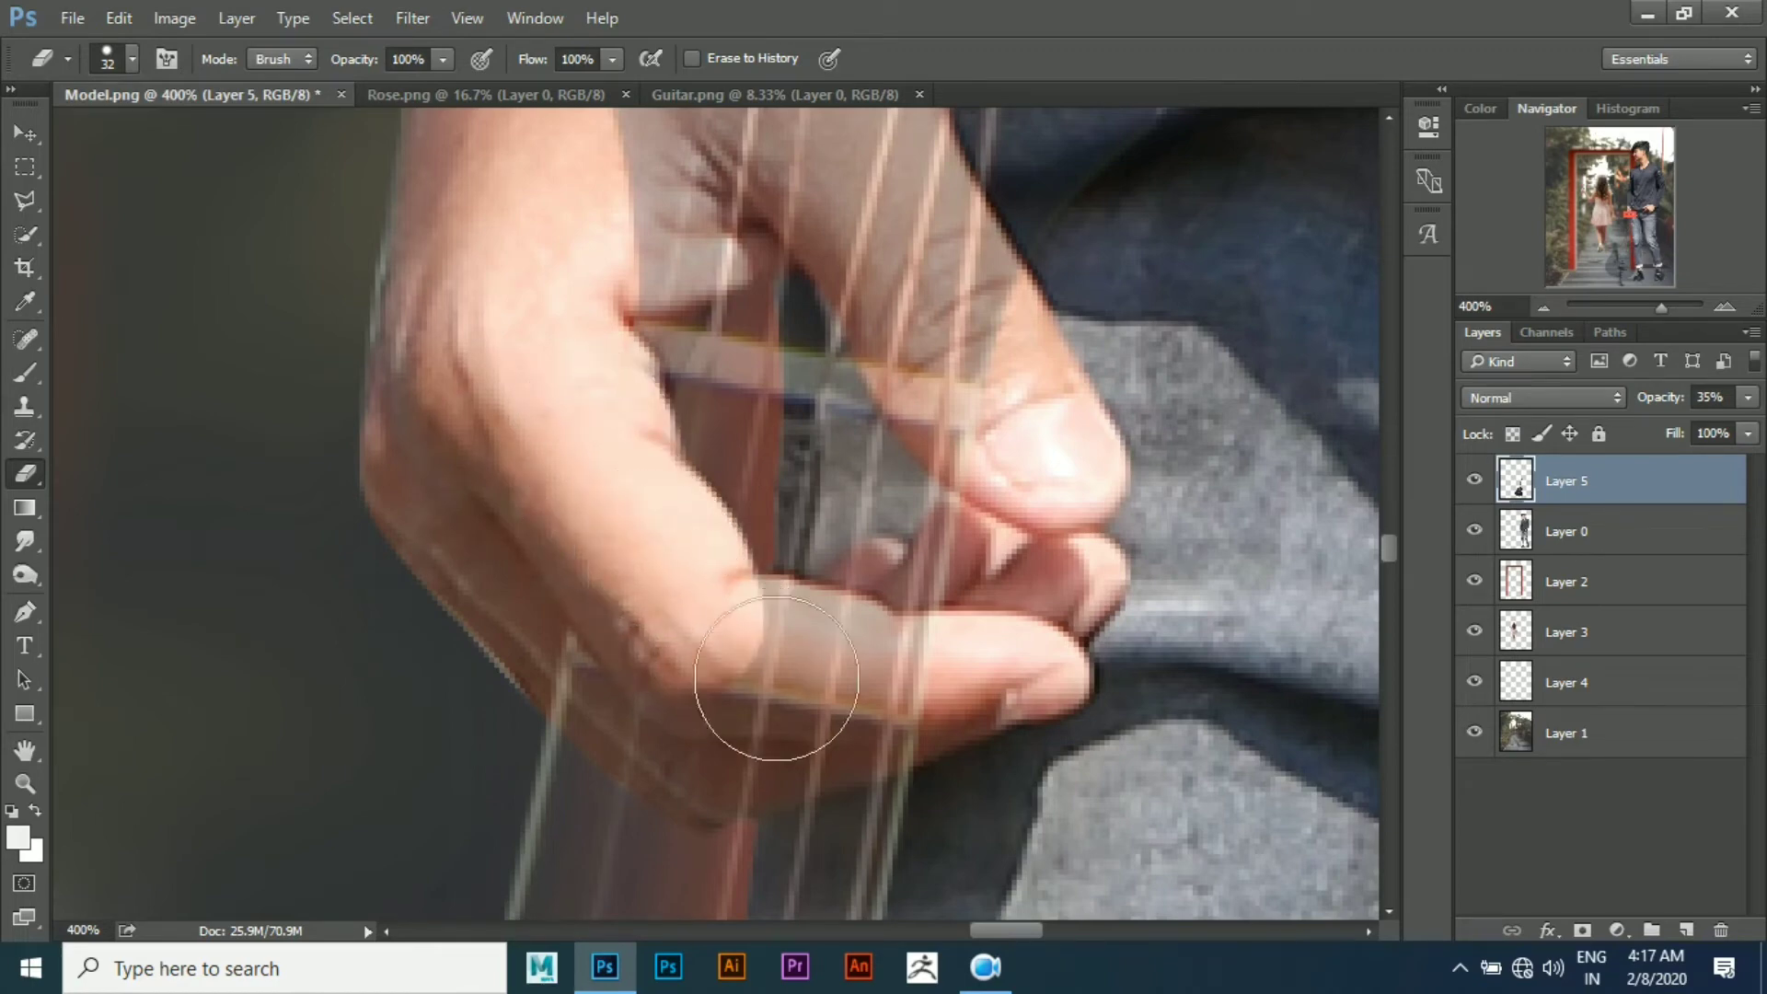
{"action": "left_click_drag", "start_coordinate": [776, 678], "coordinate": [836, 673]}
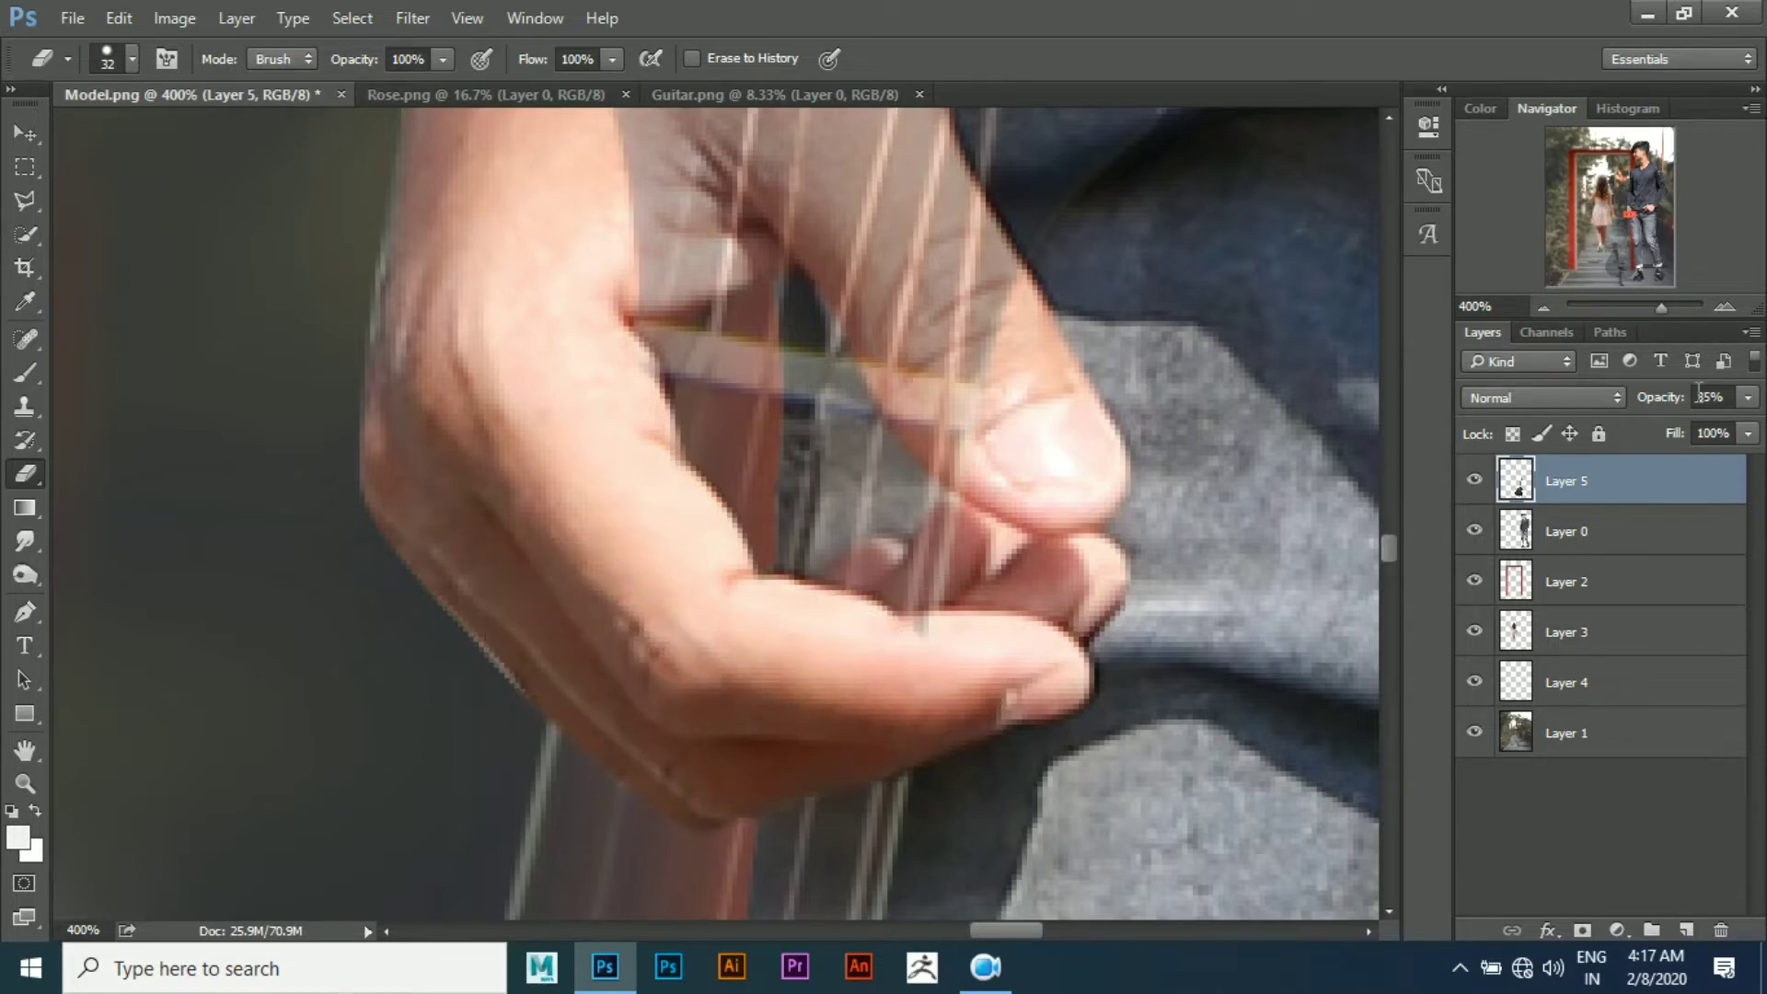
{"action": "left_click_drag", "start_coordinate": [1748, 432], "coordinate": [1753, 411]}
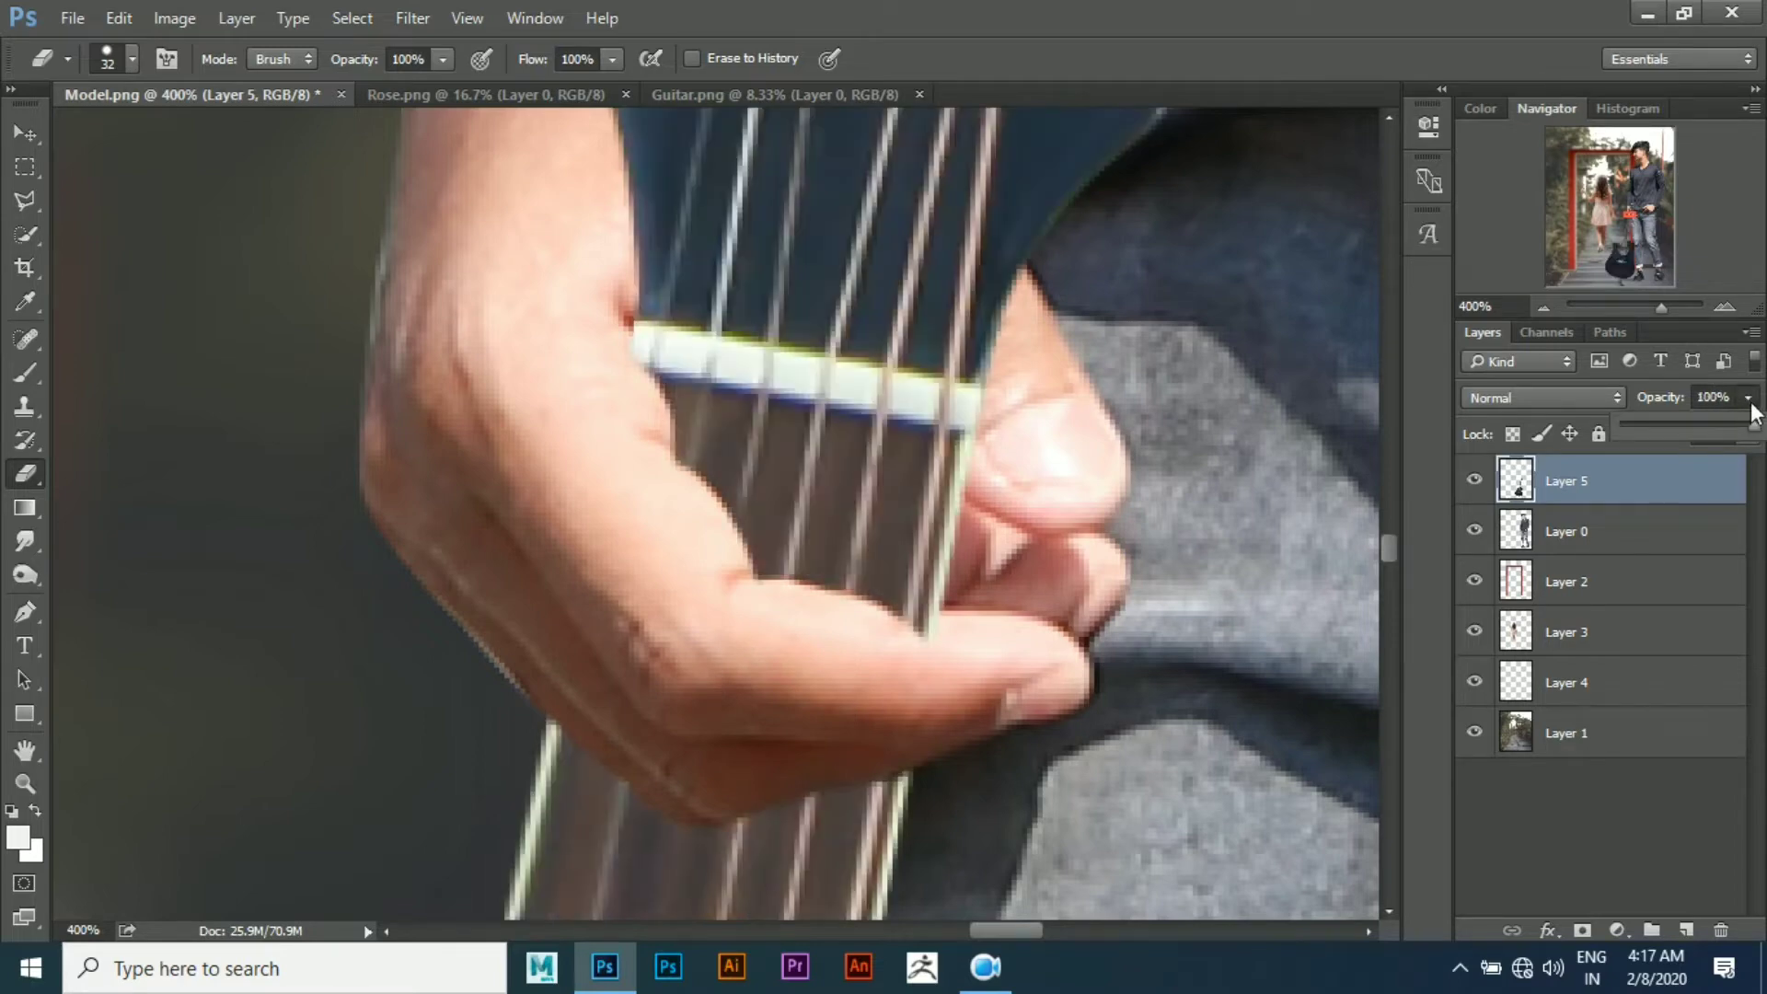
{"action": "key", "text": "ctrl+minus"}
{"action": "key", "text": "v"}
{"action": "key", "text": "ctrl+minus"}
{"action": "key", "text": "ctrl+minus"}
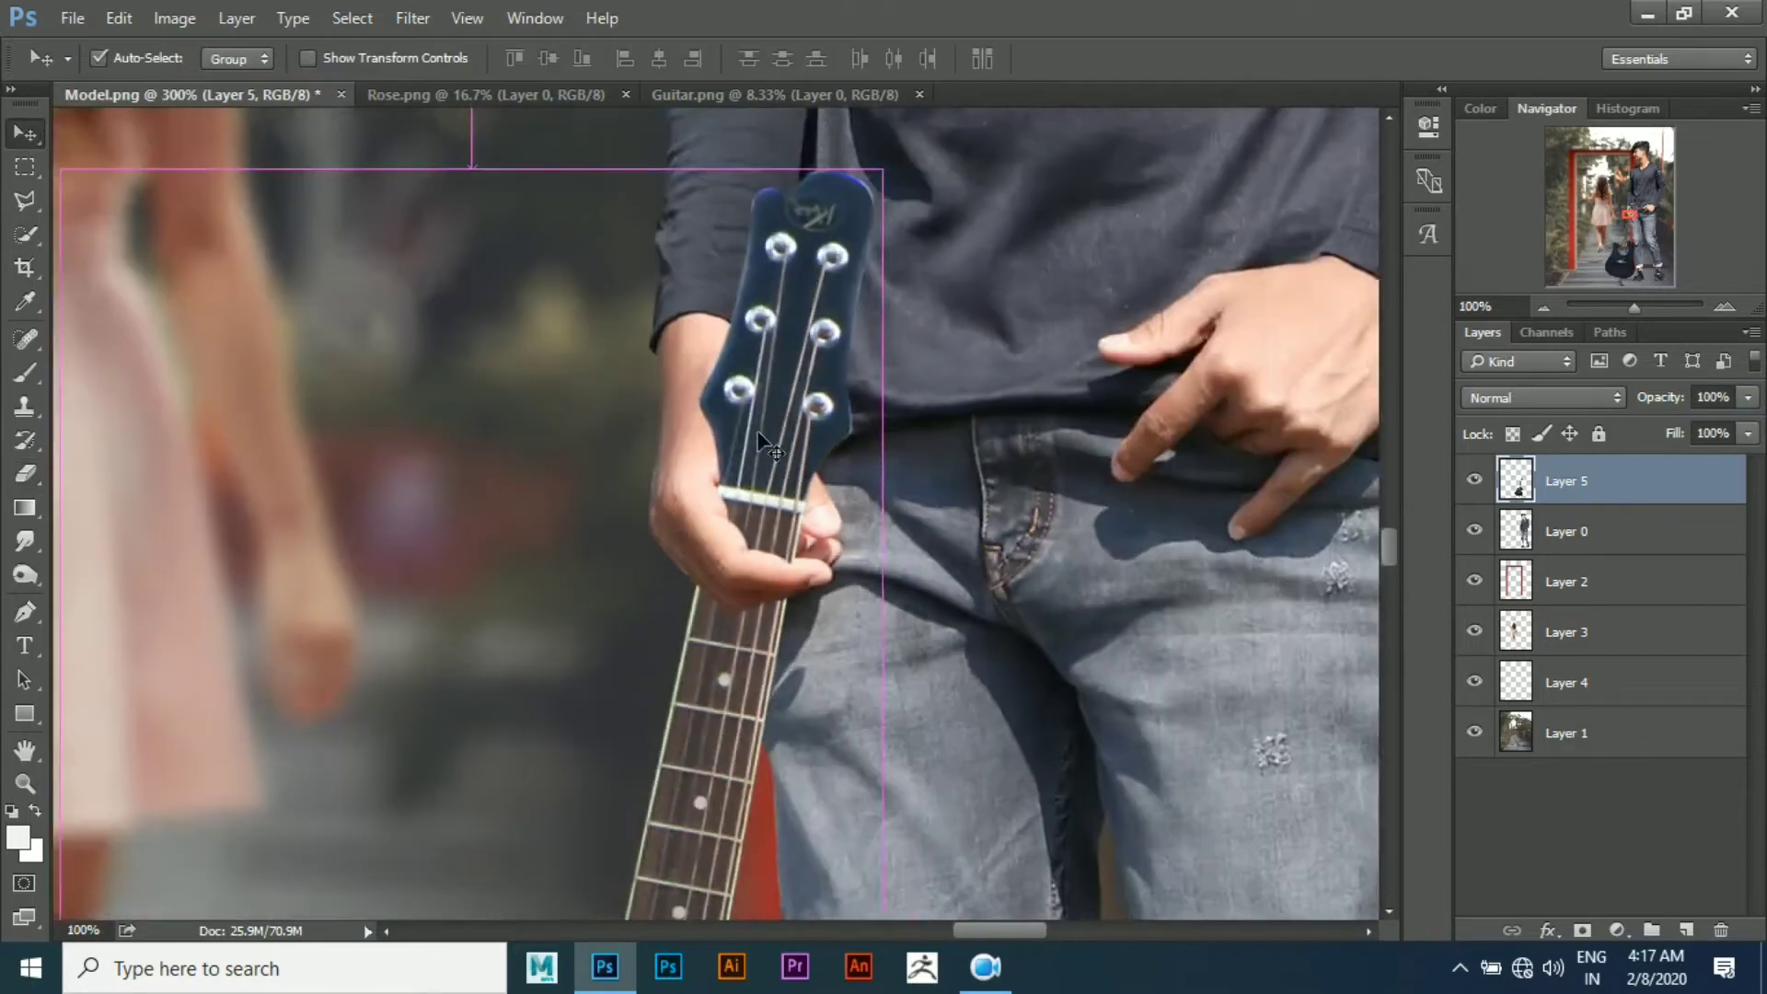
{"action": "key", "text": "ctrl+minus"}
{"action": "key", "text": "ctrl+minus"}
{"action": "key", "text": "ctrl+minus"}
{"action": "key", "text": "ctrl+minus"}
{"action": "key", "text": "ctrl+minus"}
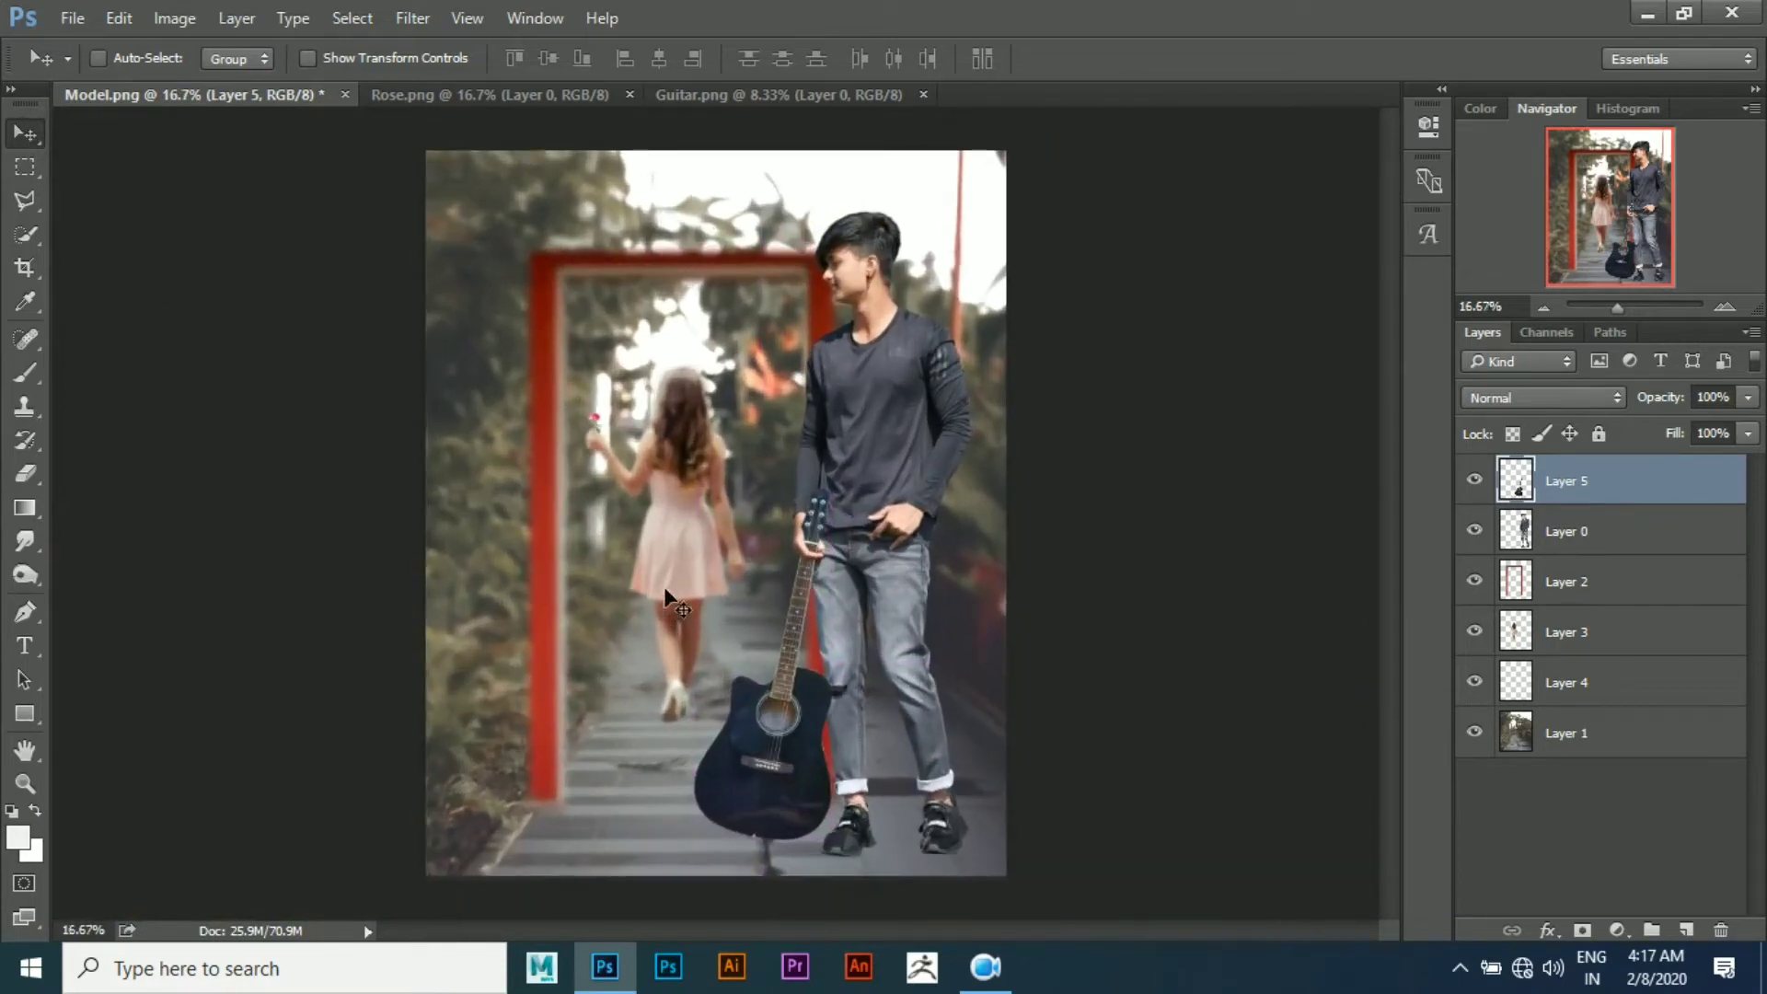
{"action": "key", "text": "ctrl+plus"}
{"action": "key", "text": "ctrl+minus"}
Open Fire.jpg and drag the fire image into the Model.png composite
{"action": "left_click", "coordinate": [72, 19]}
{"action": "left_click", "coordinate": [81, 63]}
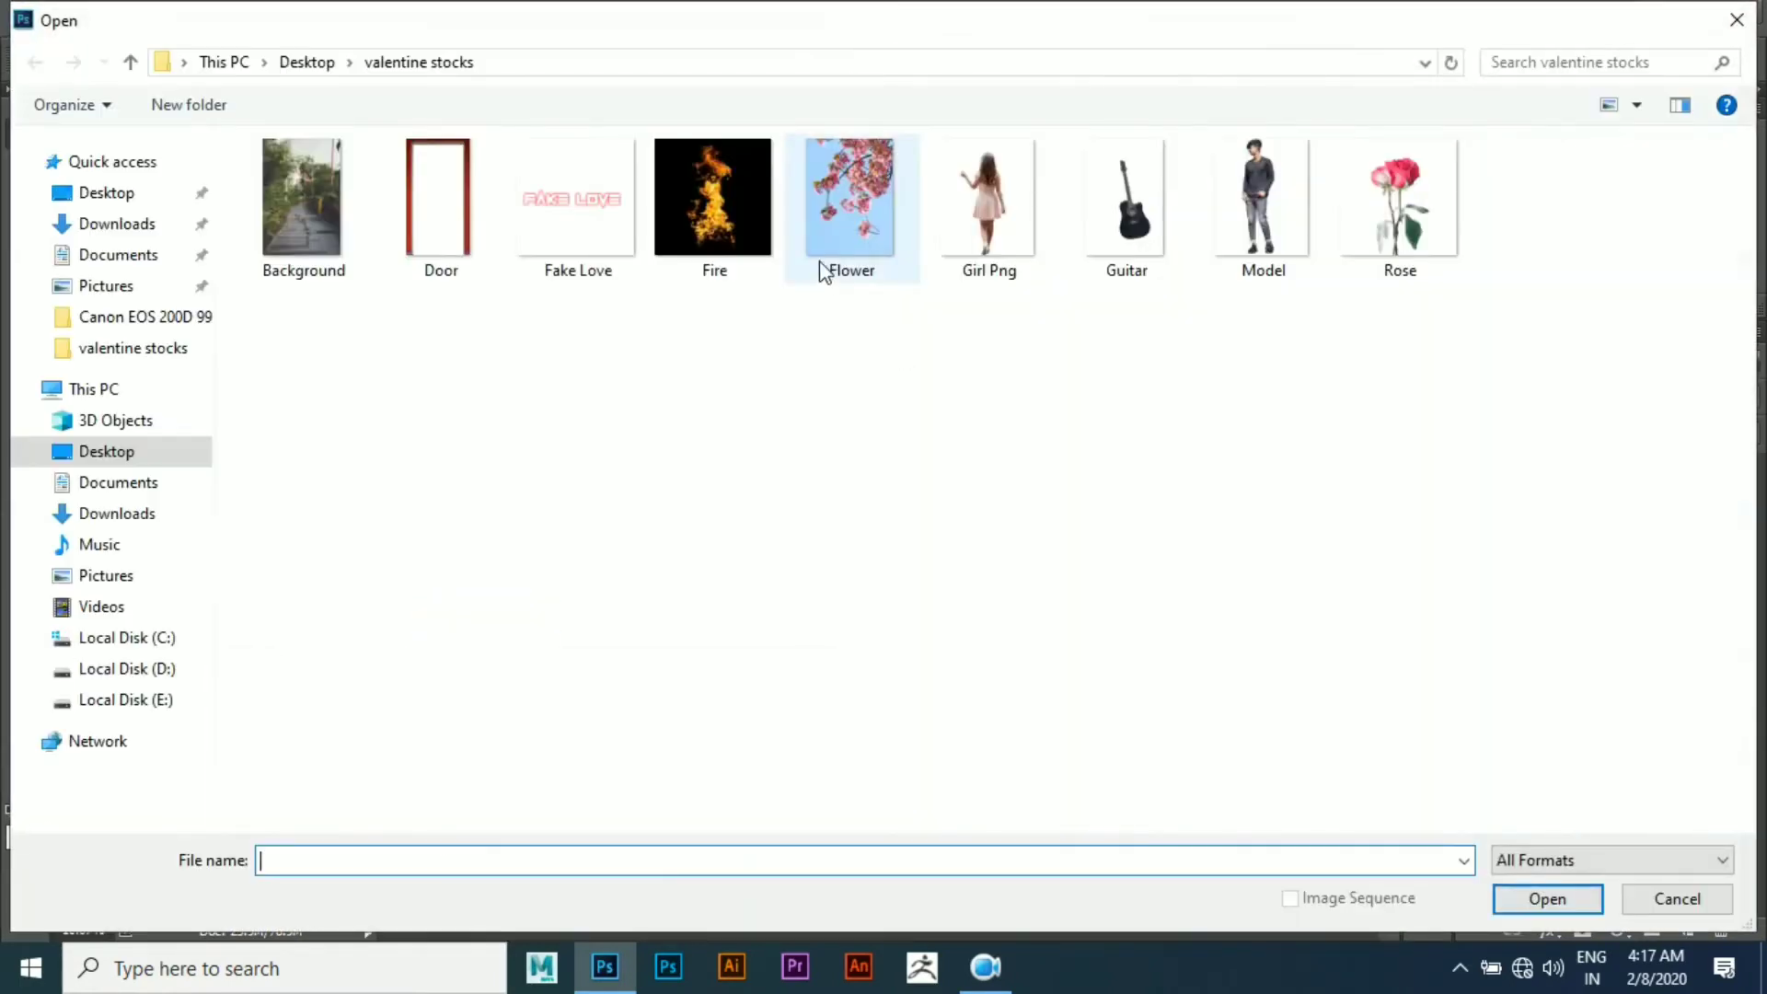
{"action": "double_click", "coordinate": [736, 223]}
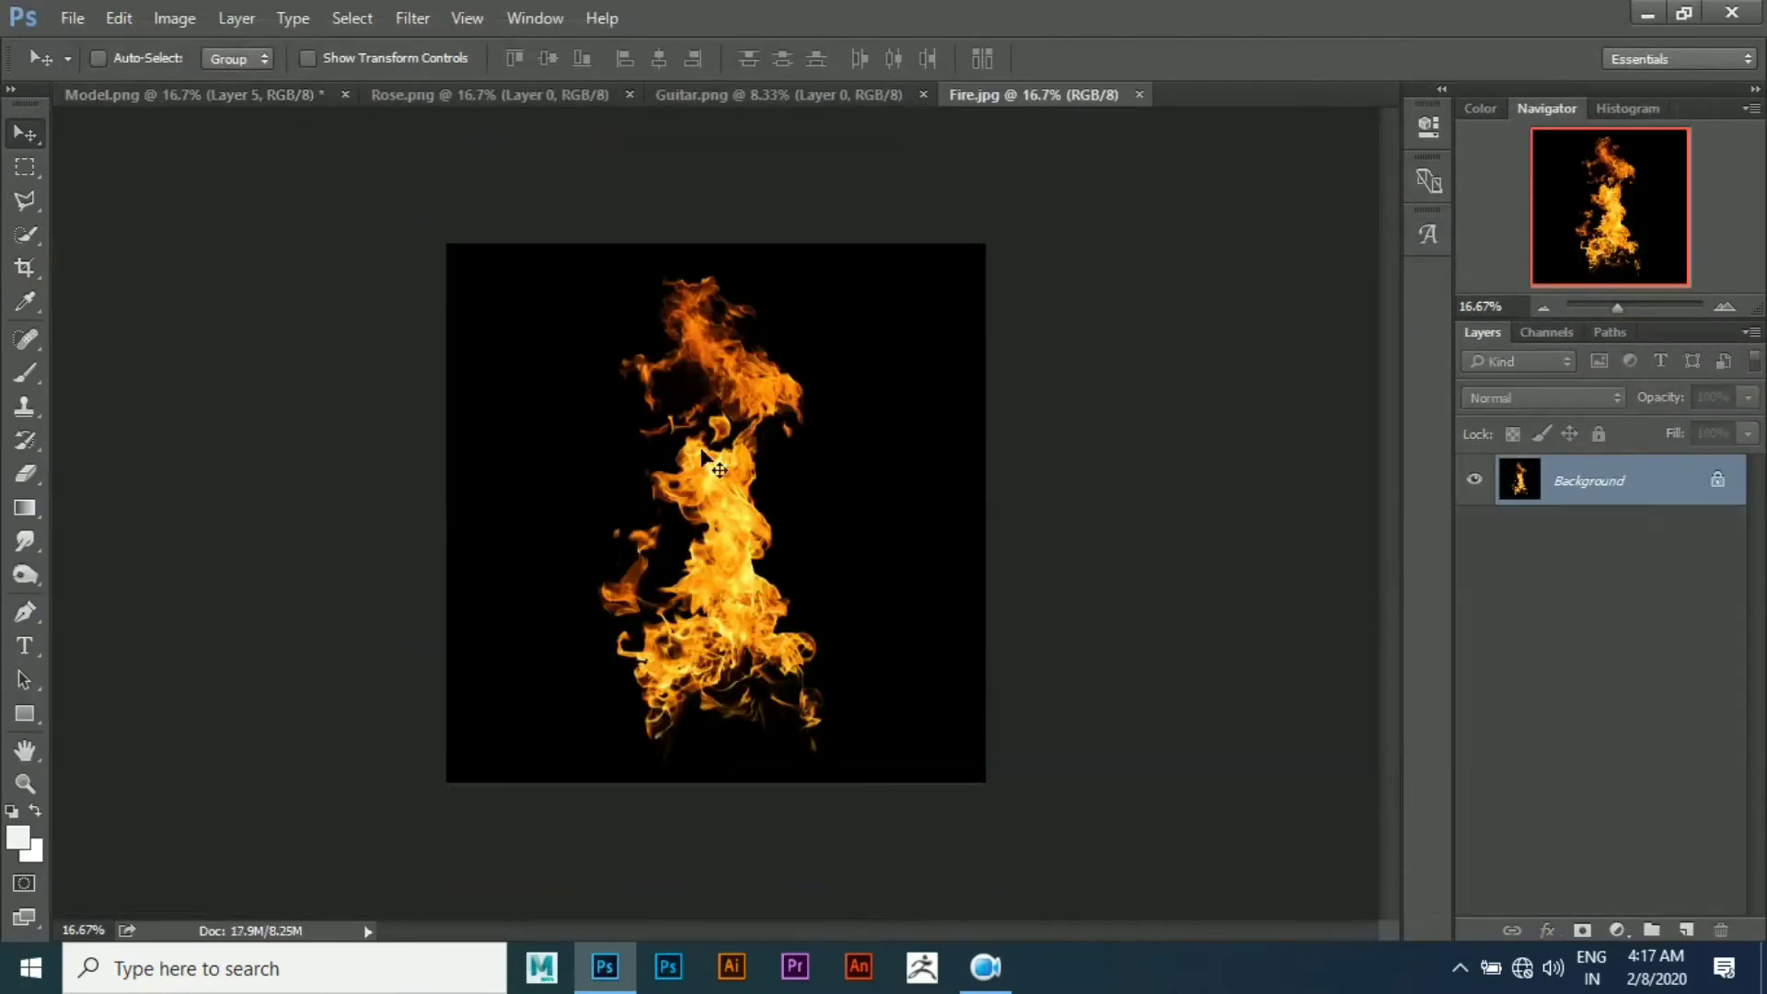
{"action": "mouse_move", "coordinate": [280, 95]}
{"action": "left_mouse_down"}
{"action": "mouse_move", "coordinate": [714, 573]}
{"action": "mouse_move", "coordinate": [762, 540]}
{"action": "left_mouse_up"}
Shrink the fire to about a third, place it beside the guitar, and set Screen blending
{"action": "key", "text": "ctrl+plus"}
{"action": "key", "text": "ctrl+t"}
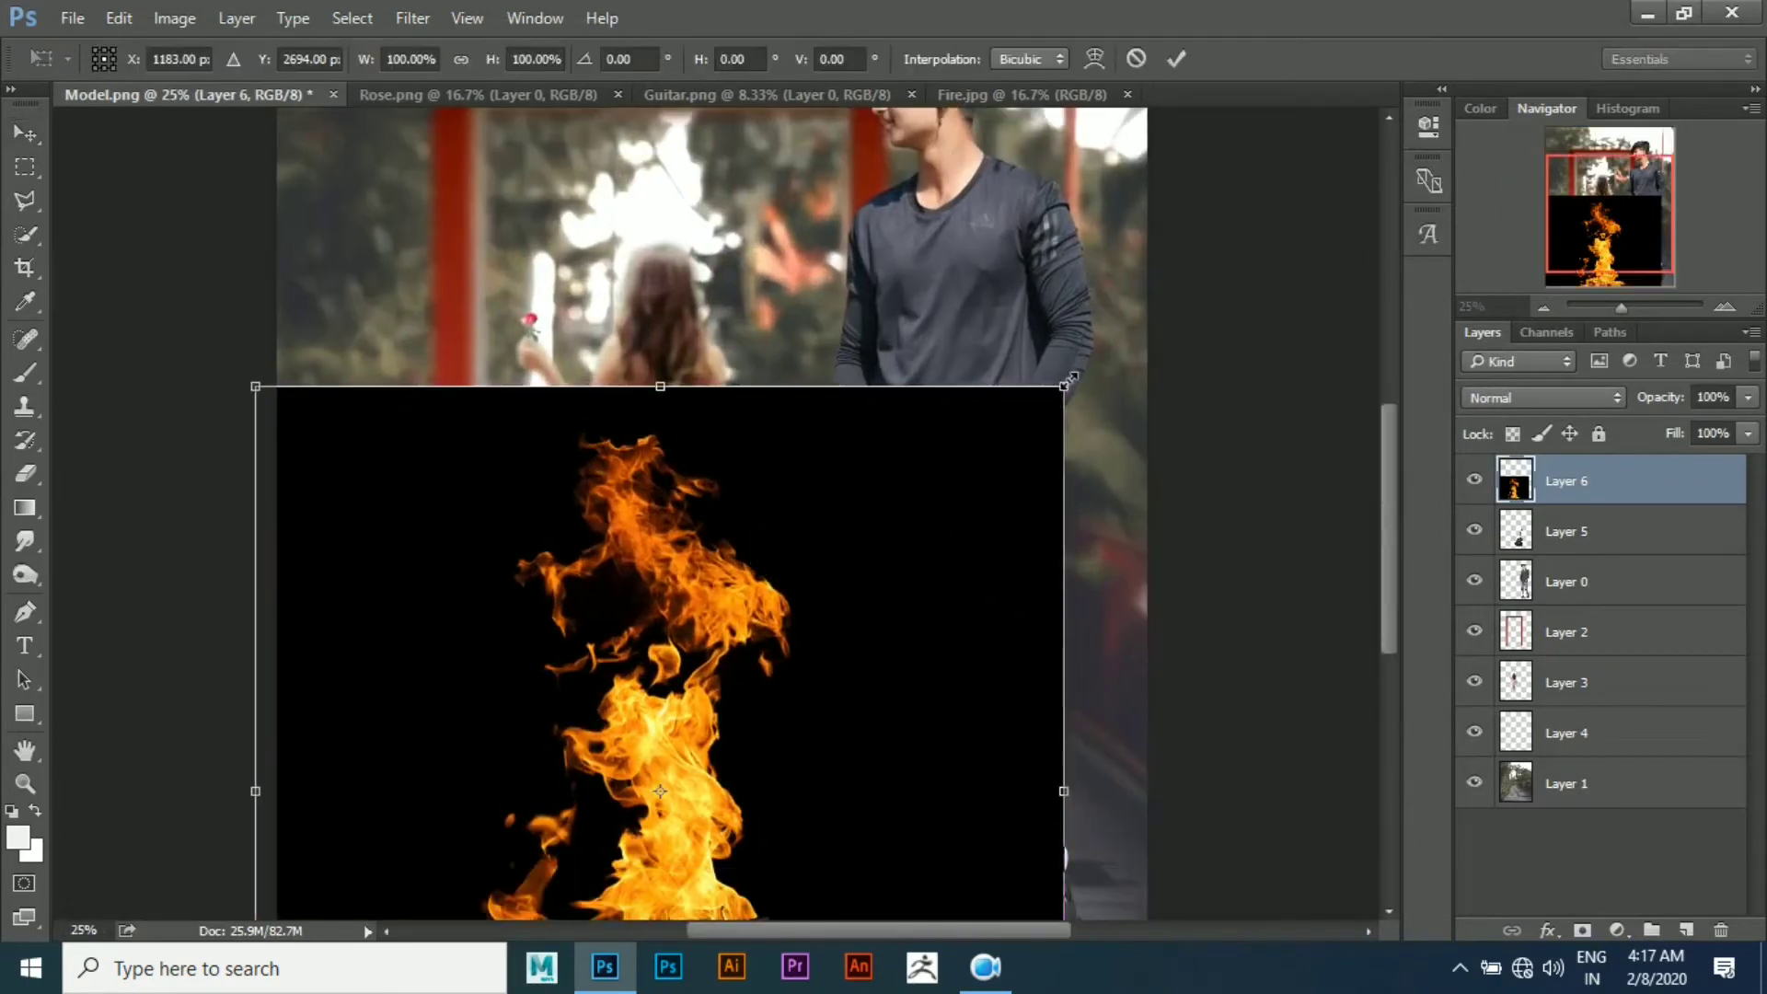
{"action": "left_click_drag", "start_coordinate": [1066, 387], "coordinate": [807, 642]}
{"action": "left_click_drag", "start_coordinate": [716, 744], "coordinate": [730, 550]}
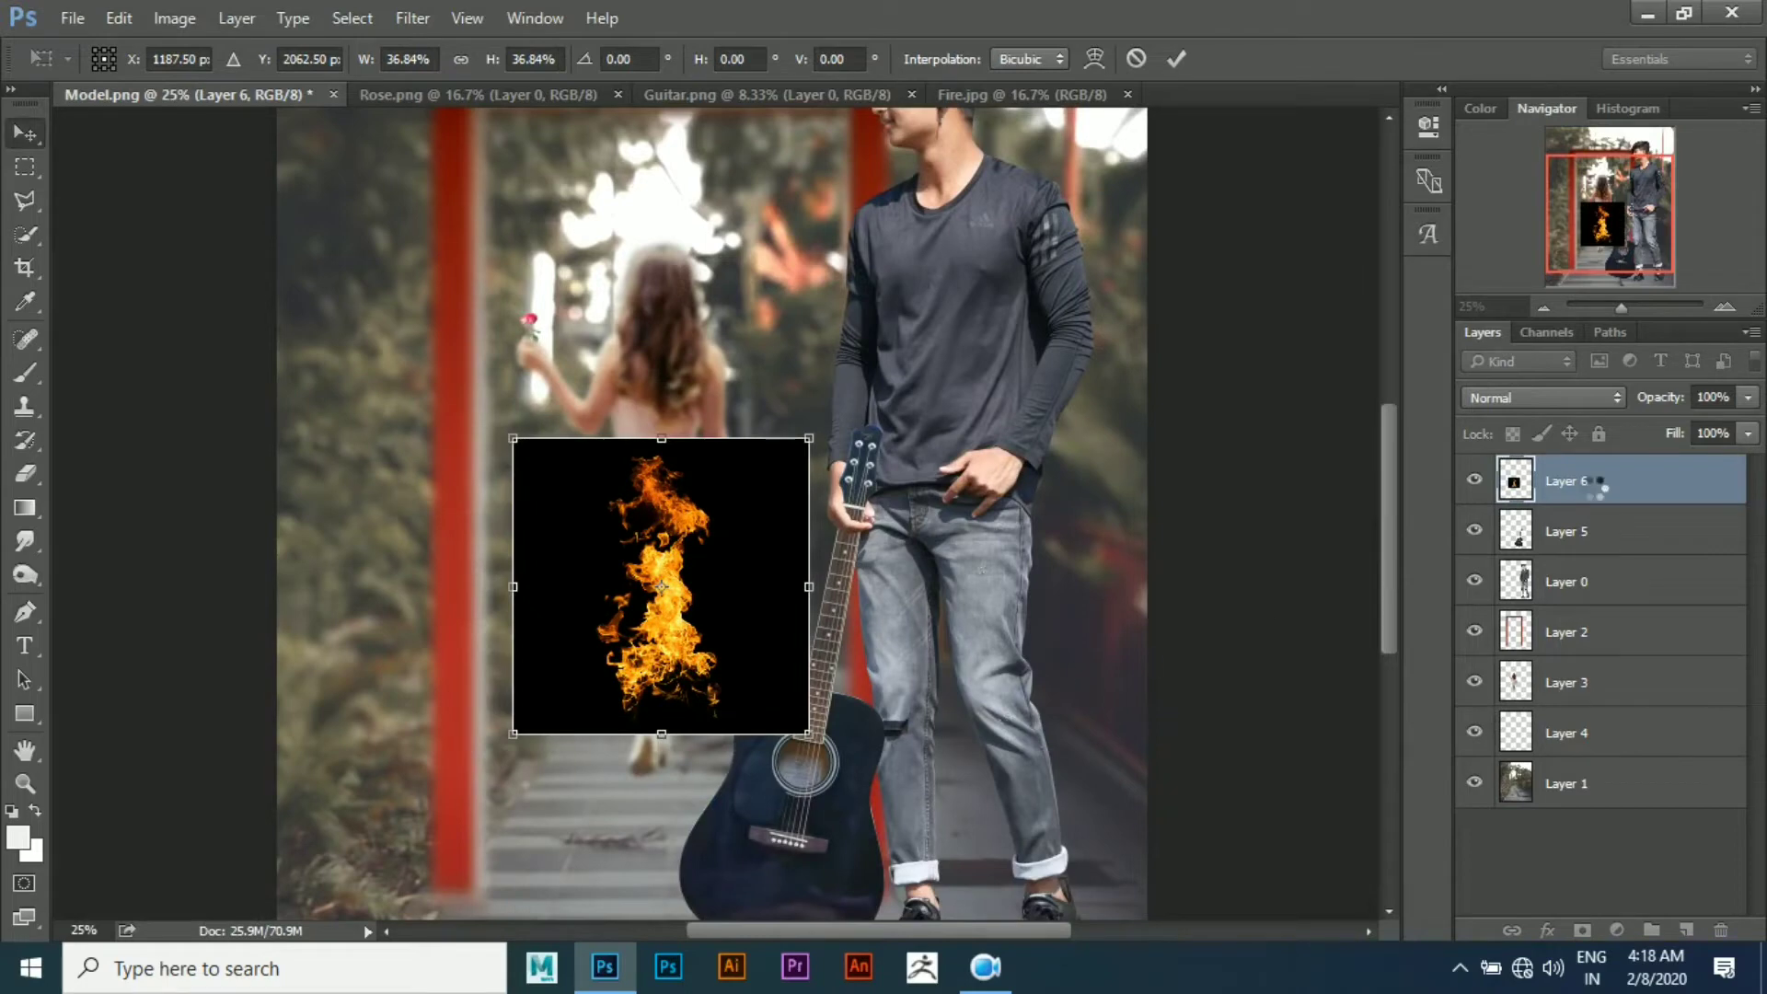
{"action": "key", "text": "Return"}
{"action": "left_click", "coordinate": [1559, 397]}
{"action": "left_click", "coordinate": [1500, 575]}
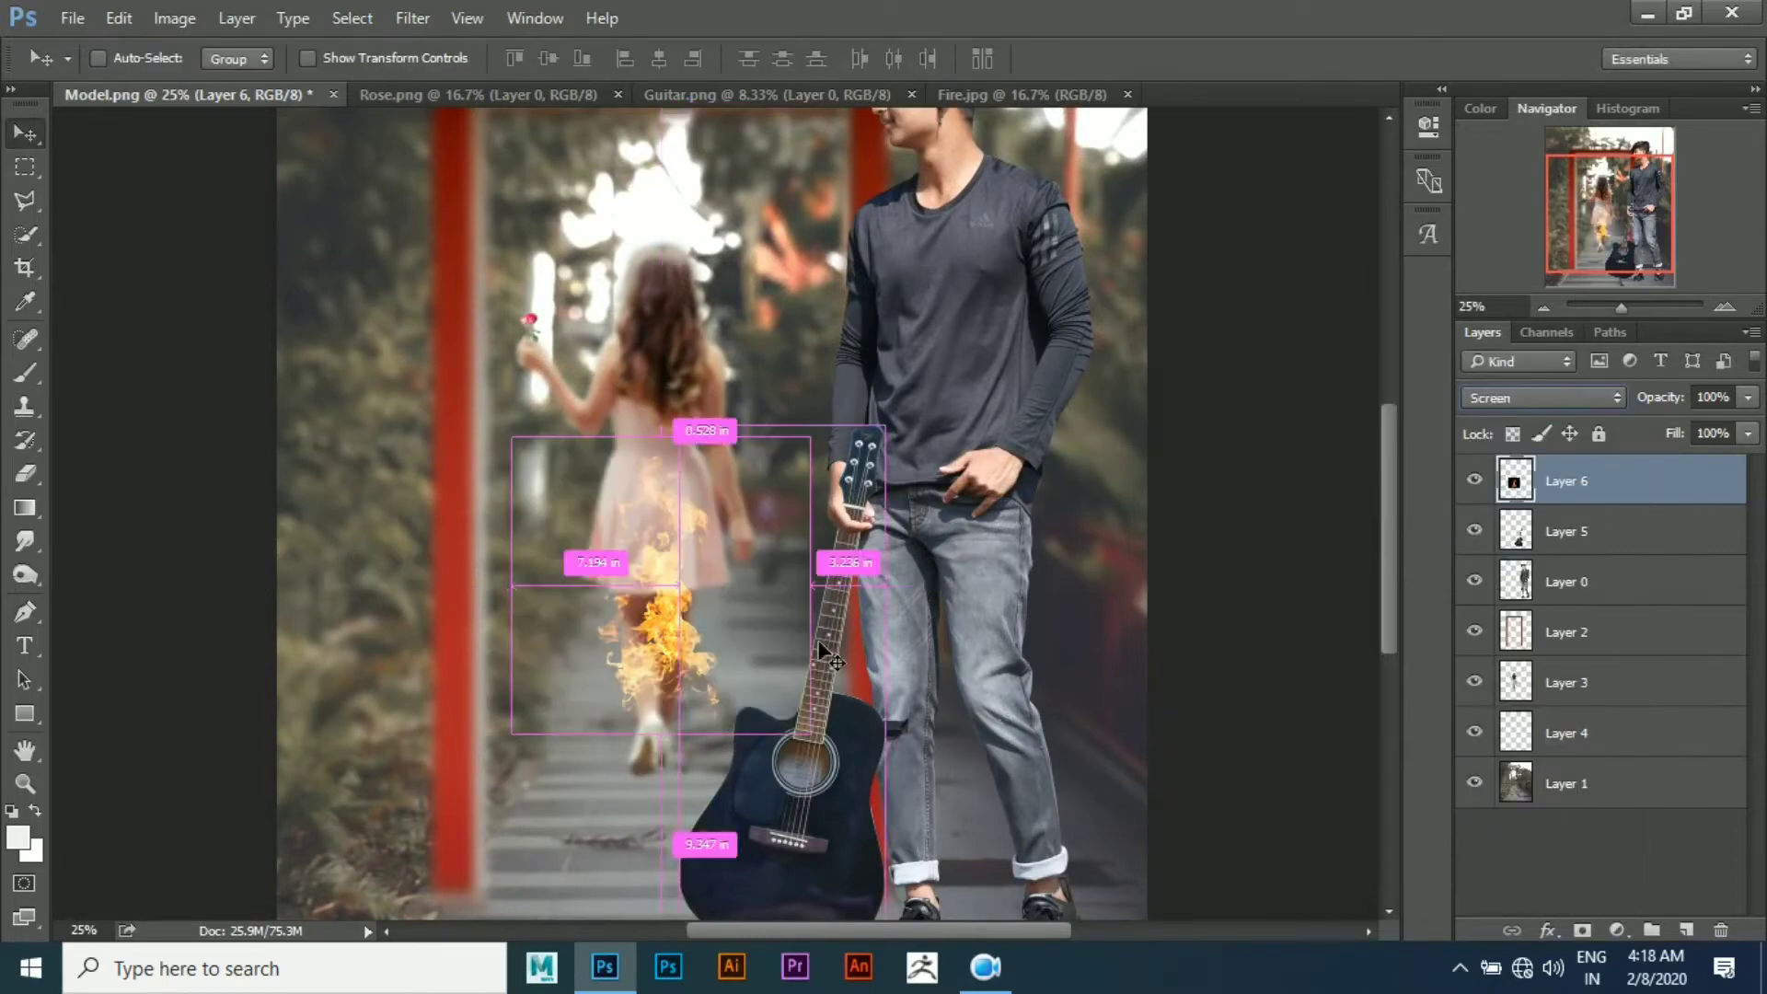
Tilt and enlarge the fire so it sits on the guitar body
{"action": "key", "text": "ctrl+plus"}
{"action": "key", "text": "ctrl+t"}
{"action": "left_click_drag", "start_coordinate": [787, 724], "coordinate": [887, 553]}
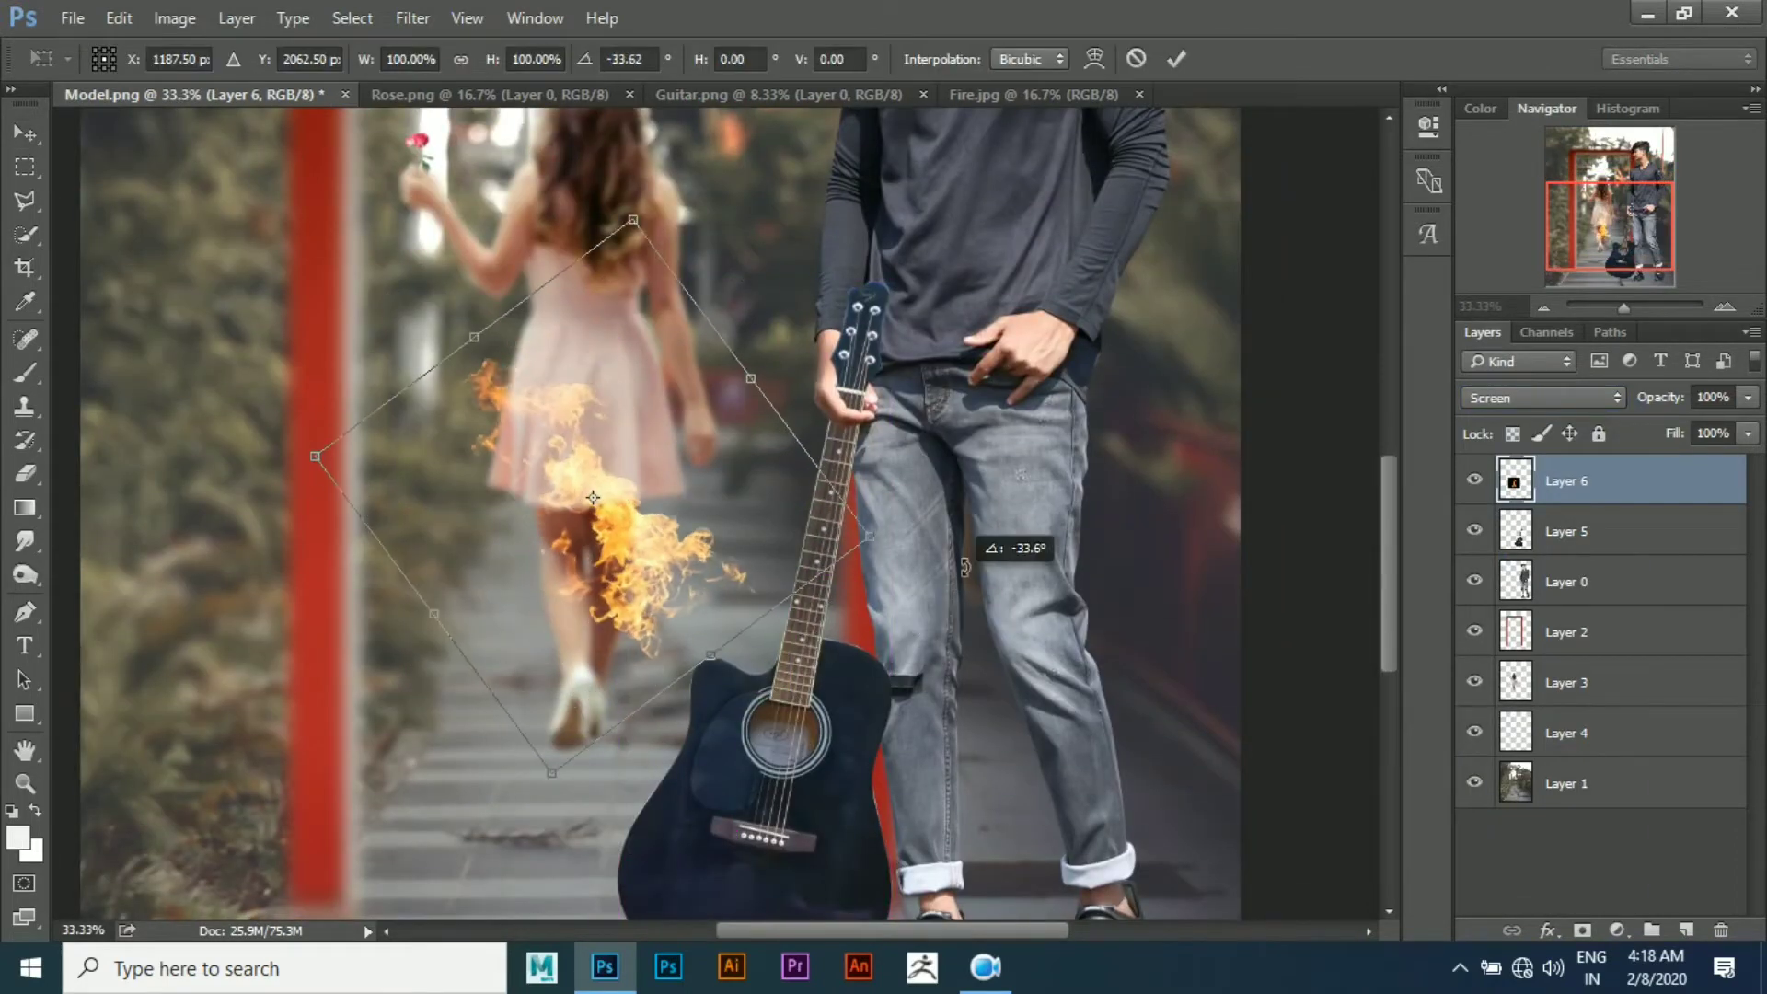
{"action": "left_click_drag", "start_coordinate": [564, 776], "coordinate": [557, 884]}
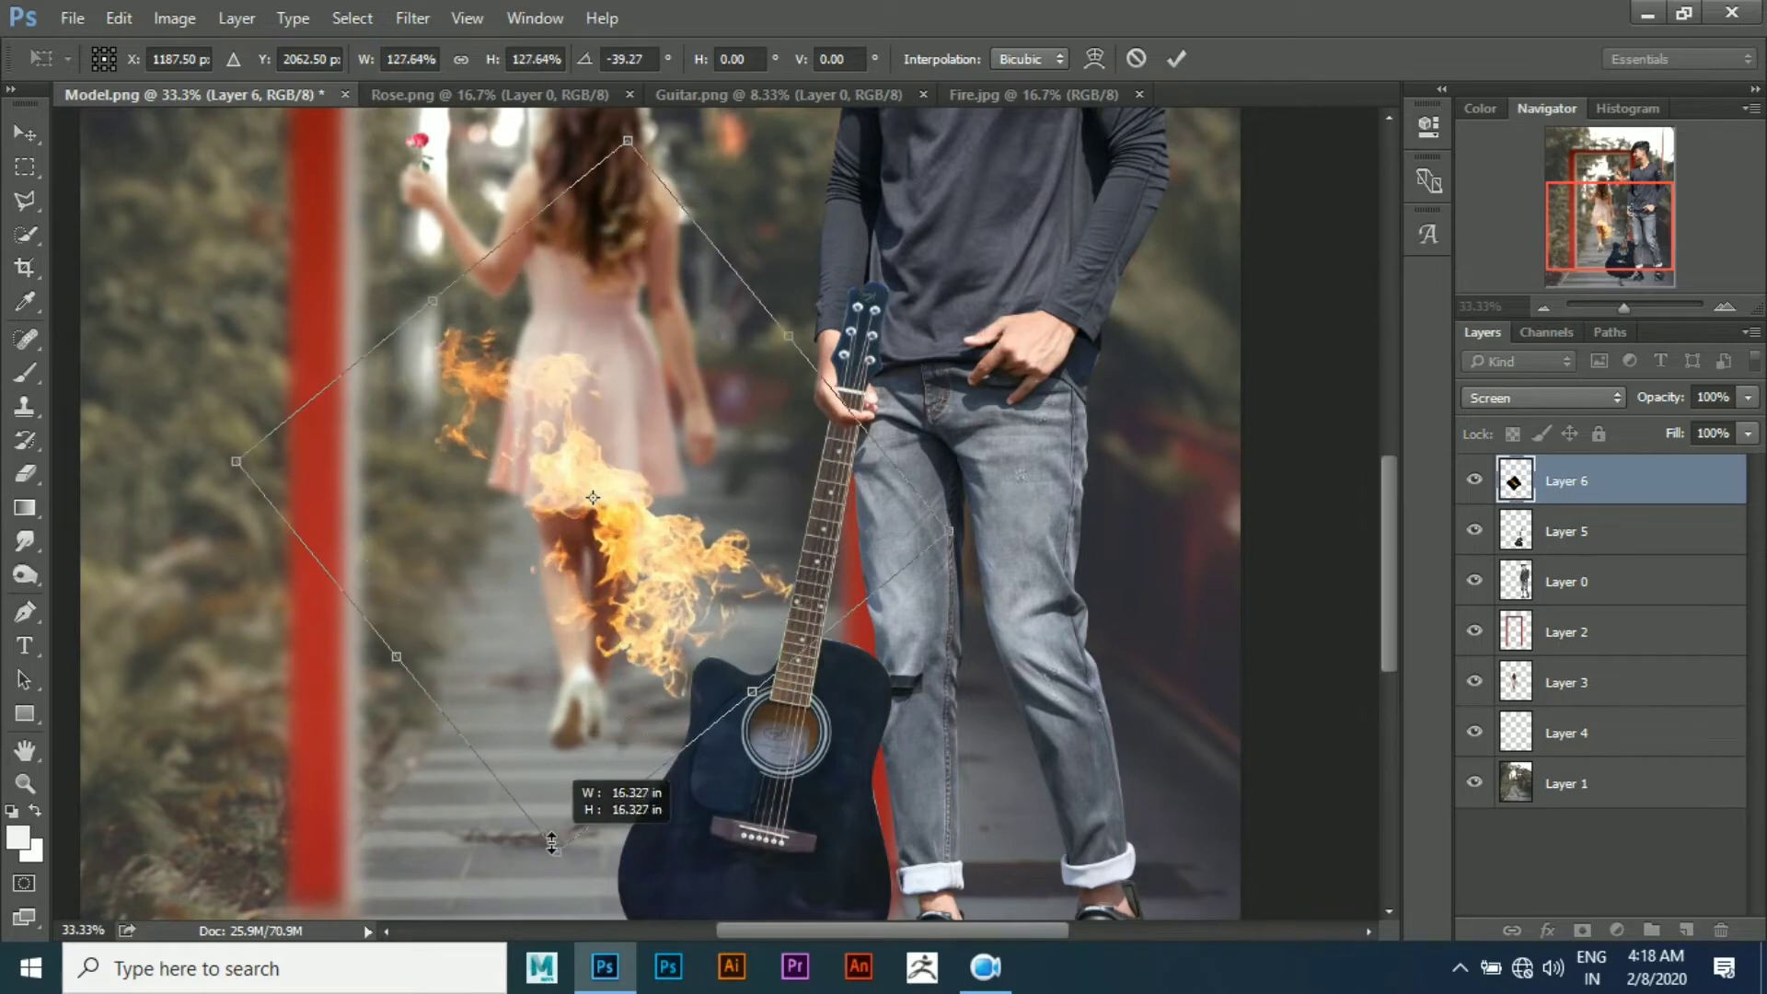
{"action": "left_click_drag", "start_coordinate": [645, 736], "coordinate": [676, 747]}
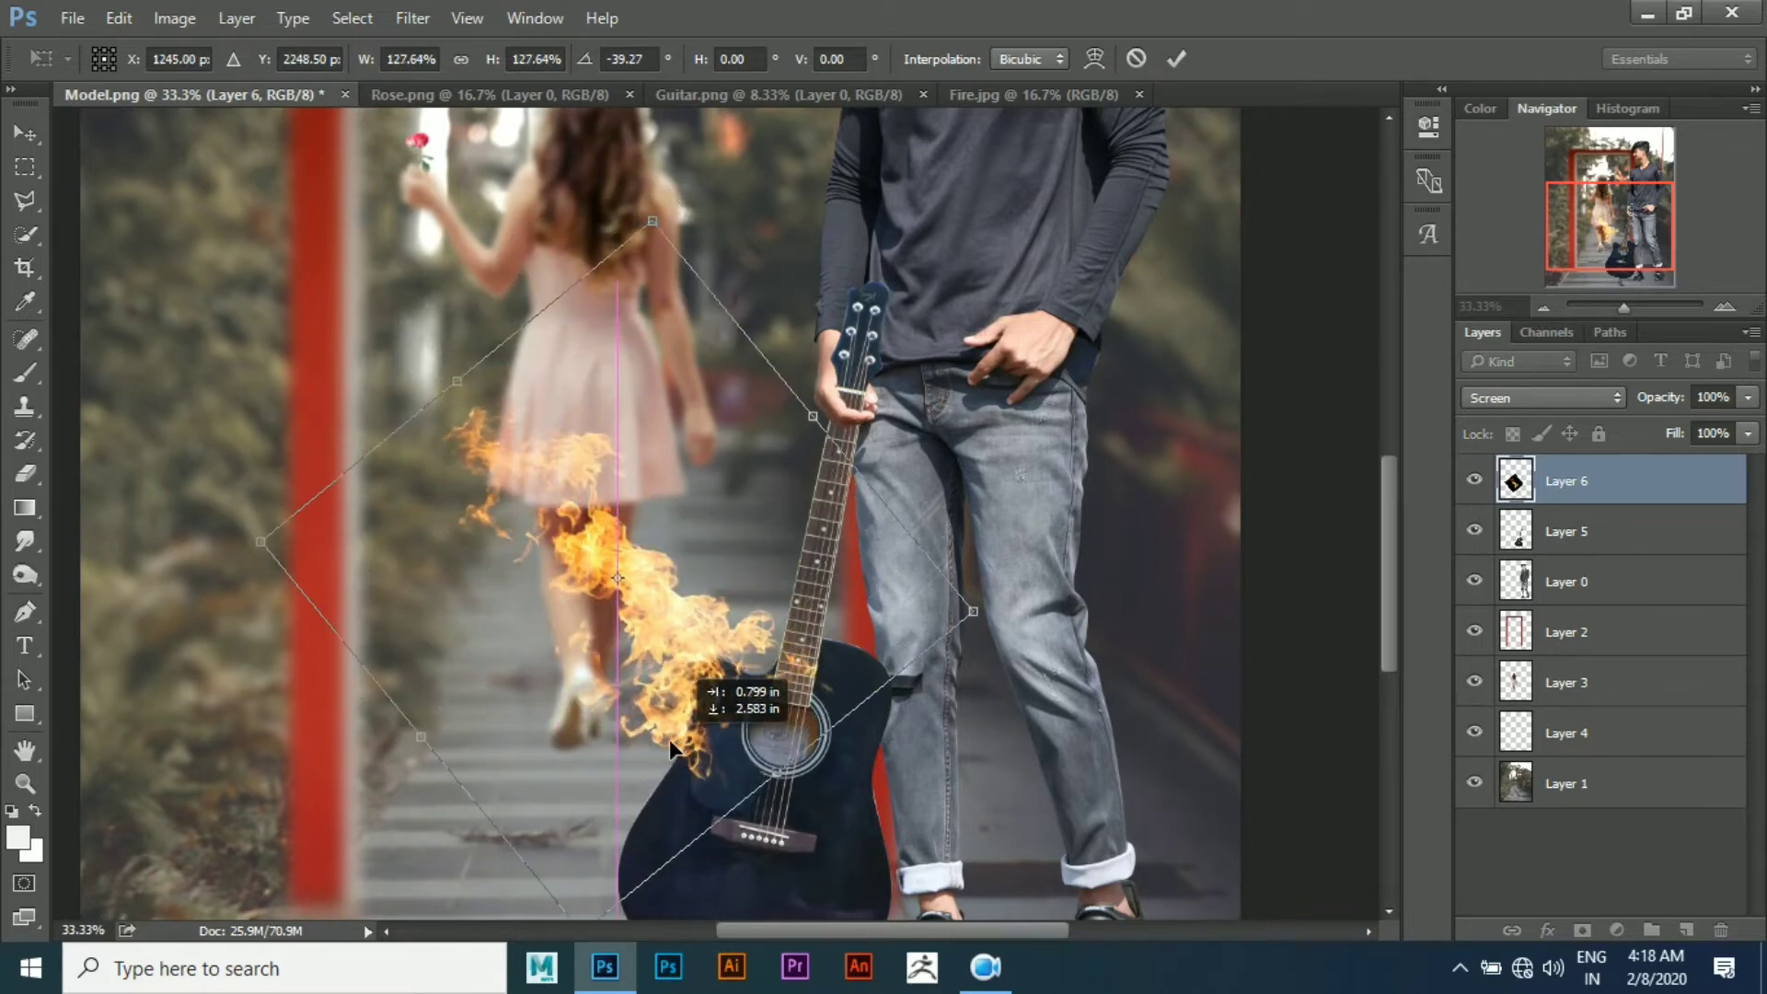
{"action": "key", "text": "Return"}
Rotate the fire to lean along the guitar neck and check the result
{"action": "key", "text": "ctrl+minus"}
{"action": "key", "text": "ctrl+plus"}
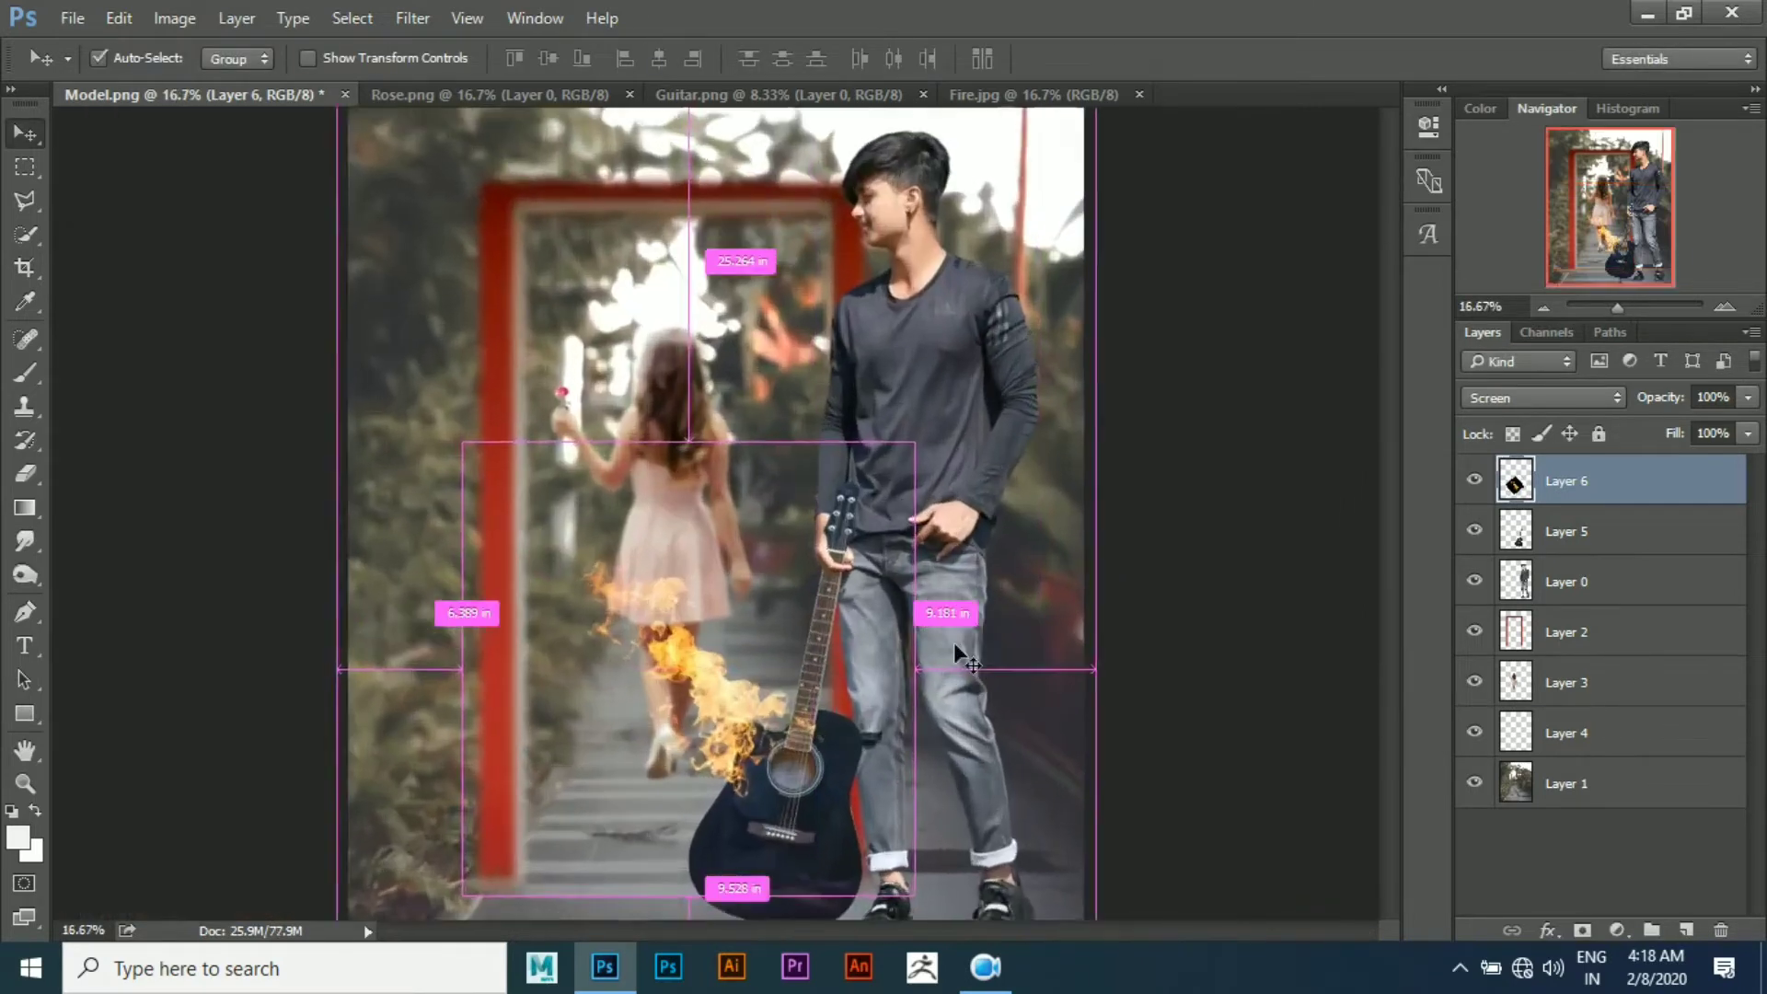
{"action": "key", "text": "ctrl+plus"}
{"action": "key", "text": "ctrl+t"}
{"action": "left_click_drag", "start_coordinate": [1077, 299], "coordinate": [1164, 484]}
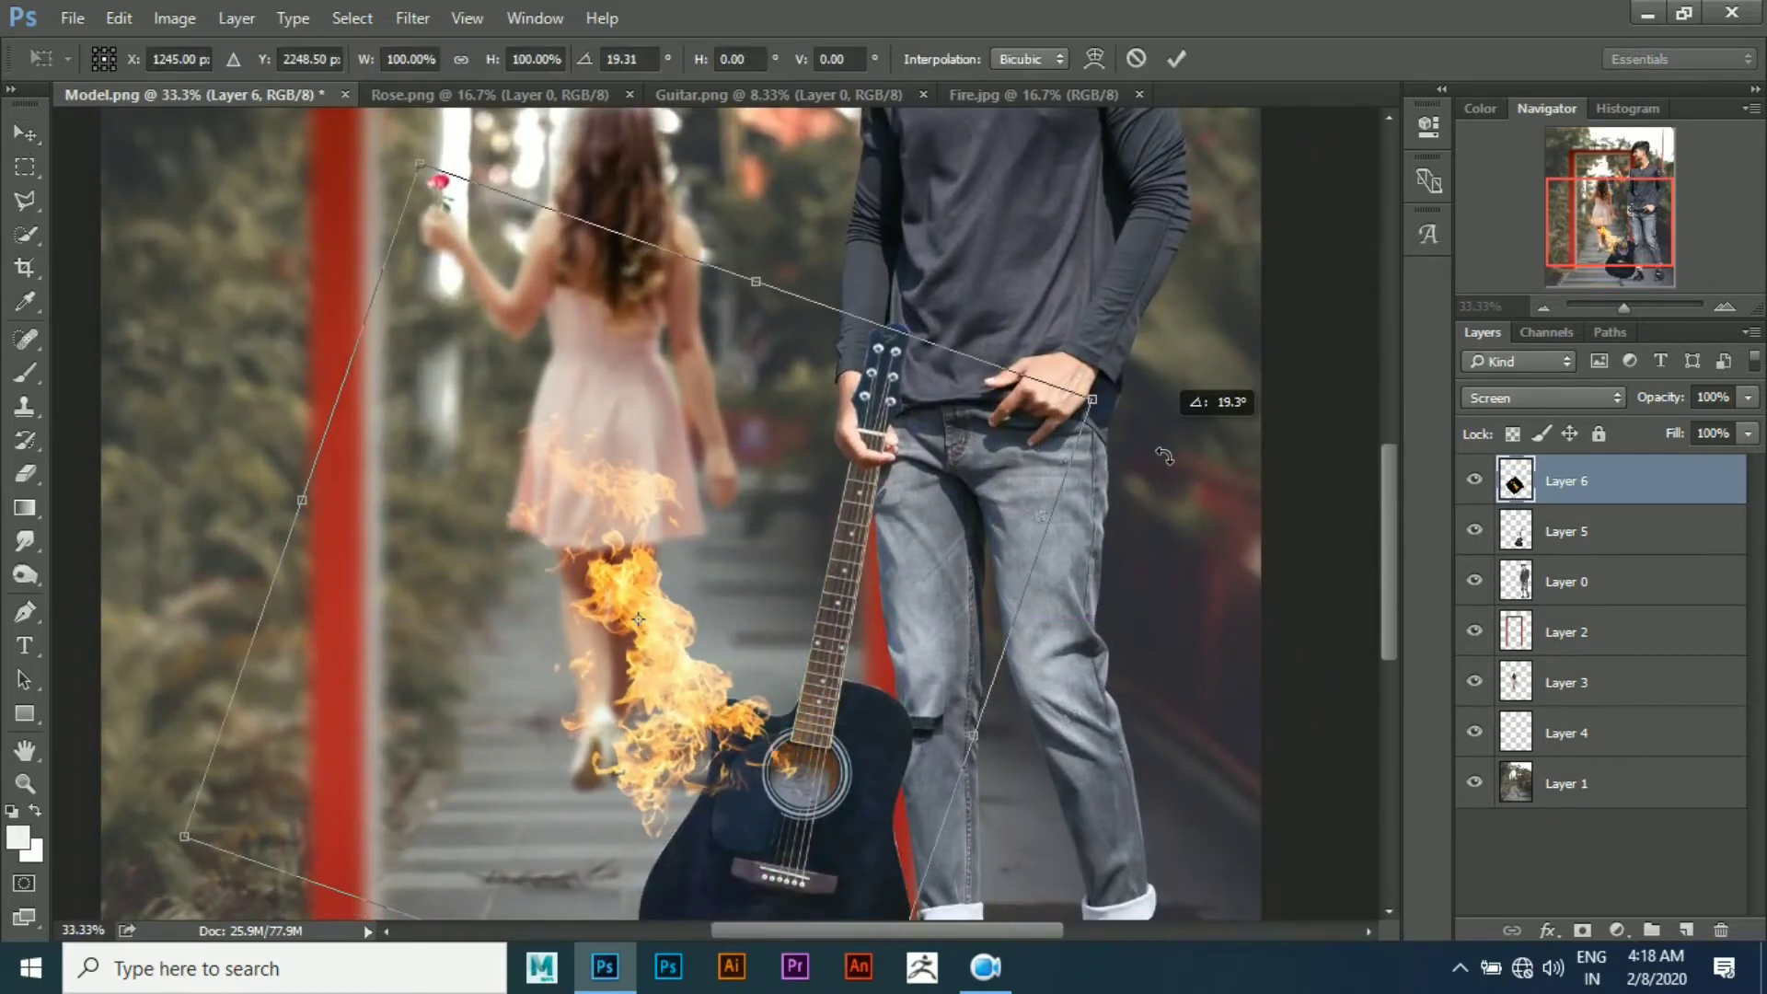
{"action": "left_click_drag", "start_coordinate": [820, 572], "coordinate": [876, 555]}
{"action": "key", "text": "Return"}
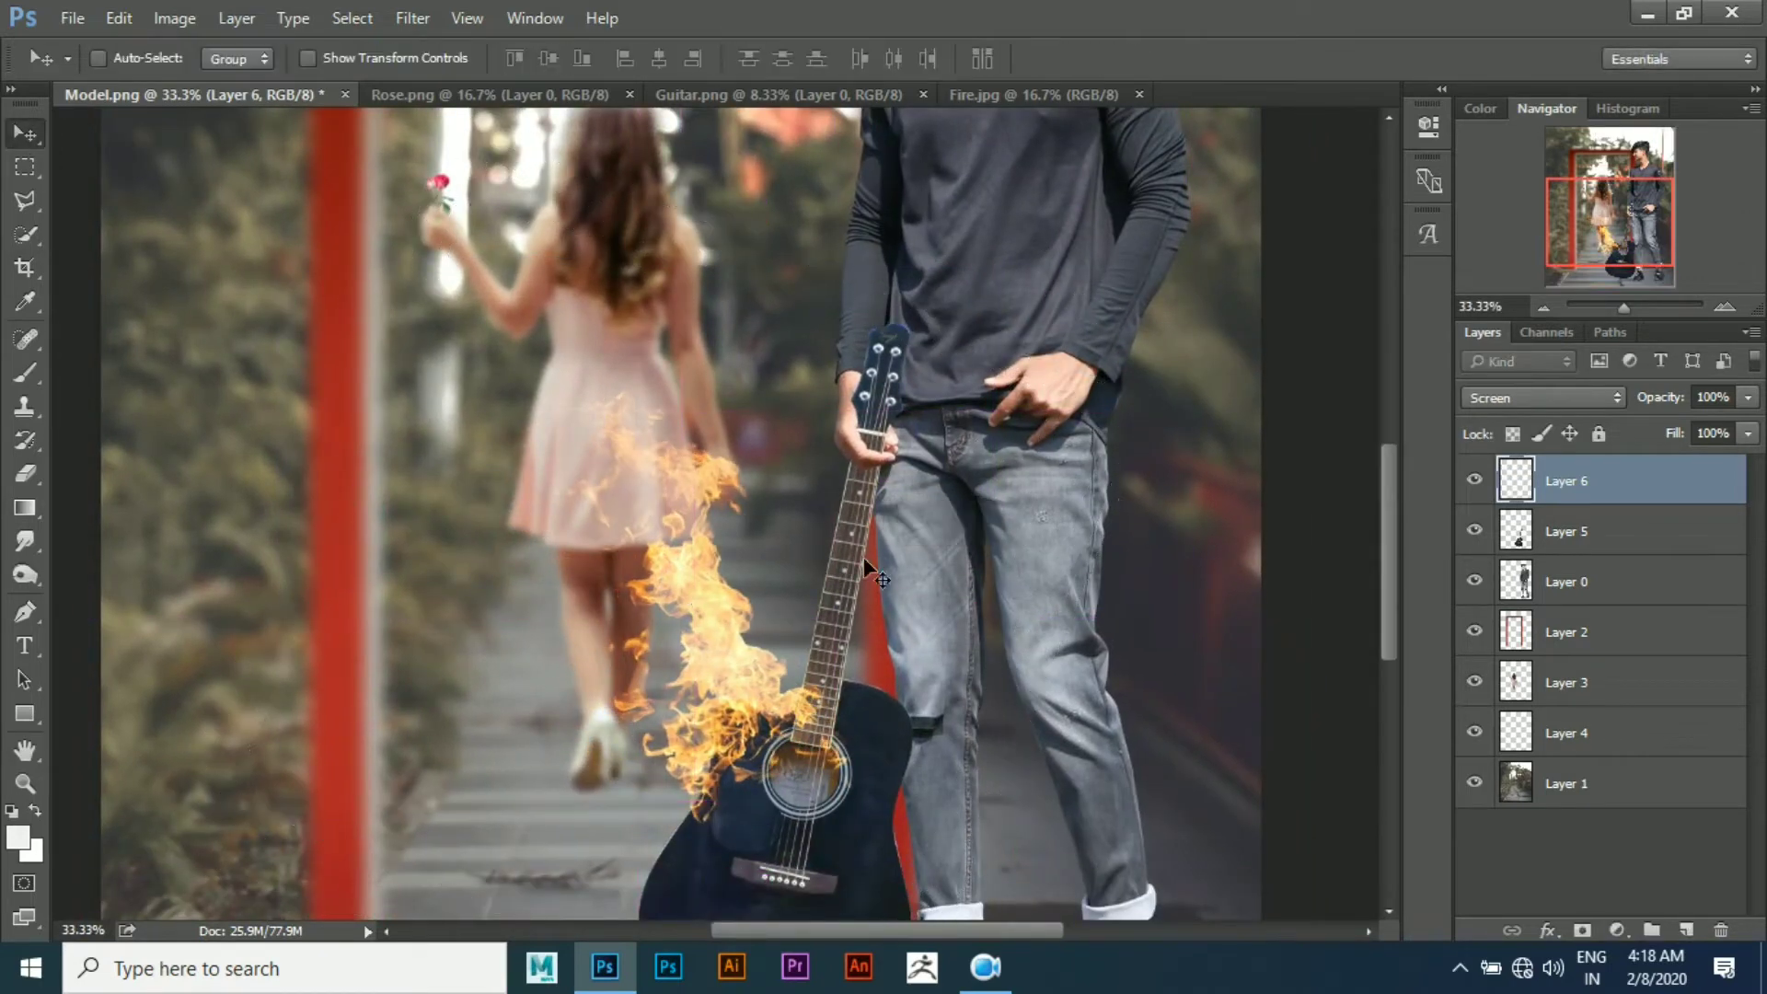
{"action": "key", "text": "ctrl+plus"}
{"action": "key", "text": "ctrl+plus"}
{"action": "key", "text": "ctrl+plus"}
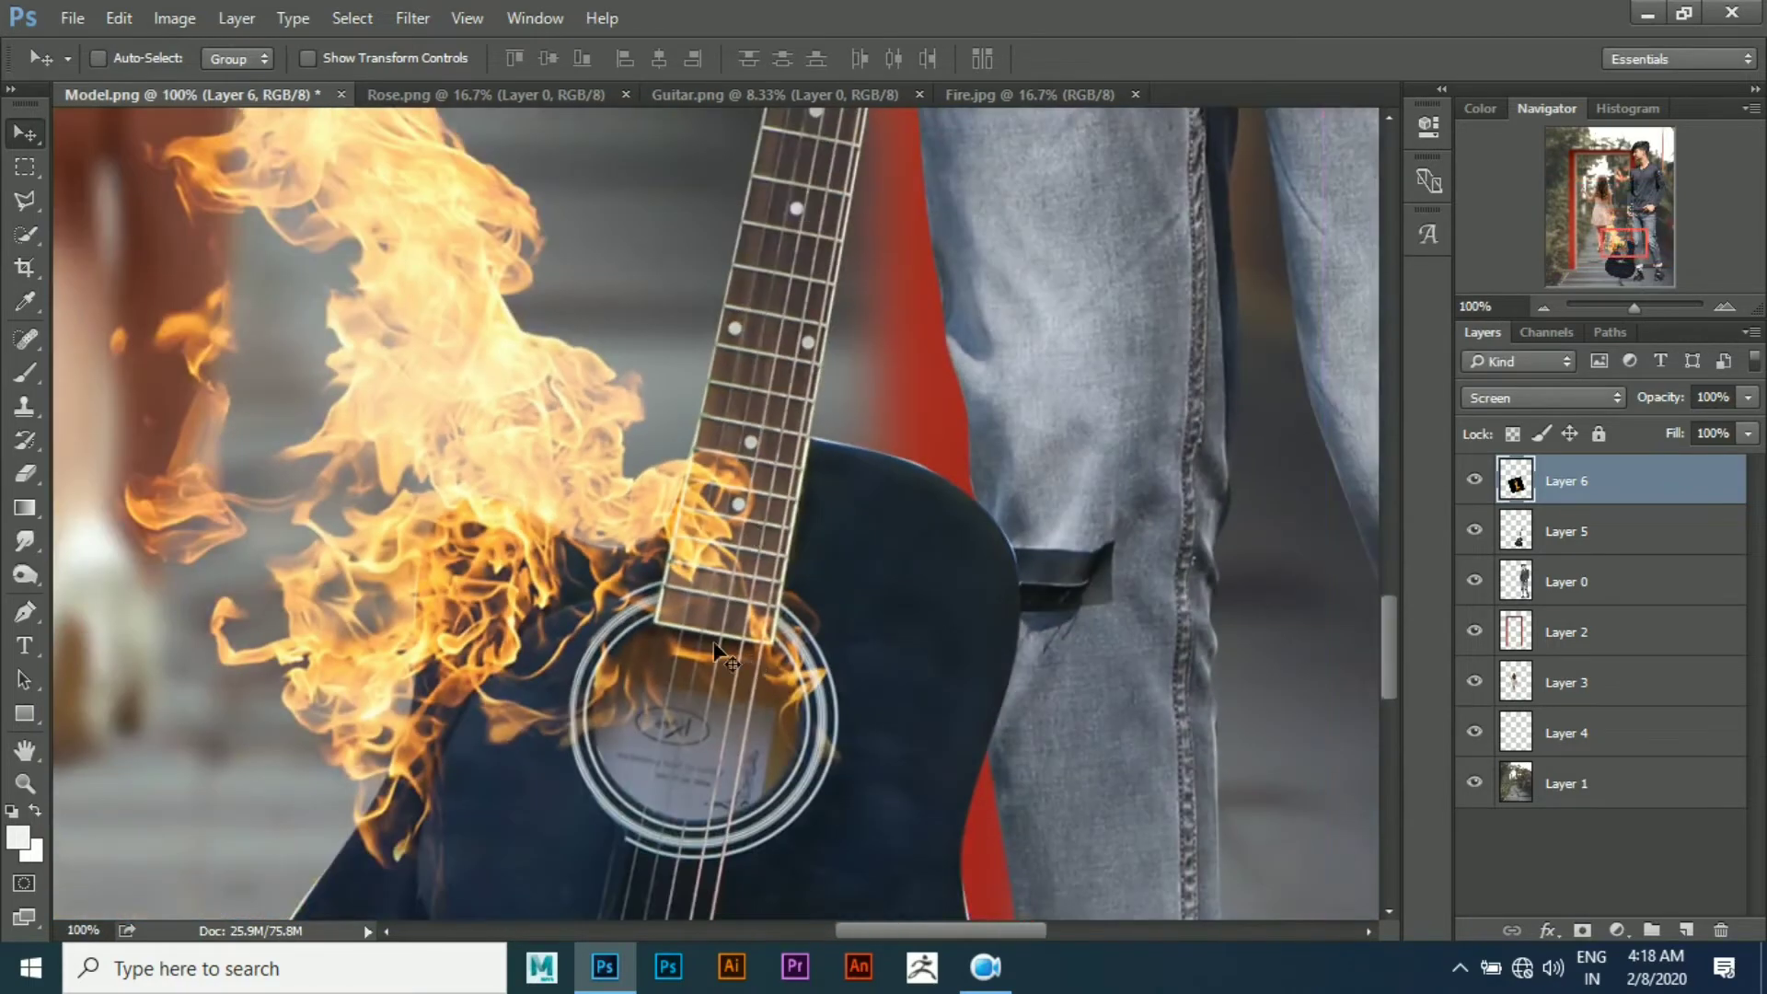
{"action": "key", "text": "ctrl+0"}
{"action": "key", "text": "ctrl+minus"}
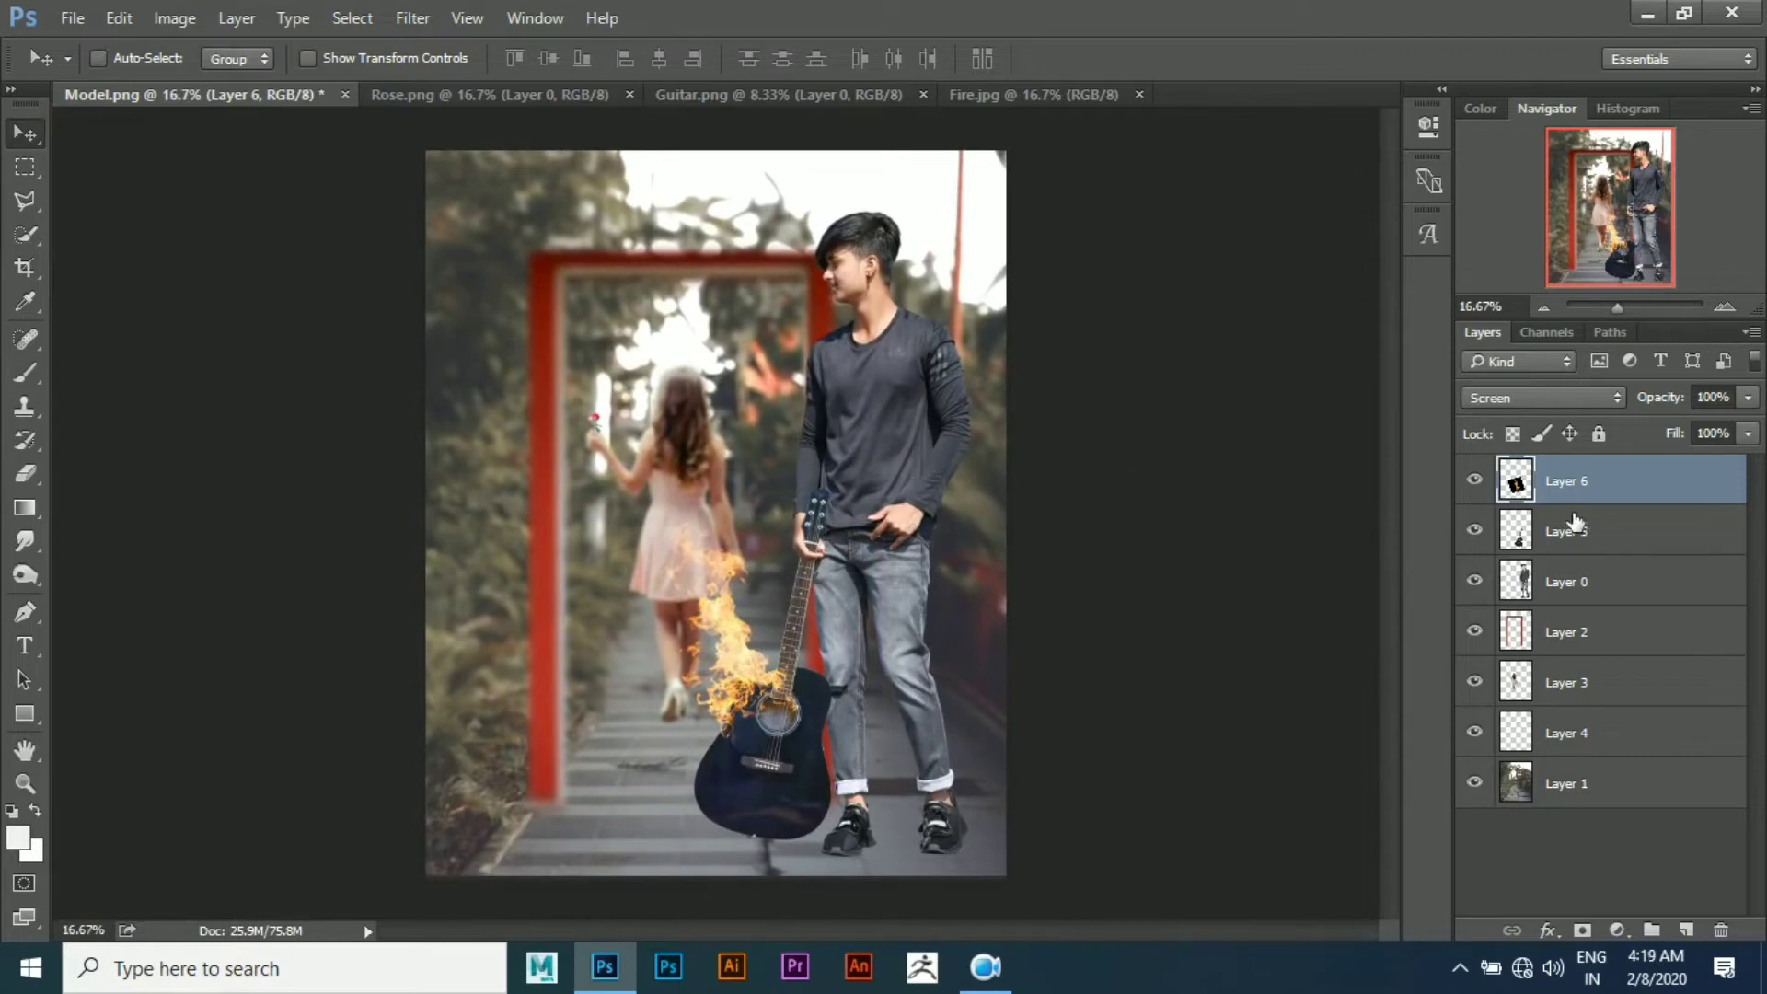
On a new layer, drag a black gradient upward from the bottom of the image
{"action": "left_click", "coordinate": [1687, 930]}
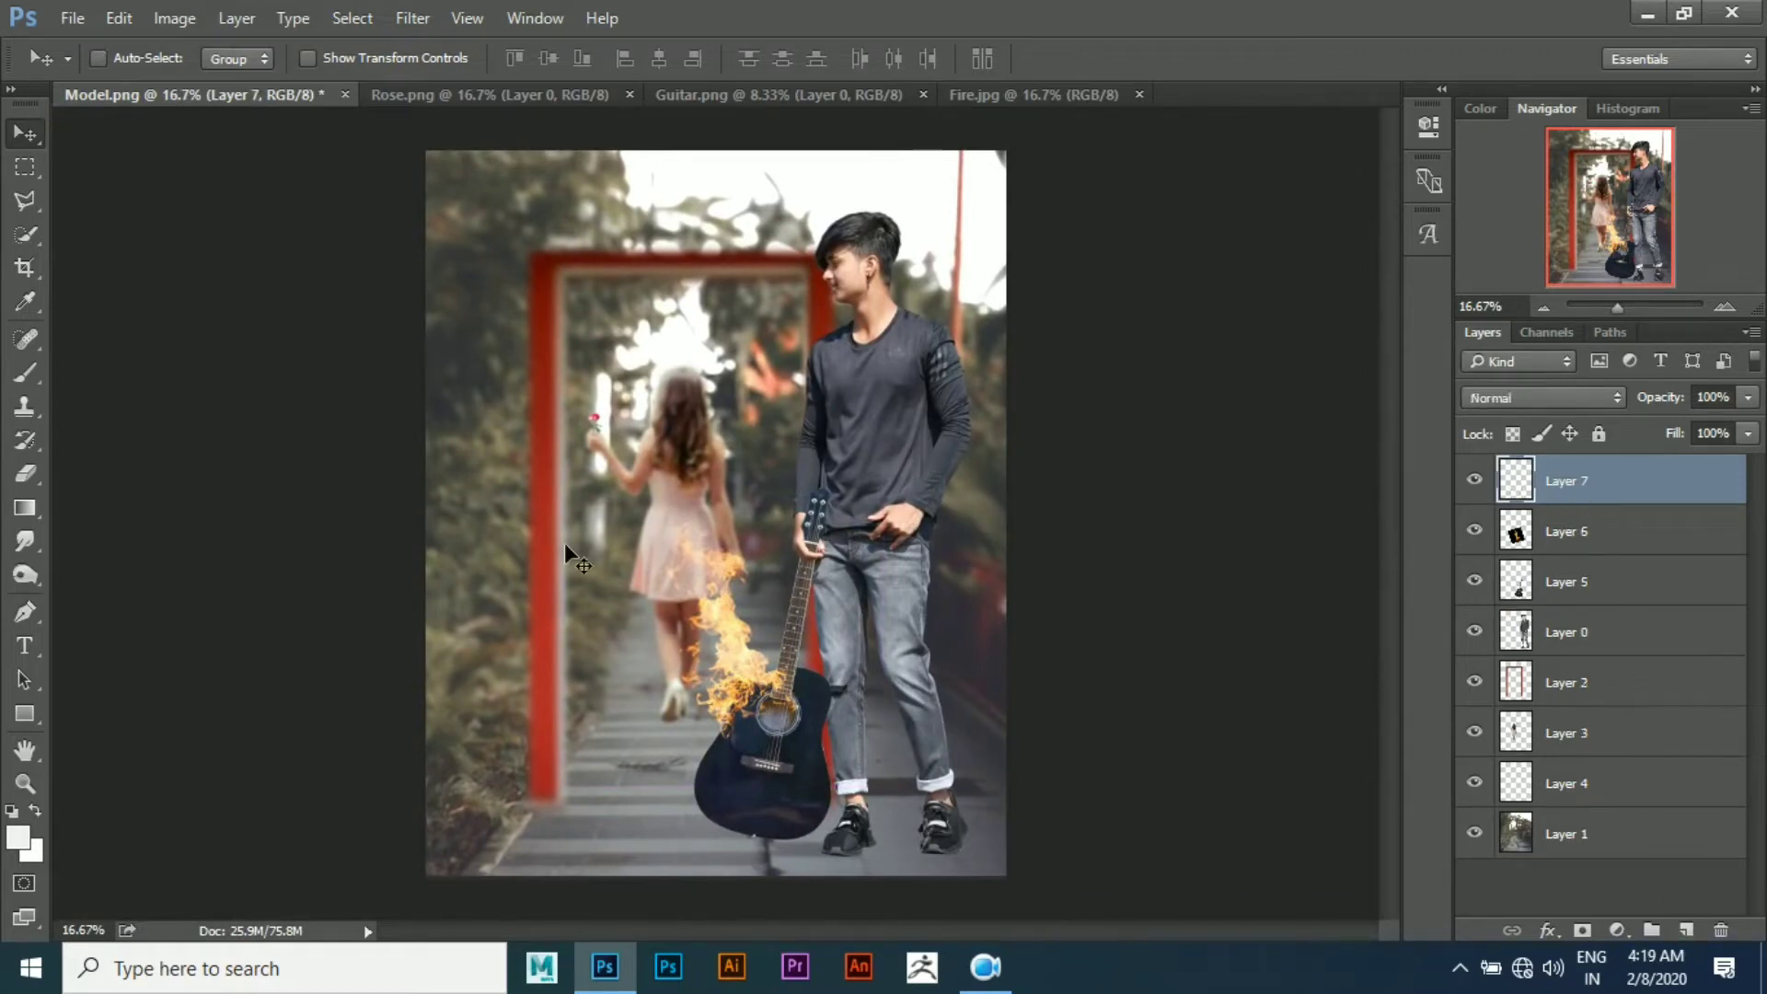
{"action": "left_click", "coordinate": [24, 507]}
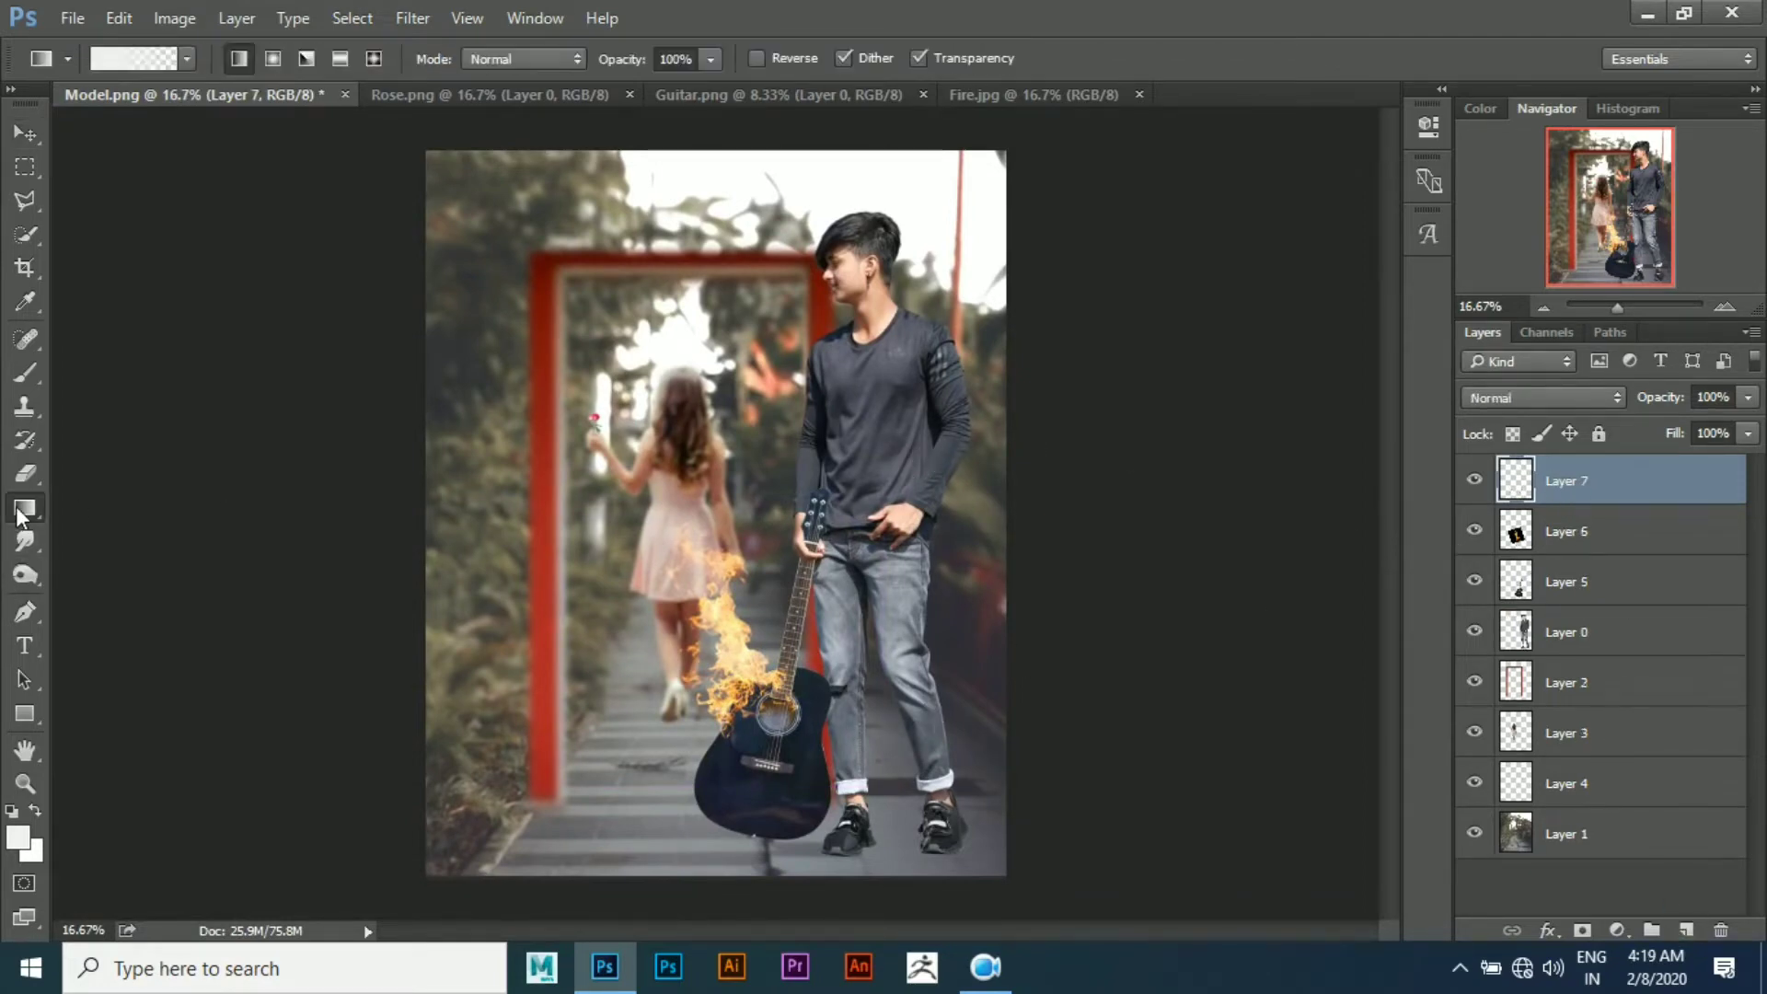
{"action": "left_click", "coordinate": [18, 837]}
{"action": "left_click_drag", "start_coordinate": [591, 512], "coordinate": [550, 546]}
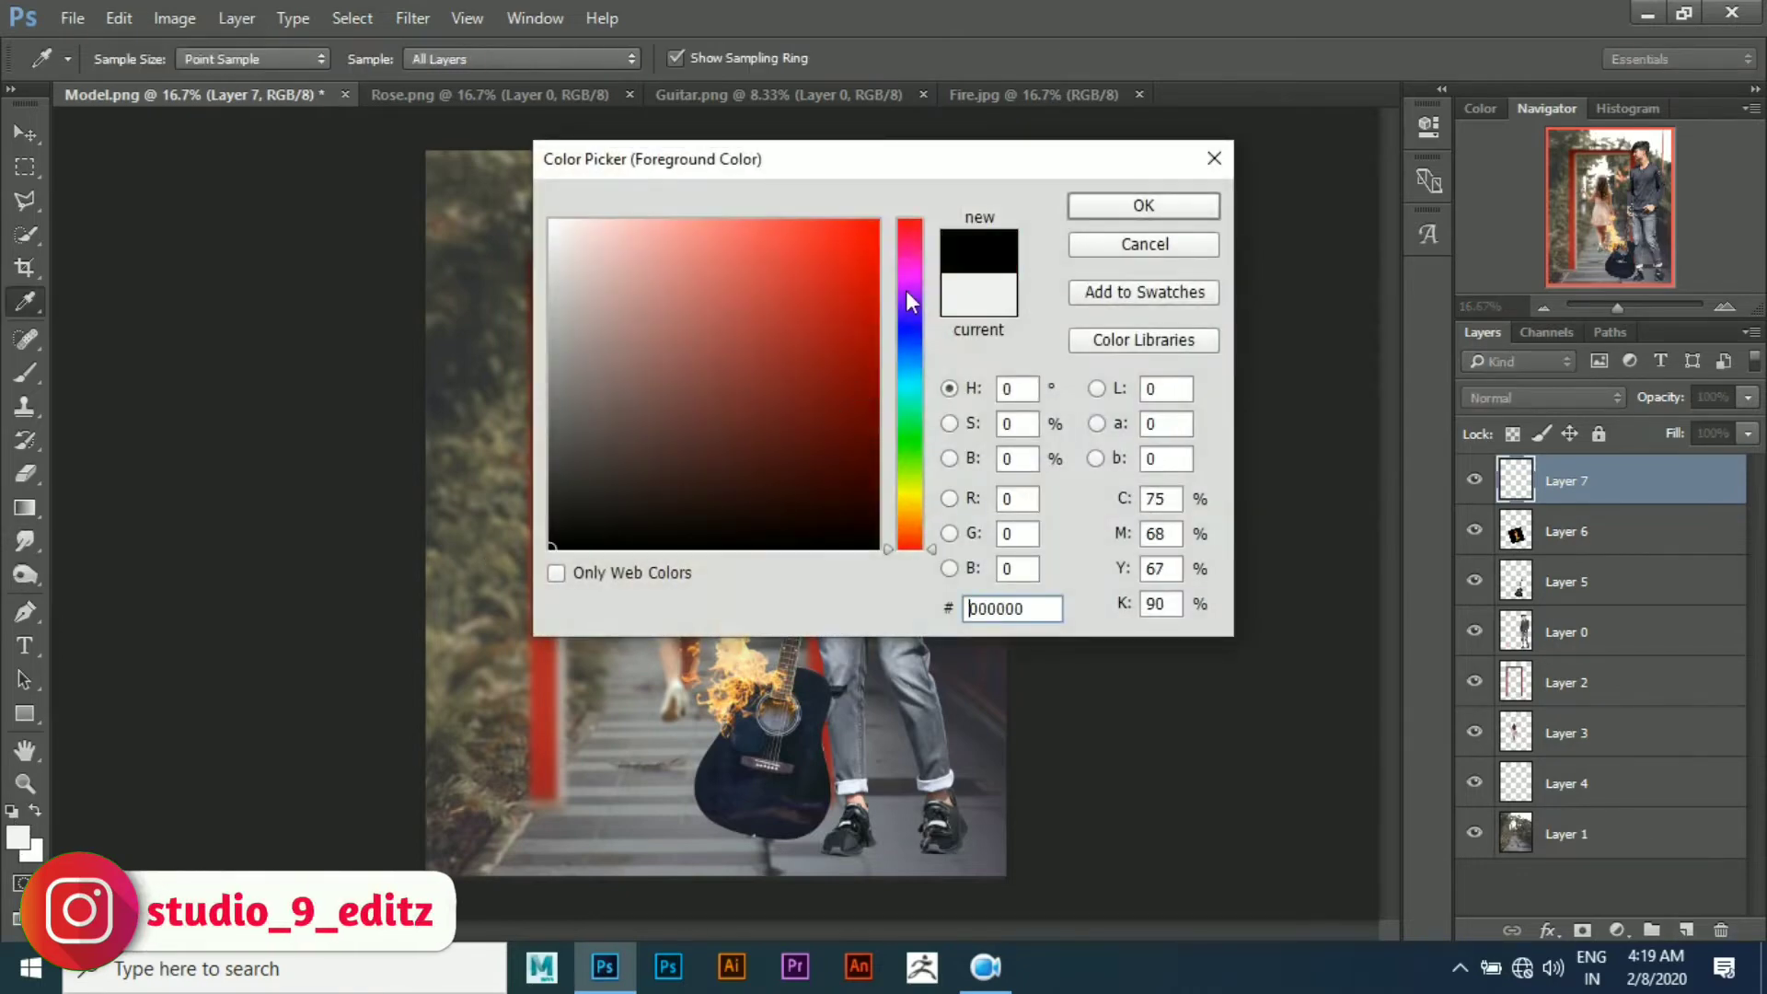
{"action": "left_click", "coordinate": [1117, 206]}
{"action": "left_click_drag", "start_coordinate": [724, 871], "coordinate": [739, 619]}
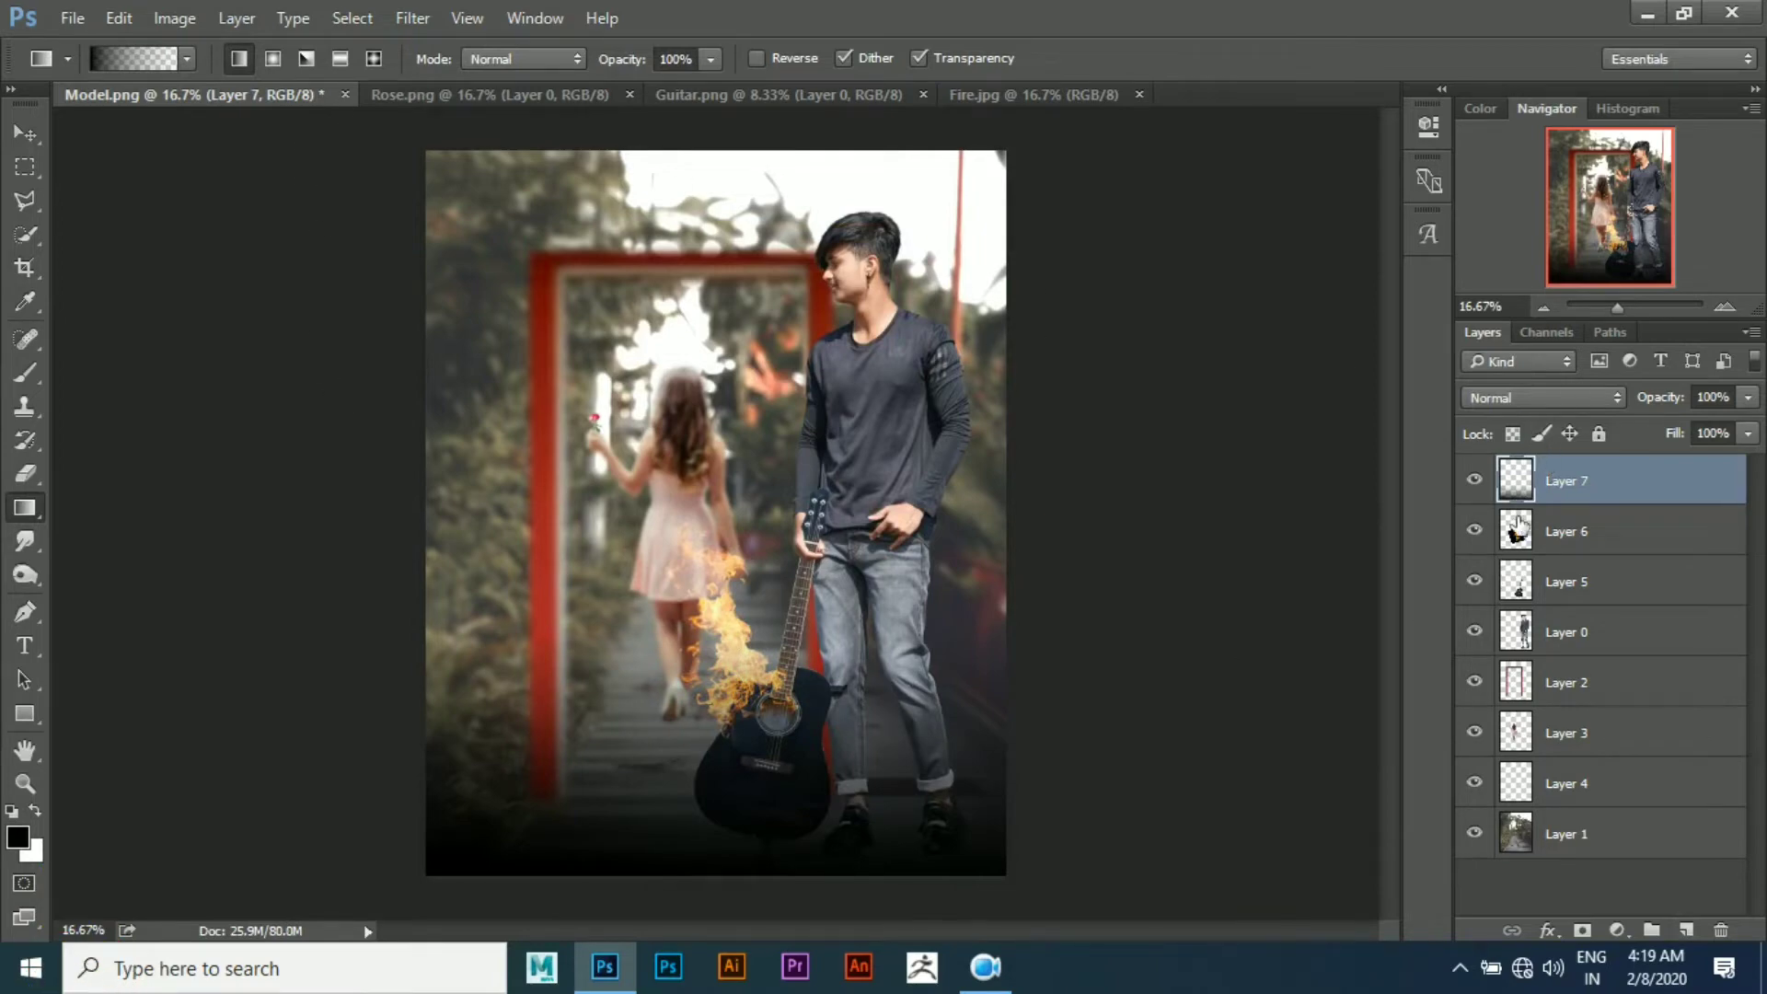
Set the gradient layer's blend mode to Soft Light after trying Overlay
{"action": "left_click", "coordinate": [1551, 402]}
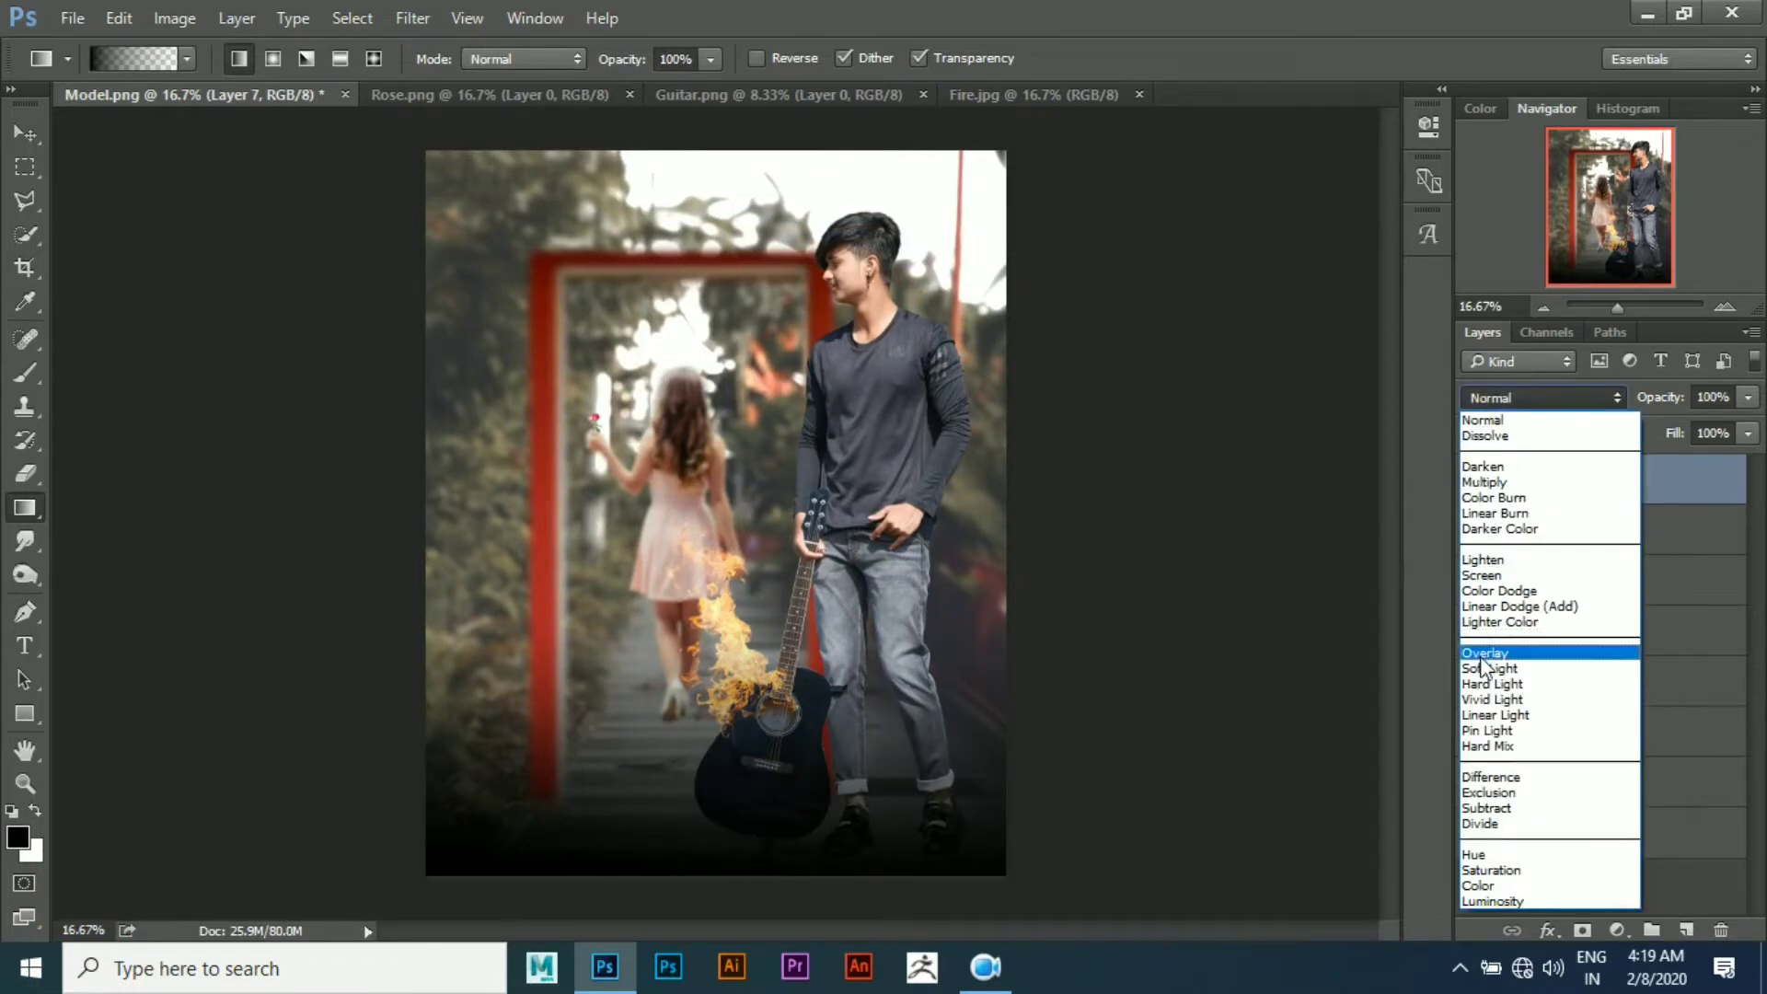
{"action": "left_click", "coordinate": [1488, 657]}
{"action": "left_click", "coordinate": [1554, 411]}
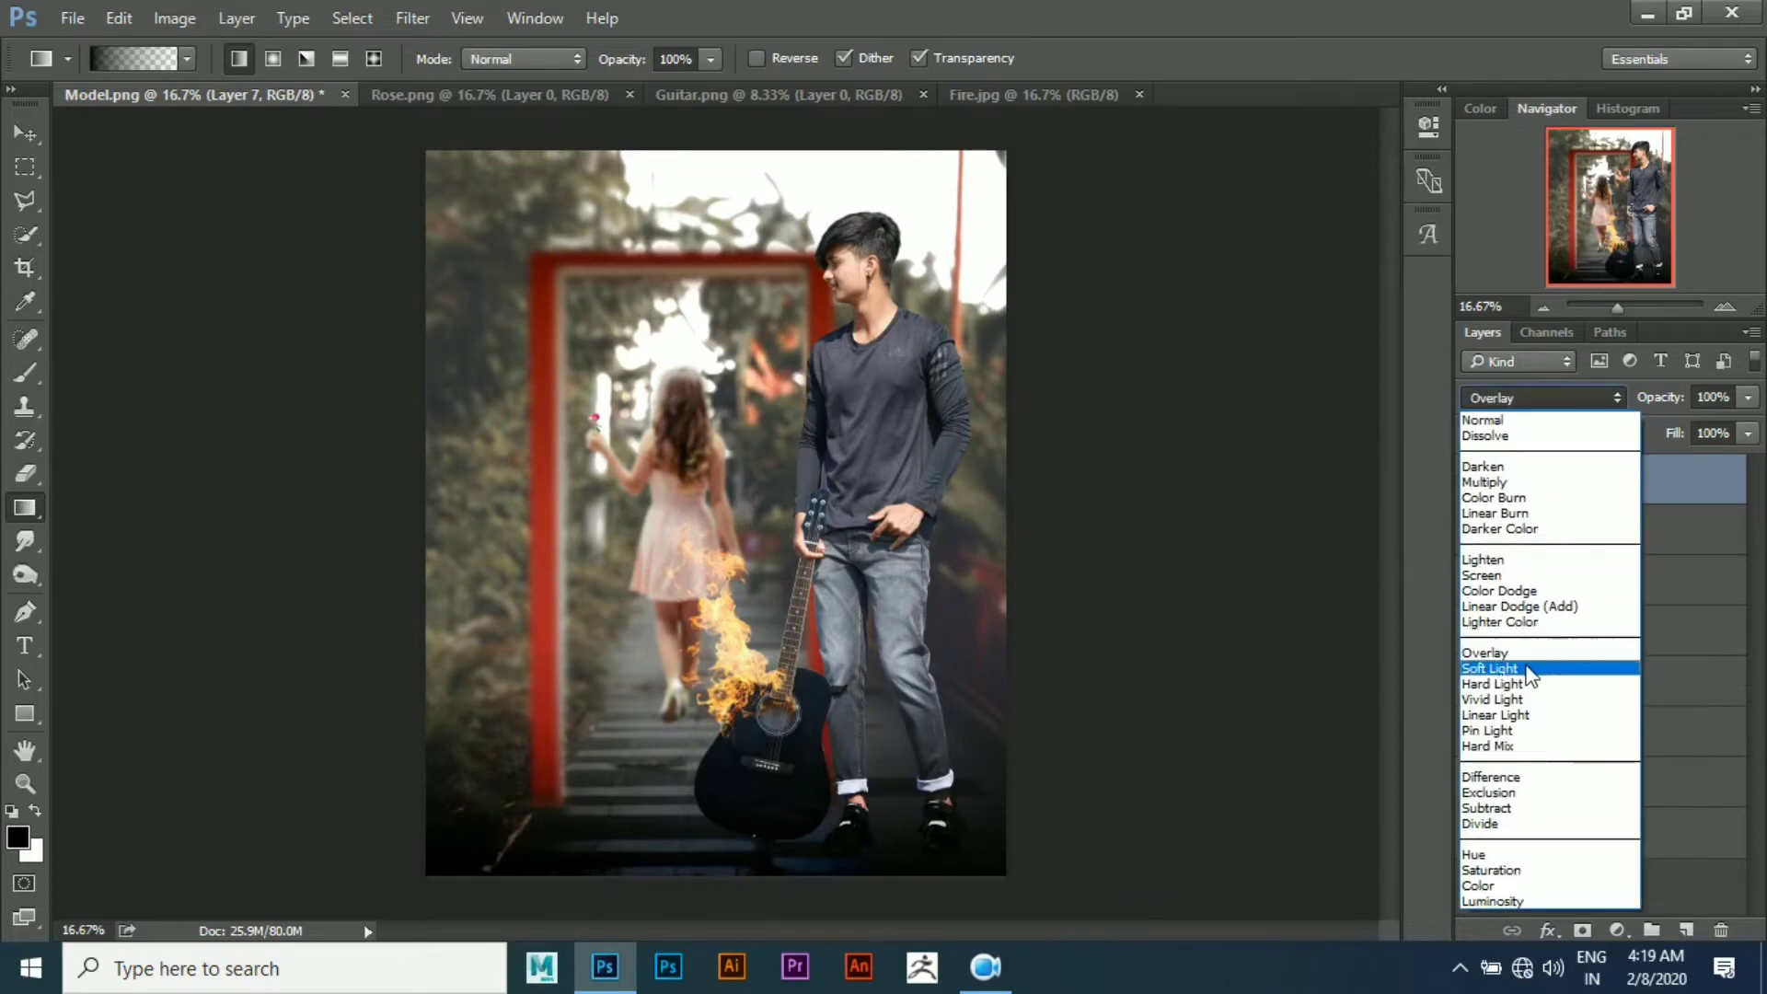
{"action": "left_click", "coordinate": [1533, 689]}
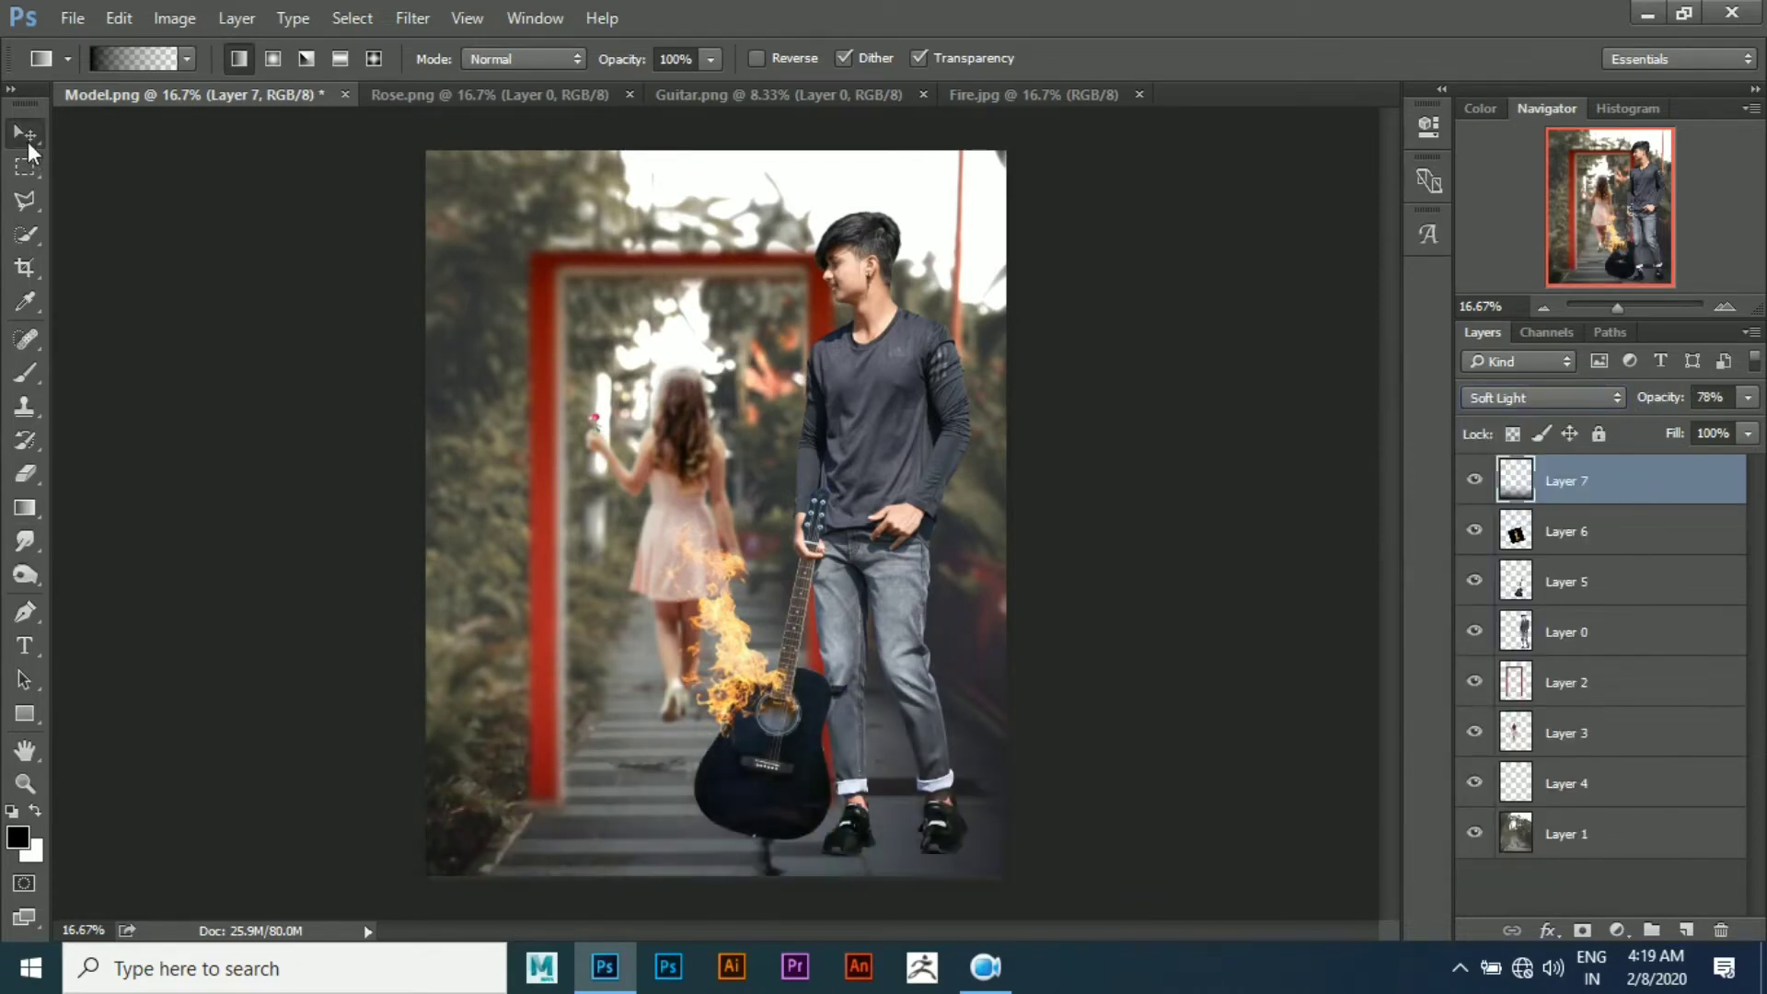
{"action": "left_click", "coordinate": [26, 134]}
{"action": "scroll", "coordinate": [680, 350], "scroll_direction": "down", "scroll_amount": 1}
{"action": "scroll", "coordinate": [769, 598], "scroll_direction": "up", "scroll_amount": 2}
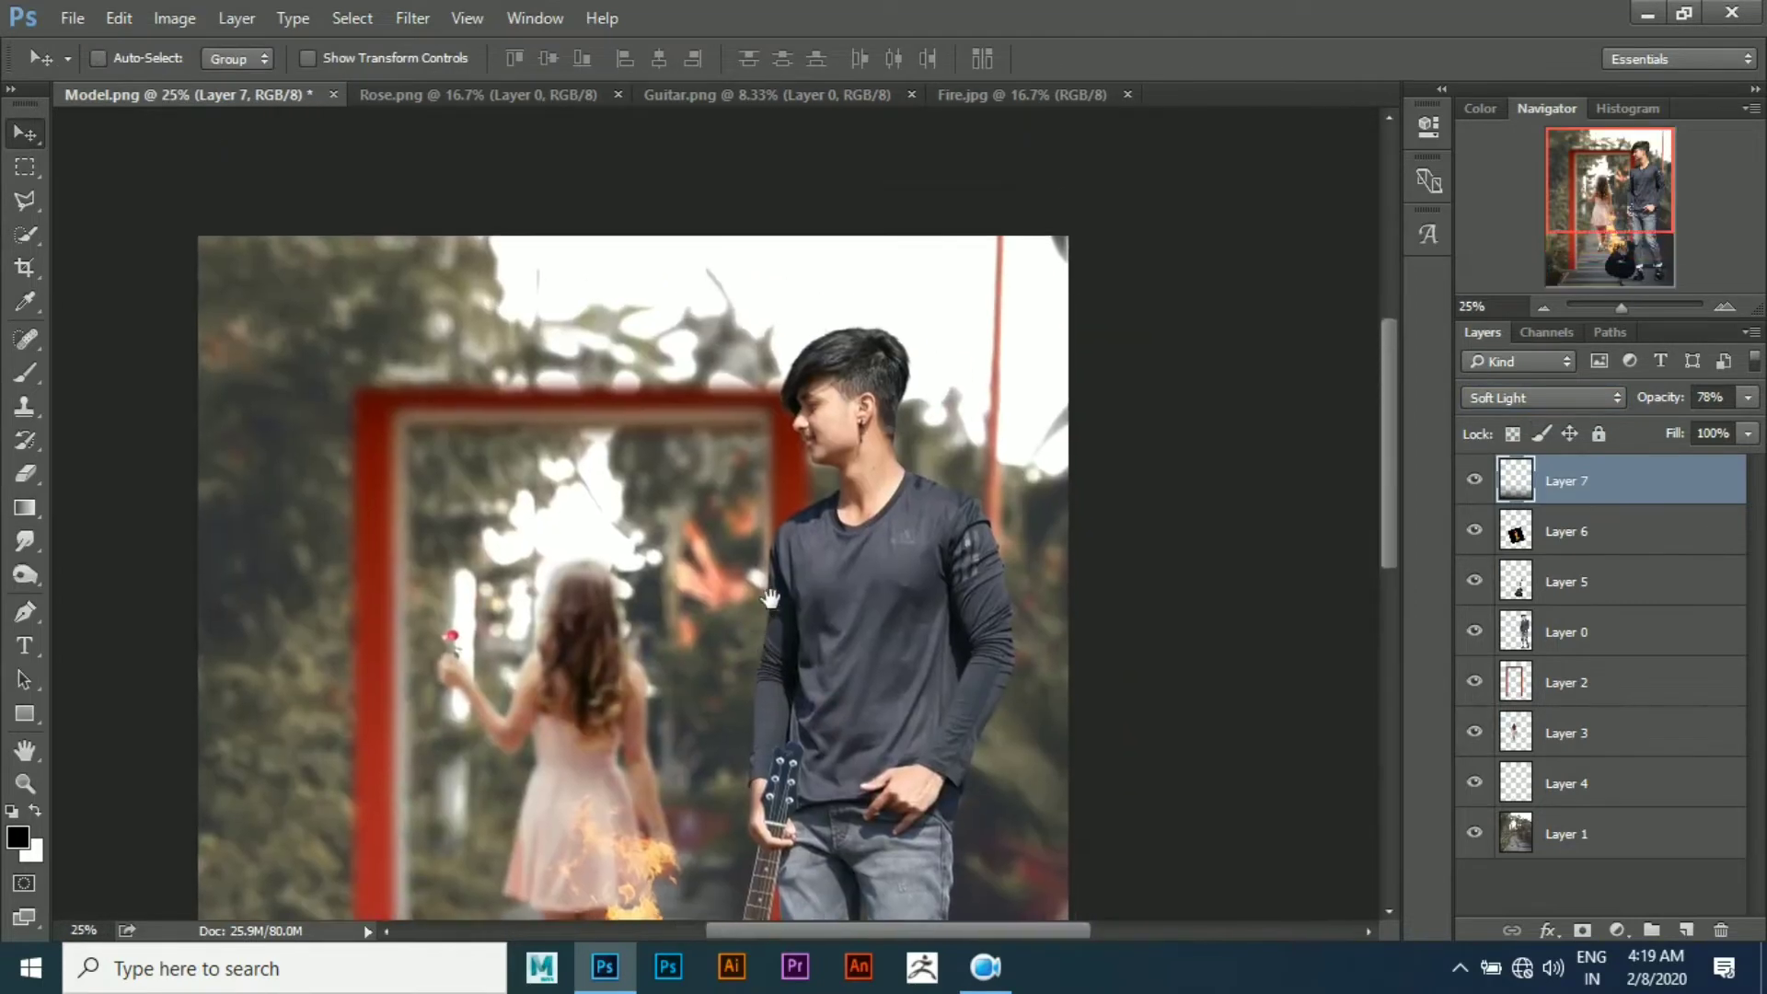
{"action": "scroll", "coordinate": [770, 599], "scroll_direction": "up", "scroll_amount": 1}
{"action": "scroll", "coordinate": [827, 578], "scroll_direction": "down", "scroll_amount": 1}
{"action": "scroll", "coordinate": [827, 578], "scroll_direction": "down", "scroll_amount": 1}
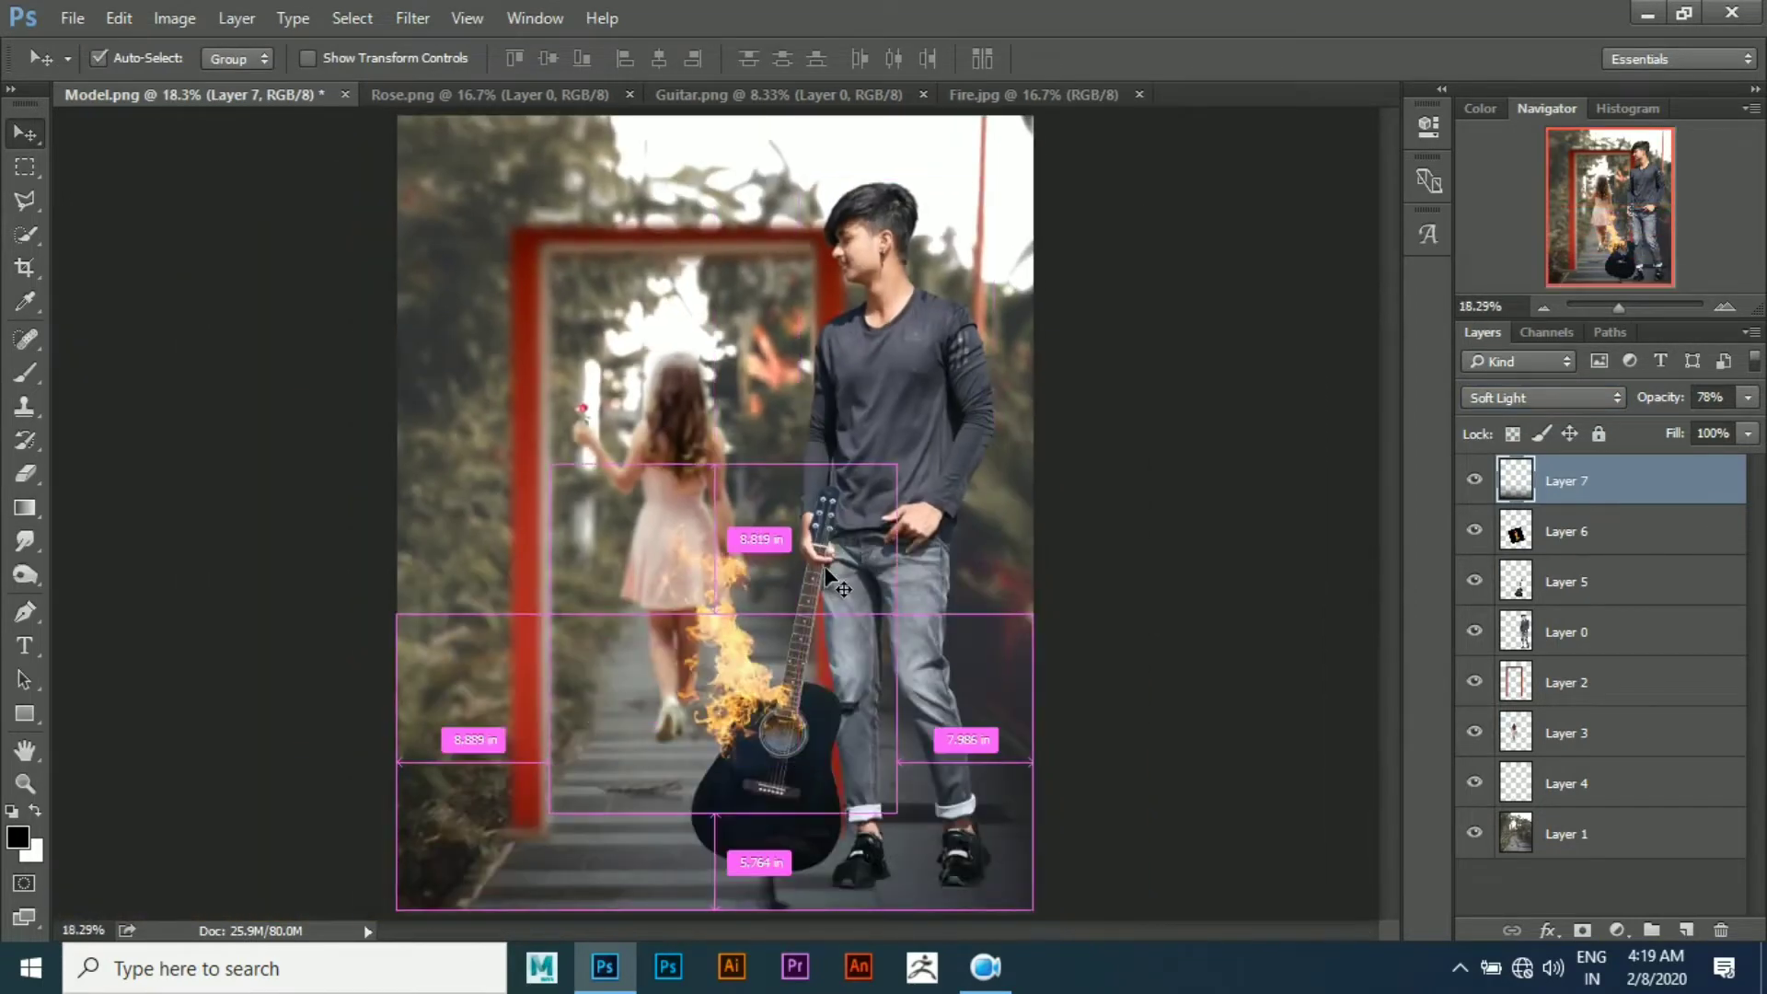
{"action": "scroll", "coordinate": [826, 571], "scroll_direction": "down", "scroll_amount": 1}
{"action": "scroll", "coordinate": [799, 485], "scroll_direction": "up", "scroll_amount": 2}
{"action": "scroll", "coordinate": [797, 482], "scroll_direction": "down", "scroll_amount": 2}
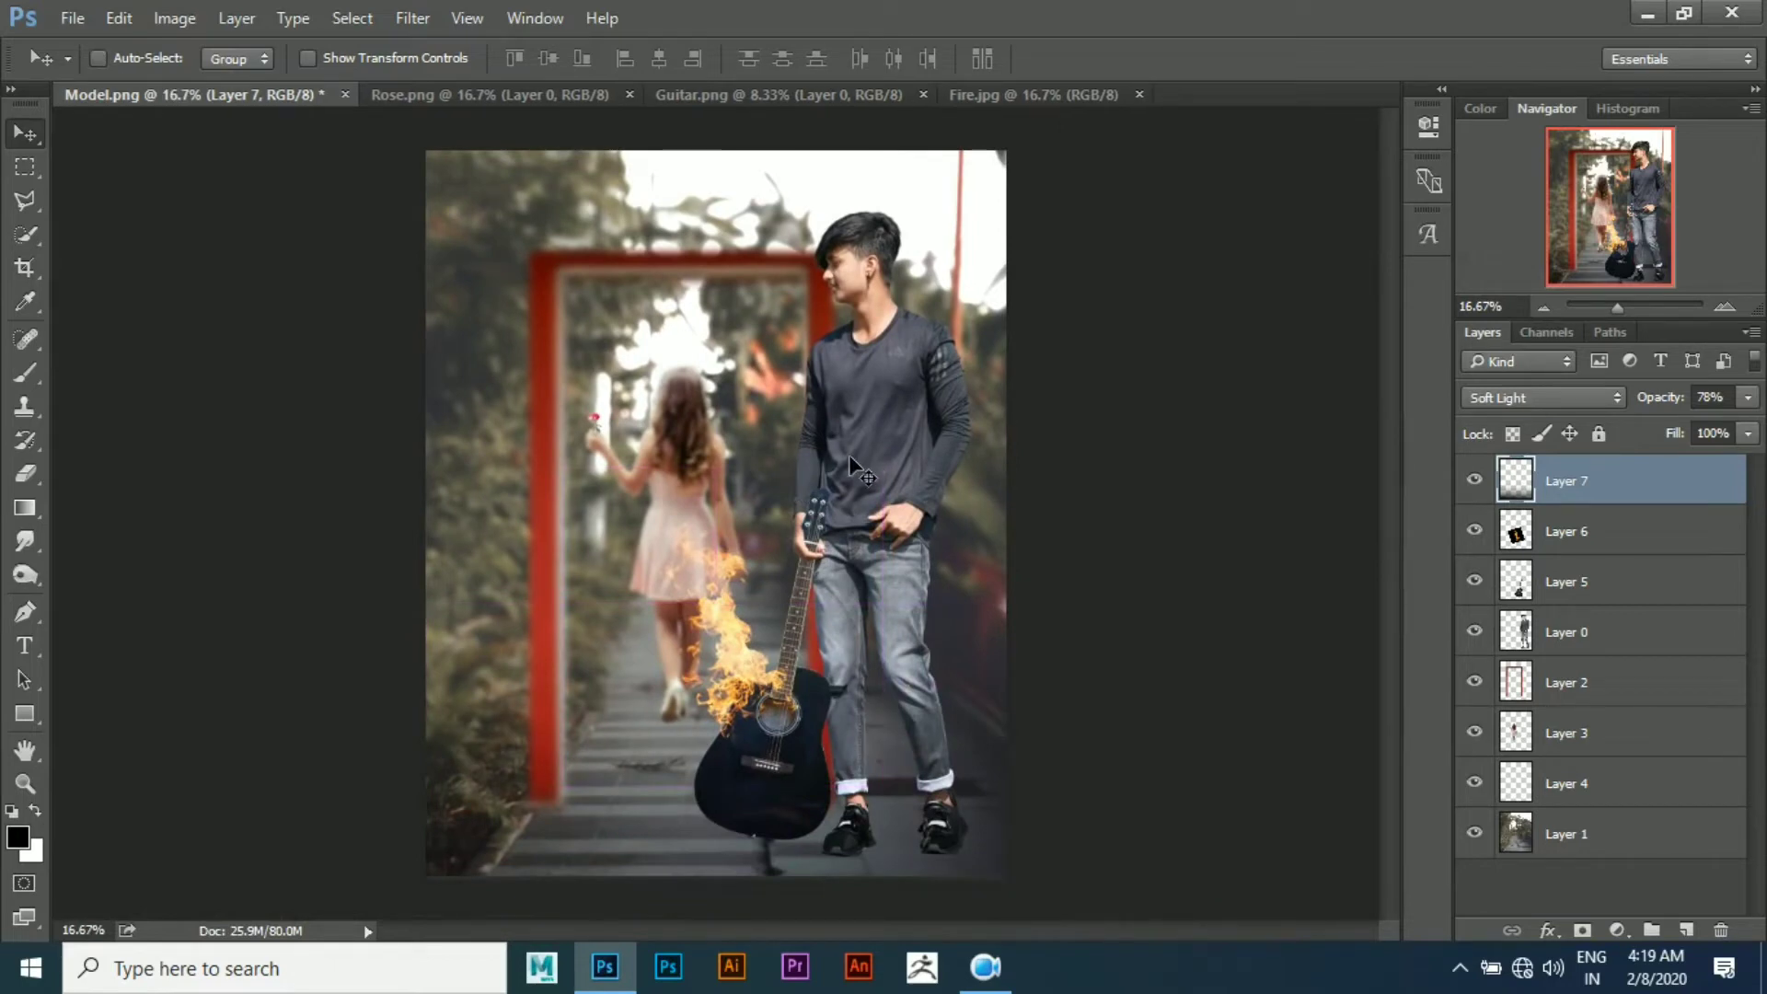
Add a new layer below the guitar and paint a black shadow beneath it with a larger brush
{"action": "left_click", "coordinate": [1569, 583]}
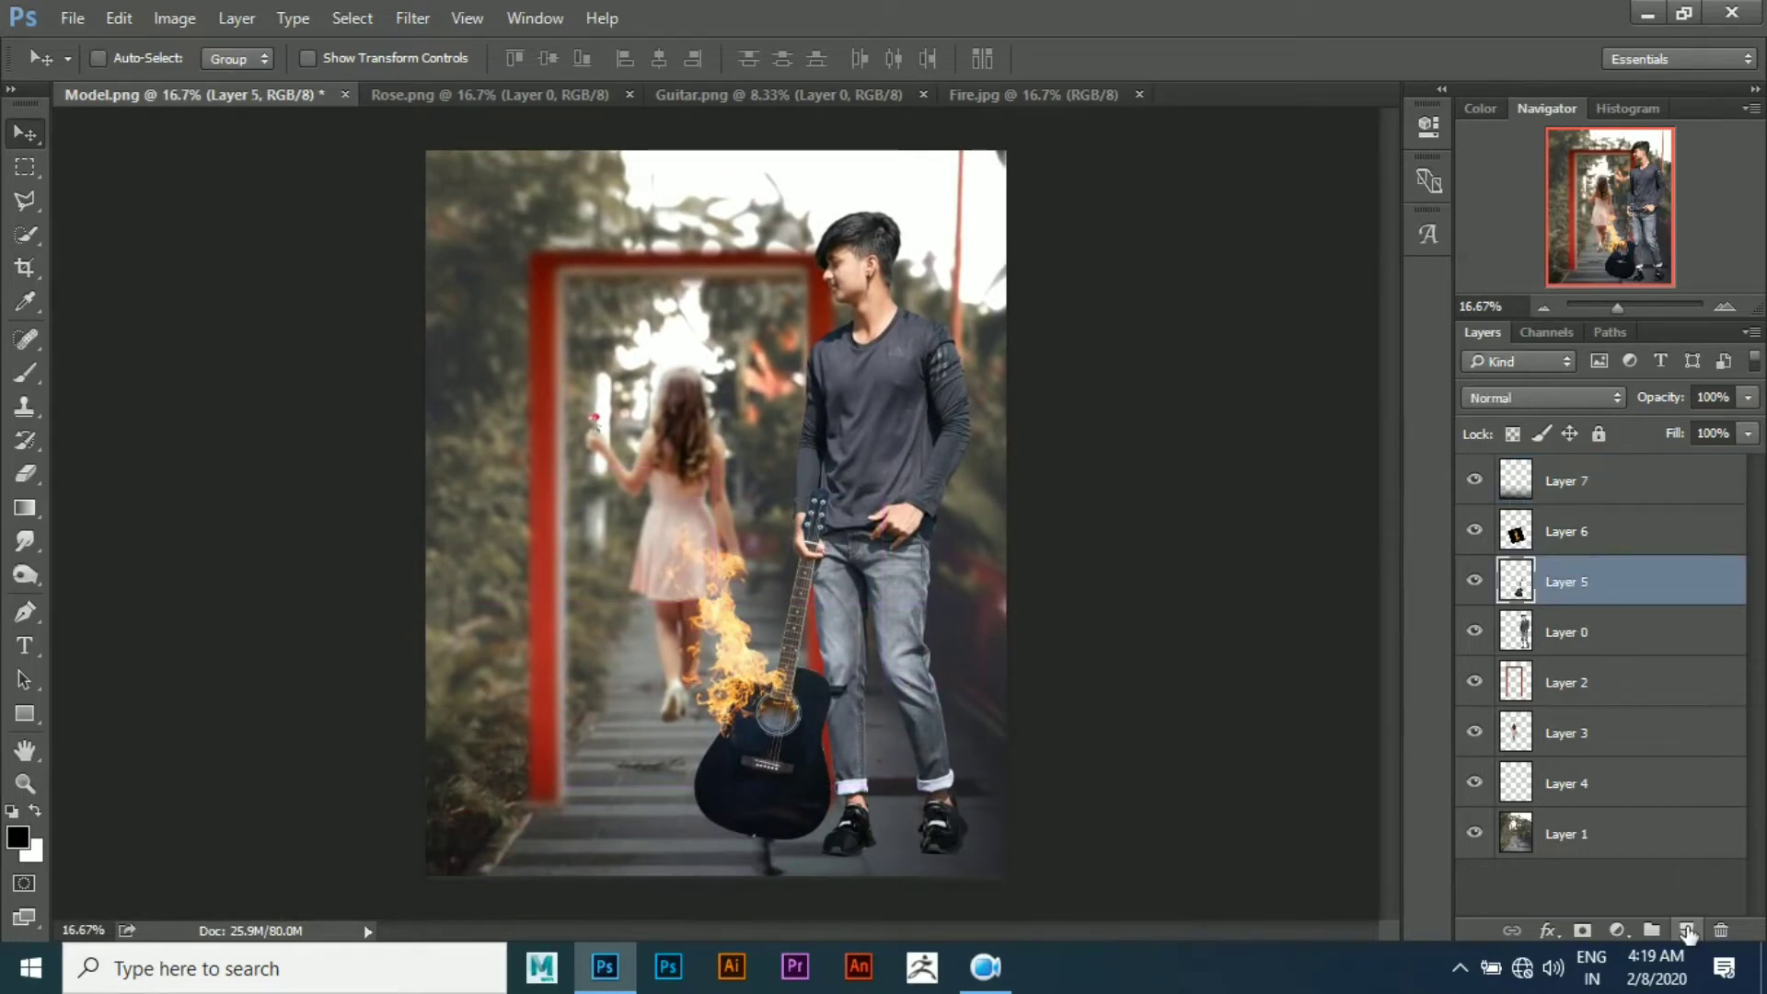
{"action": "left_click", "coordinate": [1686, 929]}
{"action": "left_click_drag", "start_coordinate": [1569, 582], "coordinate": [1575, 655]}
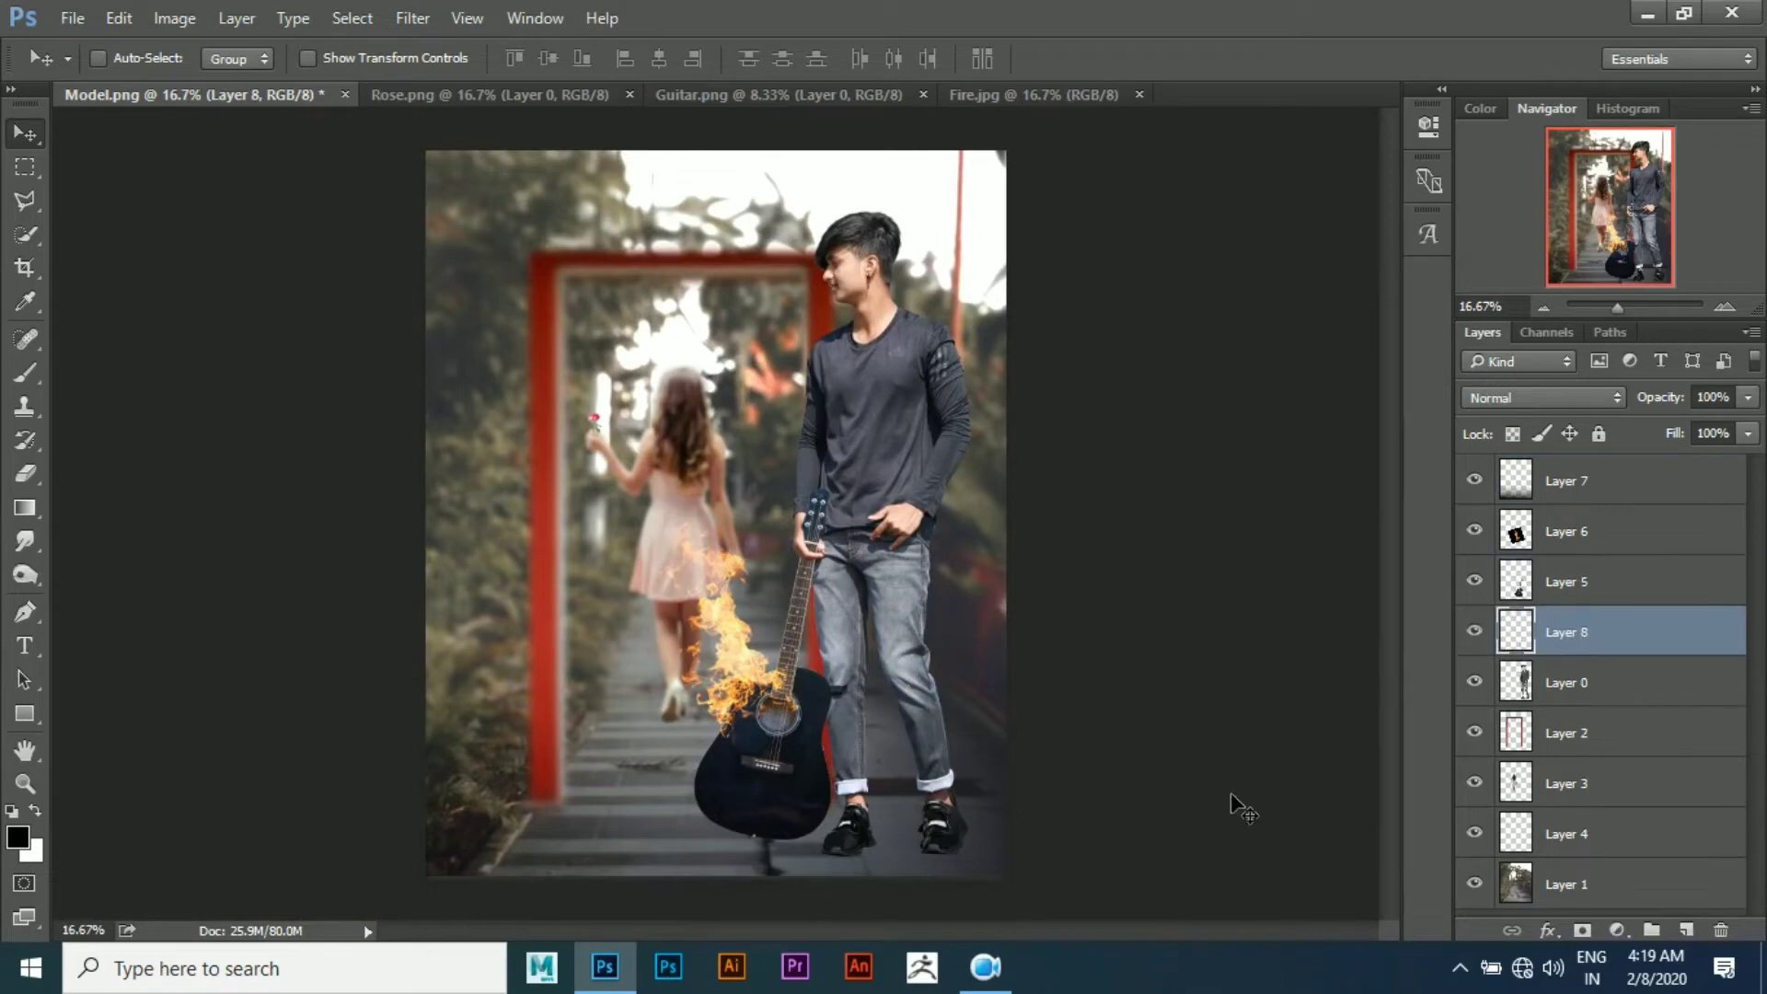
{"action": "scroll", "coordinate": [971, 691], "scroll_direction": "up", "scroll_amount": 2}
{"action": "scroll", "coordinate": [971, 690], "scroll_direction": "up", "scroll_amount": 1}
{"action": "scroll", "coordinate": [971, 690], "scroll_direction": "up", "scroll_amount": 1}
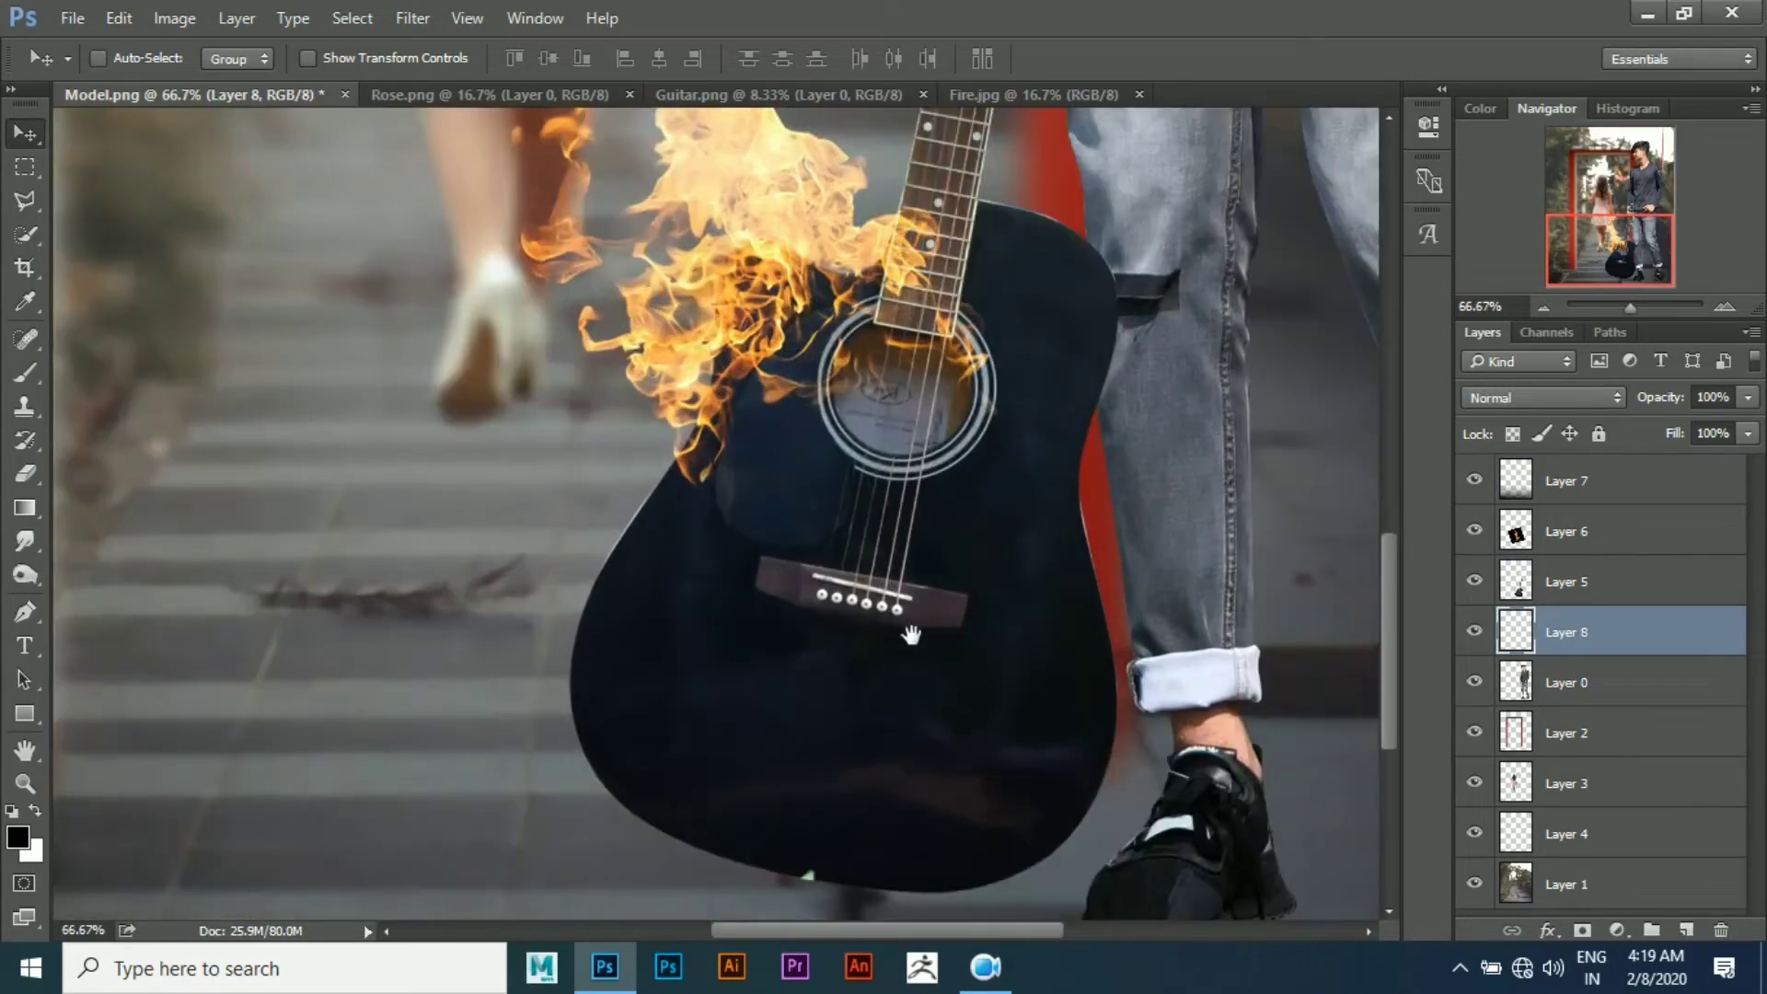
{"action": "scroll", "coordinate": [895, 507], "scroll_direction": "down", "scroll_amount": 1}
{"action": "key", "text": "b"}
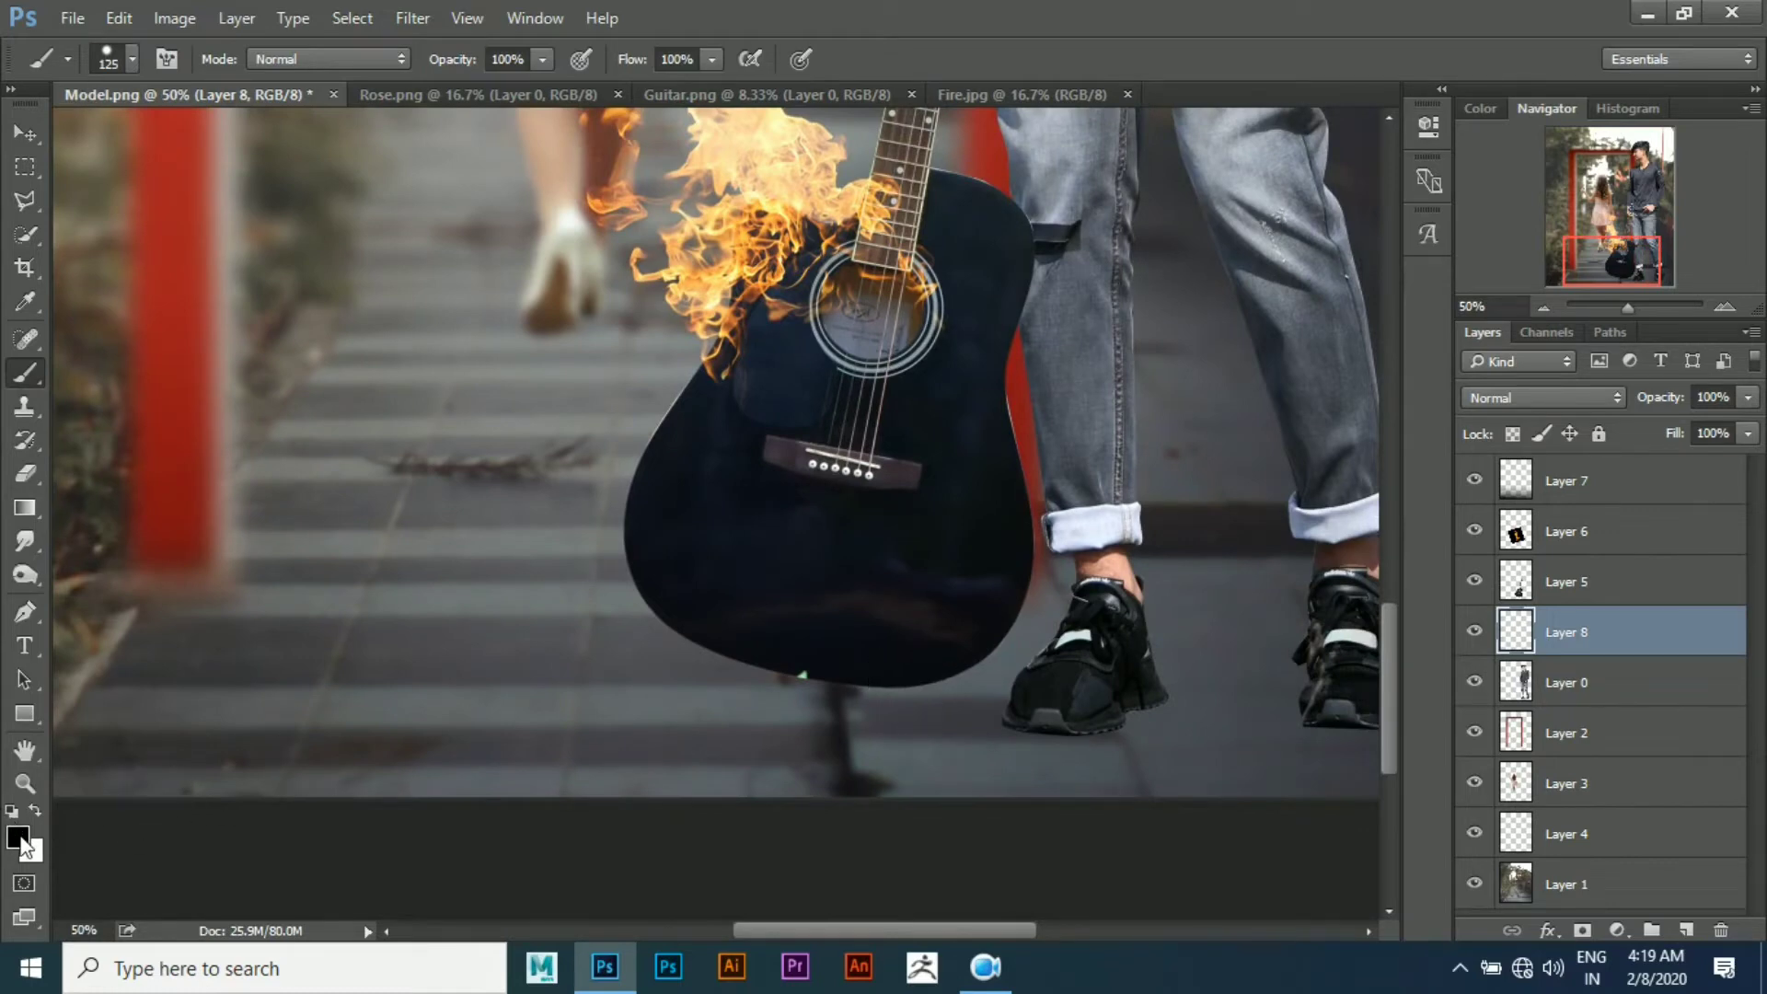
{"action": "left_click_drag", "start_coordinate": [790, 672], "coordinate": [936, 673]}
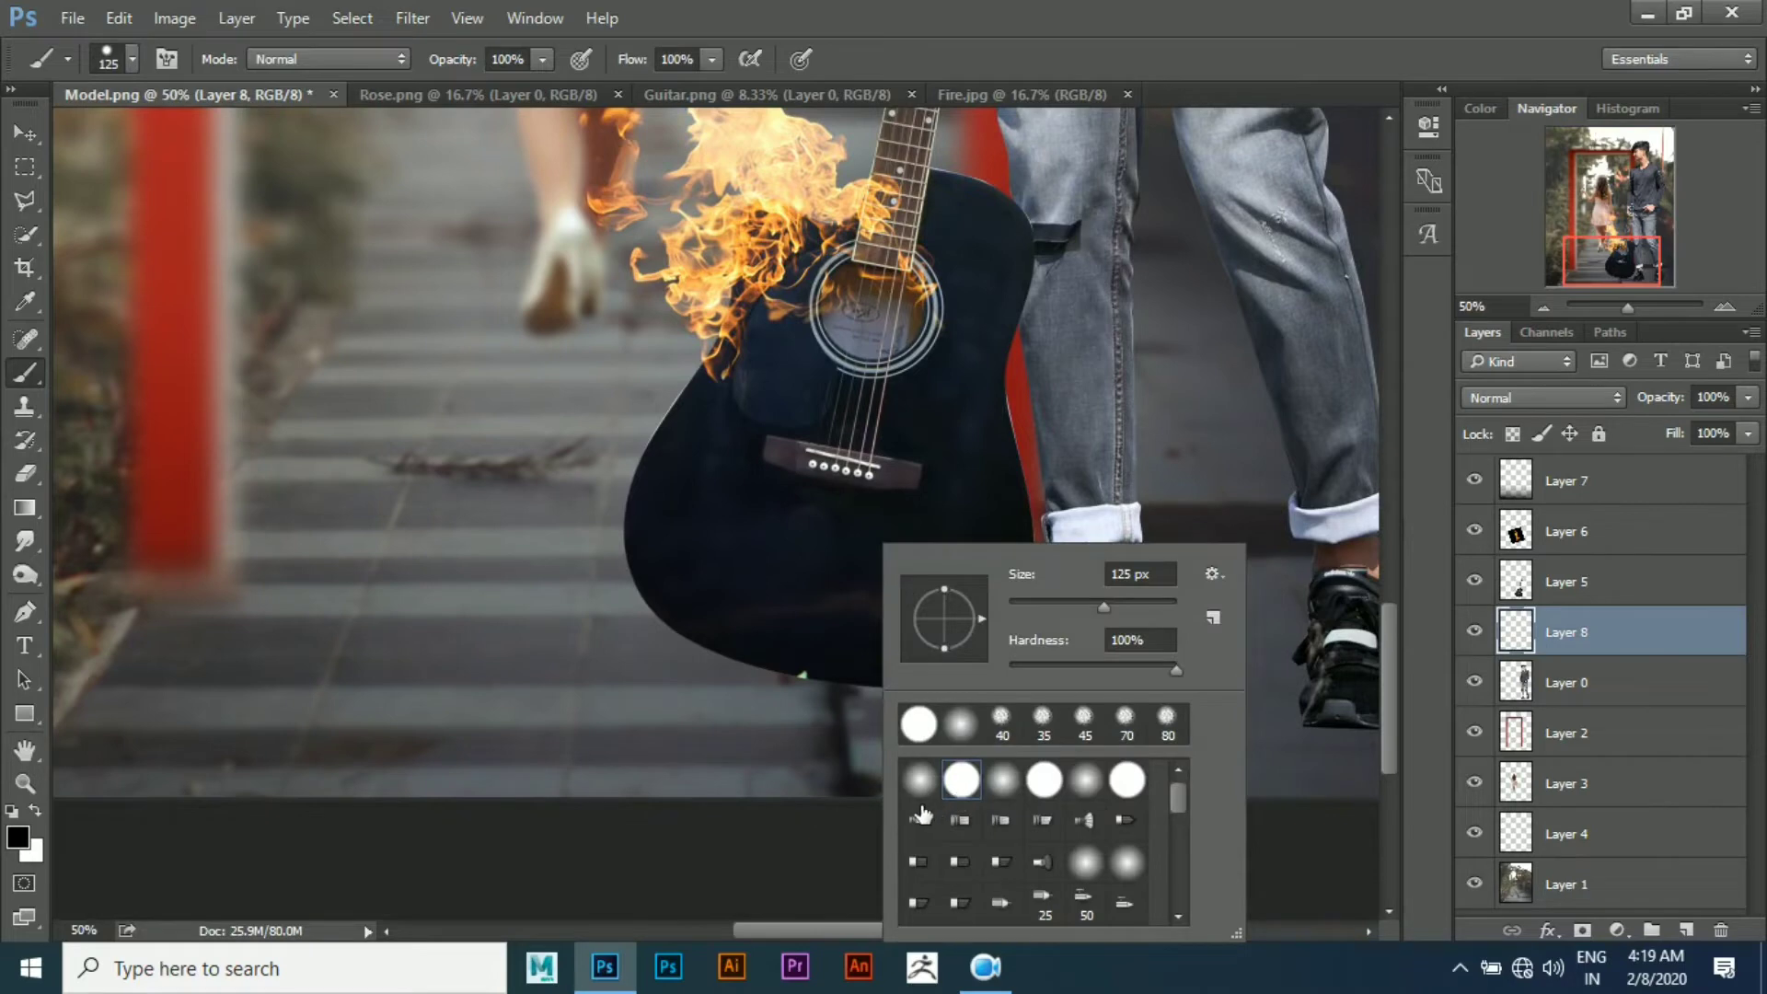
{"action": "left_click", "coordinate": [920, 808]}
{"action": "key", "text": "Return"}
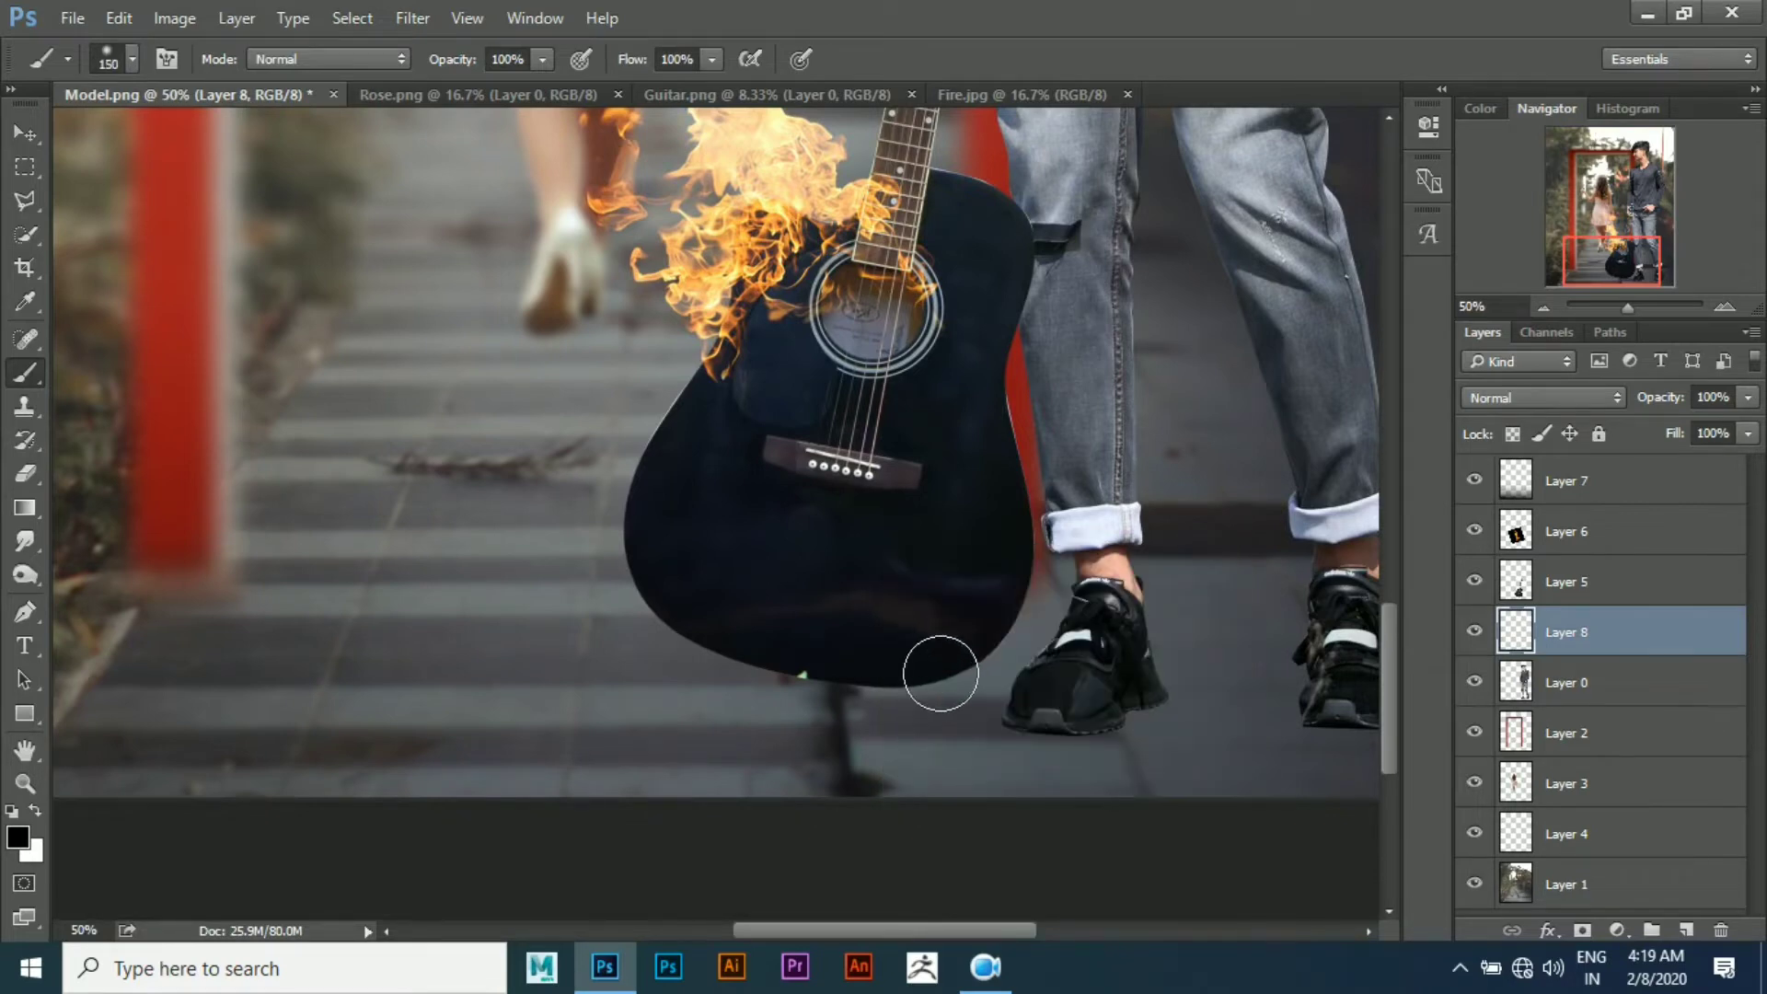
{"action": "left_click_drag", "start_coordinate": [939, 673], "coordinate": [589, 672]}
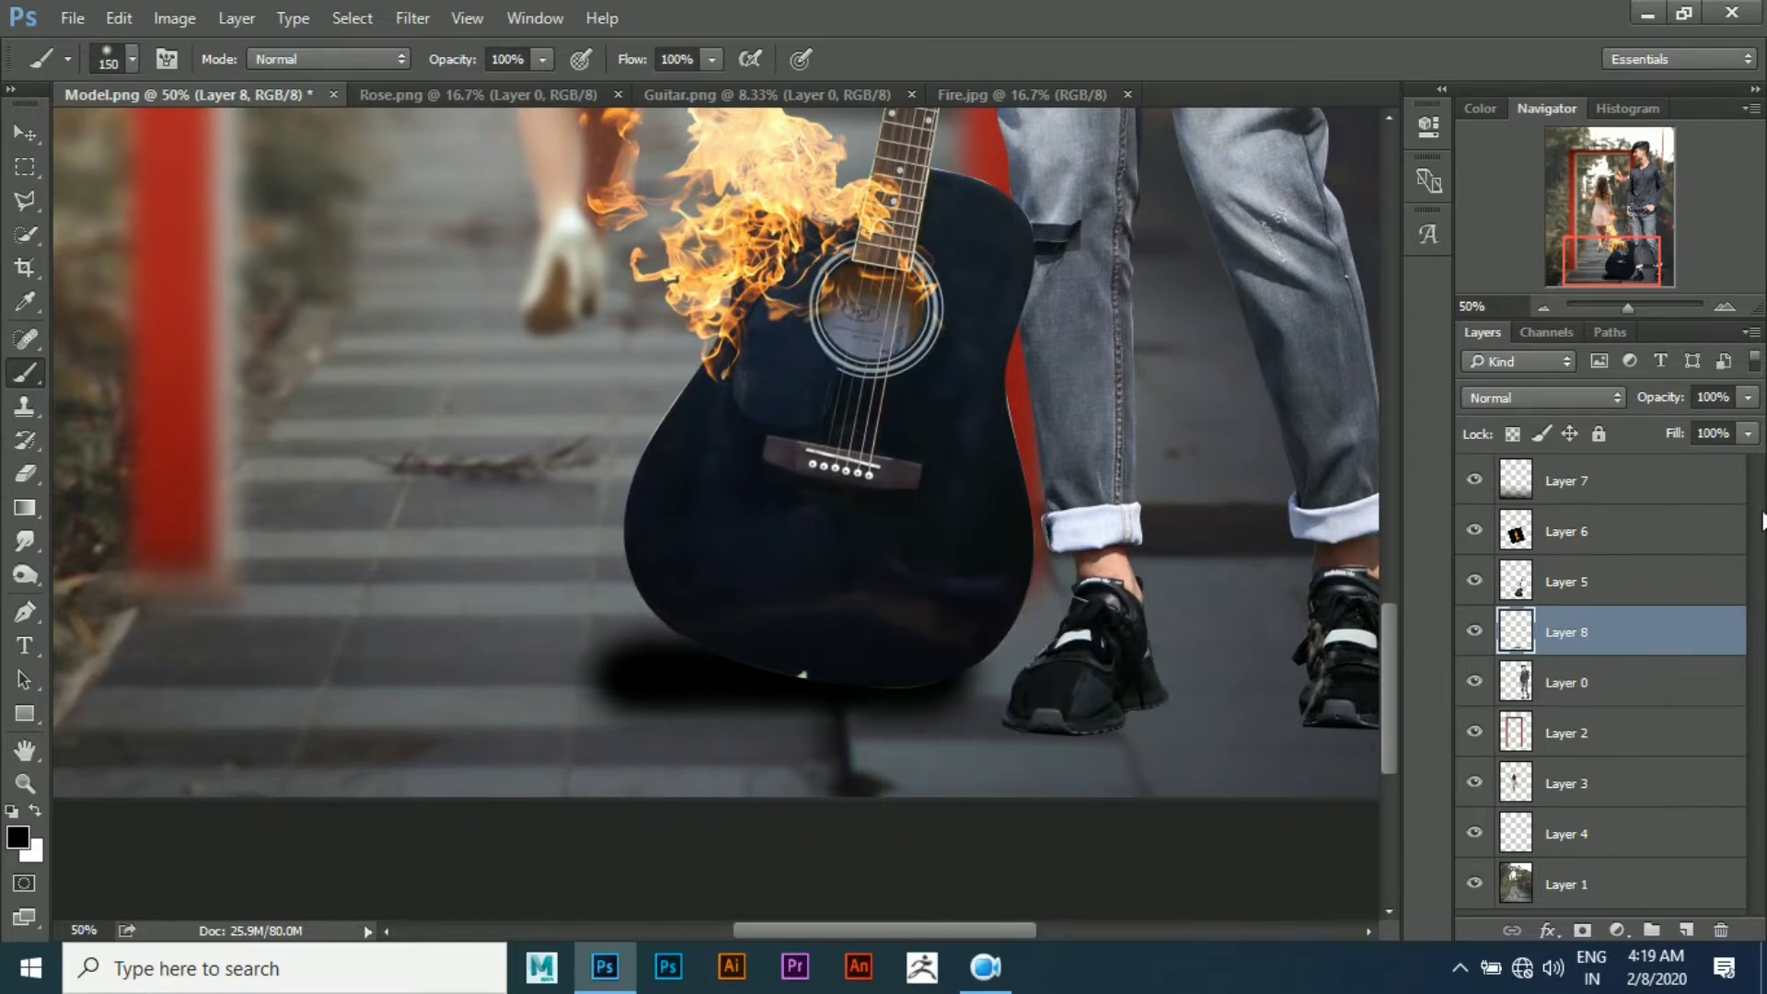
Make the shadow layer fainter and apply a Motion Blur with distance 221
{"action": "mouse_move", "coordinate": [1677, 405]}
{"action": "left_mouse_down"}
{"action": "mouse_move", "coordinate": [1620, 414]}
{"action": "mouse_move", "coordinate": [1647, 441]}
{"action": "left_mouse_up"}
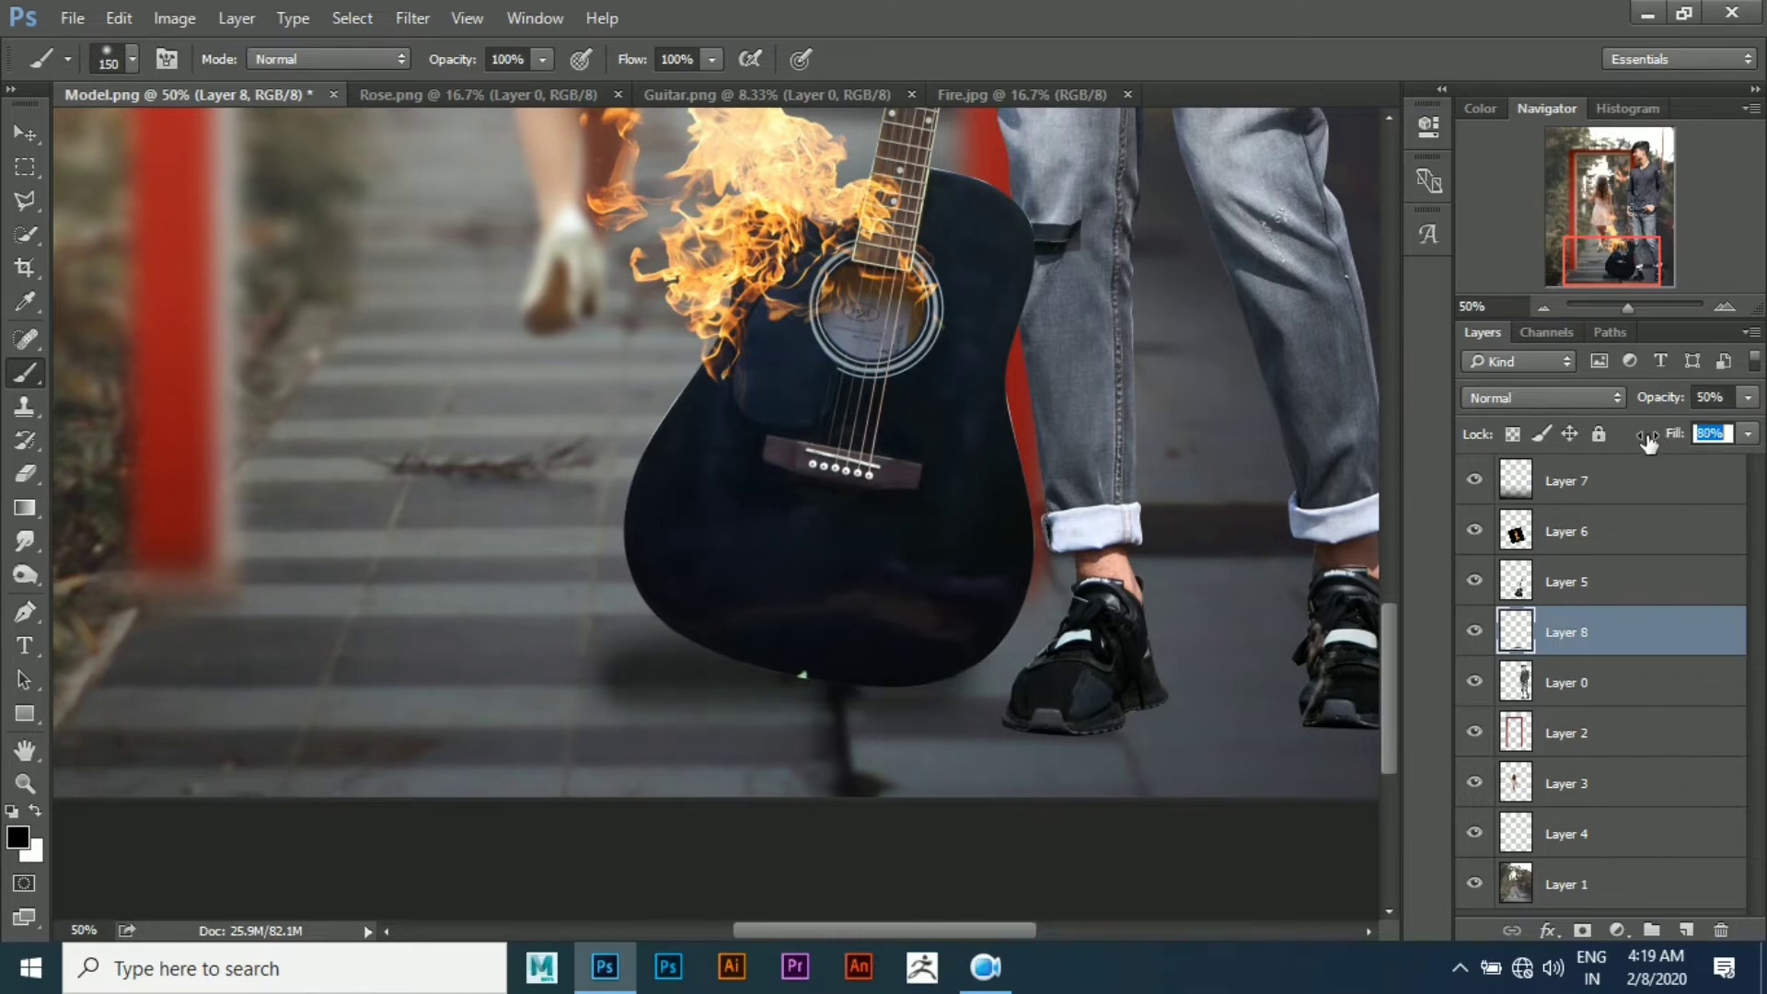
{"action": "left_click", "coordinate": [20, 135]}
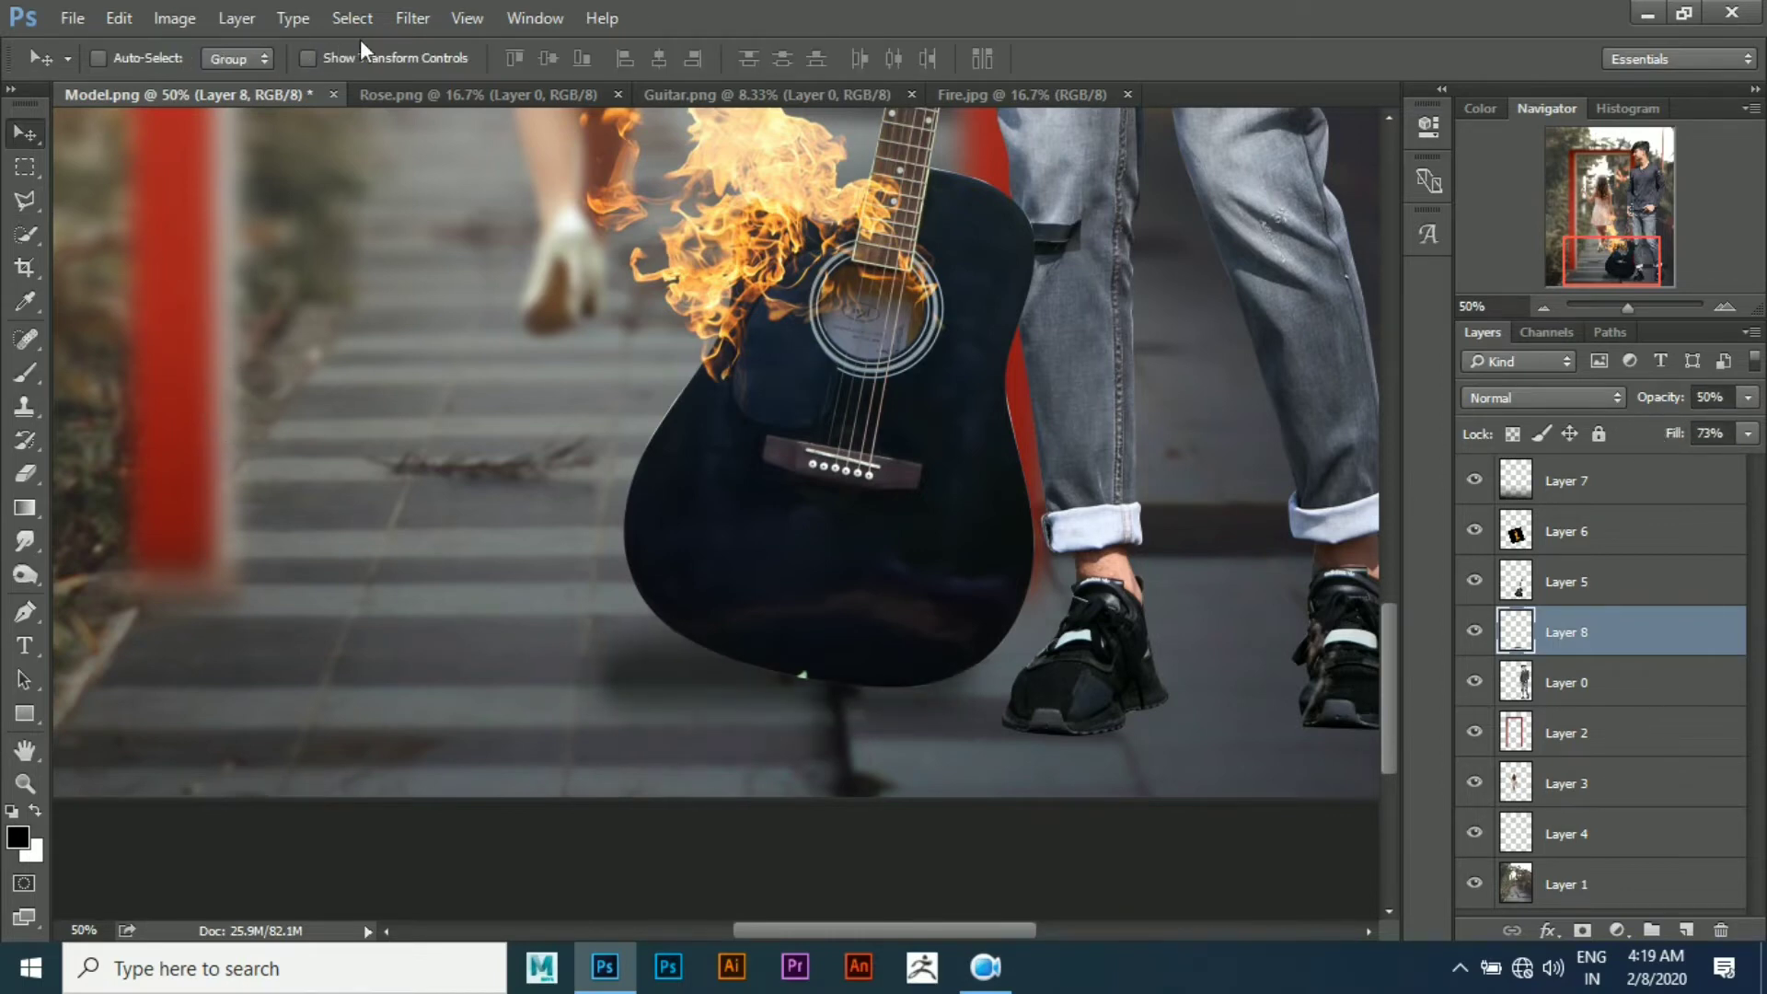
{"action": "left_click", "coordinate": [412, 19]}
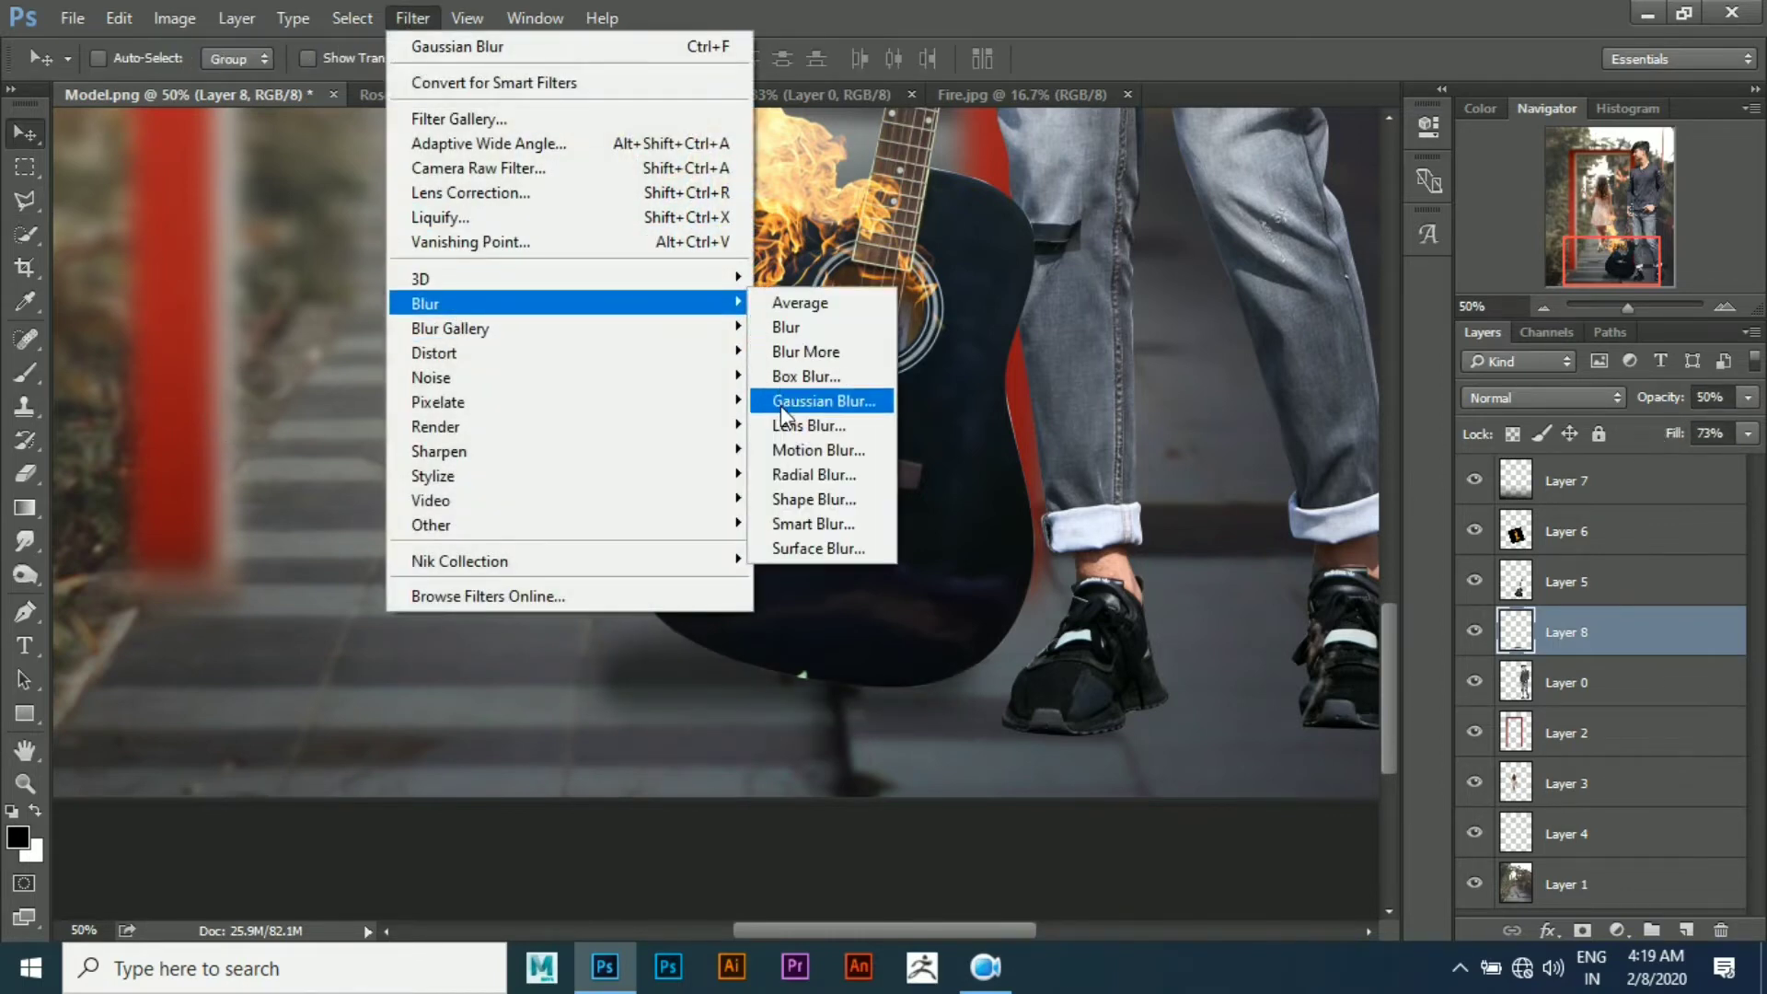
{"action": "left_click", "coordinate": [786, 444]}
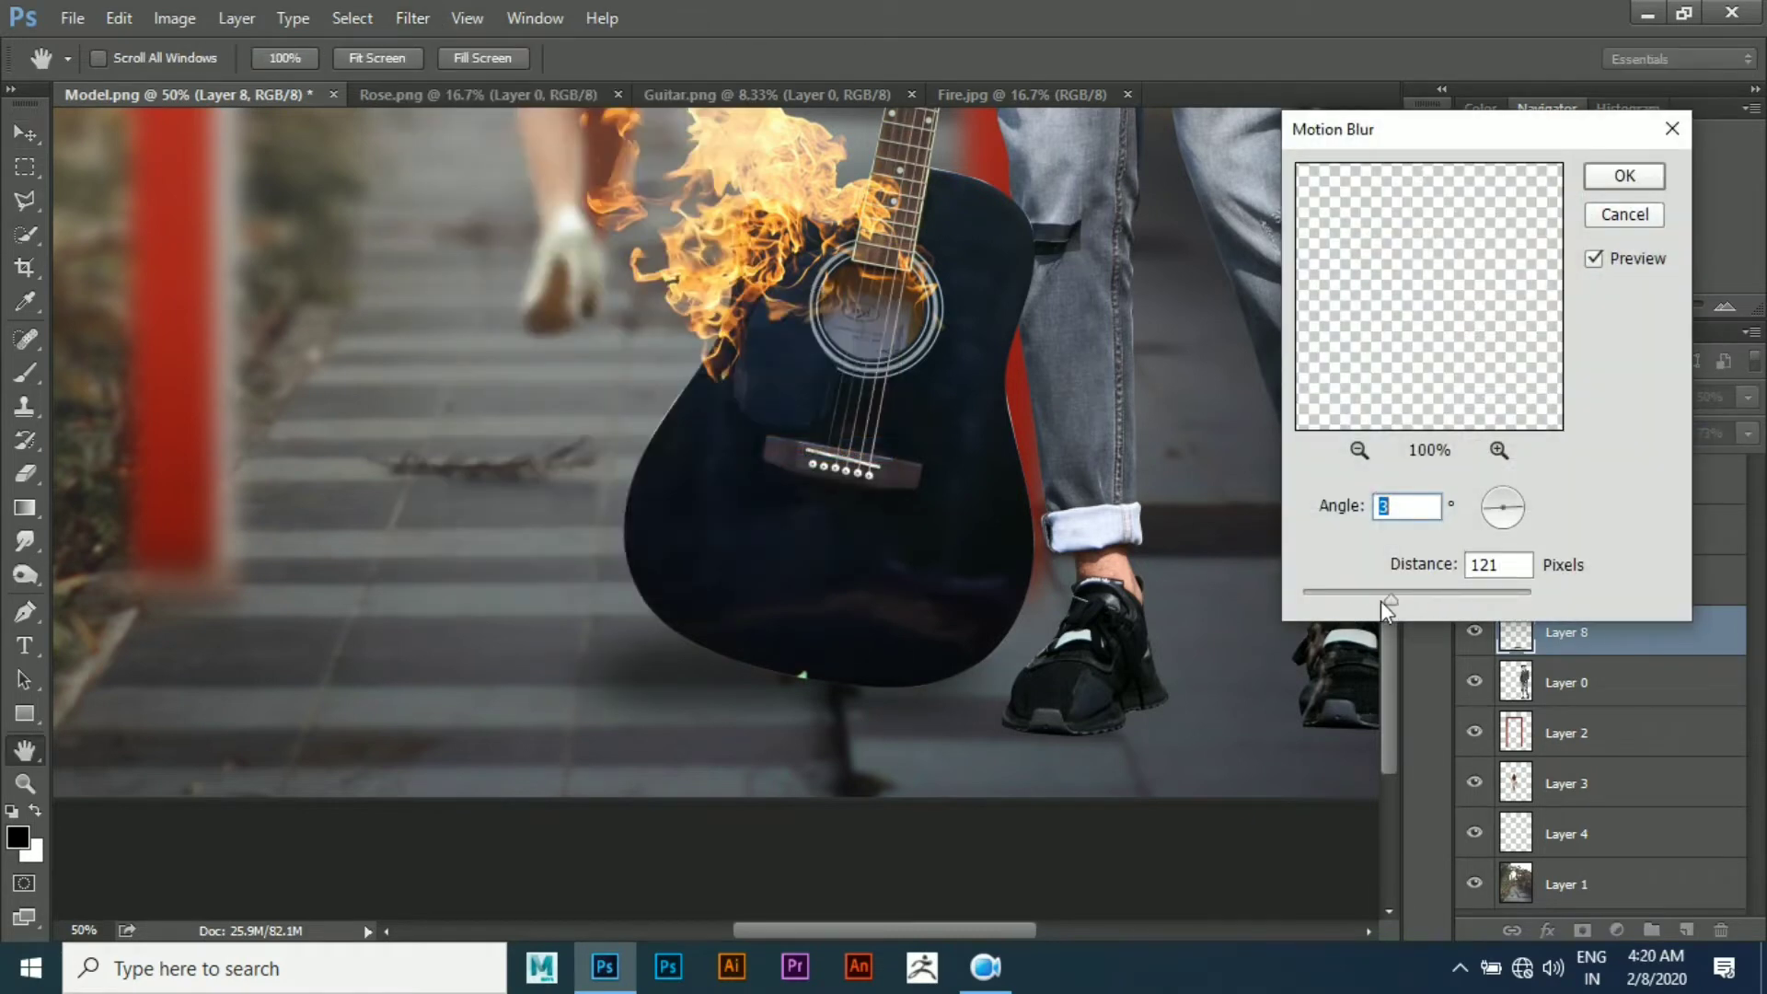
{"action": "left_click_drag", "start_coordinate": [1380, 600], "coordinate": [1428, 600]}
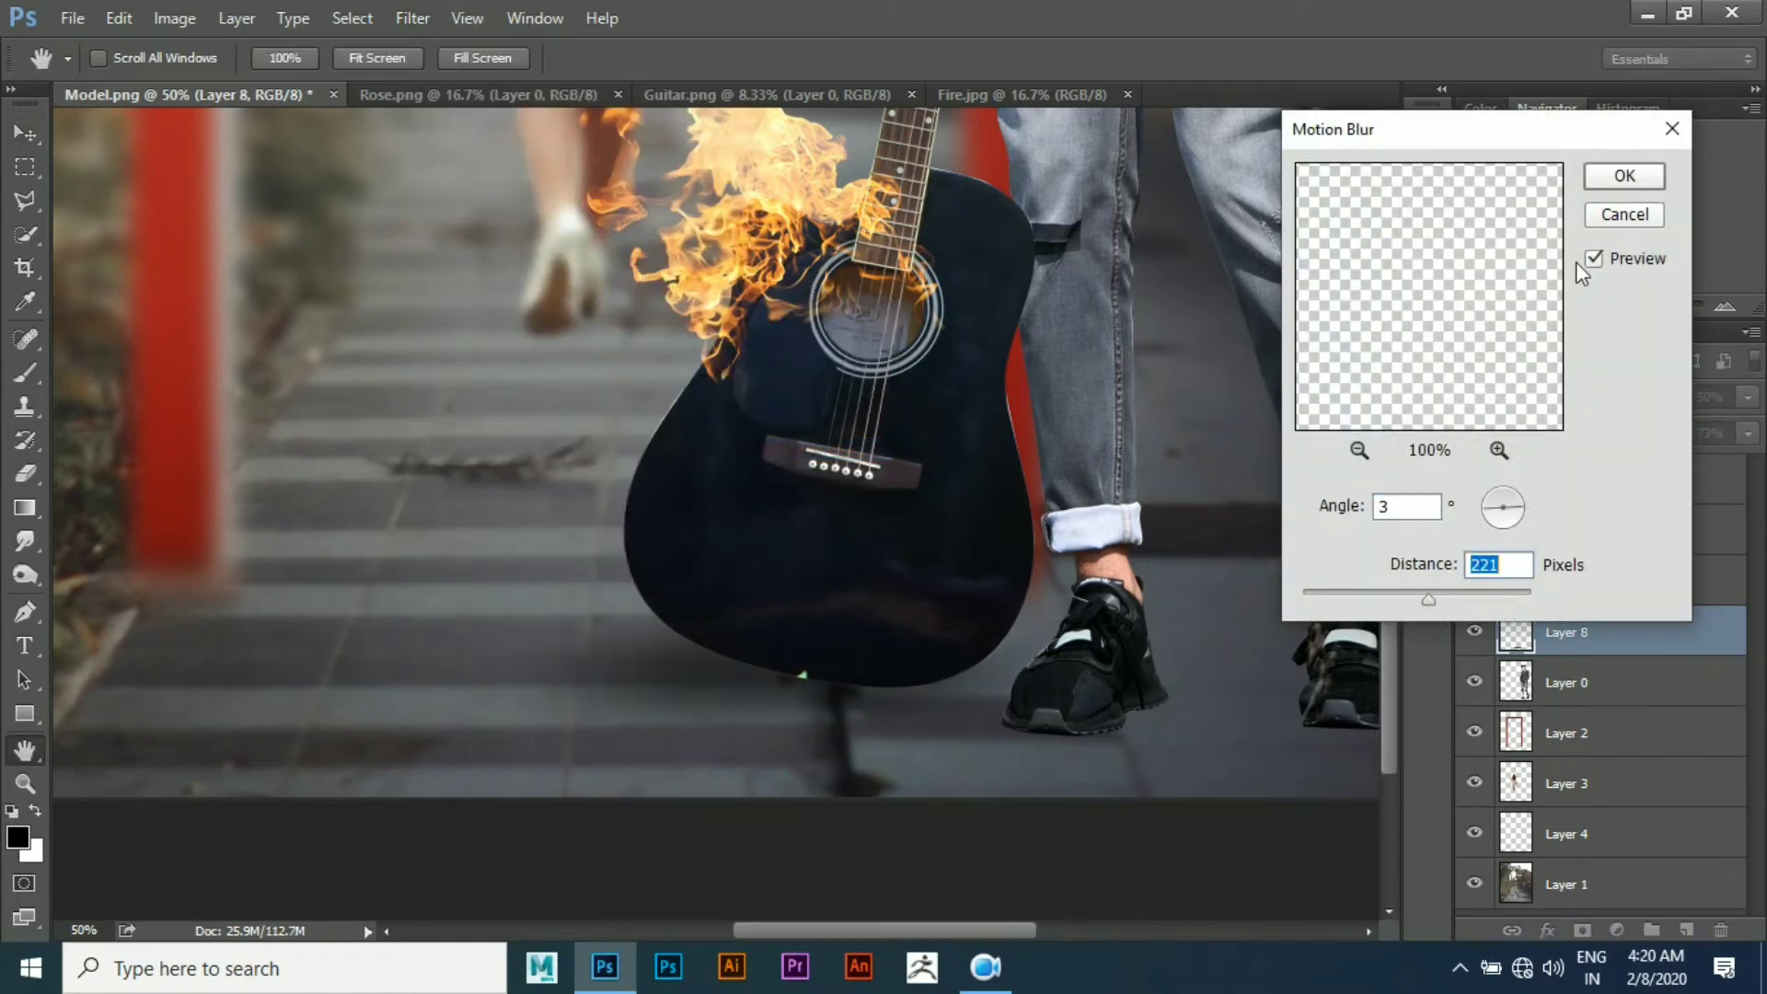
{"action": "left_click", "coordinate": [1623, 176]}
{"action": "scroll", "coordinate": [1023, 445], "scroll_direction": "down", "scroll_amount": 2}
{"action": "scroll", "coordinate": [1023, 446], "scroll_direction": "down", "scroll_amount": 2}
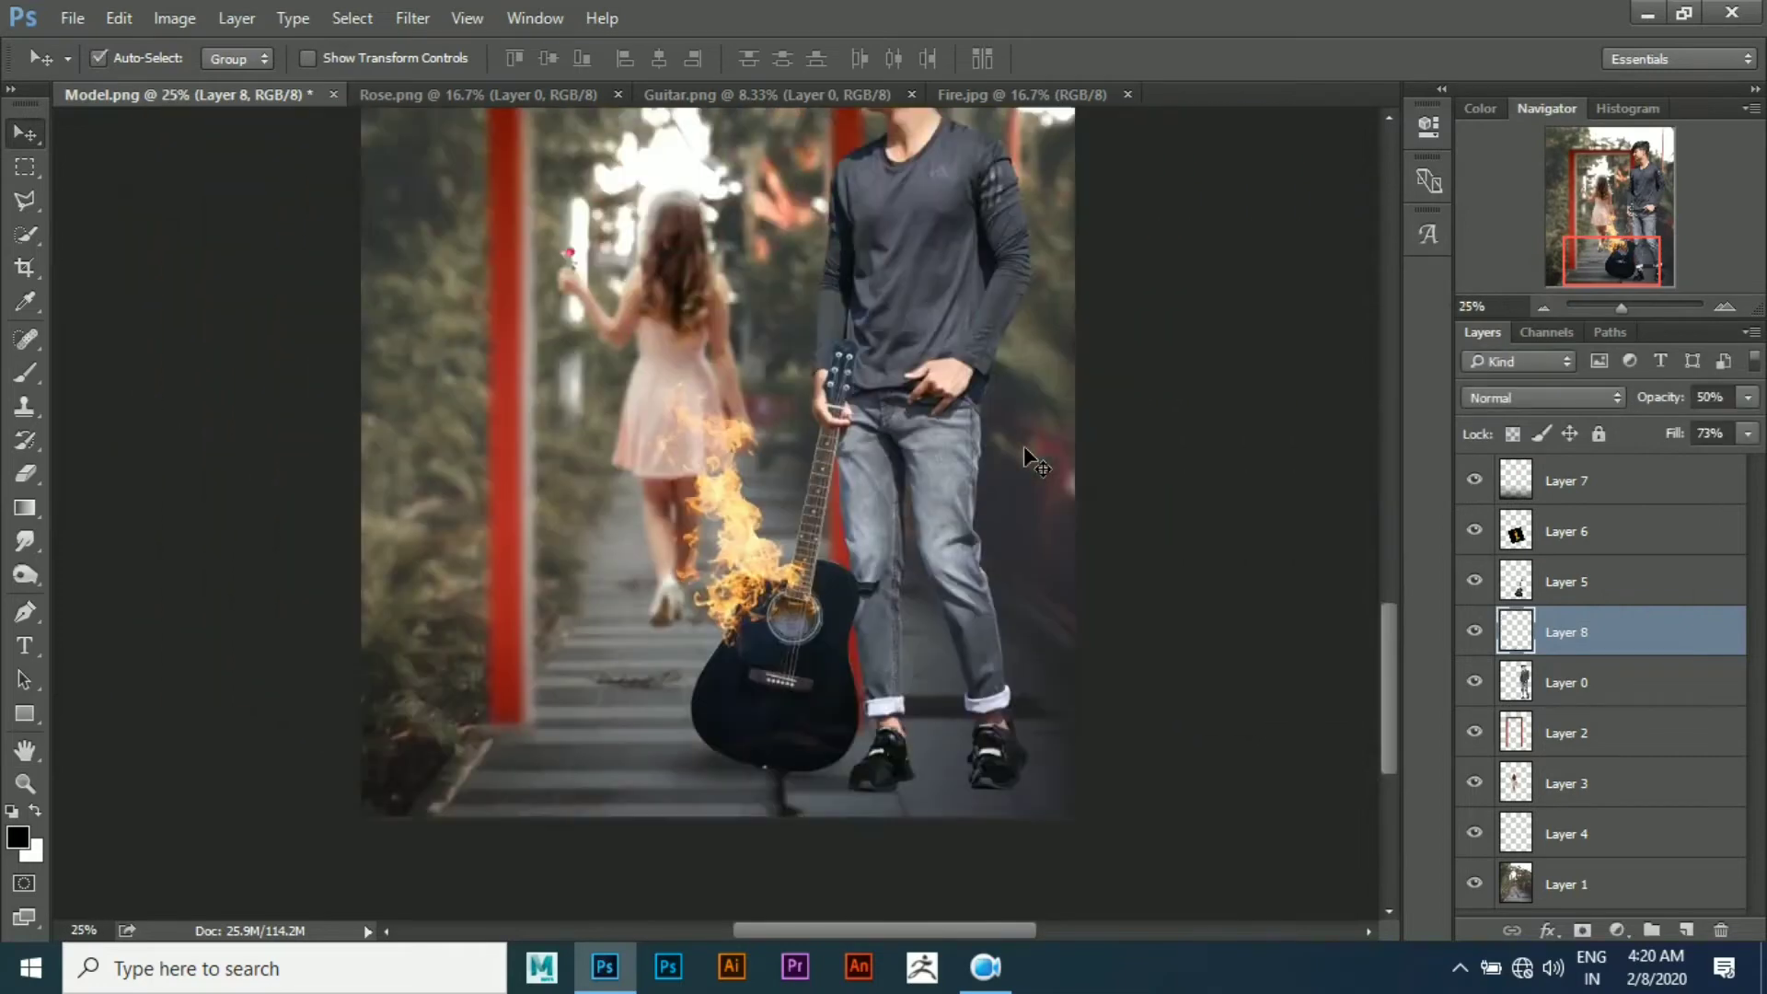
{"action": "scroll", "coordinate": [1023, 446], "scroll_direction": "down", "scroll_amount": 2}
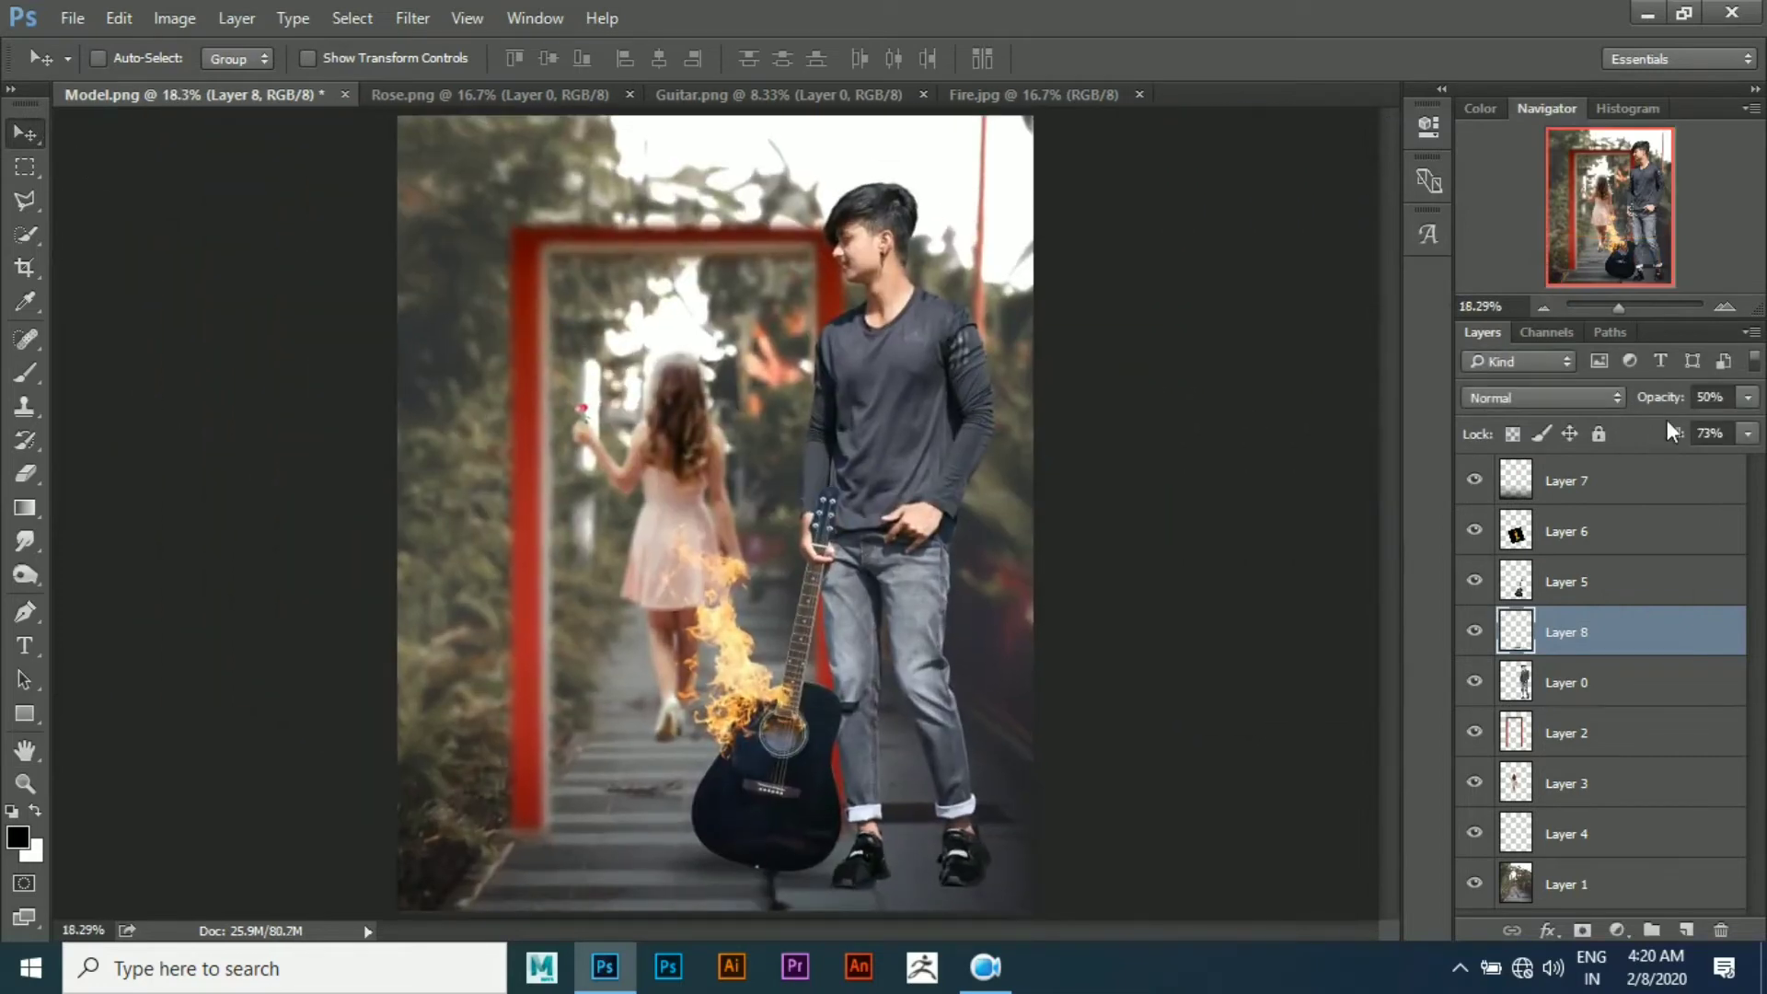
{"action": "left_click_drag", "start_coordinate": [1675, 435], "coordinate": [1668, 438]}
{"action": "key", "text": "ctrl+minus"}
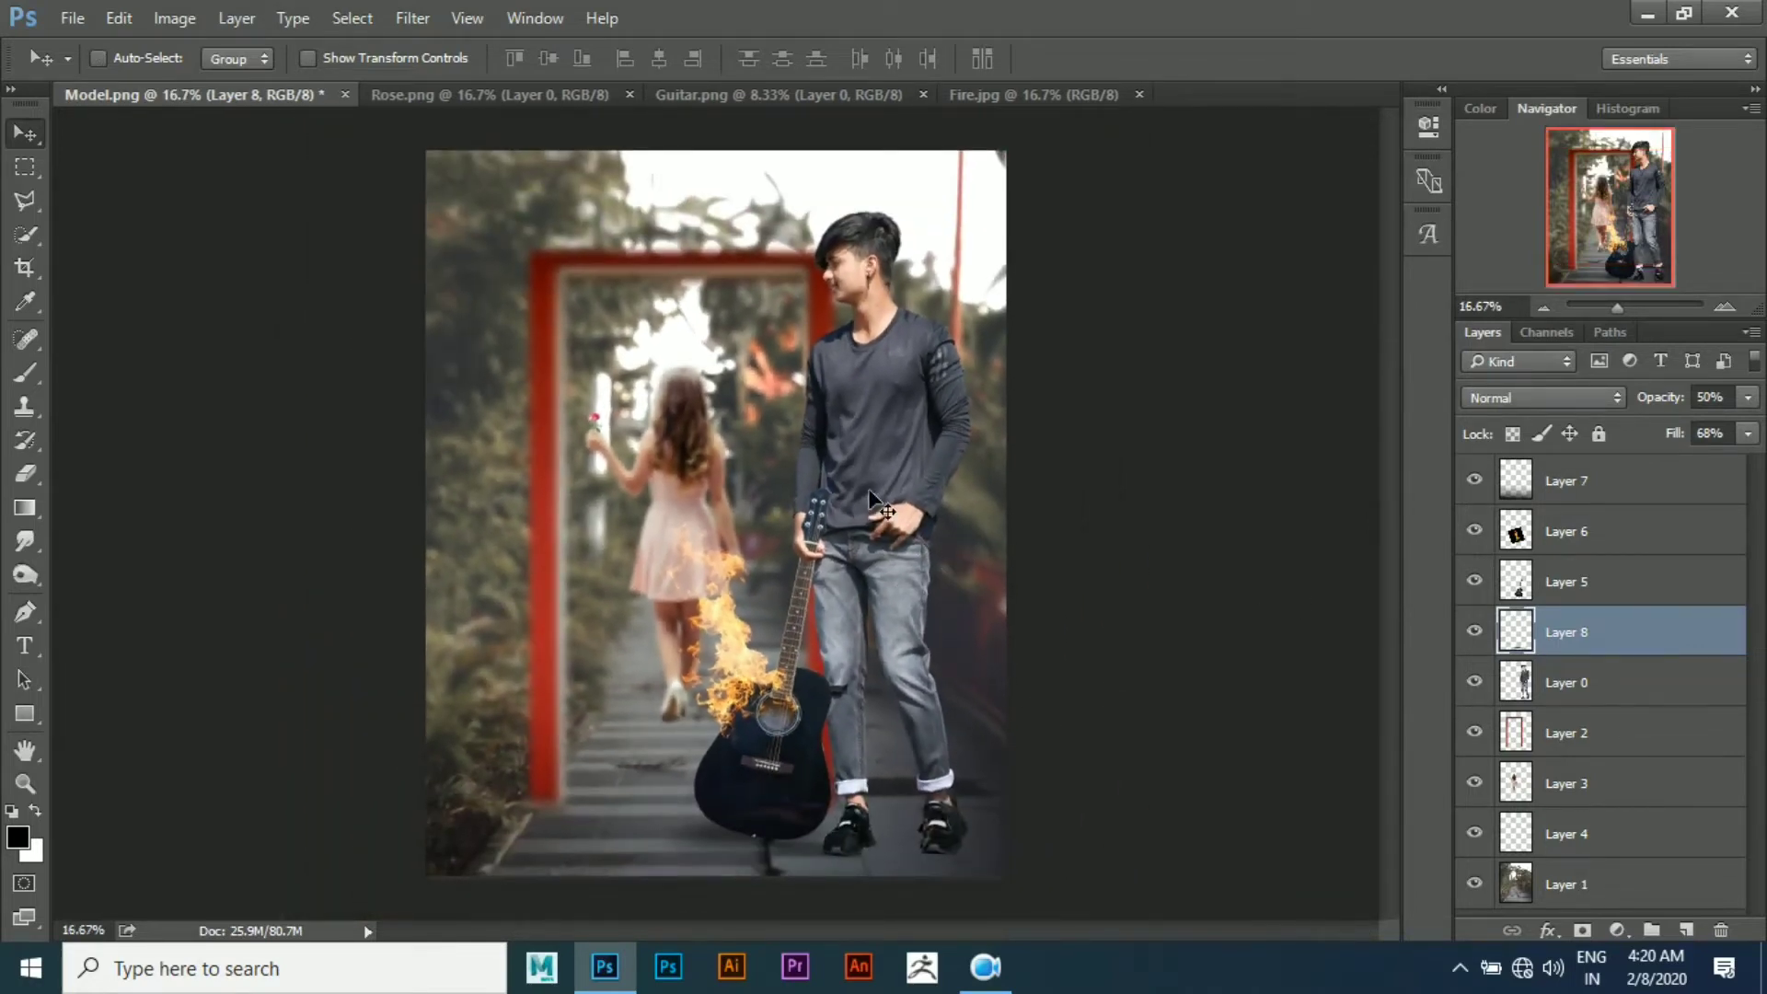
Open Fake Love.png and drag the title artwork into the Model document
{"action": "left_click", "coordinate": [83, 26]}
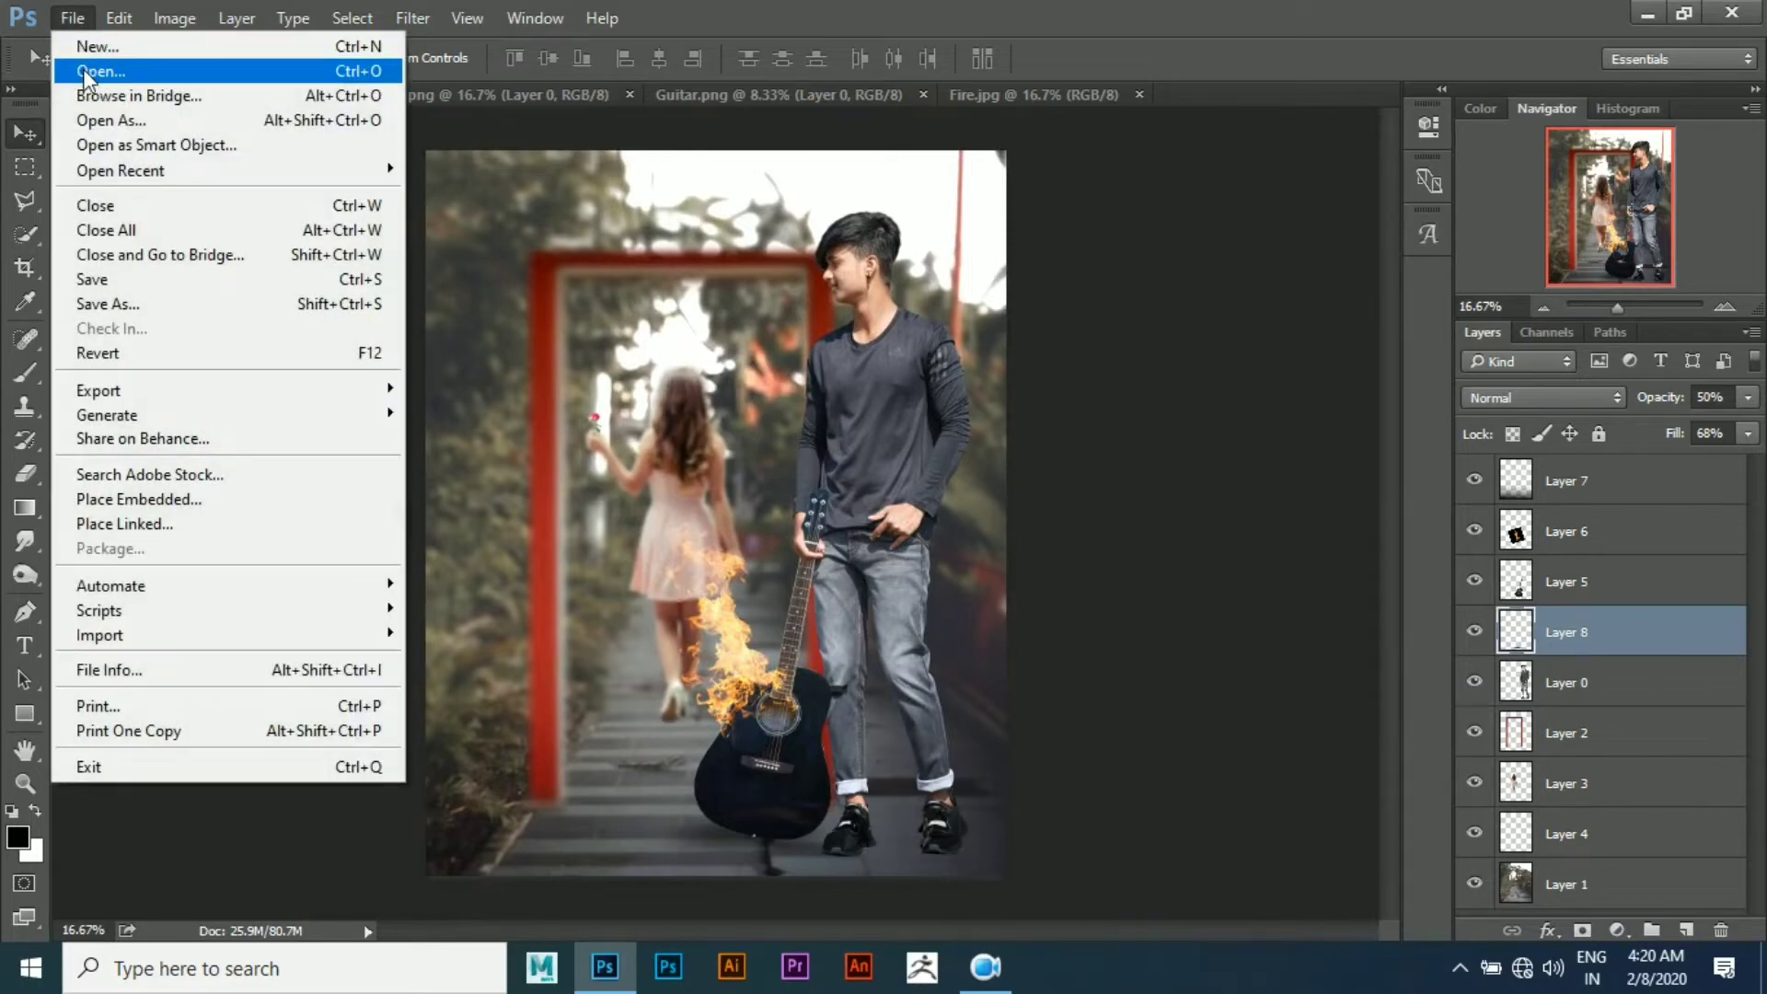
{"action": "left_click", "coordinate": [82, 69]}
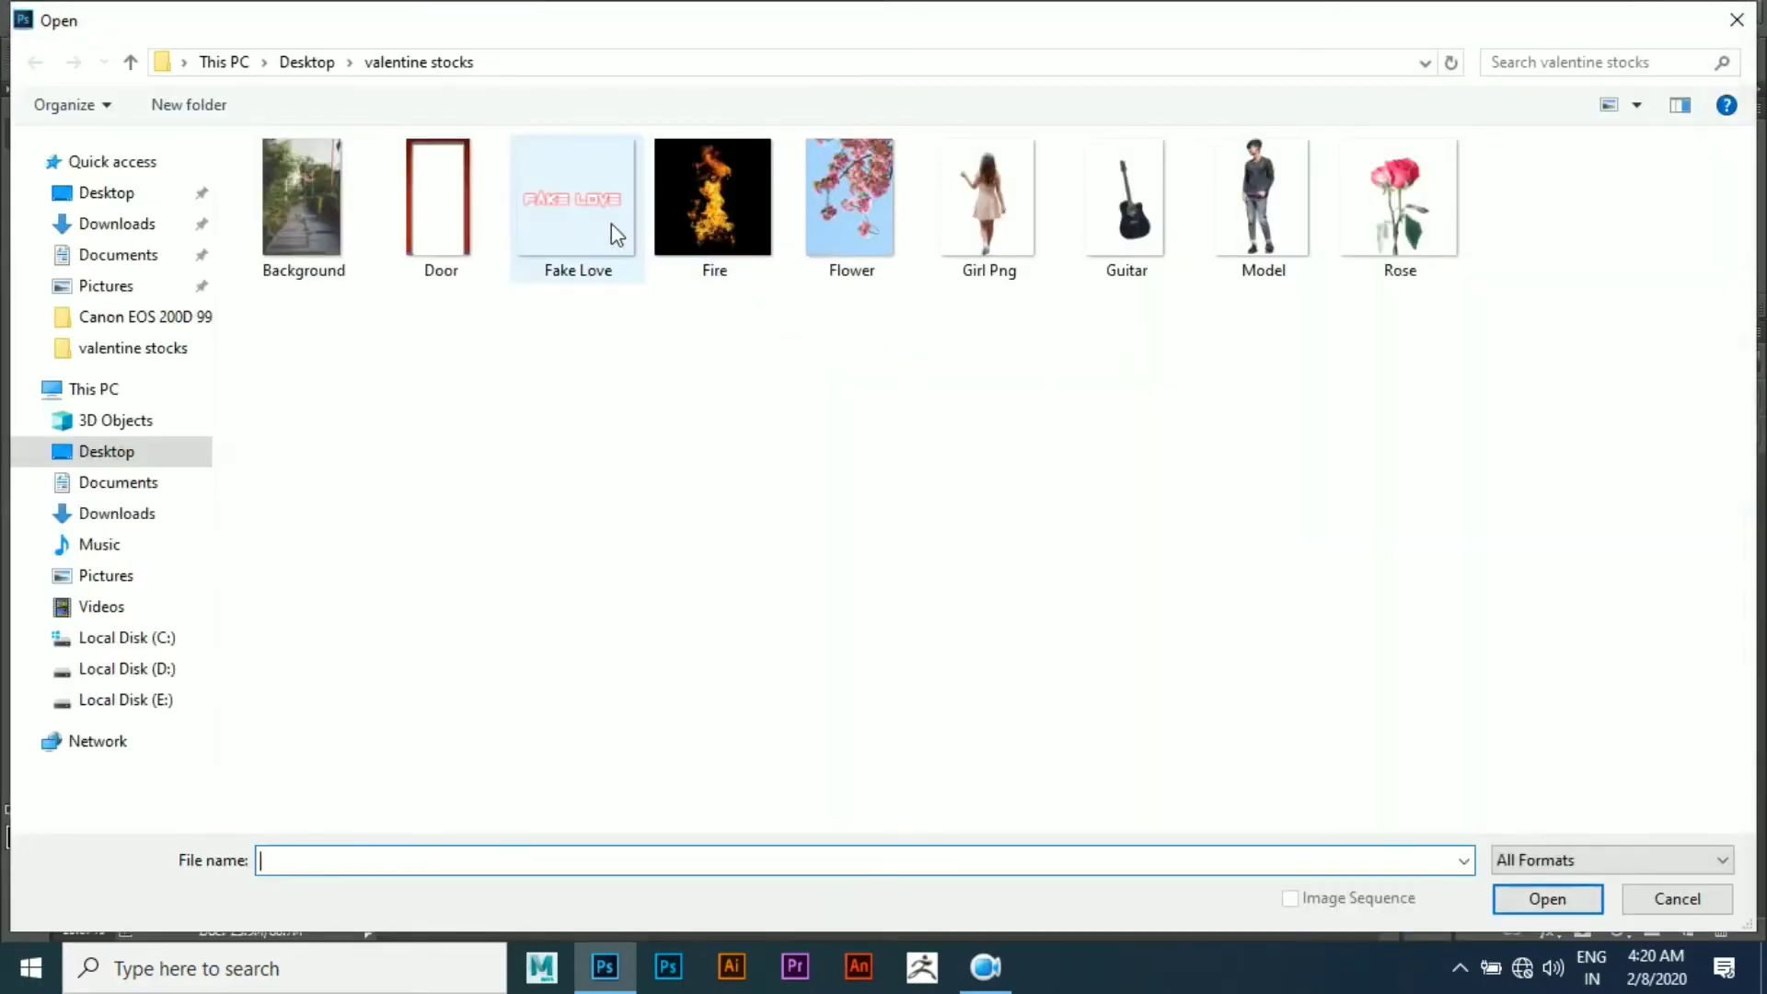
{"action": "double_click", "coordinate": [589, 224]}
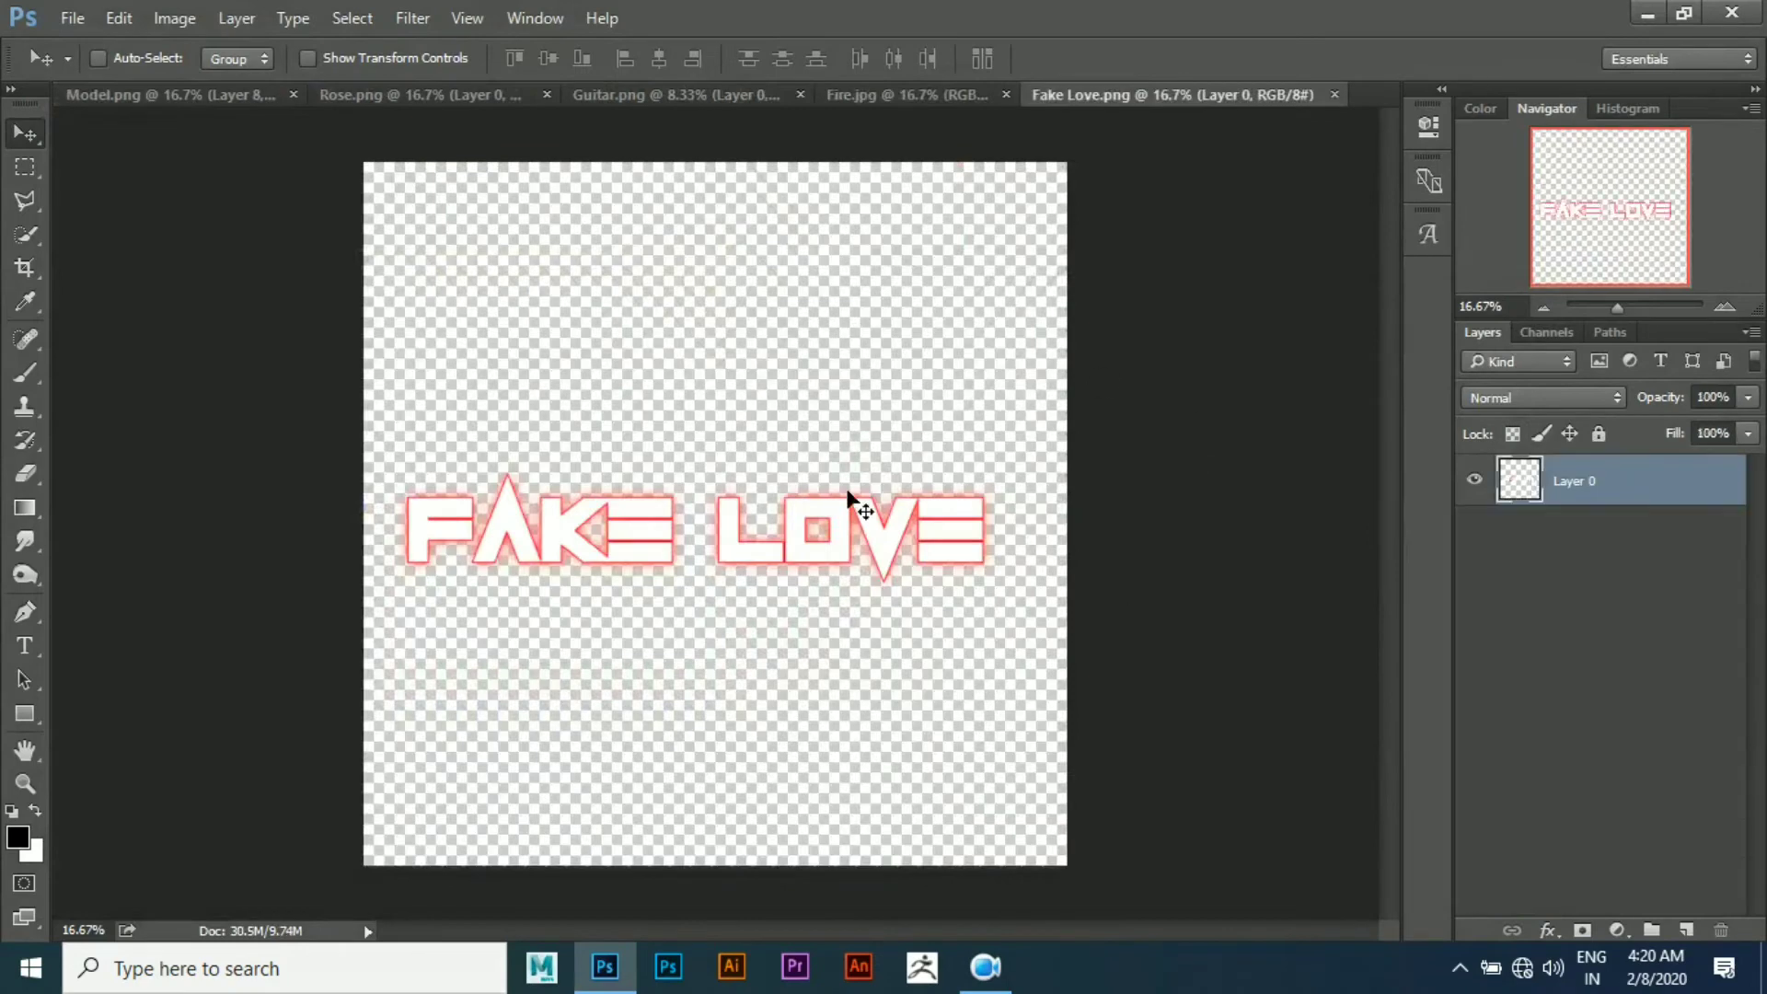
{"action": "mouse_move", "coordinate": [848, 500]}
{"action": "left_mouse_down"}
{"action": "mouse_move", "coordinate": [278, 93]}
{"action": "mouse_move", "coordinate": [696, 397]}
{"action": "left_mouse_up"}
Scale the FAKE LOVE title to about 39% and set it inside the top of the red door frame
{"action": "key", "text": "ctrl+t"}
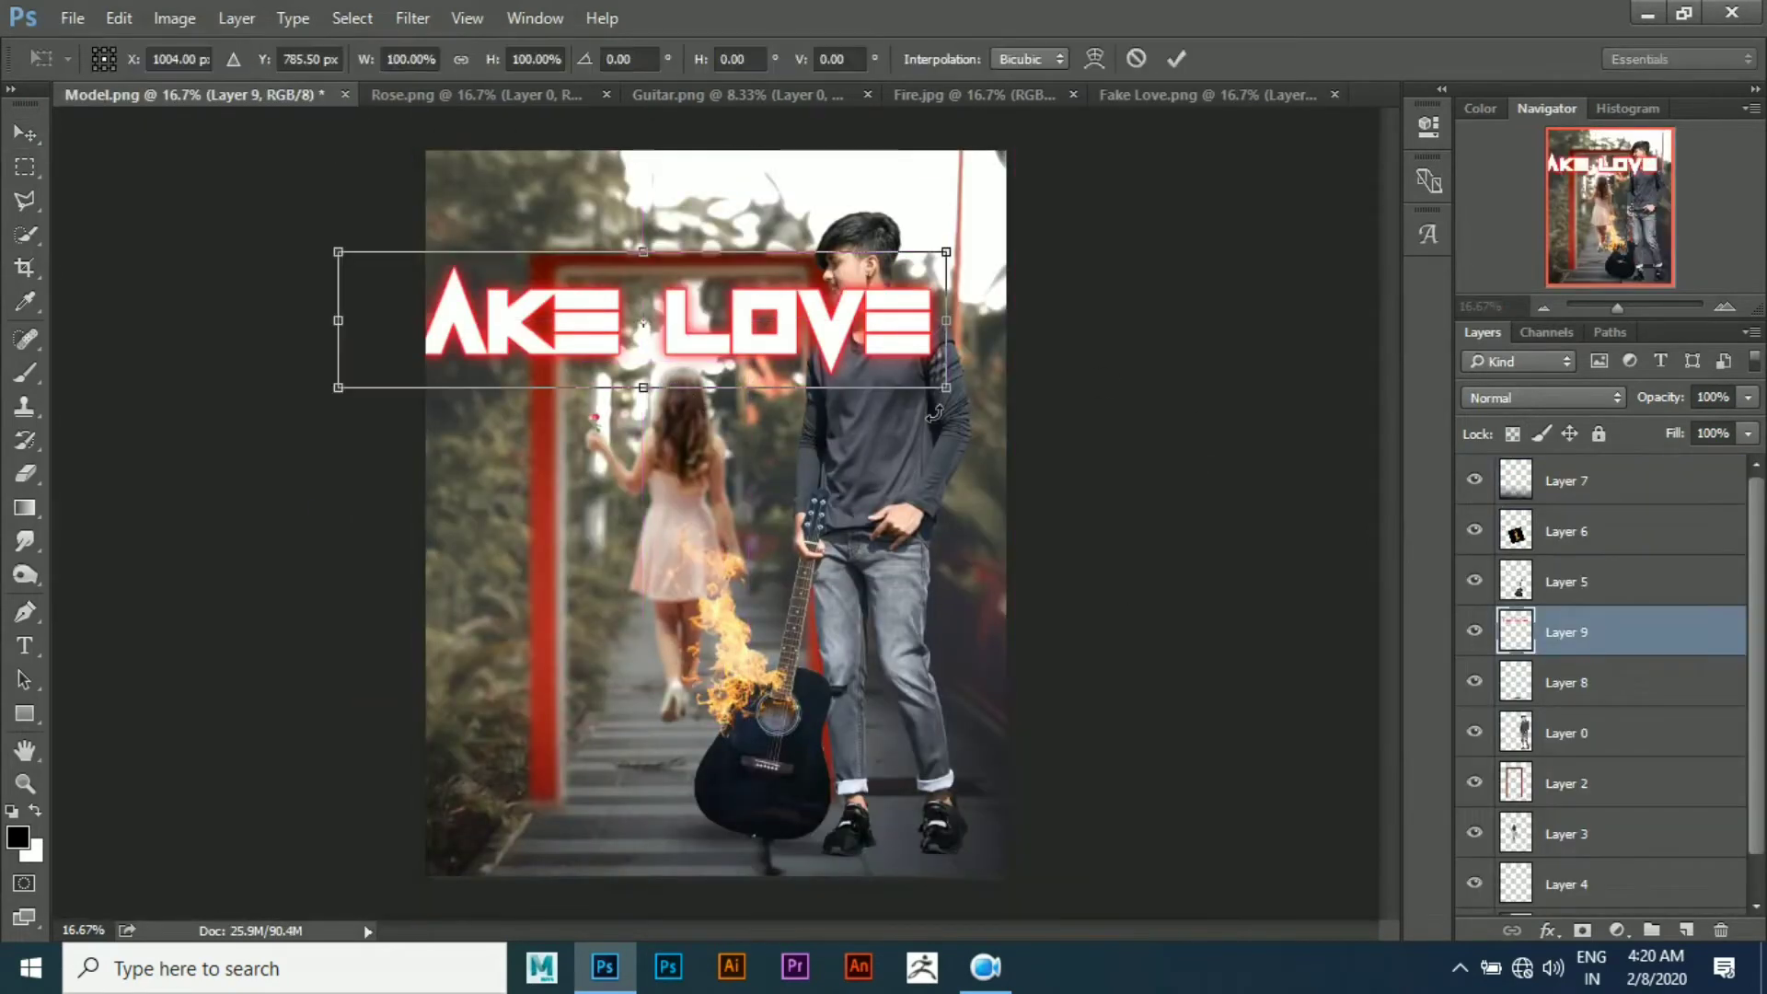
{"action": "mouse_move", "coordinate": [948, 386]}
{"action": "left_mouse_down"}
{"action": "mouse_move", "coordinate": [791, 359]}
{"action": "mouse_move", "coordinate": [745, 313]}
{"action": "mouse_move", "coordinate": [800, 329]}
{"action": "left_mouse_up"}
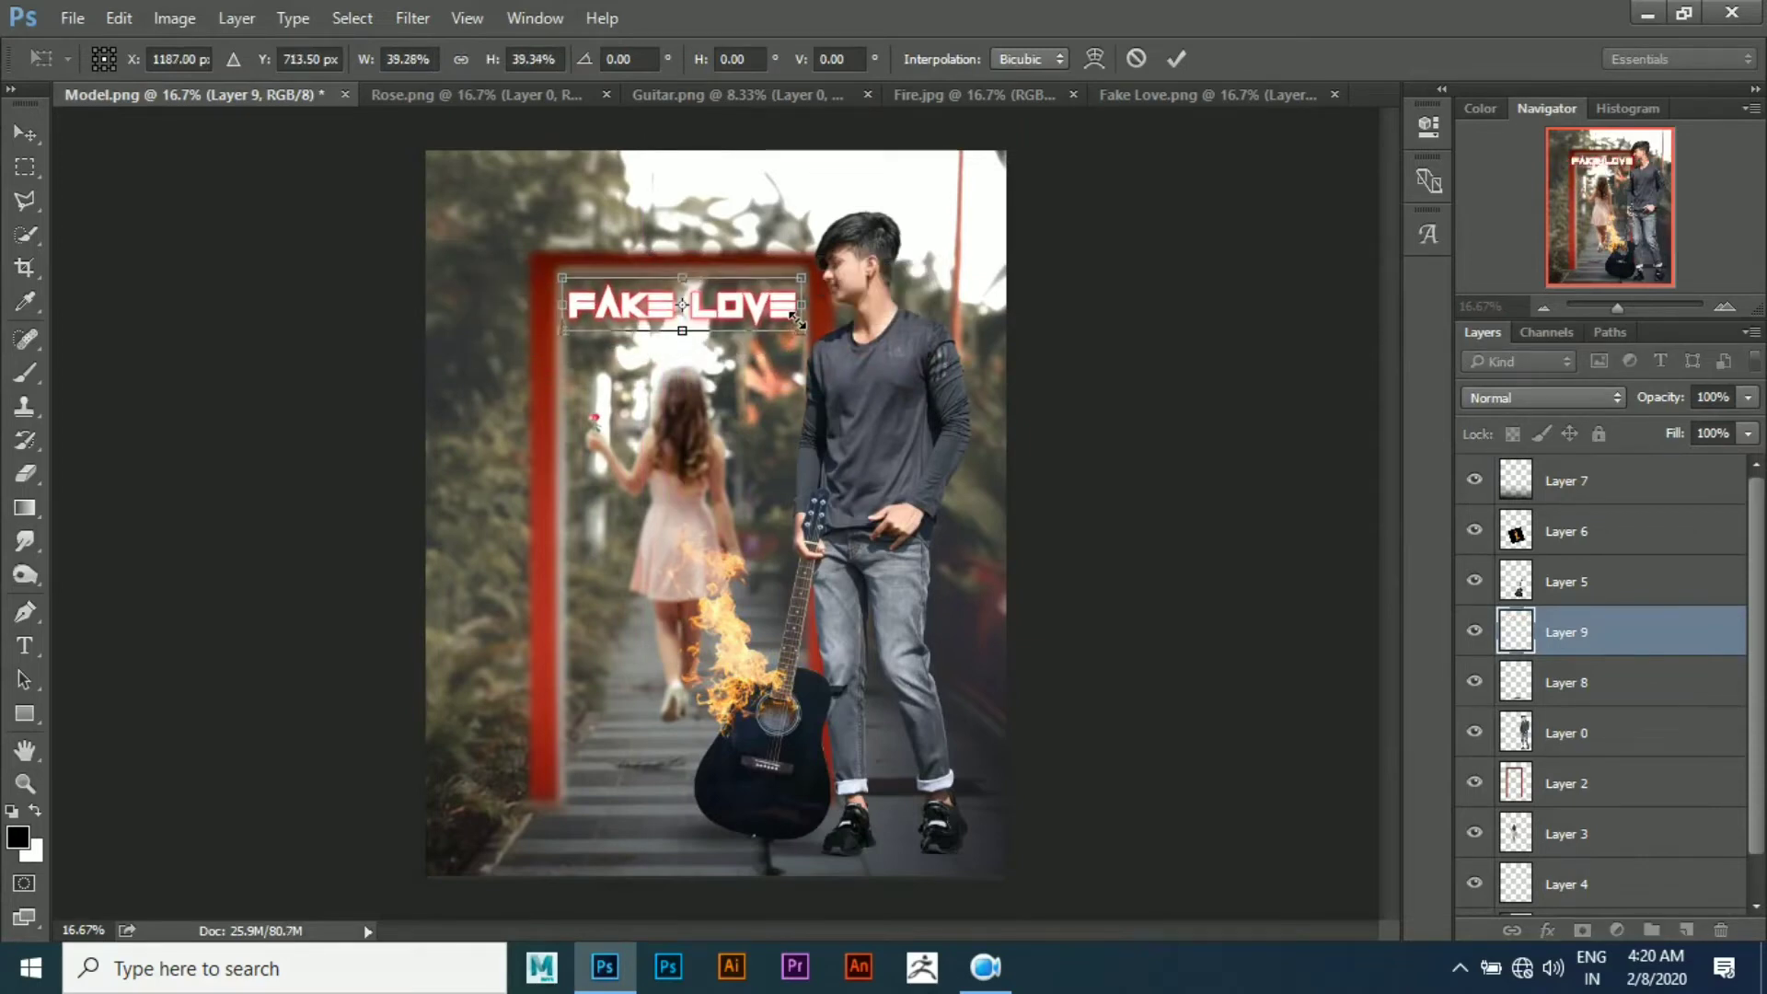
{"action": "key", "text": "Return"}
{"action": "left_click_drag", "start_coordinate": [749, 313], "coordinate": [750, 315]}
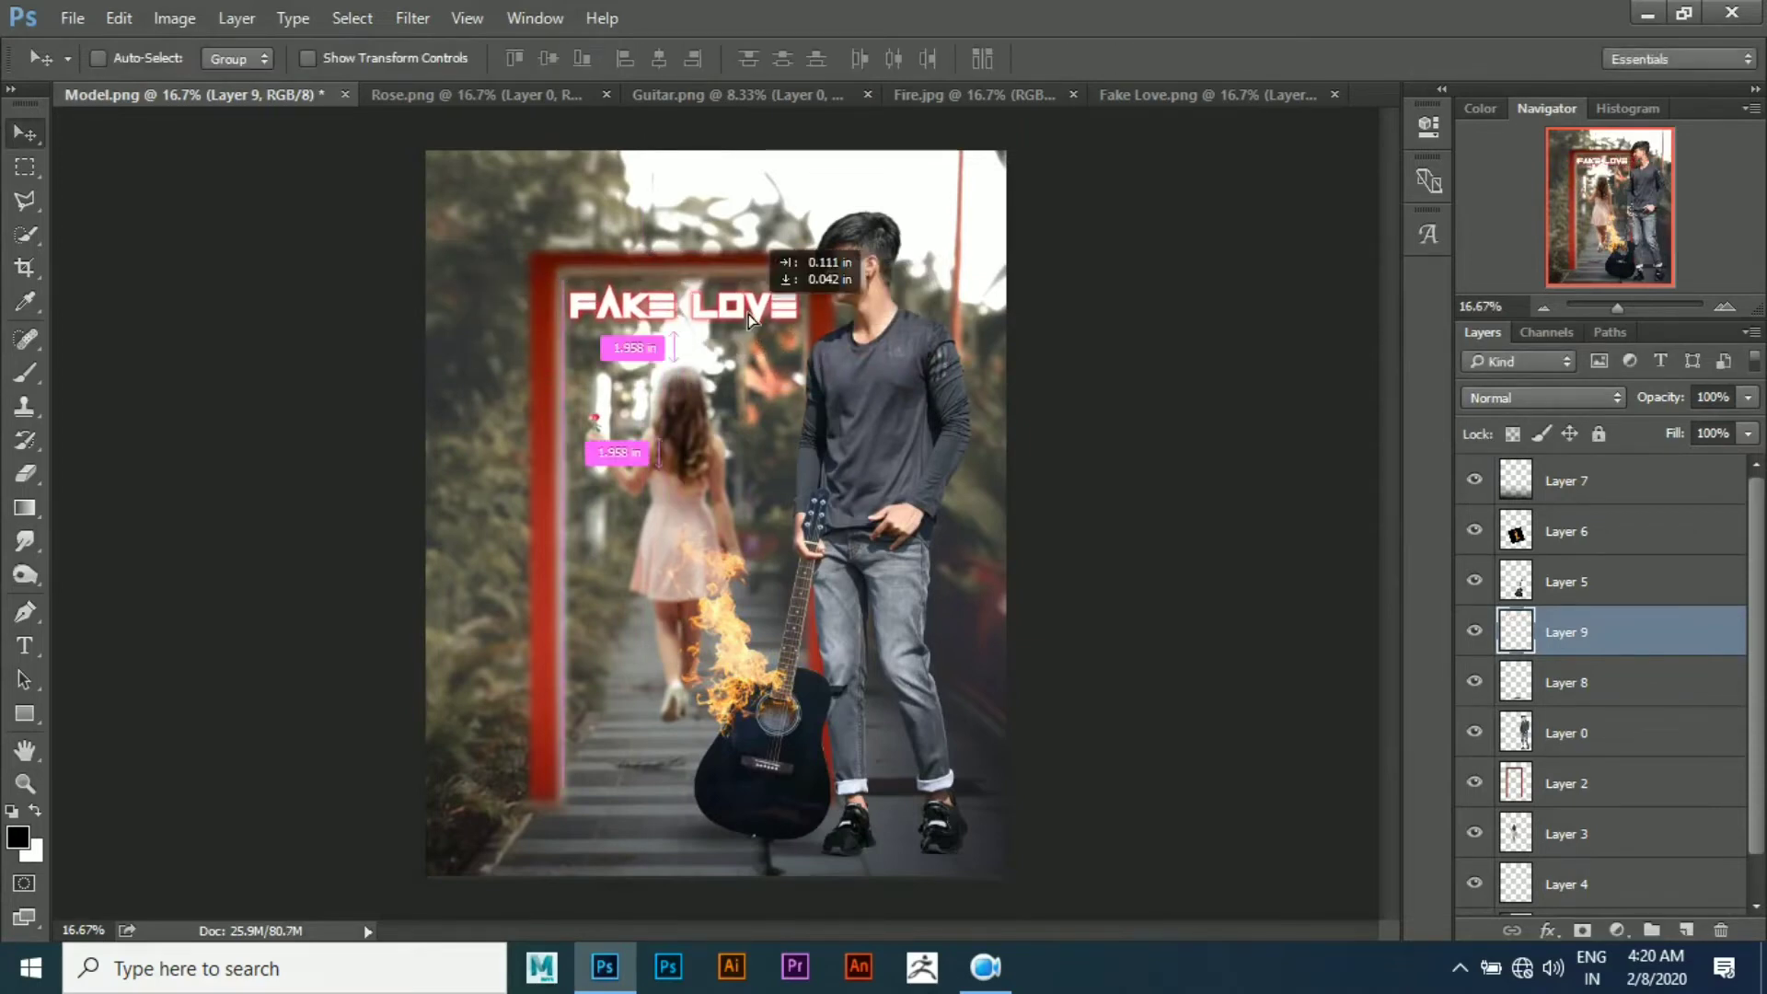
{"action": "scroll", "coordinate": [1564, 828], "scroll_direction": "down", "scroll_amount": 1}
{"action": "left_click", "coordinate": [1510, 883]}
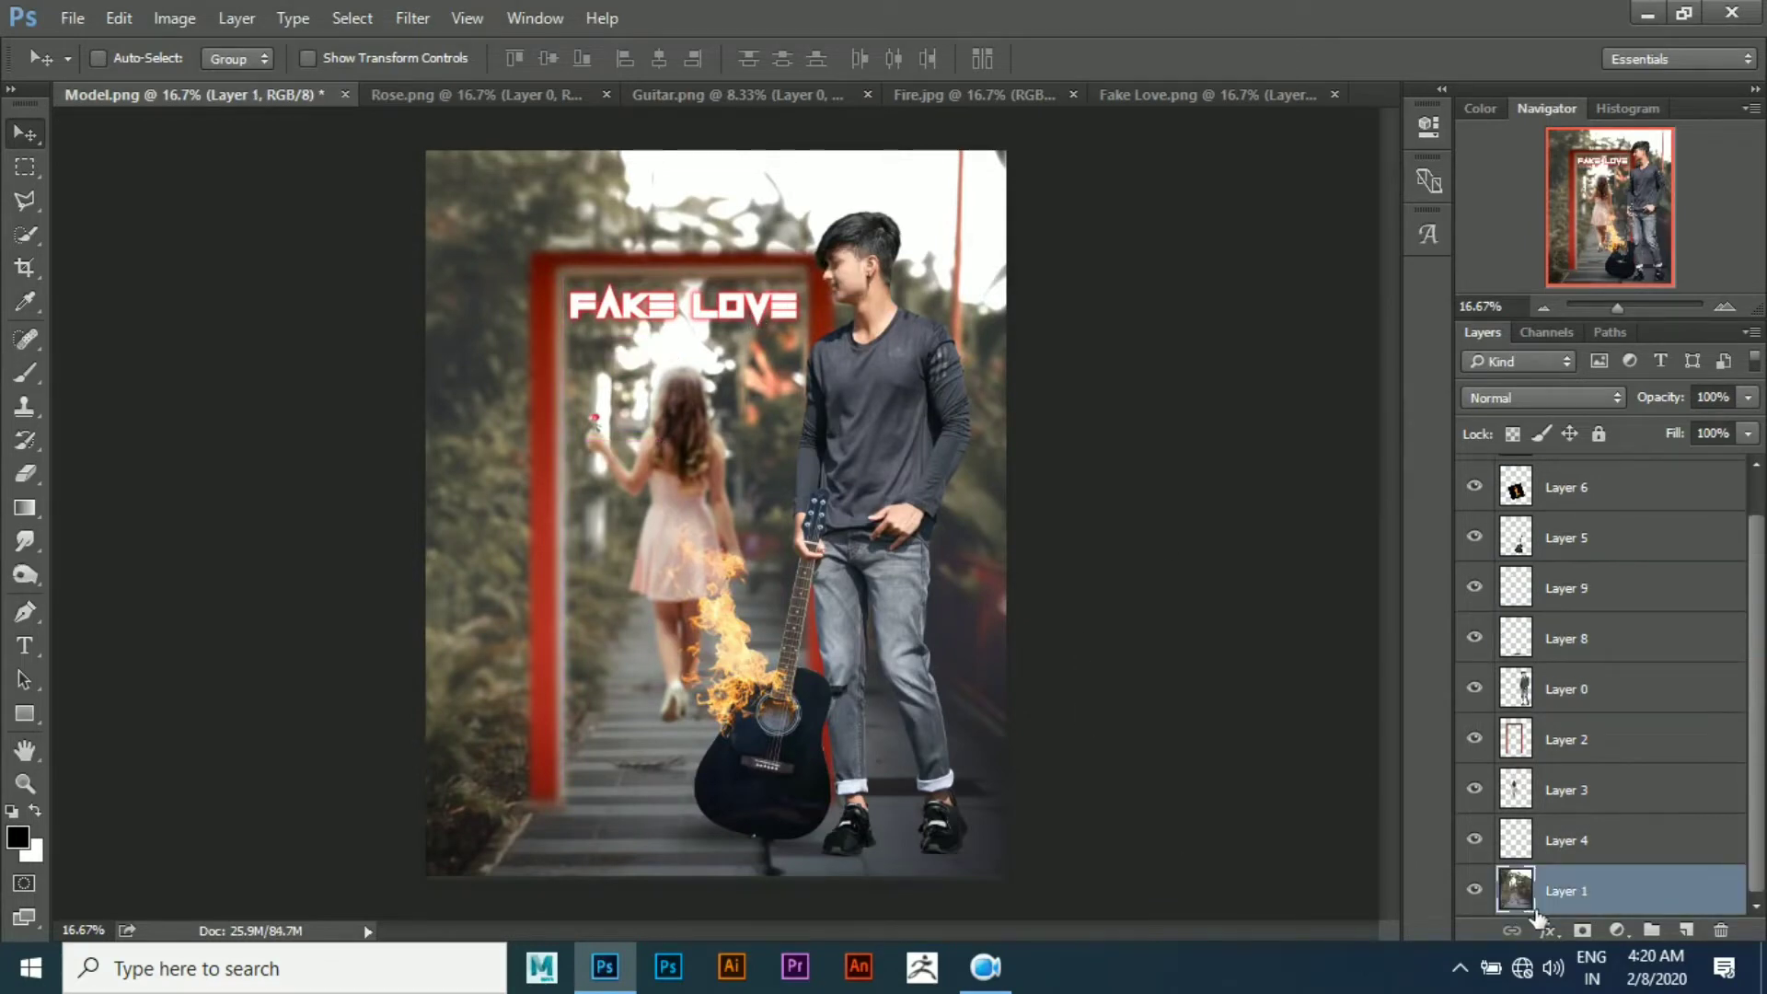
Add a Levels adjustment above the background with output white 211 and midtones 0.90
{"action": "left_click", "coordinate": [1612, 928]}
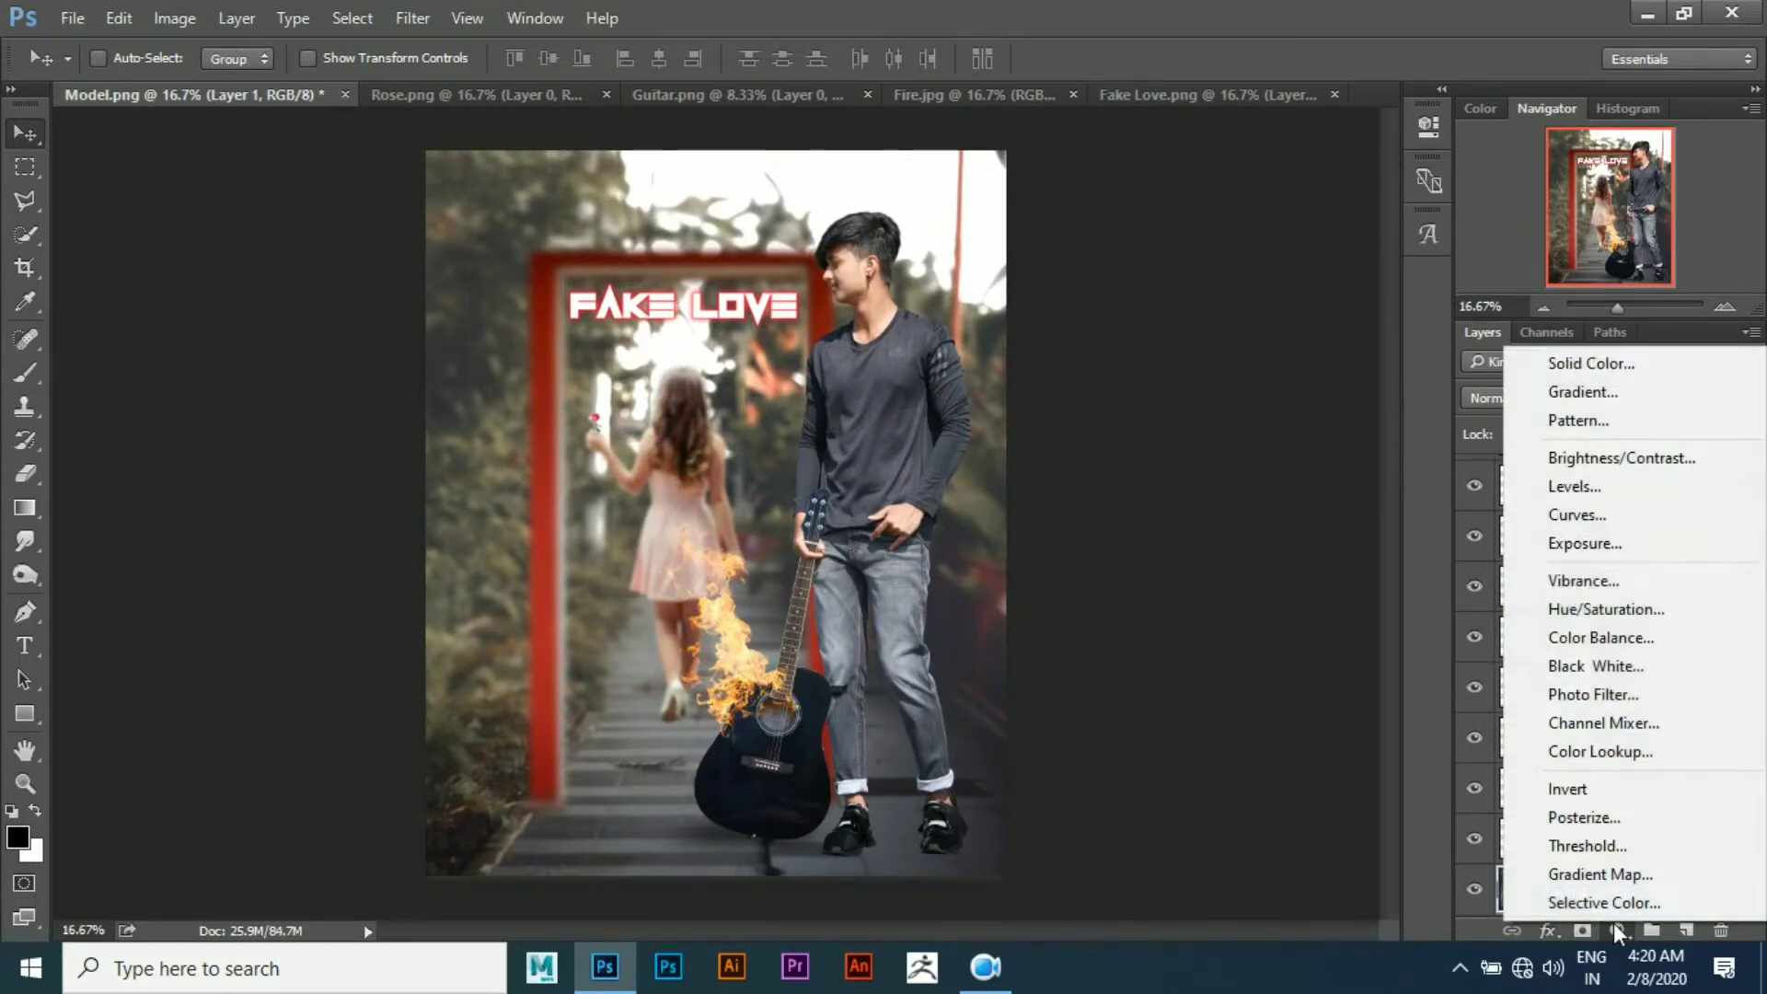
{"action": "left_click", "coordinate": [1575, 486]}
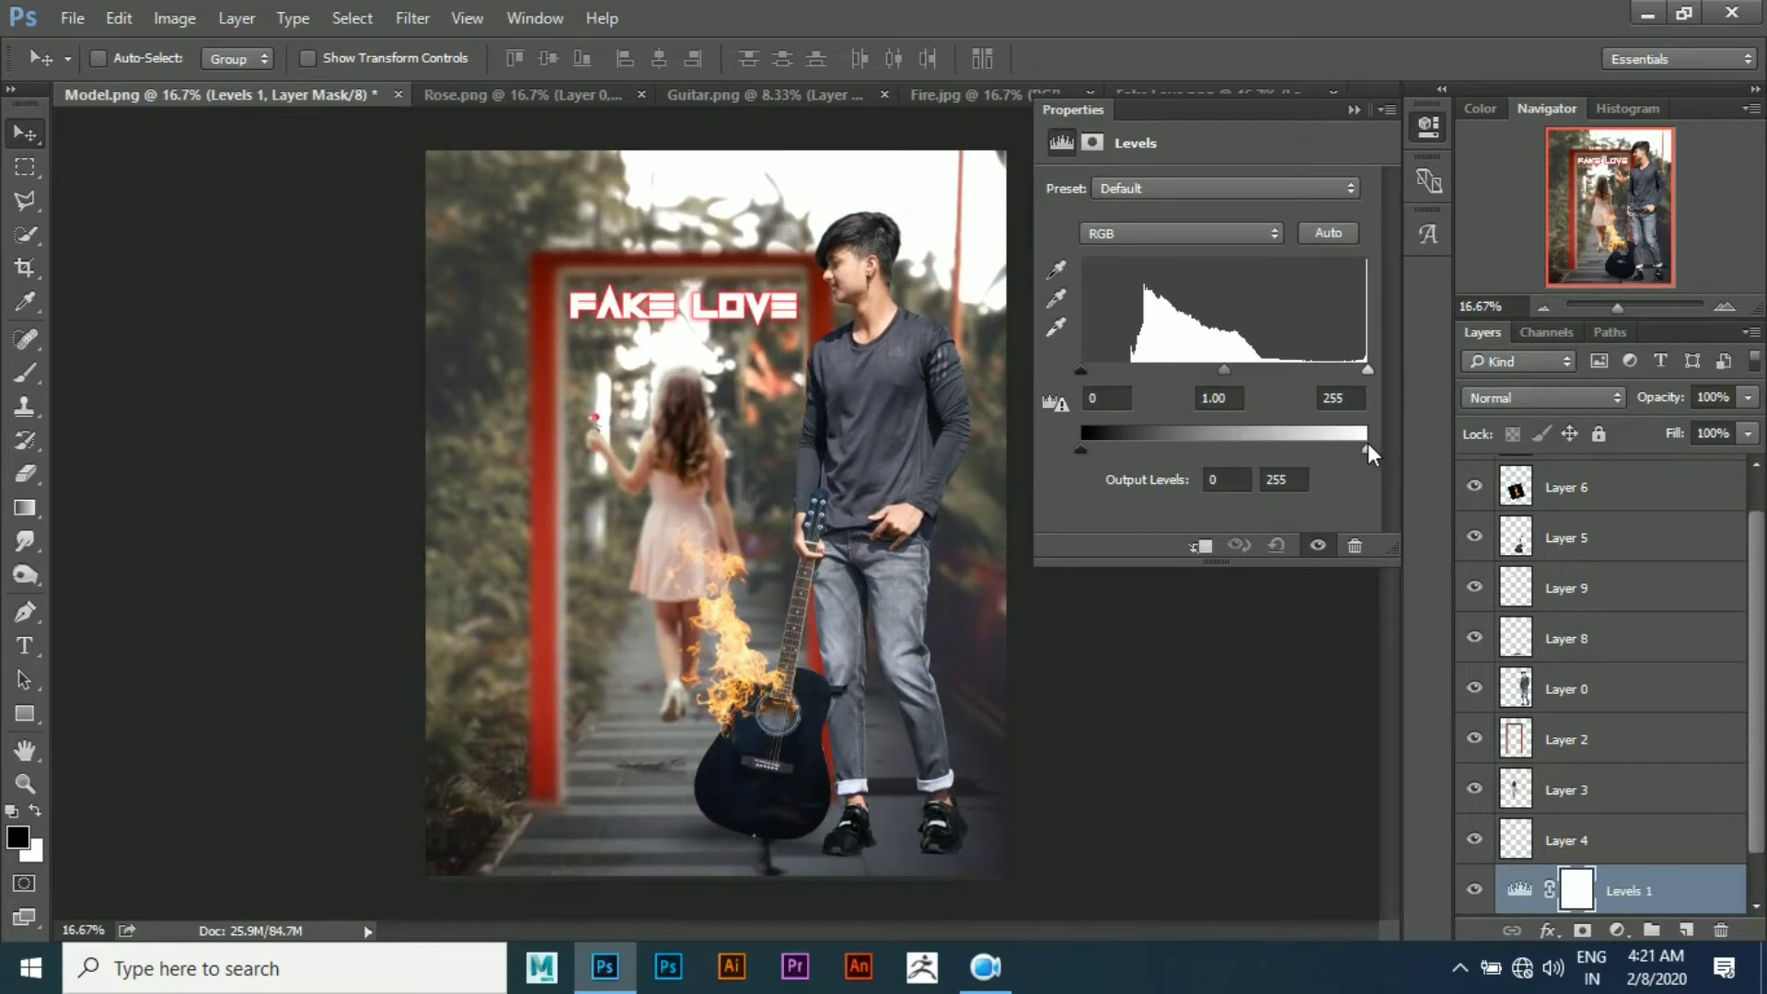
{"action": "left_click_drag", "start_coordinate": [1365, 448], "coordinate": [1318, 451]}
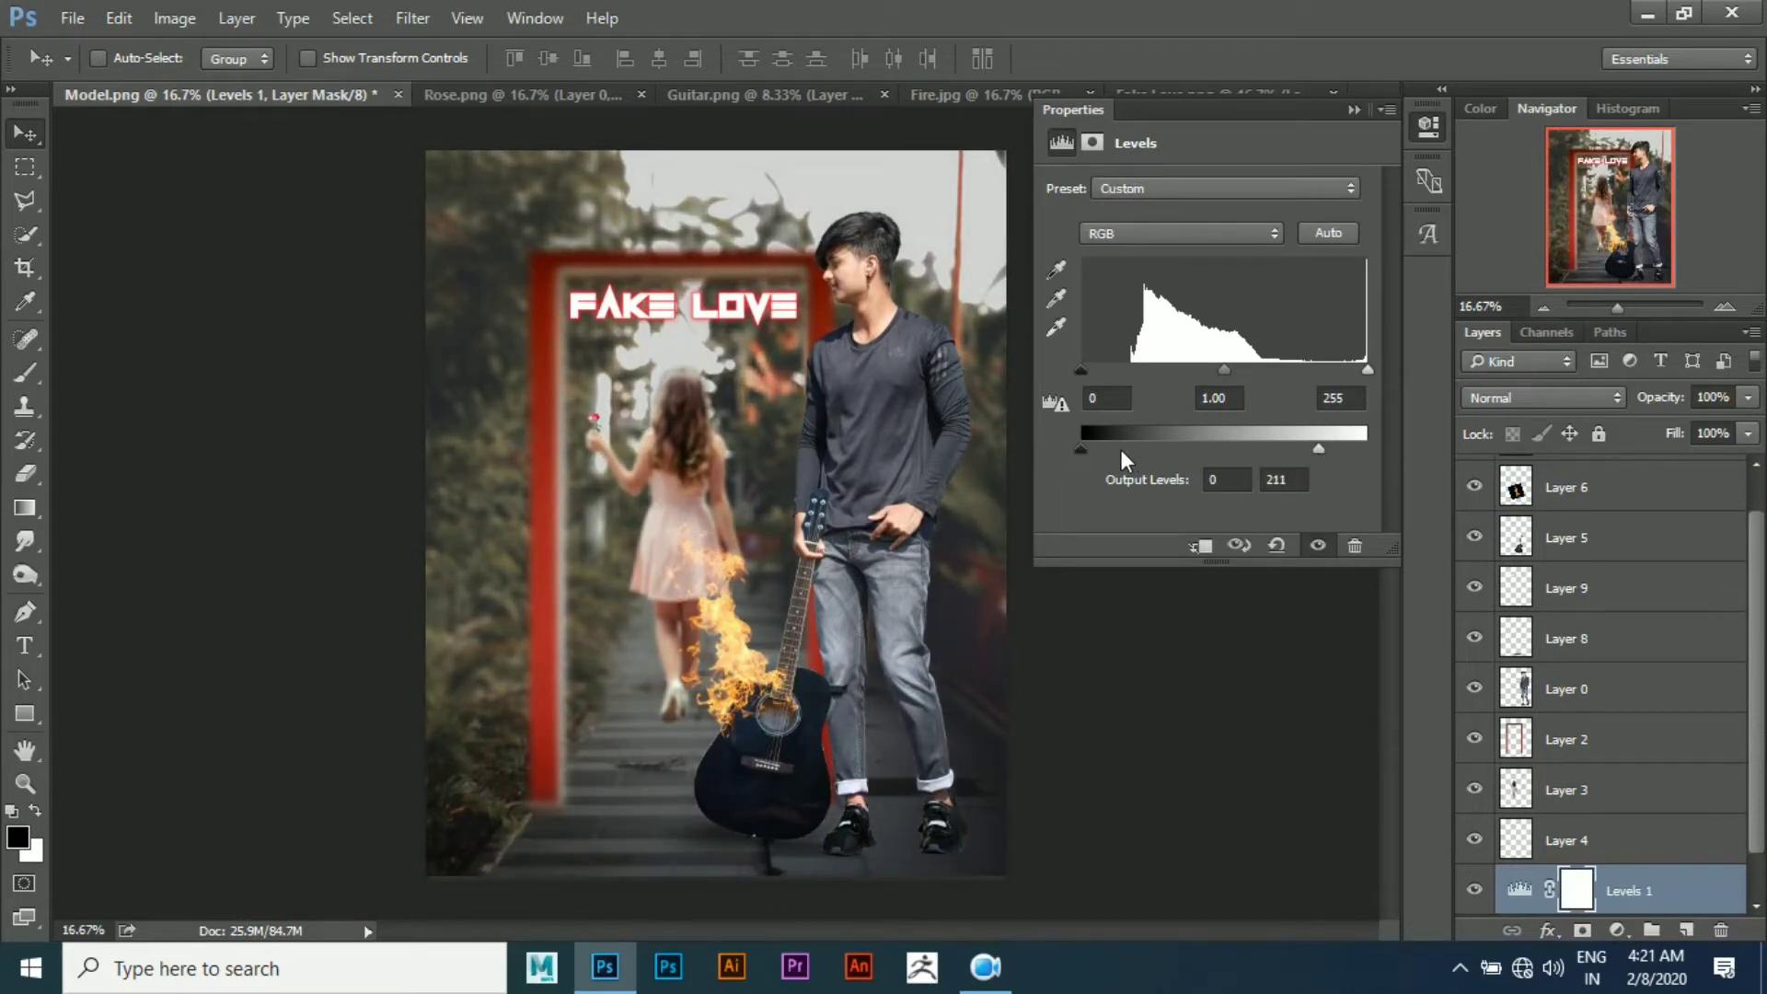
{"action": "left_click_drag", "start_coordinate": [1224, 368], "coordinate": [1236, 368]}
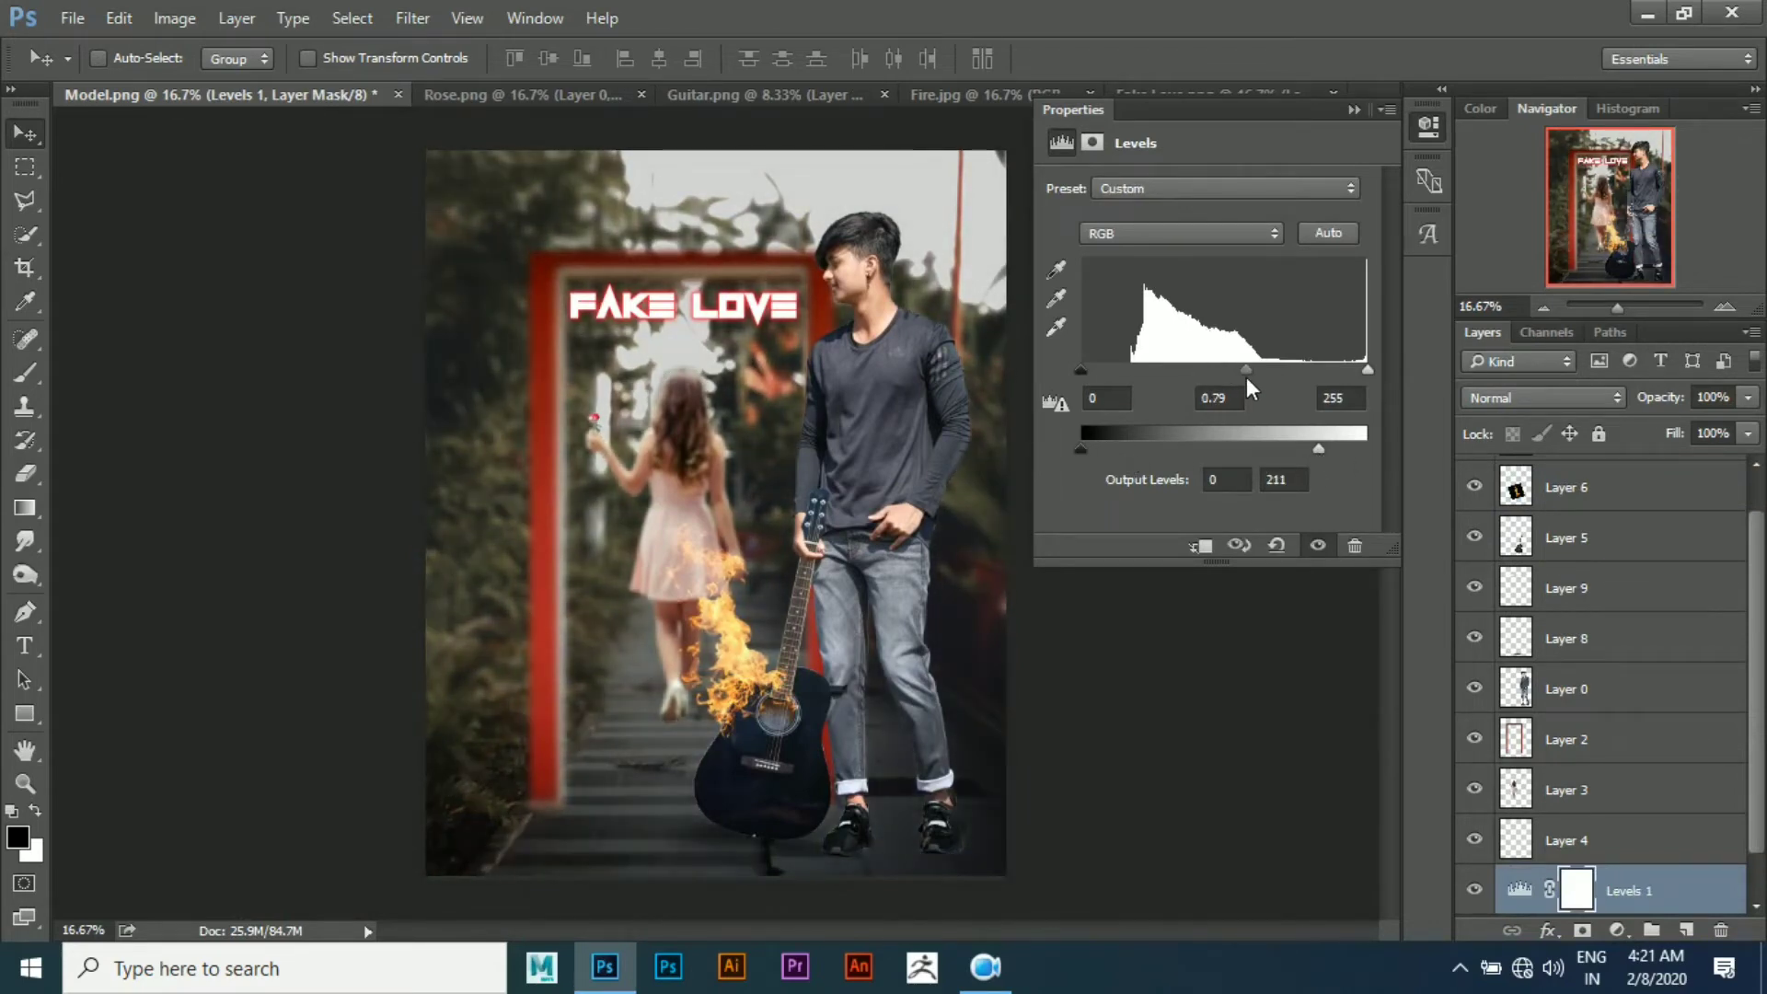
{"action": "mouse_move", "coordinate": [1080, 369]}
{"action": "left_mouse_down"}
{"action": "mouse_move", "coordinate": [1106, 368]}
{"action": "mouse_move", "coordinate": [1084, 370]}
{"action": "left_mouse_up"}
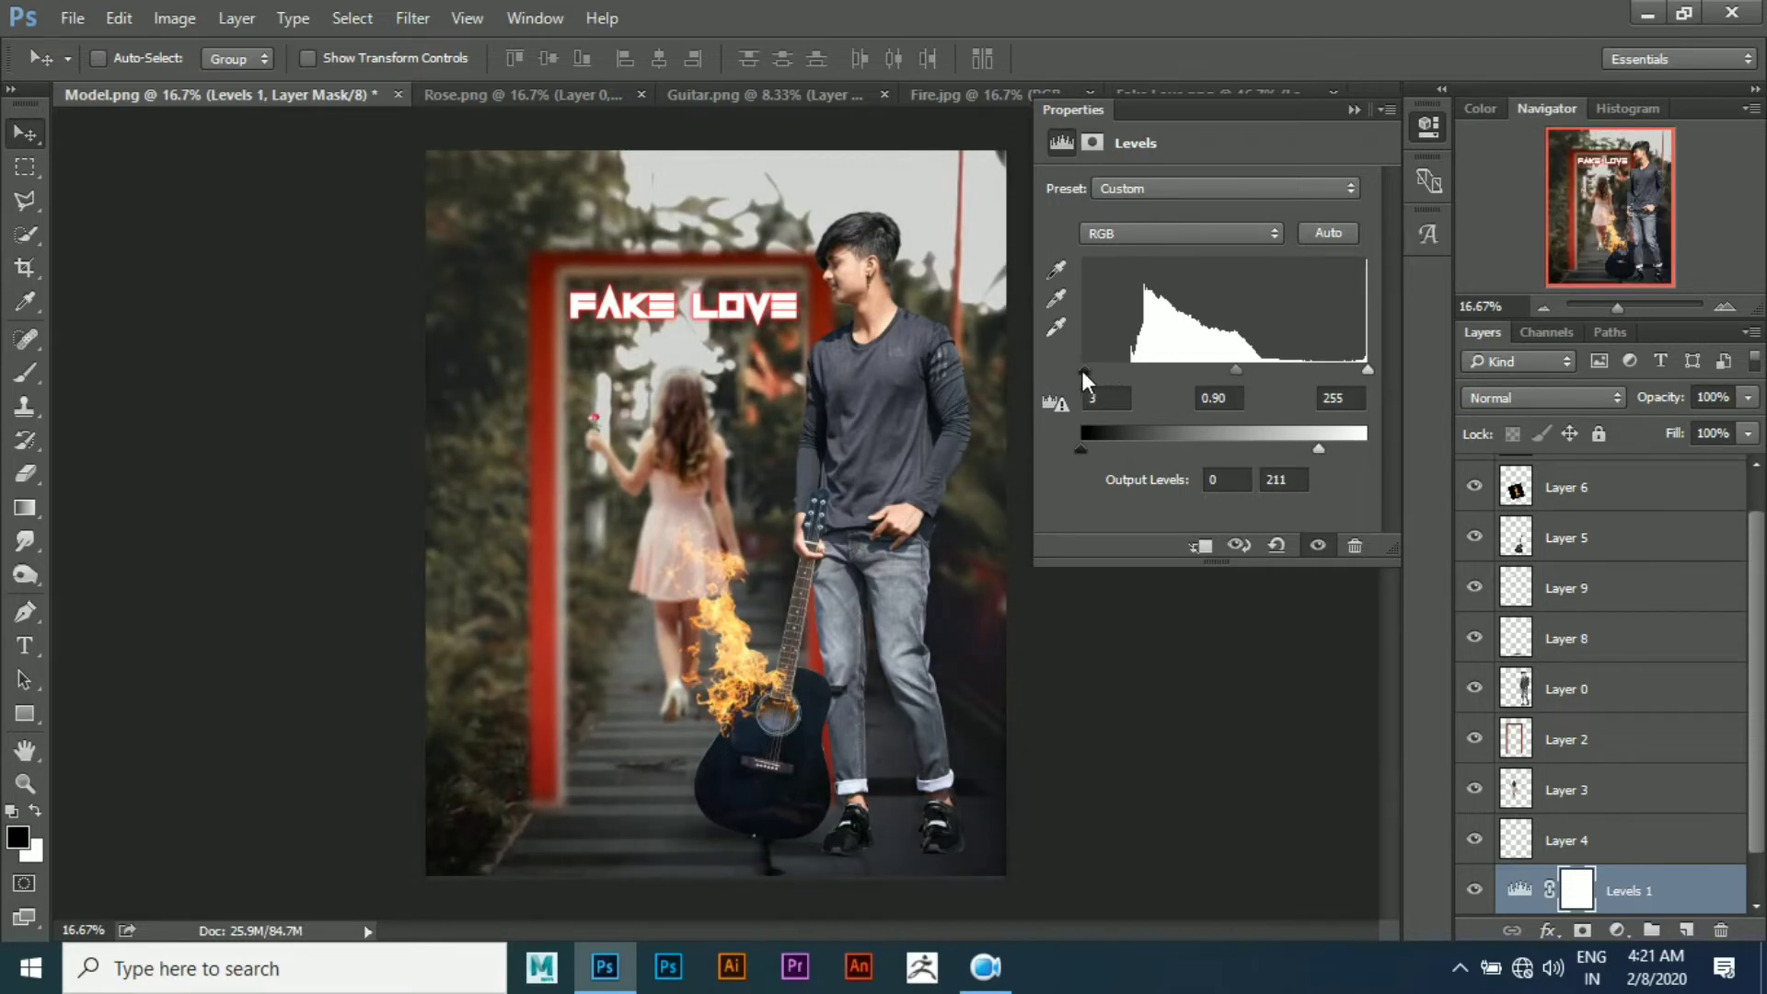
{"action": "left_click", "coordinate": [1351, 110]}
{"action": "scroll", "coordinate": [1615, 902], "scroll_direction": "down", "scroll_amount": 1}
Add a second Levels adjustment that darkens the midtones to 0.76
{"action": "left_click", "coordinate": [1620, 888]}
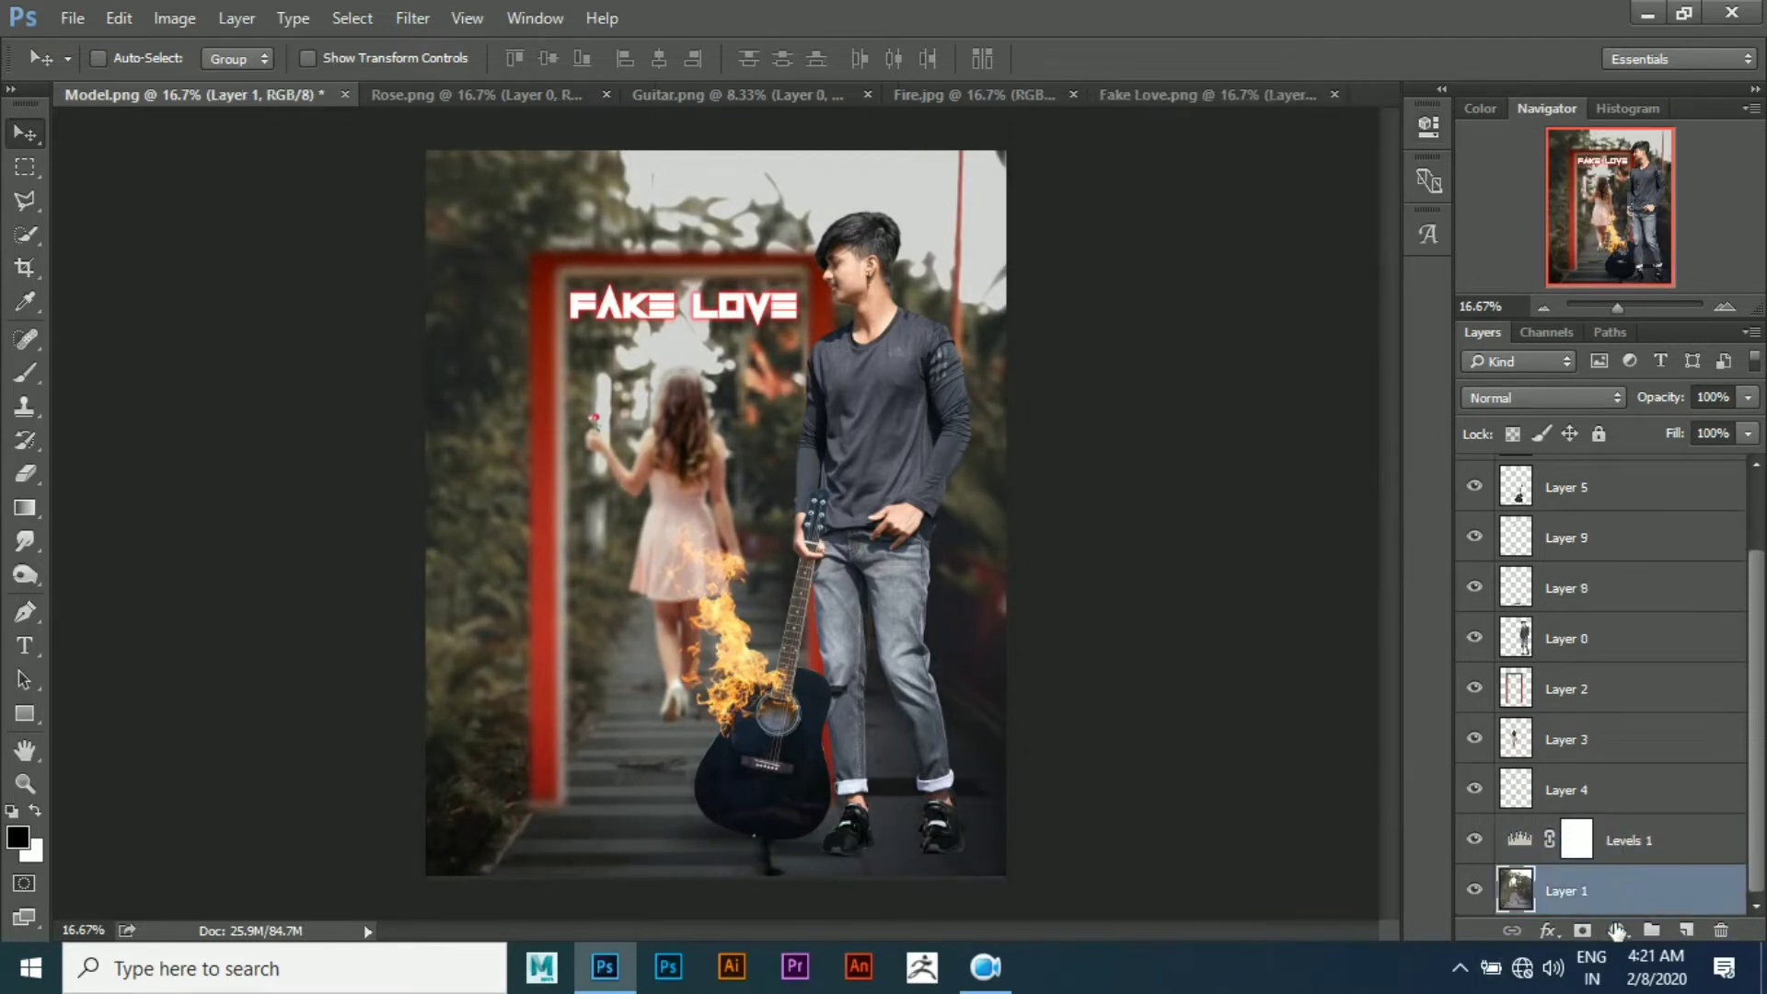
{"action": "left_click", "coordinate": [1617, 929]}
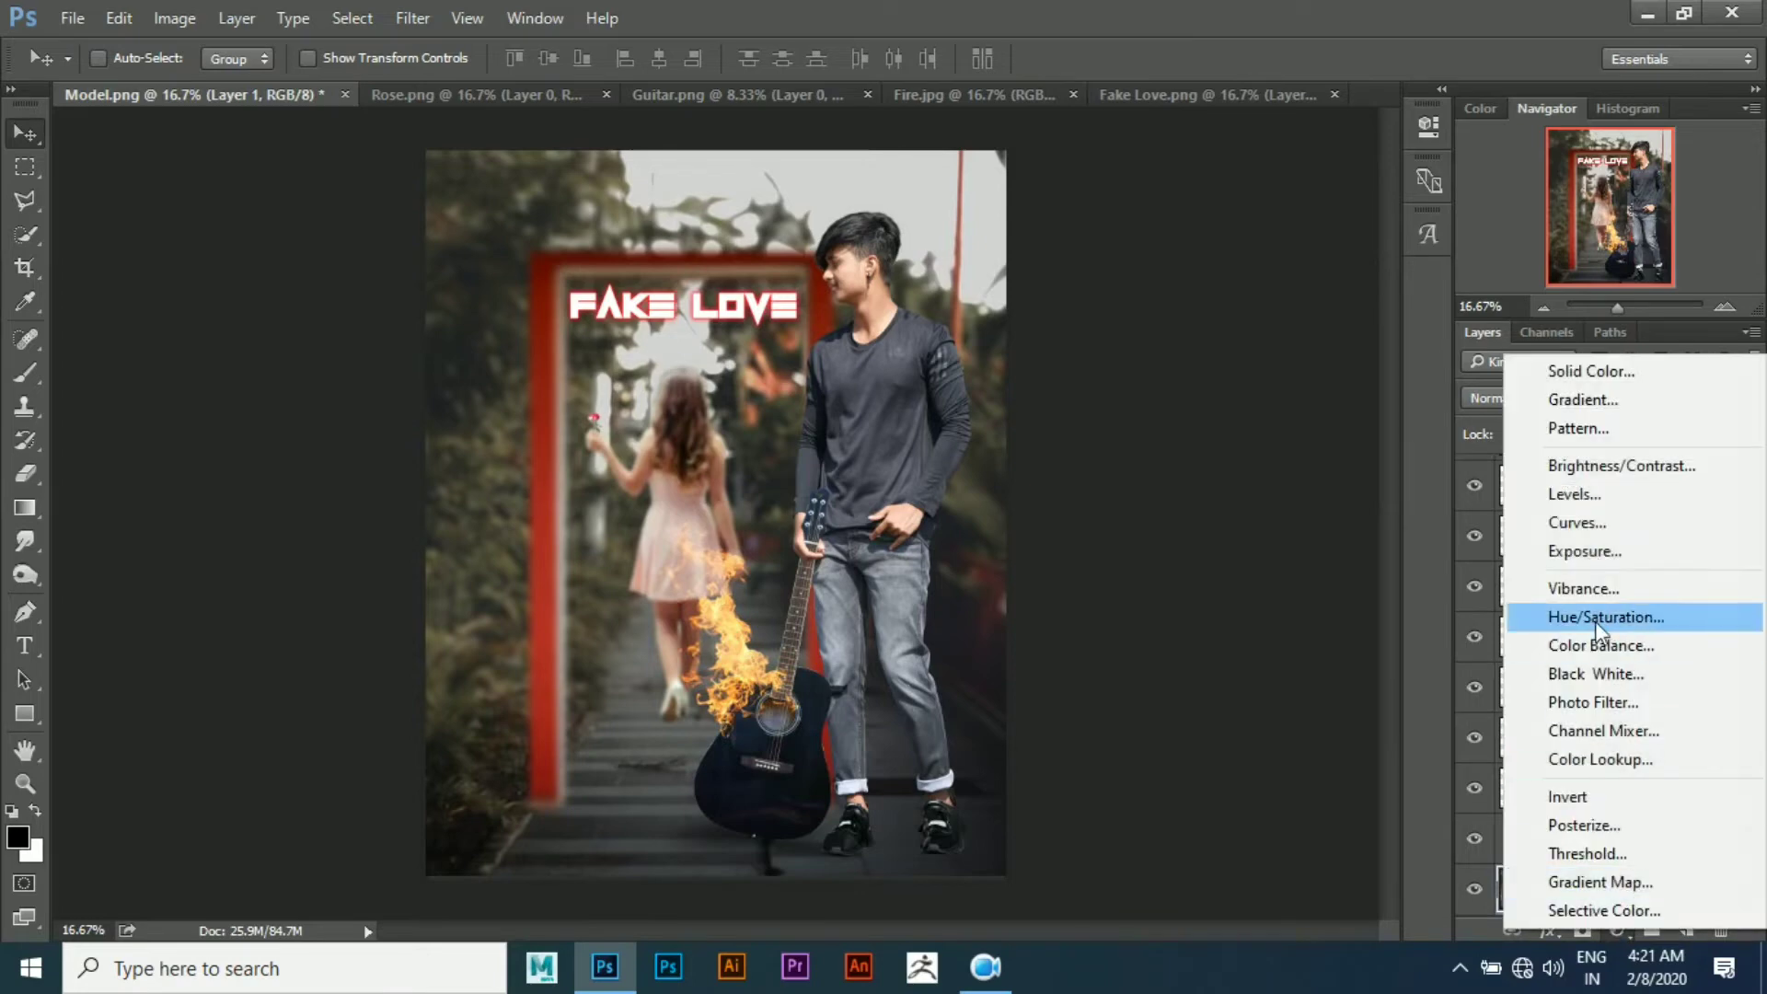
{"action": "left_click", "coordinate": [1600, 502]}
{"action": "mouse_move", "coordinate": [1228, 367]}
{"action": "left_mouse_down"}
{"action": "mouse_move", "coordinate": [1207, 362]}
{"action": "mouse_move", "coordinate": [1252, 367]}
{"action": "left_mouse_up"}
{"action": "left_click", "coordinate": [1354, 110]}
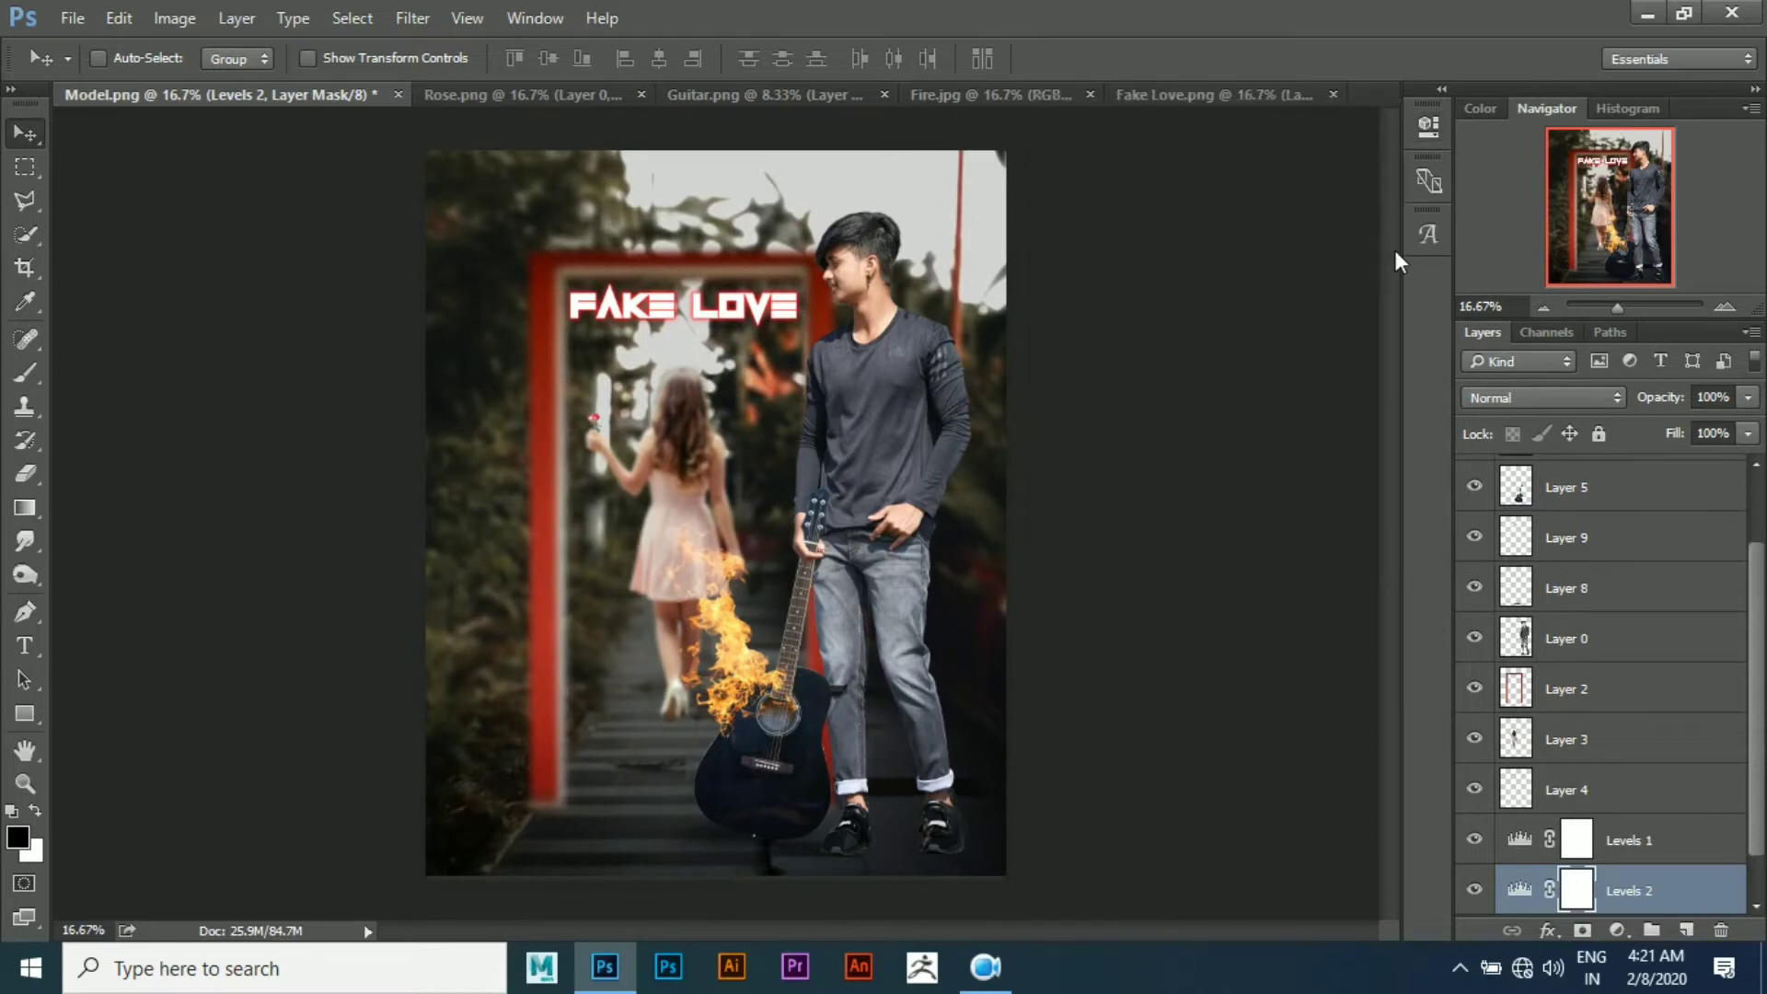
Add a Curves adjustment with the curve pulled down to darken the image
{"action": "key", "text": "ctrl+shift+alt+e"}
{"action": "left_click", "coordinate": [1617, 929]}
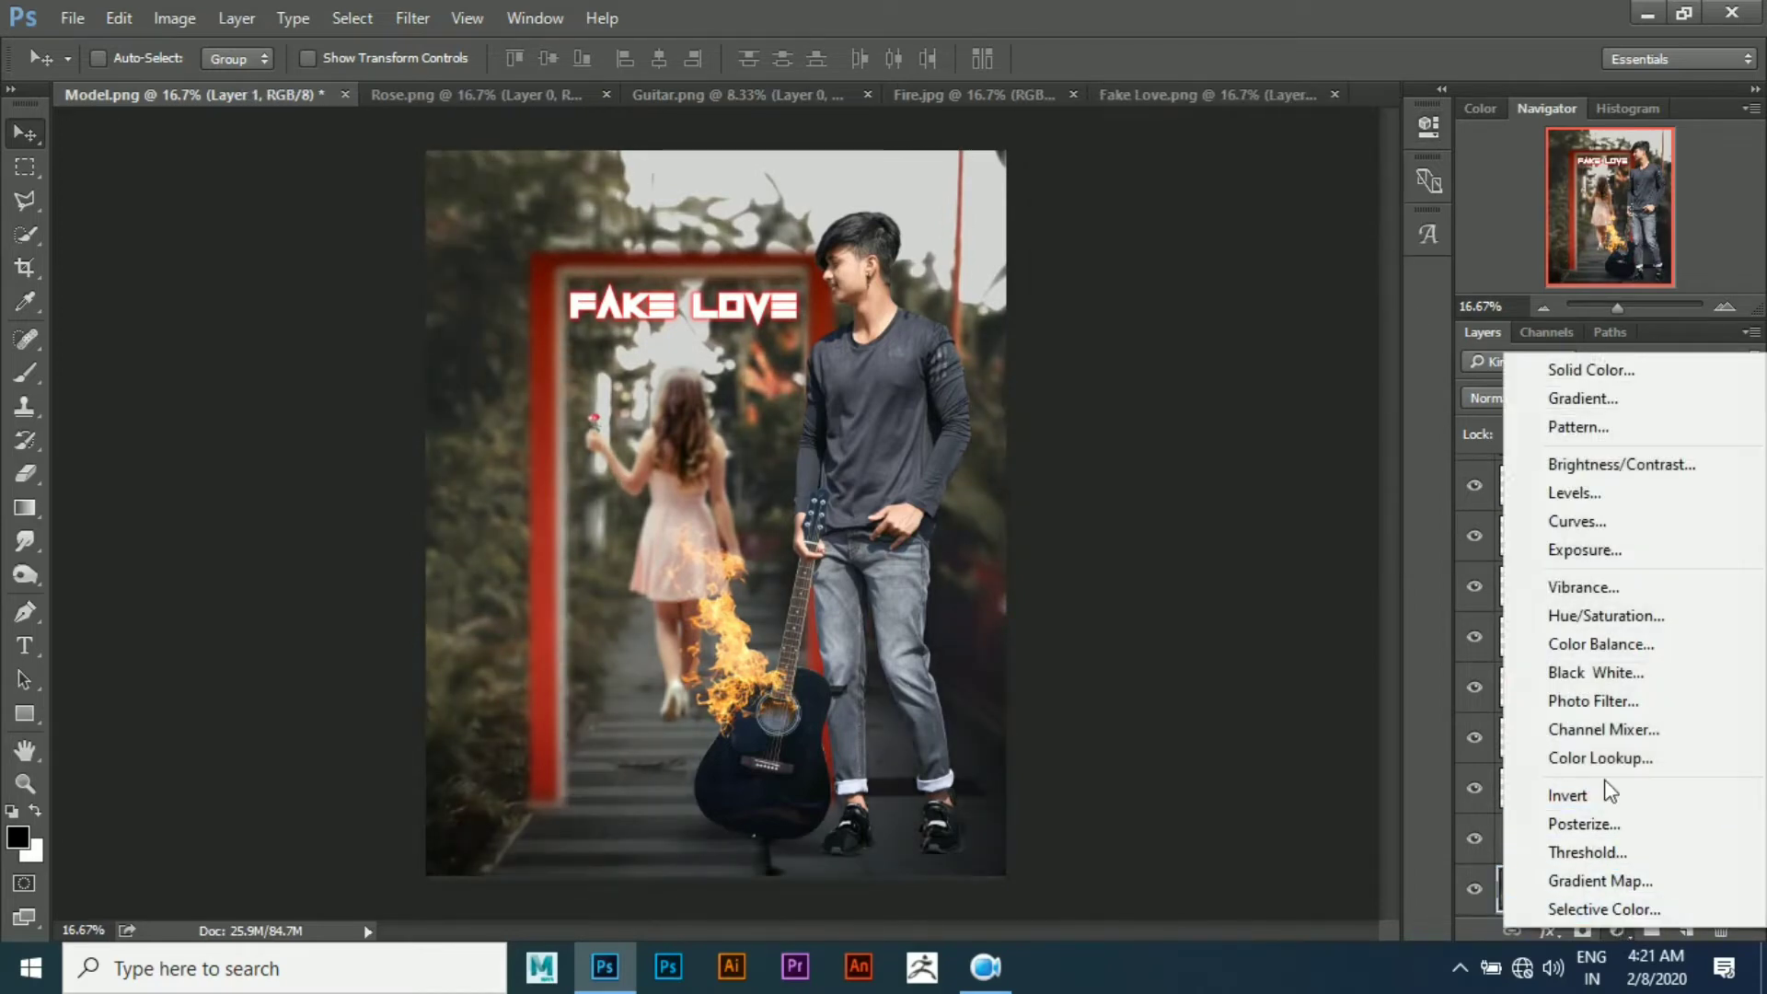
{"action": "left_click", "coordinate": [1585, 521]}
{"action": "left_click_drag", "start_coordinate": [1233, 367], "coordinate": [1240, 376]}
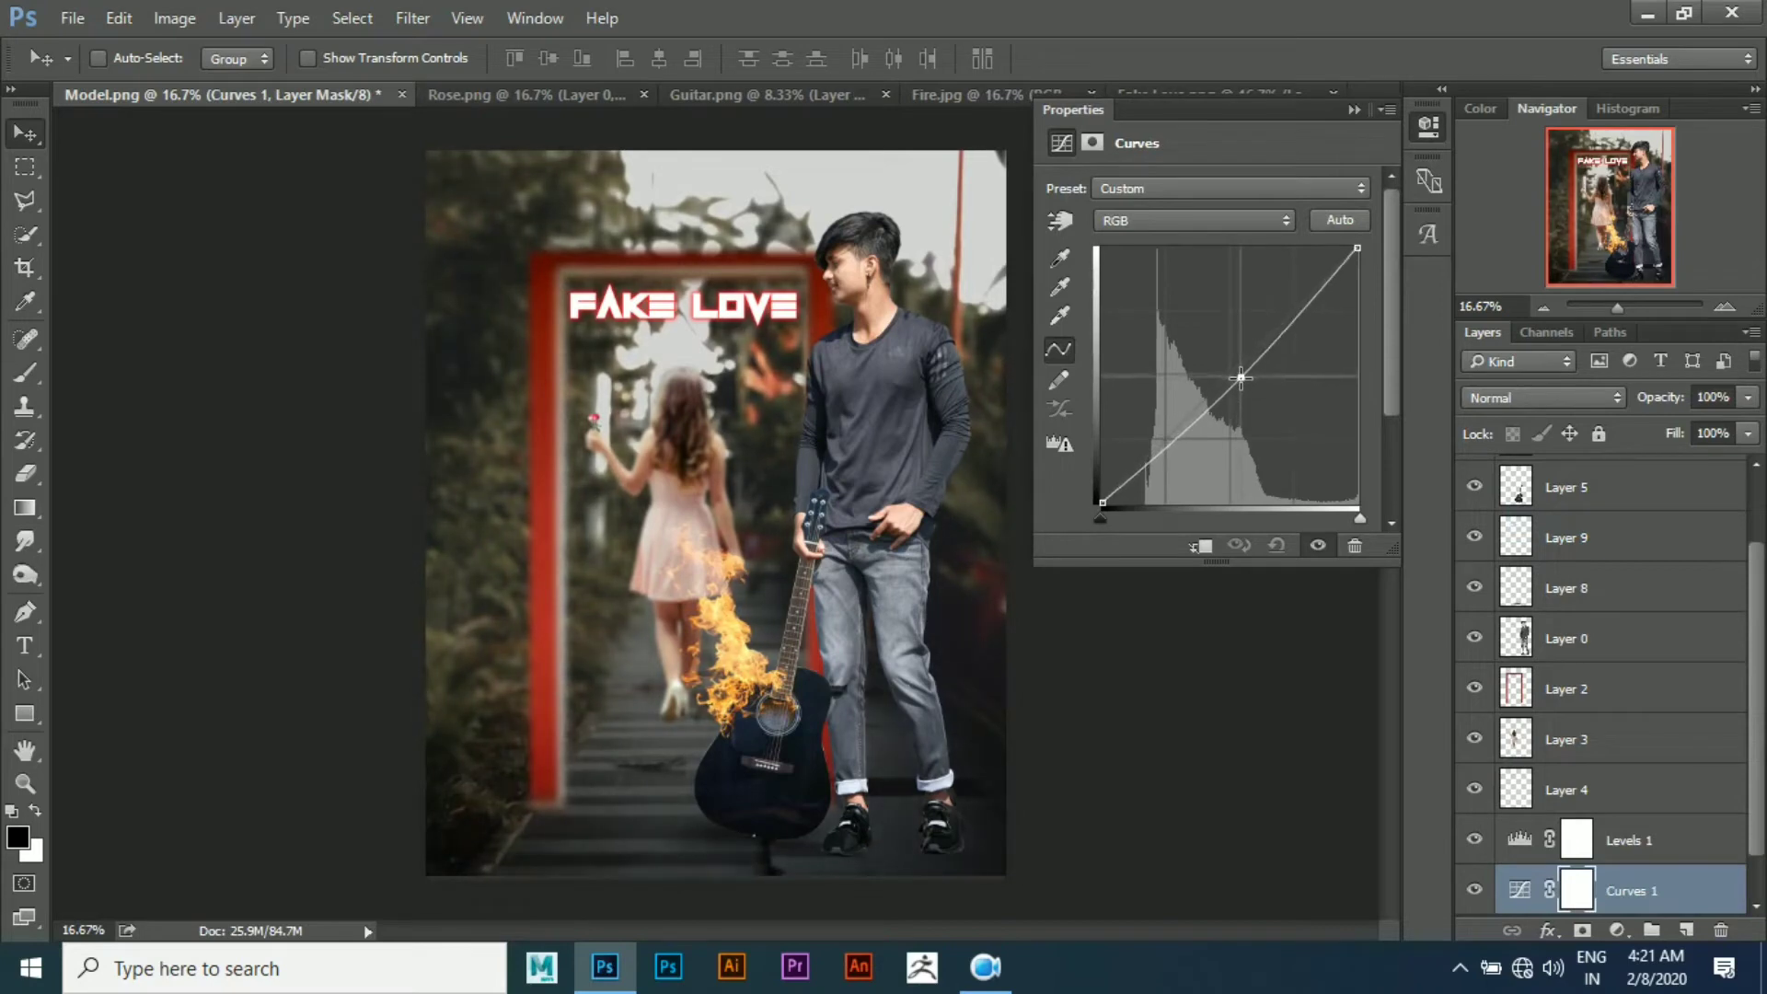
{"action": "left_click", "coordinate": [1354, 110]}
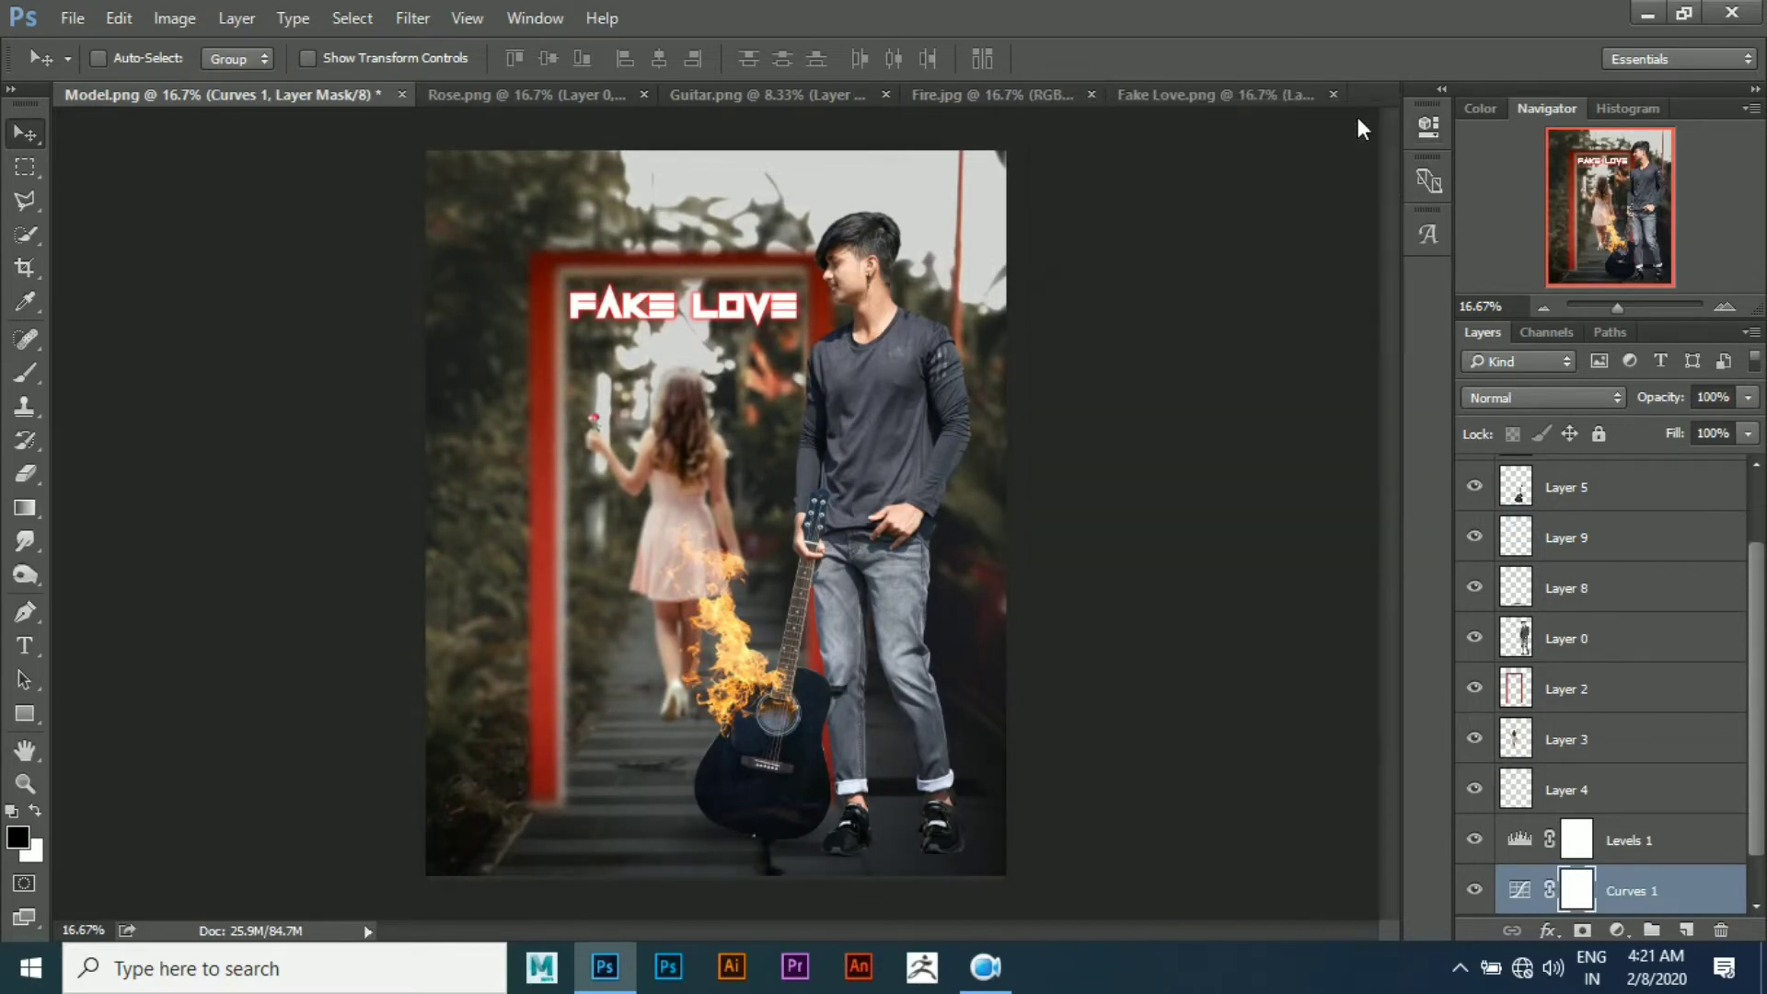
{"action": "left_click", "coordinate": [1579, 686]}
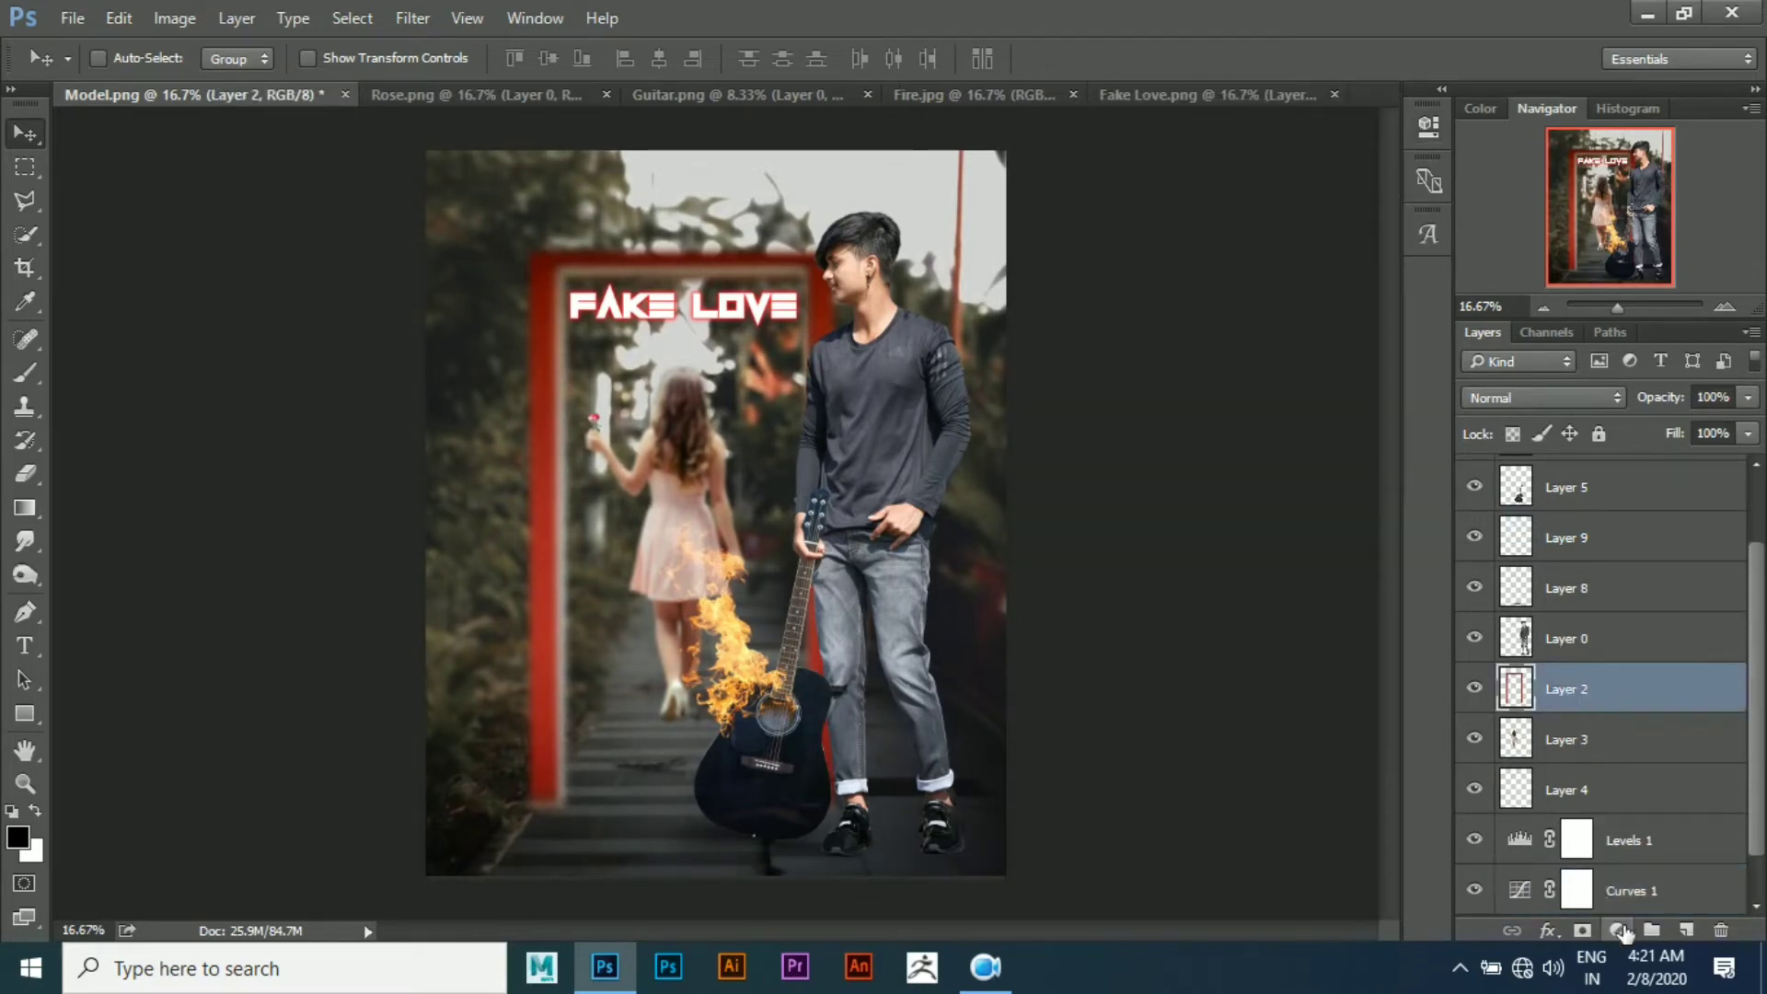
Add a Hue/Saturation adjustment clipped to Layer 2 with Saturation +22 and Lightness +10
{"action": "left_click", "coordinate": [1620, 931]}
{"action": "left_click", "coordinate": [1592, 613]}
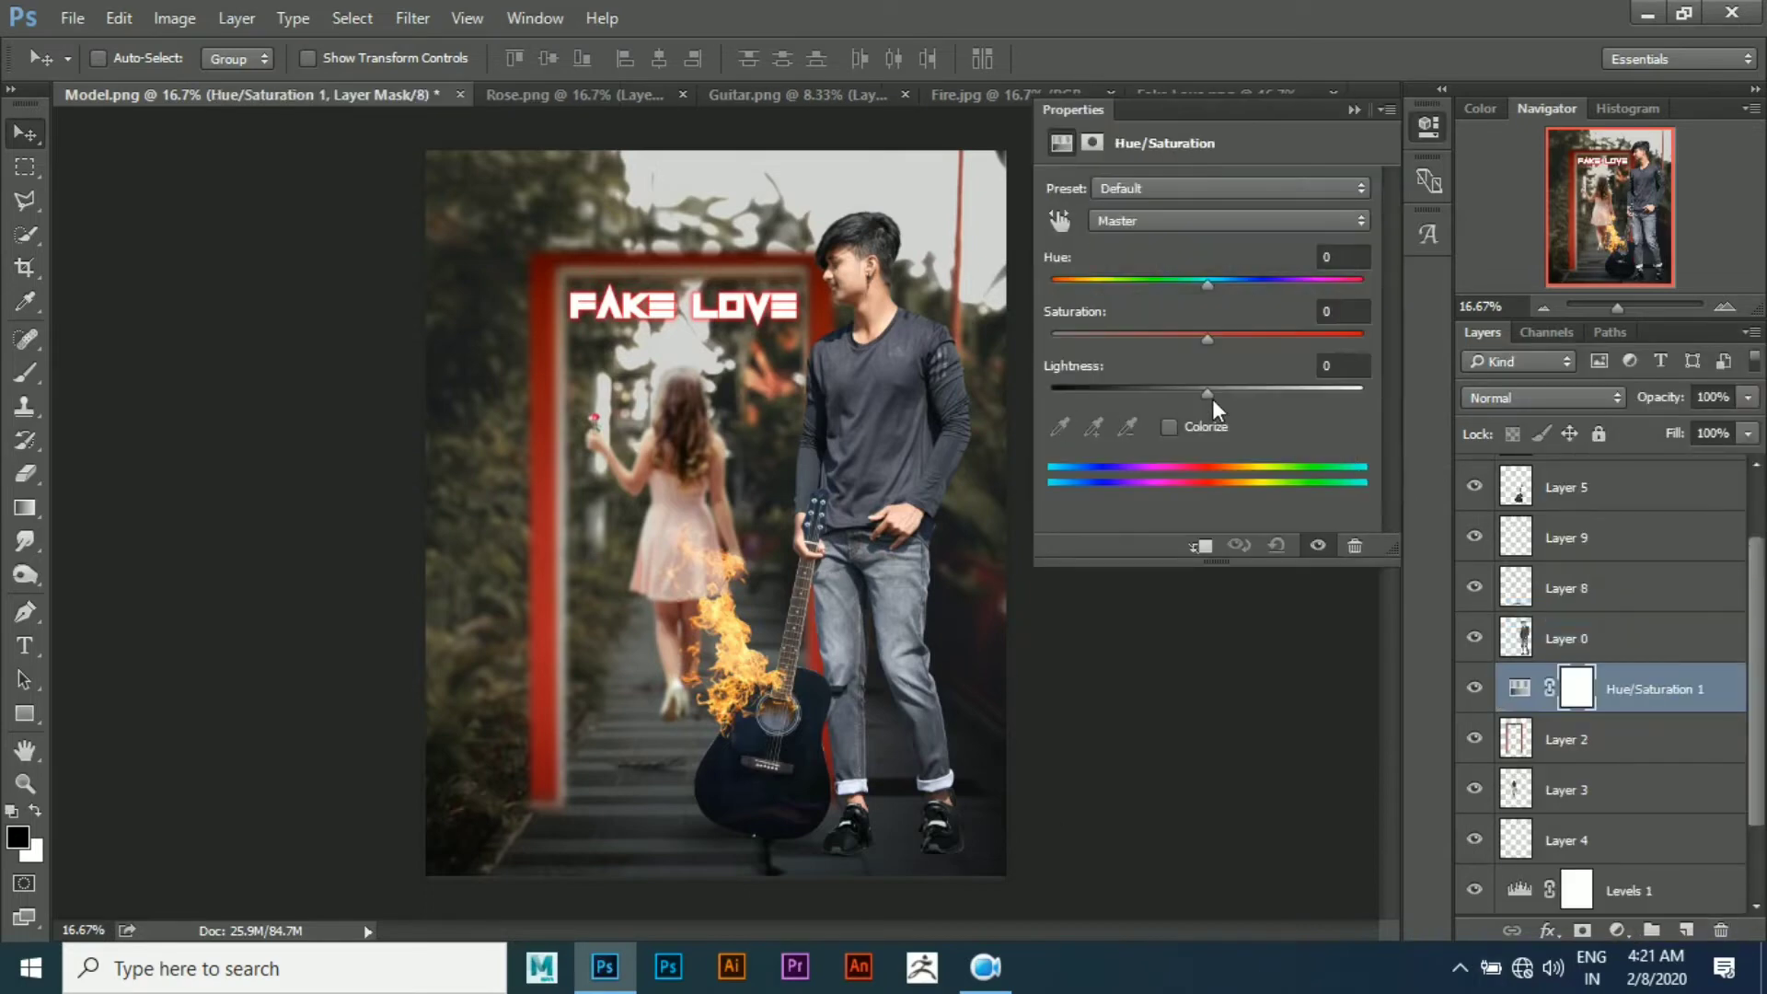
{"action": "left_click_drag", "start_coordinate": [1208, 336], "coordinate": [1242, 337]}
{"action": "left_click_drag", "start_coordinate": [1207, 394], "coordinate": [1221, 394]}
{"action": "left_click", "coordinate": [1199, 546]}
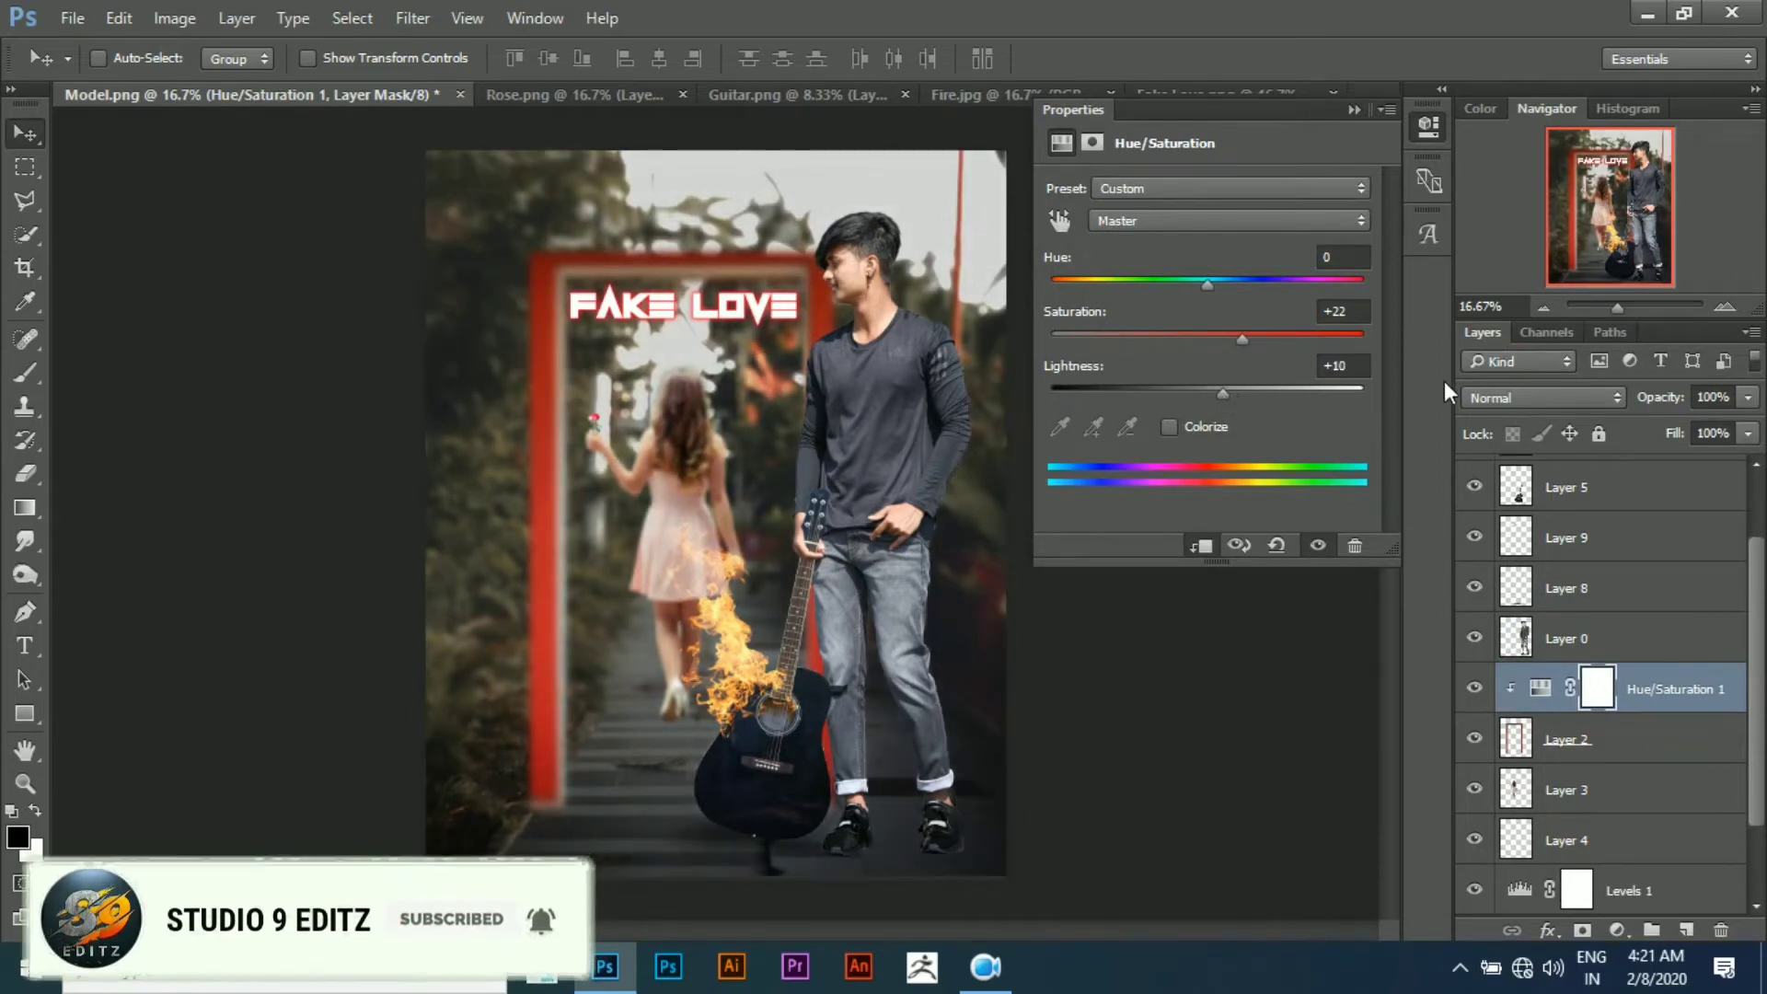
{"action": "left_click", "coordinate": [1354, 109]}
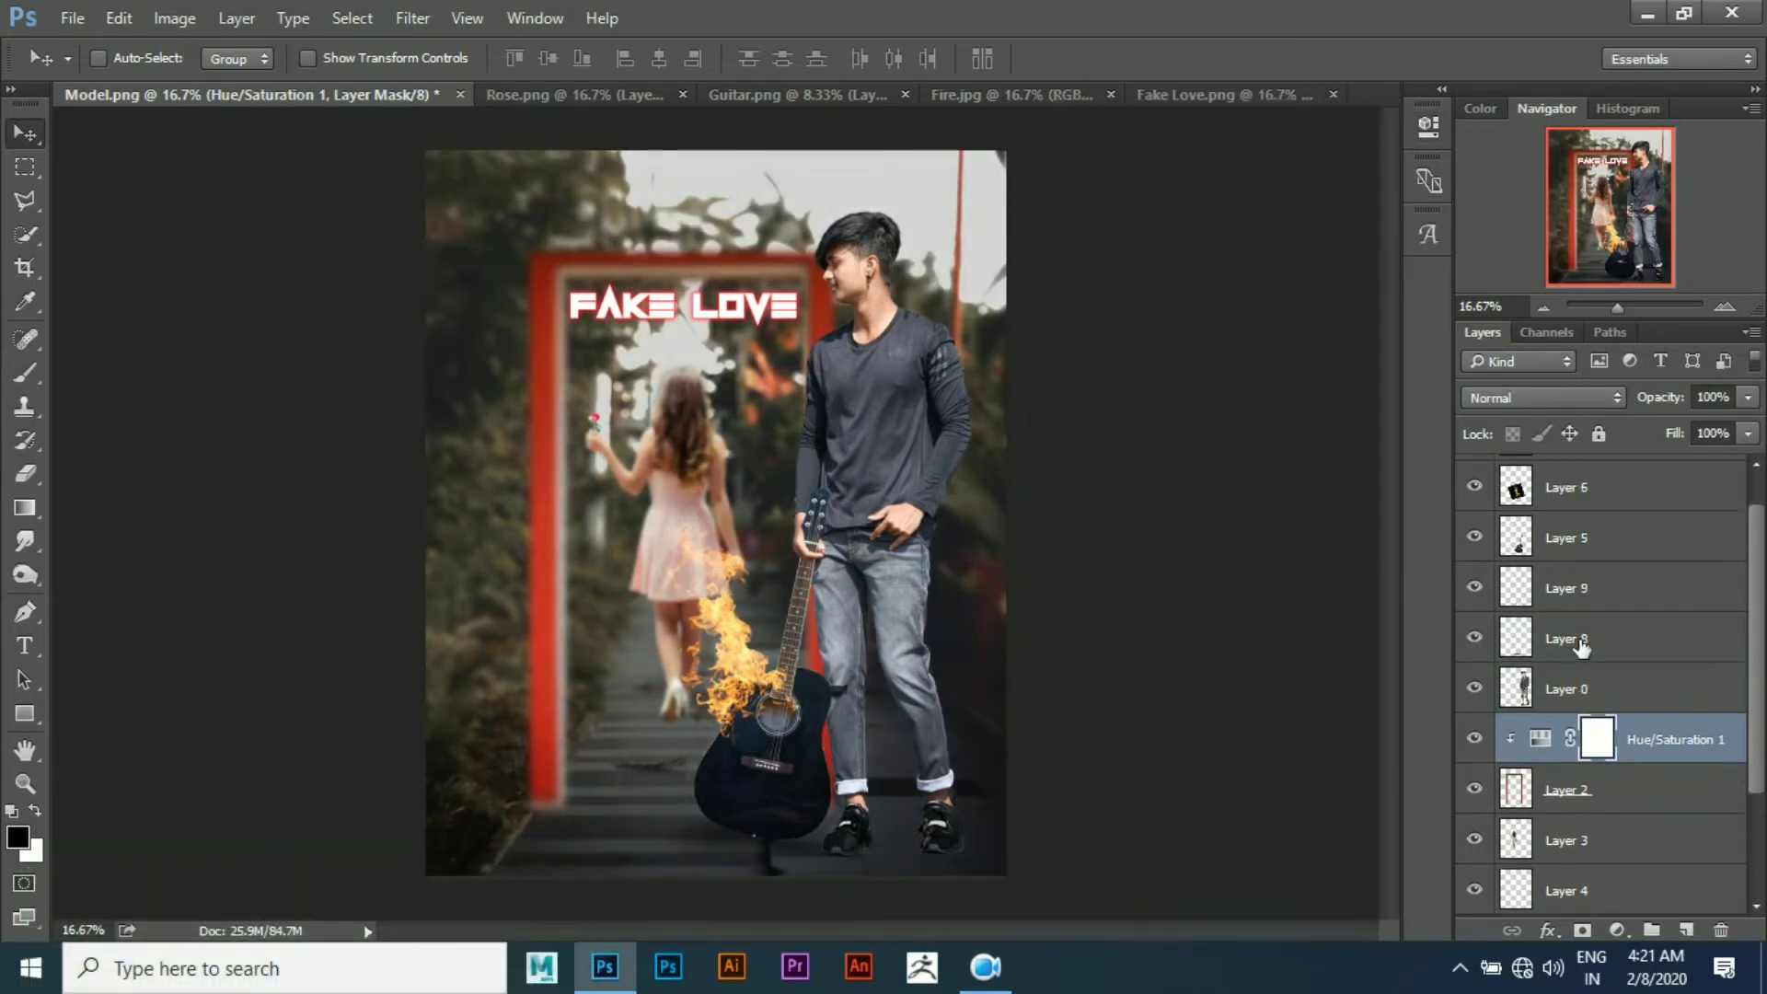
{"action": "left_click", "coordinate": [1587, 691]}
{"action": "left_click", "coordinate": [1617, 930]}
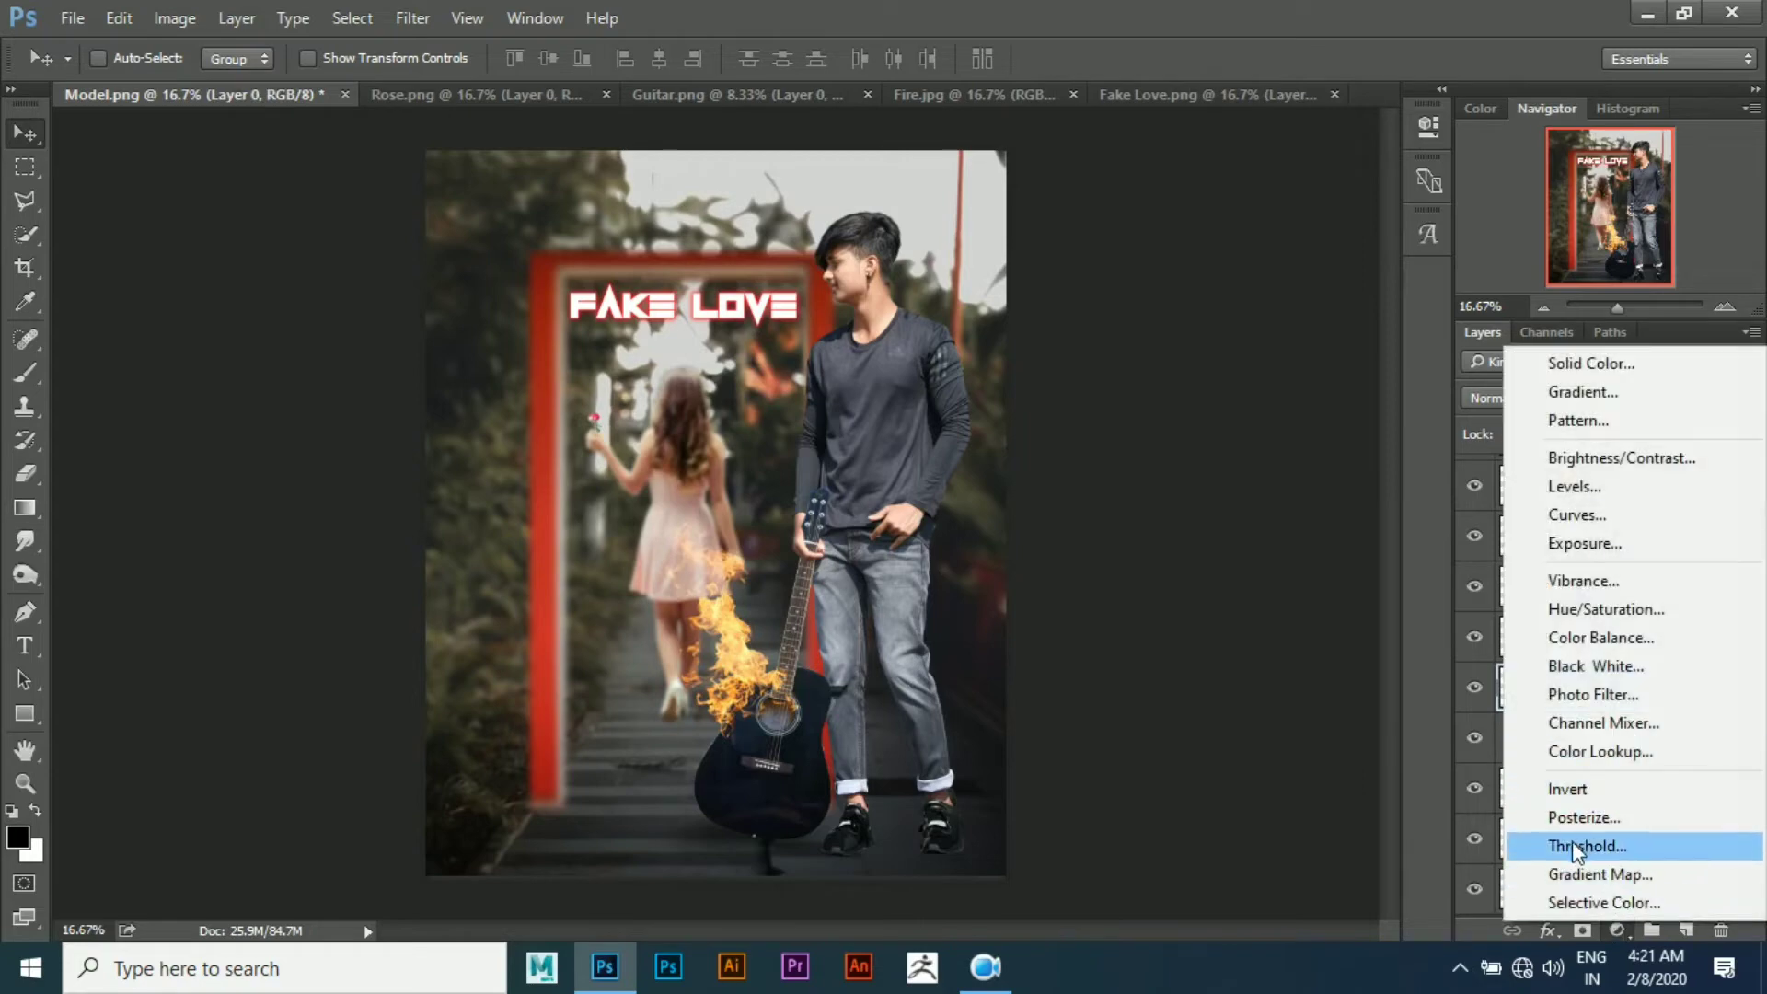
Add a Curves adjustment clipped to the man's Layer 0, bent into an S-curve for contrast
{"action": "left_click", "coordinate": [1601, 515]}
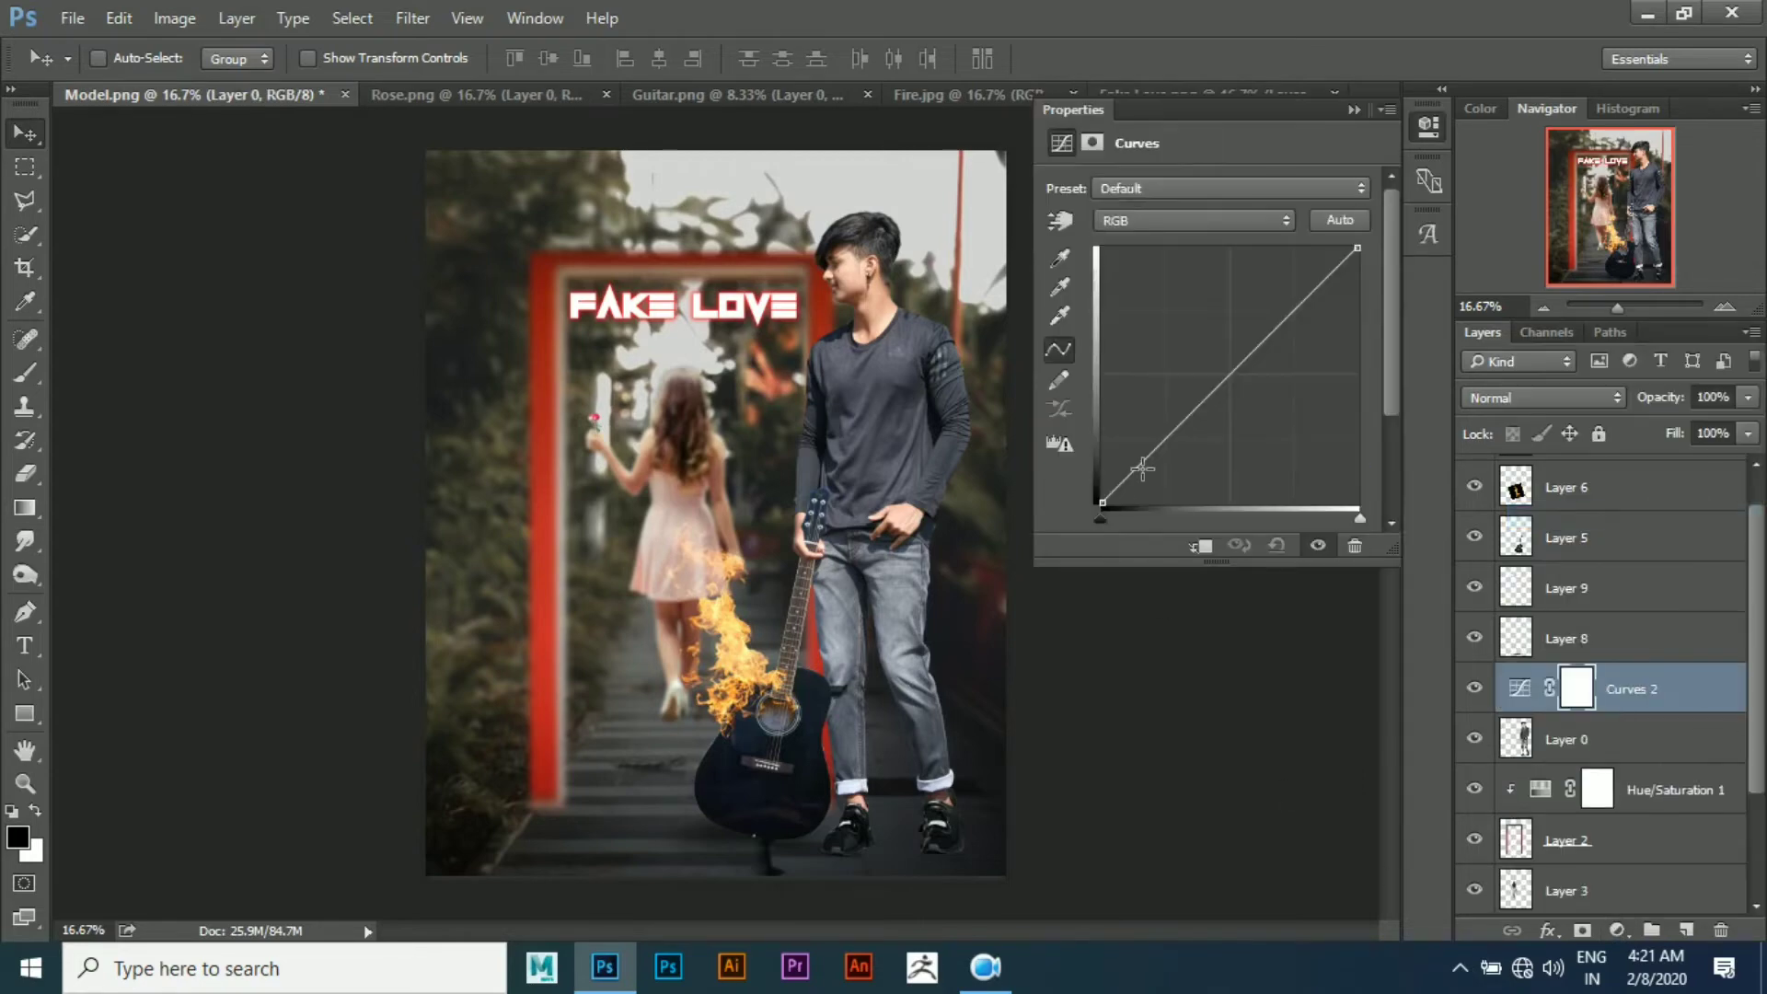
{"action": "left_click_drag", "start_coordinate": [1247, 359], "coordinate": [1241, 378]}
{"action": "left_click", "coordinate": [1238, 541]}
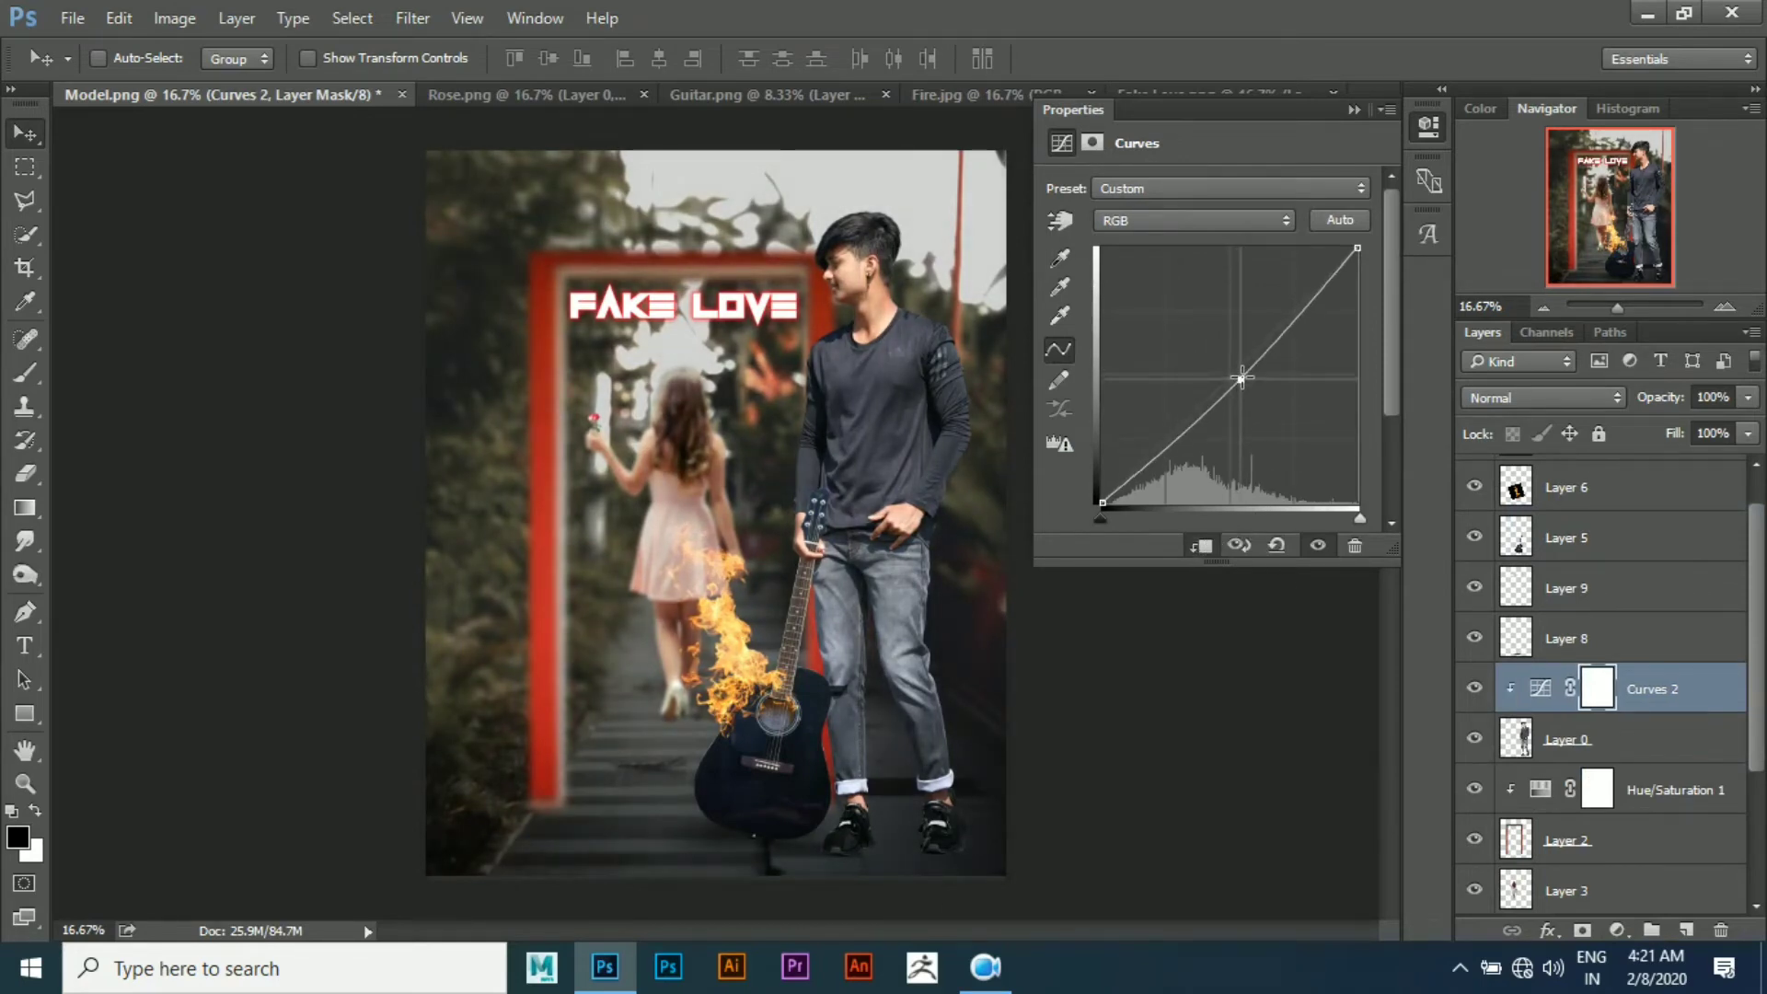
{"action": "left_click_drag", "start_coordinate": [1328, 282], "coordinate": [1319, 289]}
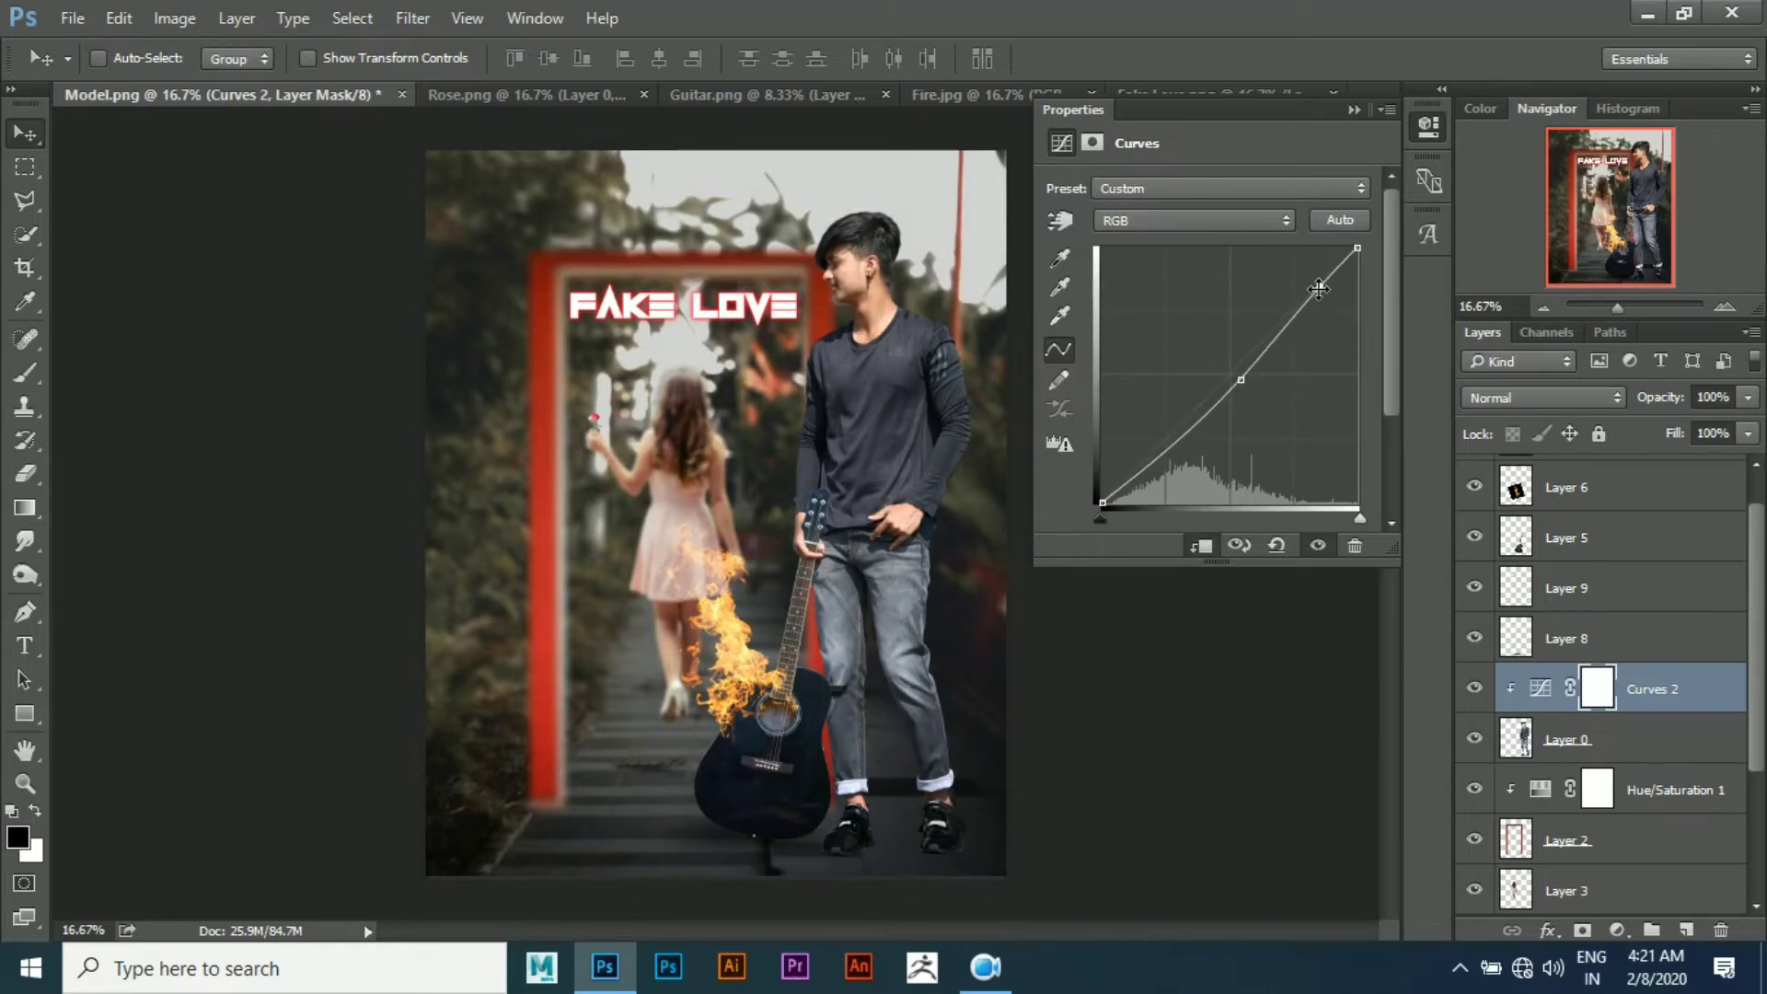
{"action": "left_click_drag", "start_coordinate": [1242, 373], "coordinate": [1237, 382]}
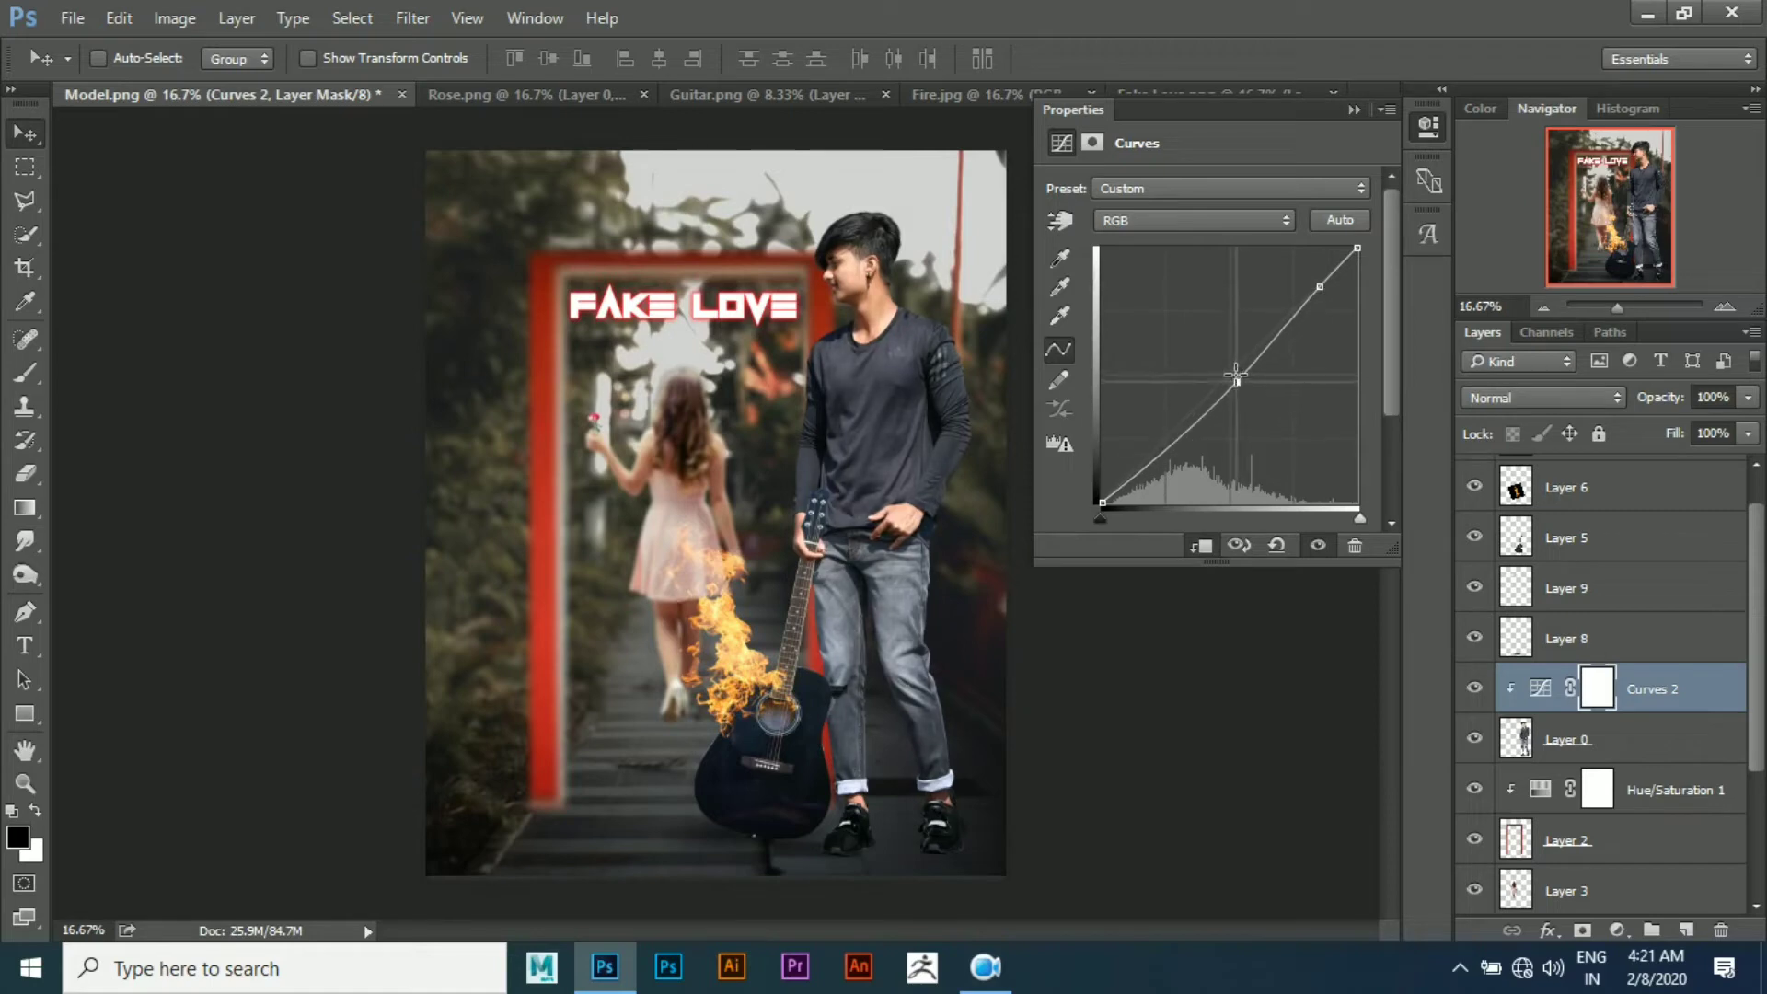
{"action": "left_click", "coordinate": [1352, 110]}
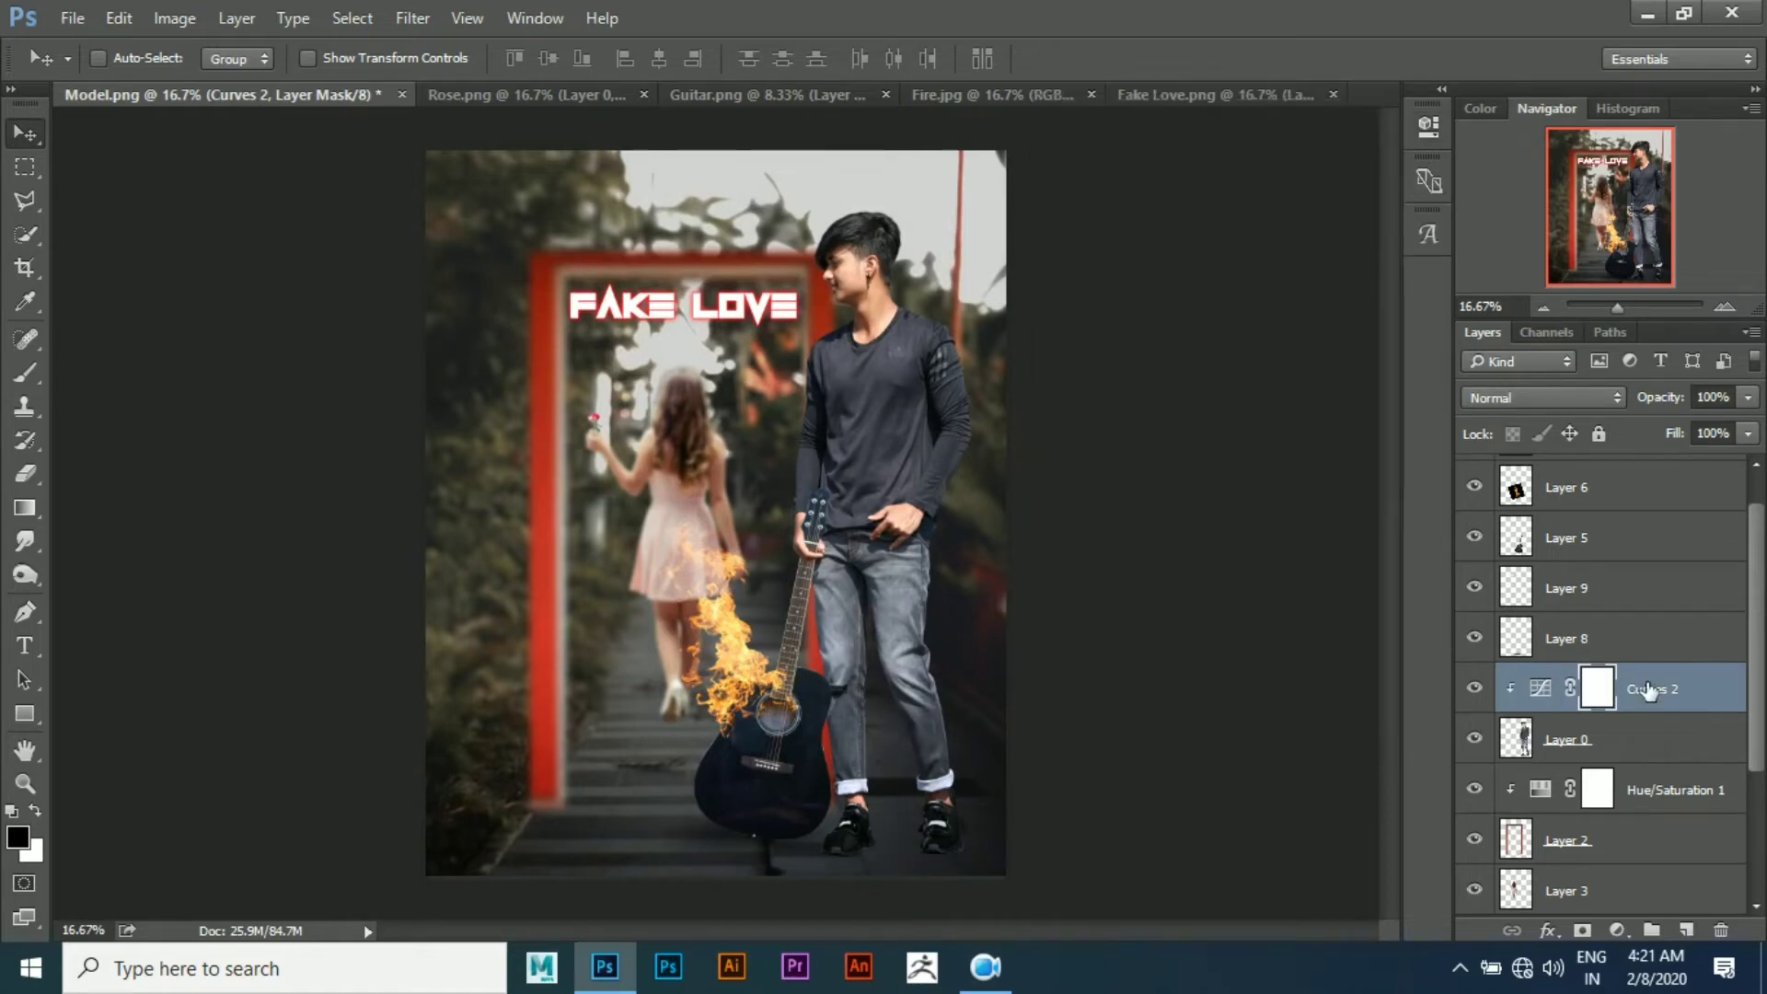
{"action": "scroll", "coordinate": [1638, 686], "scroll_direction": "down", "scroll_amount": 2}
{"action": "scroll", "coordinate": [1633, 681], "scroll_direction": "down", "scroll_amount": 1}
{"action": "scroll", "coordinate": [1620, 681], "scroll_direction": "down", "scroll_amount": 1}
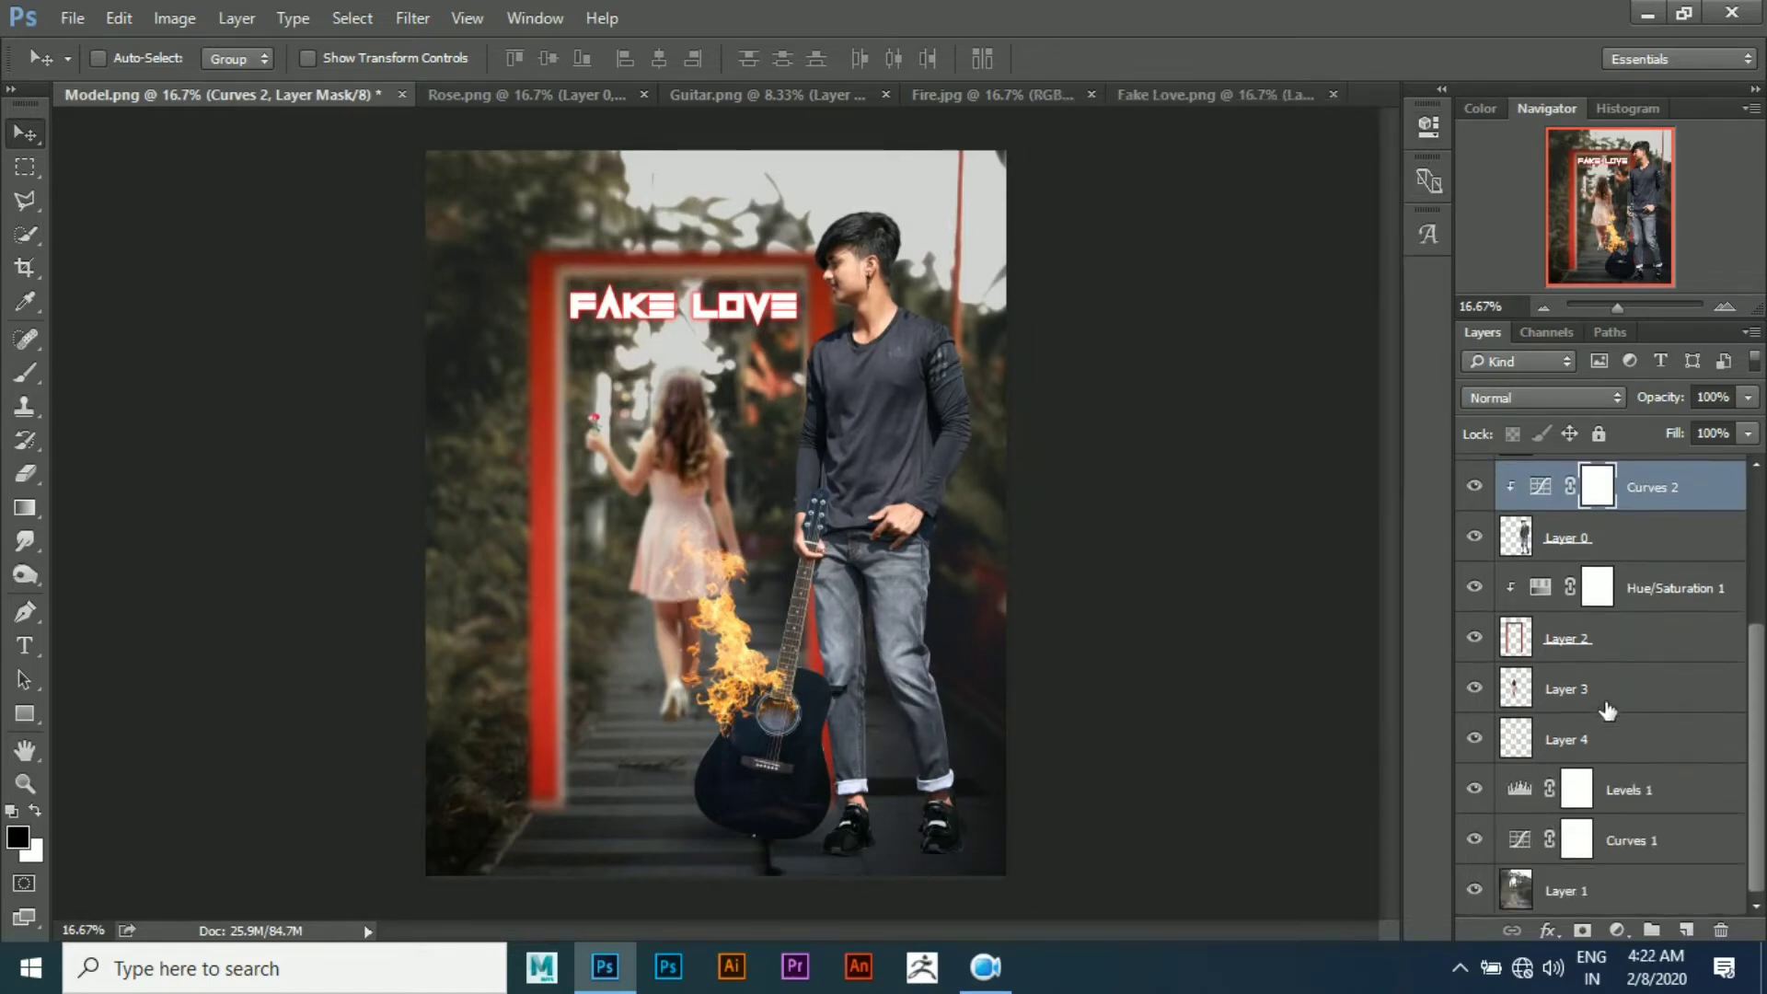
{"action": "scroll", "coordinate": [1571, 790], "scroll_direction": "up", "scroll_amount": 2}
{"action": "scroll", "coordinate": [1570, 626], "scroll_direction": "up", "scroll_amount": 2}
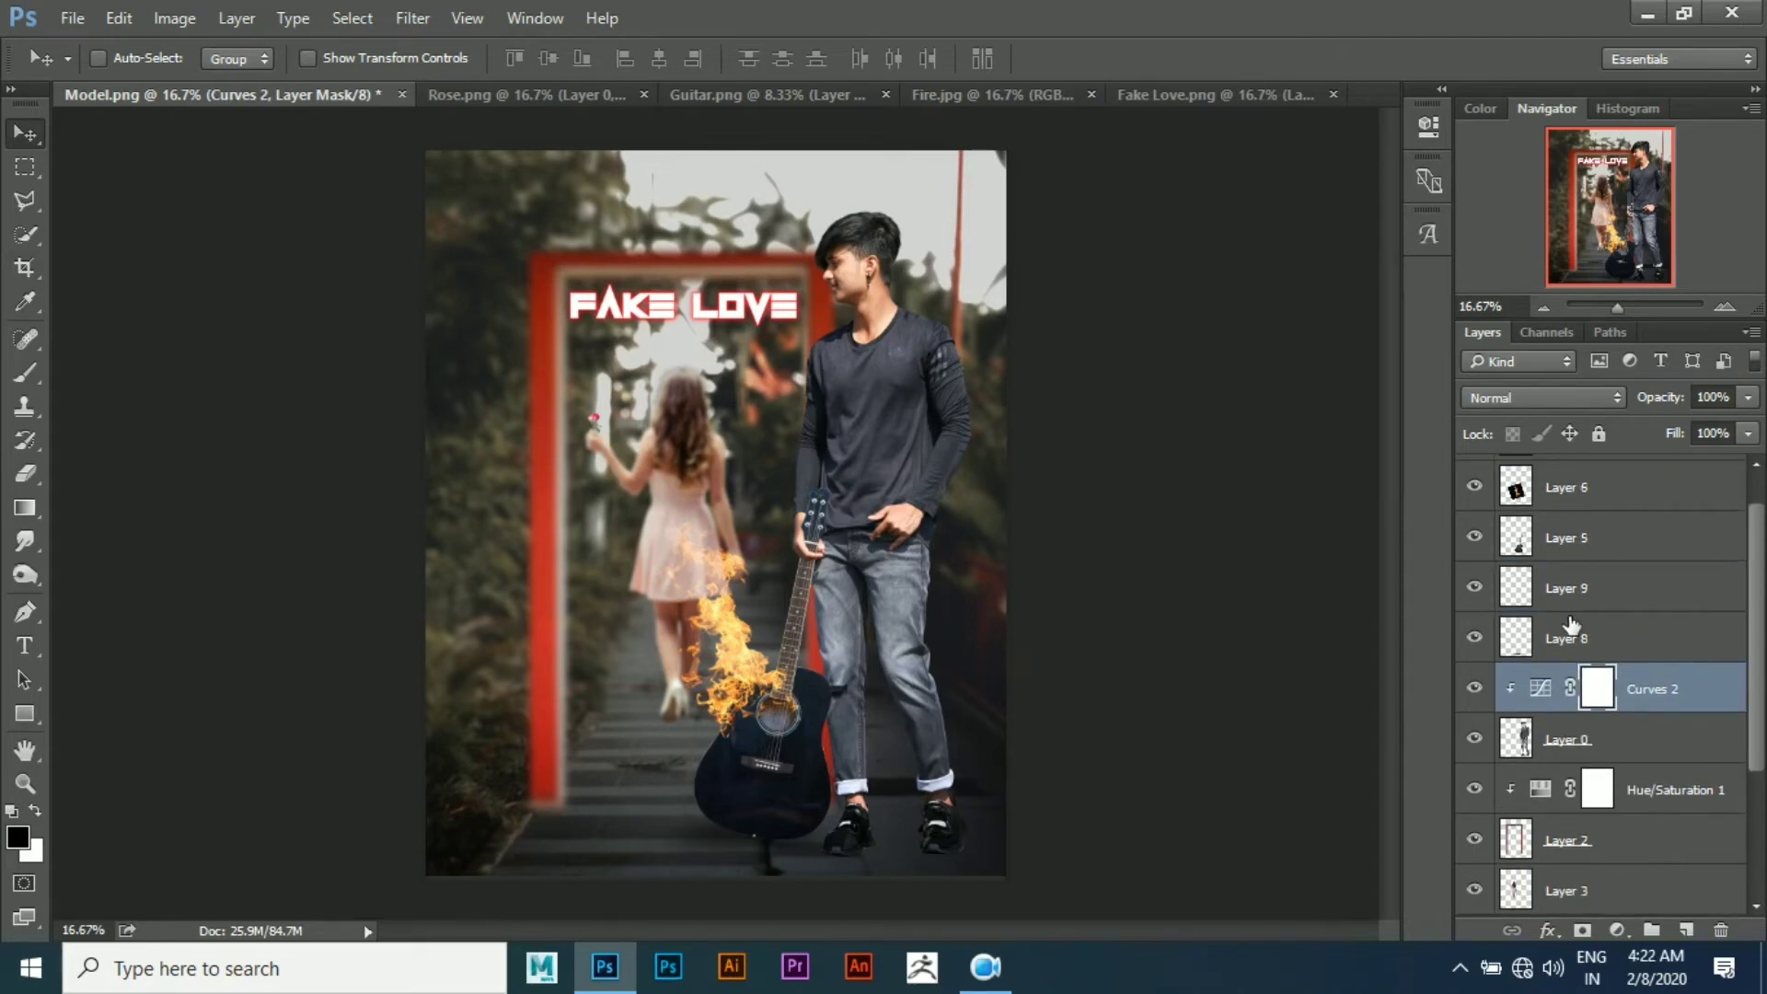
{"action": "left_click", "coordinate": [1565, 541]}
Add a Curves adjustment clipped to Layer 5 with its midpoint pulled down
{"action": "left_click", "coordinate": [1617, 929]}
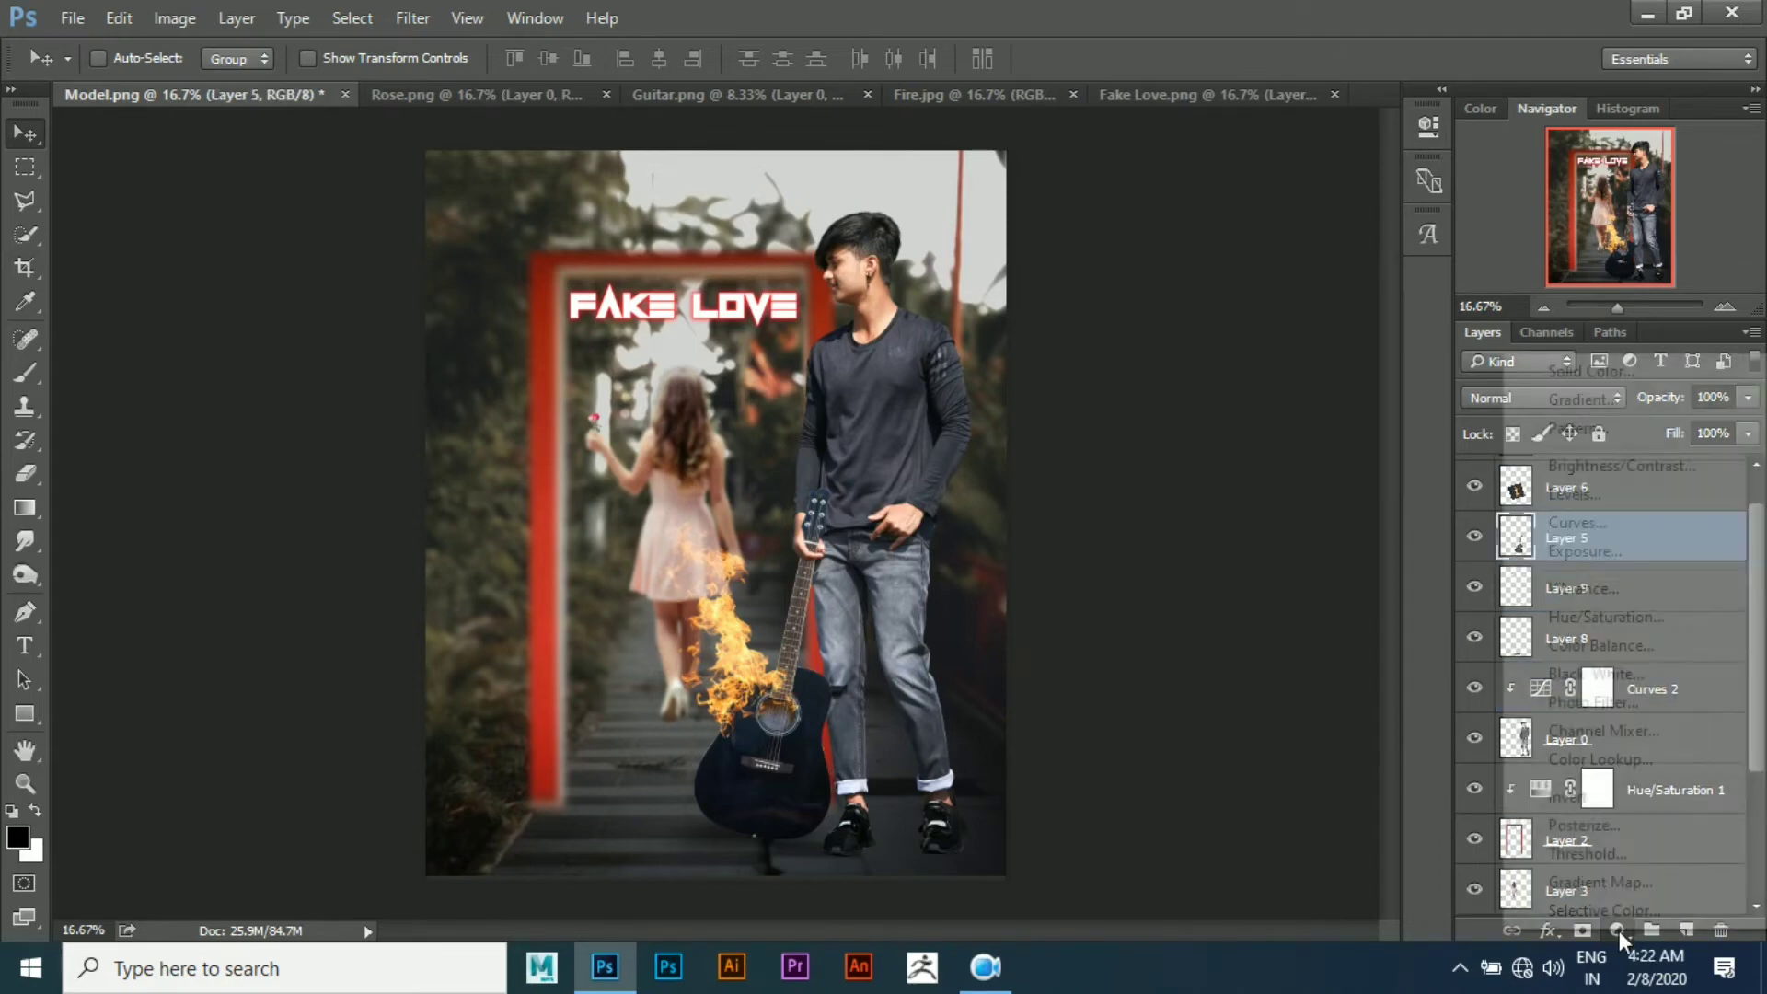
{"action": "left_click", "coordinate": [1592, 523]}
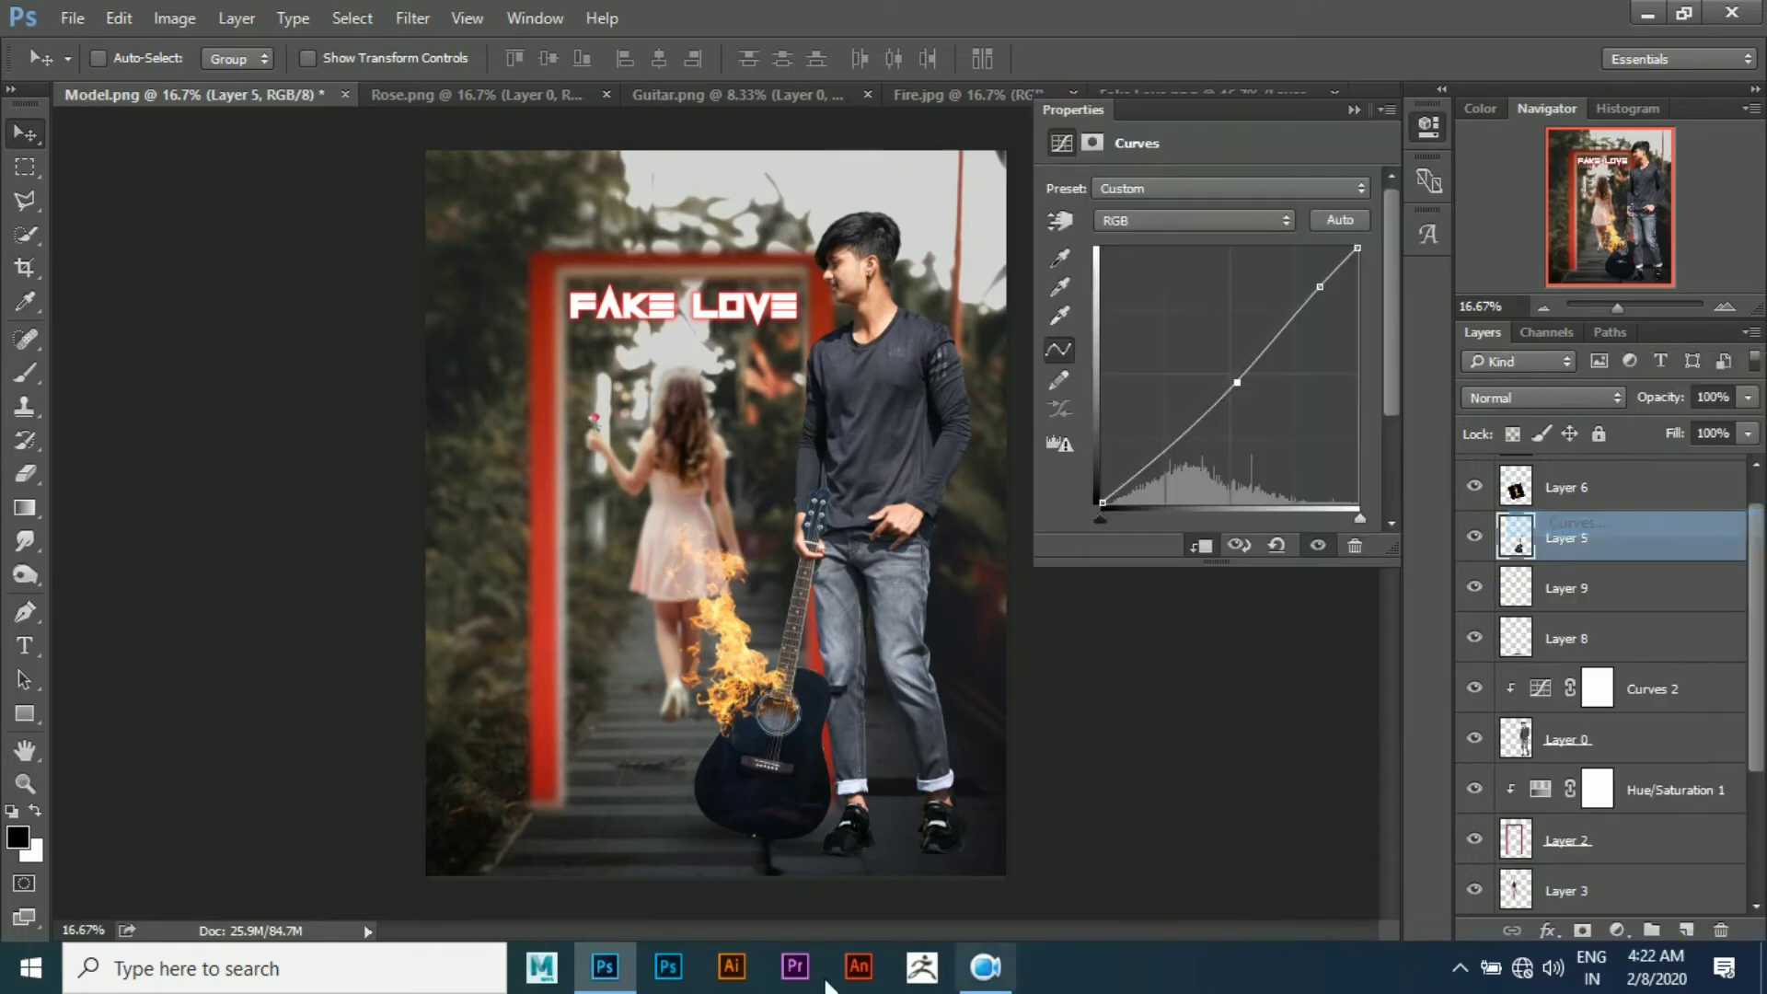
{"action": "left_click_drag", "start_coordinate": [1242, 373], "coordinate": [1243, 387]}
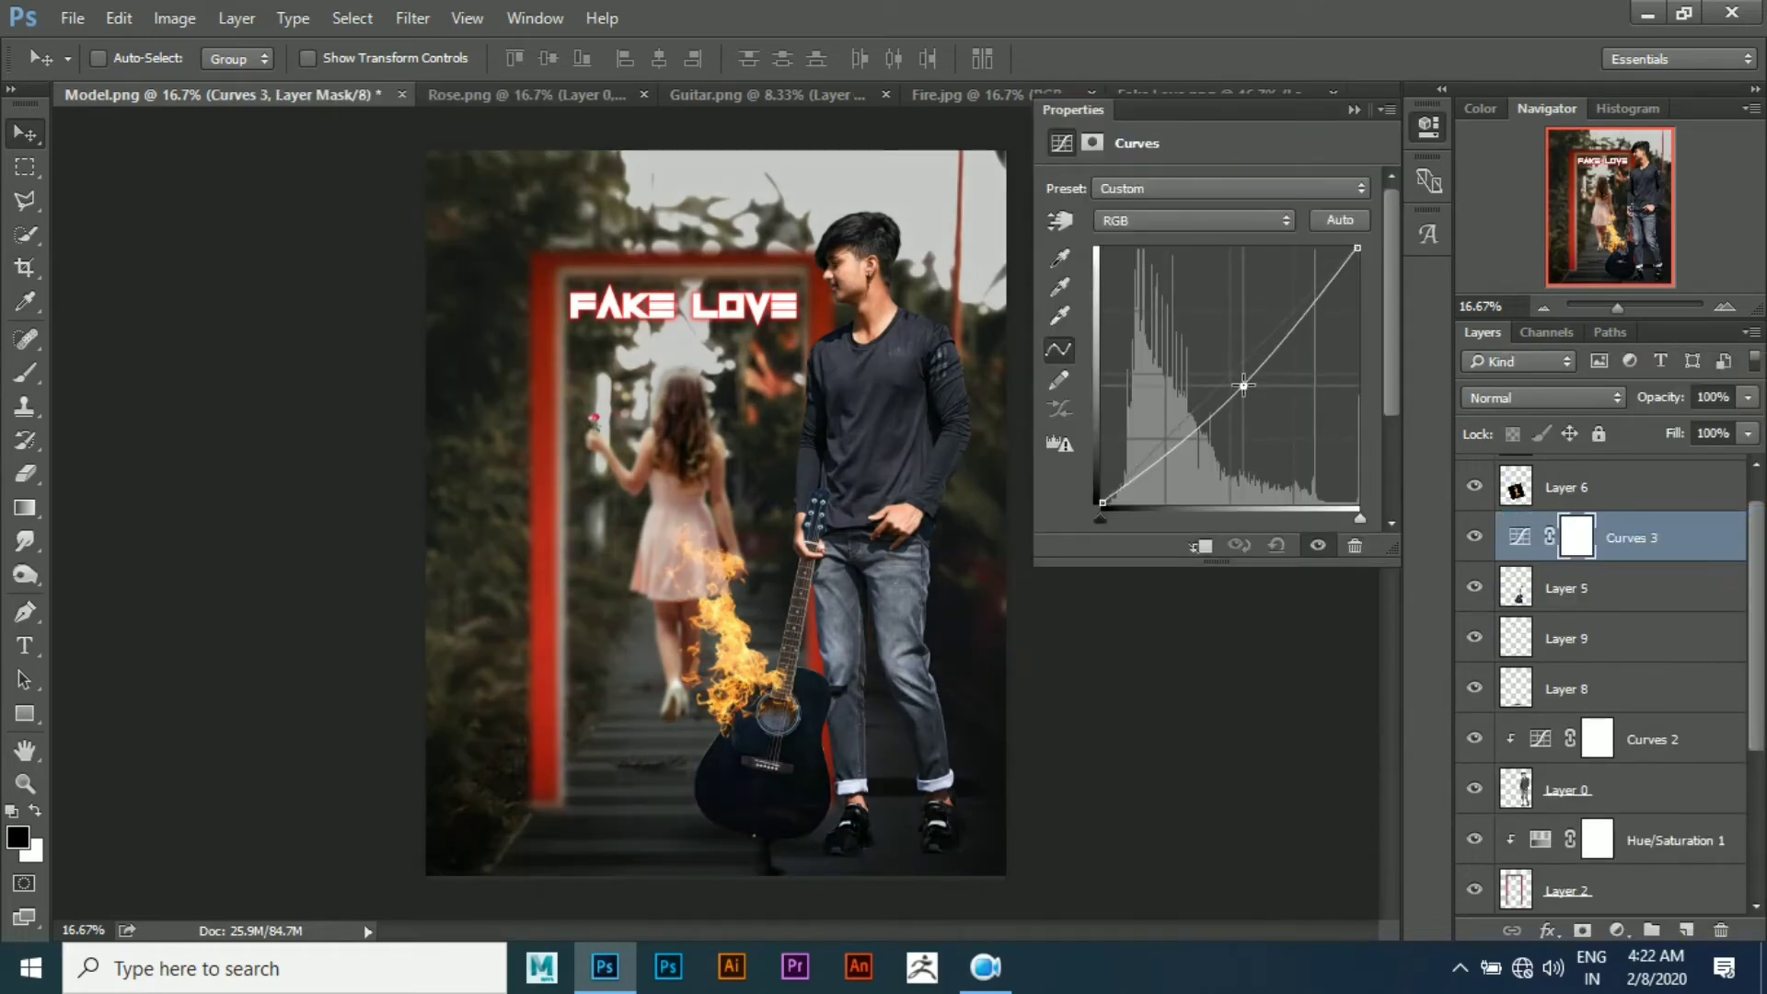
{"action": "left_click", "coordinate": [1204, 546]}
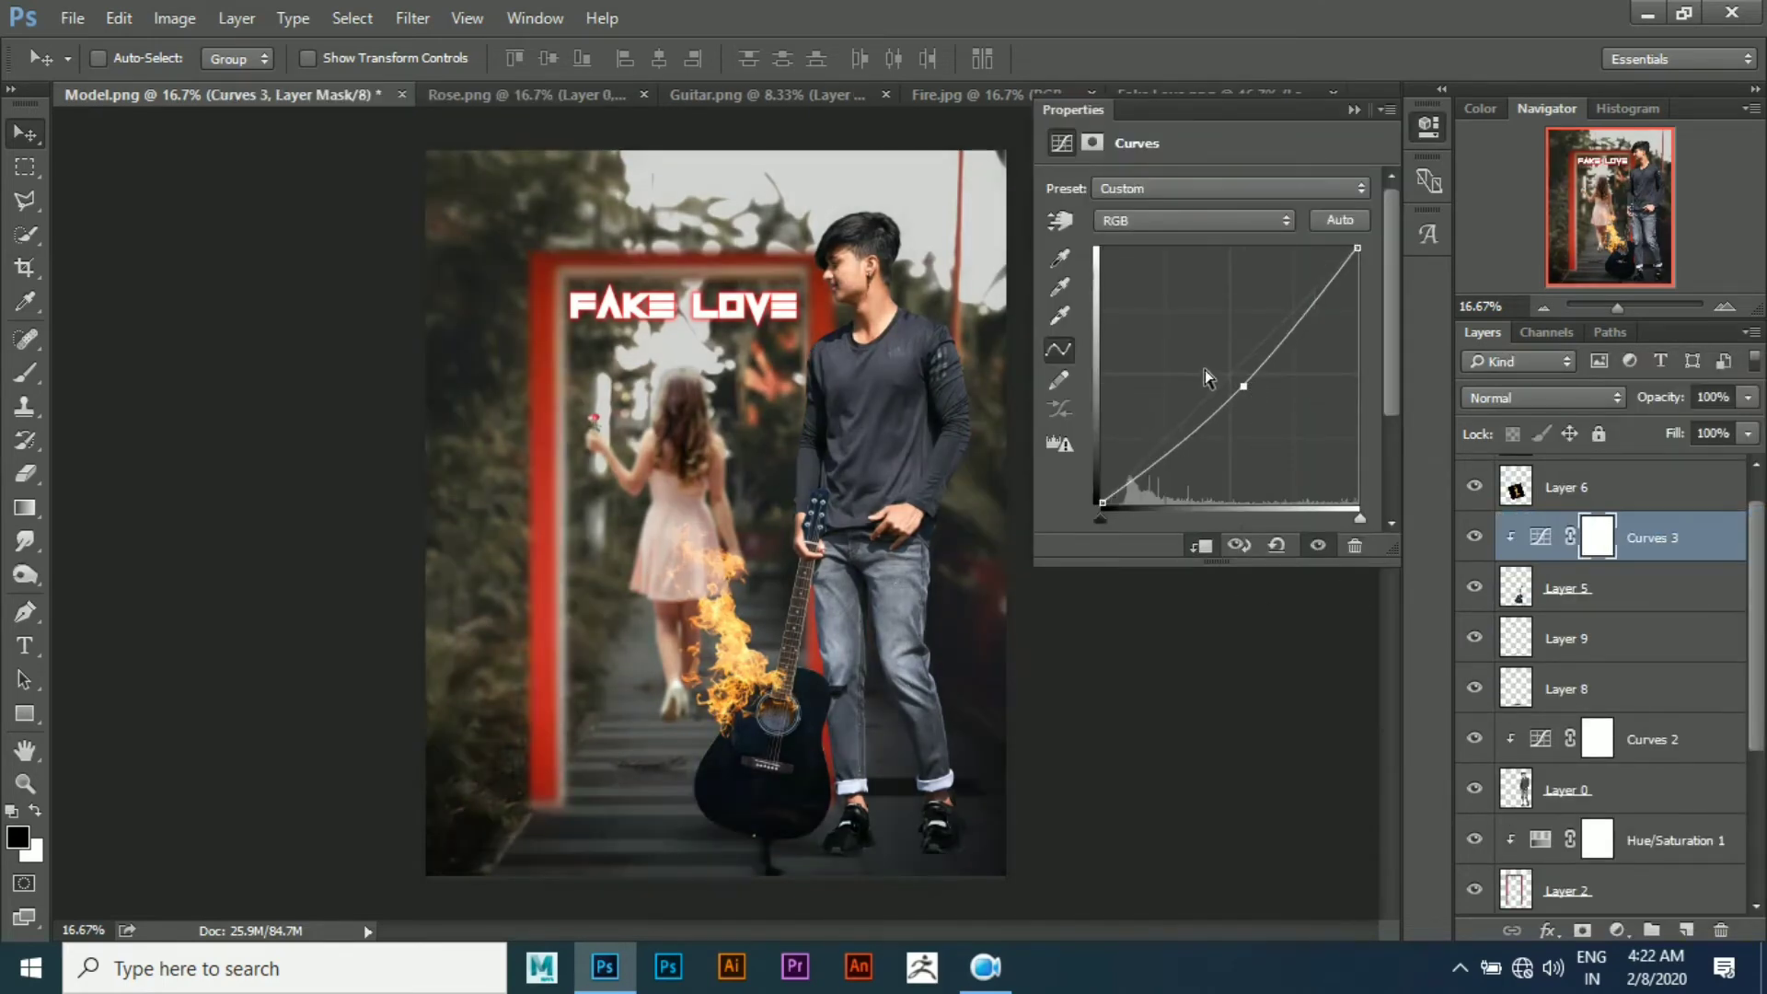
{"action": "left_click_drag", "start_coordinate": [1240, 387], "coordinate": [1241, 394]}
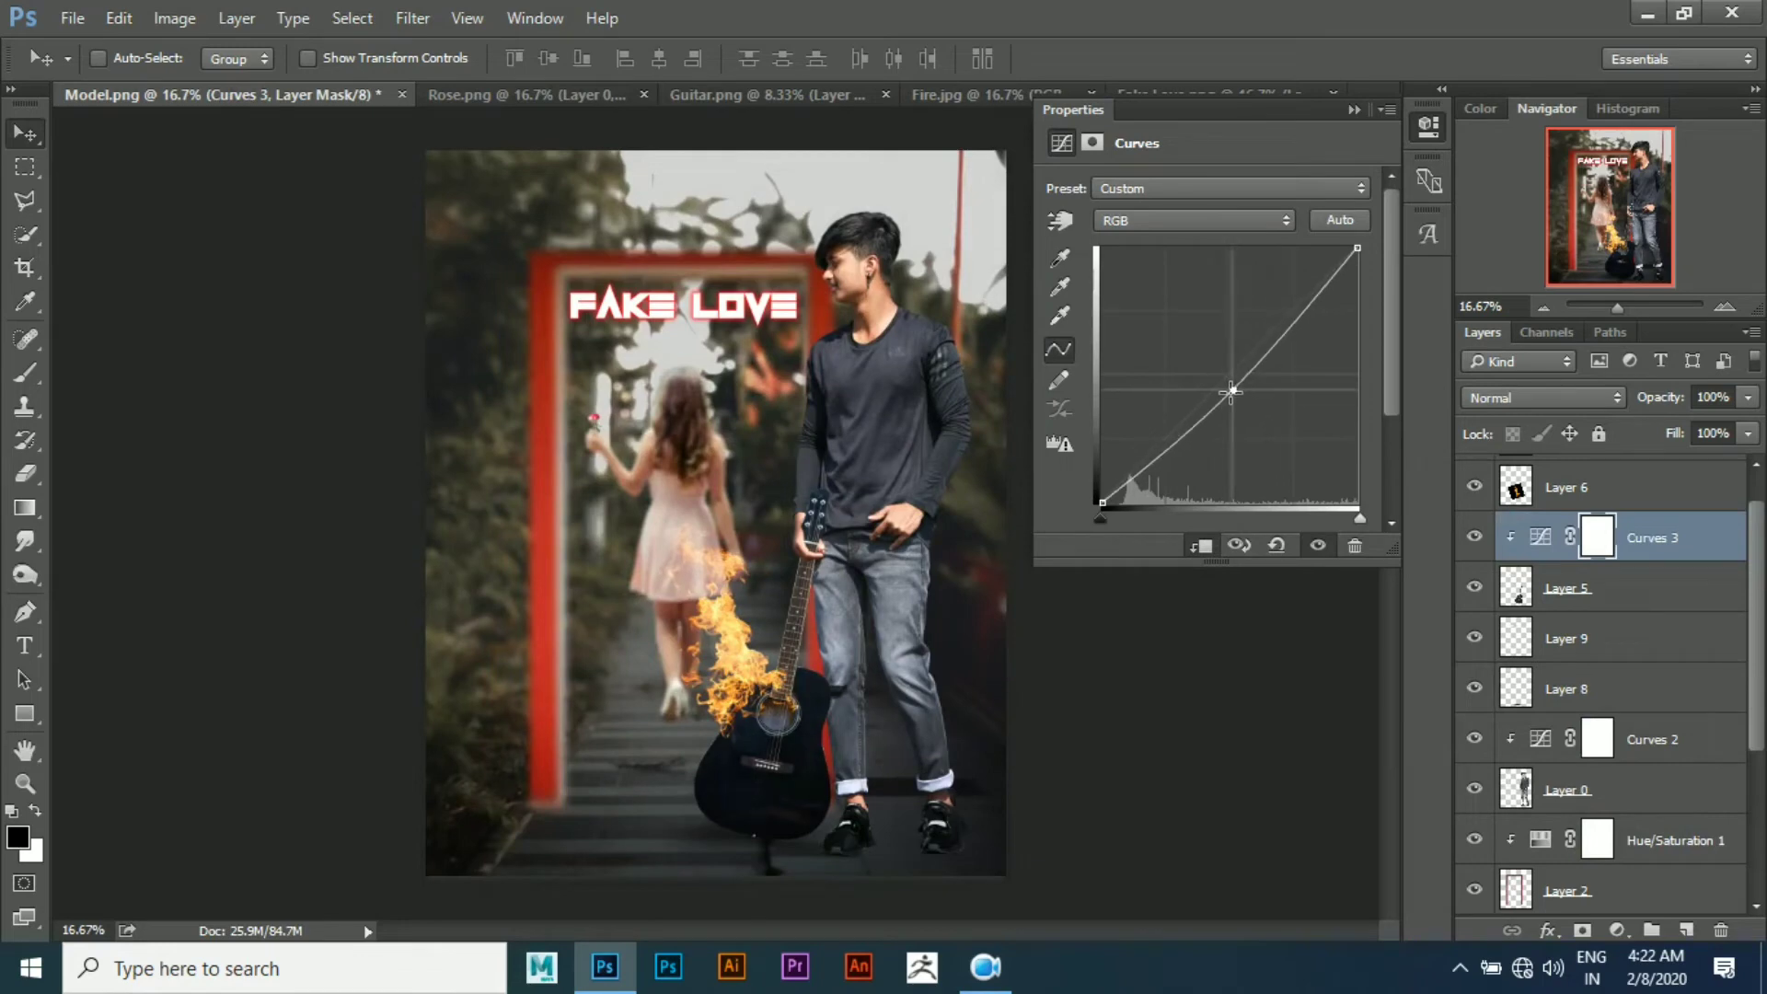
{"action": "left_click", "coordinate": [1425, 129]}
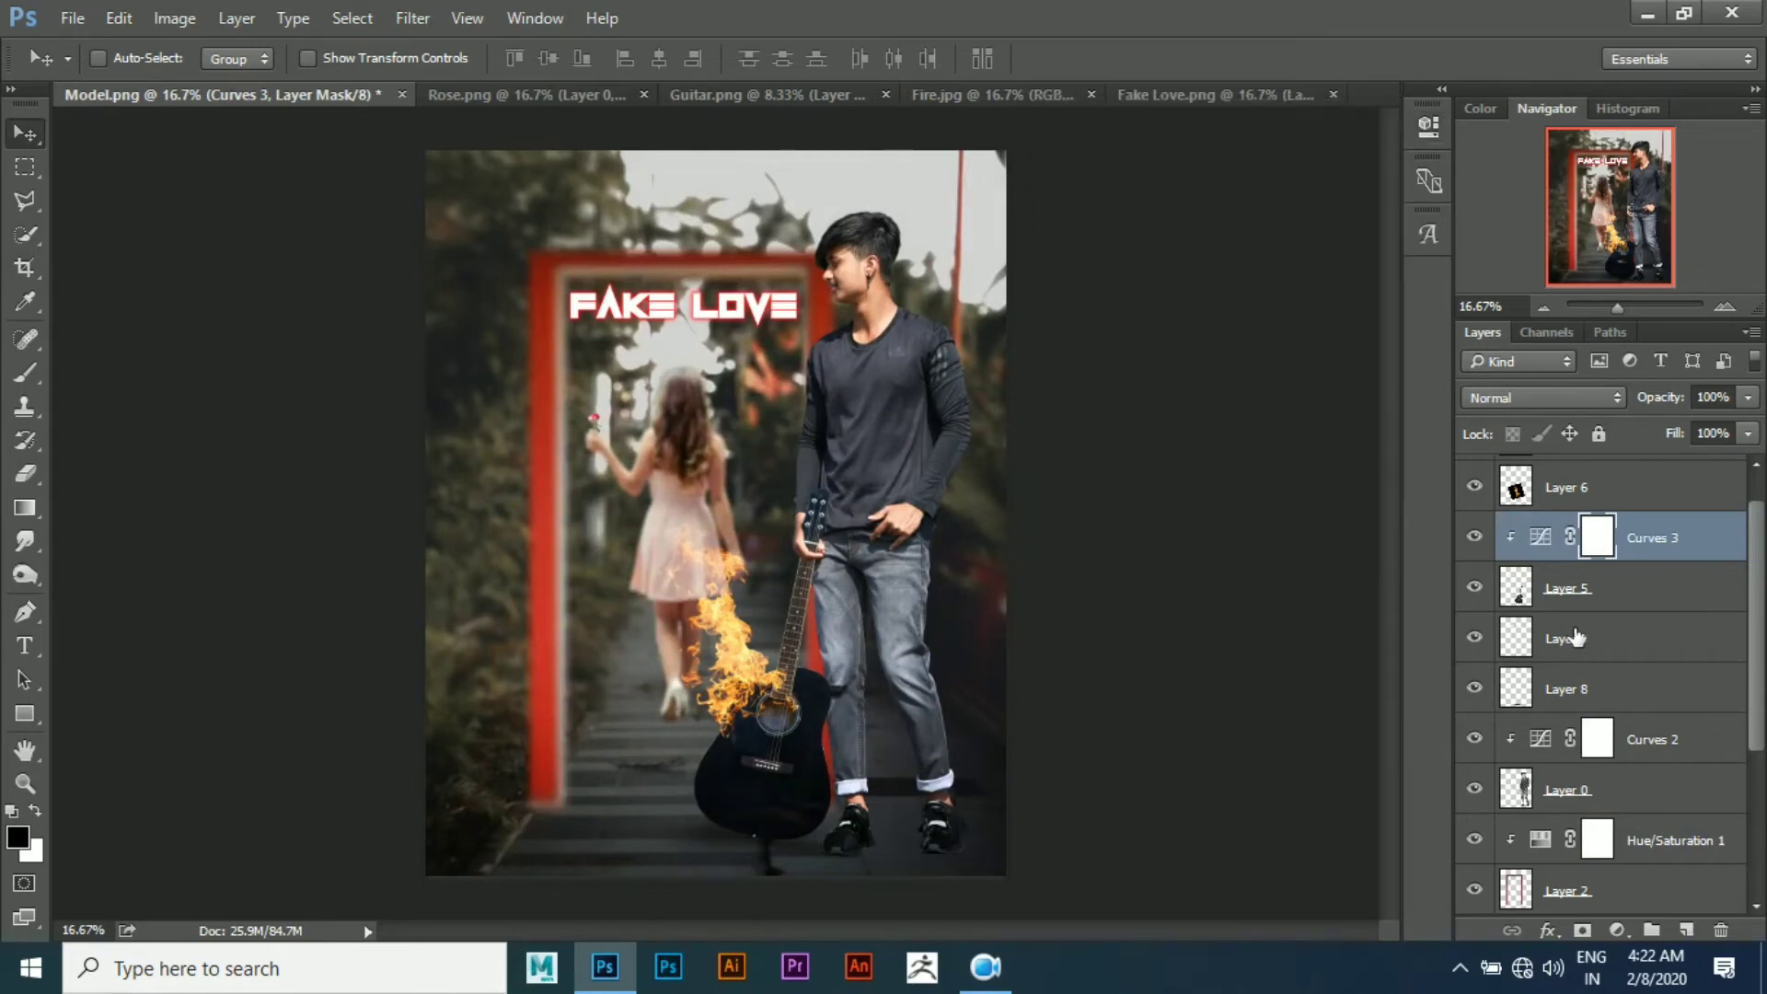
{"action": "scroll", "coordinate": [1576, 637], "scroll_direction": "up", "scroll_amount": 1}
{"action": "scroll", "coordinate": [1595, 630], "scroll_direction": "down", "scroll_amount": 1}
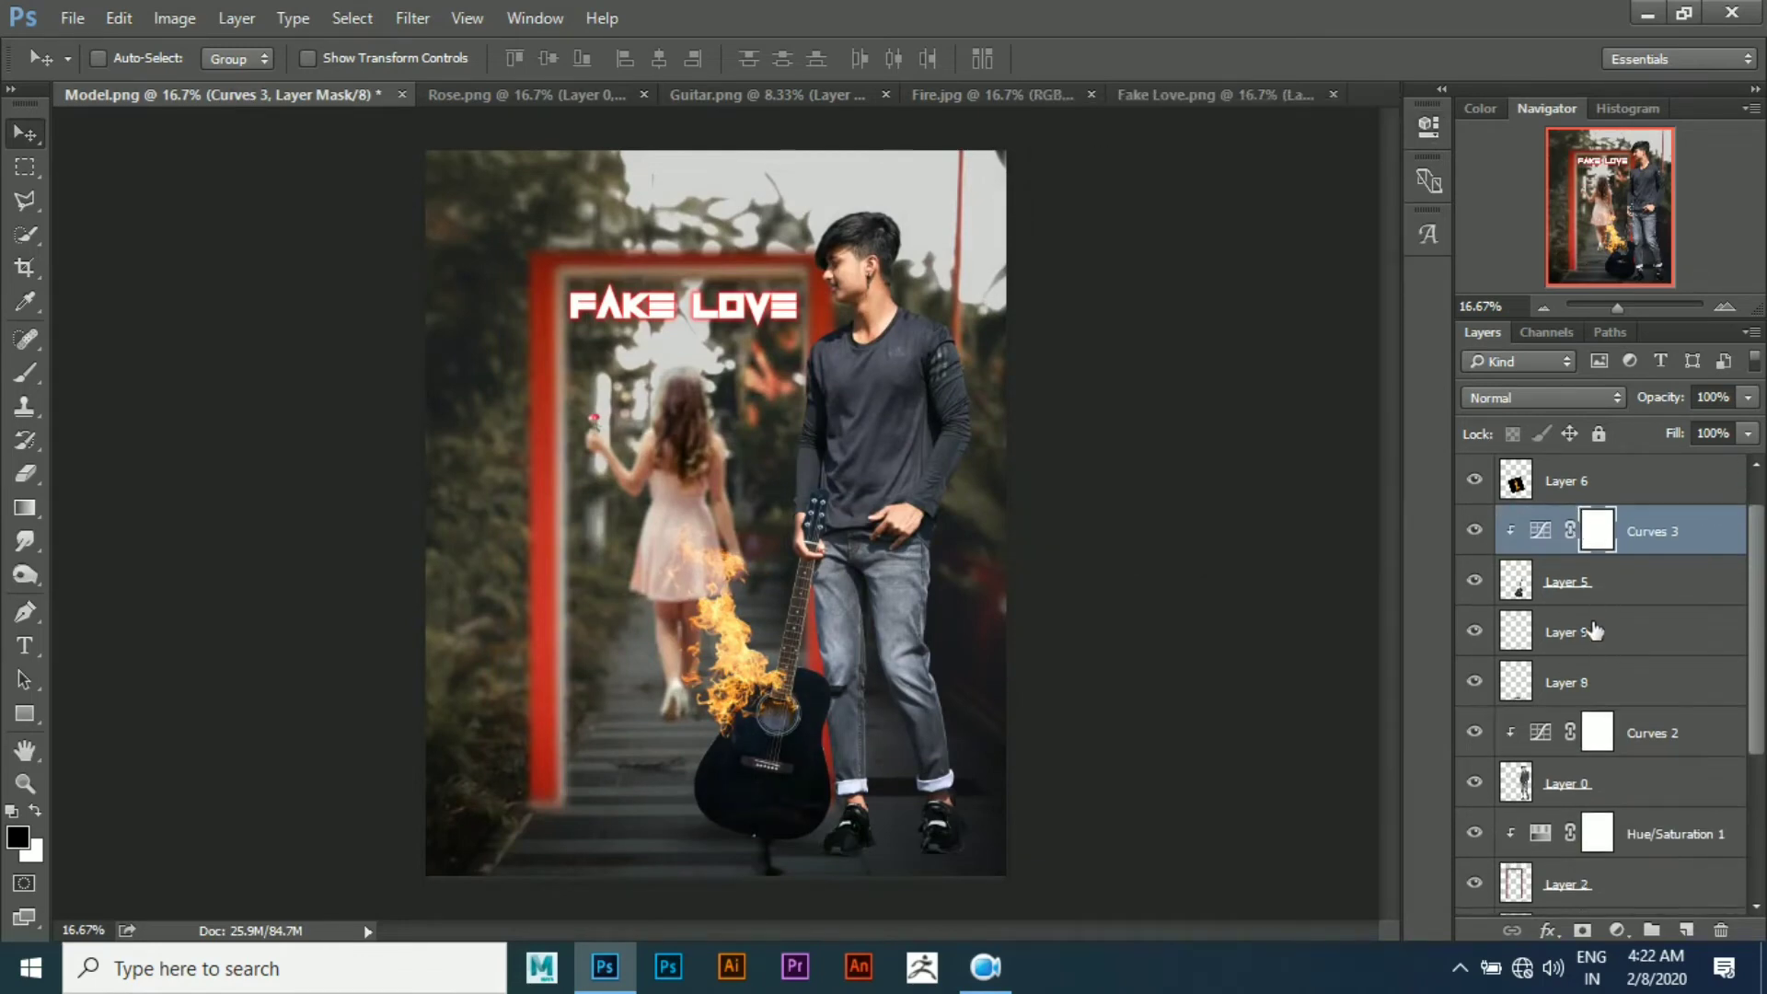
{"action": "left_click", "coordinate": [1532, 631]}
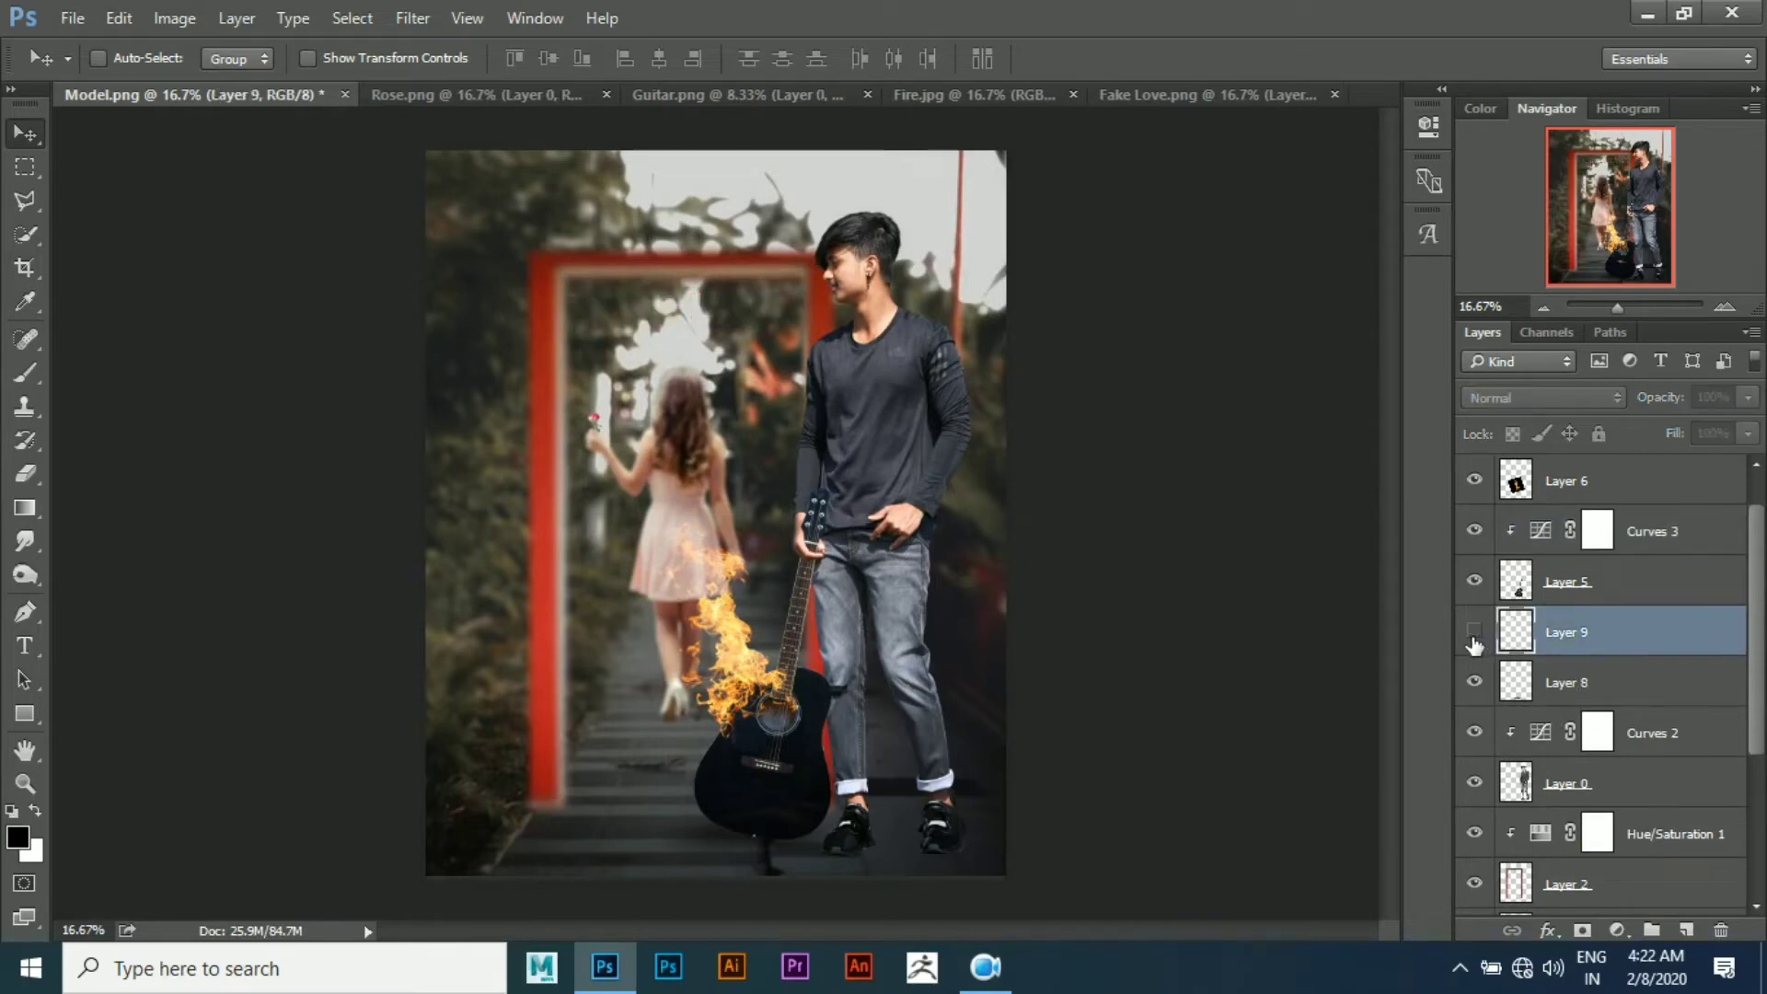
Select Layer 3 and undo an accidentally added Hue/Saturation adjustment
{"action": "scroll", "coordinate": [1565, 637], "scroll_direction": "up", "scroll_amount": 1}
{"action": "scroll", "coordinate": [1578, 668], "scroll_direction": "down", "scroll_amount": 1}
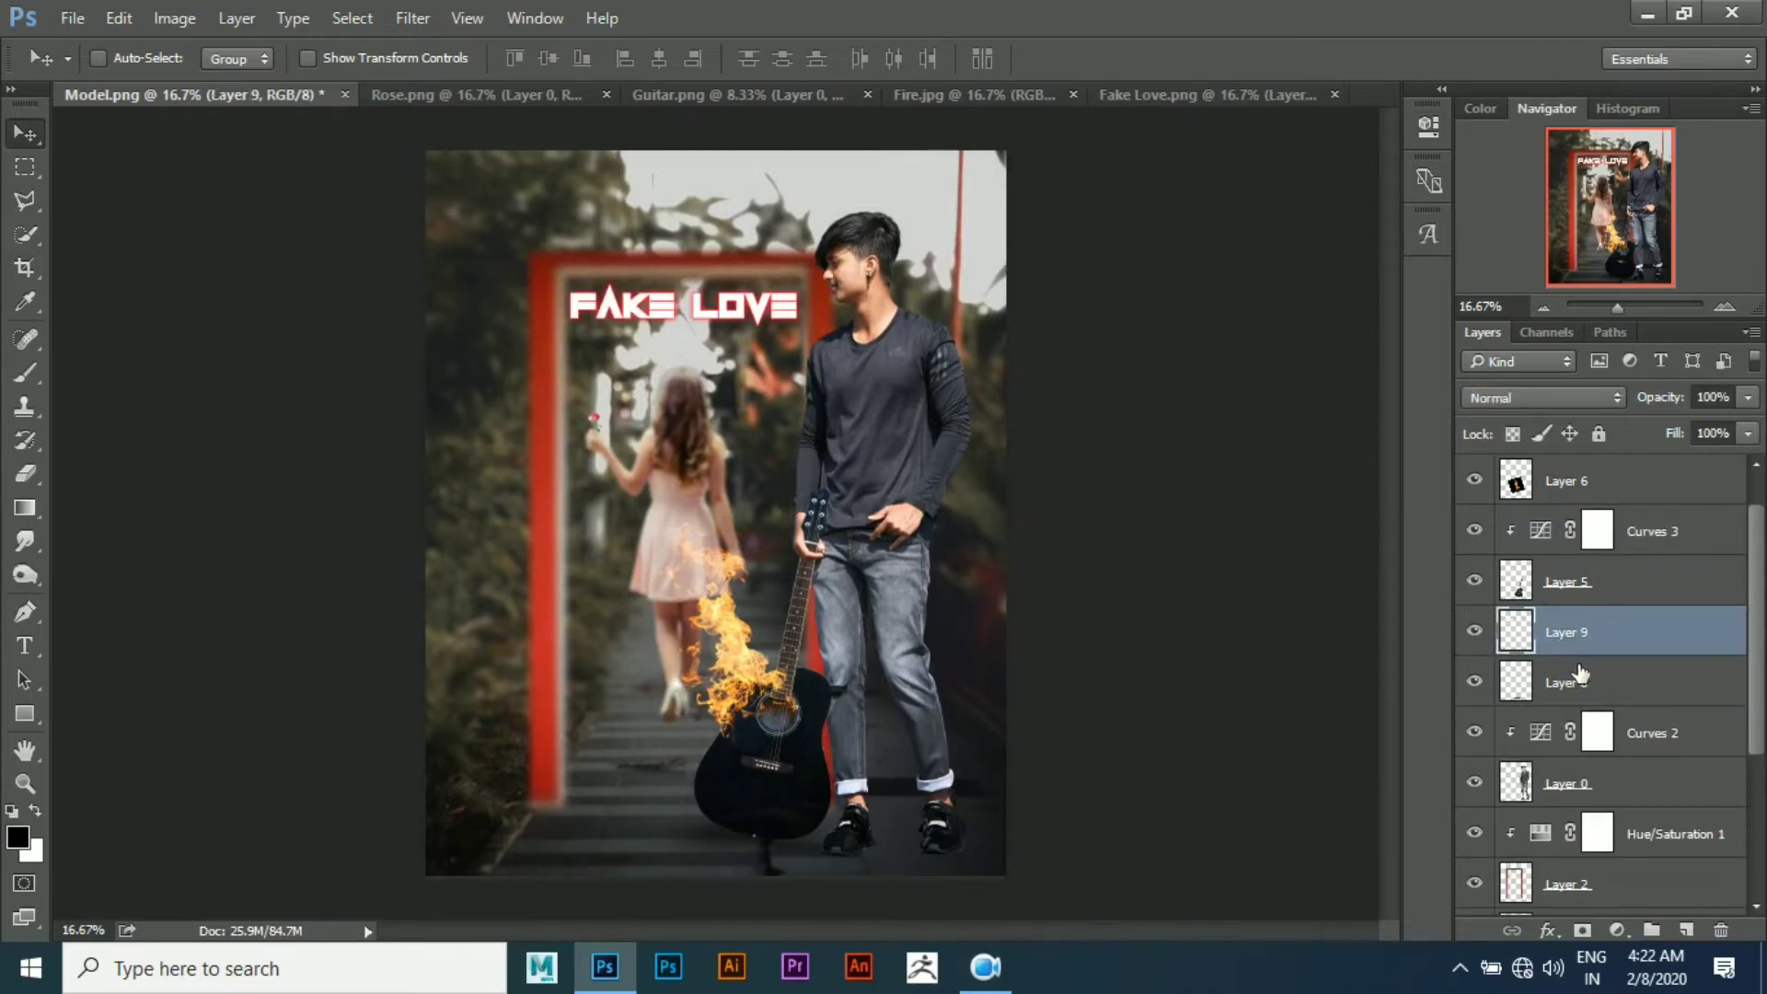
{"action": "left_click", "coordinate": [1546, 688]}
{"action": "scroll", "coordinate": [1565, 847], "scroll_direction": "down", "scroll_amount": 2}
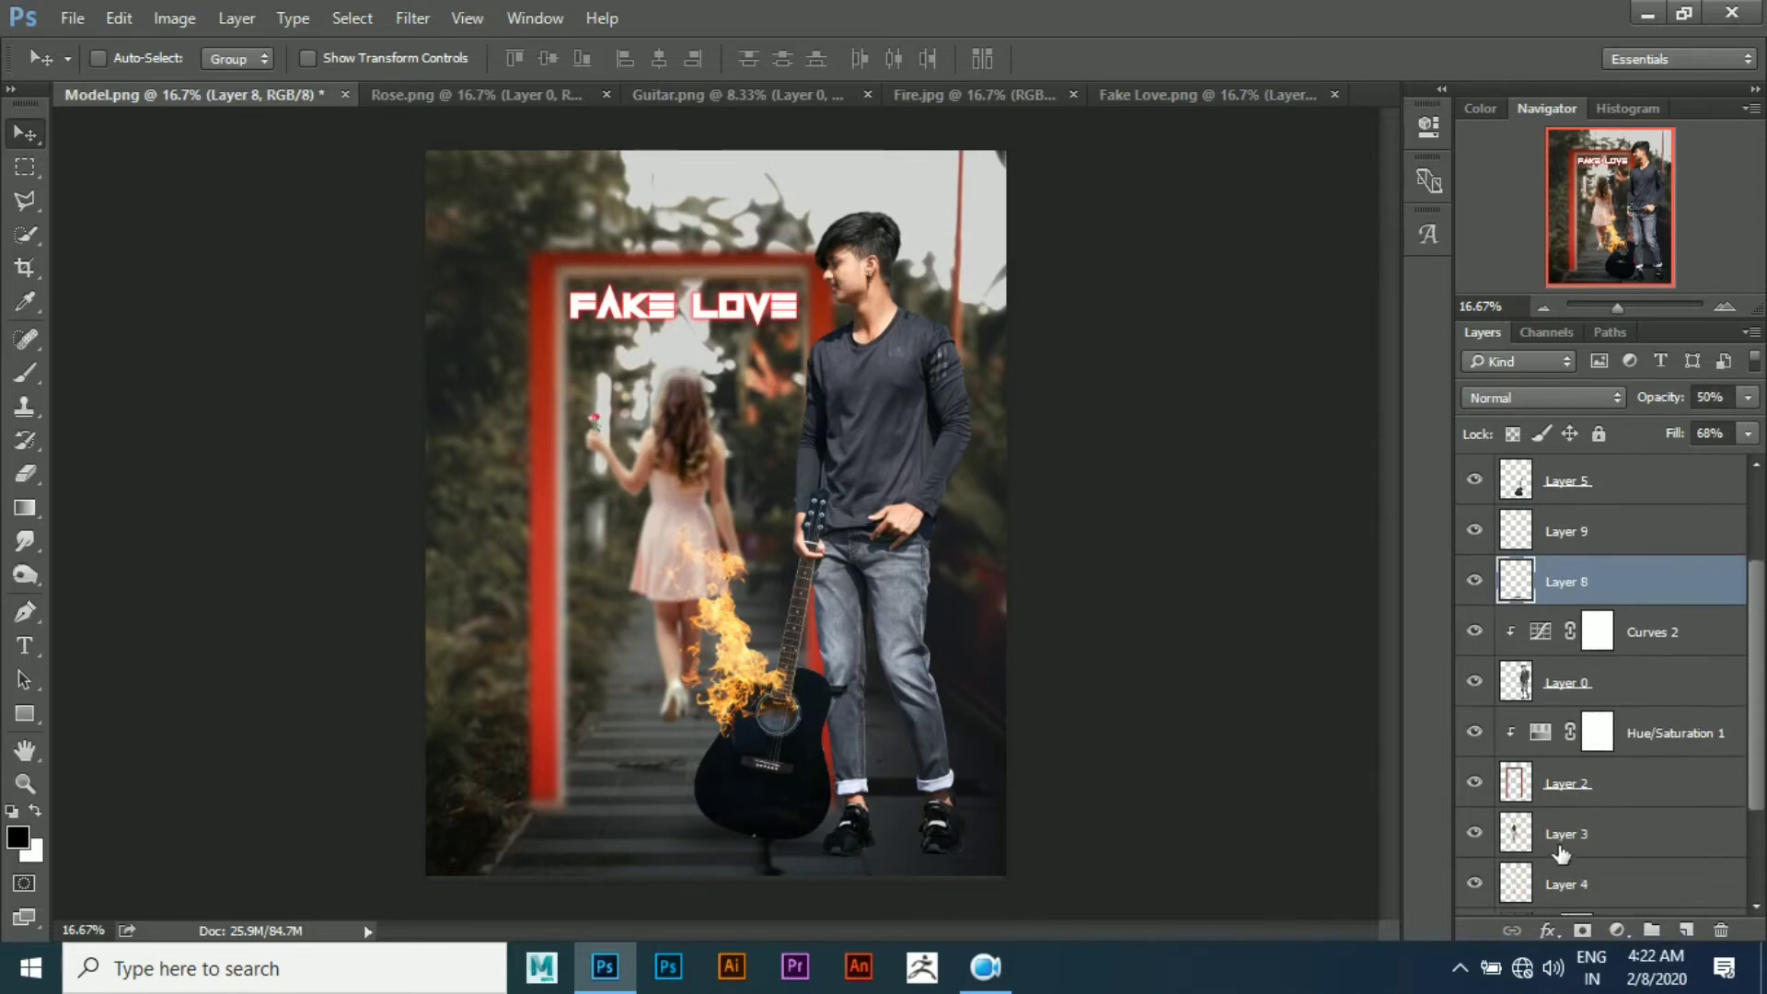
{"action": "left_click", "coordinate": [1564, 835]}
{"action": "left_click", "coordinate": [1617, 929]}
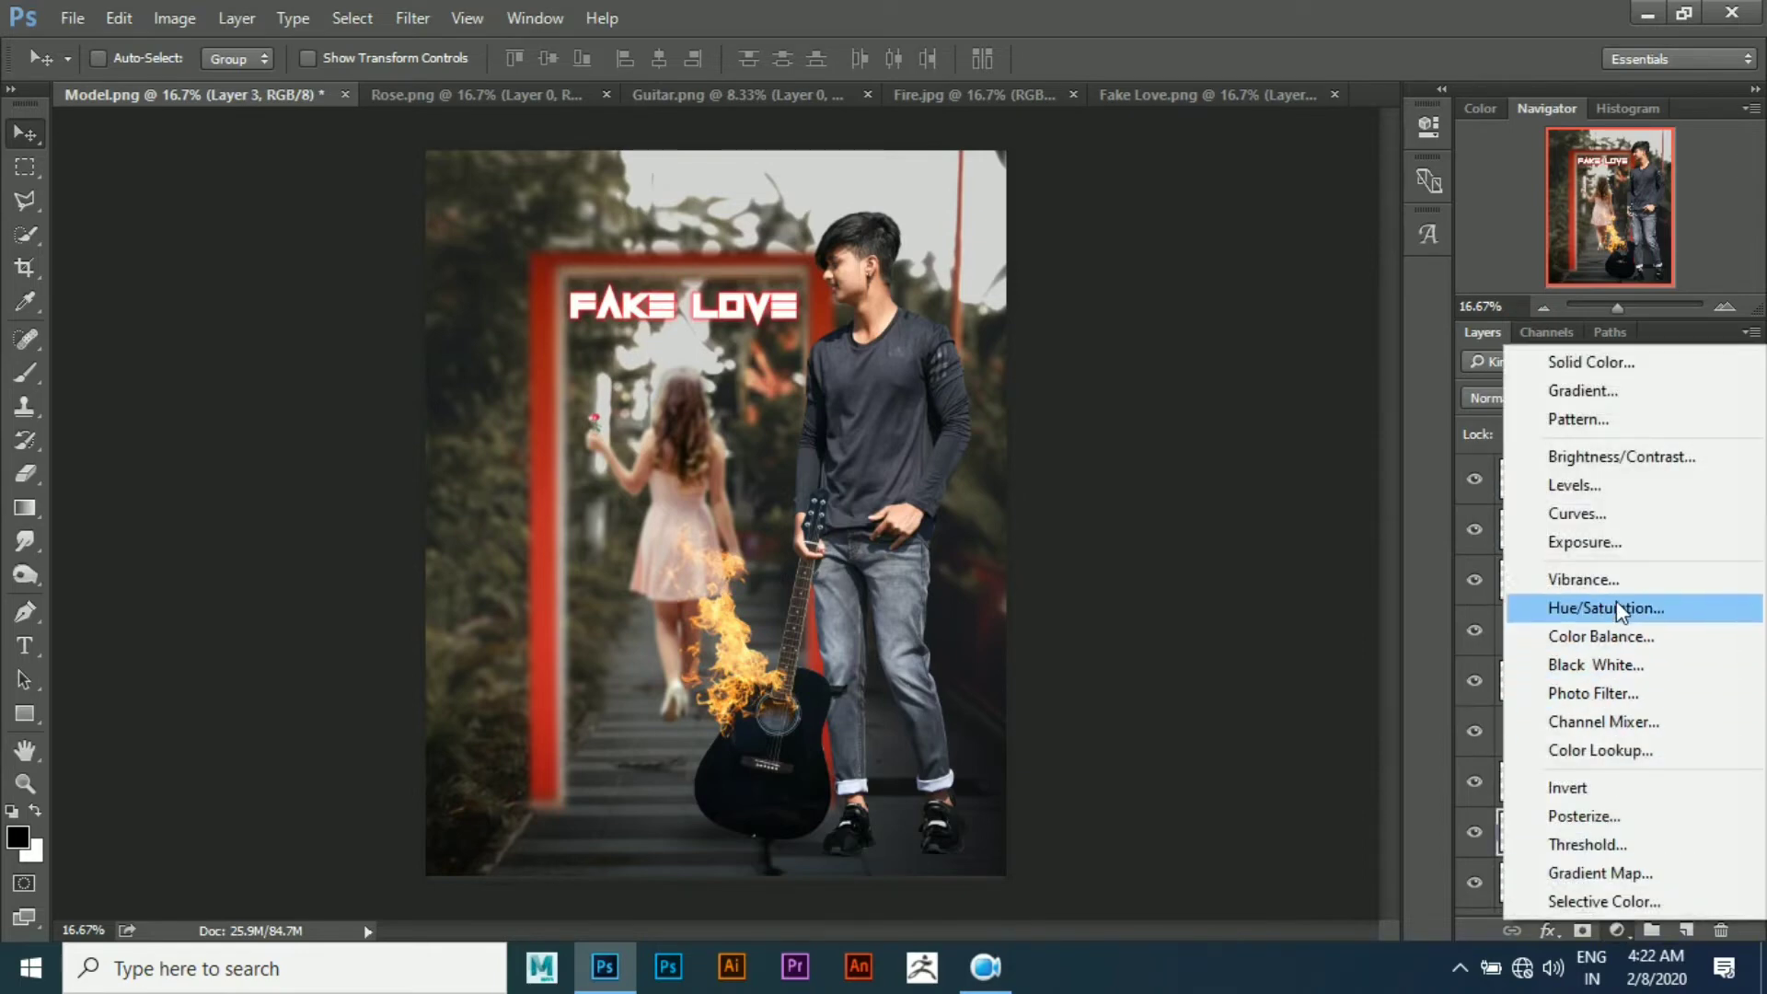
{"action": "left_click", "coordinate": [1520, 610]}
{"action": "left_click", "coordinate": [1354, 111]}
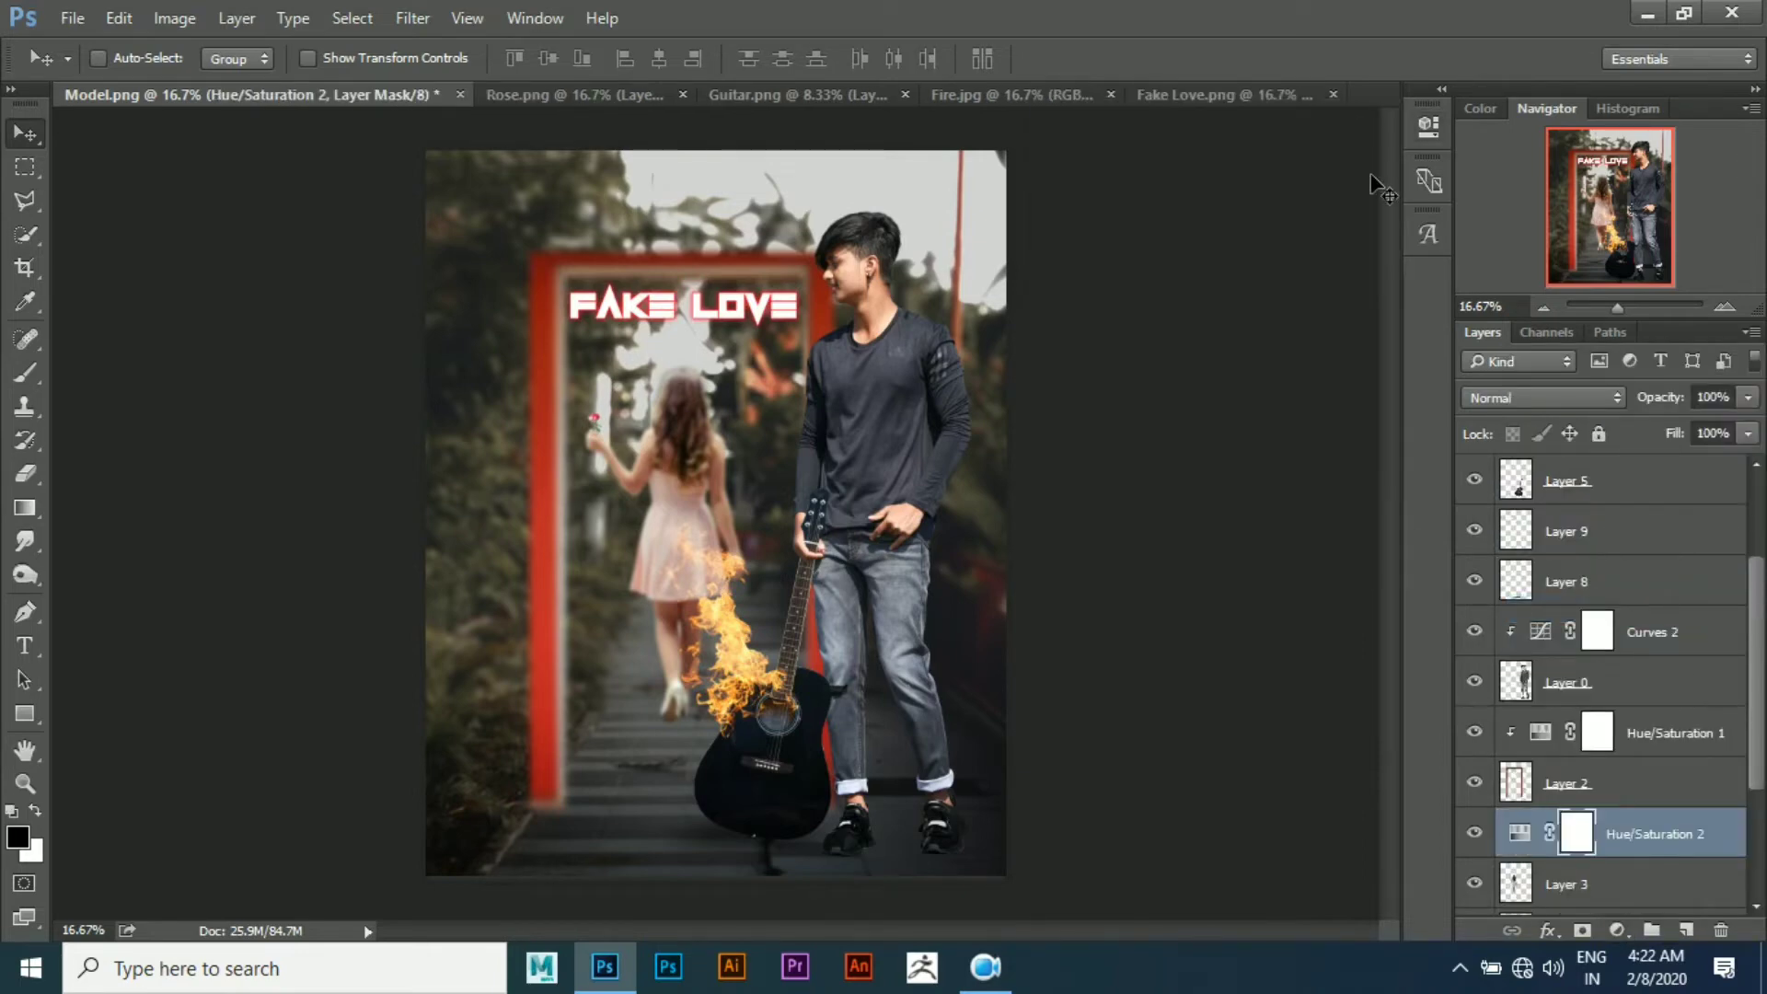
{"action": "key", "text": "ctrl+z"}
Add a Curves adjustment clipped to Layer 3 with a slightly adjusted midpoint
{"action": "left_click", "coordinate": [1617, 929]}
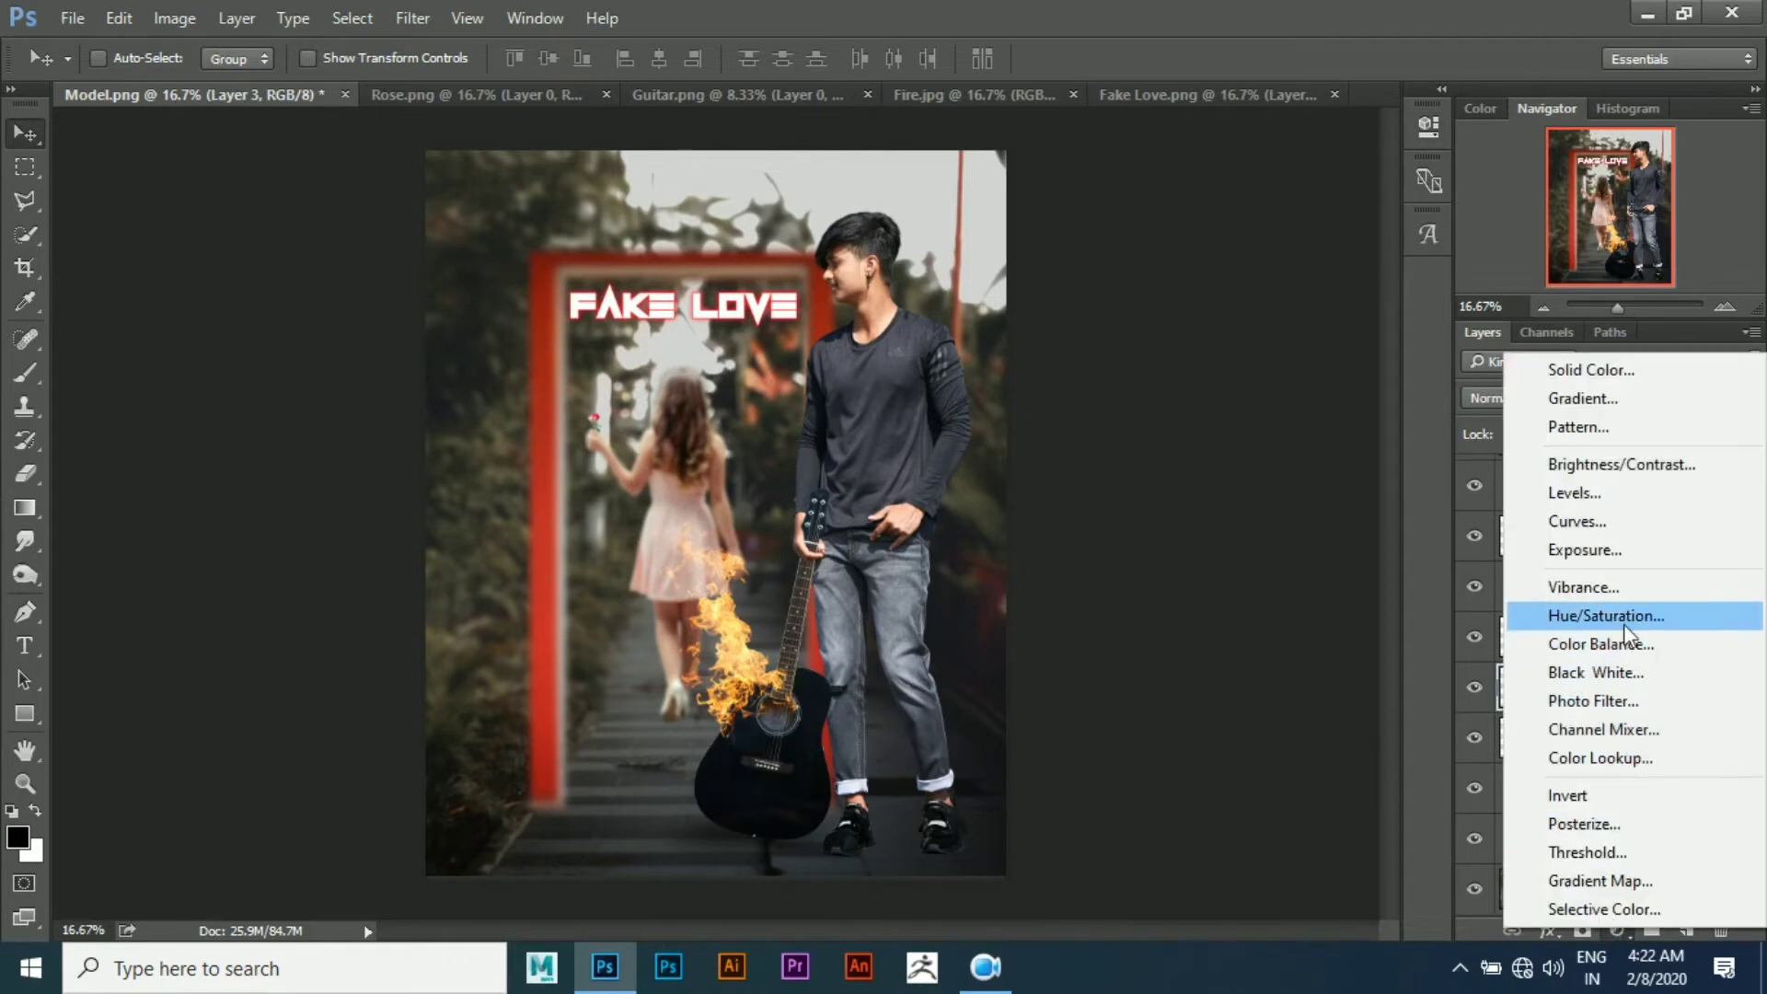
{"action": "left_click", "coordinate": [1592, 521]}
{"action": "left_click_drag", "start_coordinate": [1258, 354], "coordinate": [1251, 378]}
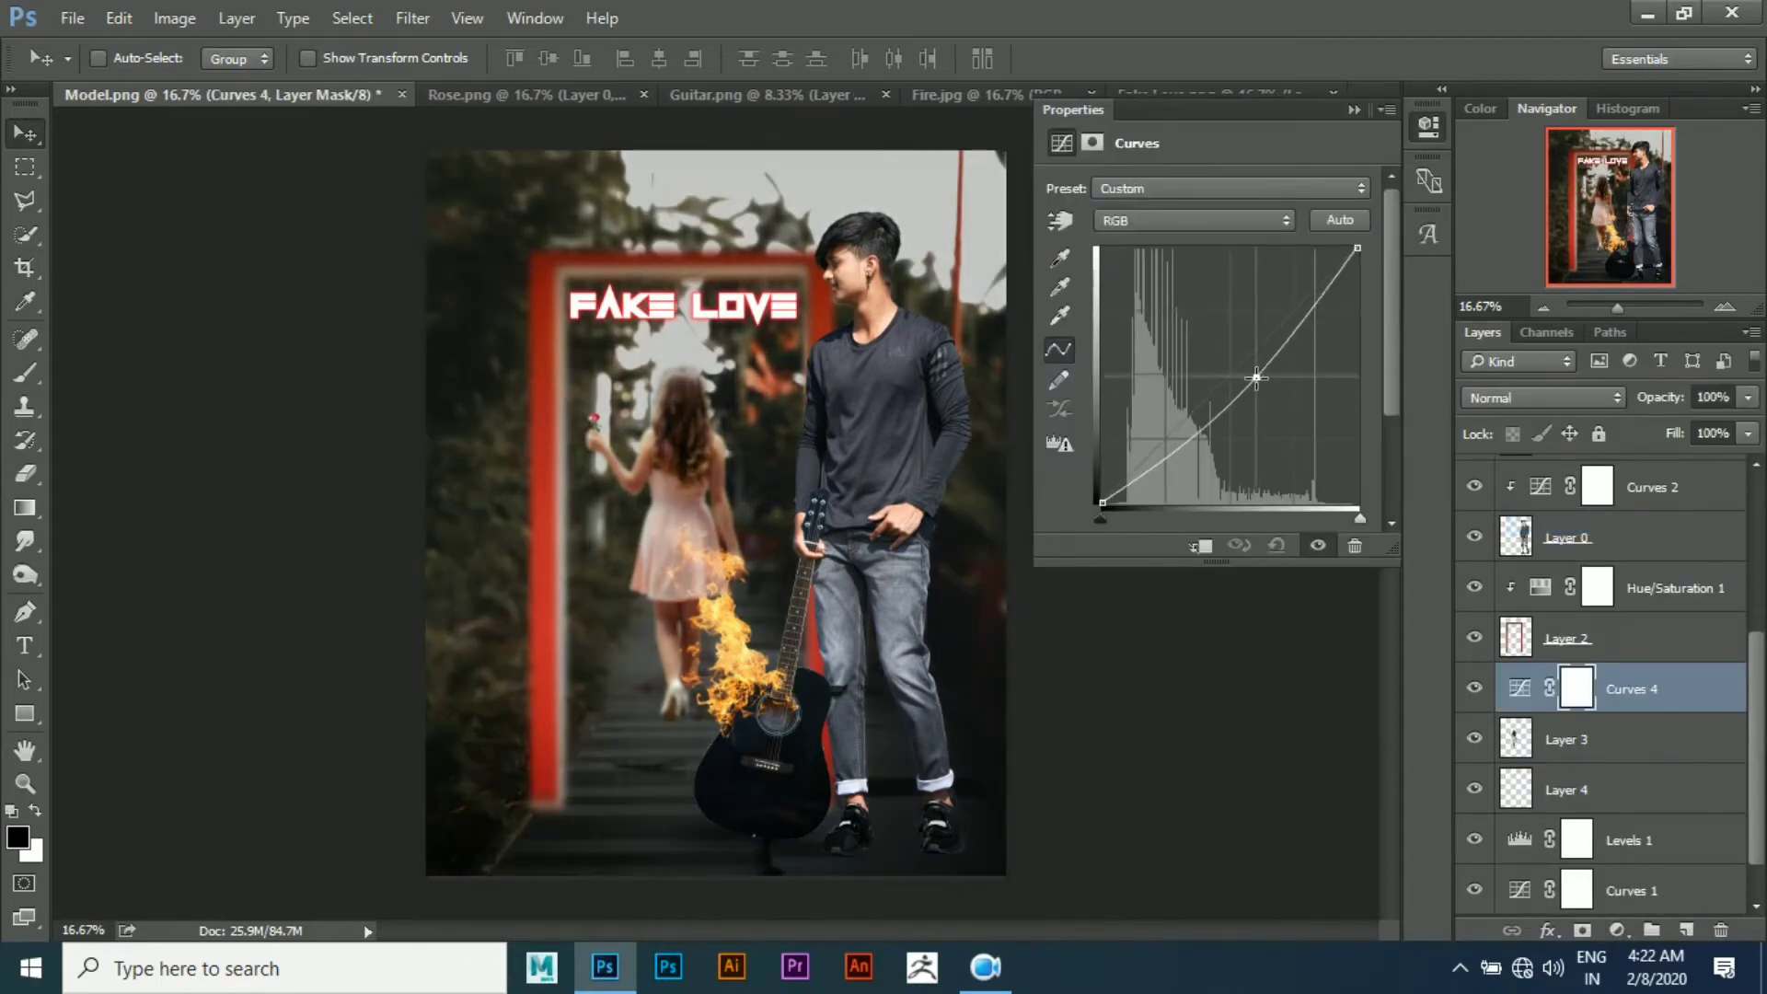
{"action": "left_click", "coordinate": [1199, 544]}
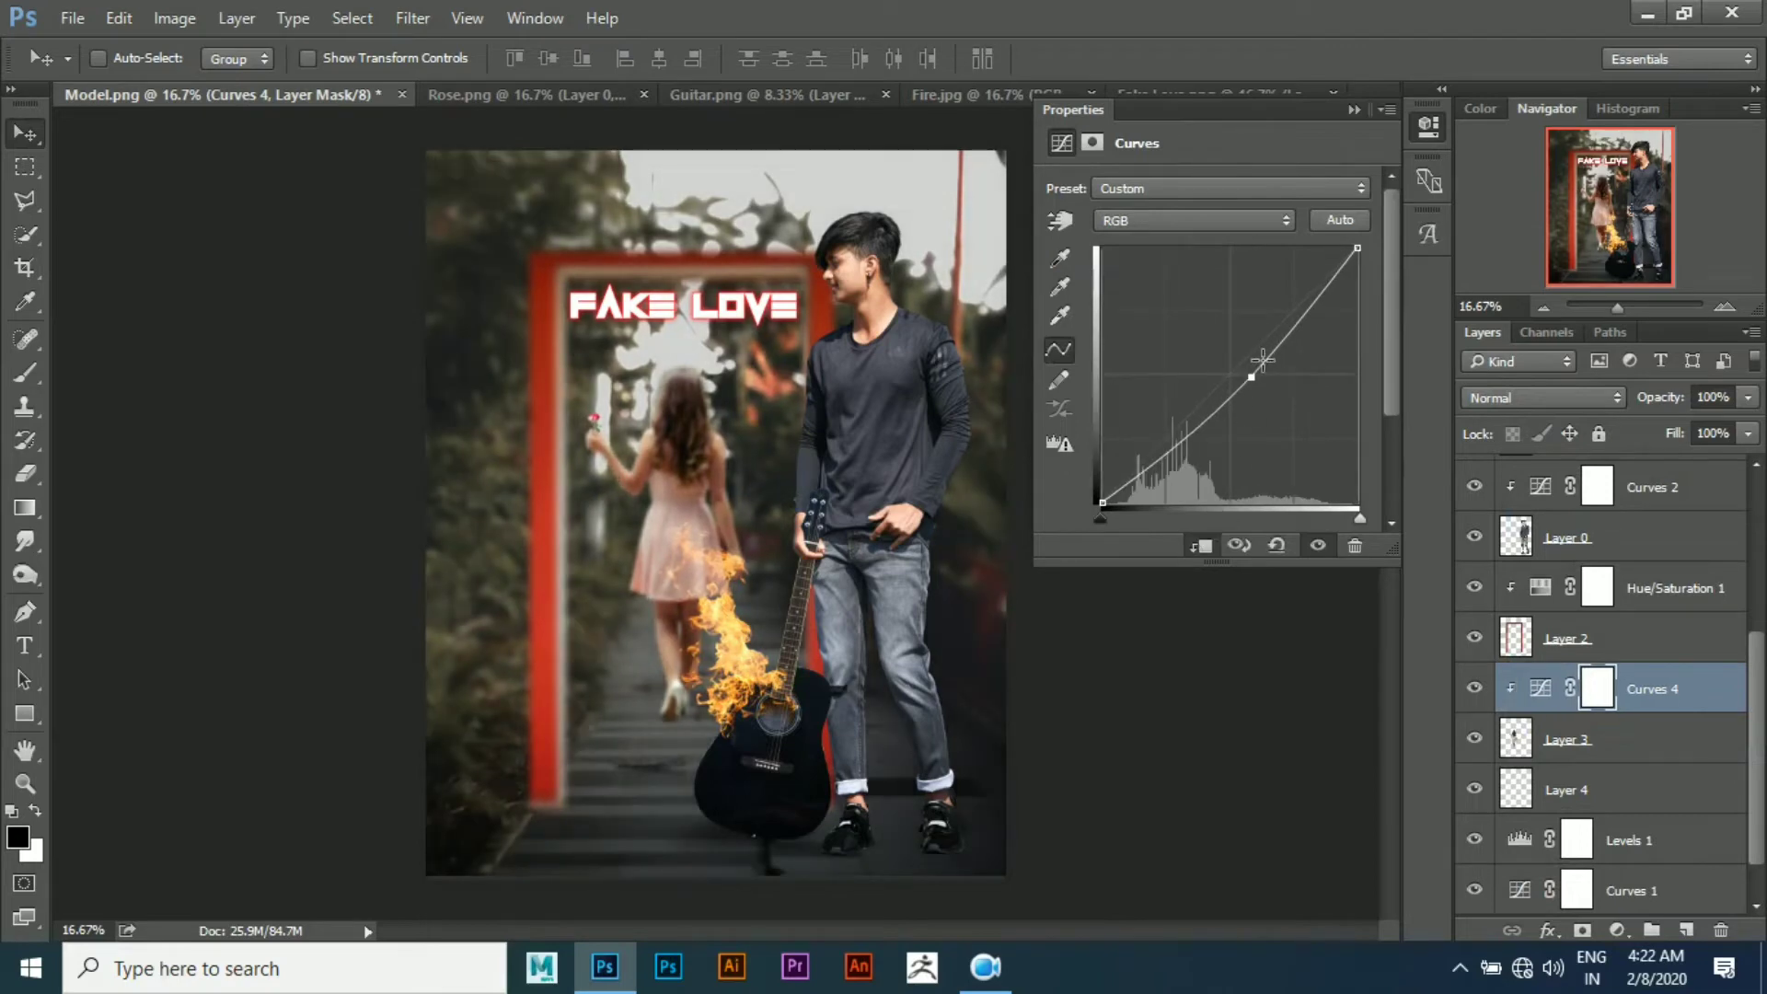
{"action": "left_click_drag", "start_coordinate": [1251, 377], "coordinate": [1247, 375]}
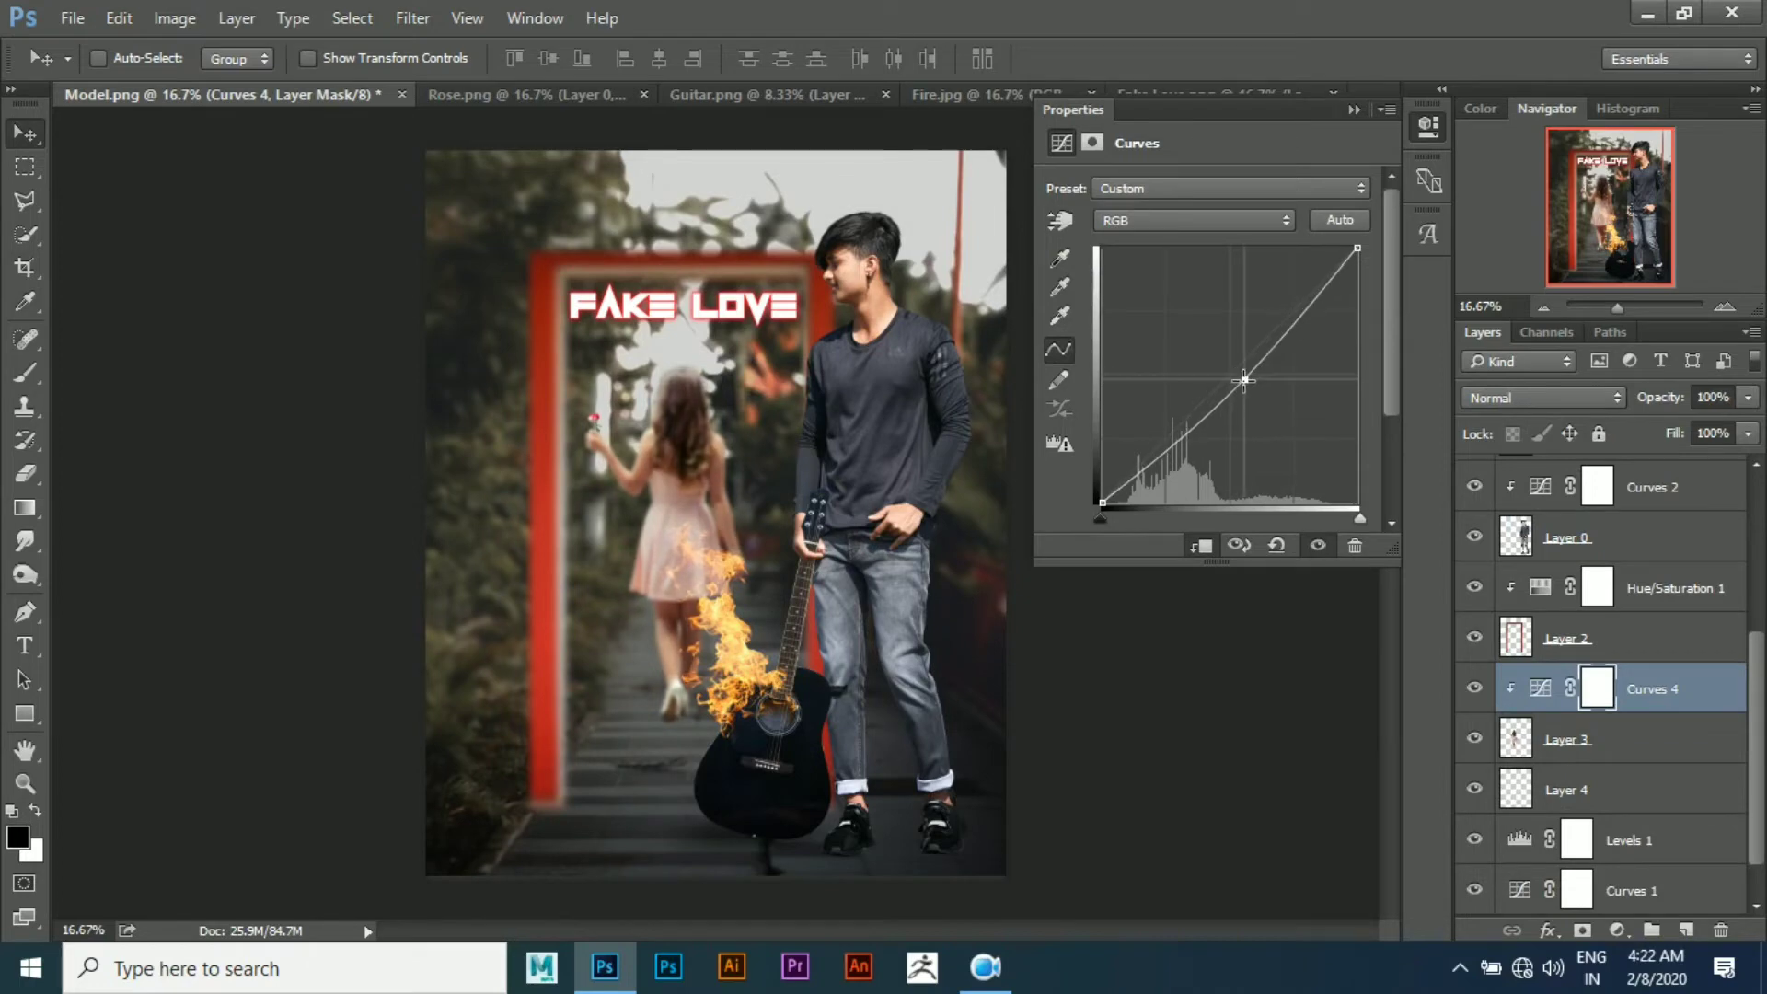
{"action": "left_click", "coordinate": [1351, 109]}
In Camera Raw on Layer 1, raise whites and highlights, Shadows/Blacks -18, Clarity +20, Vibrance +63
{"action": "scroll", "coordinate": [1644, 704], "scroll_direction": "down", "scroll_amount": 1}
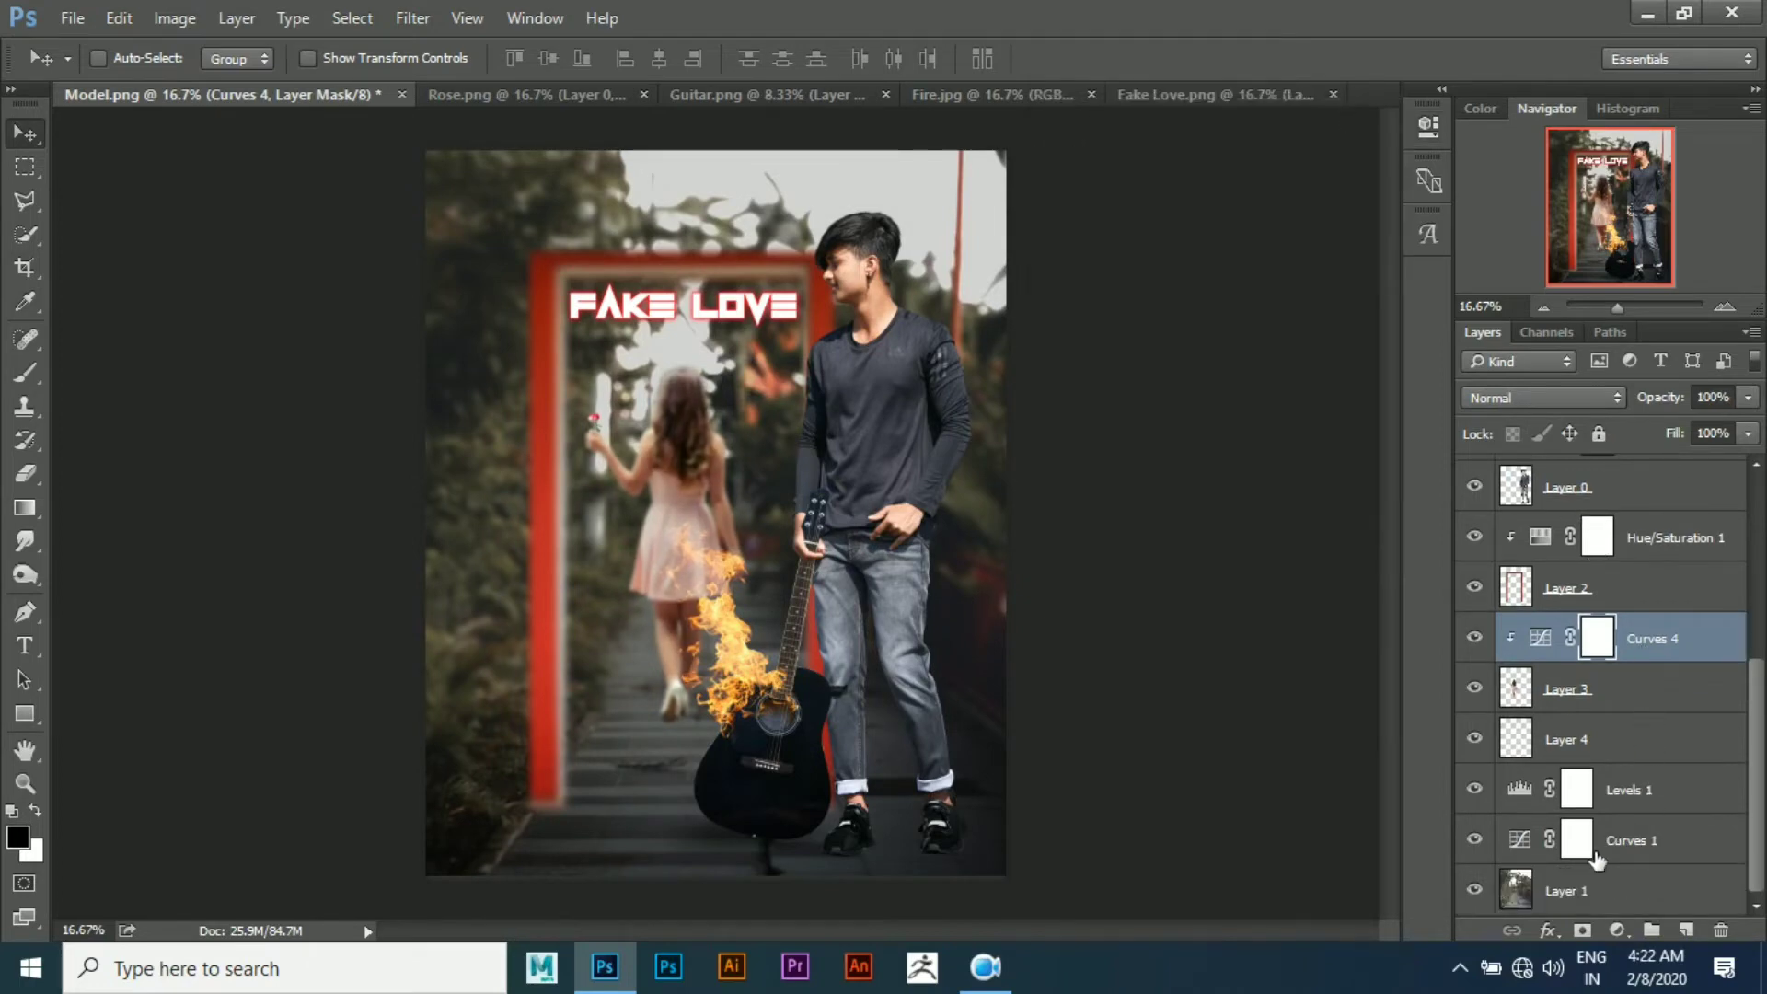
{"action": "left_click", "coordinate": [1546, 897]}
{"action": "left_click", "coordinate": [413, 18]}
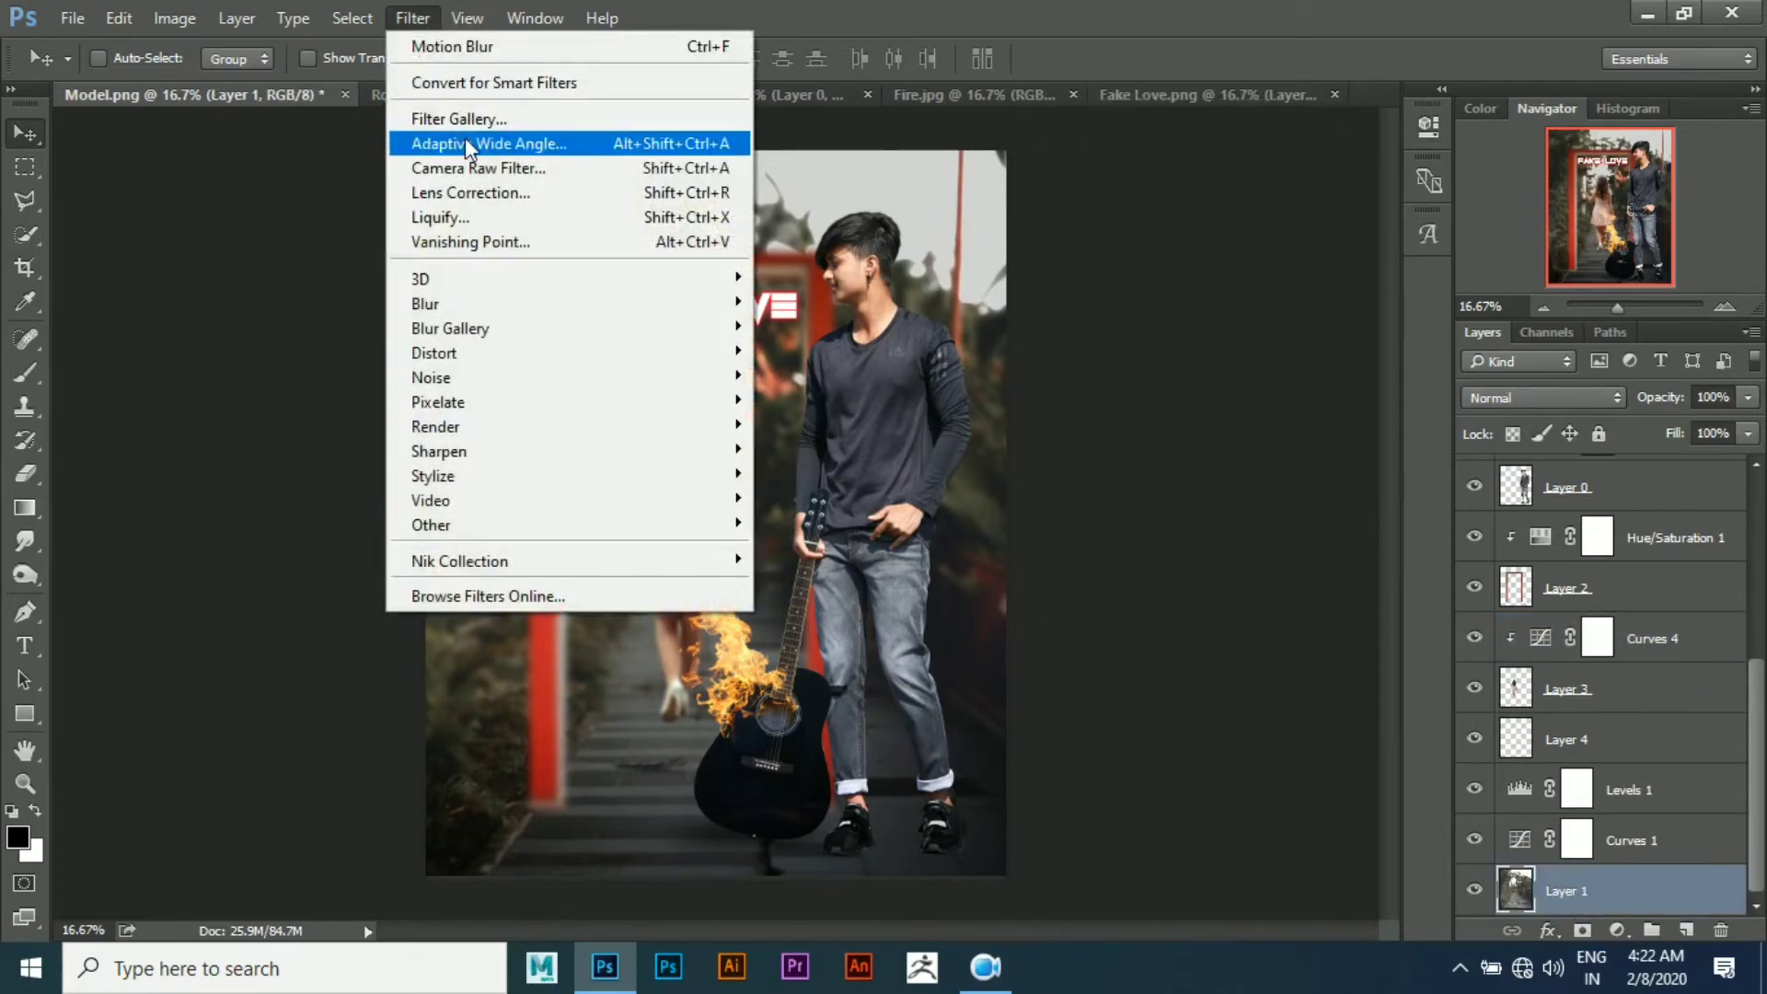
{"action": "left_click", "coordinate": [471, 164]}
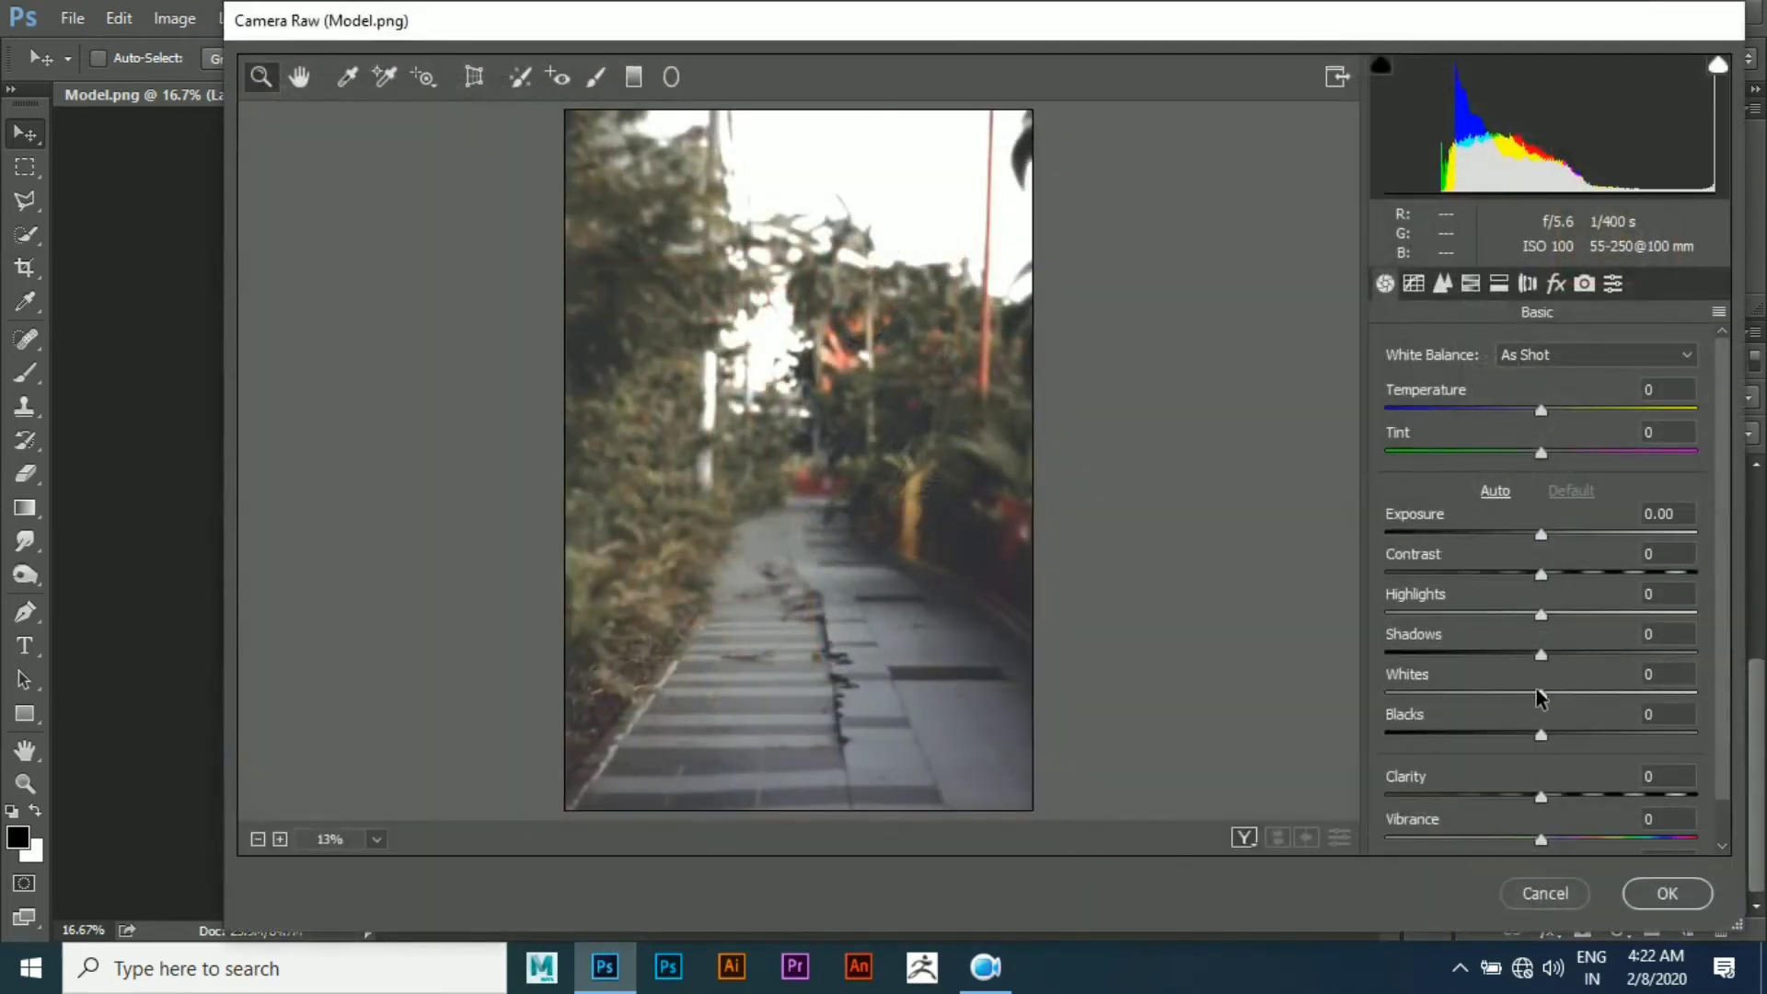
{"action": "left_click_drag", "start_coordinate": [1538, 693], "coordinate": [1647, 695]}
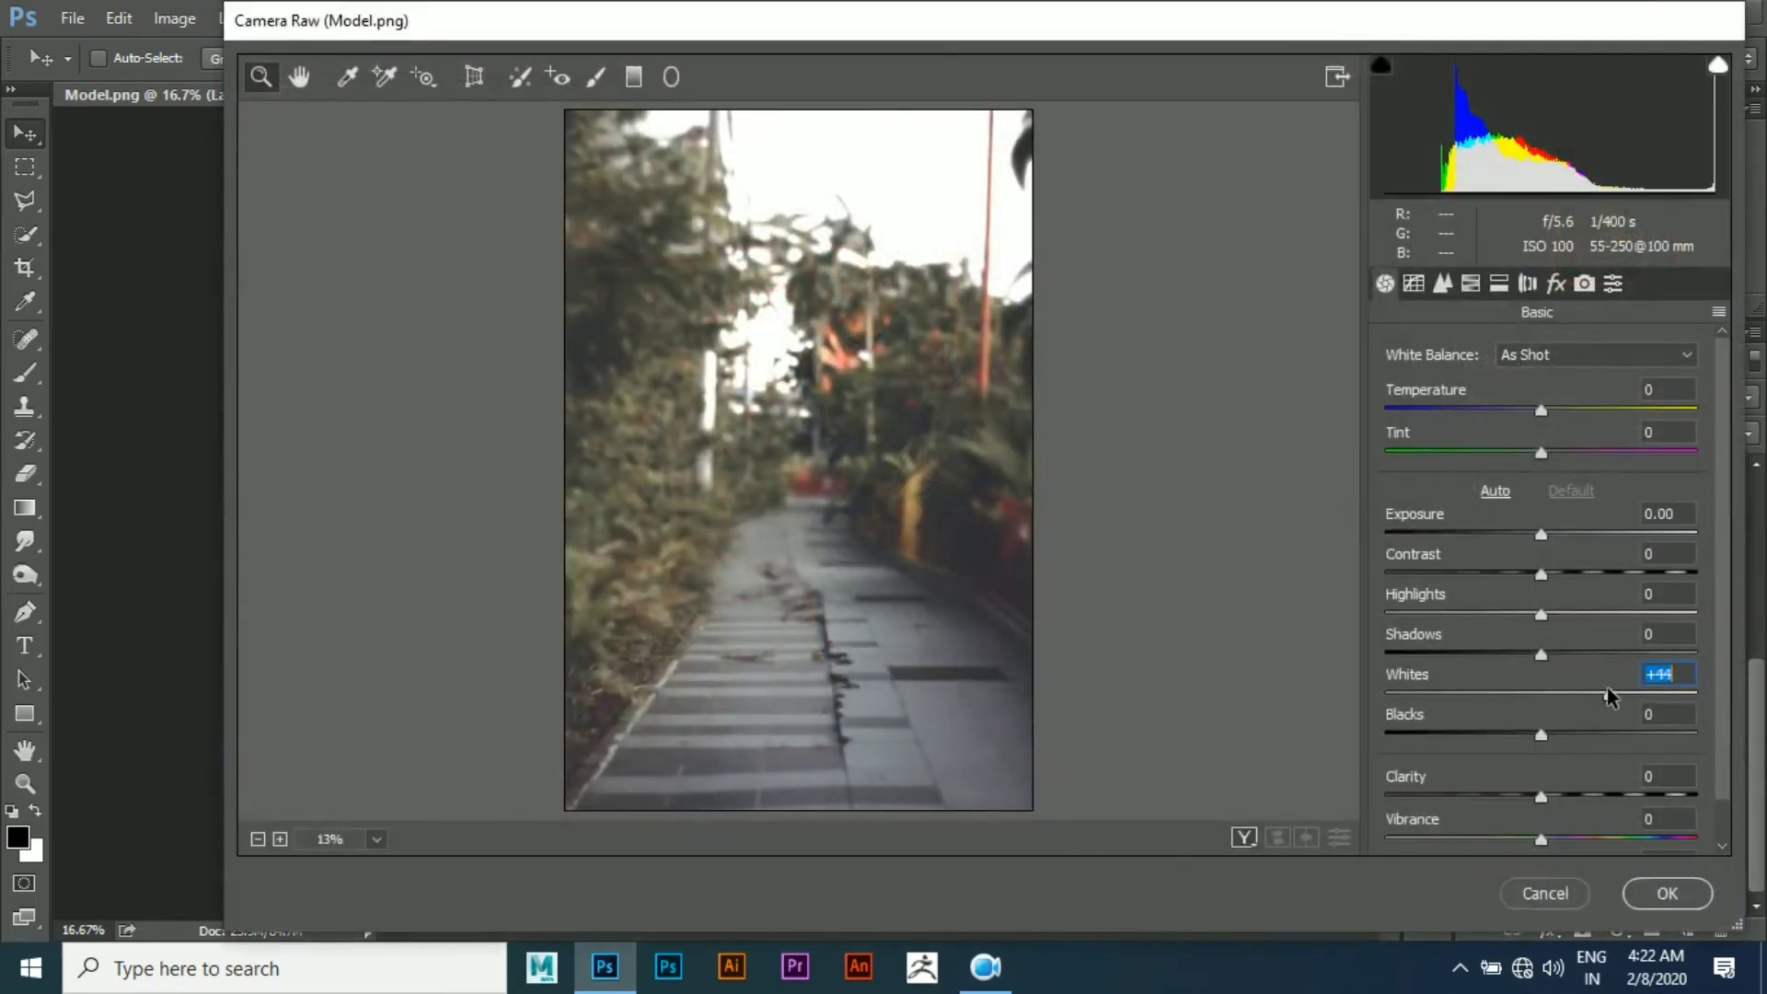
{"action": "left_click", "coordinate": [1597, 613]}
{"action": "left_click_drag", "start_coordinate": [1597, 613], "coordinate": [1636, 612]}
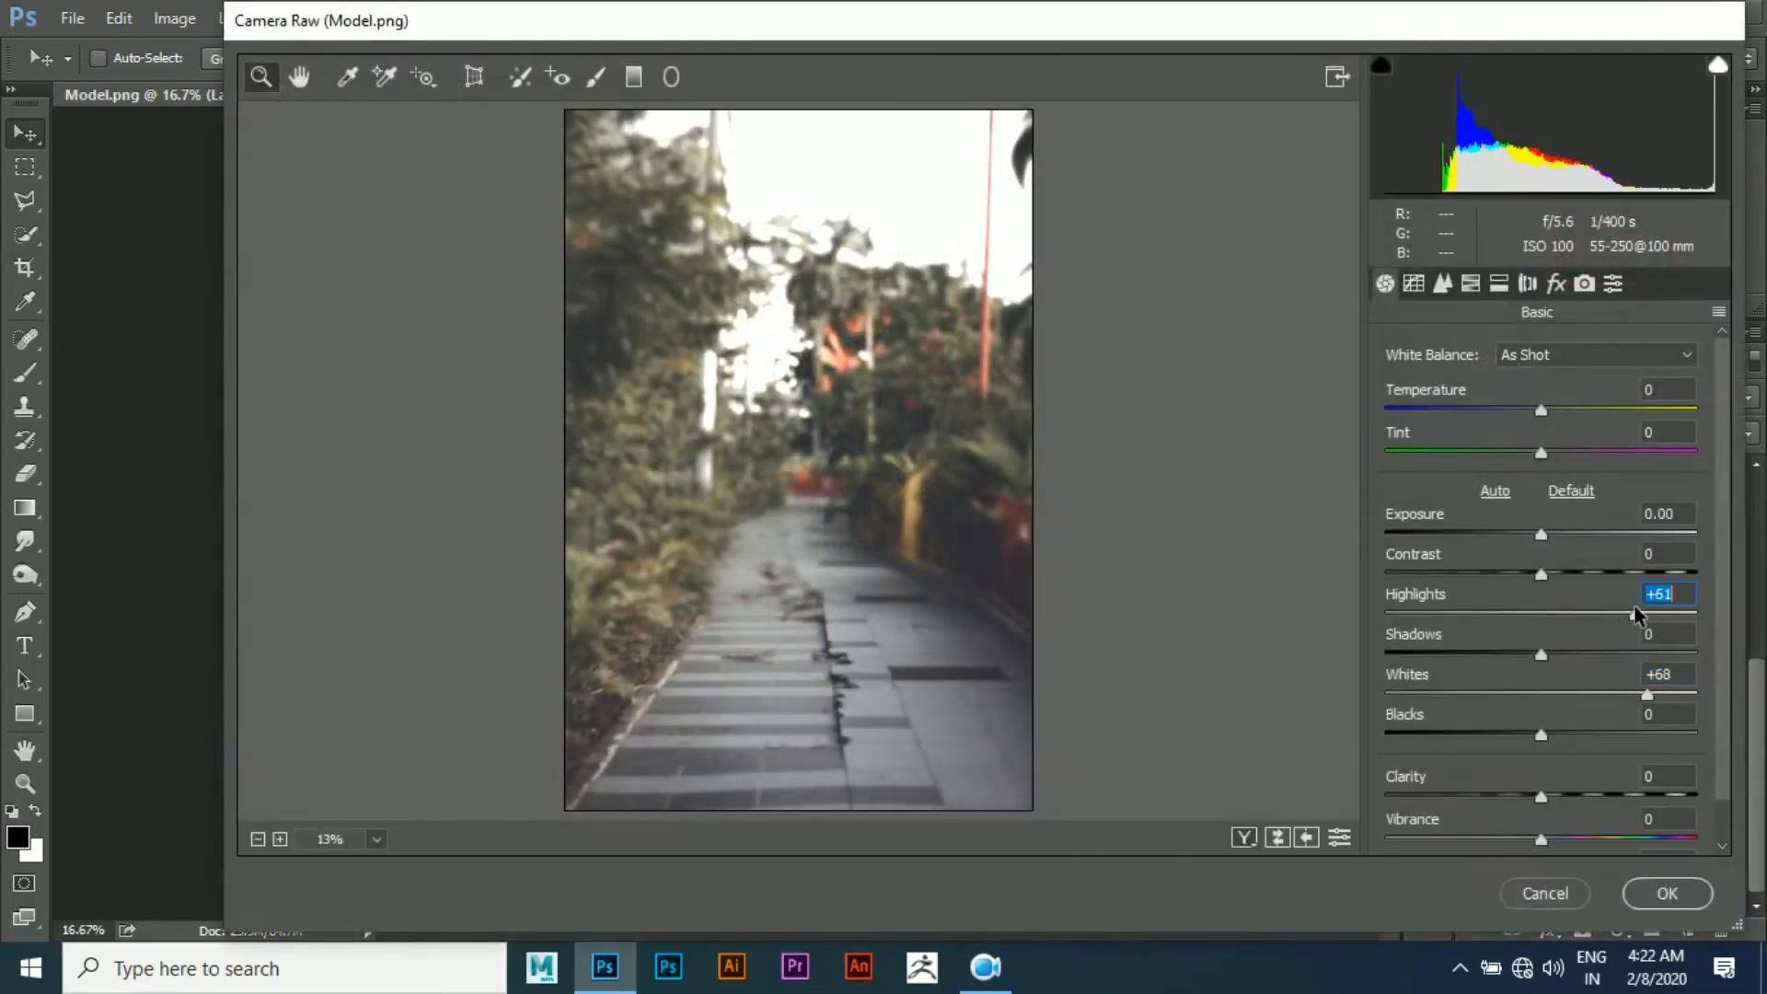
{"action": "left_click", "coordinate": [1511, 653]}
{"action": "left_click", "coordinate": [1512, 733]}
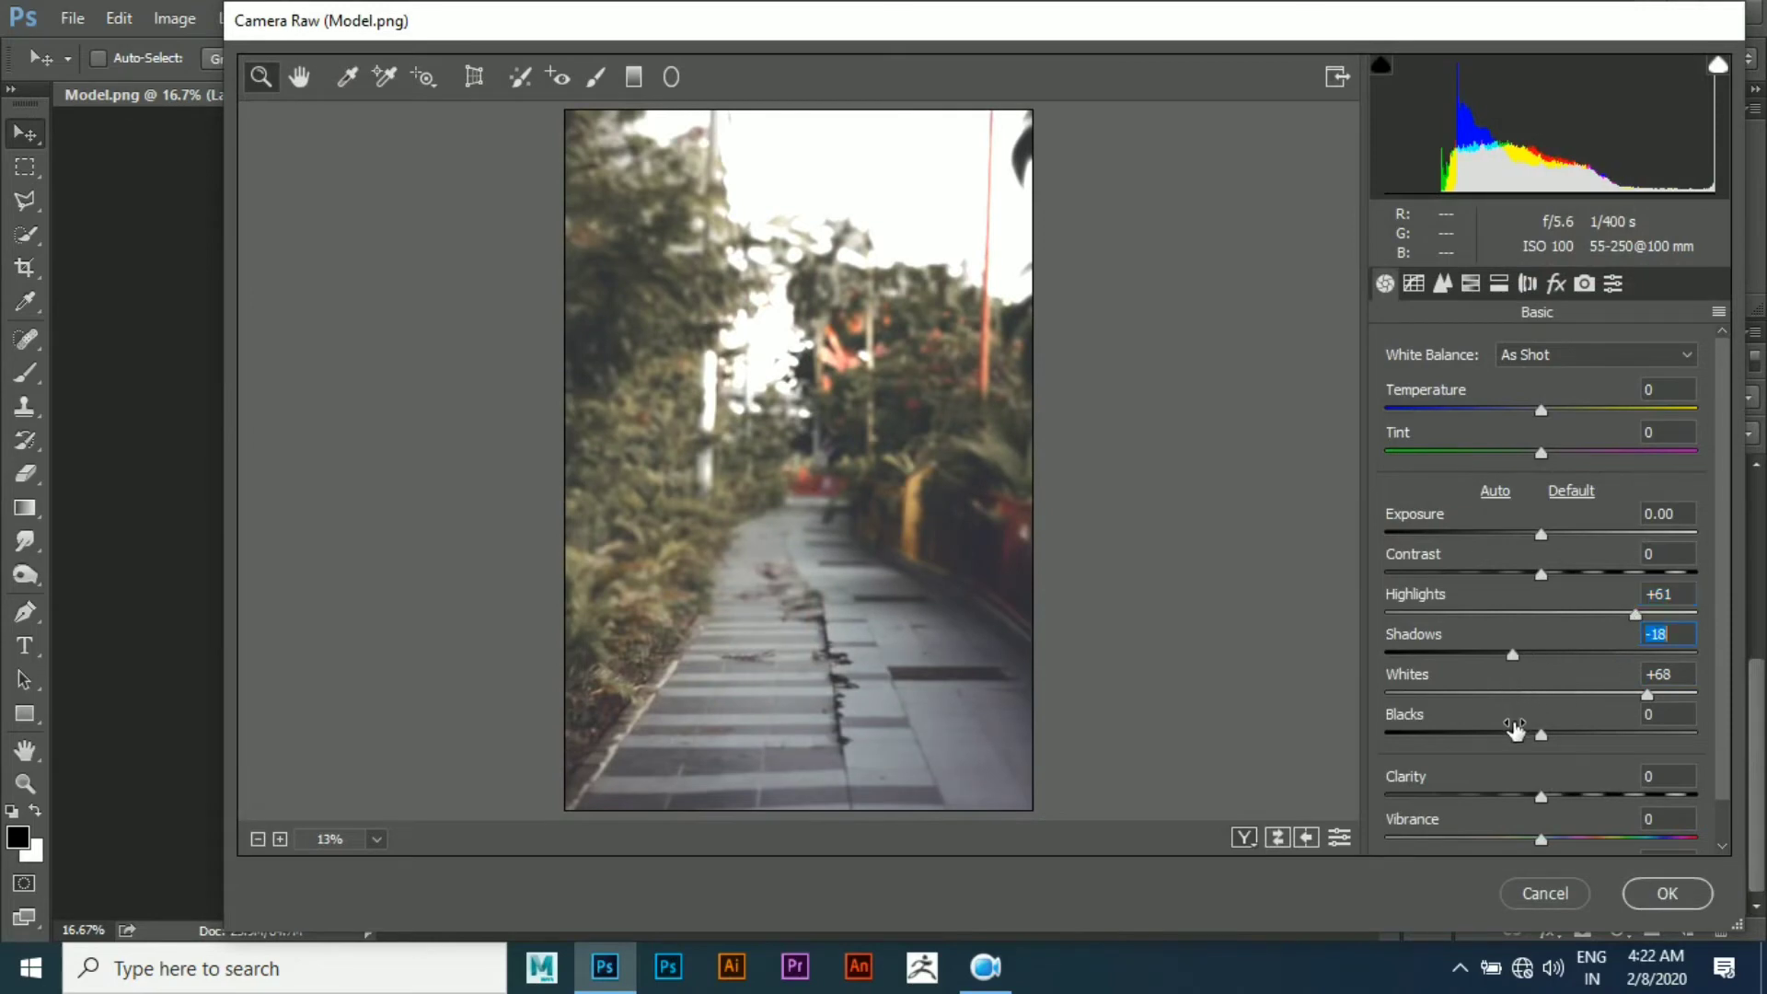
{"action": "mouse_move", "coordinate": [1534, 803]}
{"action": "left_mouse_down"}
{"action": "mouse_move", "coordinate": [1576, 793]}
{"action": "mouse_move", "coordinate": [1637, 839]}
{"action": "left_mouse_up"}
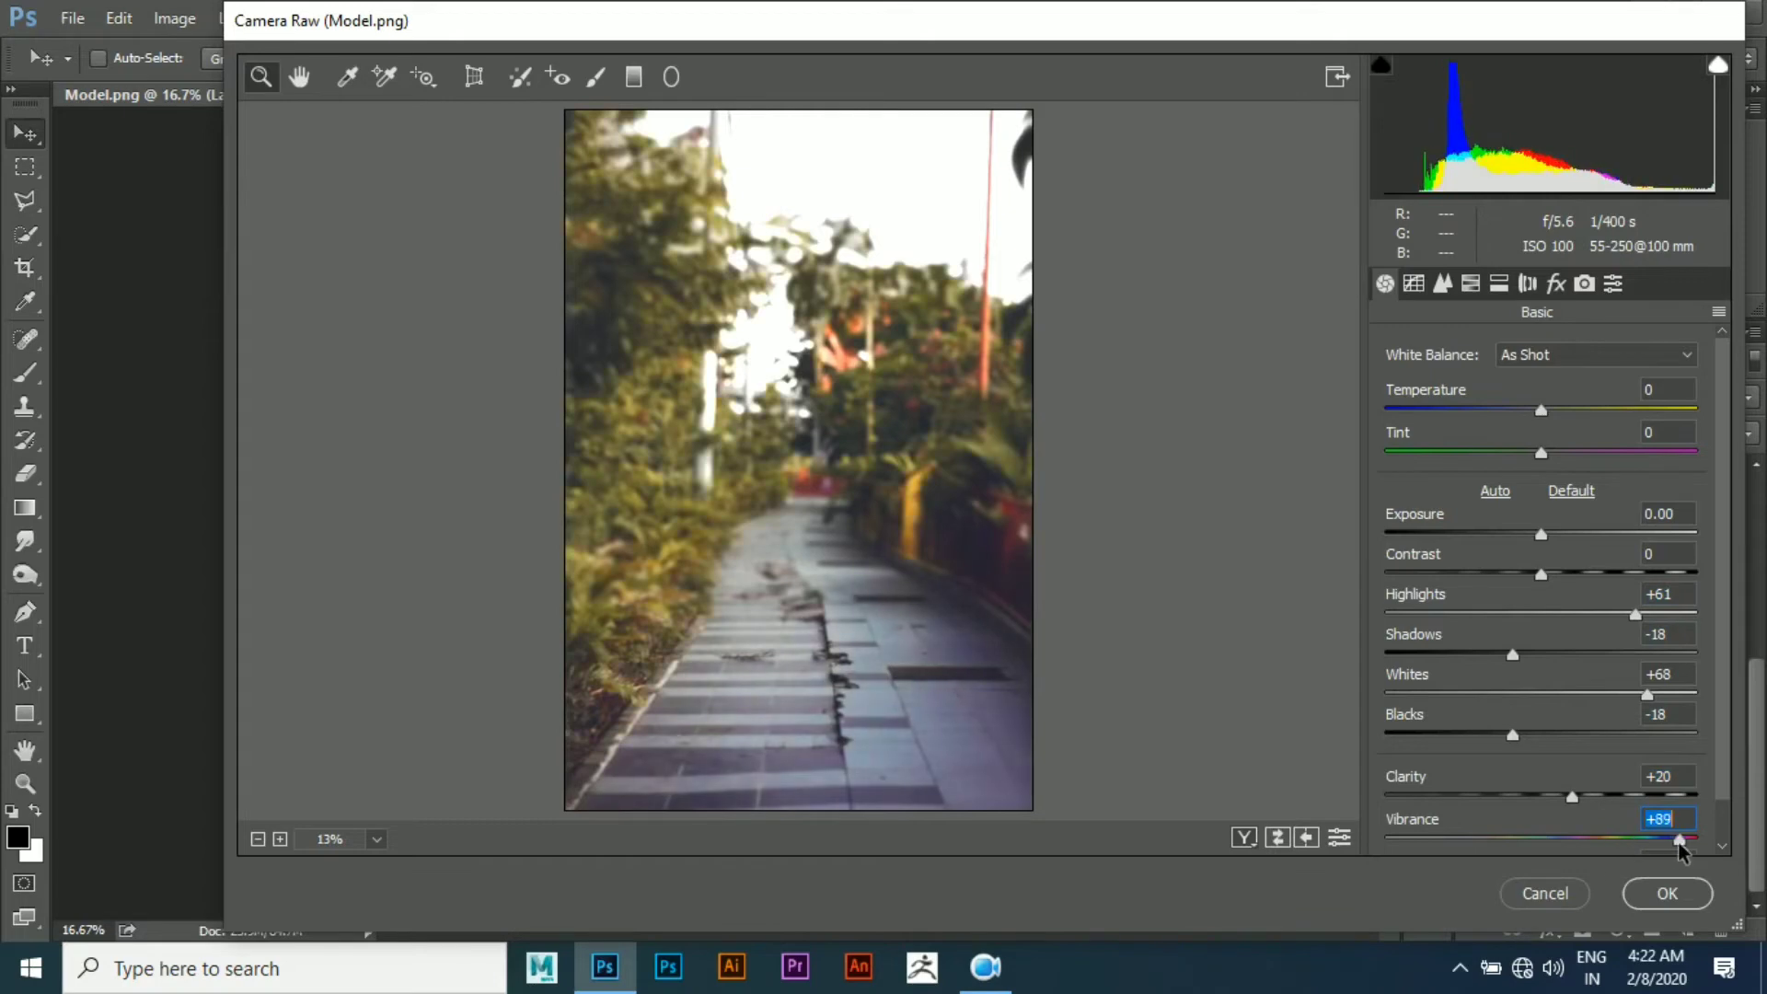
Set HSL saturation of Yellows to -46 and Greens to -44, then apply Camera Raw
{"action": "left_click", "coordinate": [1470, 283]}
{"action": "left_click", "coordinate": [1471, 385]}
{"action": "left_click", "coordinate": [1477, 558]}
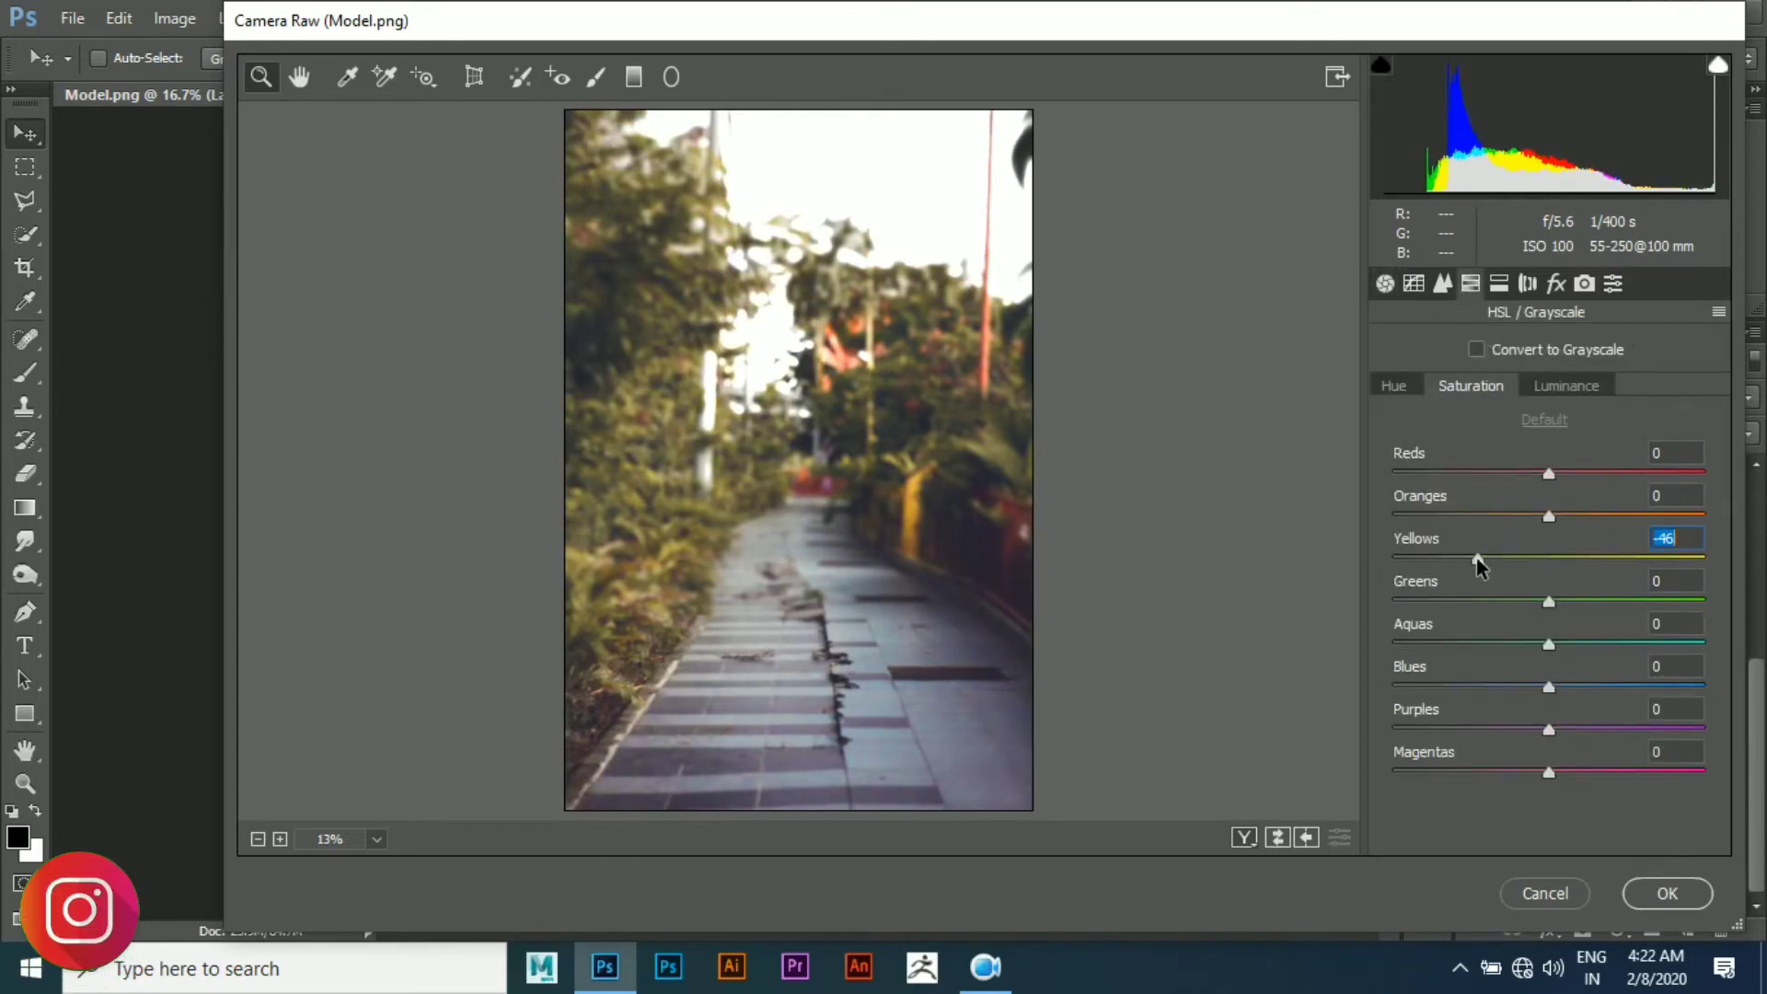
{"action": "left_click", "coordinate": [1476, 603]}
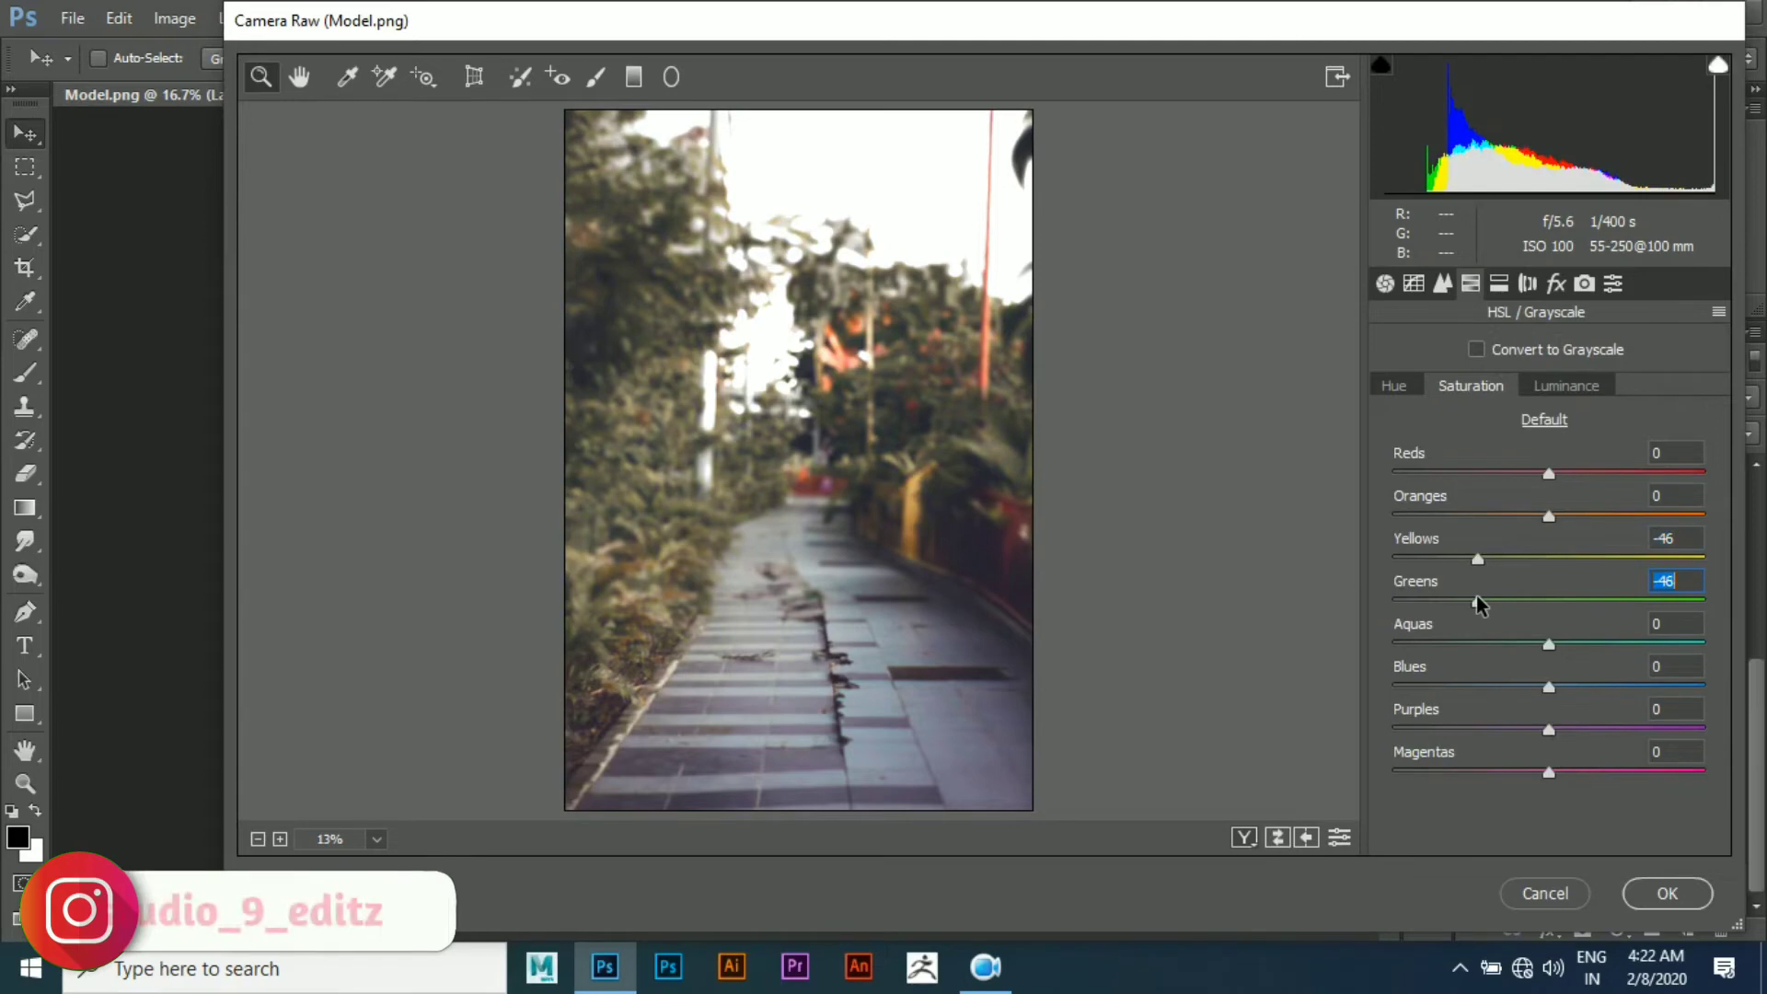
{"action": "left_click", "coordinate": [1666, 893]}
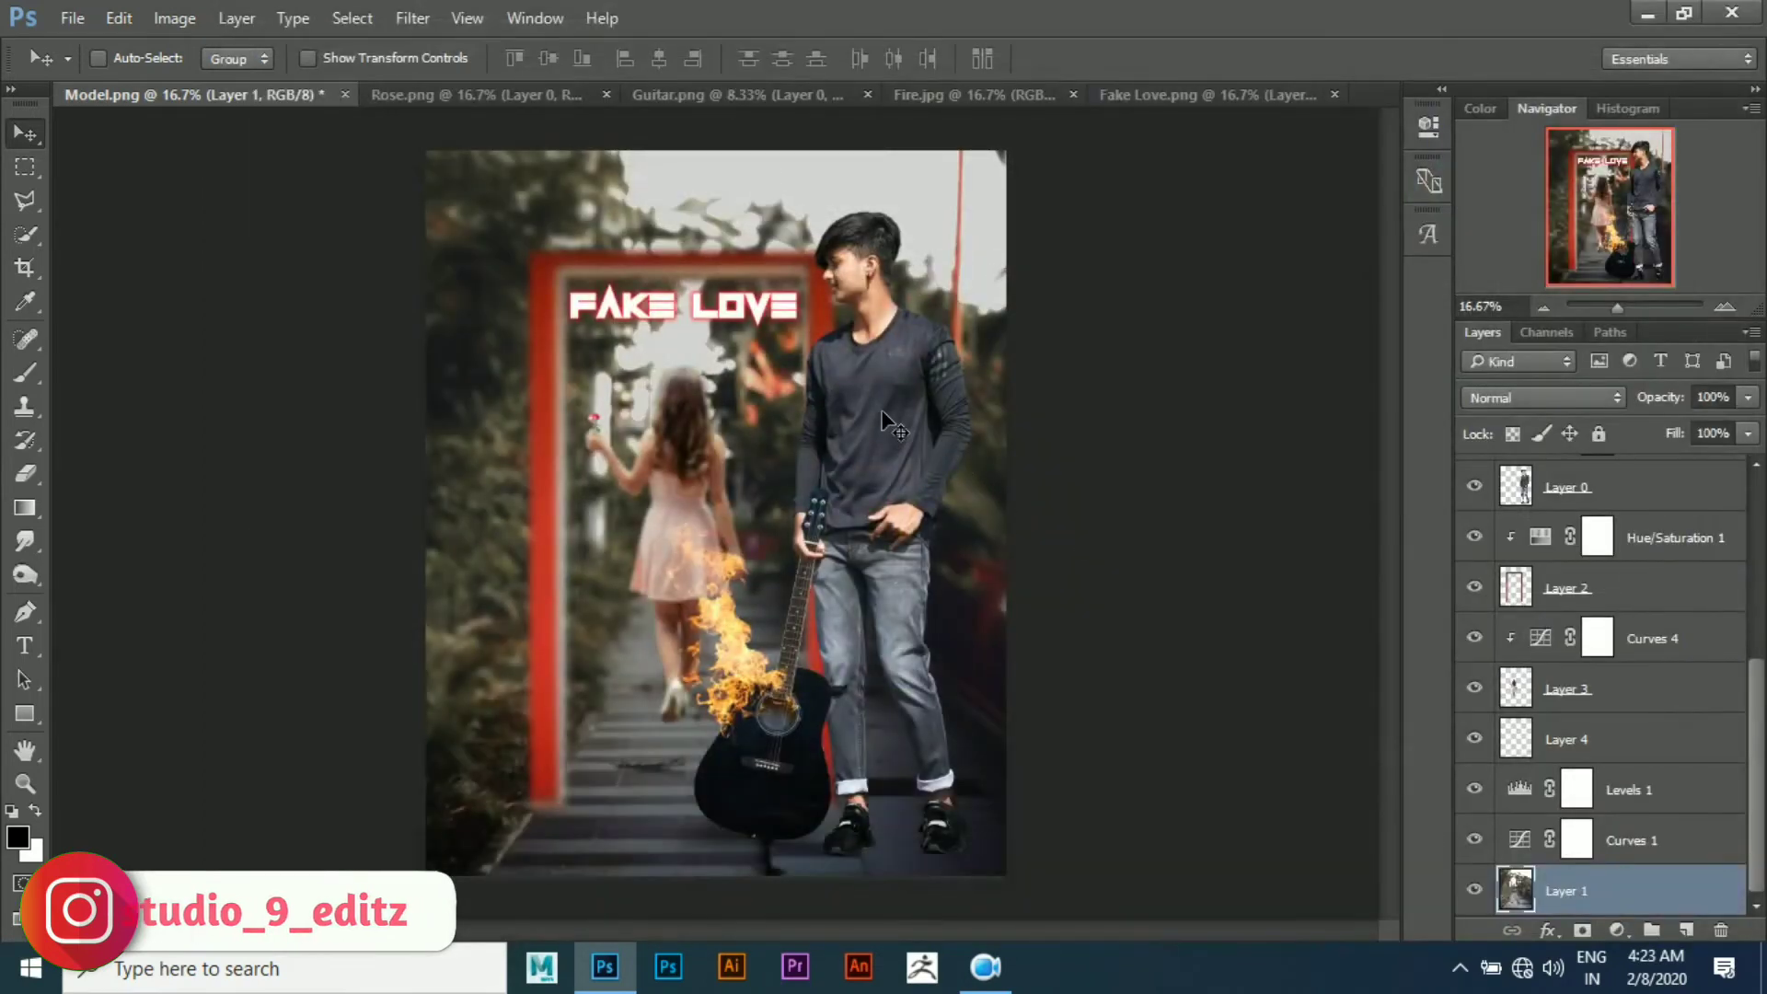
Compare the look by toggling Curves 1, then hide and delete the Levels 1 adjustment
{"action": "left_click", "coordinate": [1565, 840]}
{"action": "left_click", "coordinate": [1472, 841]}
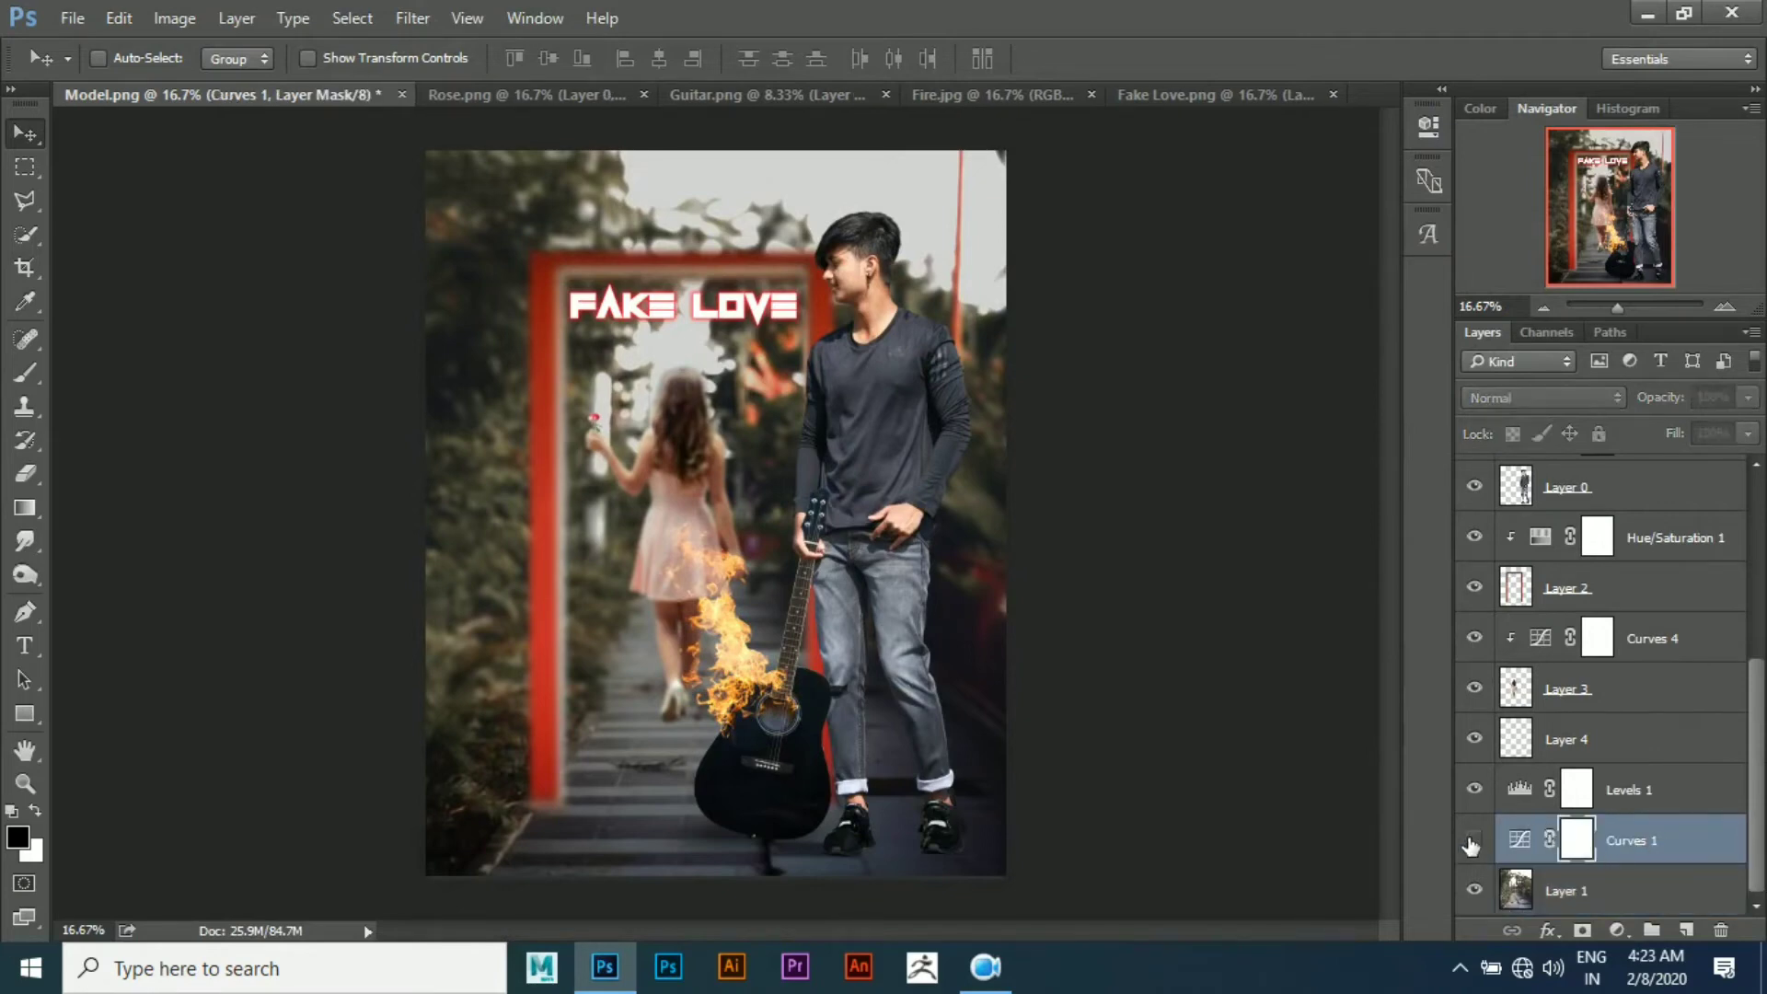
{"action": "left_click", "coordinate": [1473, 841]}
{"action": "left_click", "coordinate": [1472, 791]}
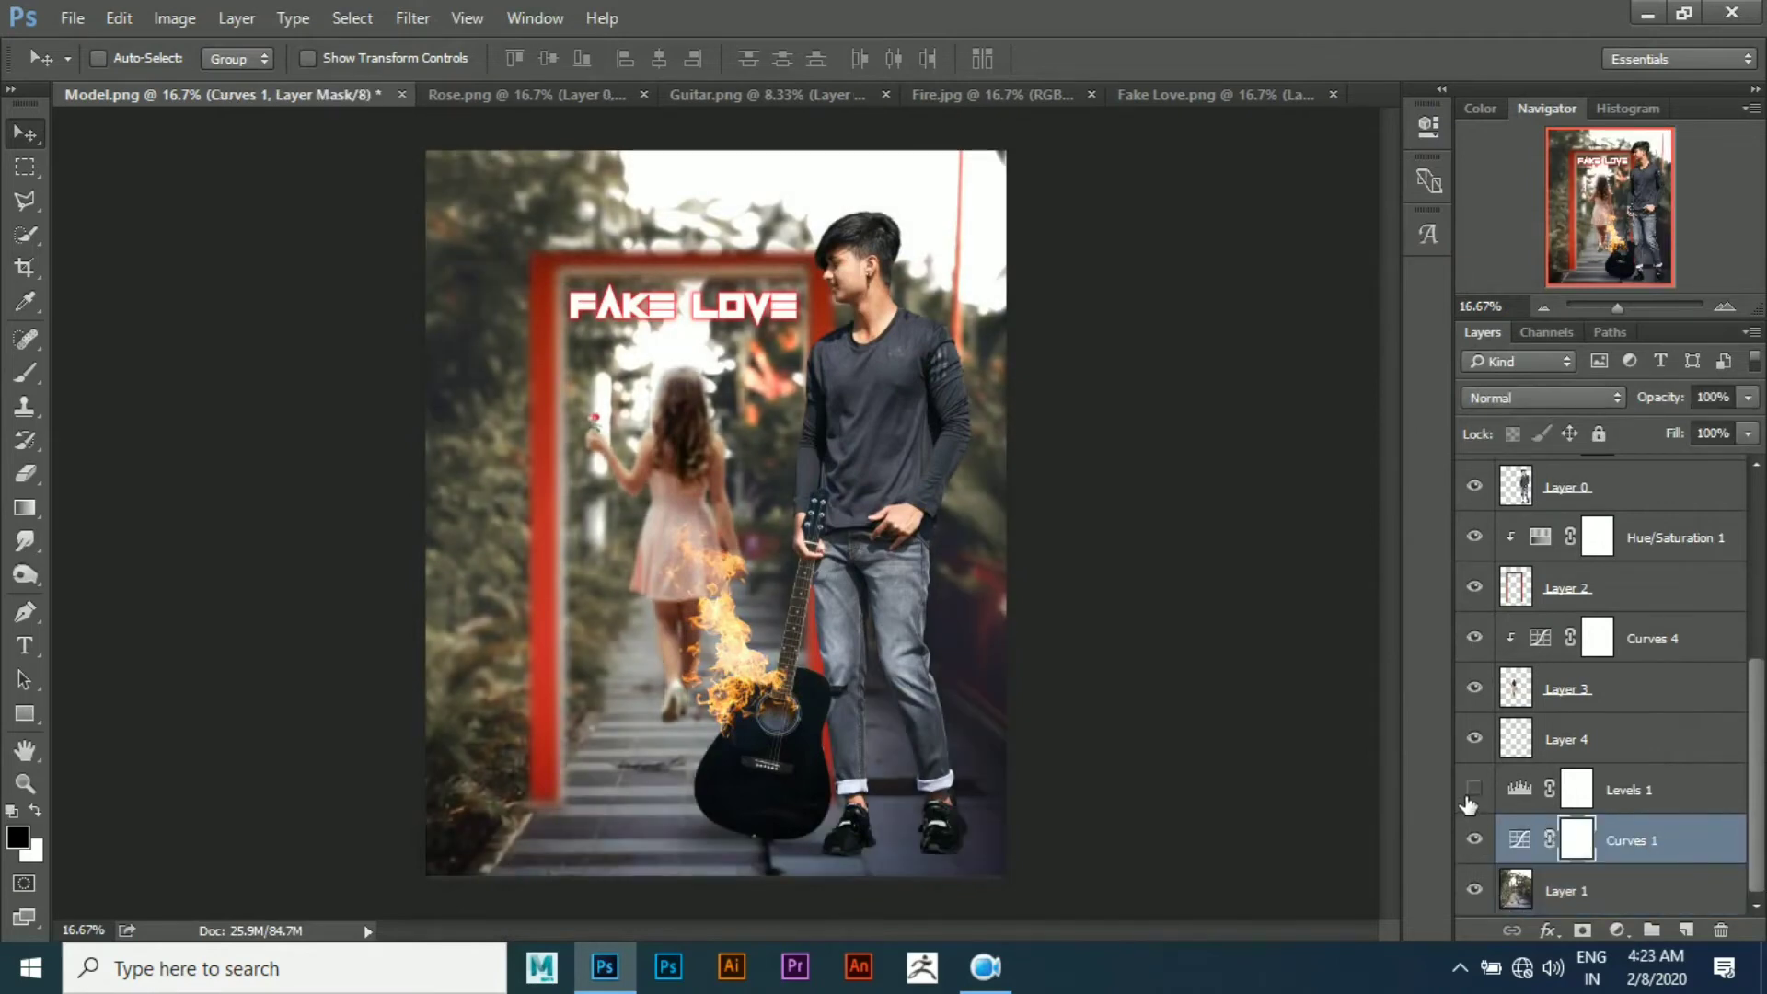
{"action": "left_click", "coordinate": [1567, 797]}
{"action": "key", "text": "Delete"}
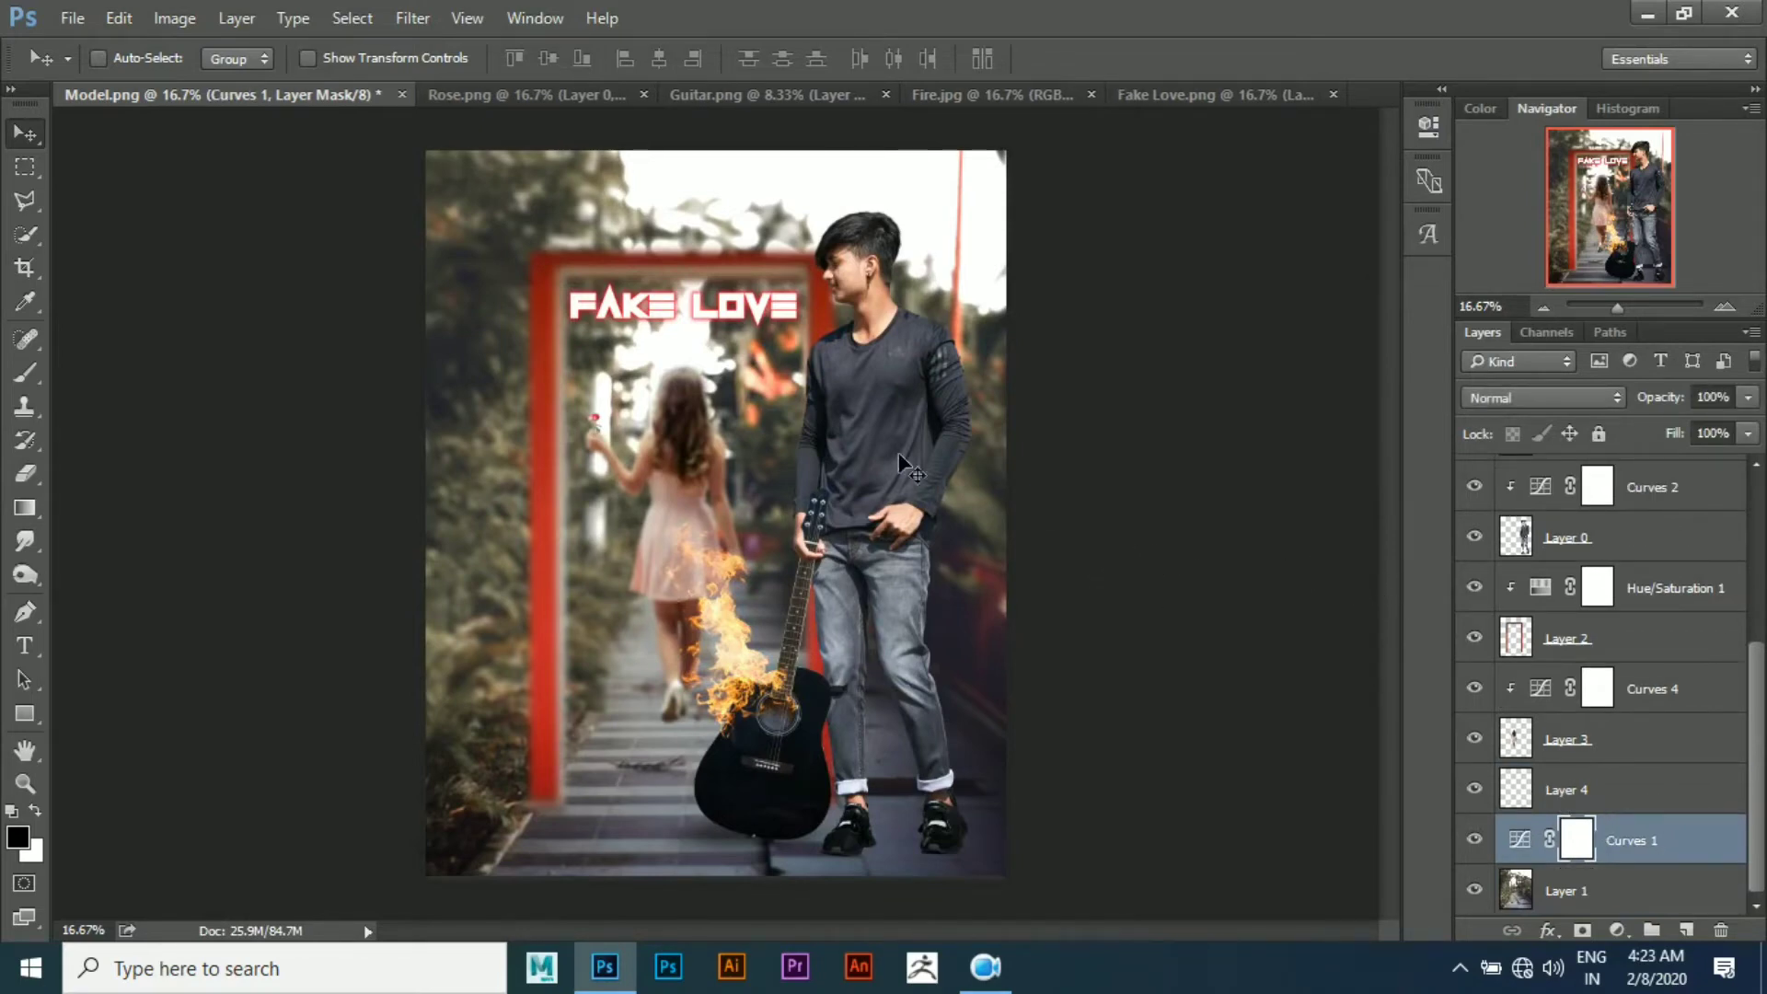
Open the s9 (1).jpeg glow image and drag it into the Model.png composite
{"action": "left_click", "coordinate": [72, 18]}
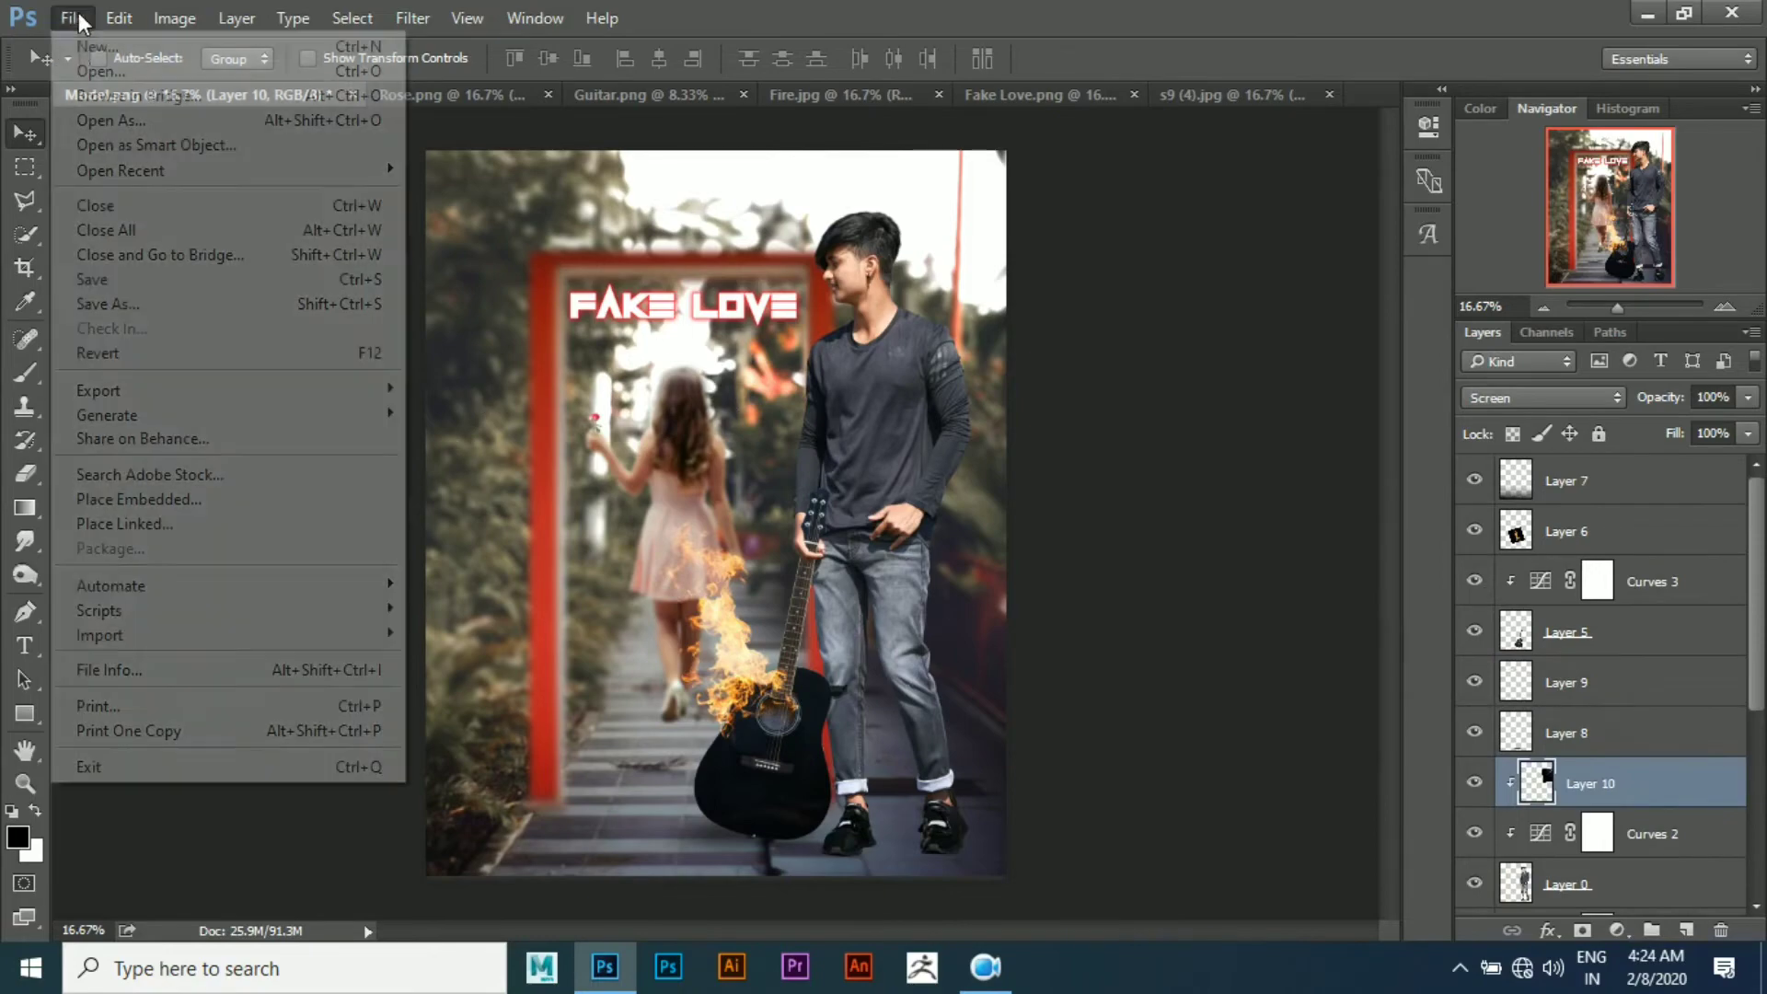
{"action": "left_click", "coordinate": [87, 67]}
{"action": "left_click", "coordinate": [1690, 383]}
{"action": "double_click", "coordinate": [1690, 383]}
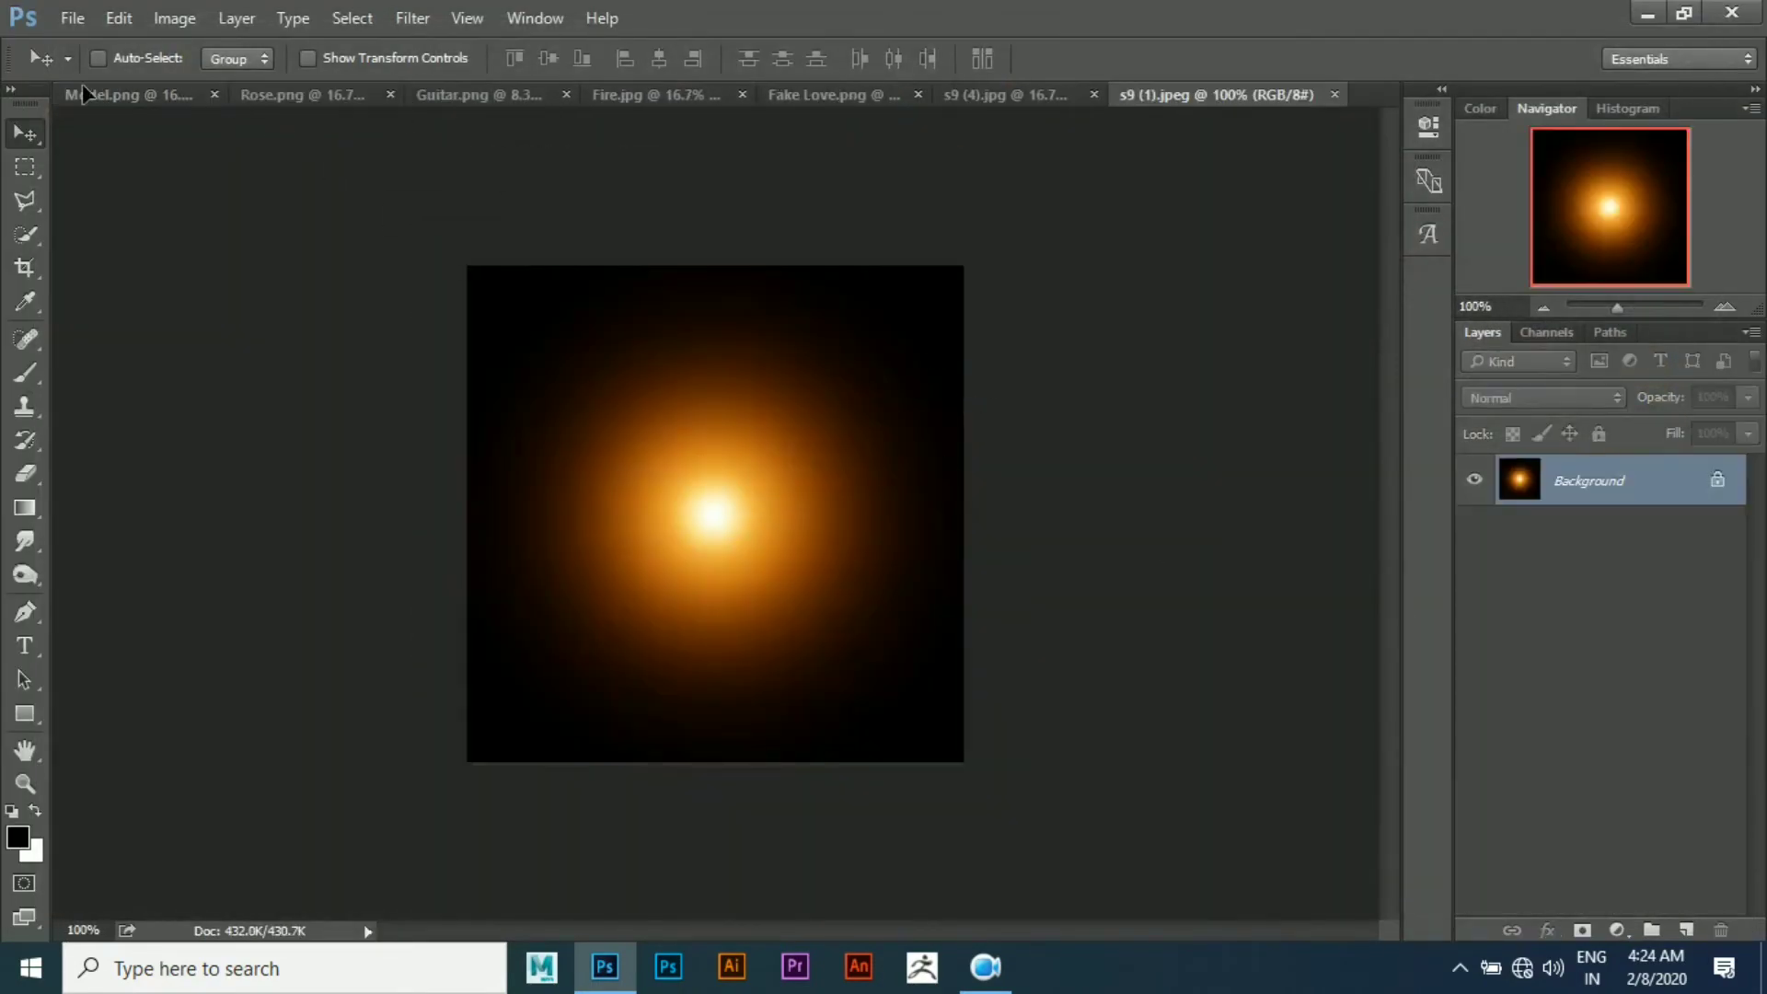
{"action": "mouse_move", "coordinate": [82, 92]}
{"action": "left_mouse_down"}
{"action": "mouse_move", "coordinate": [869, 206]}
{"action": "mouse_move", "coordinate": [1223, 530]}
{"action": "left_mouse_up"}
{"action": "key", "text": "ctrl+t"}
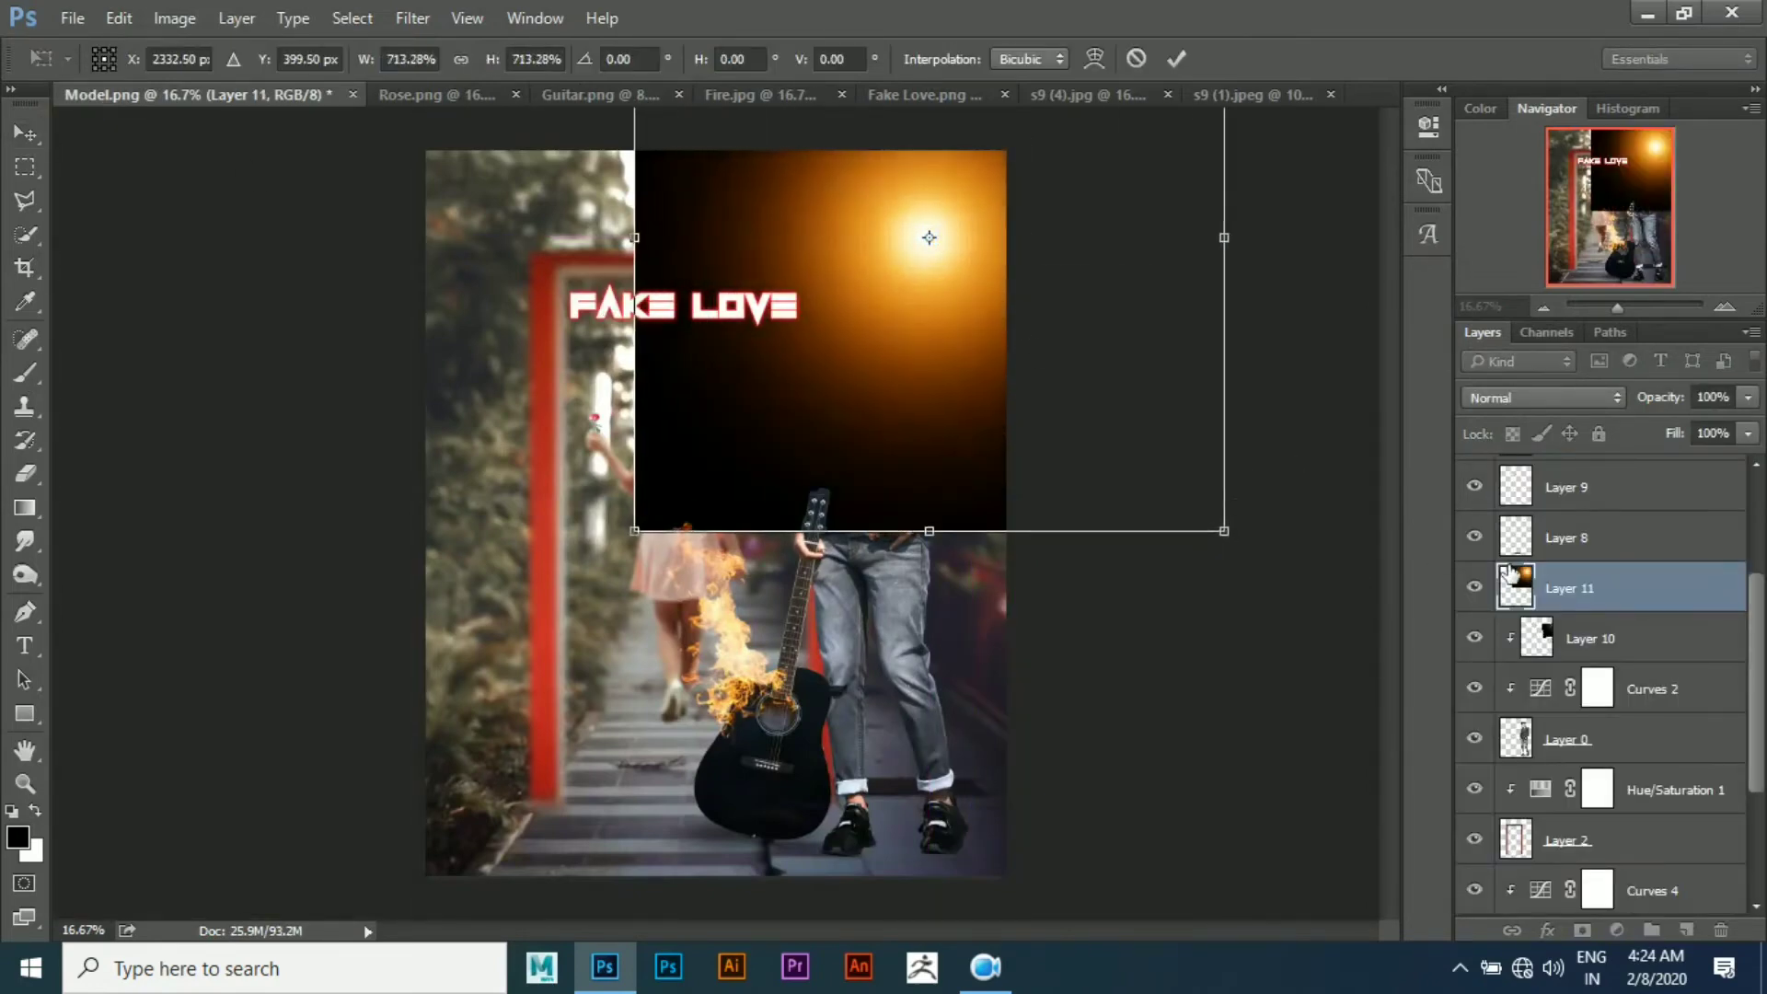
{"action": "key", "text": "Return"}
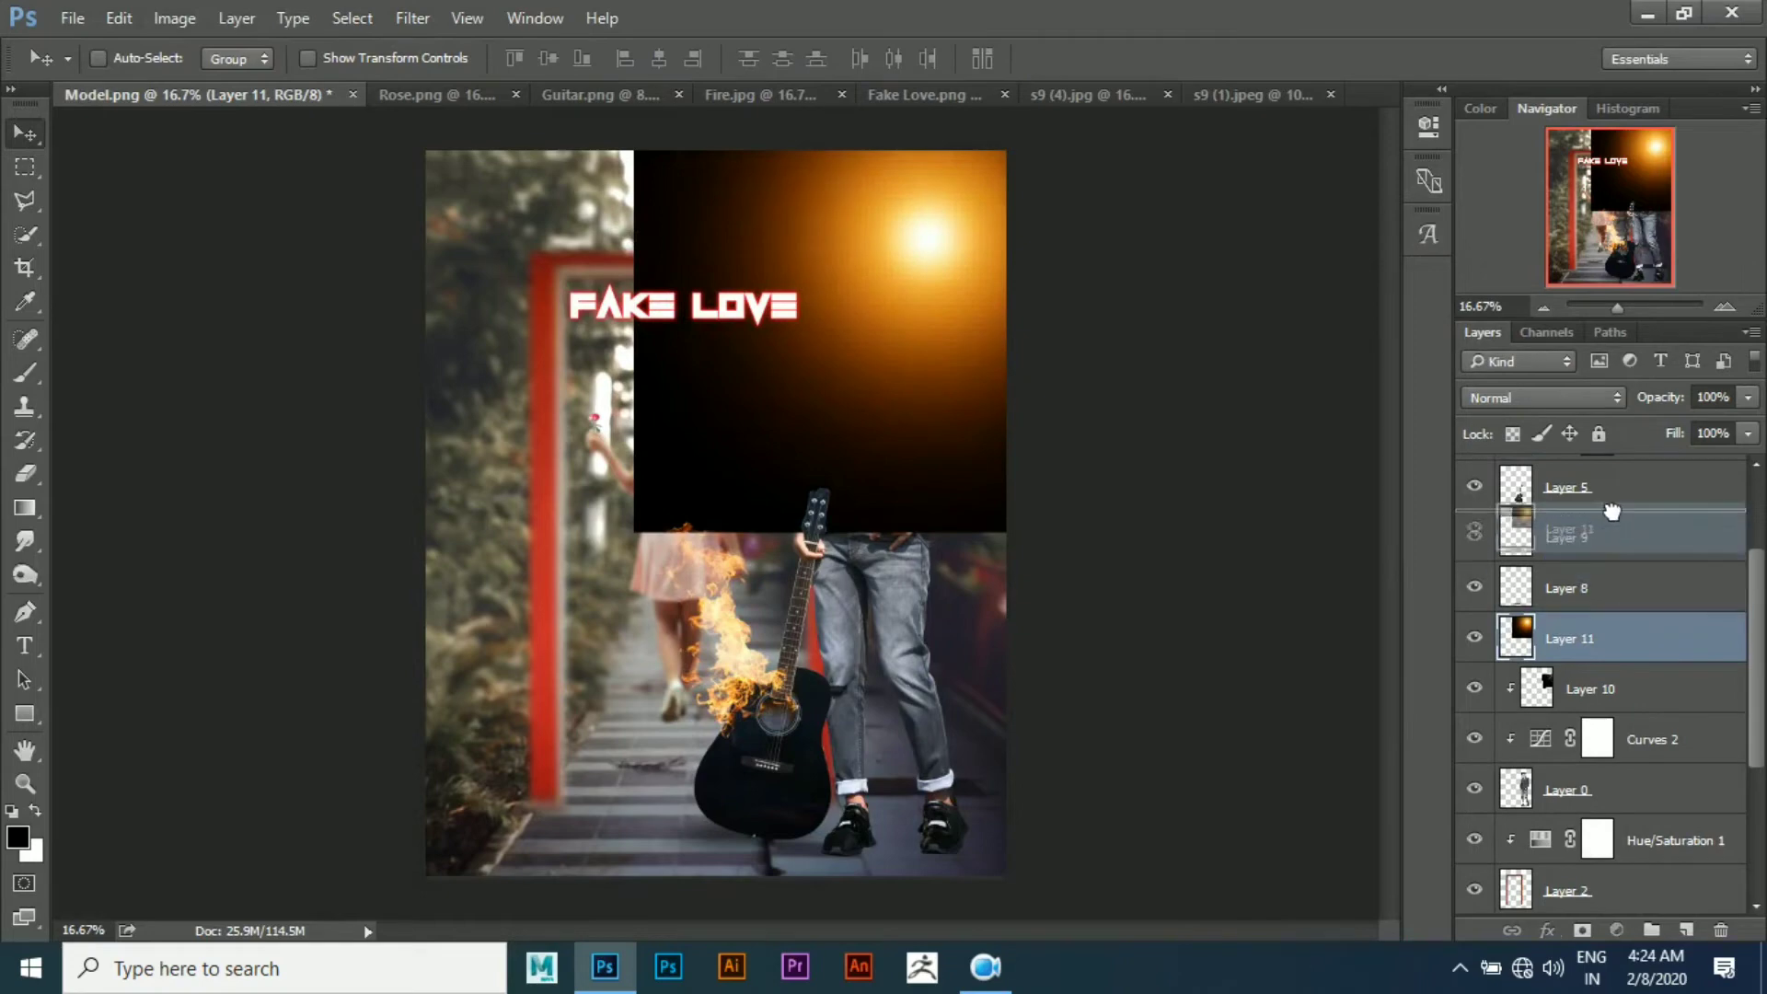
Move the glow layer to the top, set it to Screen, and place it upper right
{"action": "left_click_drag", "start_coordinate": [1593, 596], "coordinate": [1617, 520]}
{"action": "left_click_drag", "start_coordinate": [1632, 676], "coordinate": [1619, 474]}
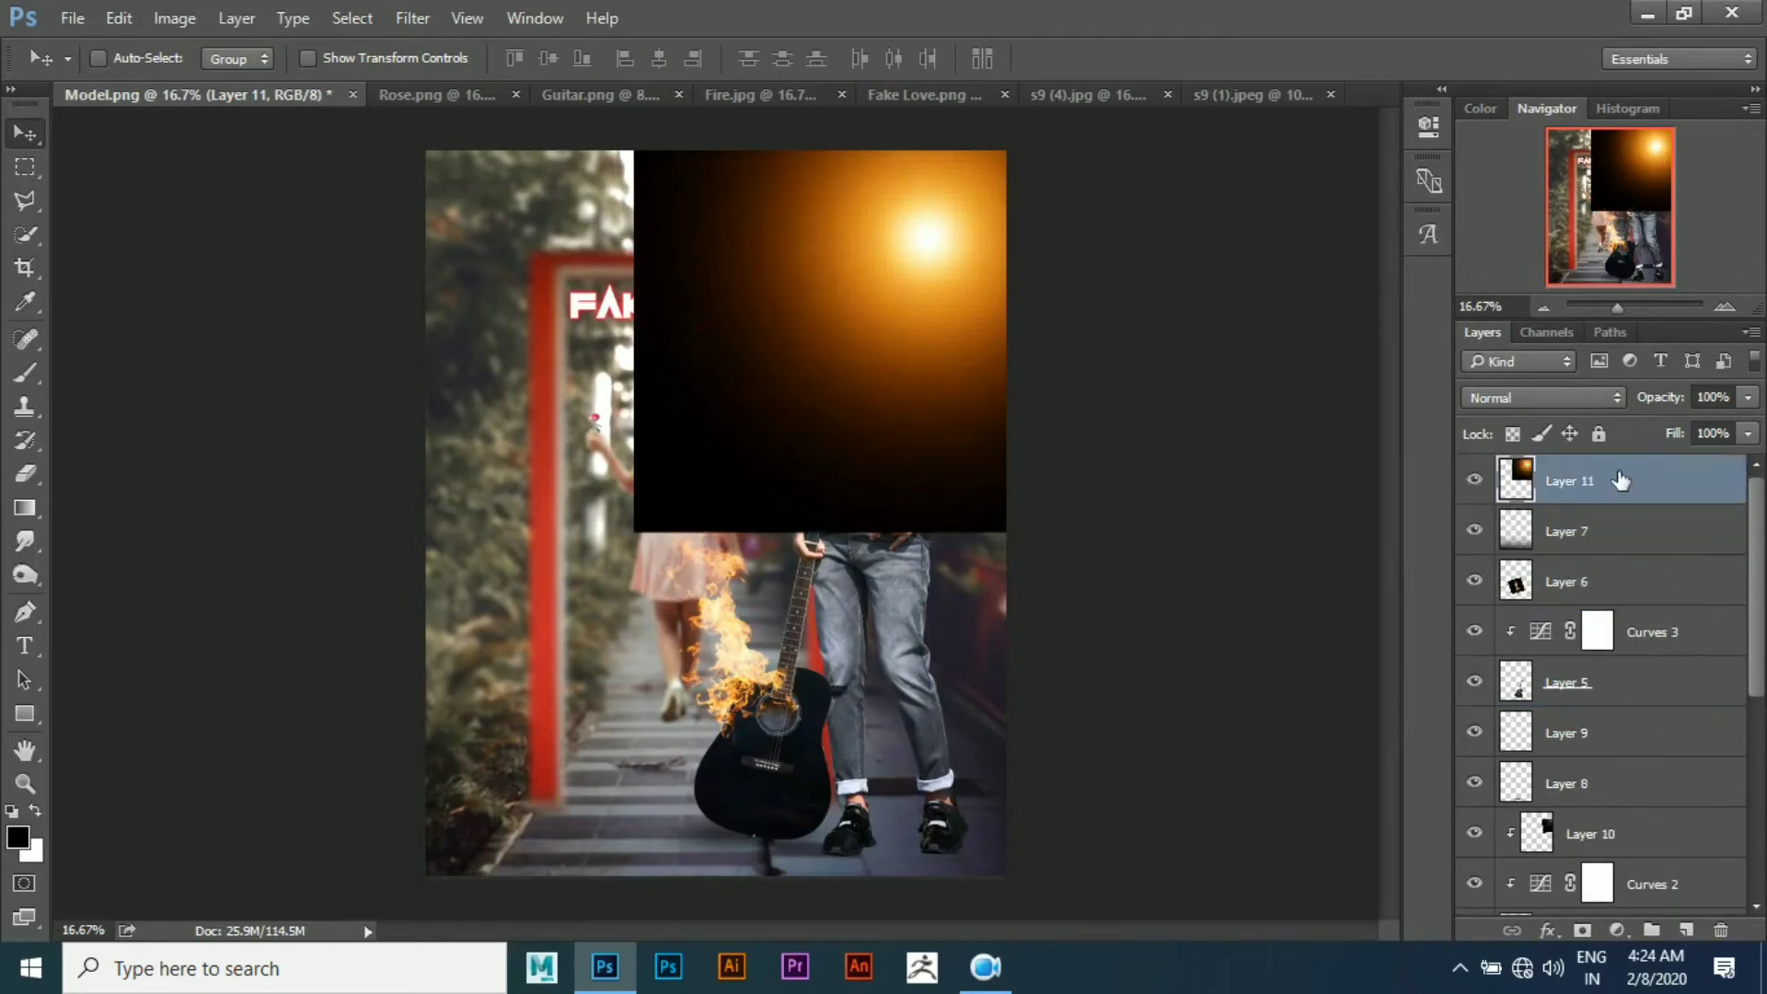
{"action": "left_click", "coordinate": [1542, 398]}
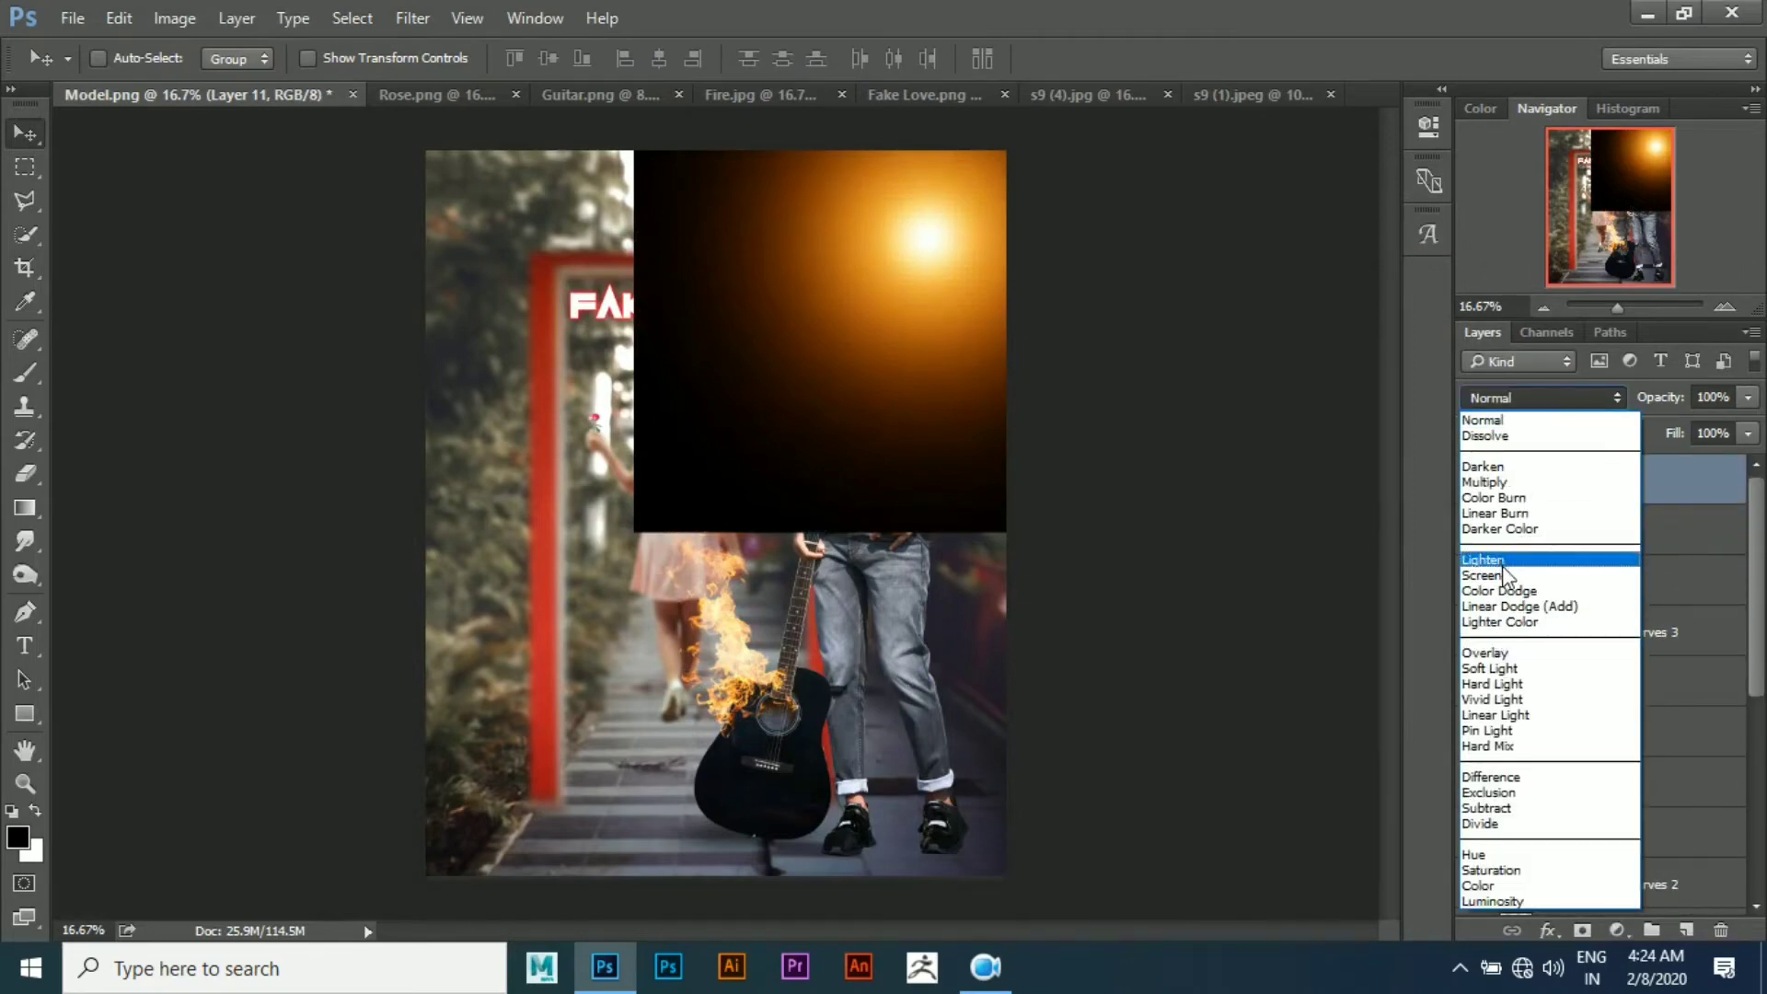
{"action": "left_click", "coordinate": [1484, 575]}
{"action": "left_click_drag", "start_coordinate": [934, 220], "coordinate": [966, 267]}
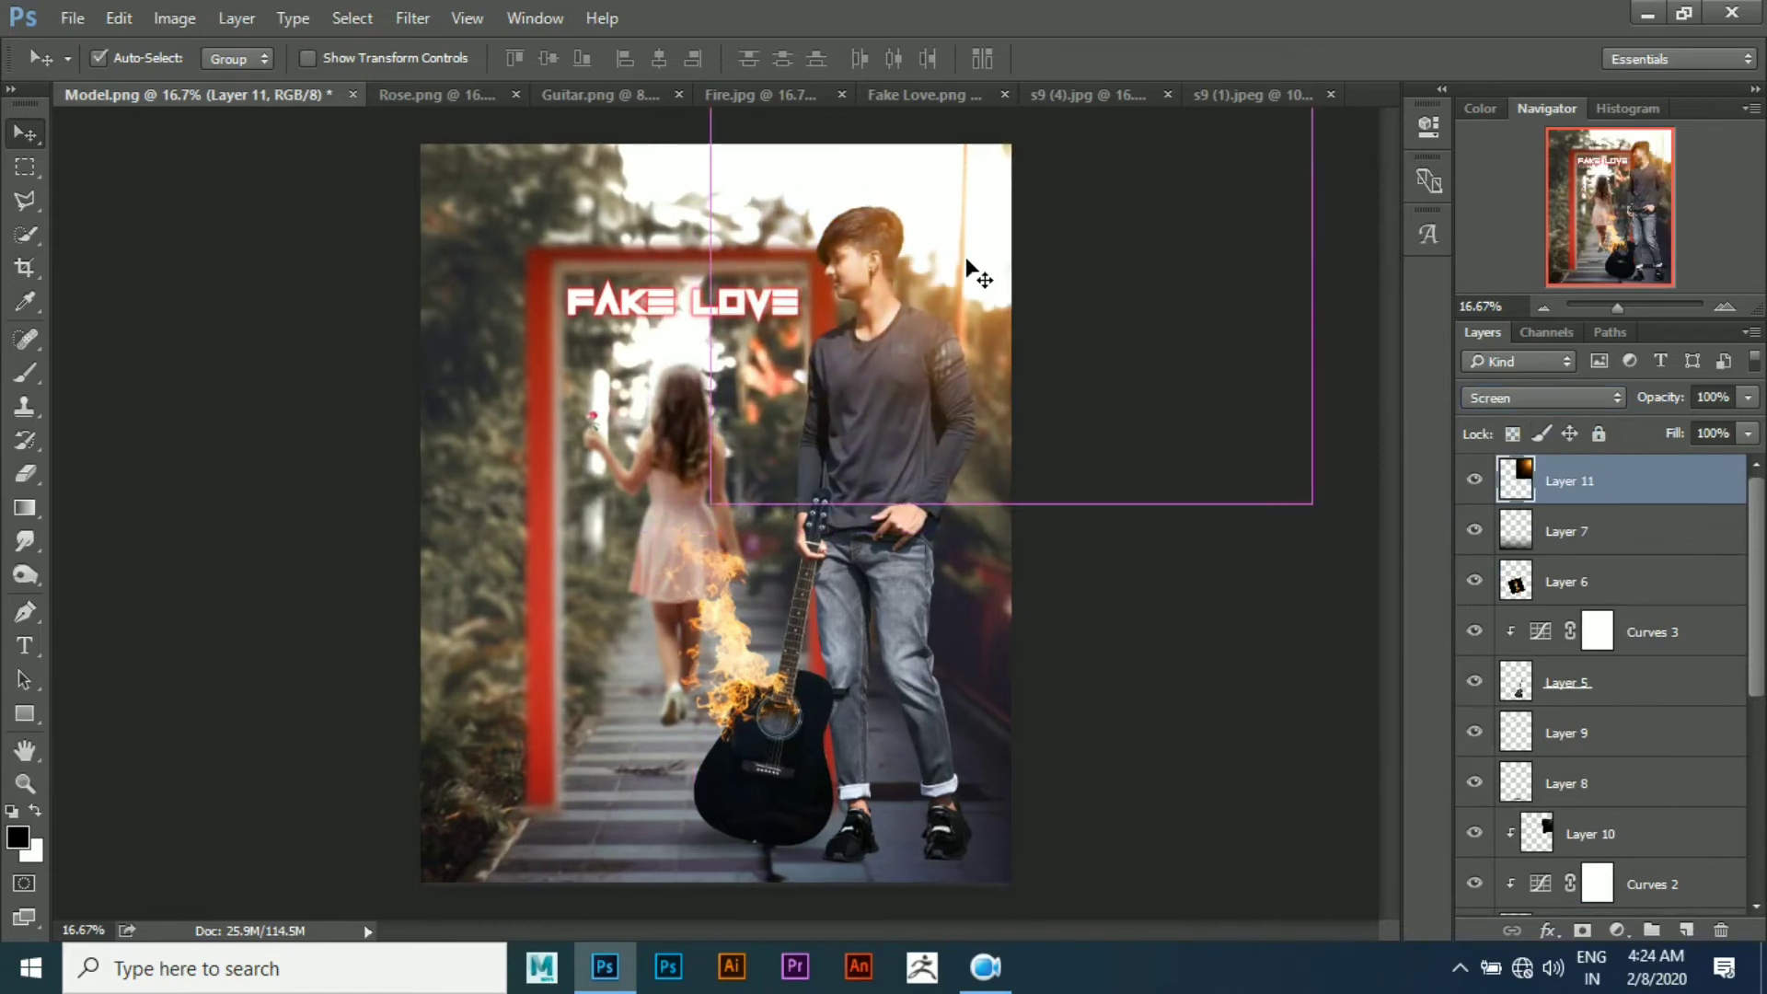
{"action": "key", "text": "ctrl+plus"}
{"action": "key", "text": "ctrl+plus"}
{"action": "key", "text": "ctrl+minus"}
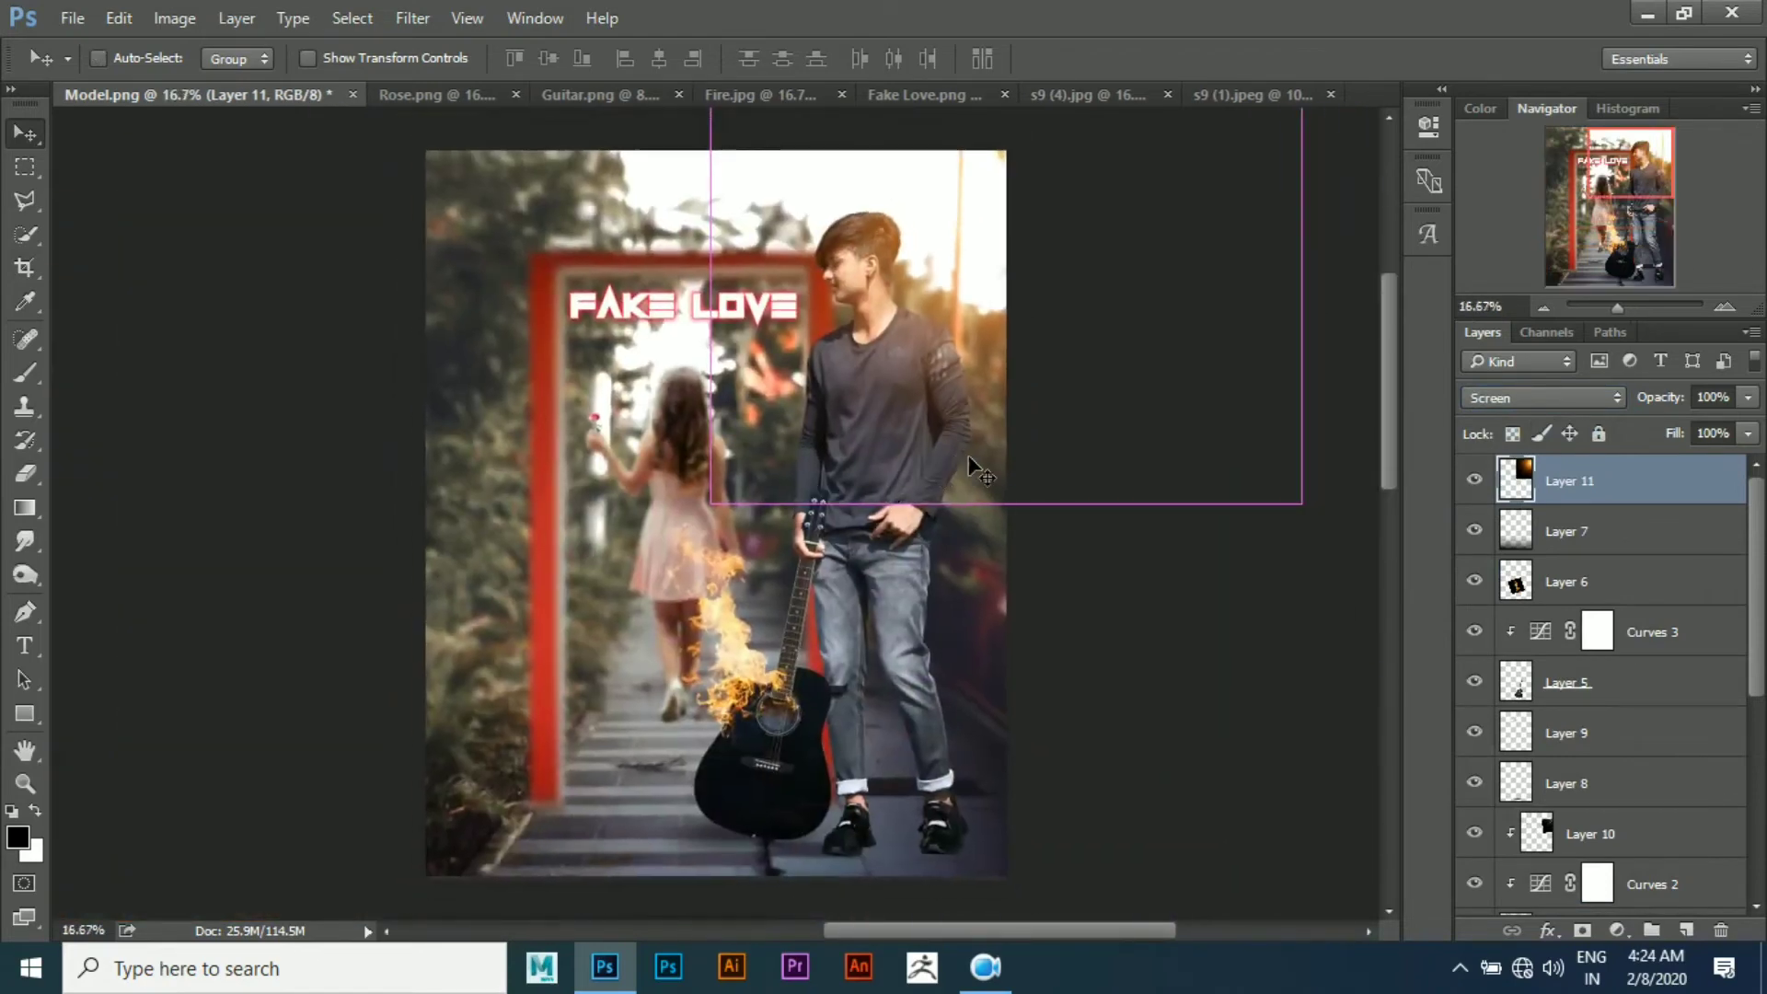
Enlarge the glow layer so it covers the composite's upper right
{"action": "key", "text": "ctrl+t"}
{"action": "left_click_drag", "start_coordinate": [704, 500], "coordinate": [666, 604]}
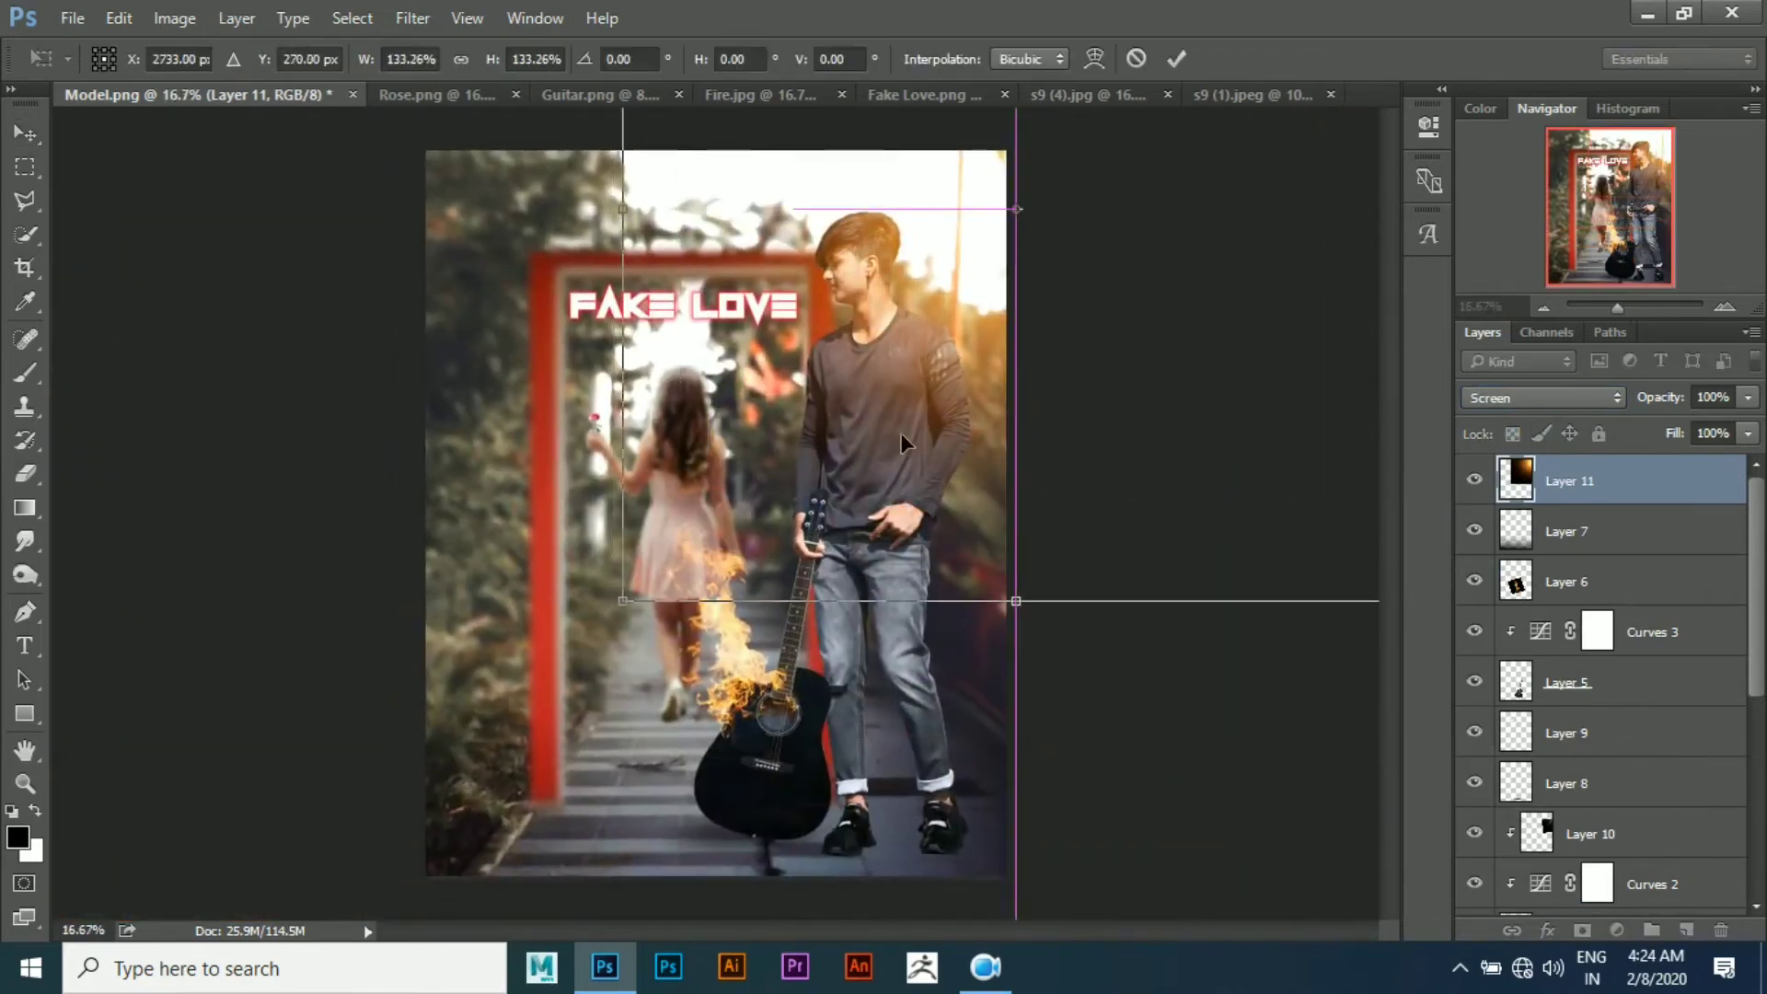
{"action": "key", "text": "Return"}
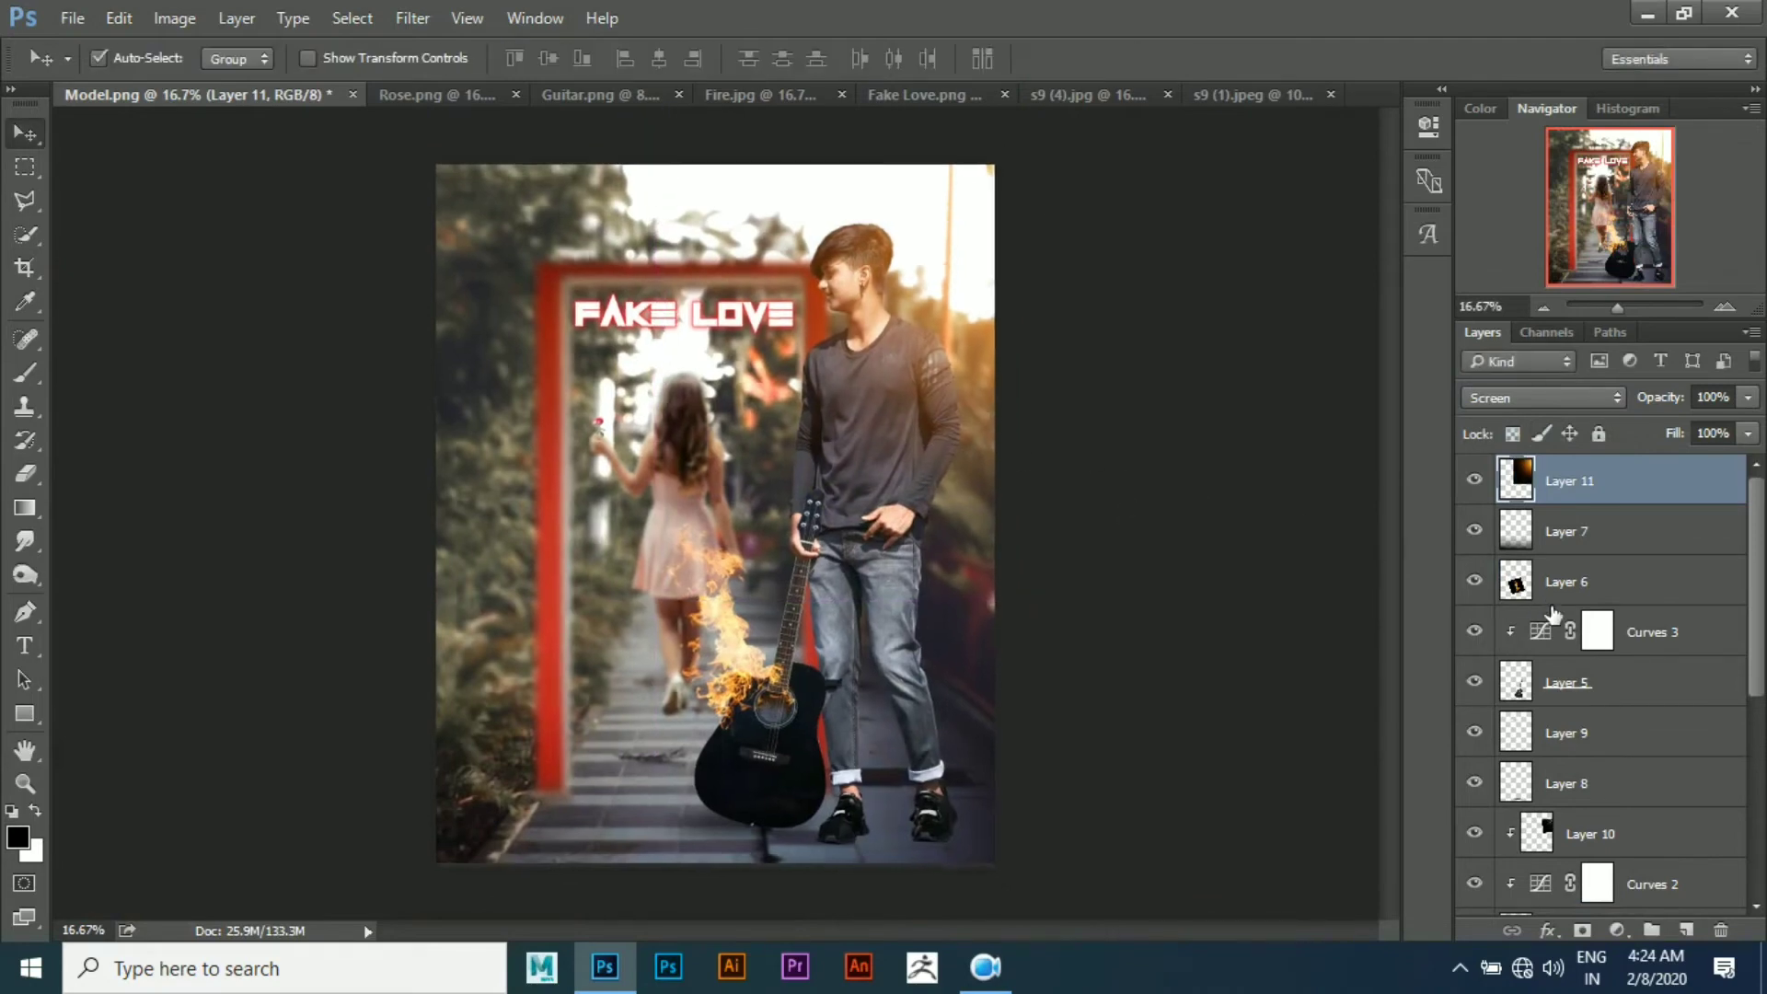
{"action": "key", "text": "ctrl+minus"}
{"action": "scroll", "coordinate": [1543, 773], "scroll_direction": "down", "scroll_amount": 1}
{"action": "scroll", "coordinate": [1543, 773], "scroll_direction": "down", "scroll_amount": 1}
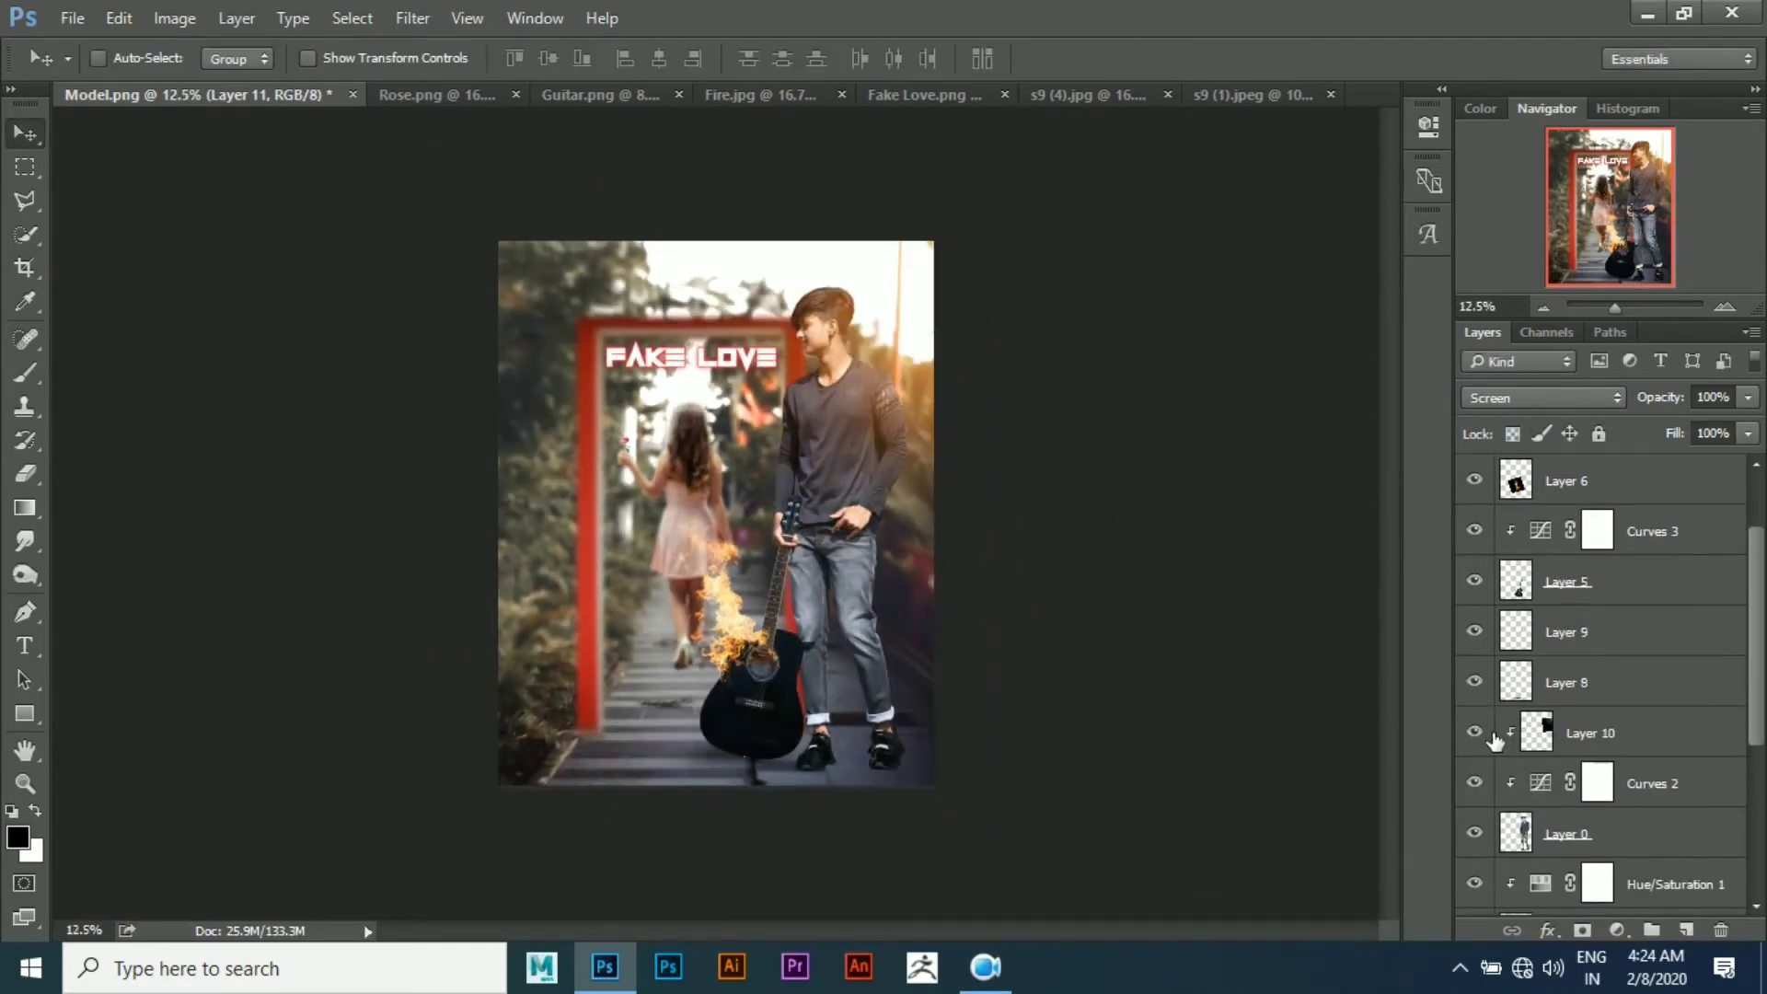
Delete Layer 10 from the layer stack
{"action": "left_click", "coordinate": [1601, 734]}
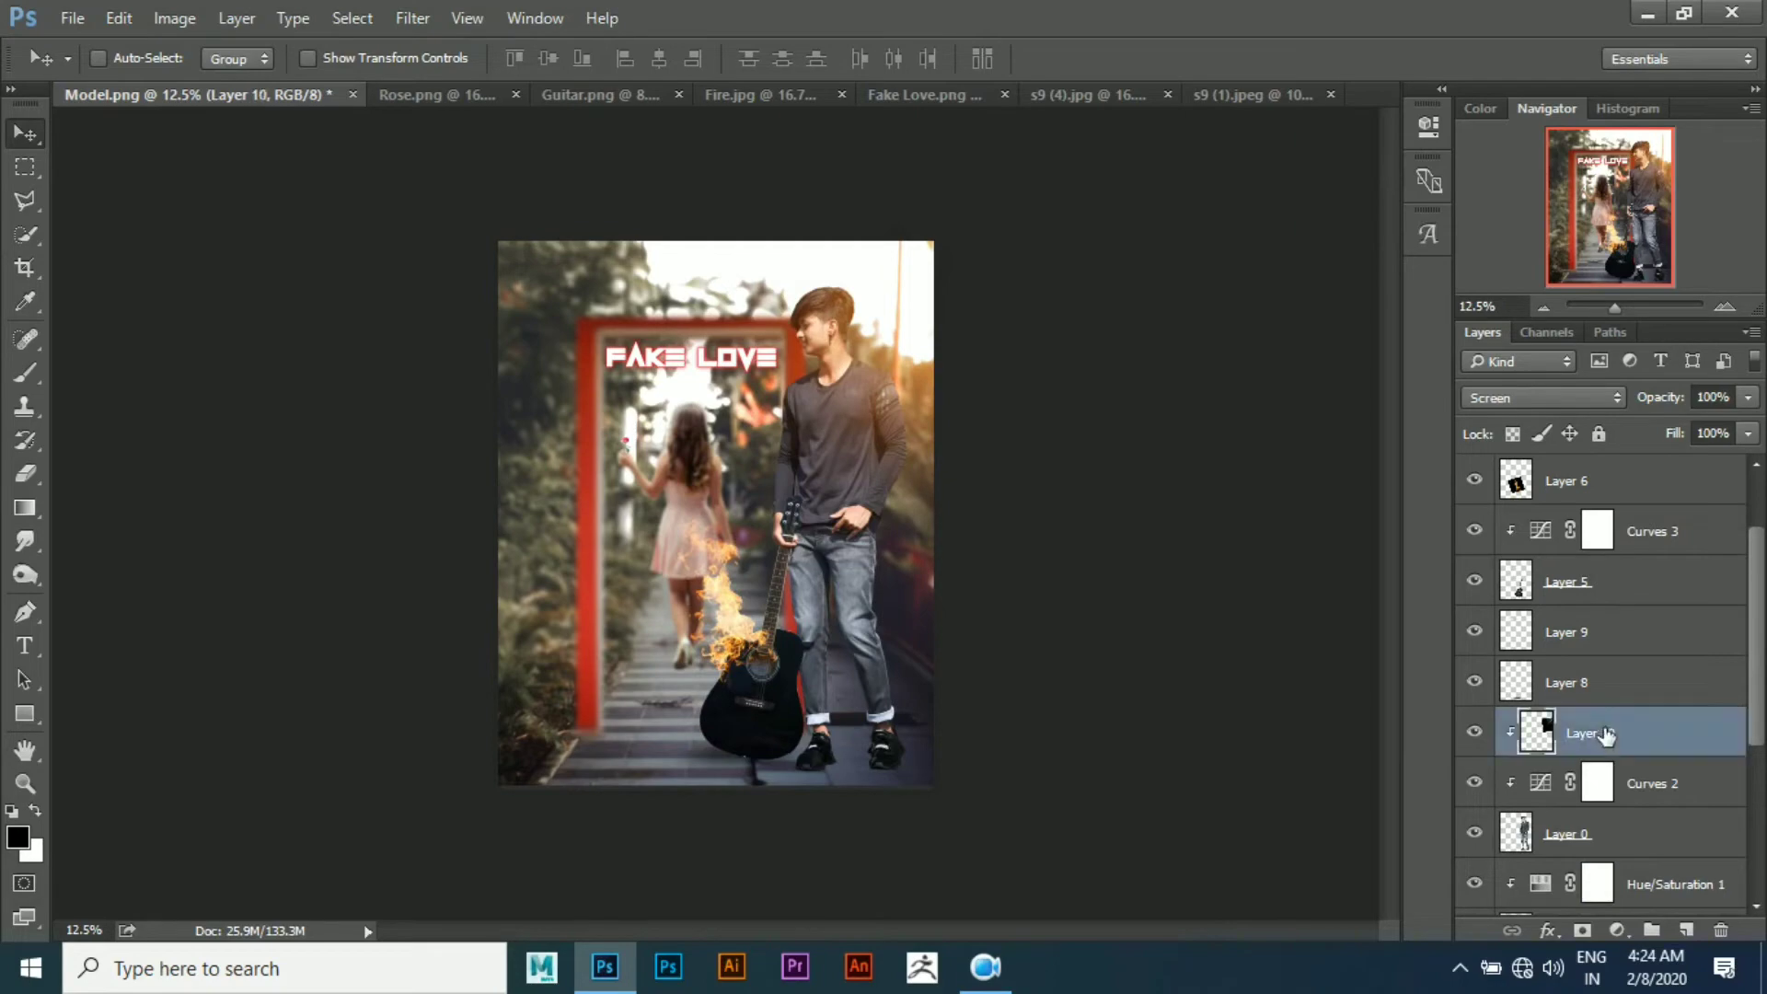
{"action": "key", "text": "Delete"}
{"action": "scroll", "coordinate": [1597, 732], "scroll_direction": "down", "scroll_amount": 4}
{"action": "scroll", "coordinate": [782, 515], "scroll_direction": "up", "scroll_amount": 1}
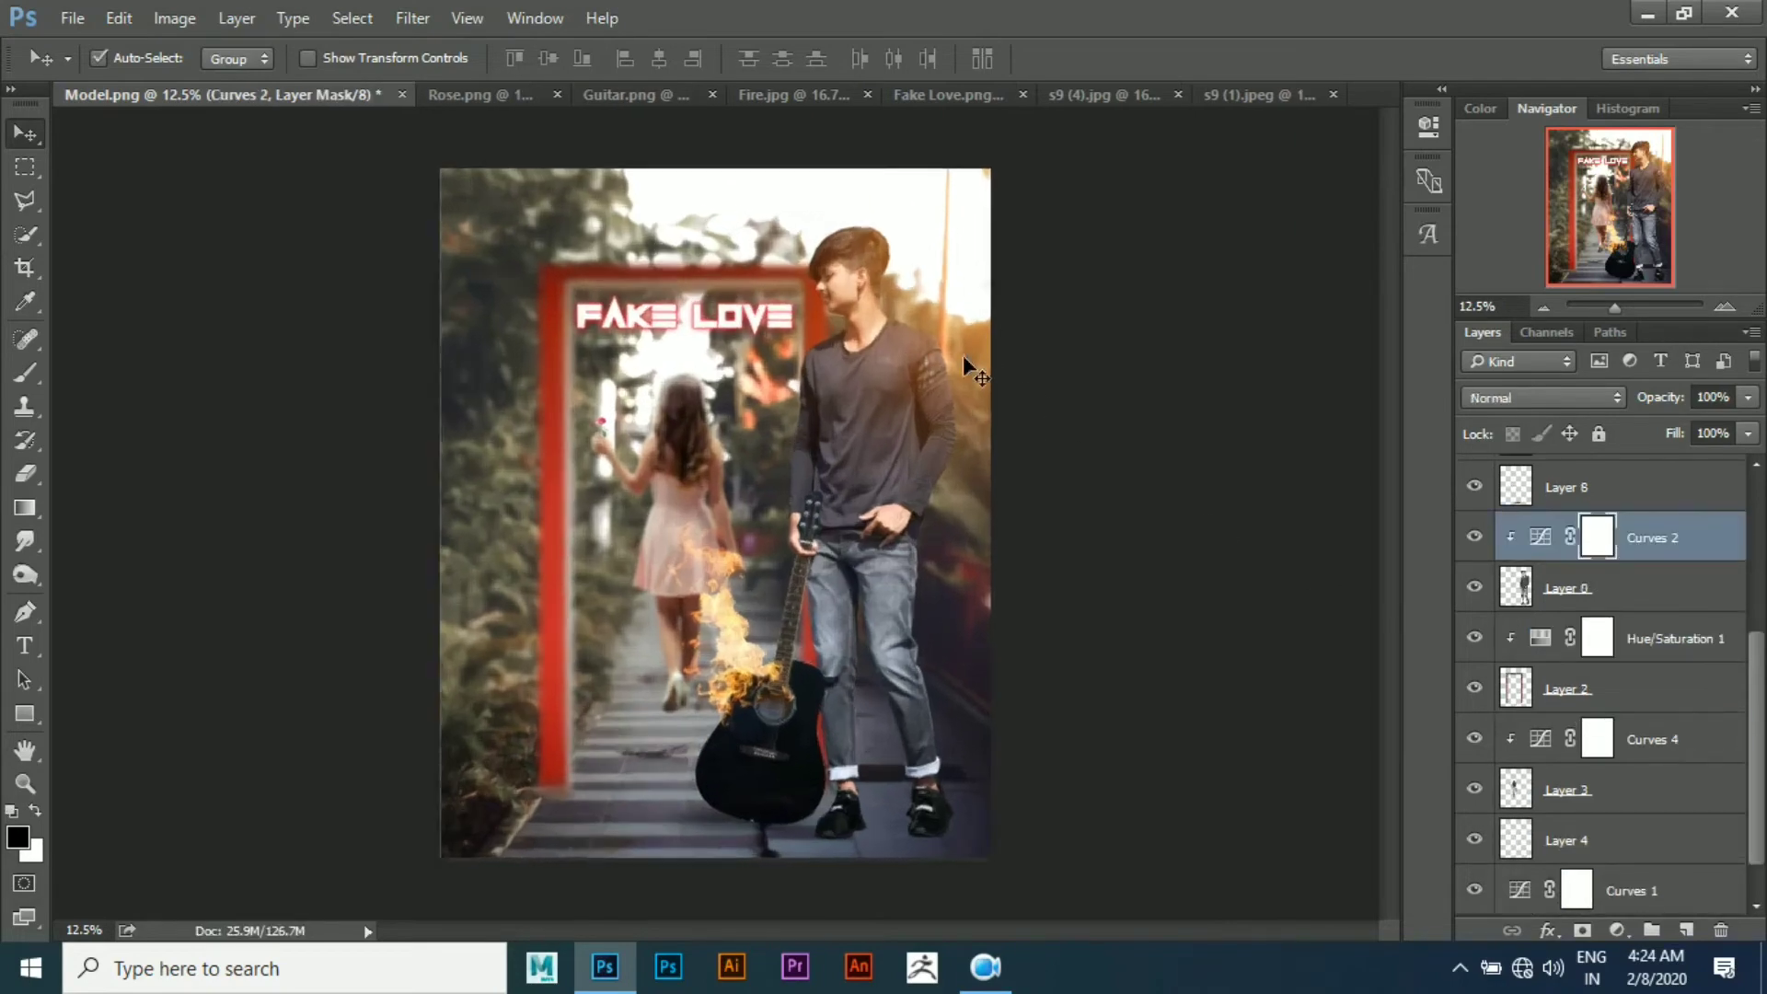
{"action": "scroll", "coordinate": [810, 570], "scroll_direction": "up", "scroll_amount": 1}
{"action": "scroll", "coordinate": [828, 617], "scroll_direction": "up", "scroll_amount": 1}
{"action": "scroll", "coordinate": [834, 628], "scroll_direction": "up", "scroll_amount": 1}
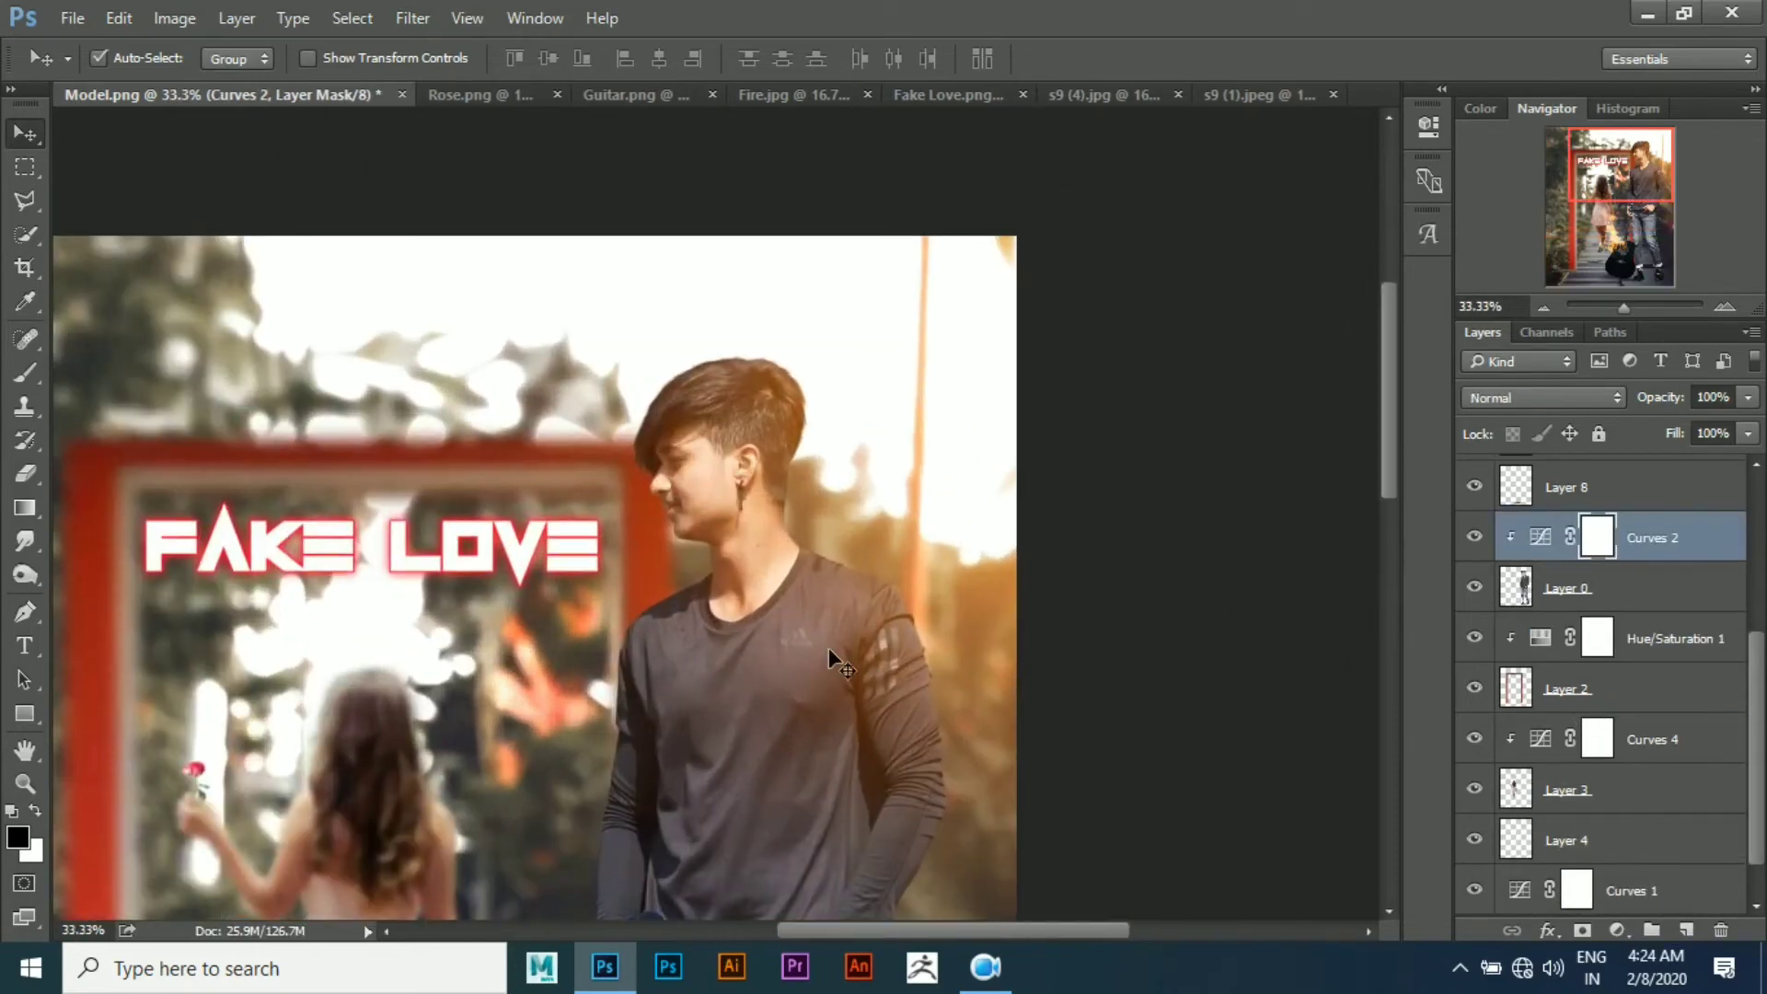
{"action": "scroll", "coordinate": [969, 593], "scroll_direction": "down", "scroll_amount": 2}
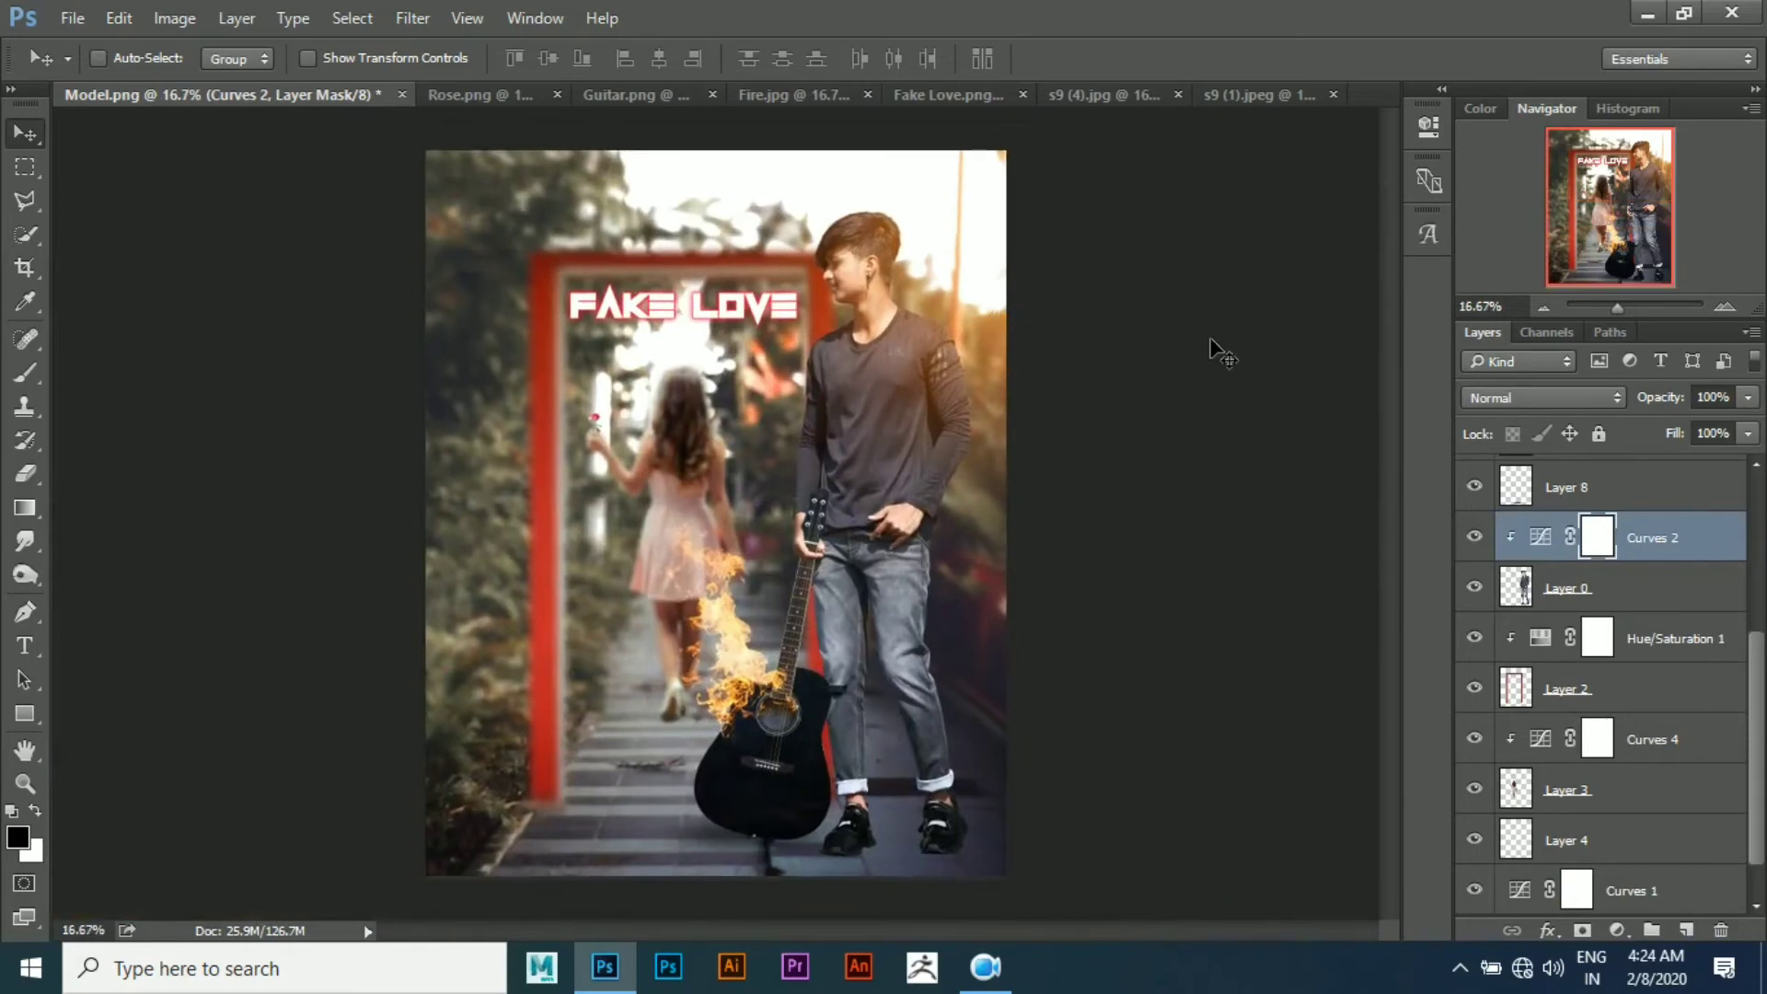
{"action": "scroll", "coordinate": [1049, 589], "scroll_direction": "down", "scroll_amount": 1}
{"action": "scroll", "coordinate": [1044, 592], "scroll_direction": "up", "scroll_amount": 1}
{"action": "scroll", "coordinate": [1605, 793], "scroll_direction": "up", "scroll_amount": 2}
{"action": "scroll", "coordinate": [1565, 699], "scroll_direction": "up", "scroll_amount": 1}
Add a new Layer 12 and move it beneath the man's Layer 0
{"action": "left_click", "coordinate": [1564, 740]}
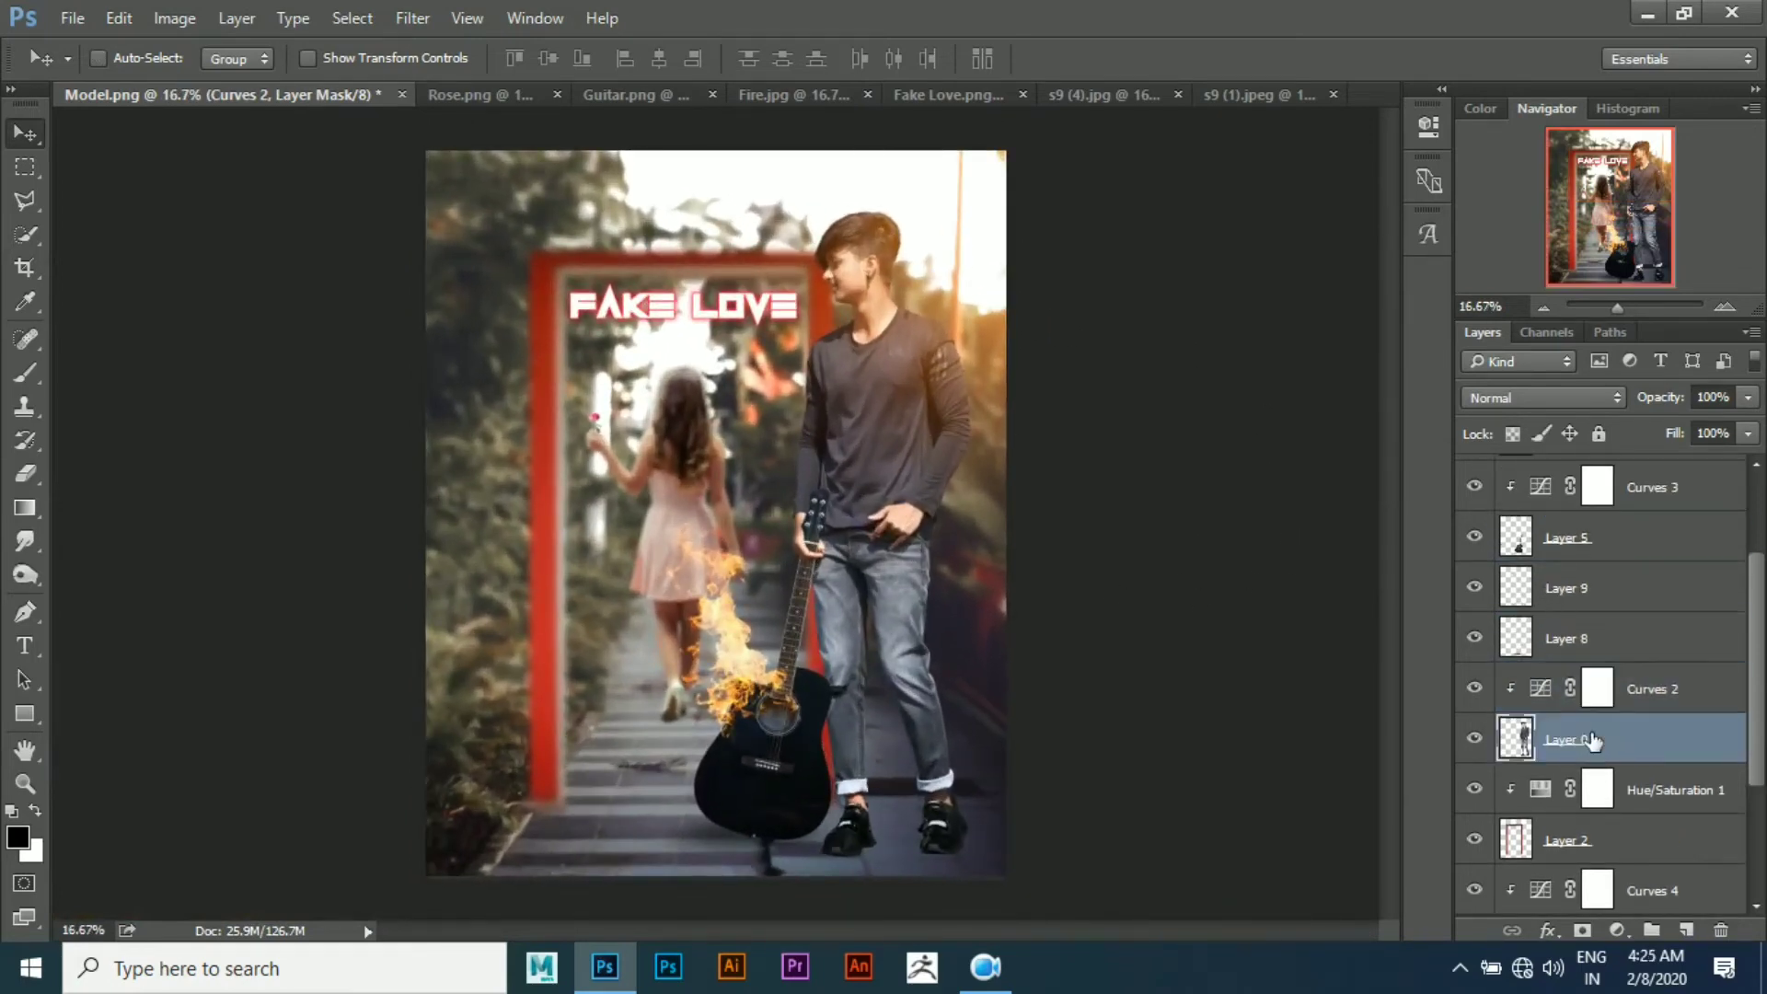
{"action": "left_click", "coordinate": [1684, 927]}
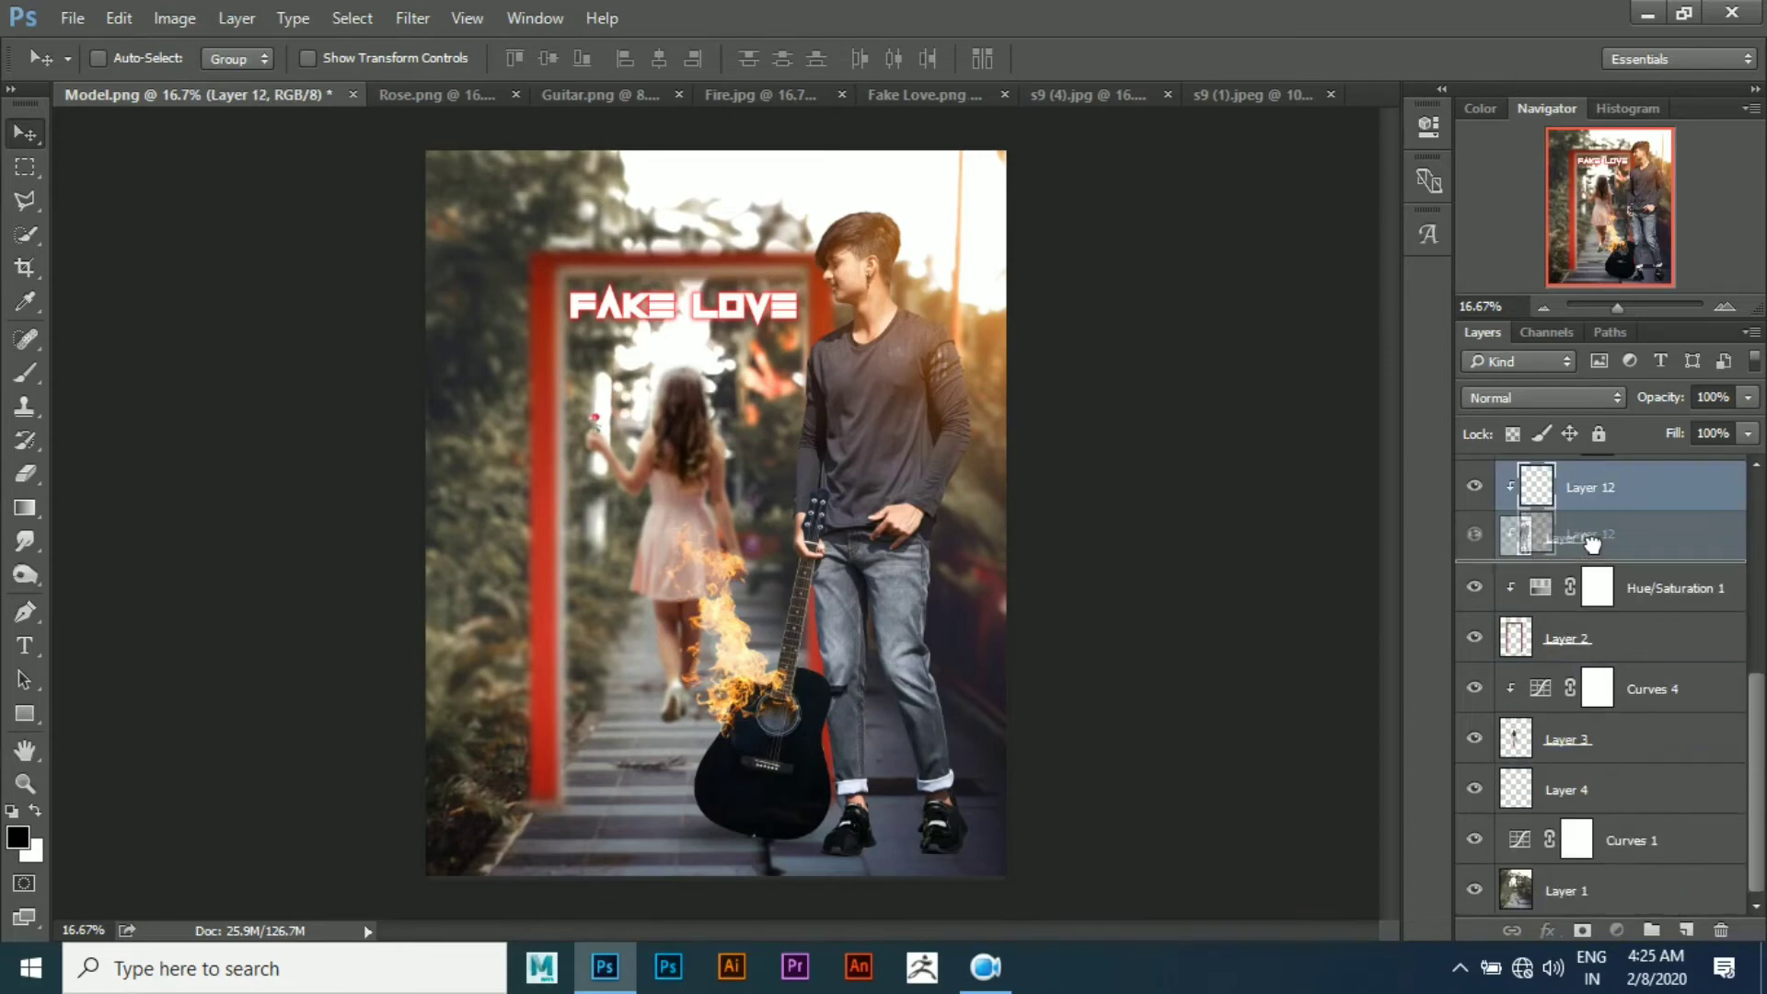
{"action": "left_click_drag", "start_coordinate": [1588, 501], "coordinate": [1619, 563]}
{"action": "scroll", "coordinate": [1141, 630], "scroll_direction": "up", "scroll_amount": 1}
{"action": "mouse_move", "coordinate": [916, 702]}
{"action": "left_mouse_down"}
{"action": "mouse_move", "coordinate": [764, 354]}
{"action": "mouse_move", "coordinate": [773, 207]}
{"action": "left_mouse_up"}
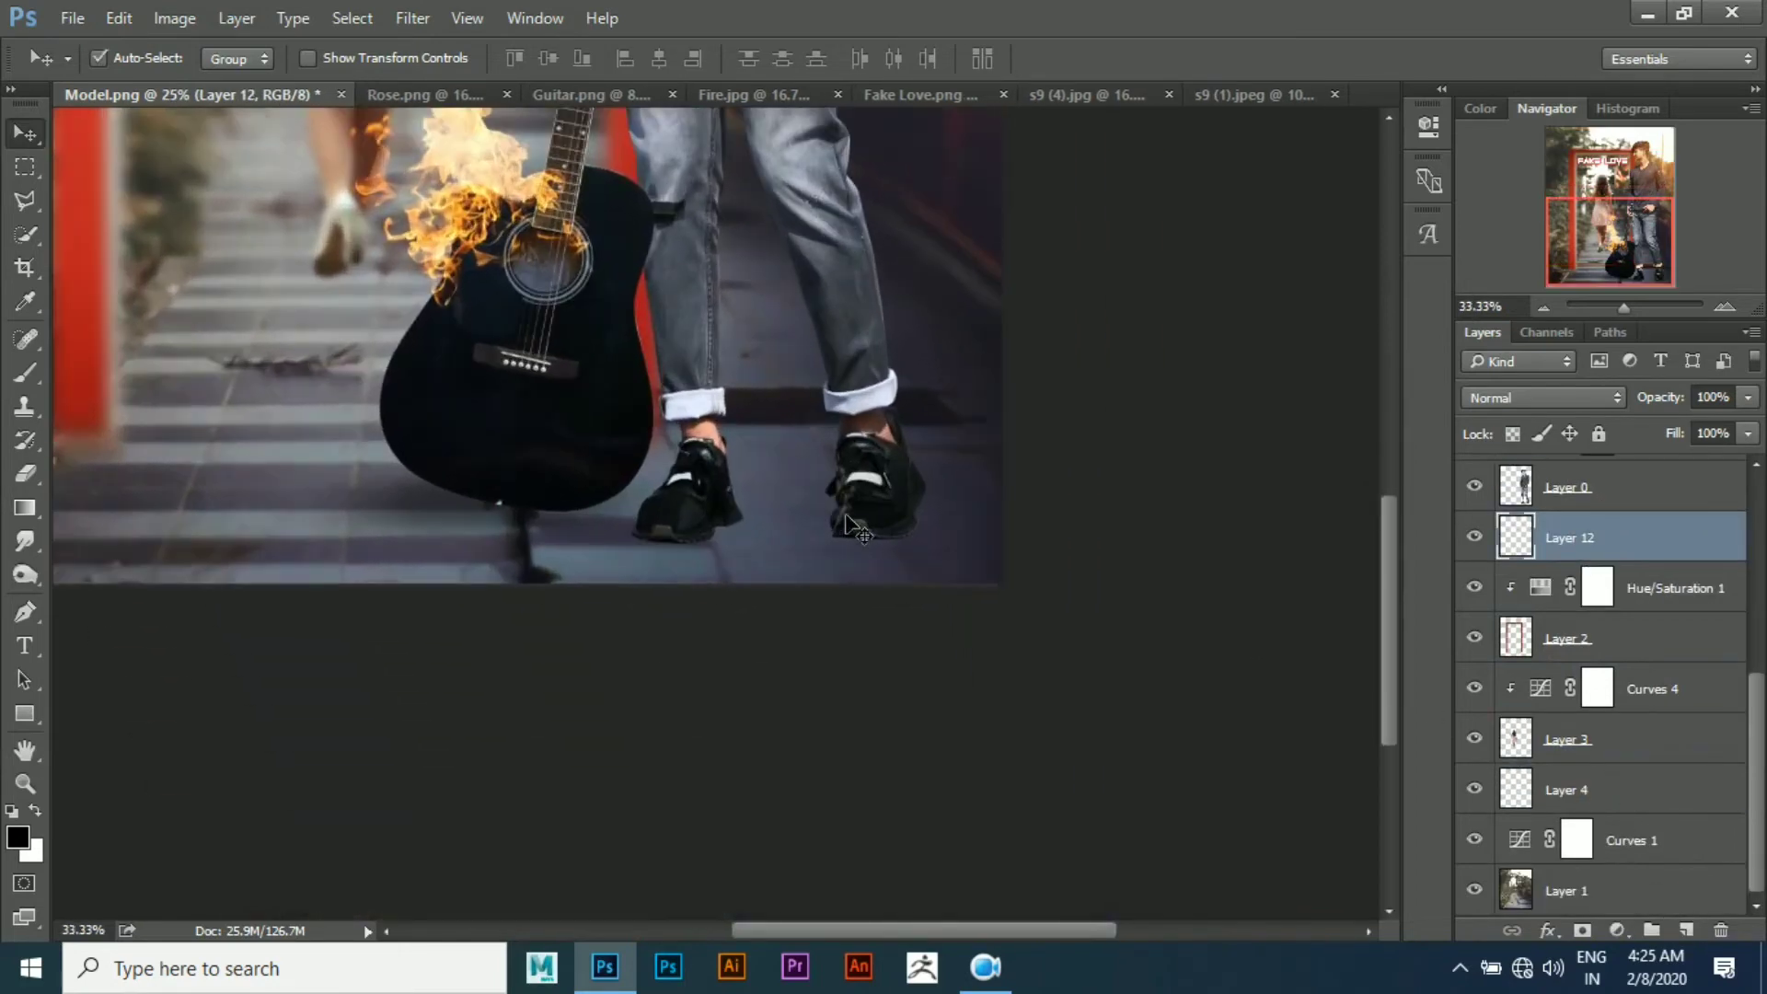
{"action": "scroll", "coordinate": [966, 580], "scroll_direction": "up", "scroll_amount": 2}
{"action": "scroll", "coordinate": [920, 589], "scroll_direction": "up", "scroll_amount": 2}
{"action": "left_click_drag", "start_coordinate": [1070, 600], "coordinate": [542, 534]}
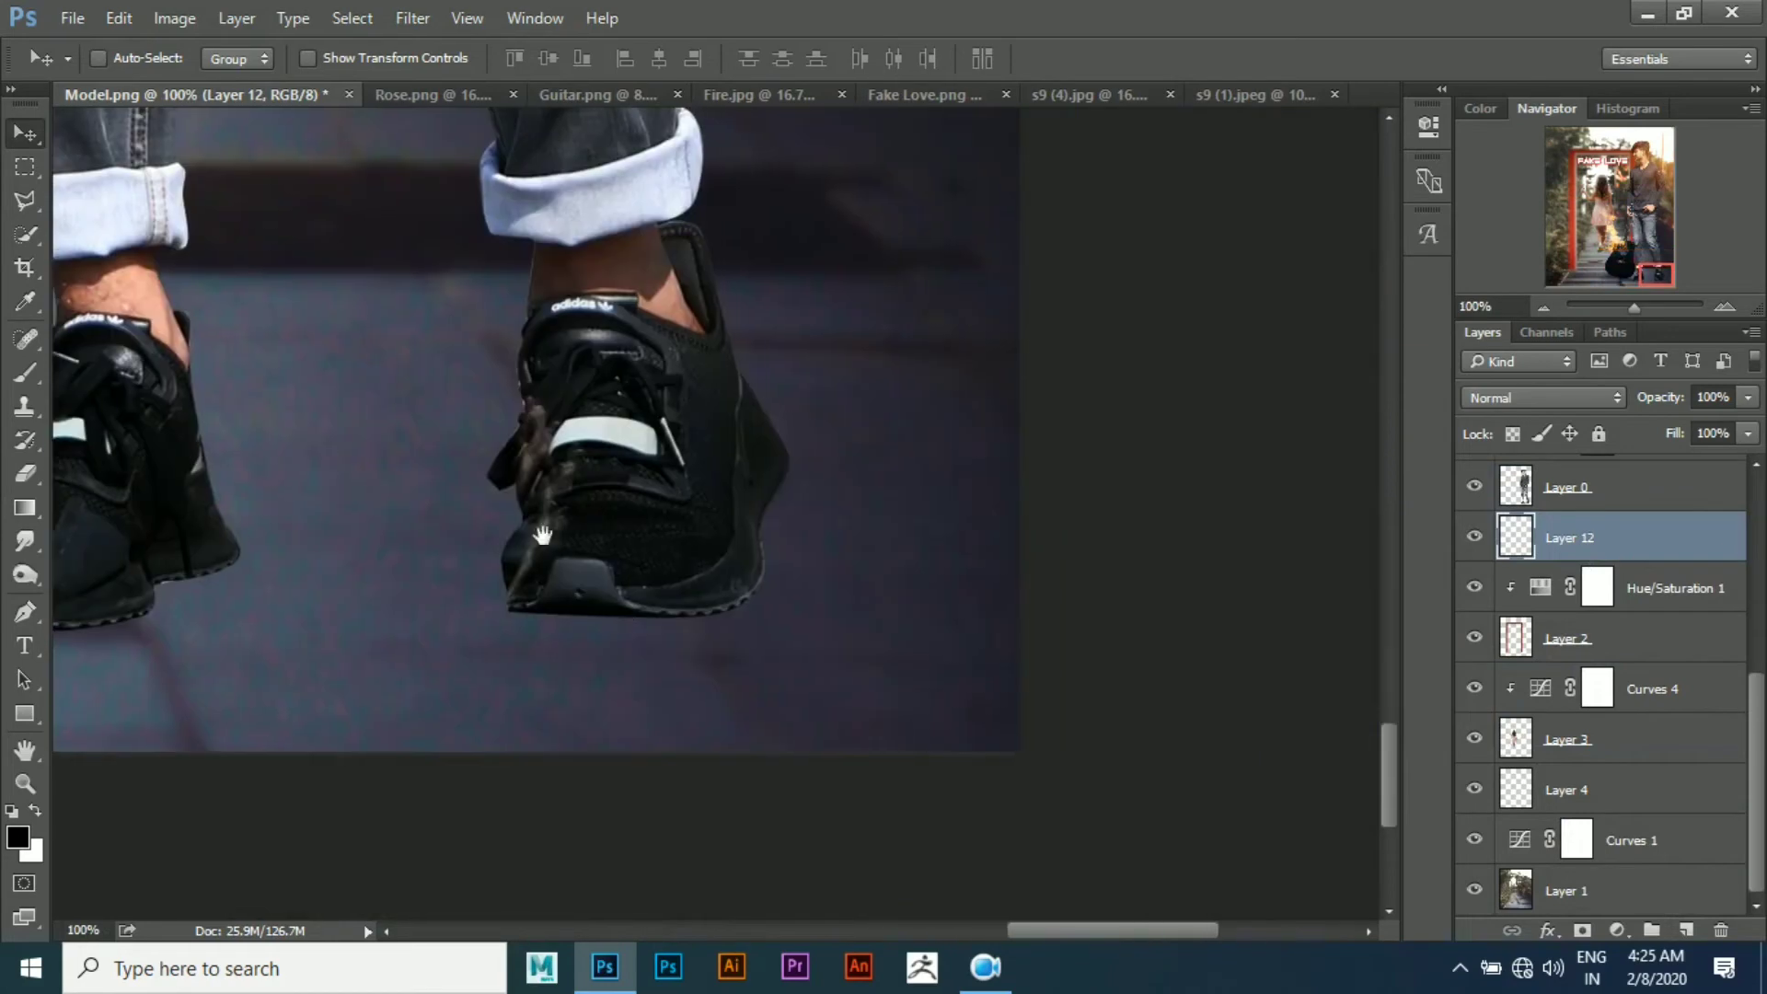
Paint black shadows under the man's shoes with a small brush
{"action": "right_click", "coordinate": [25, 372]}
{"action": "left_click", "coordinate": [133, 361]}
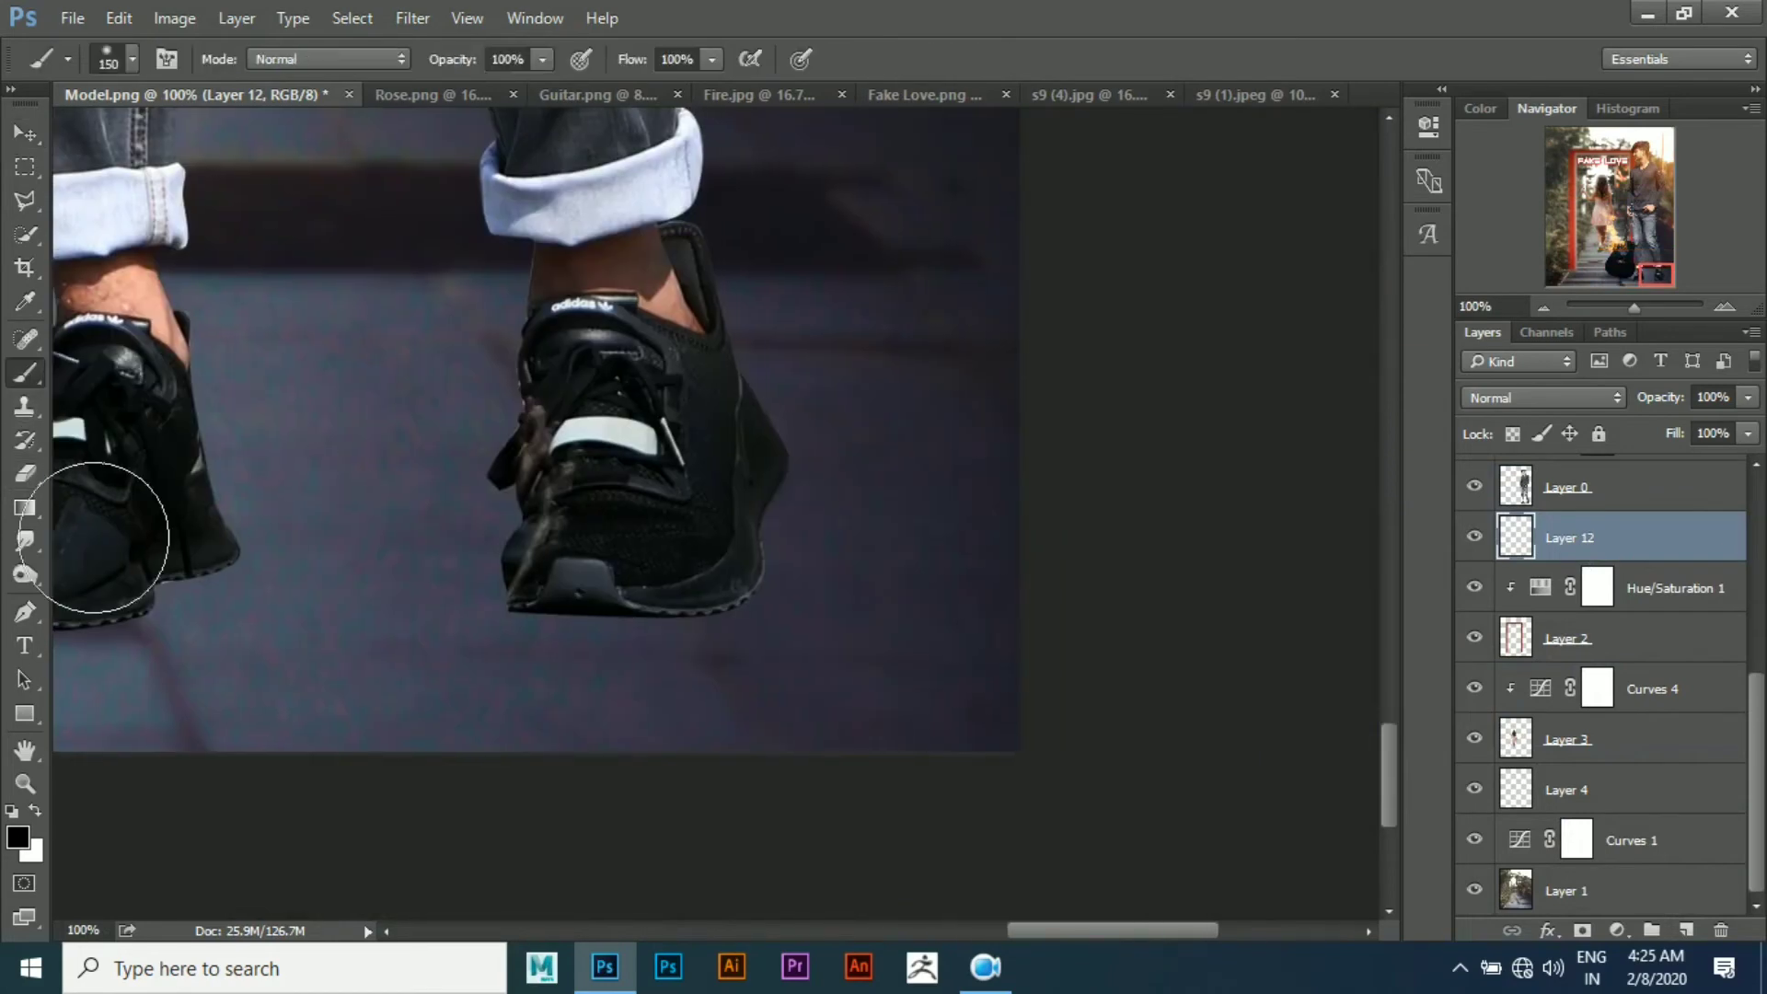
{"action": "left_click", "coordinate": [20, 838]}
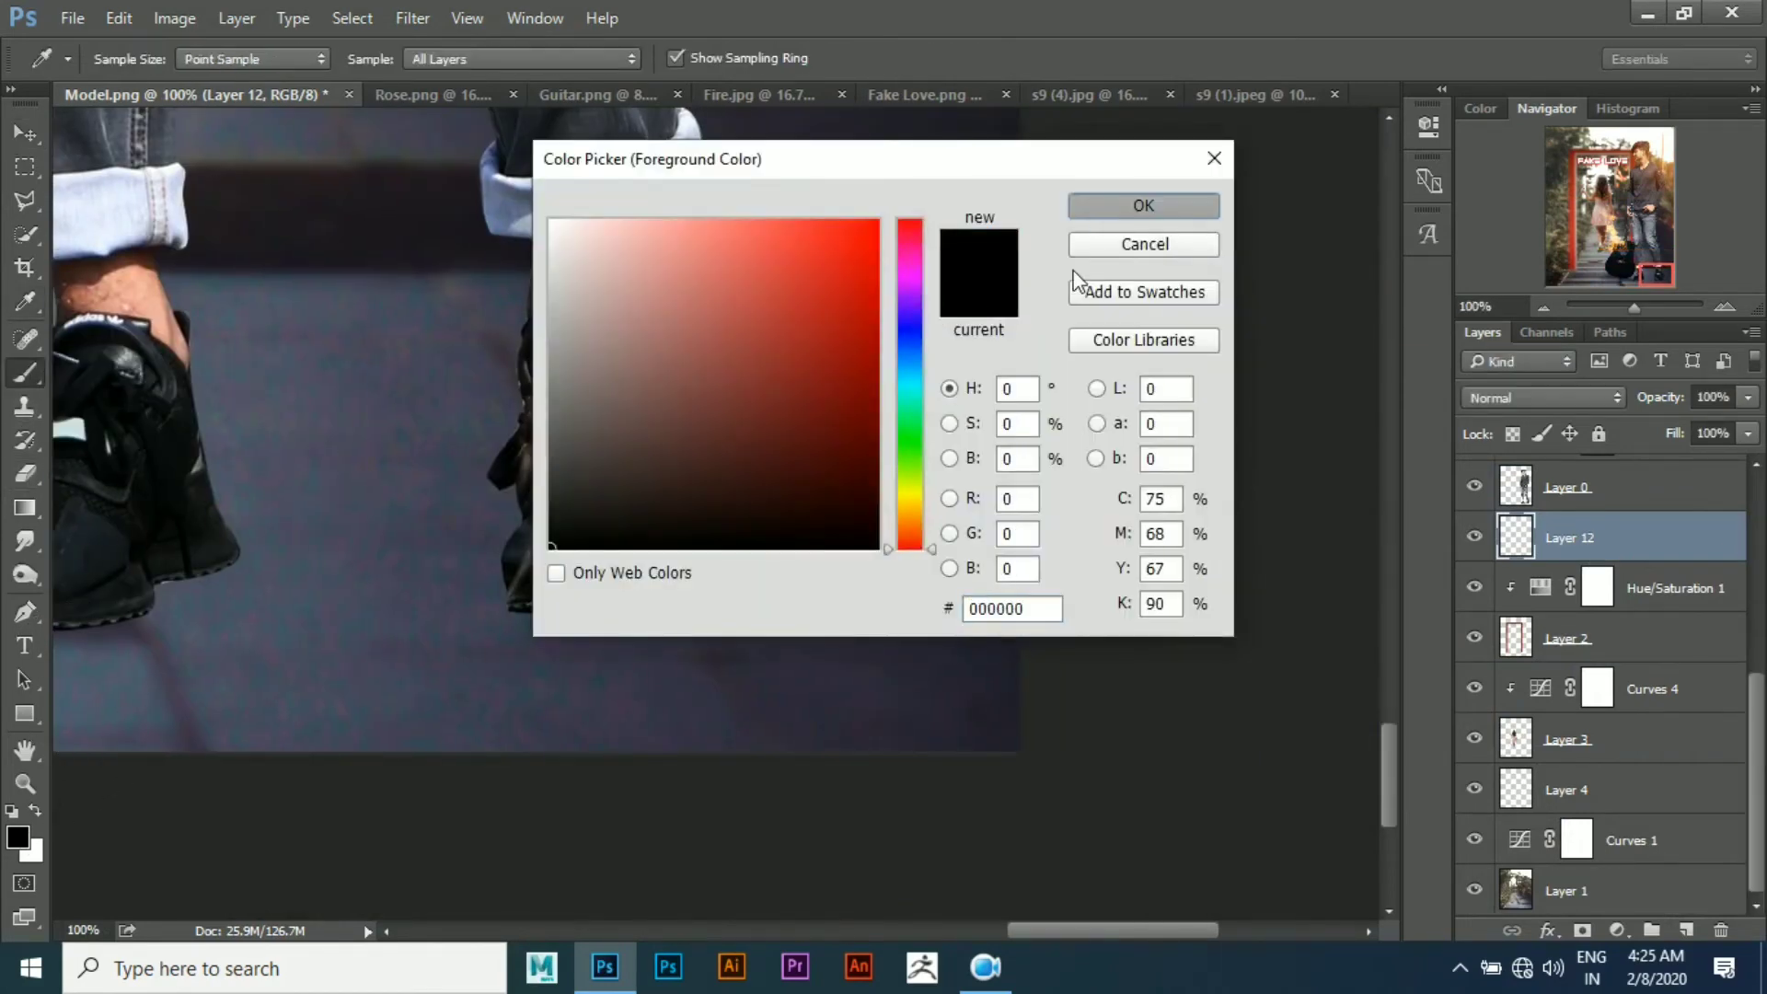
{"action": "left_click", "coordinate": [1143, 205]}
{"action": "left_click", "coordinate": [134, 58]}
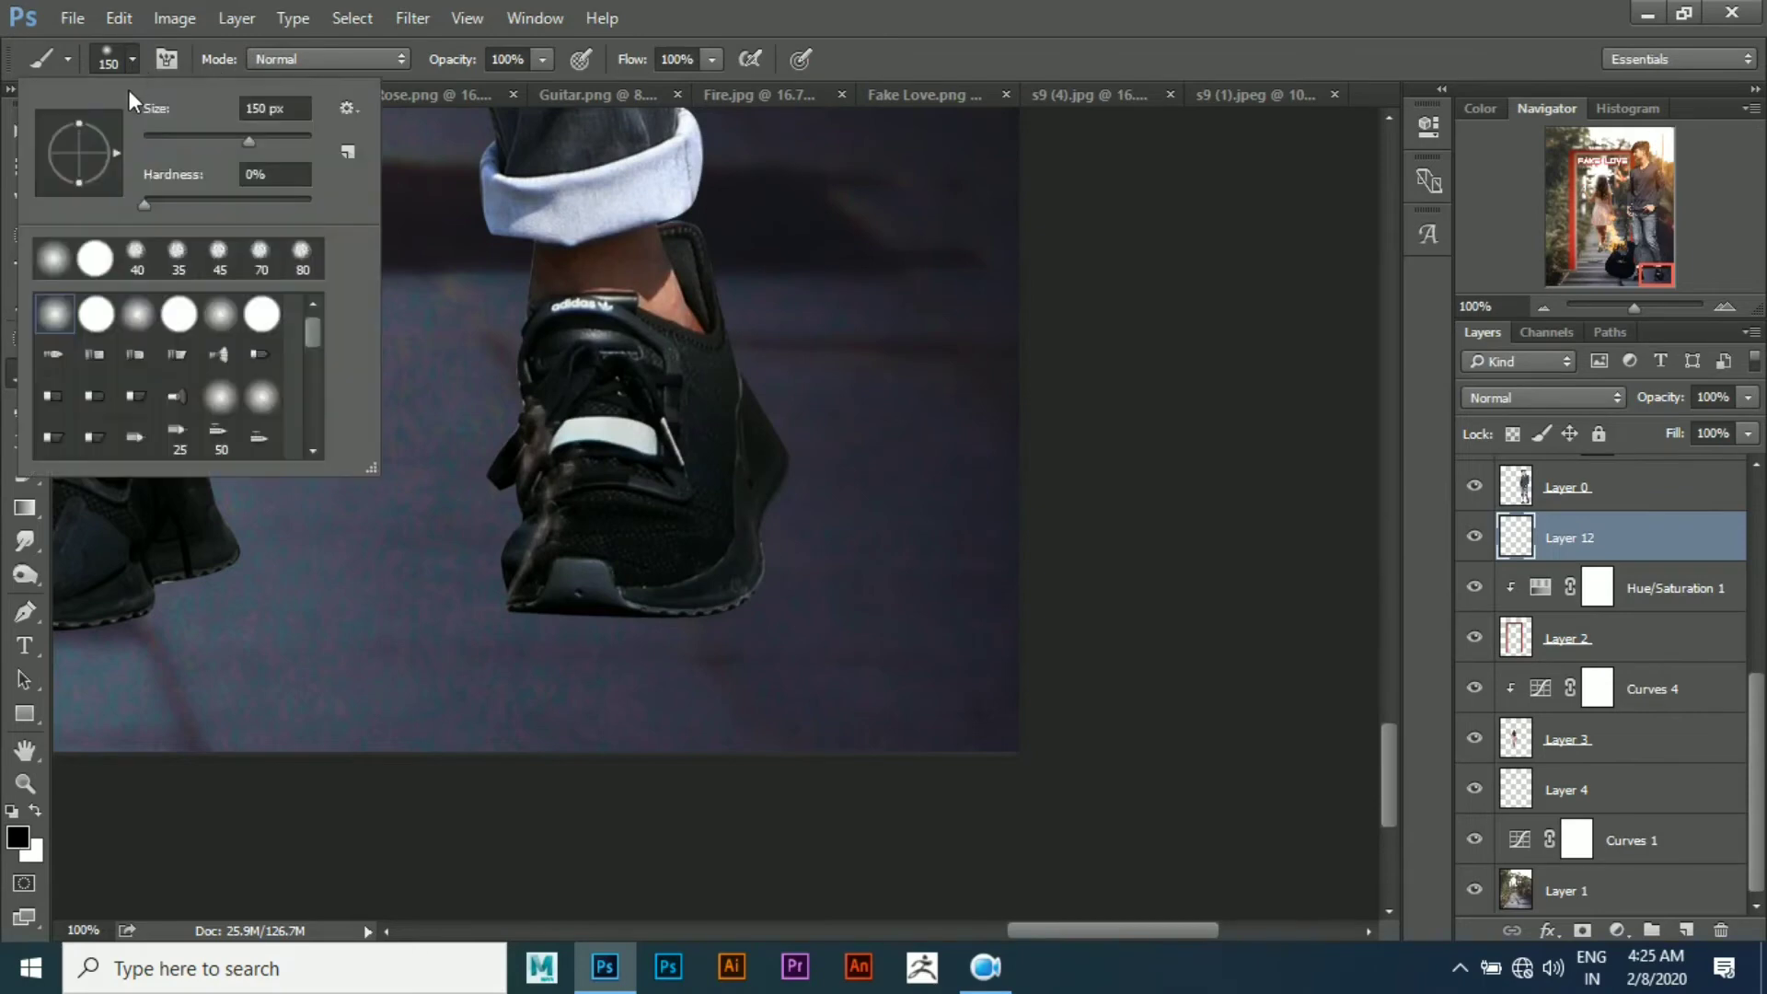
{"action": "left_click", "coordinate": [542, 617]}
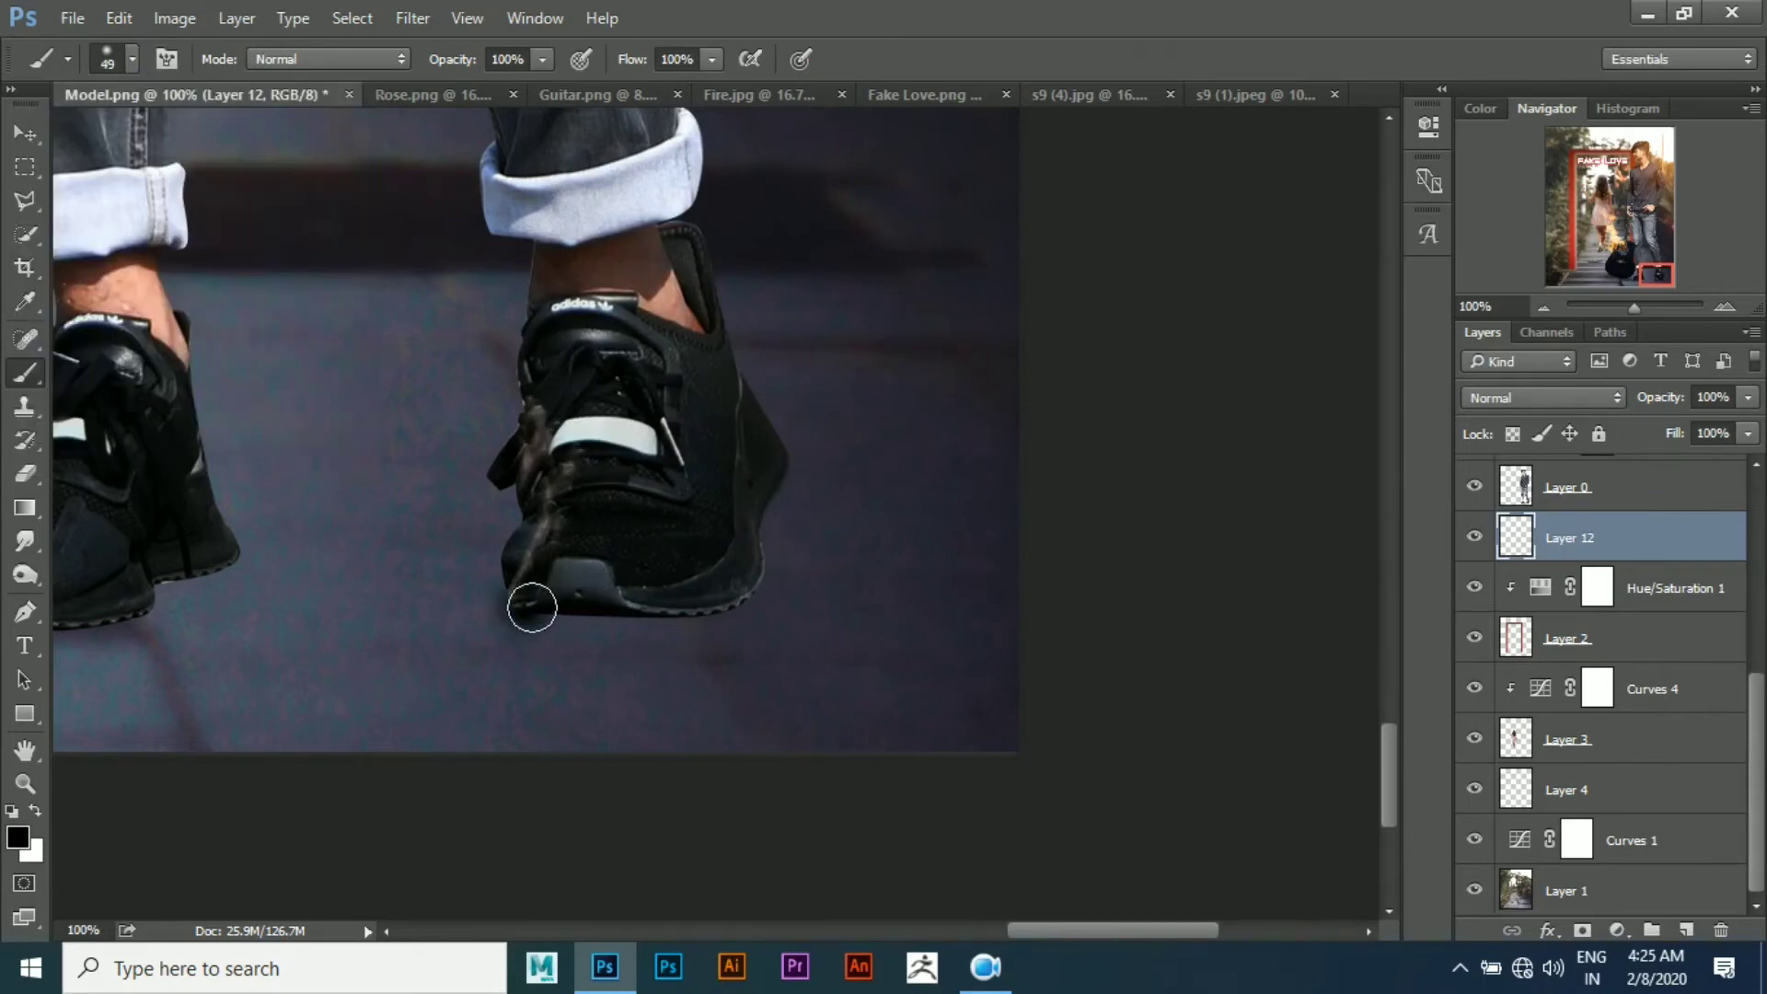
{"action": "mouse_move", "coordinate": [529, 604]}
{"action": "left_mouse_down"}
{"action": "mouse_move", "coordinate": [677, 607]}
{"action": "mouse_move", "coordinate": [769, 482]}
{"action": "mouse_move", "coordinate": [651, 564]}
{"action": "mouse_move", "coordinate": [502, 562]}
{"action": "left_mouse_up"}
{"action": "scroll", "coordinate": [770, 513], "scroll_direction": "left", "scroll_amount": 5}
{"action": "key", "text": "ctrl+minus"}
{"action": "key", "text": "ctrl+minus"}
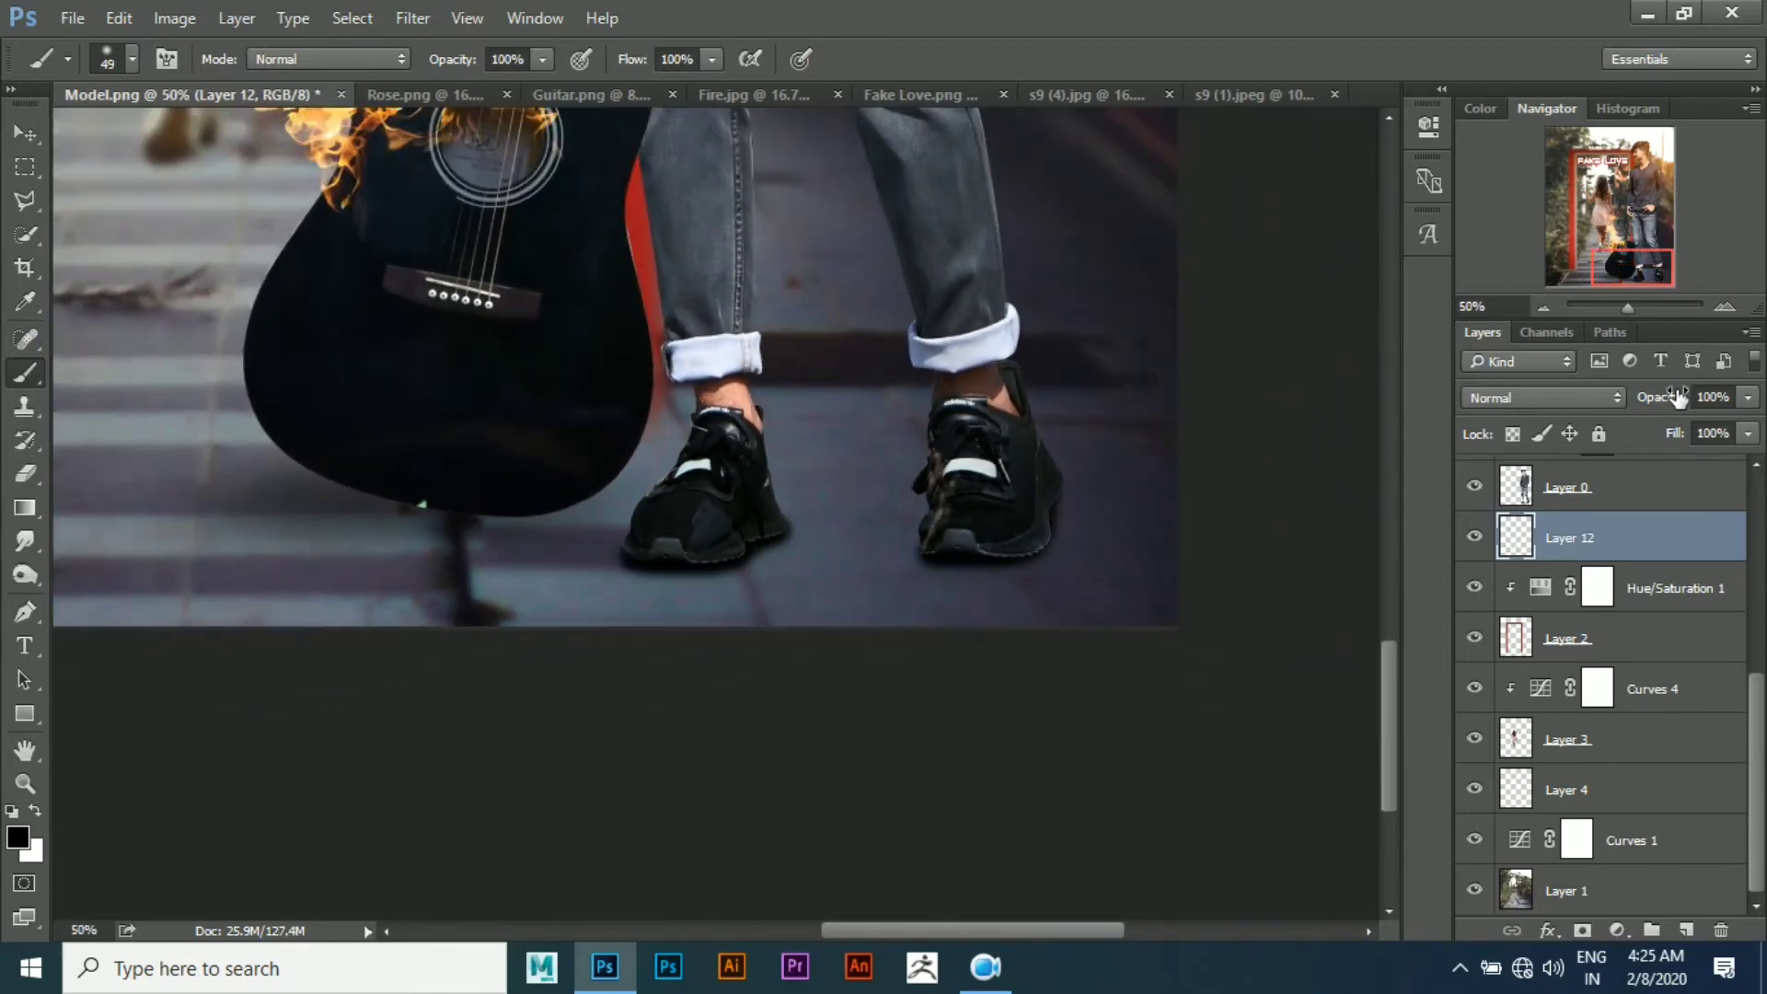
Set the shoe shadows to 69% opacity and apply a Motion Blur of distance 149
{"action": "left_click_drag", "start_coordinate": [1656, 398], "coordinate": [1606, 414]}
{"action": "key", "text": "Return"}
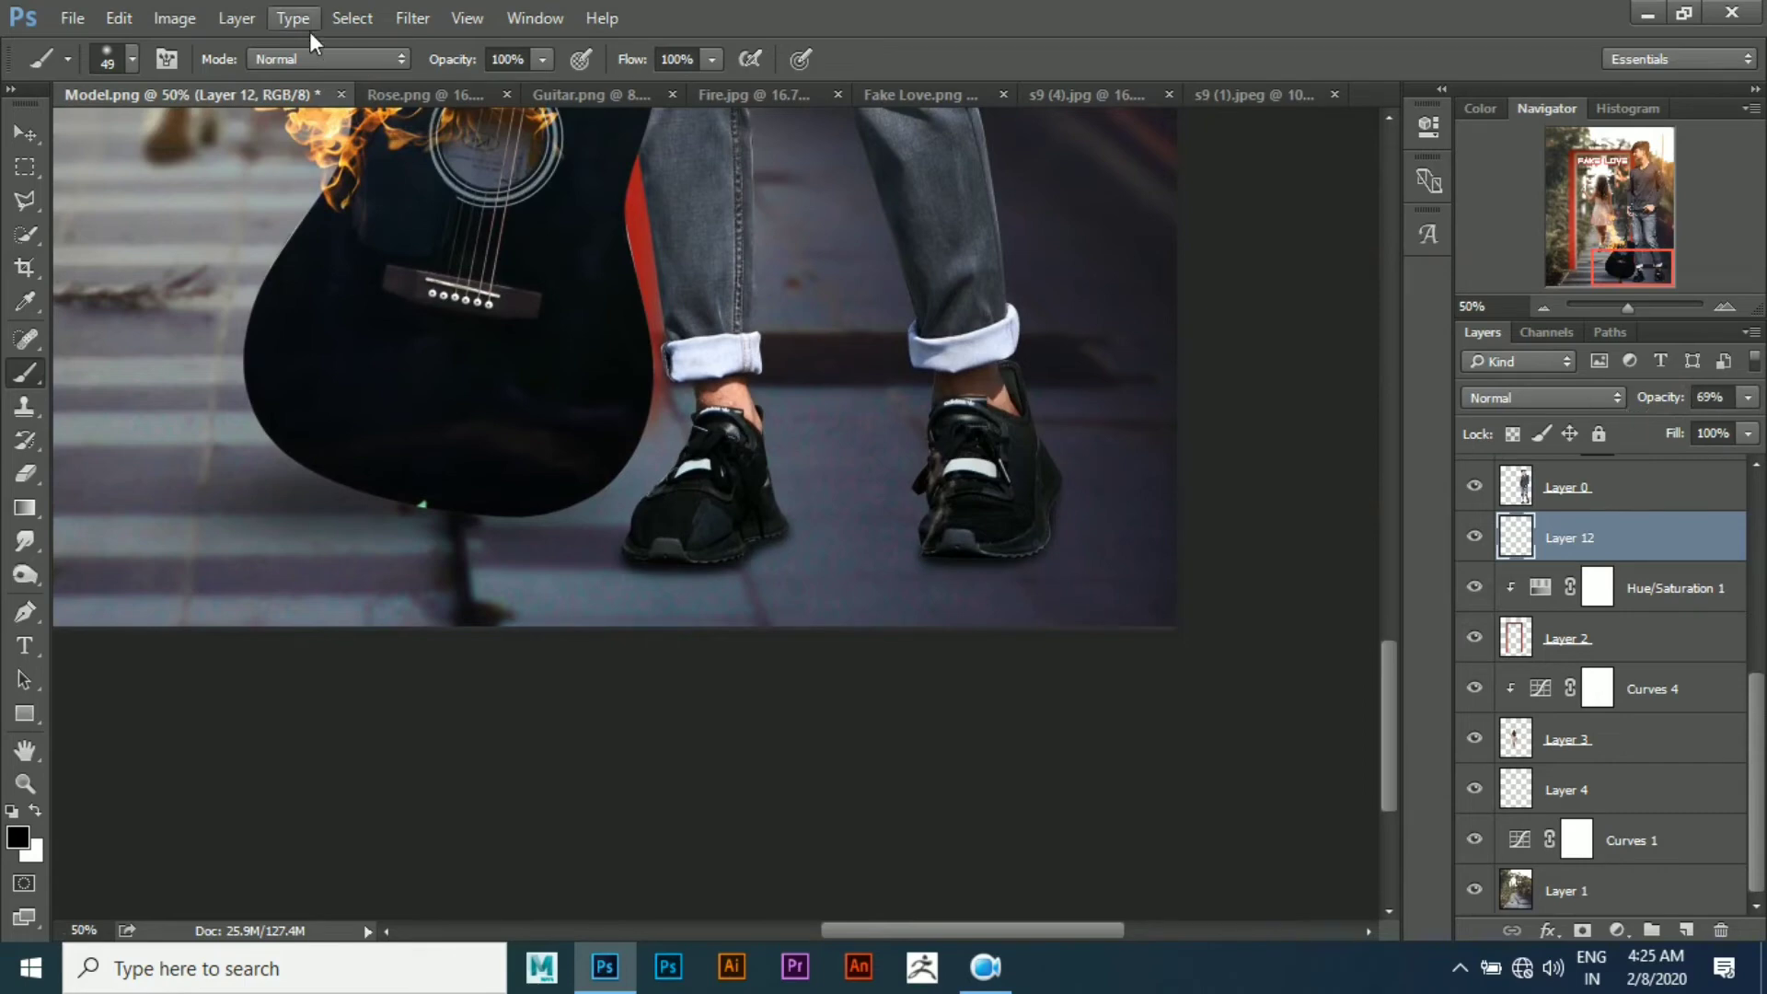
{"action": "left_click", "coordinate": [426, 23]}
{"action": "mouse_move", "coordinate": [425, 304]}
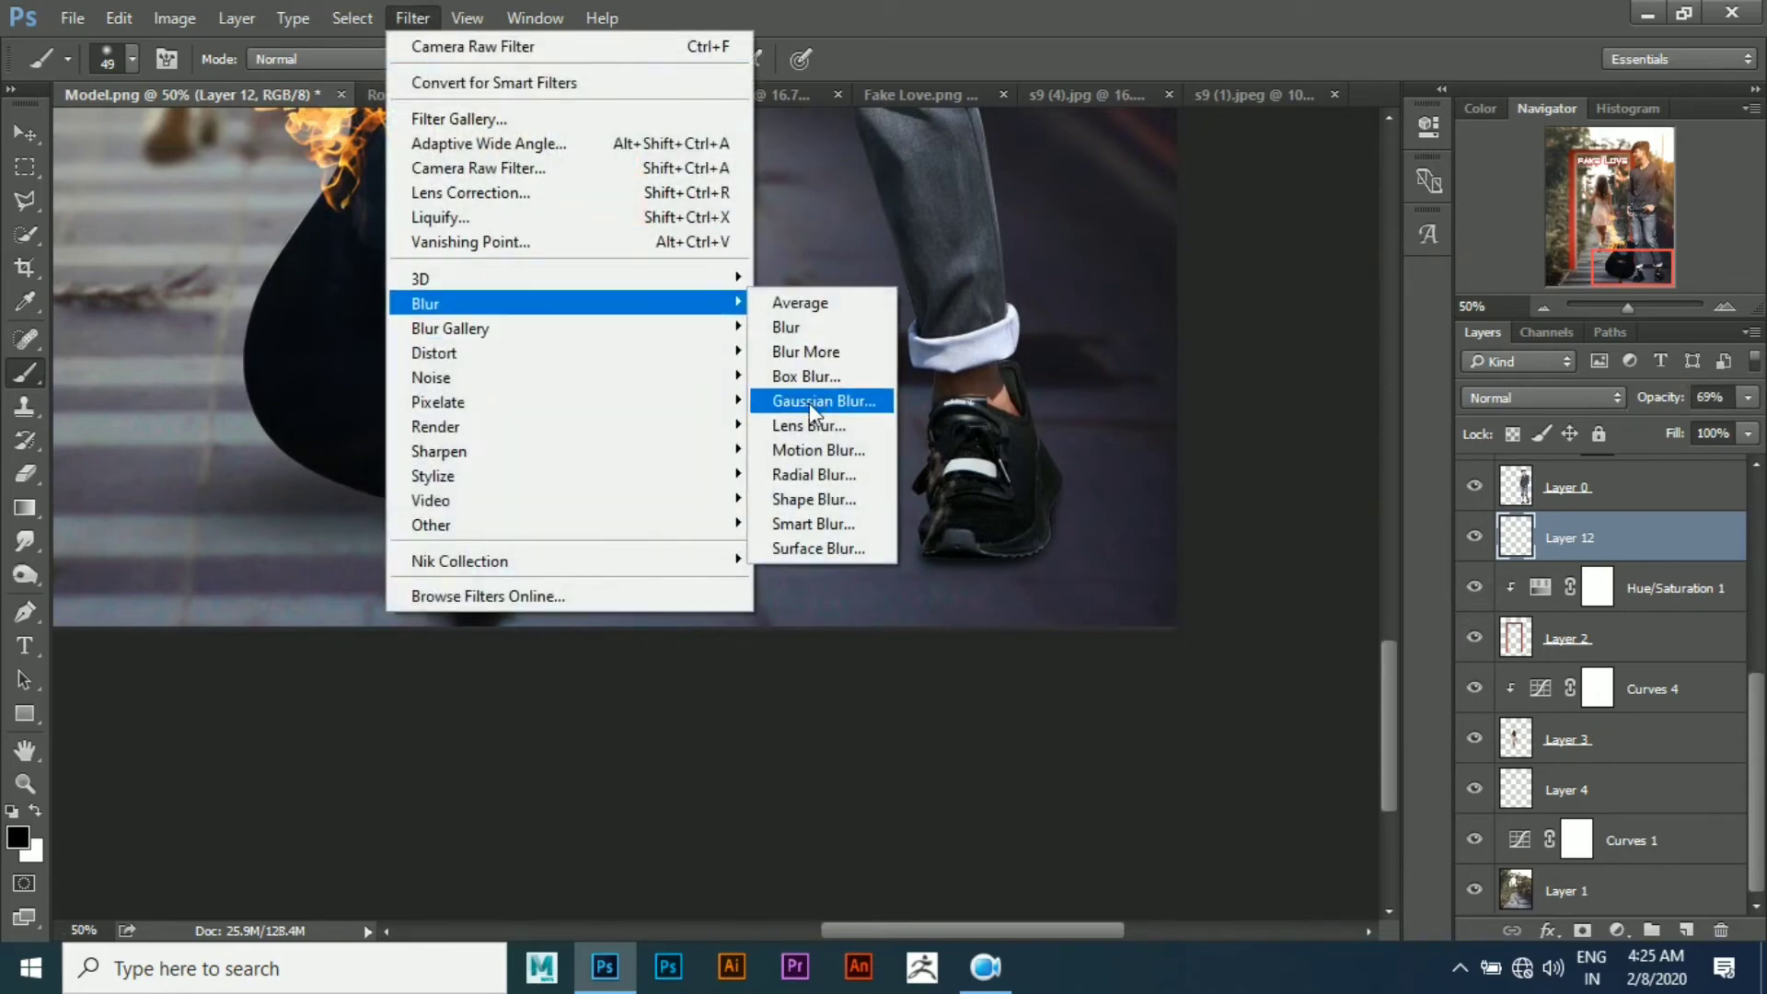
{"action": "left_click", "coordinate": [804, 449]}
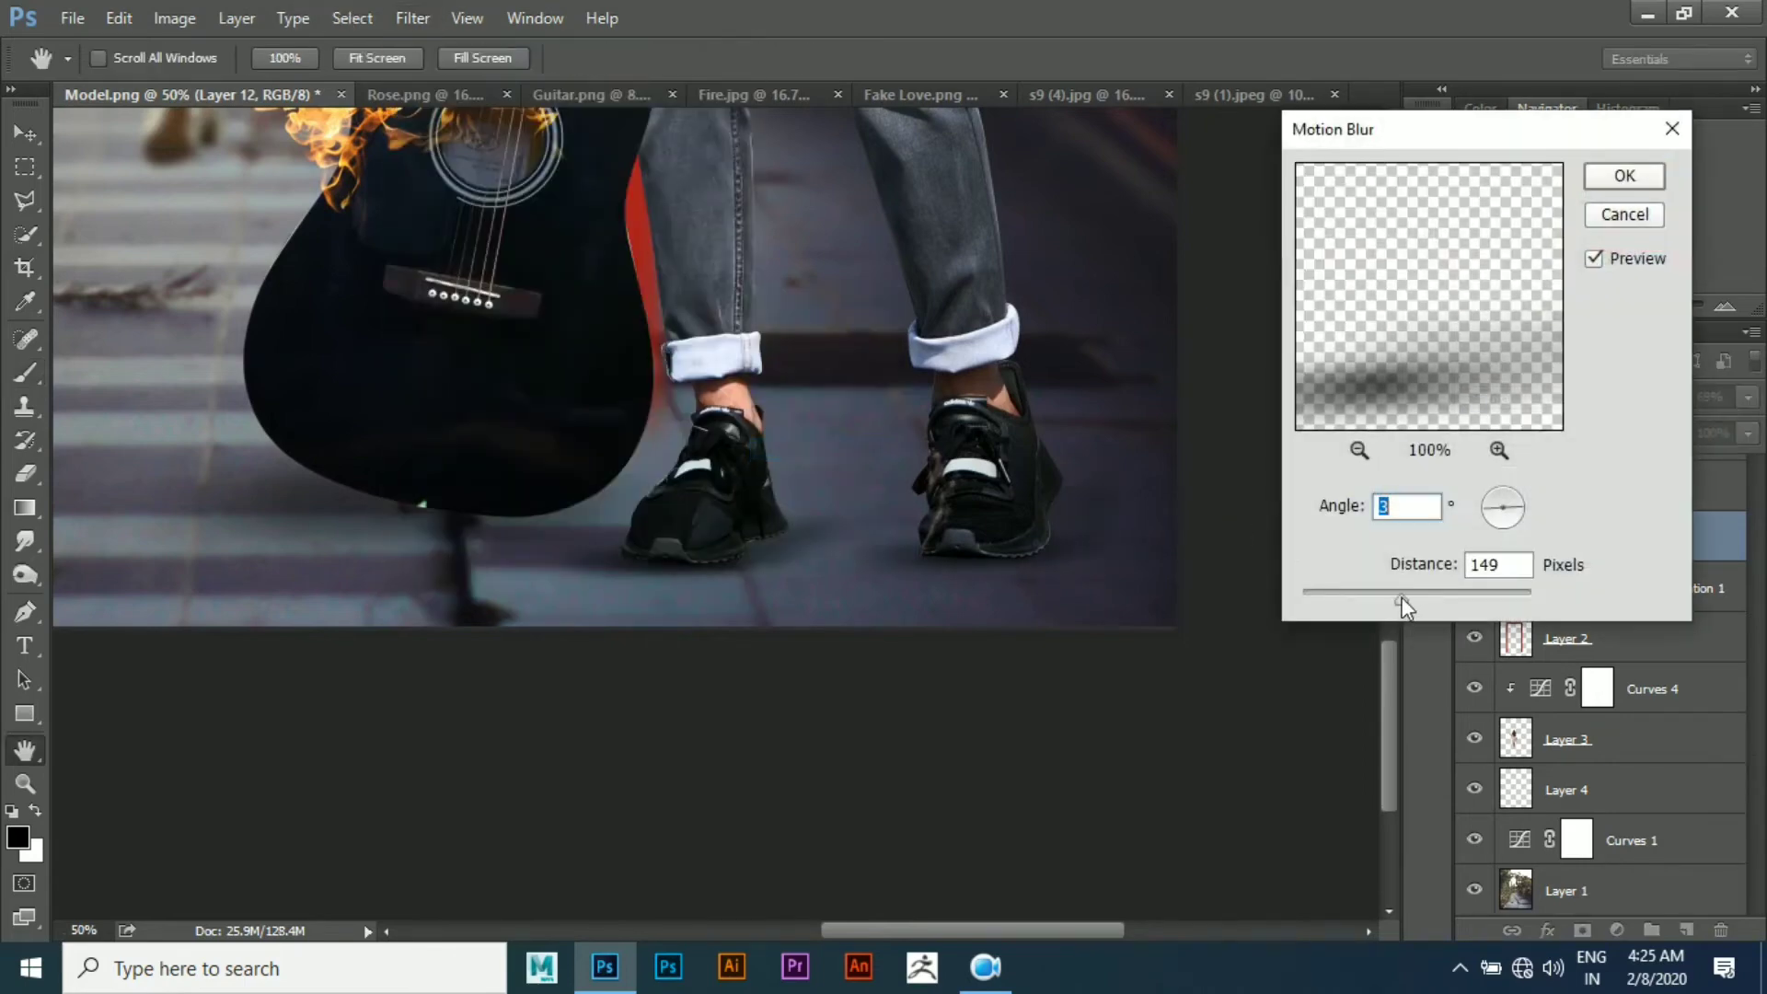
{"action": "key", "text": "Tab"}
{"action": "left_click", "coordinate": [1623, 175]}
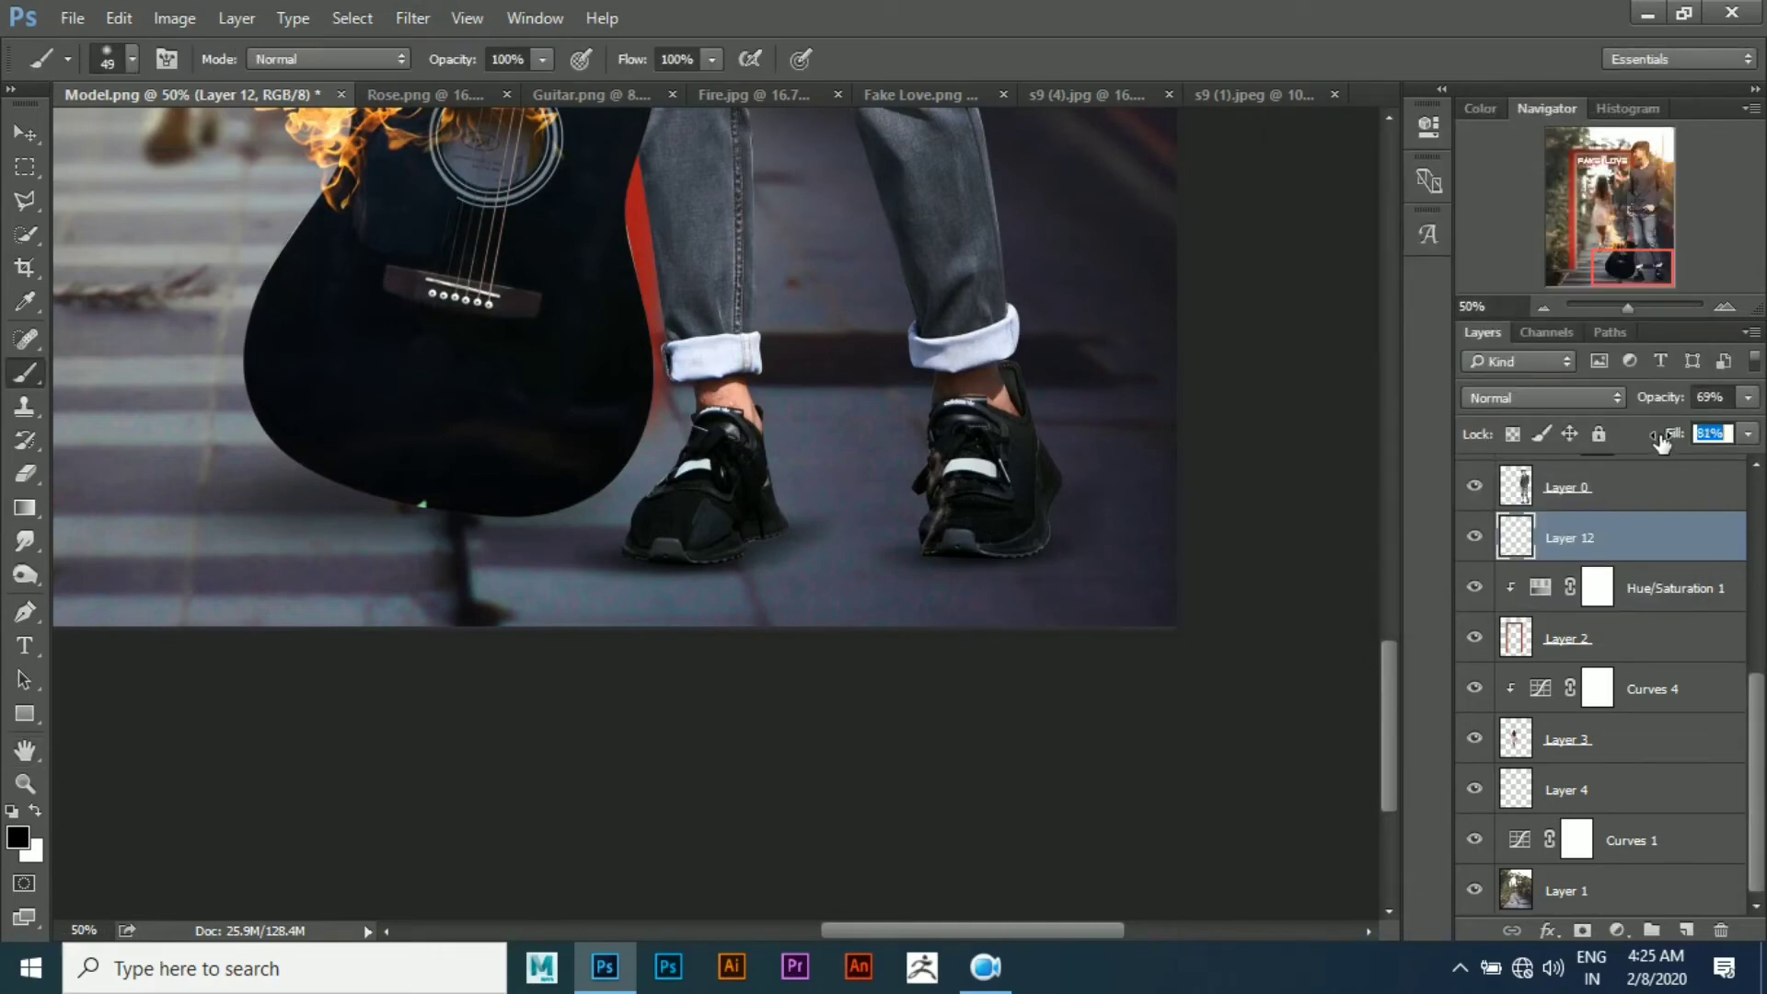
Switch to the Move tool and zoom back out to view the whole poster
{"action": "key", "text": "ctrl+minus"}
{"action": "key", "text": "ctrl+minus"}
{"action": "key", "text": "ctrl+minus"}
{"action": "key", "text": "ctrl+minus"}
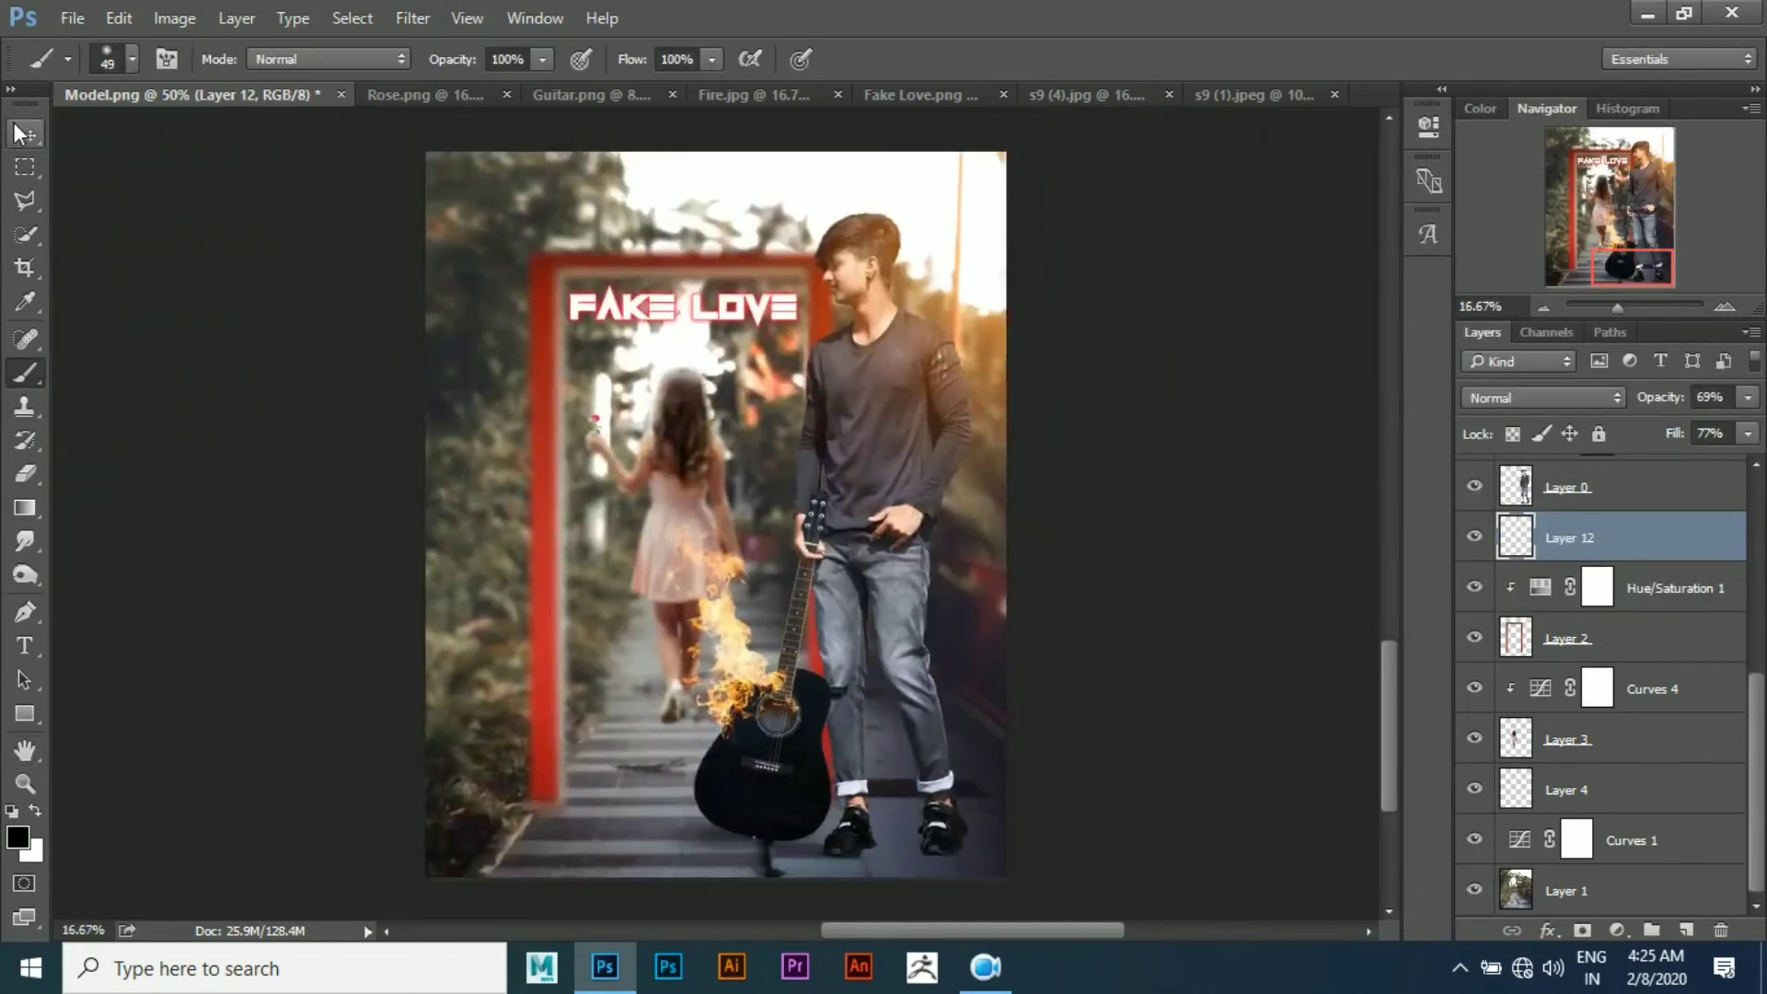
{"action": "key", "text": "v"}
{"action": "key", "text": "ctrl+plus"}
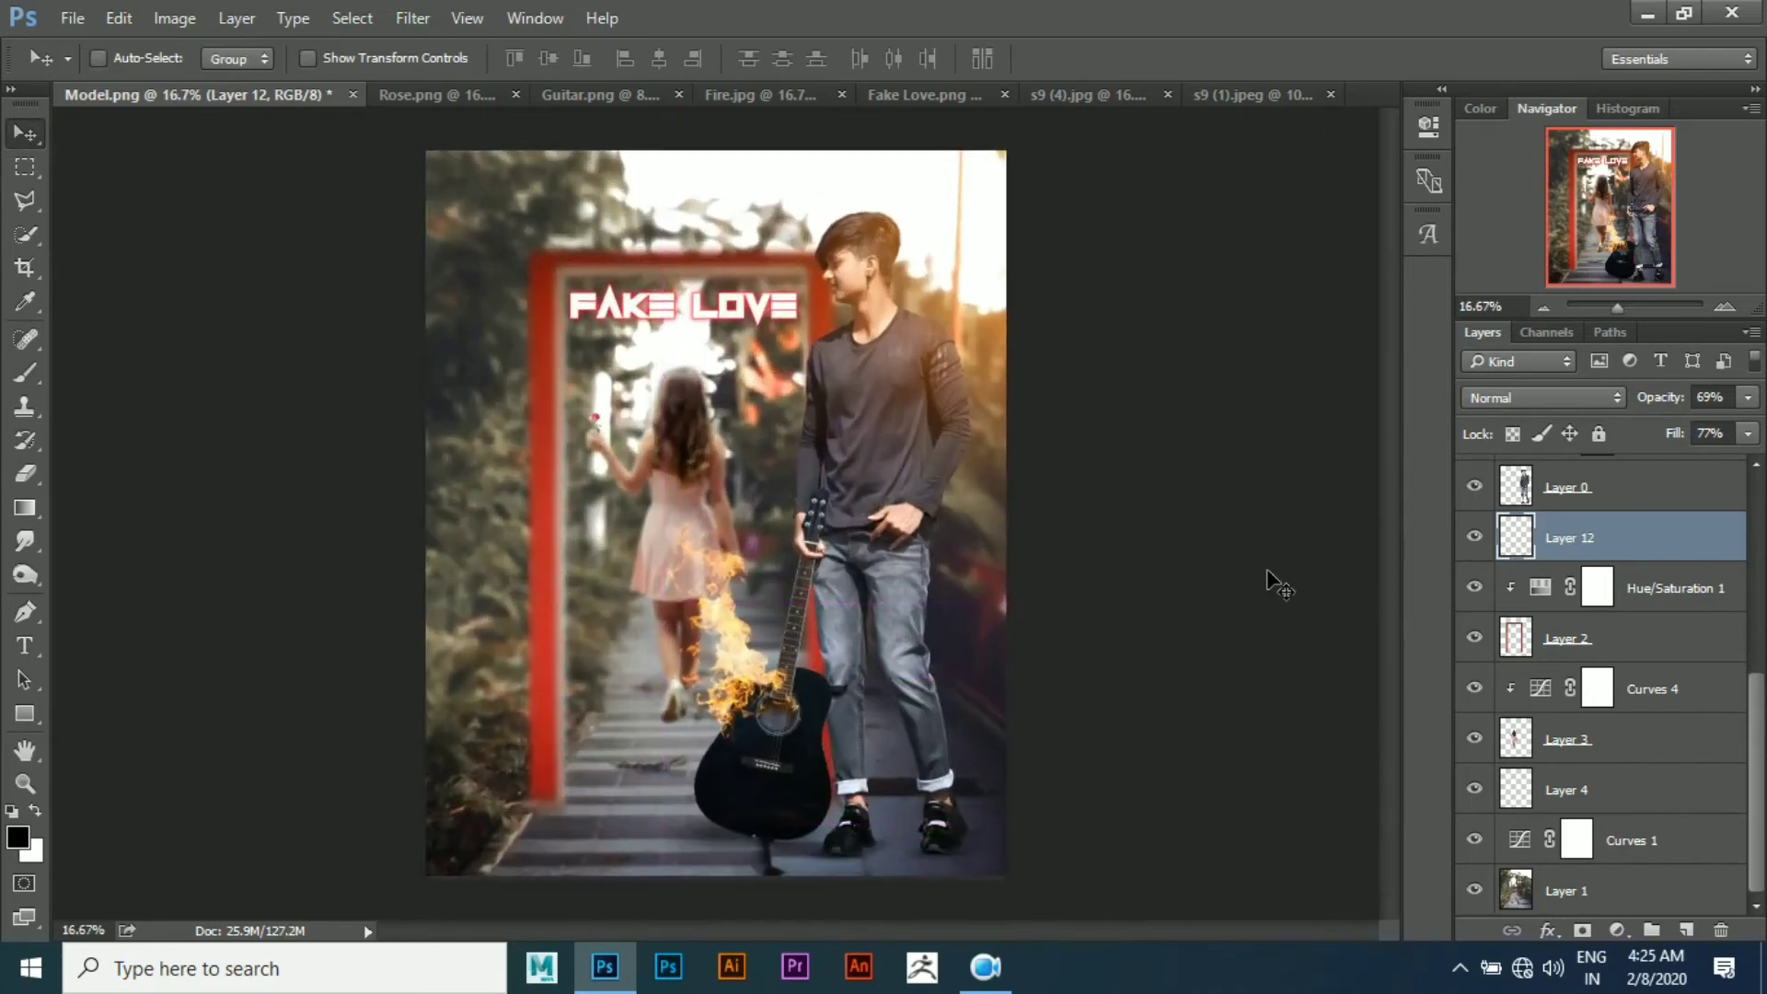
{"action": "scroll", "coordinate": [1591, 764], "scroll_direction": "up", "scroll_amount": 2}
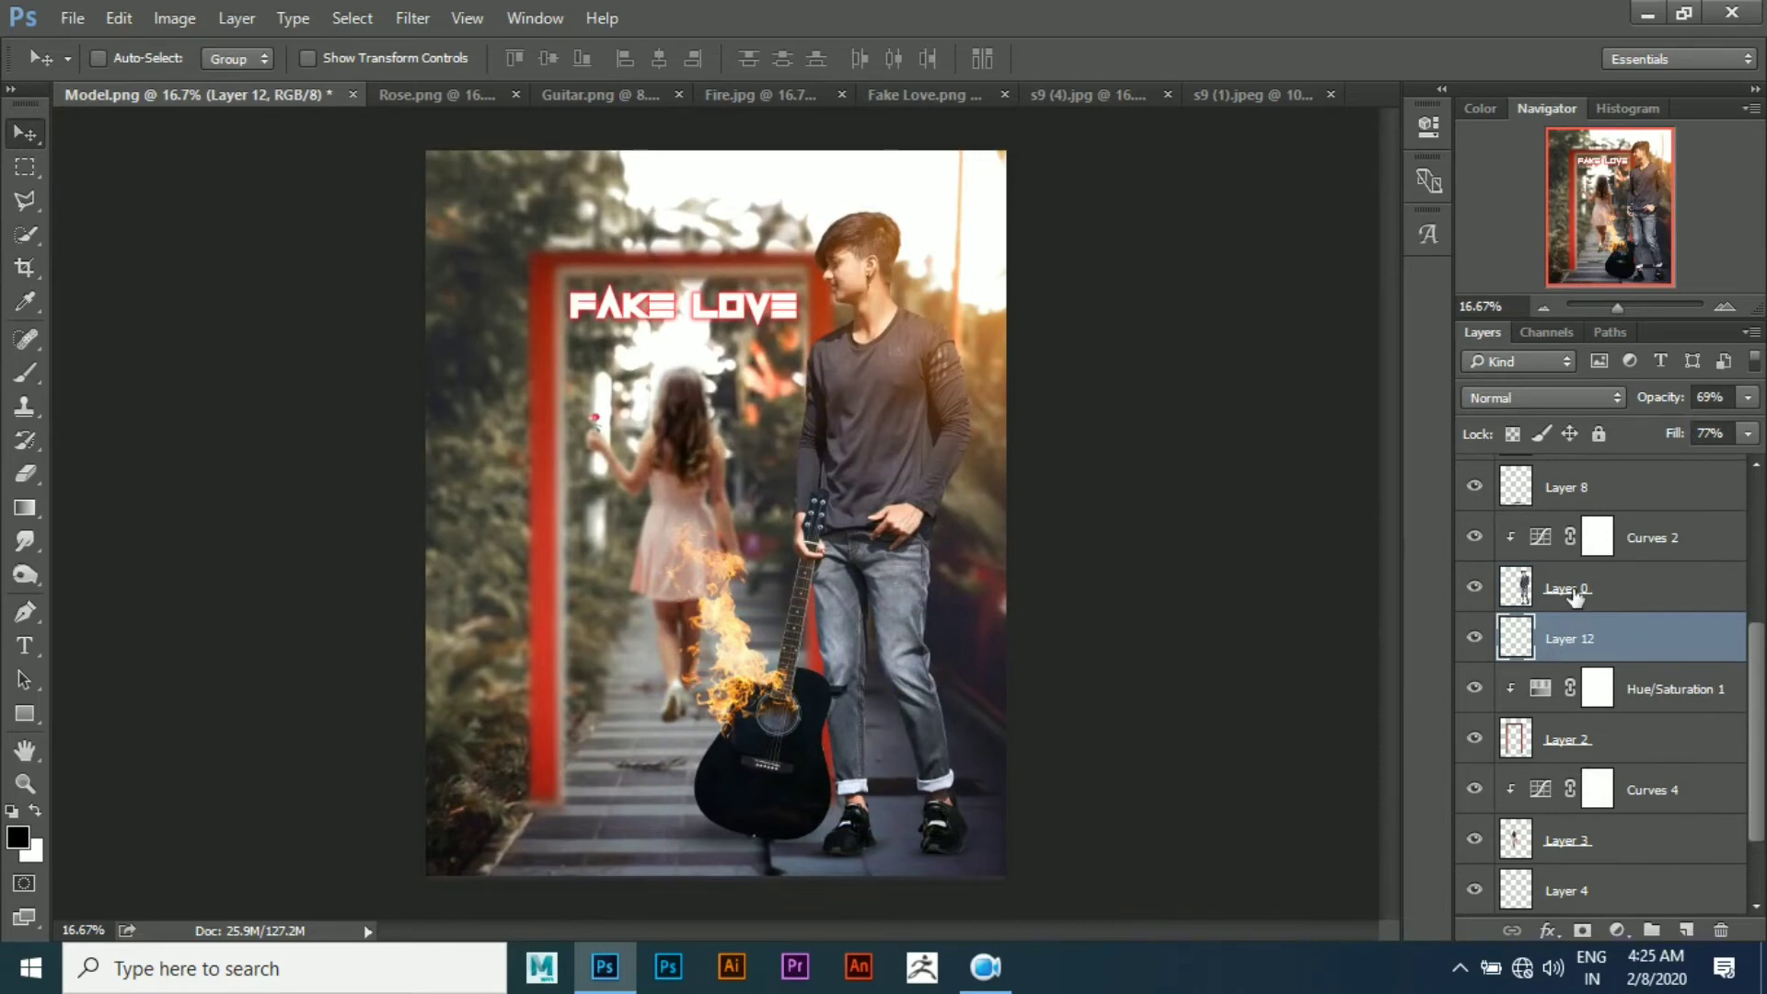
{"action": "scroll", "coordinate": [1575, 597], "scroll_direction": "up", "scroll_amount": 4}
{"action": "scroll", "coordinate": [1624, 494], "scroll_direction": "up", "scroll_amount": 2}
Dim the orange light overlay Layer 11 to 74% opacity and select Layer 0
{"action": "left_click", "coordinate": [1624, 487]}
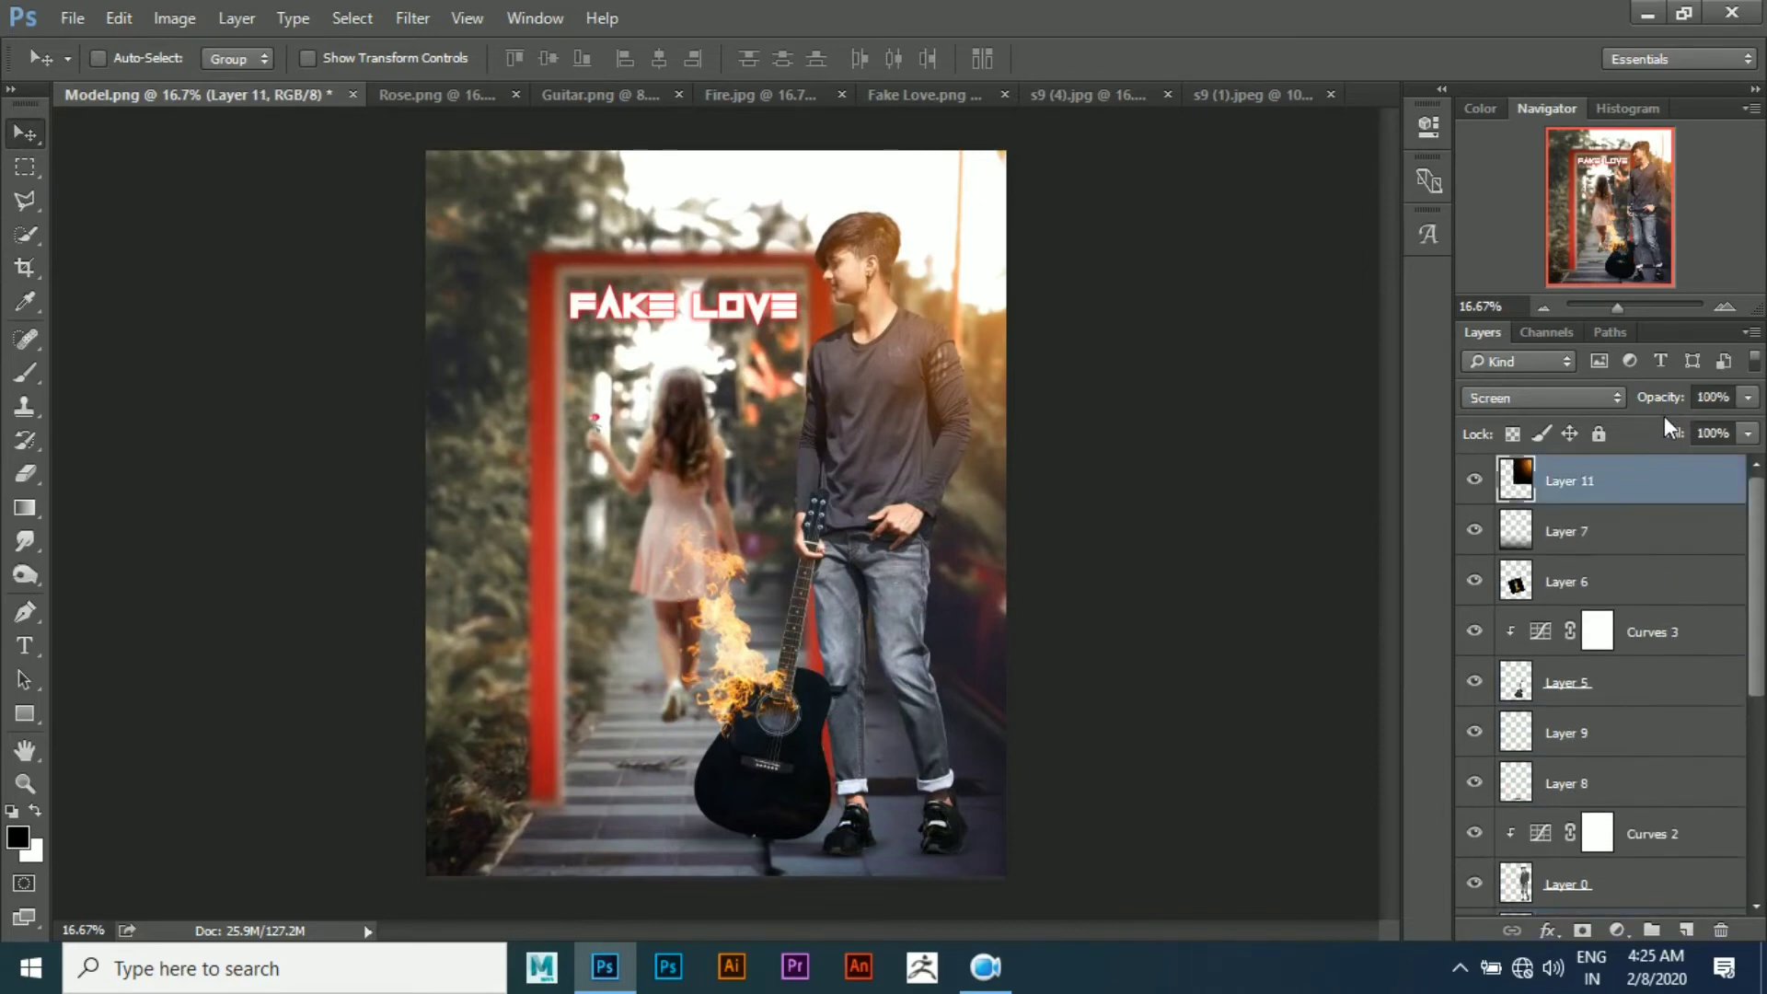
{"action": "left_click_drag", "start_coordinate": [1657, 401], "coordinate": [1643, 400]}
{"action": "scroll", "coordinate": [1552, 743], "scroll_direction": "down", "scroll_amount": 2}
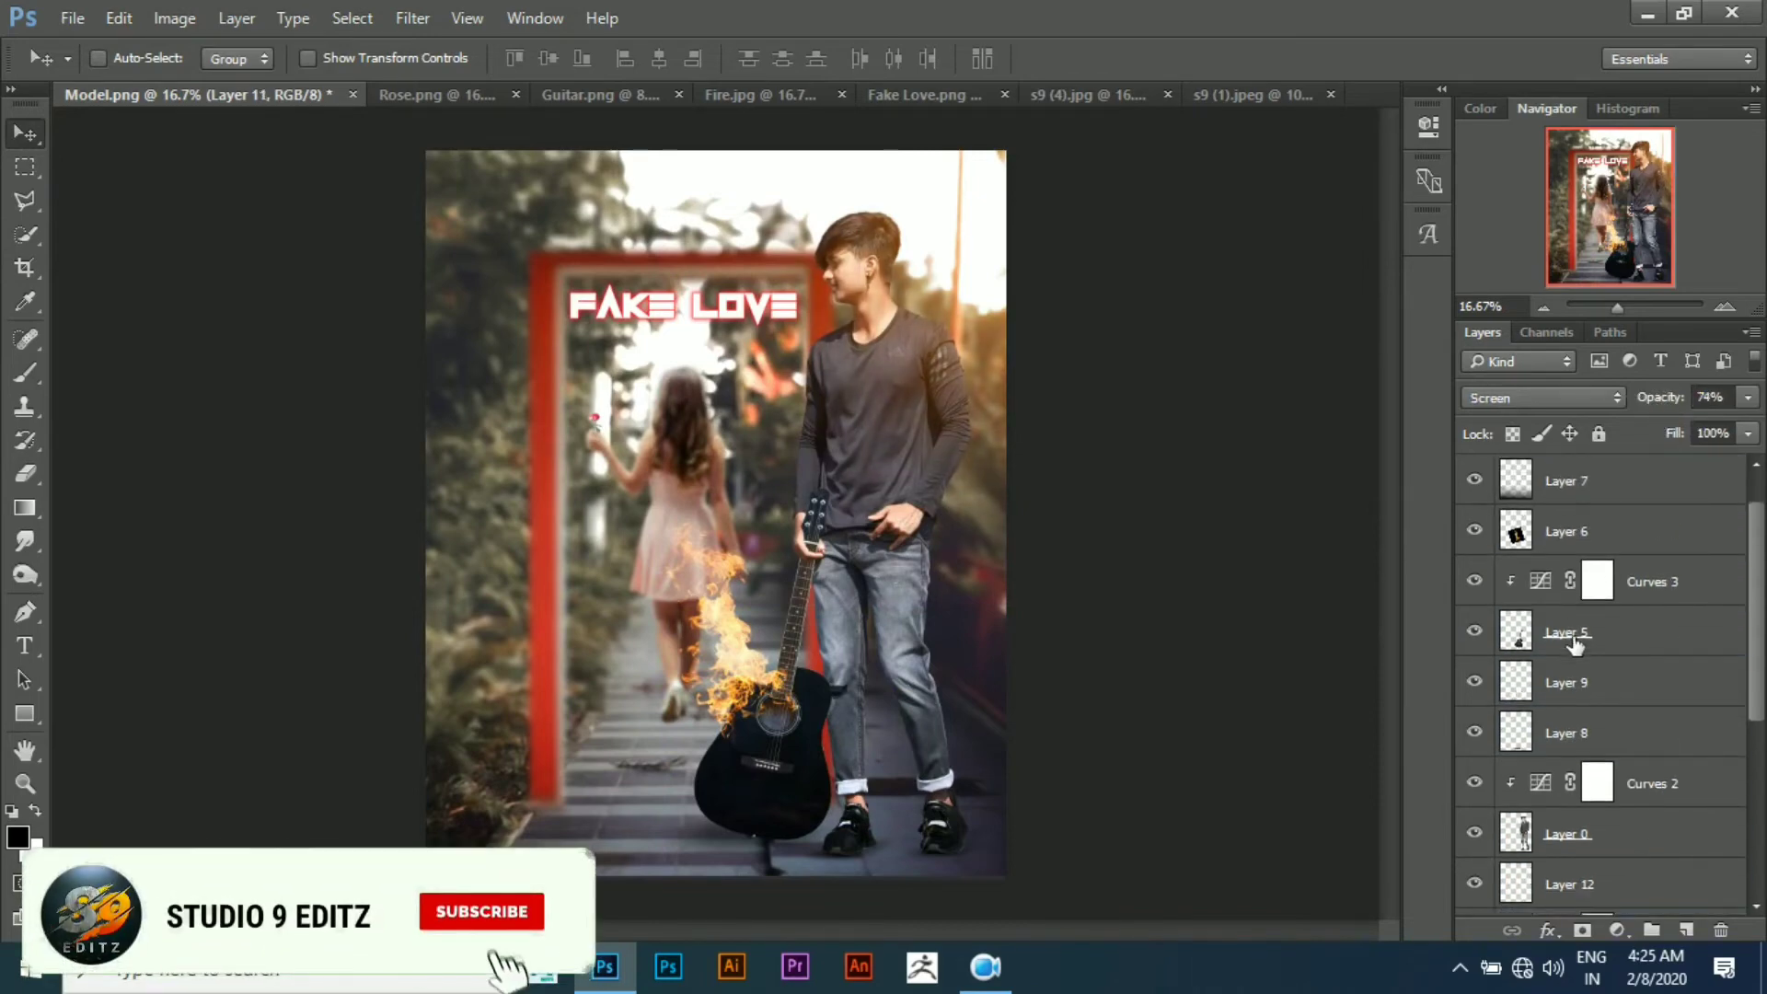
{"action": "left_click", "coordinate": [1555, 783]}
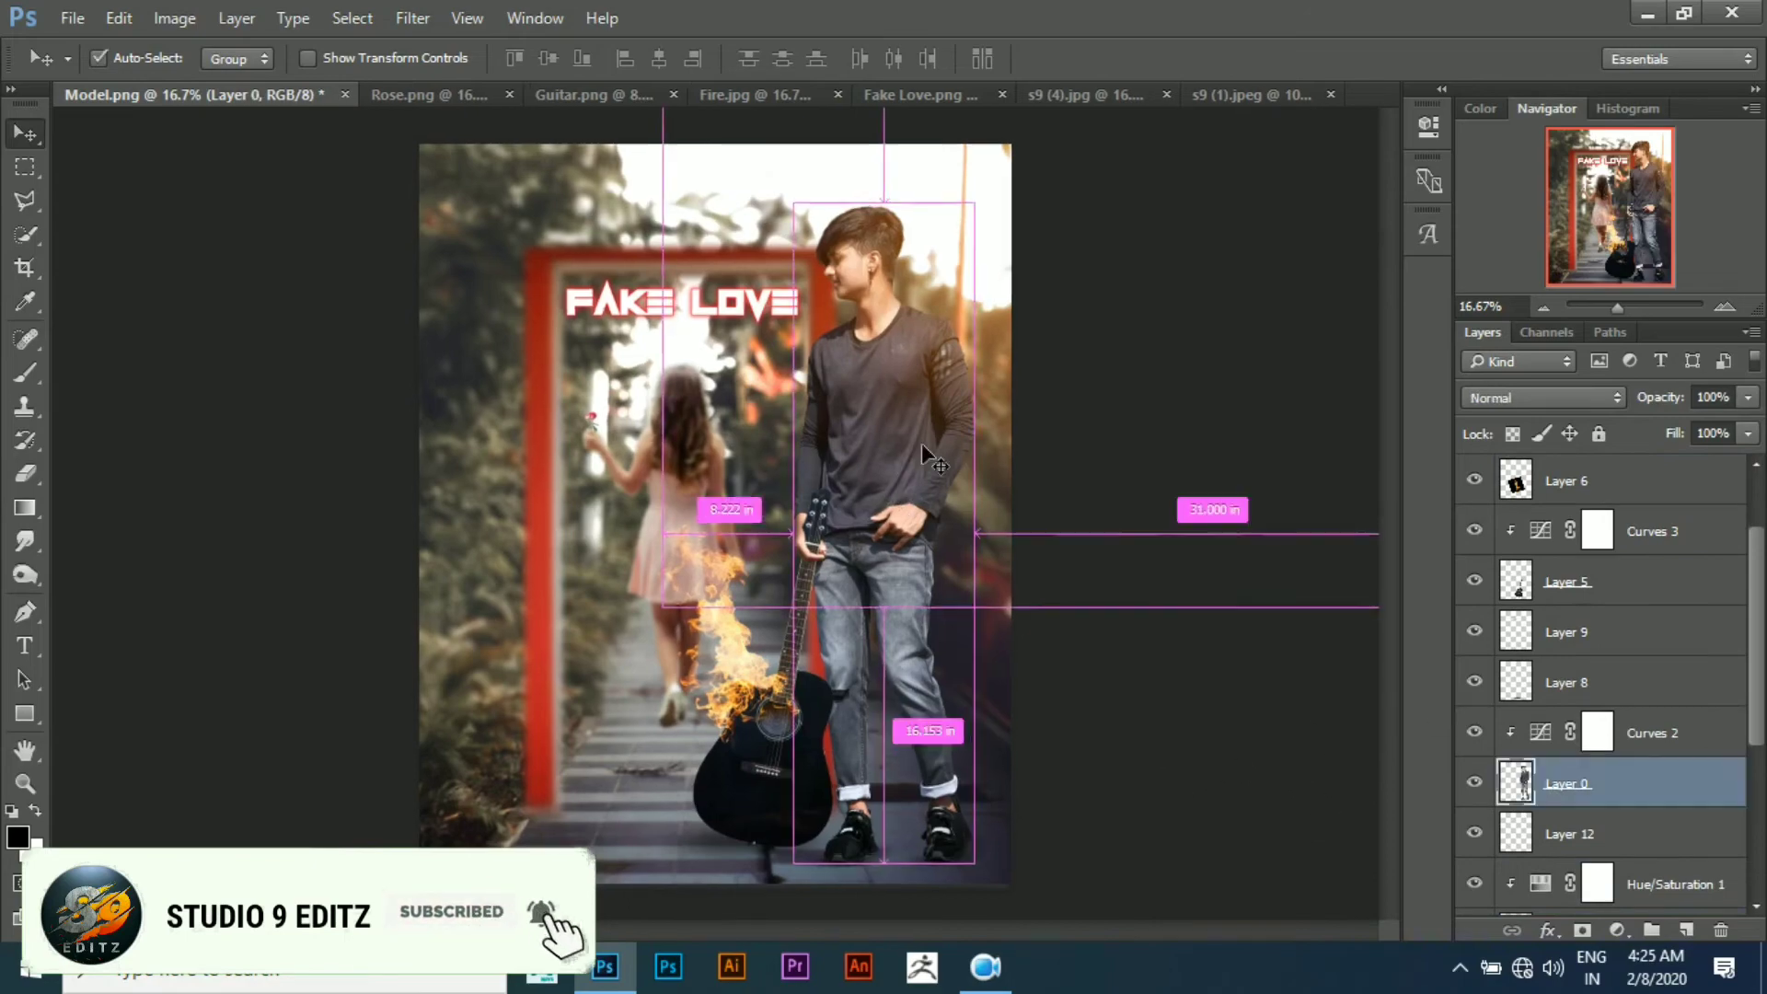
Zoom in on the man's face and pick the Smudge tool
{"action": "key", "text": "ctrl+plus"}
{"action": "left_click", "coordinate": [921, 391], "text": "ctrl"}
{"action": "left_click", "coordinate": [852, 442], "text": "ctrl"}
{"action": "left_click", "coordinate": [935, 481], "text": "ctrl"}
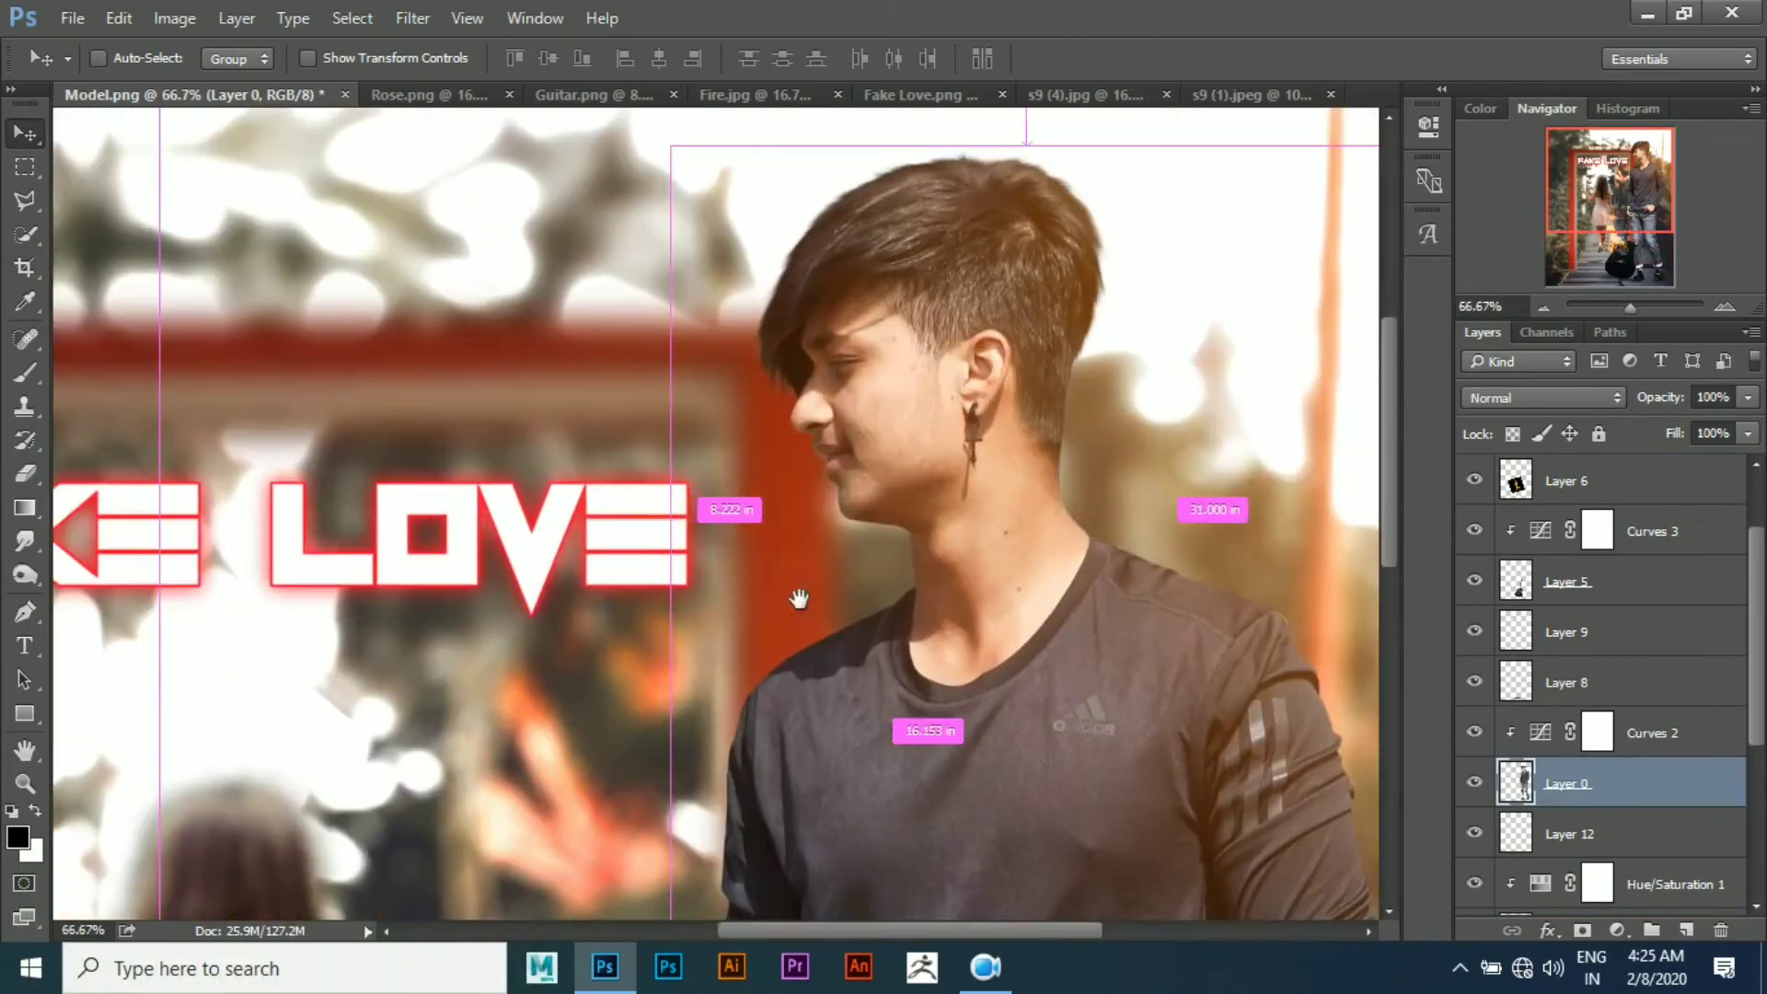
{"action": "left_click", "coordinate": [671, 694], "text": "ctrl"}
{"action": "left_click", "coordinate": [781, 671], "text": "ctrl"}
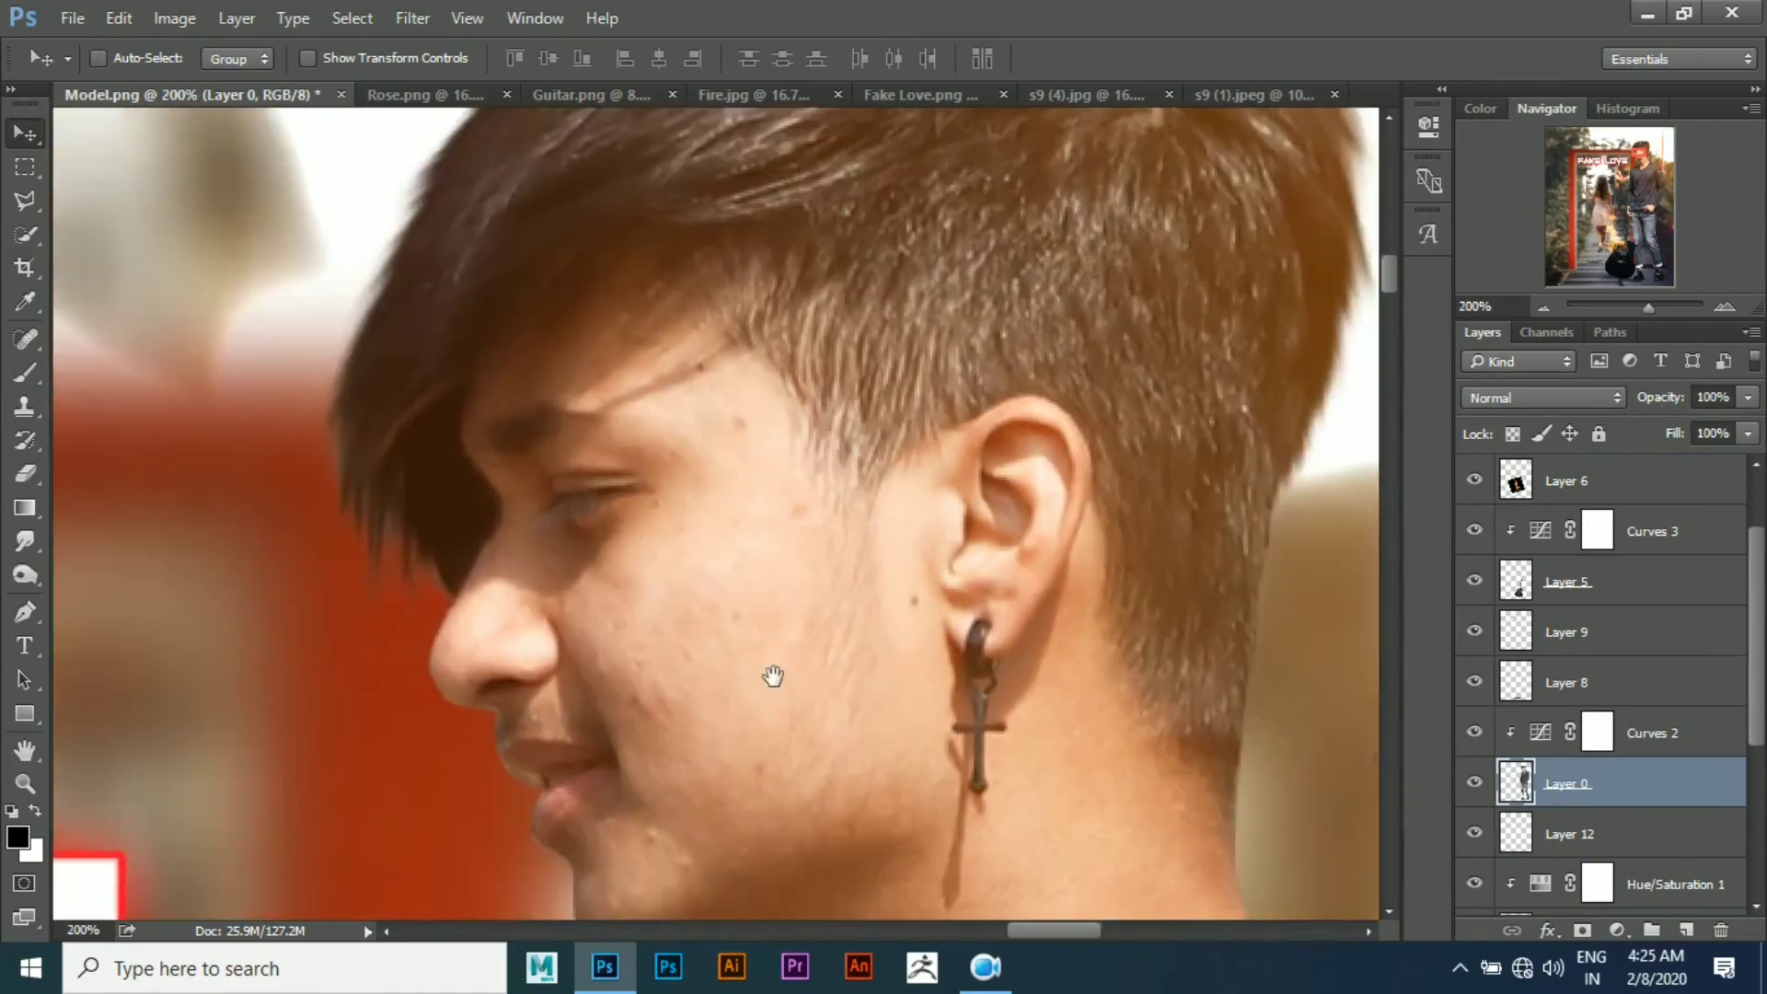
{"action": "left_click_drag", "start_coordinate": [773, 676], "coordinate": [741, 778]}
{"action": "left_click", "coordinate": [25, 541]}
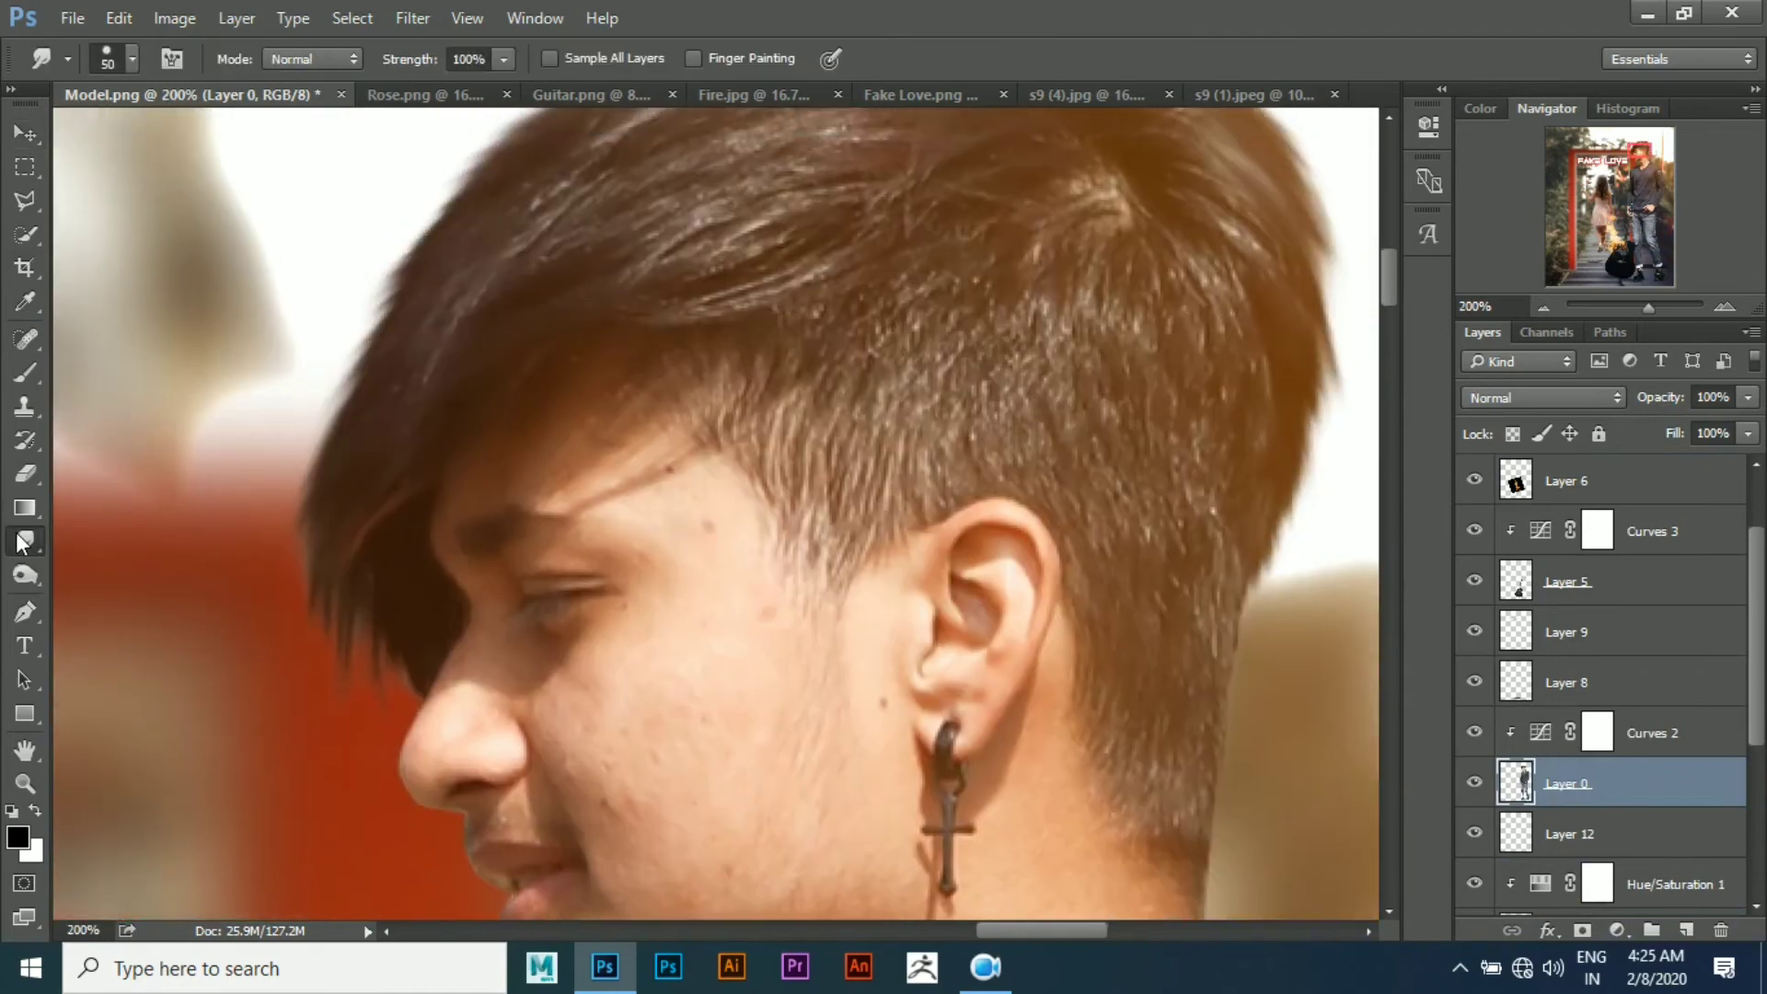
{"action": "left_click", "coordinate": [83, 584]}
{"action": "key", "text": "ctrl+minus"}
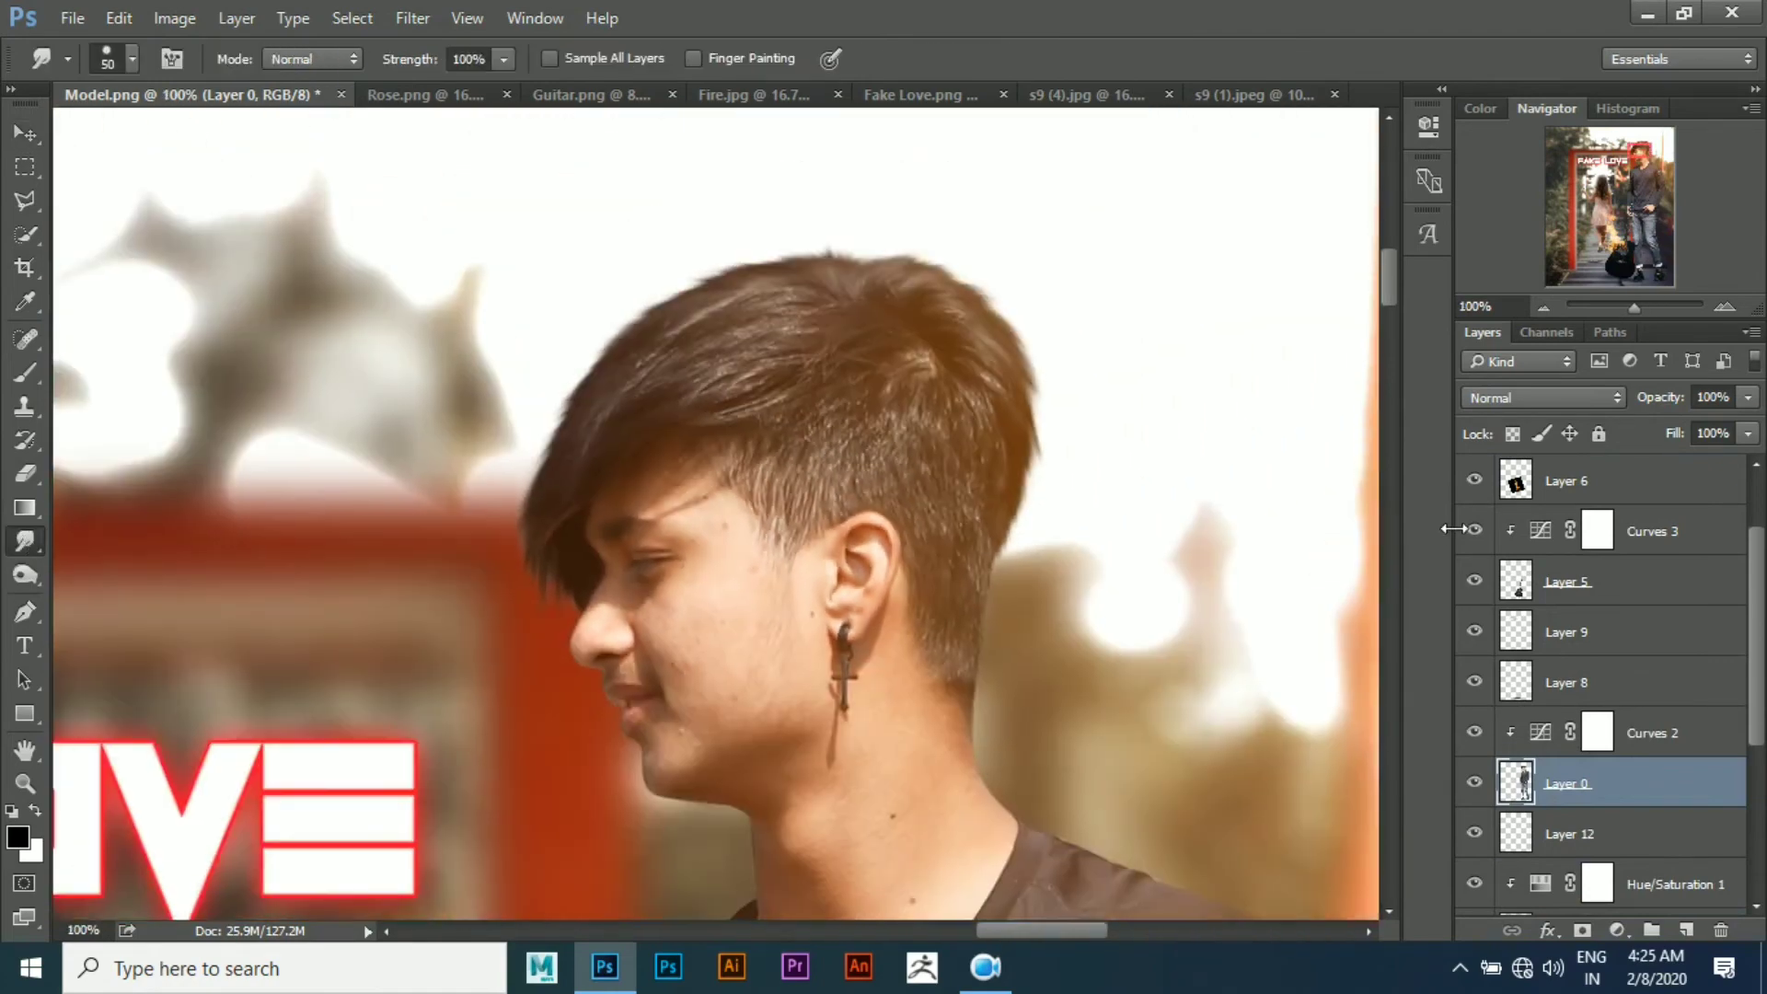
{"action": "scroll", "coordinate": [1533, 513], "scroll_direction": "up", "scroll_amount": 2}
Hide Layer 11 and smudge the man's cheek at 26% strength
{"action": "left_click", "coordinate": [1474, 481]}
{"action": "key", "text": "bracketright"}
{"action": "key", "text": "bracketright"}
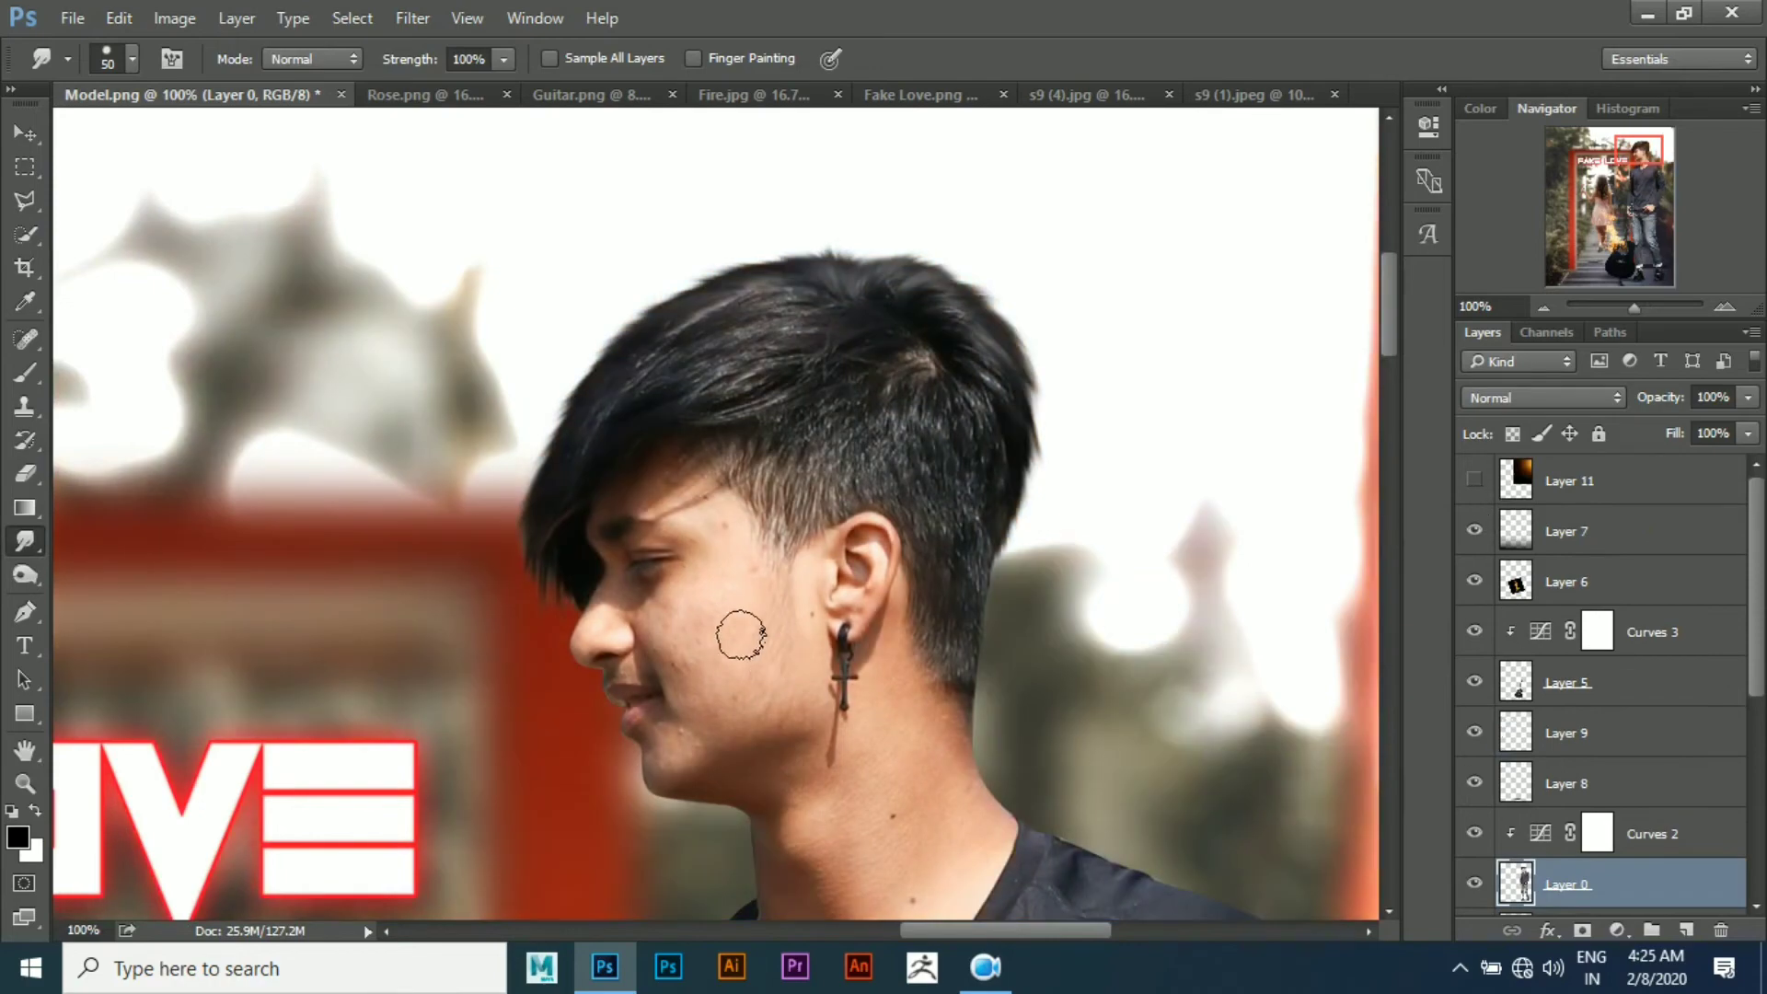
{"action": "key", "text": "ctrl+plus"}
{"action": "key", "text": "ctrl+plus"}
{"action": "key", "text": "ctrl+minus"}
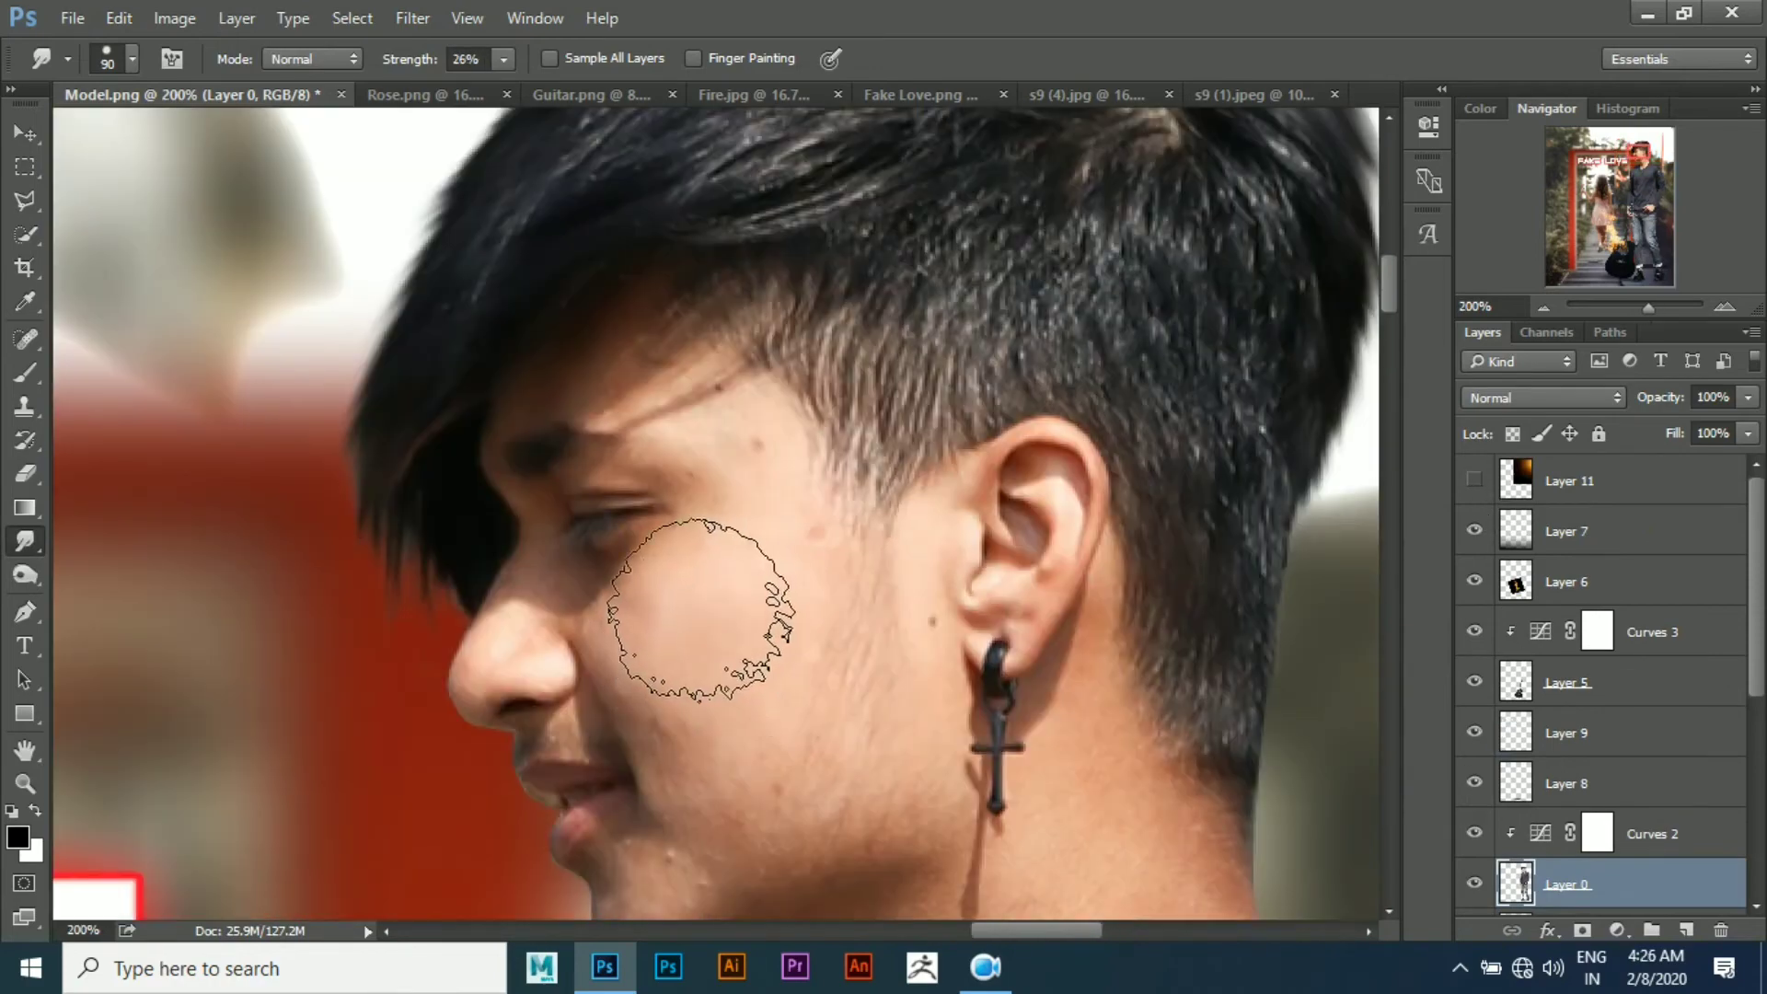
{"action": "key", "text": "2"}
{"action": "key", "text": "6"}
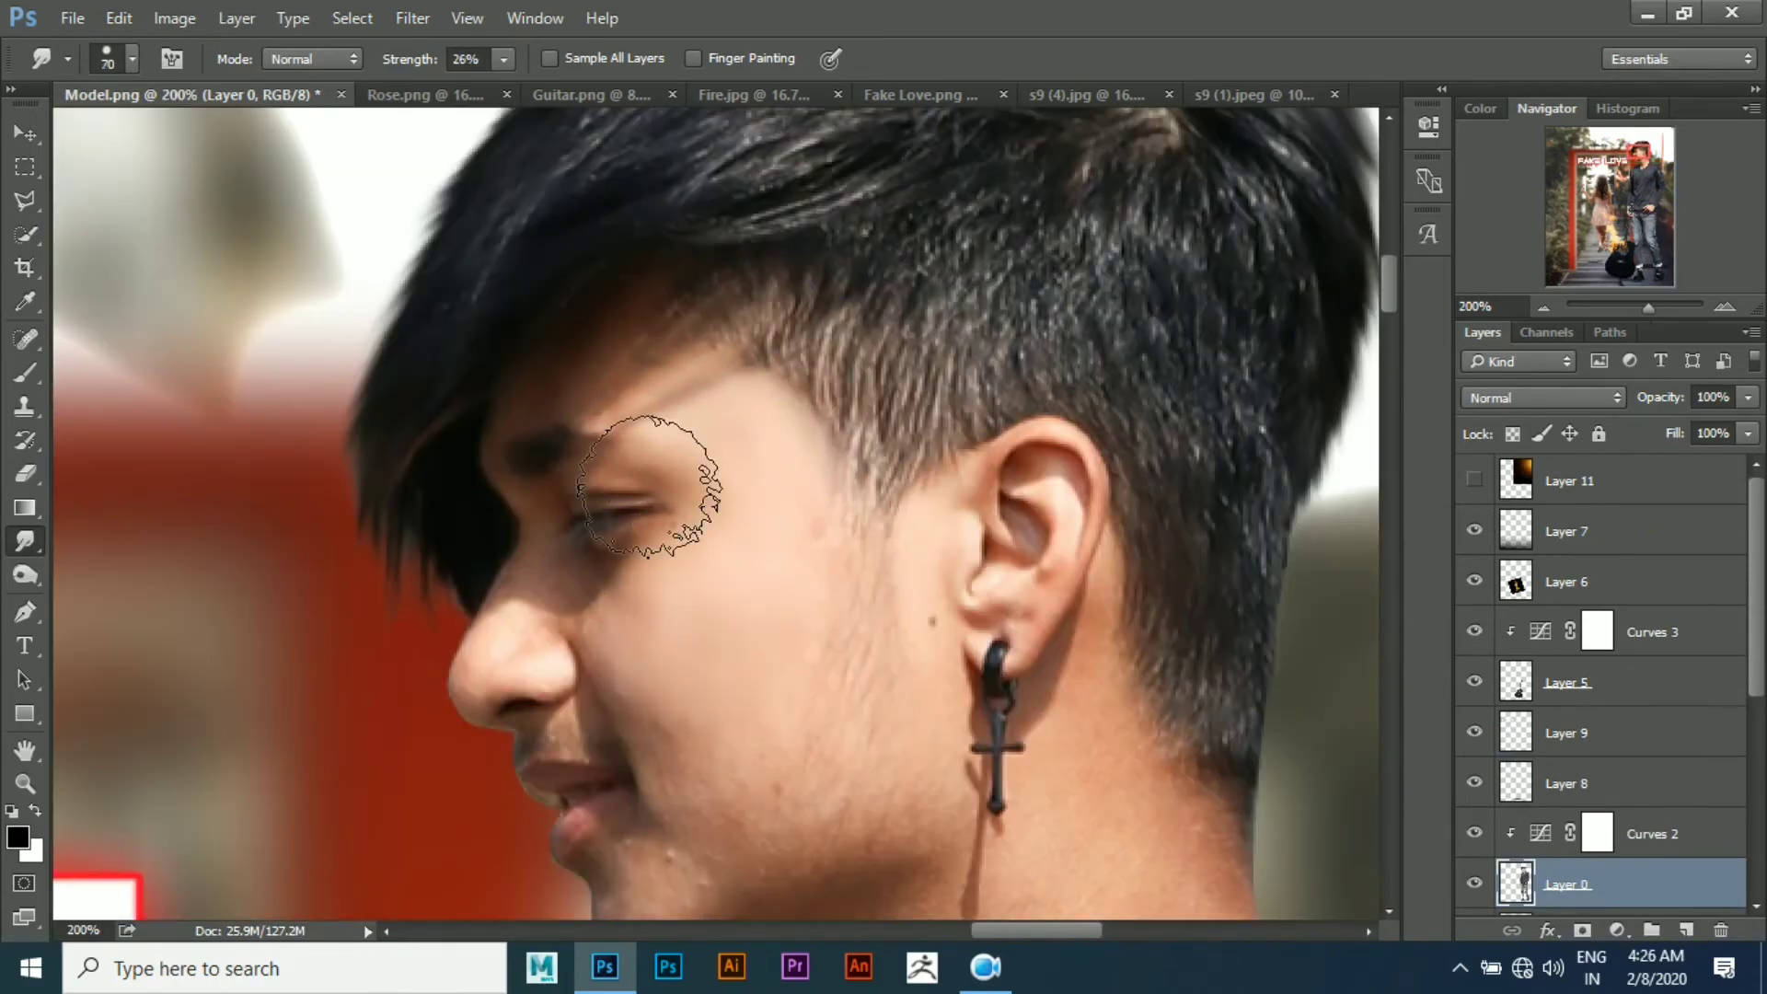
{"action": "left_click_drag", "start_coordinate": [611, 631], "coordinate": [473, 434]}
Smooth the skin along the jaw and neck, then fit the poster on screen
{"action": "key", "text": "ctrl+minus"}
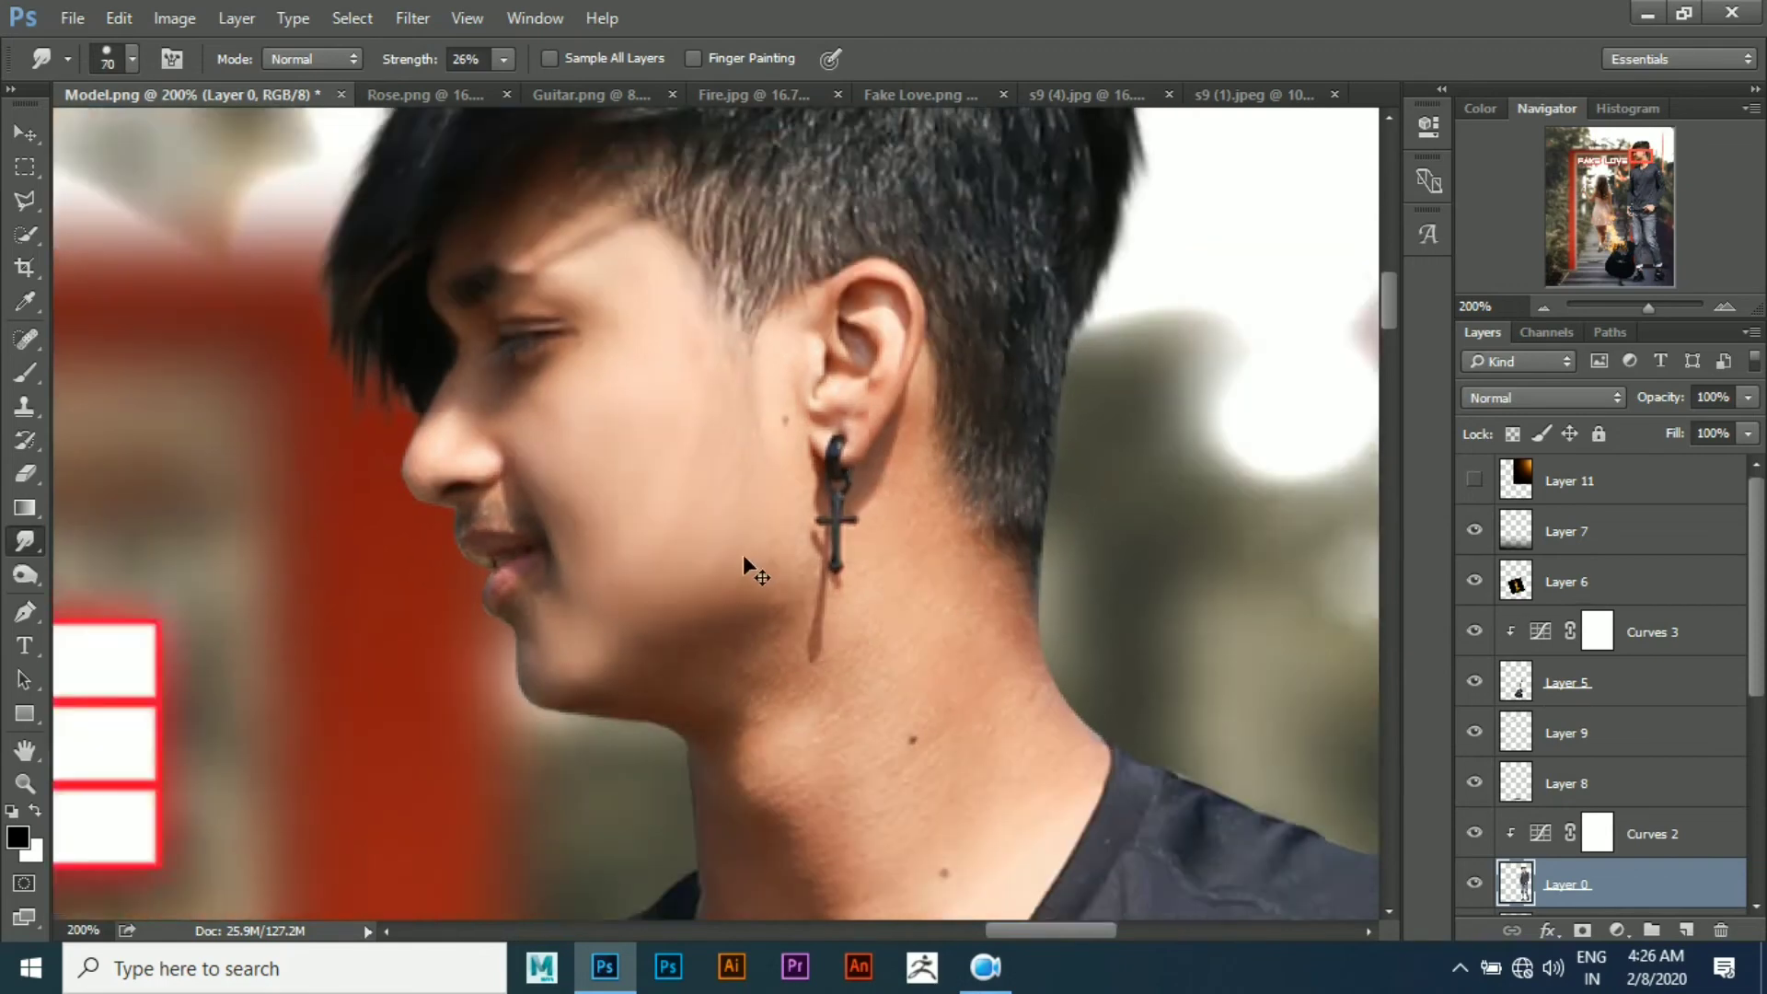
{"action": "key", "text": "bracketright"}
{"action": "key", "text": "bracketright"}
{"action": "key", "text": "bracketright"}
{"action": "key", "text": "bracketleft"}
{"action": "key", "text": "bracketleft"}
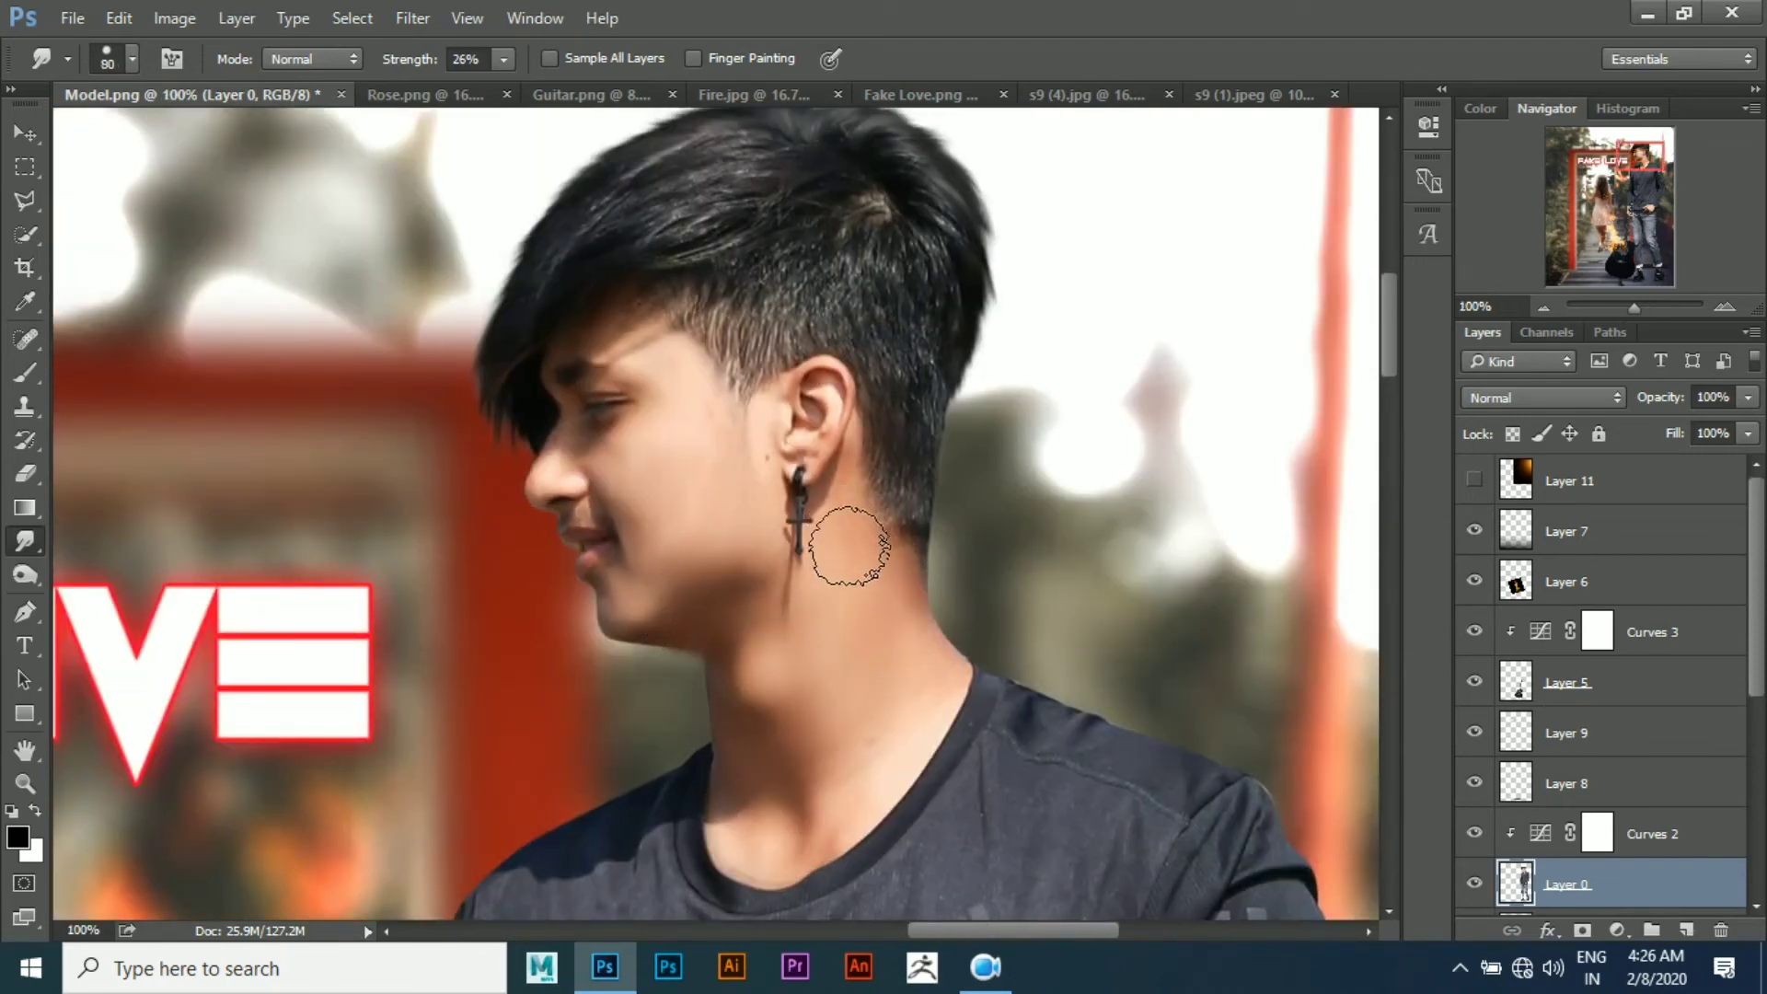
{"action": "key", "text": "ctrl+plus"}
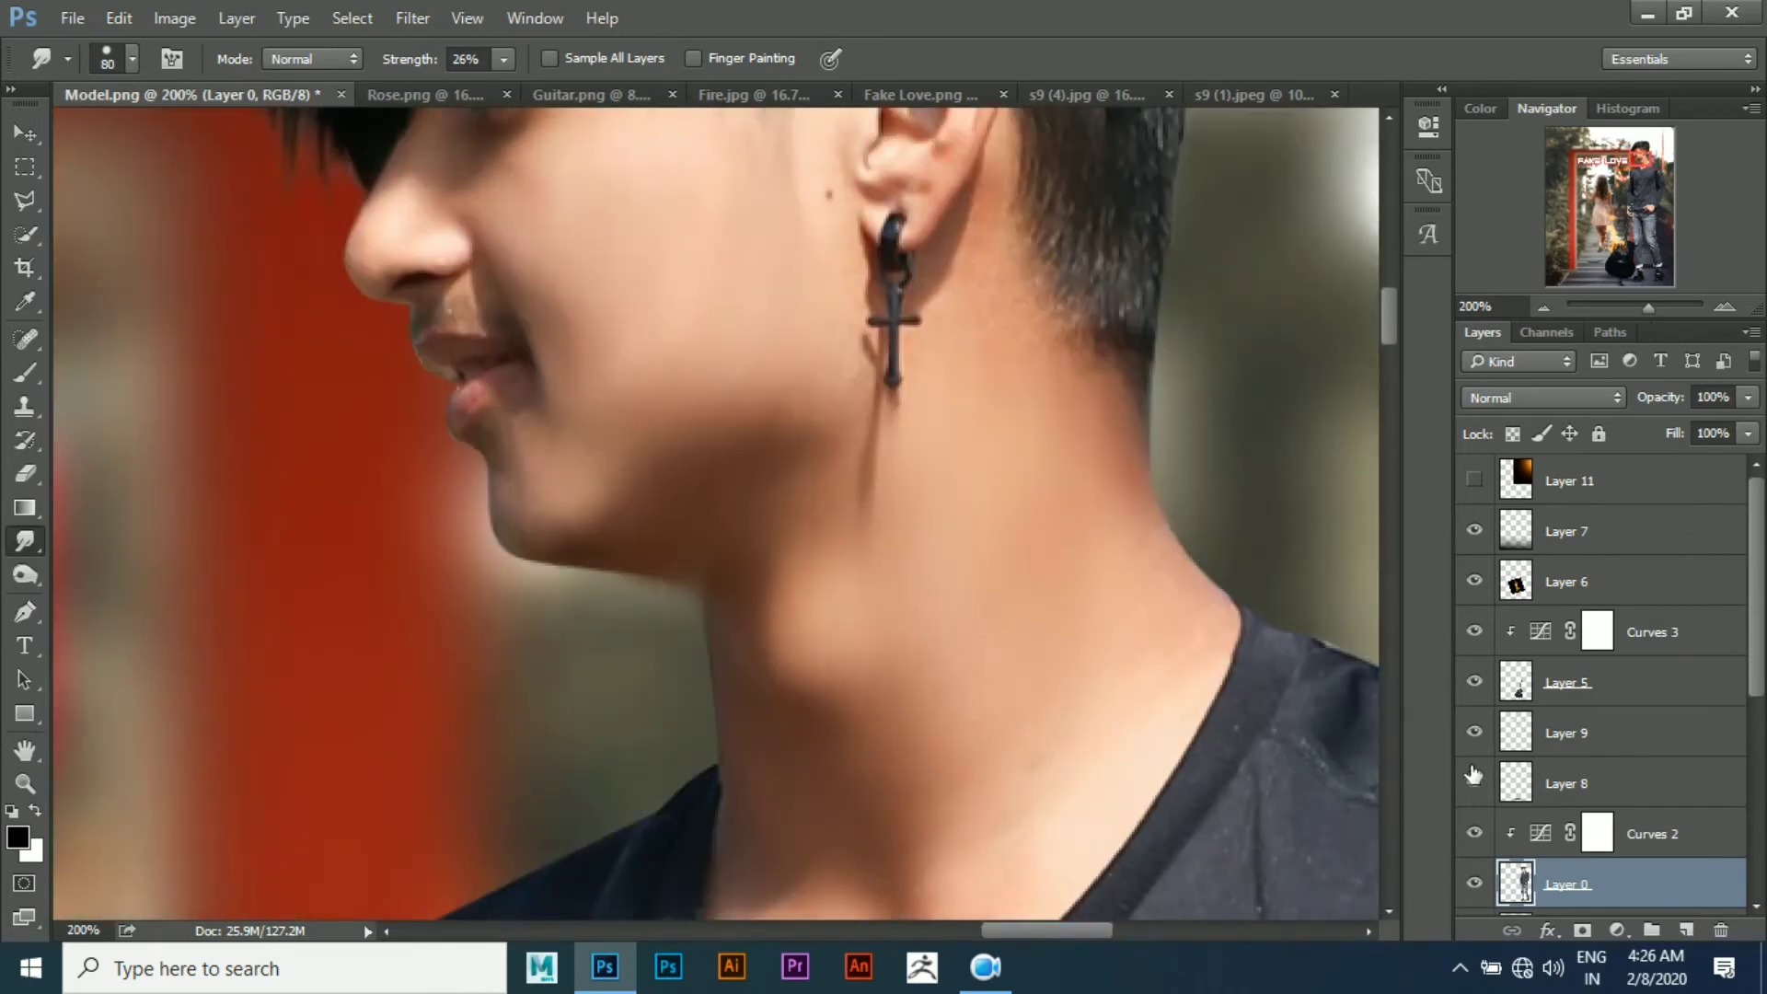
{"action": "left_click", "coordinate": [1515, 881], "text": "ctrl"}
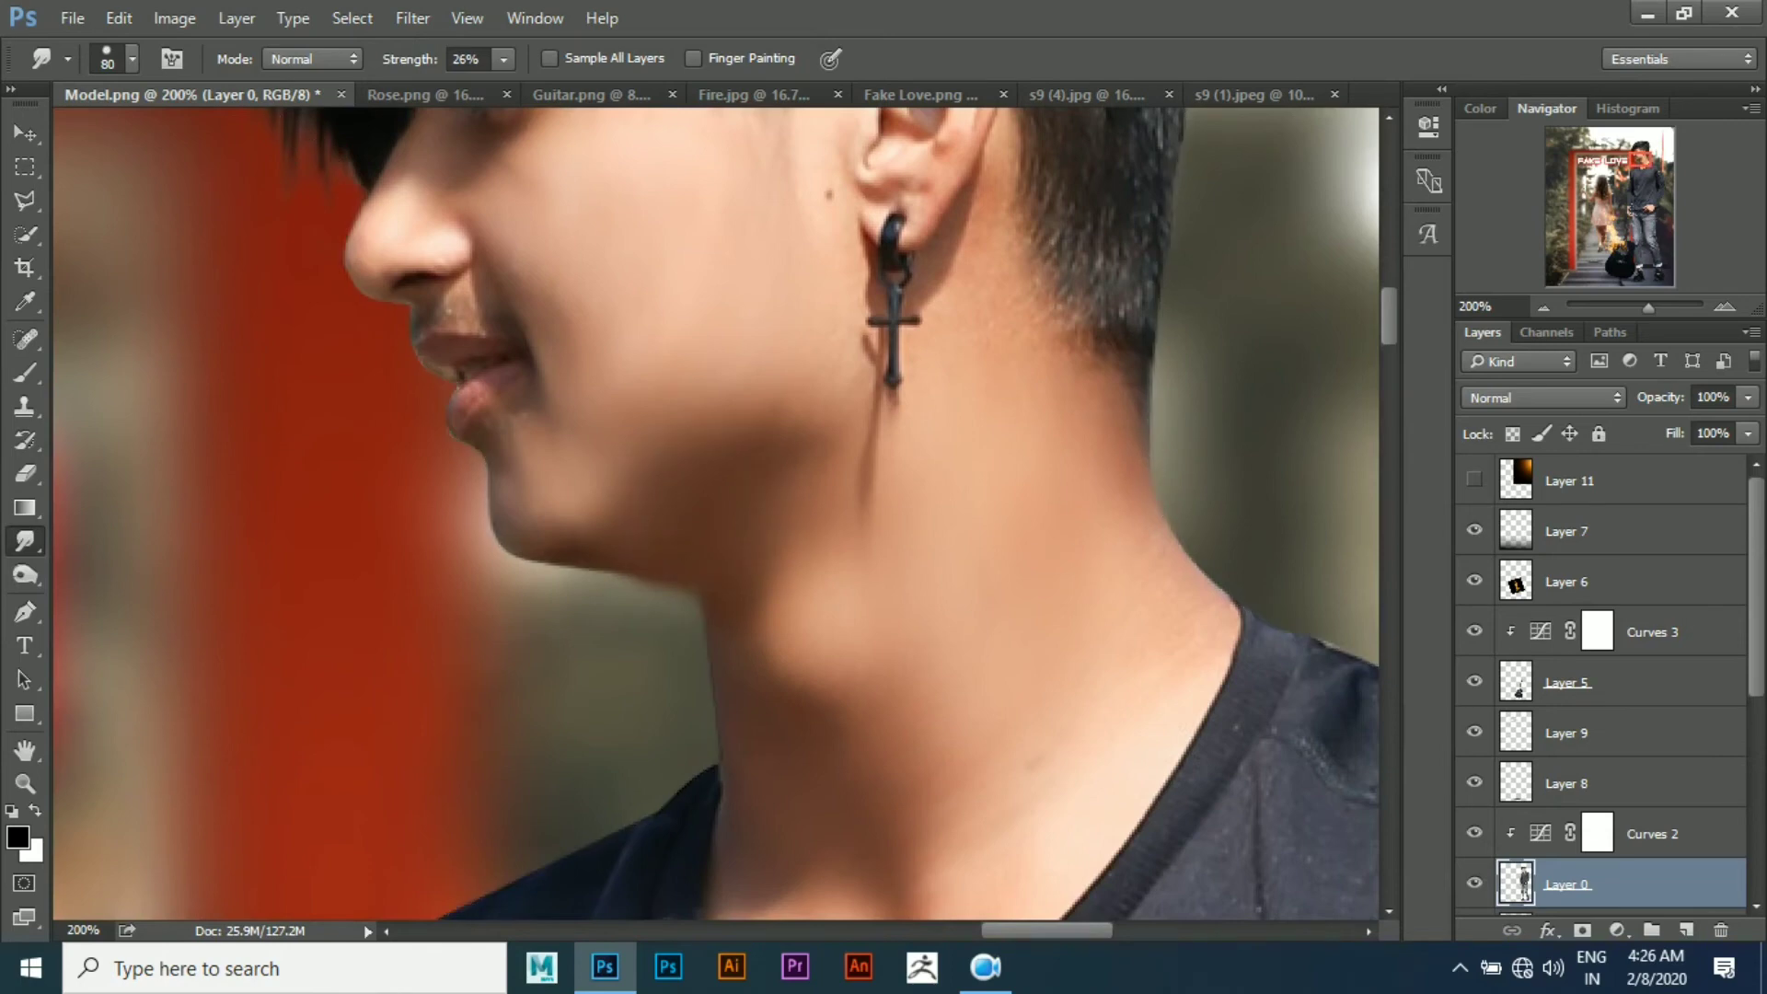
{"action": "key", "text": "ctrl+0"}
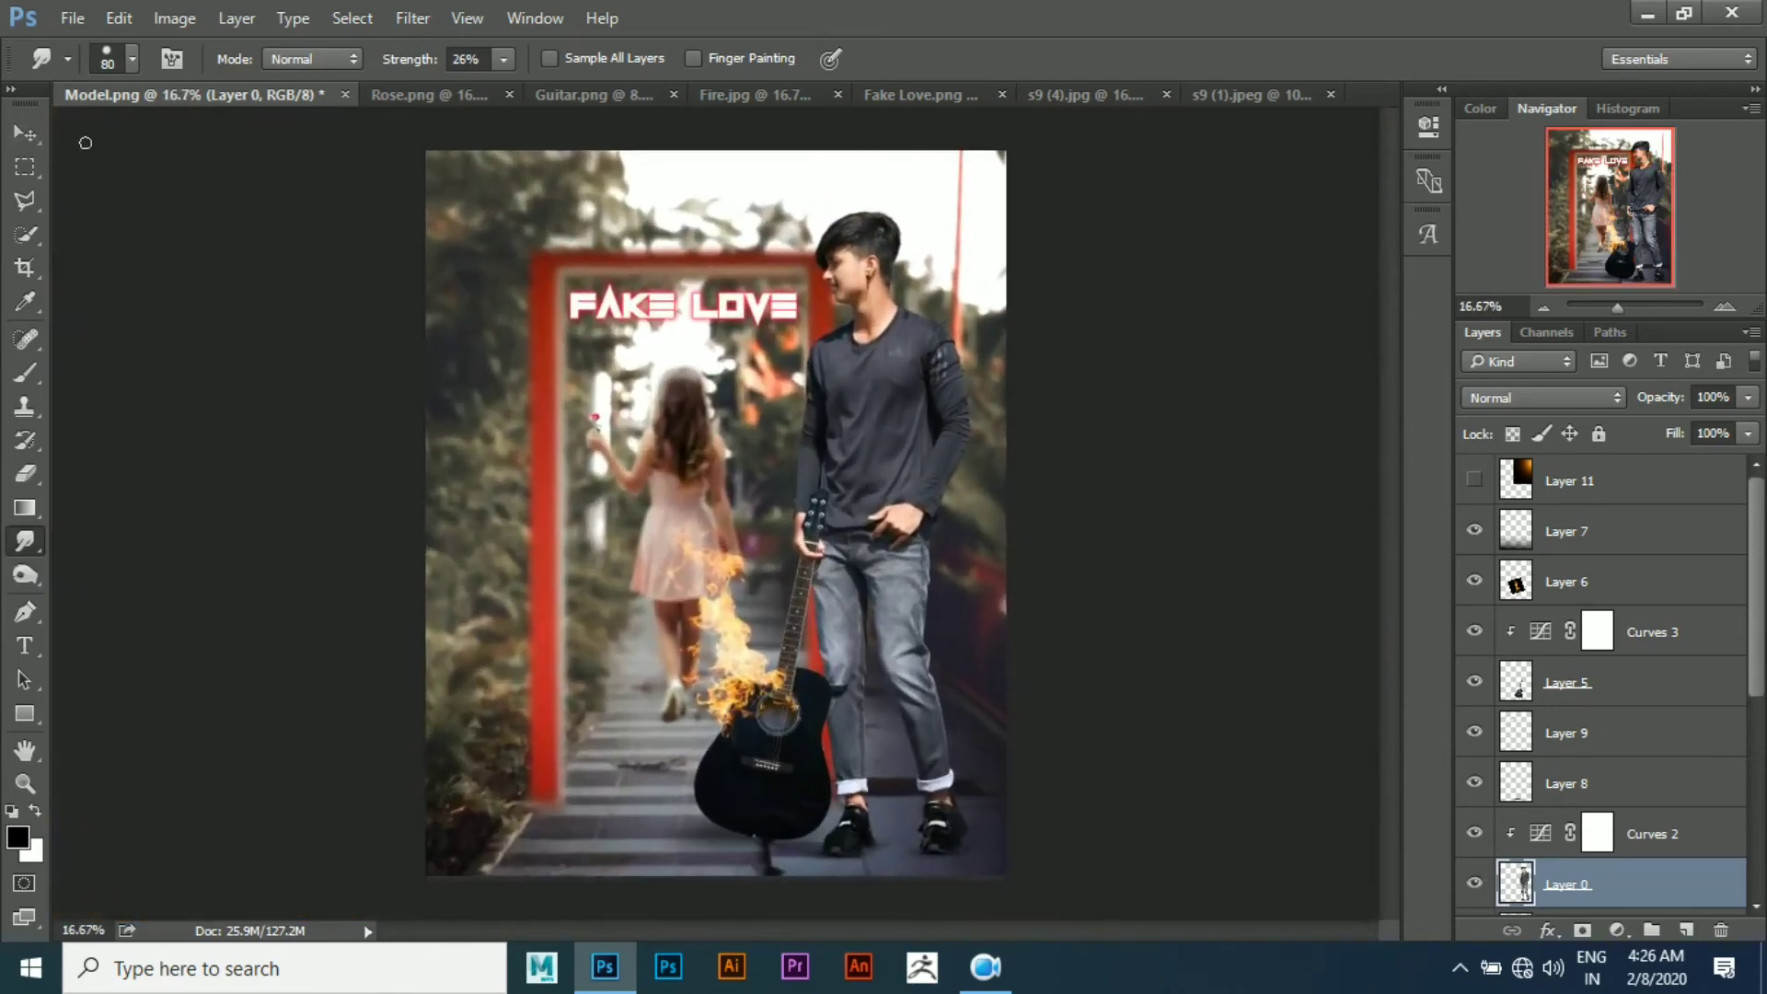
Show Layer 11 and clip a Hue/Saturation adjustment at Saturation -100 to it
{"action": "left_click", "coordinate": [14, 137]}
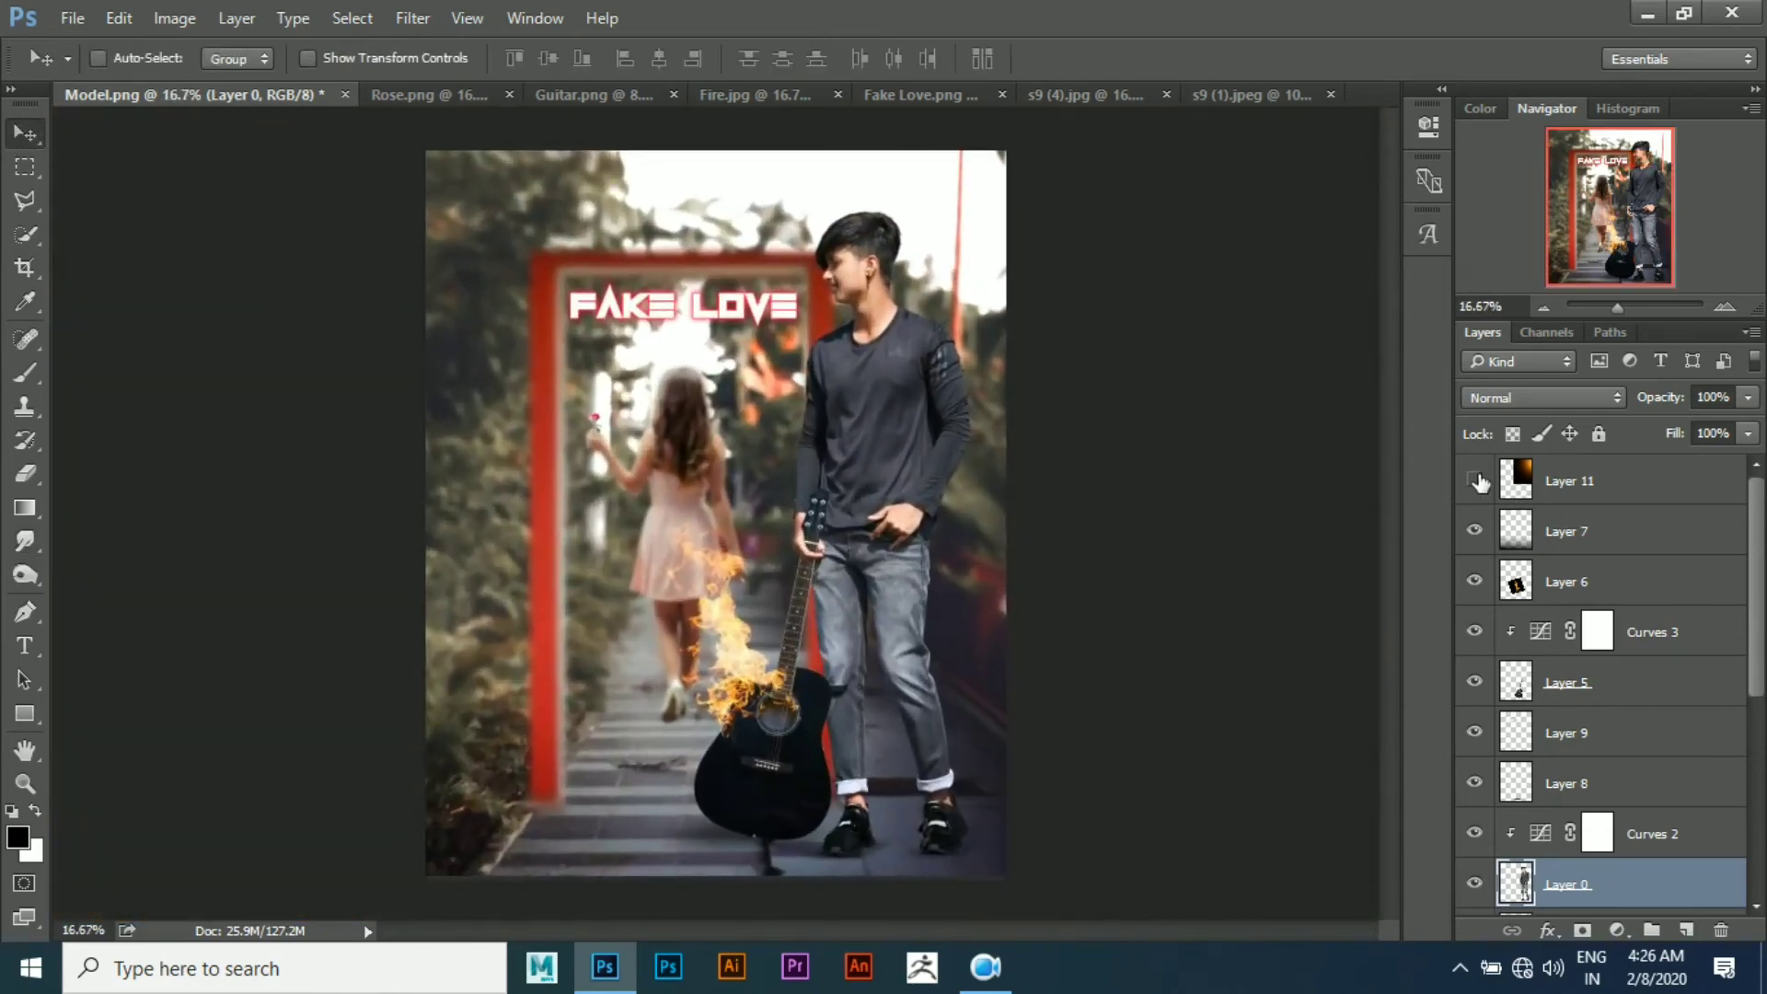
{"action": "left_click", "coordinate": [1475, 481]}
{"action": "left_click", "coordinate": [1569, 481]}
{"action": "left_click", "coordinate": [1617, 929]}
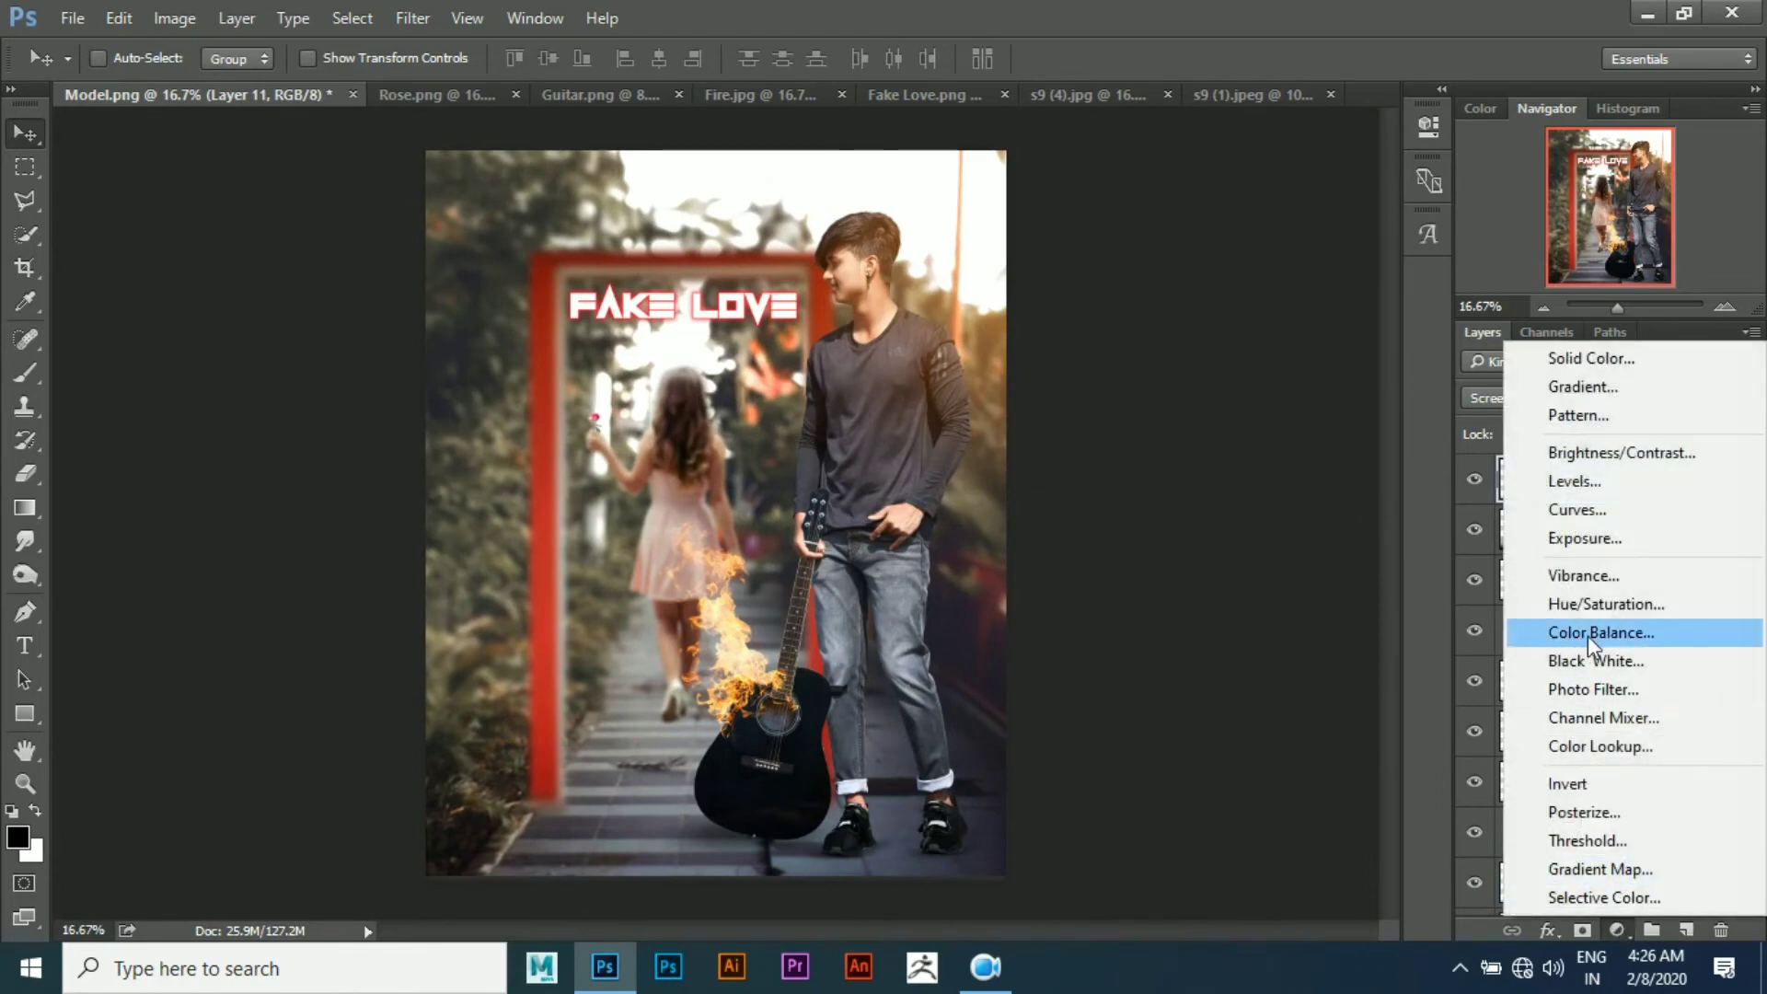
{"action": "left_click", "coordinate": [1606, 604]}
{"action": "left_click_drag", "start_coordinate": [1207, 339], "coordinate": [1051, 339]}
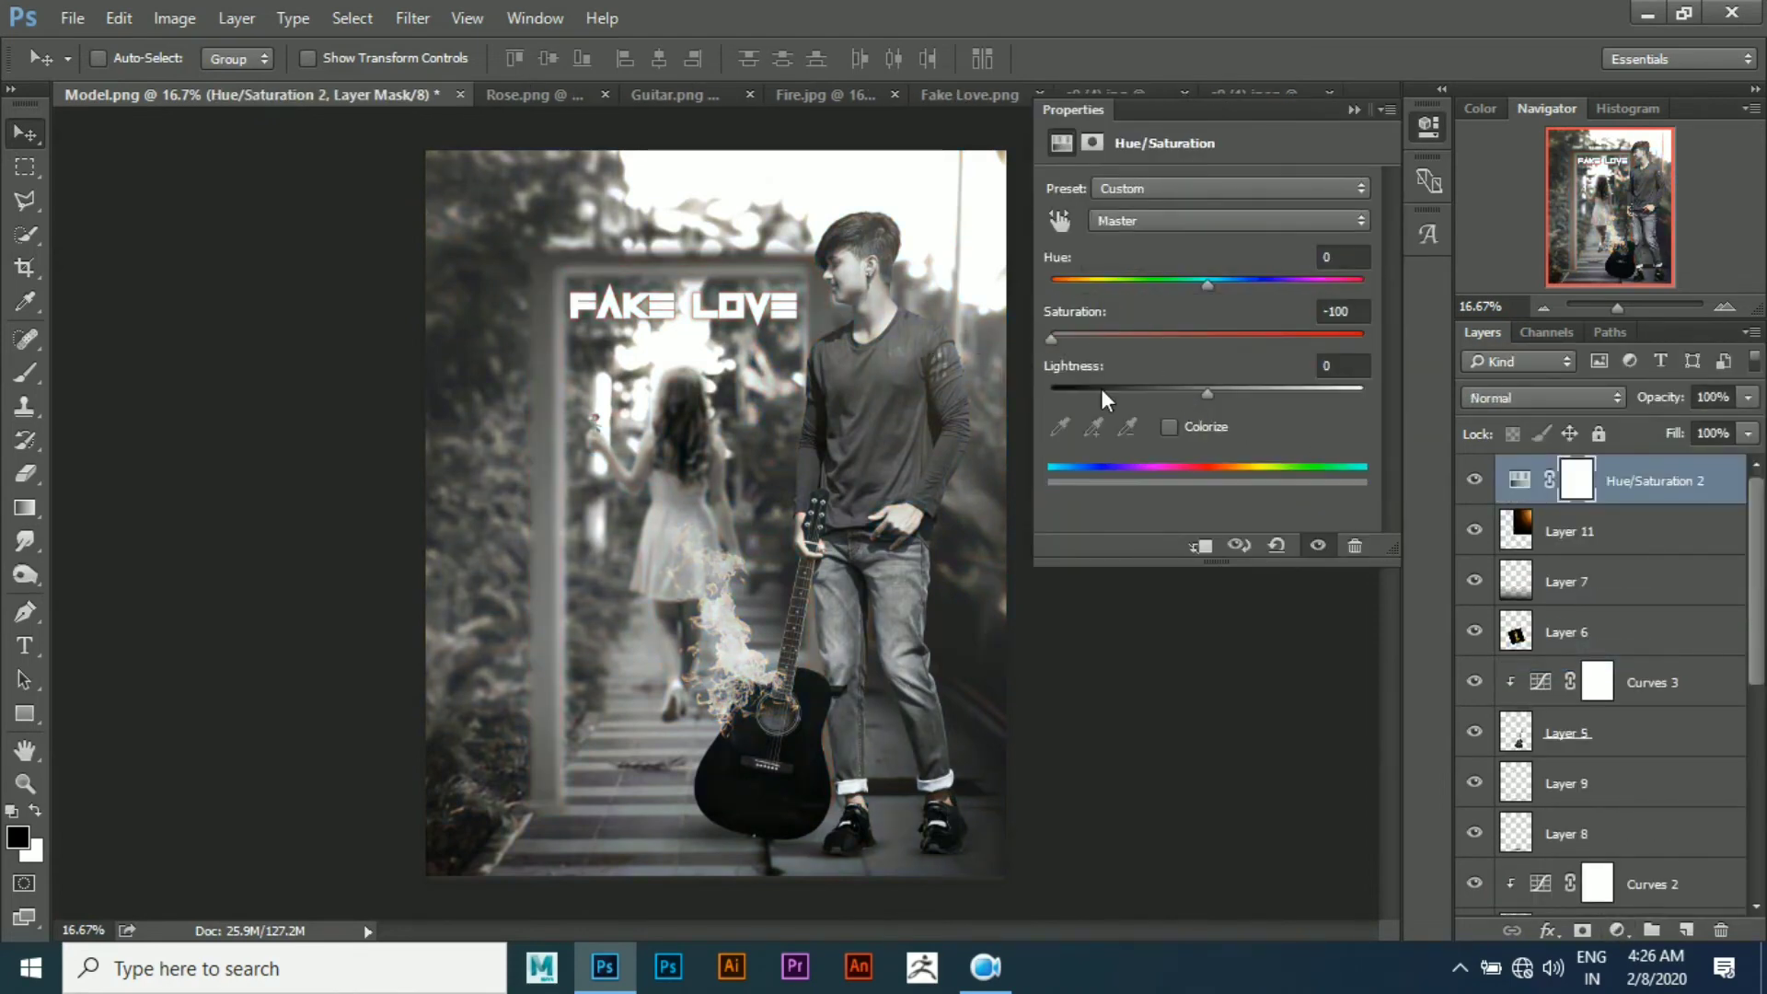
{"action": "left_click", "coordinate": [1201, 545]}
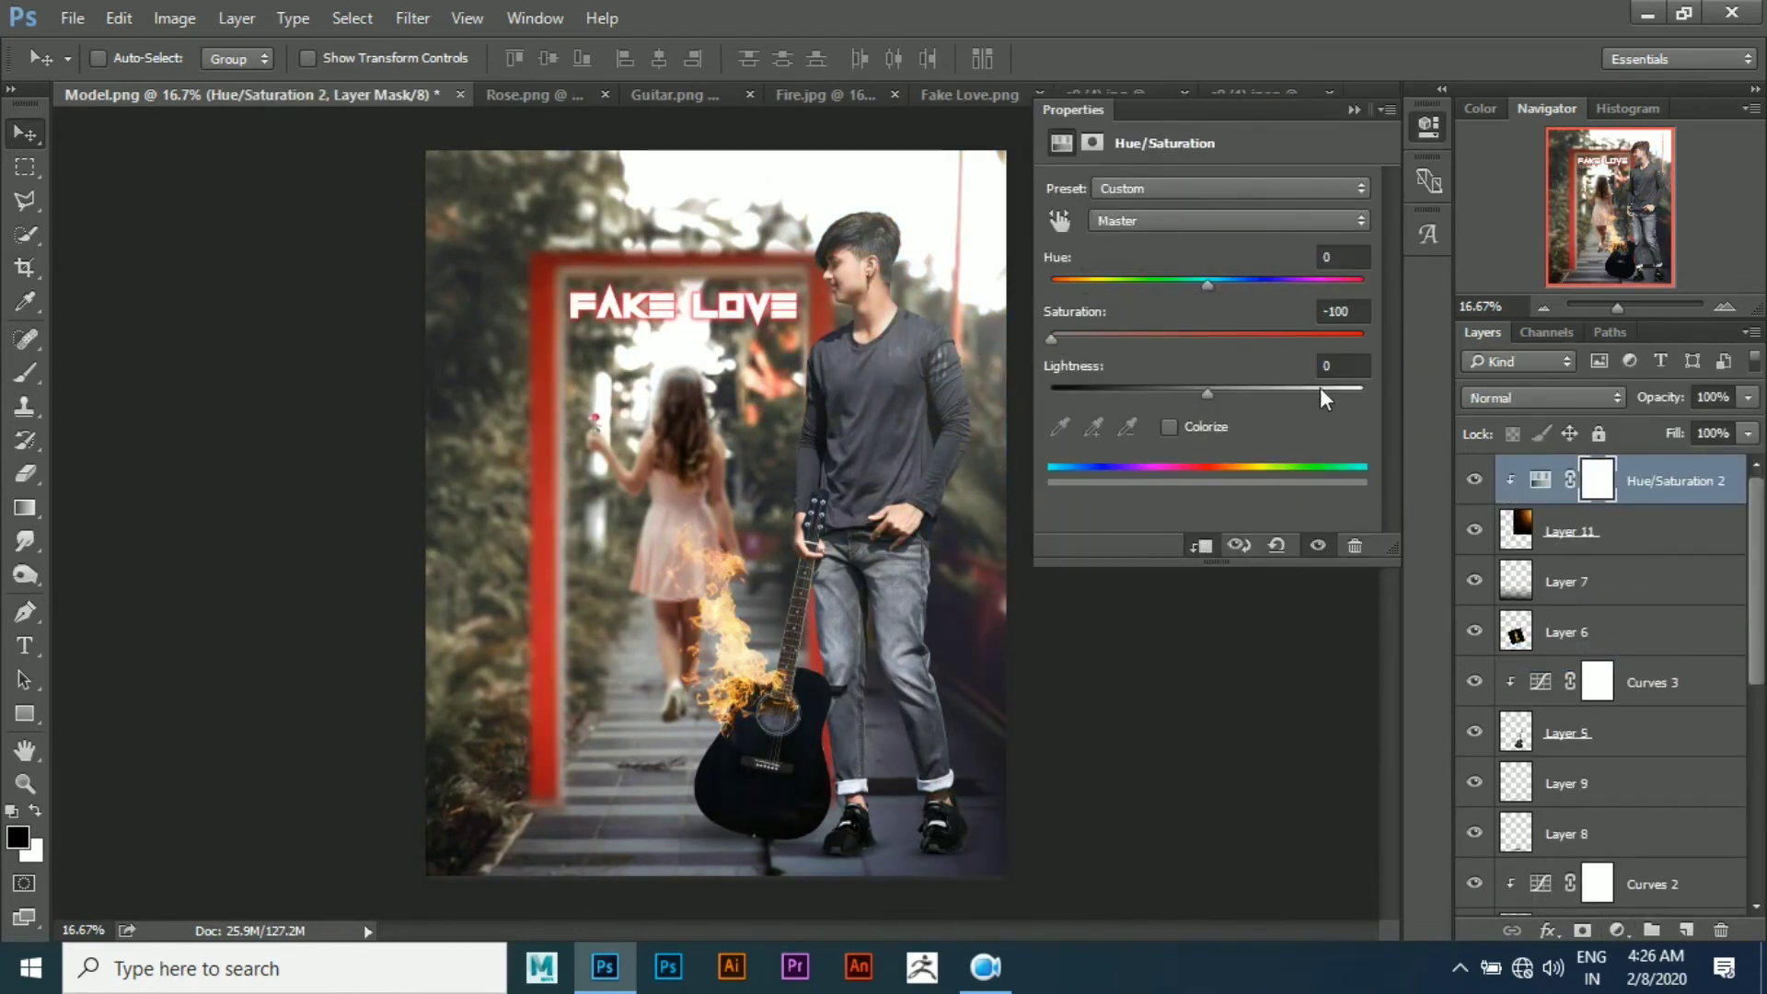
{"action": "left_click", "coordinate": [1353, 109]}
Merge the Hue/Saturation down into Layer 11 and enlarge Layer 11 to about 132%
{"action": "right_click", "coordinate": [1680, 479]}
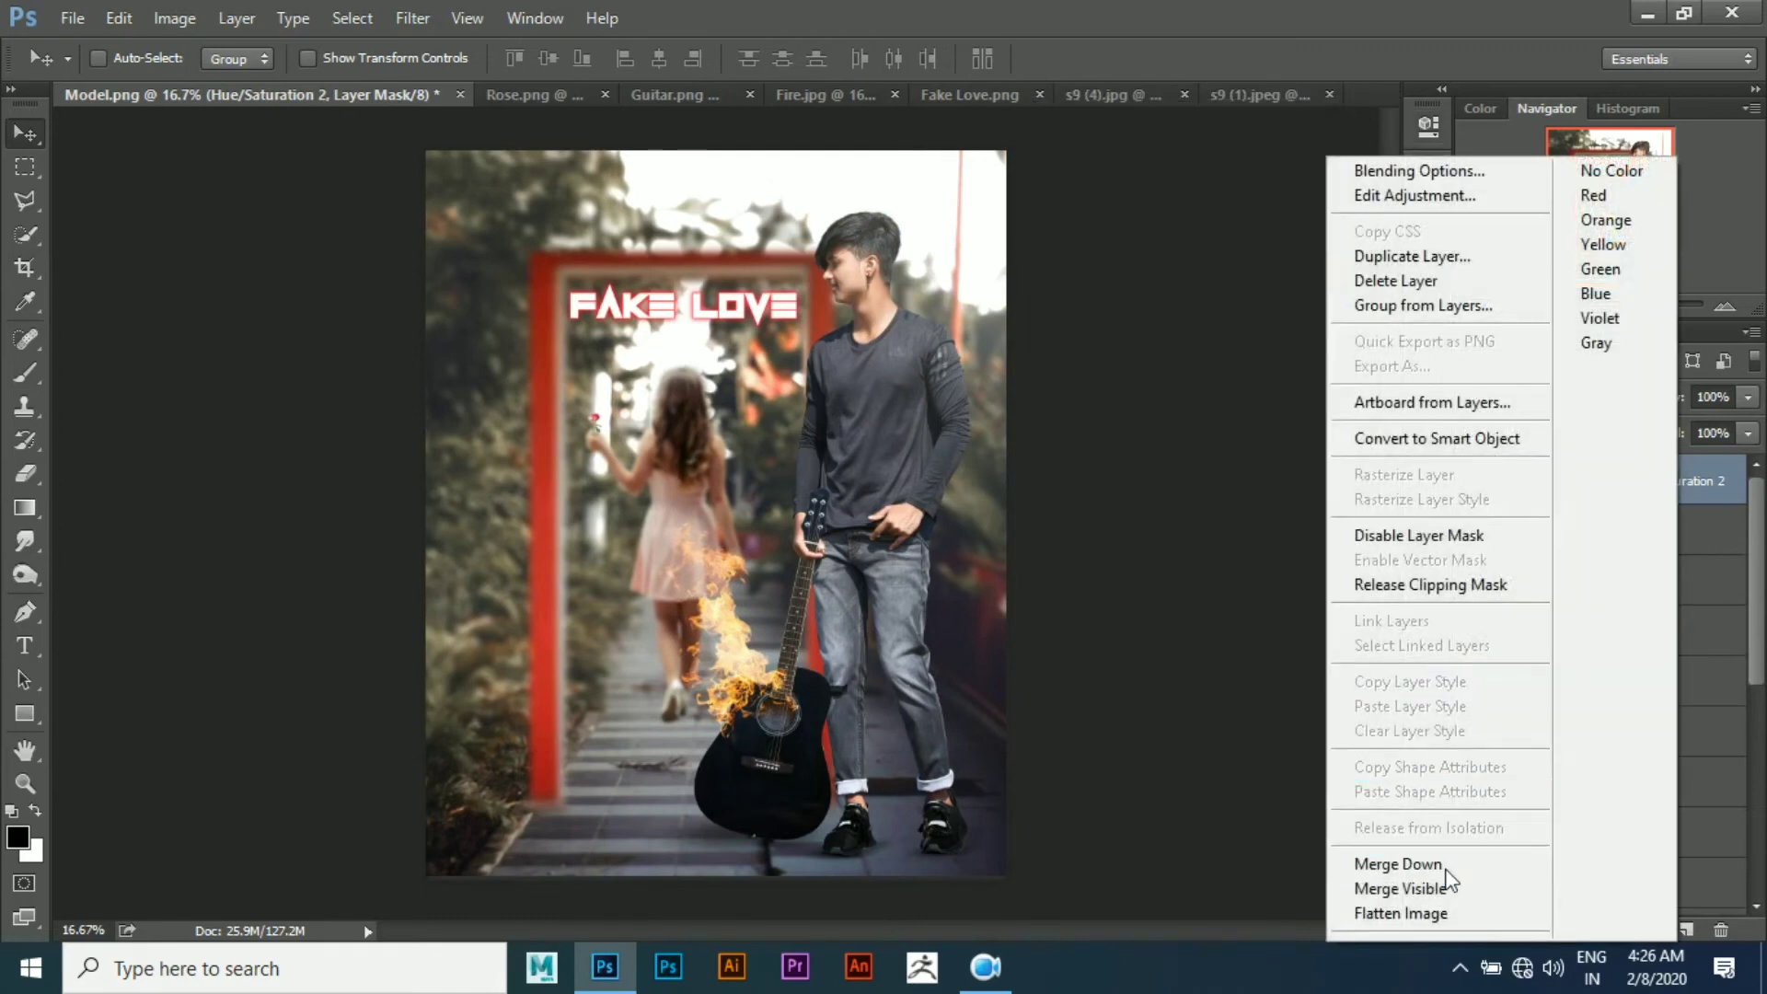
{"action": "left_click", "coordinate": [1408, 863]}
{"action": "key", "text": "ctrl+minus"}
{"action": "key", "text": "ctrl+t"}
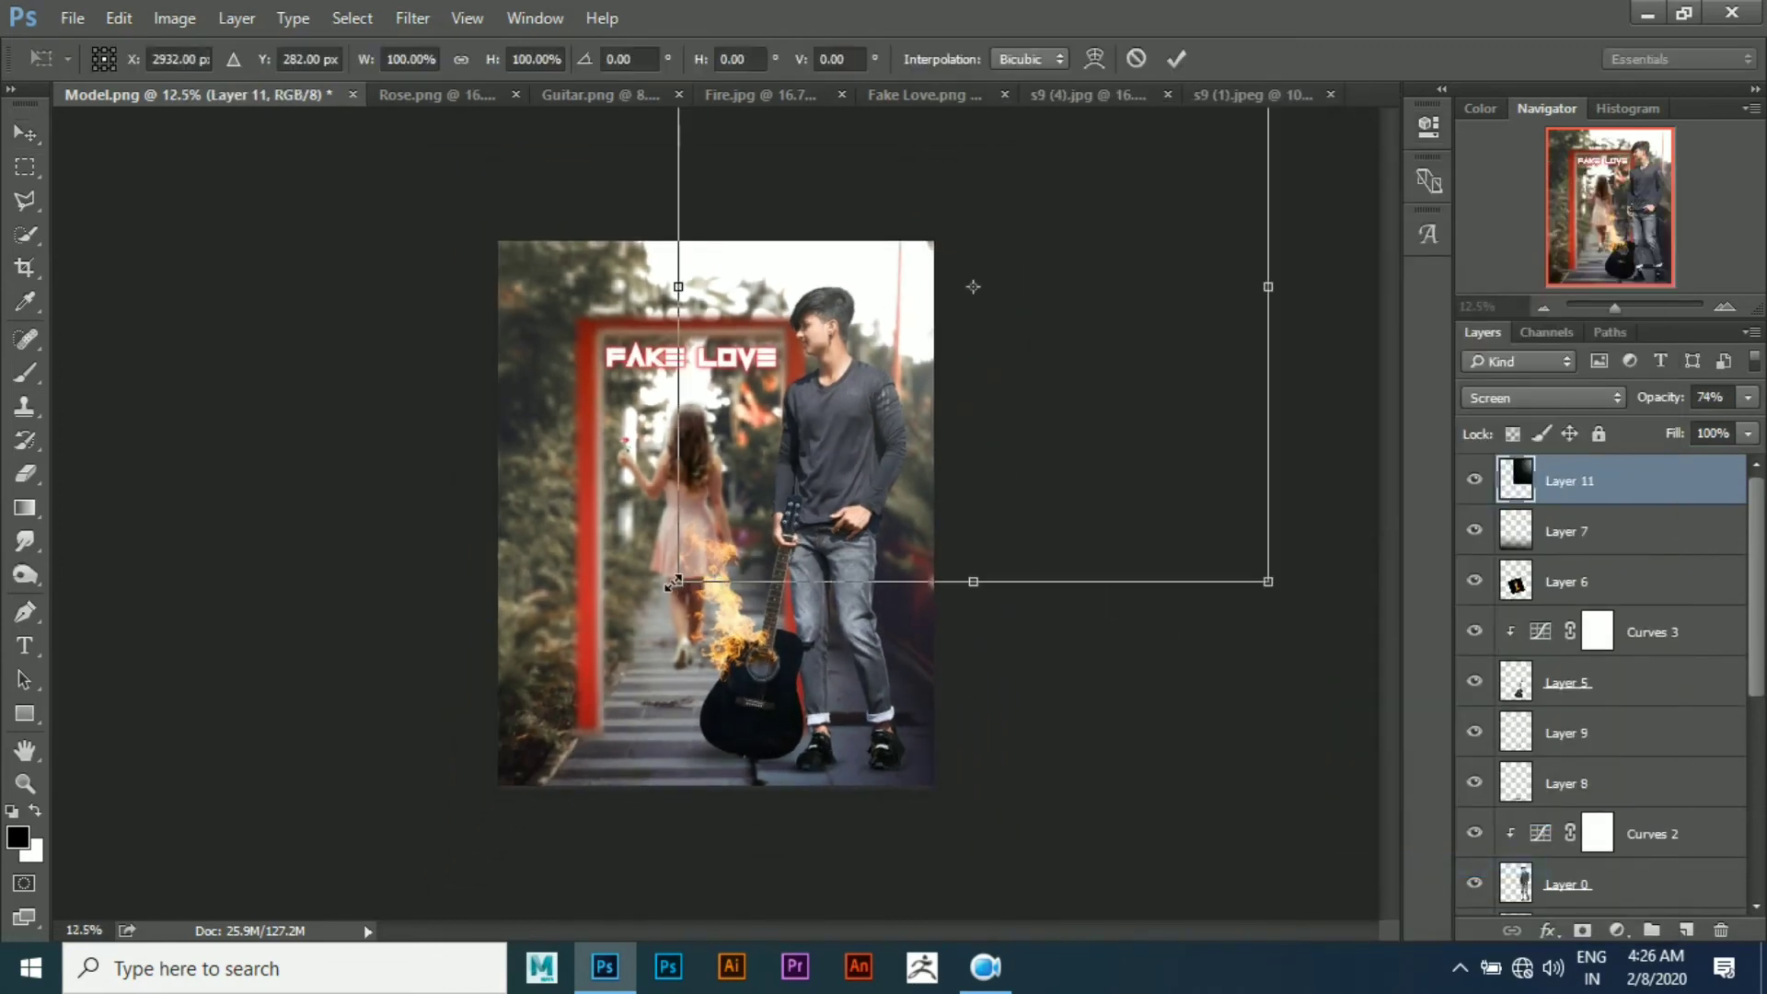
{"action": "left_click_drag", "start_coordinate": [672, 582], "coordinate": [602, 674]}
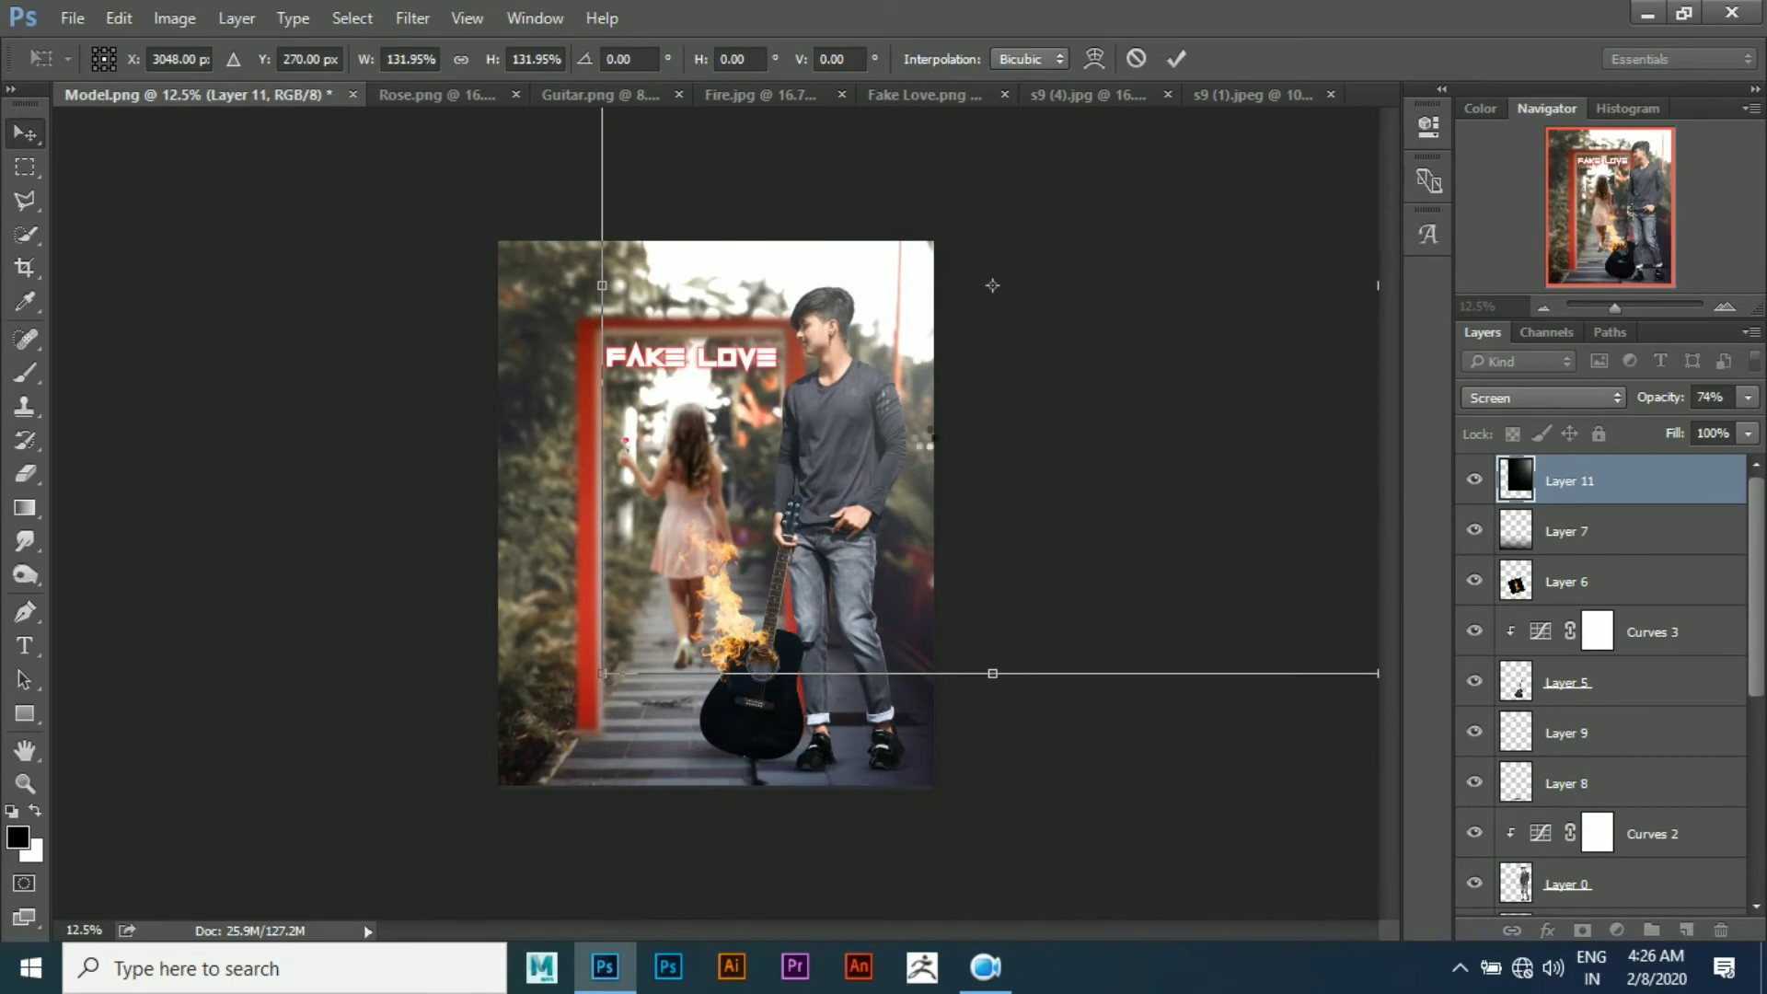
{"action": "key", "text": "ctrl+plus"}
{"action": "key", "text": "Return"}
Crop to the full canvas, deleting the overhanging pixels
{"action": "left_click", "coordinate": [25, 267]}
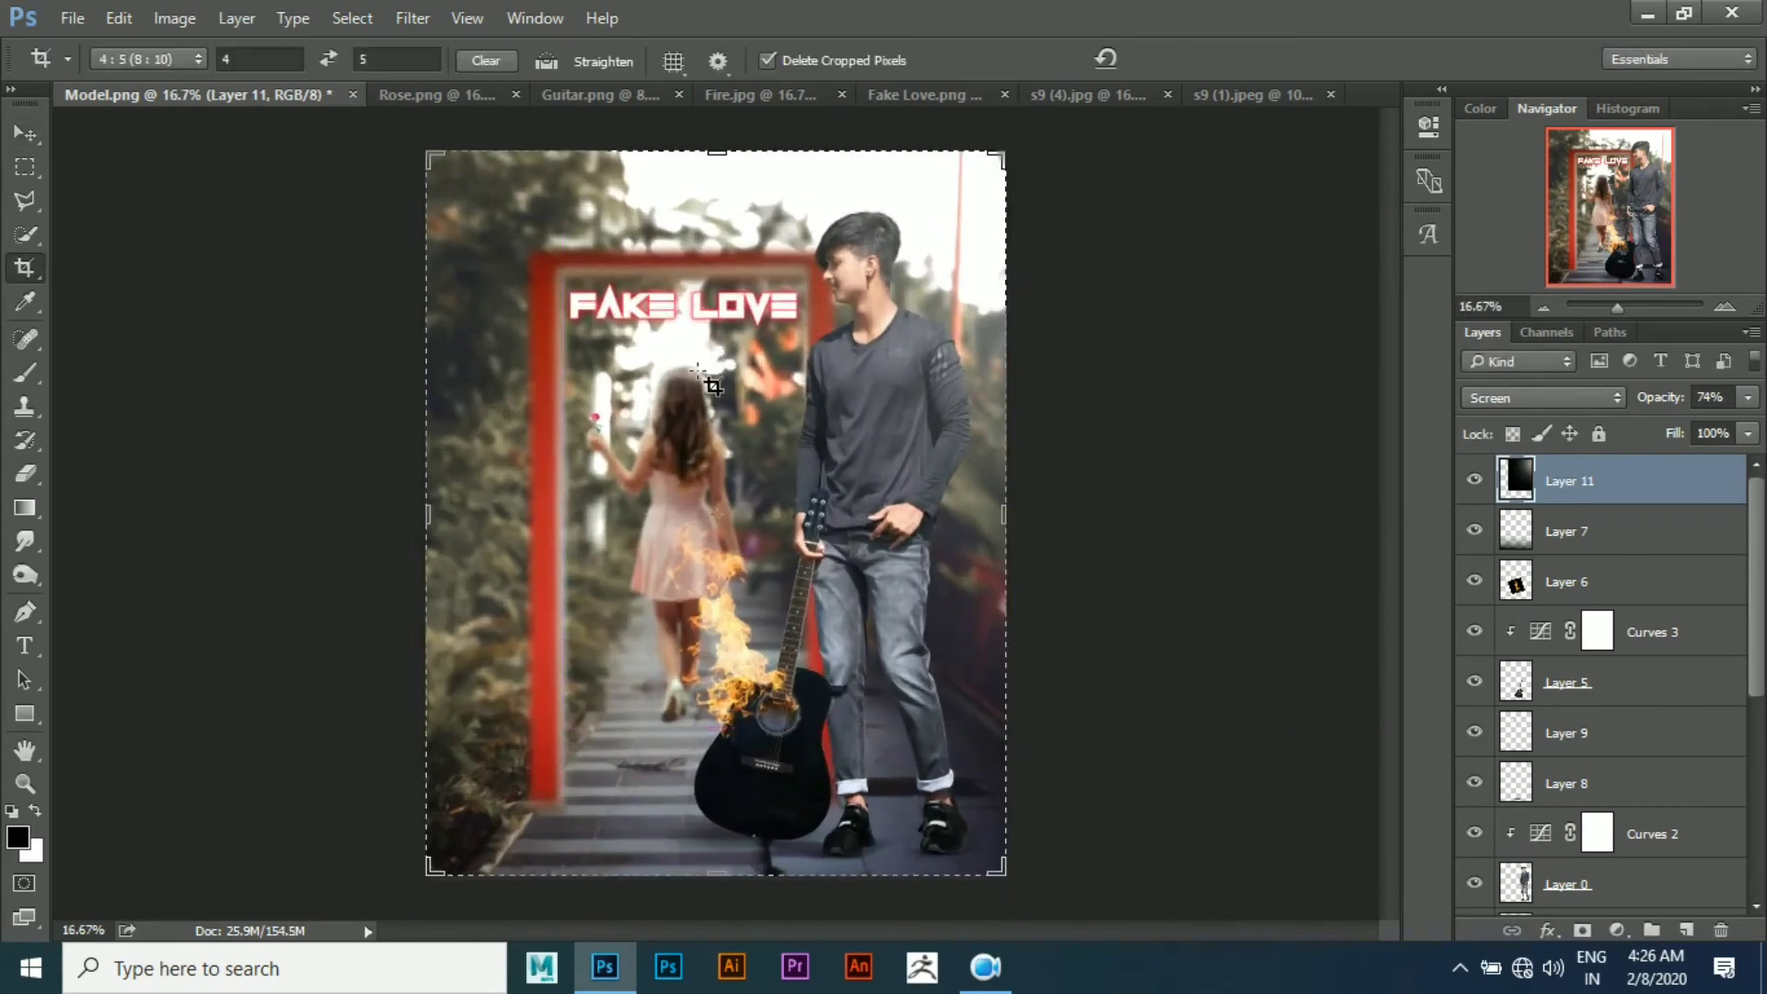
{"action": "left_click", "coordinate": [713, 384]}
{"action": "key", "text": "Return"}
{"action": "key", "text": "v"}
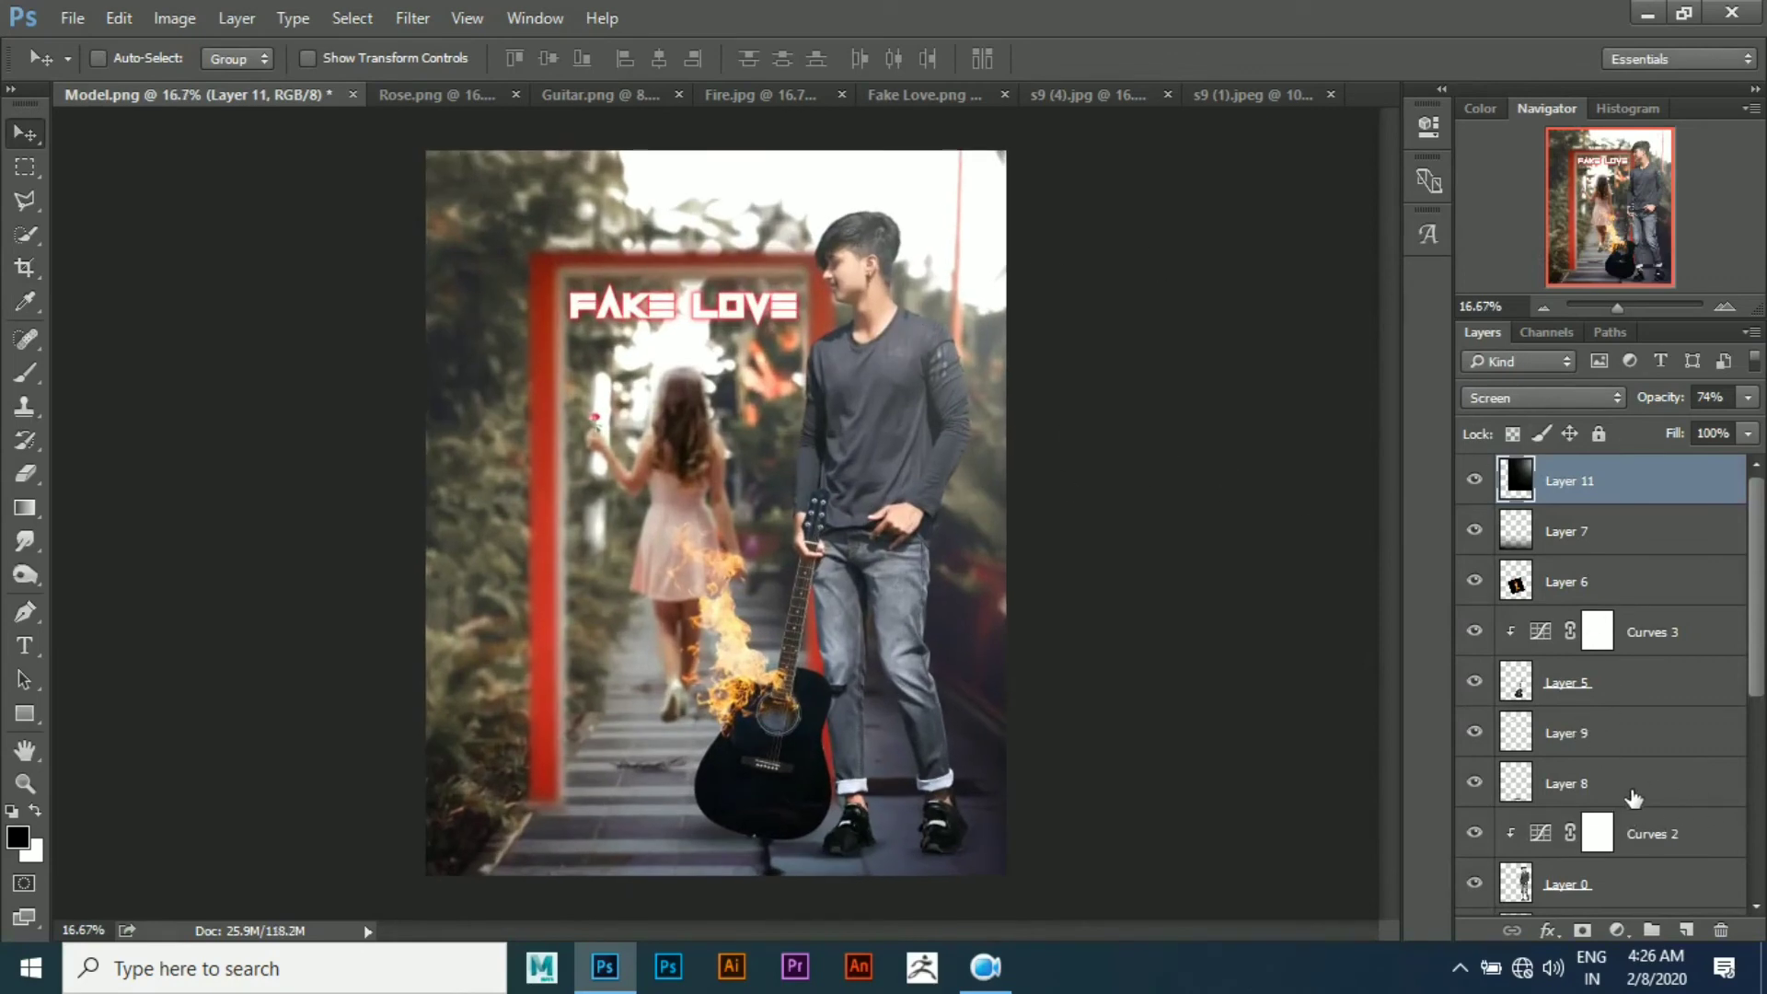
Merge all visible layers into a single Layer 8
{"action": "left_click", "coordinate": [1590, 783]}
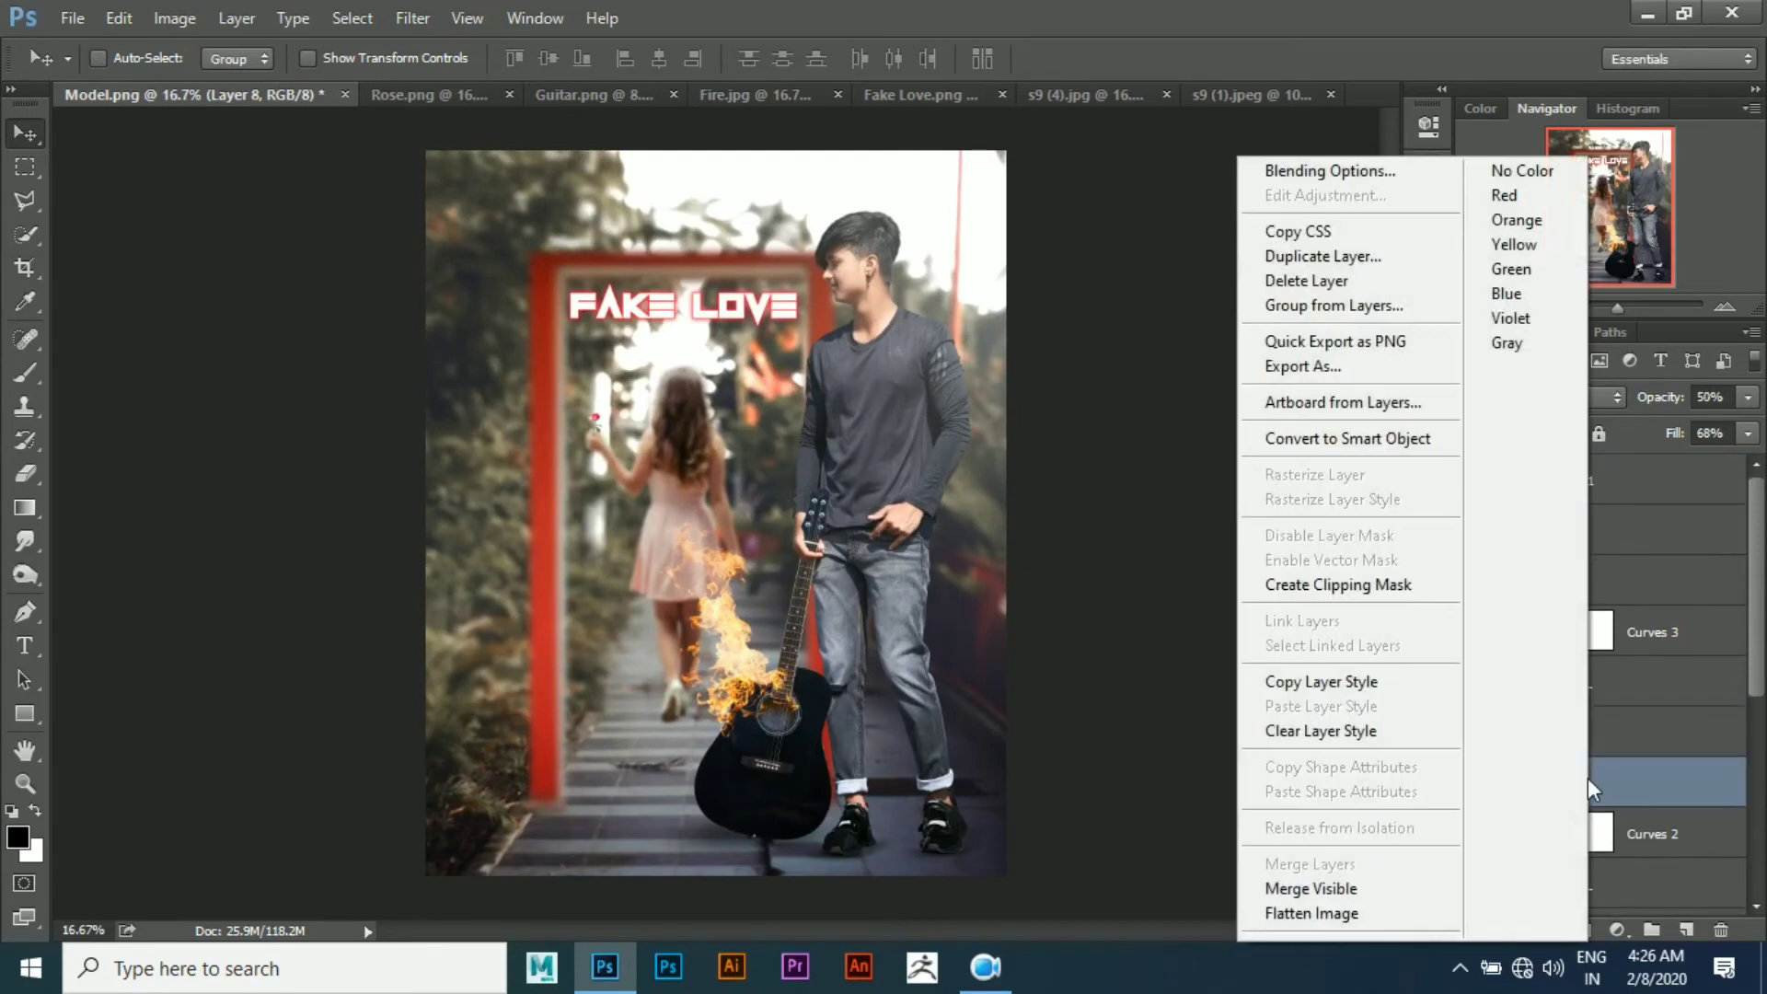
{"action": "right_click", "coordinate": [1587, 777]}
{"action": "left_click", "coordinate": [1428, 896]}
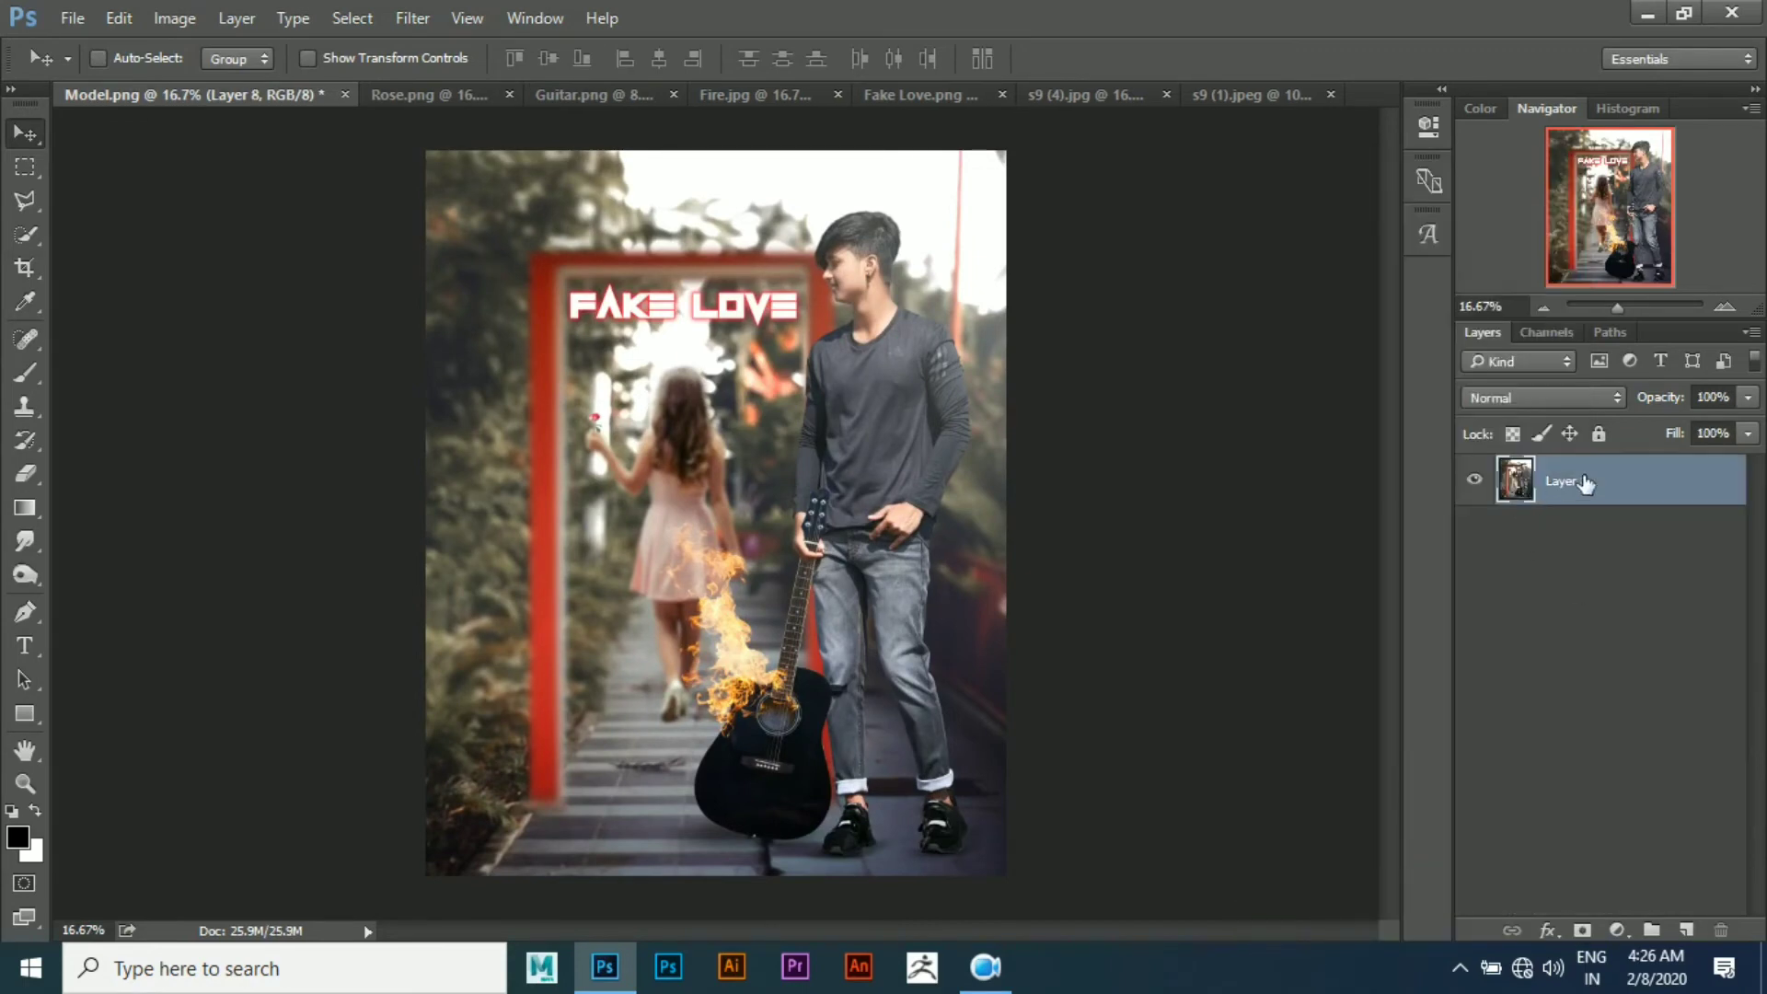
Add a Color Balance adjustment shifting the midtones slightly toward red
{"action": "left_click", "coordinate": [1617, 928]}
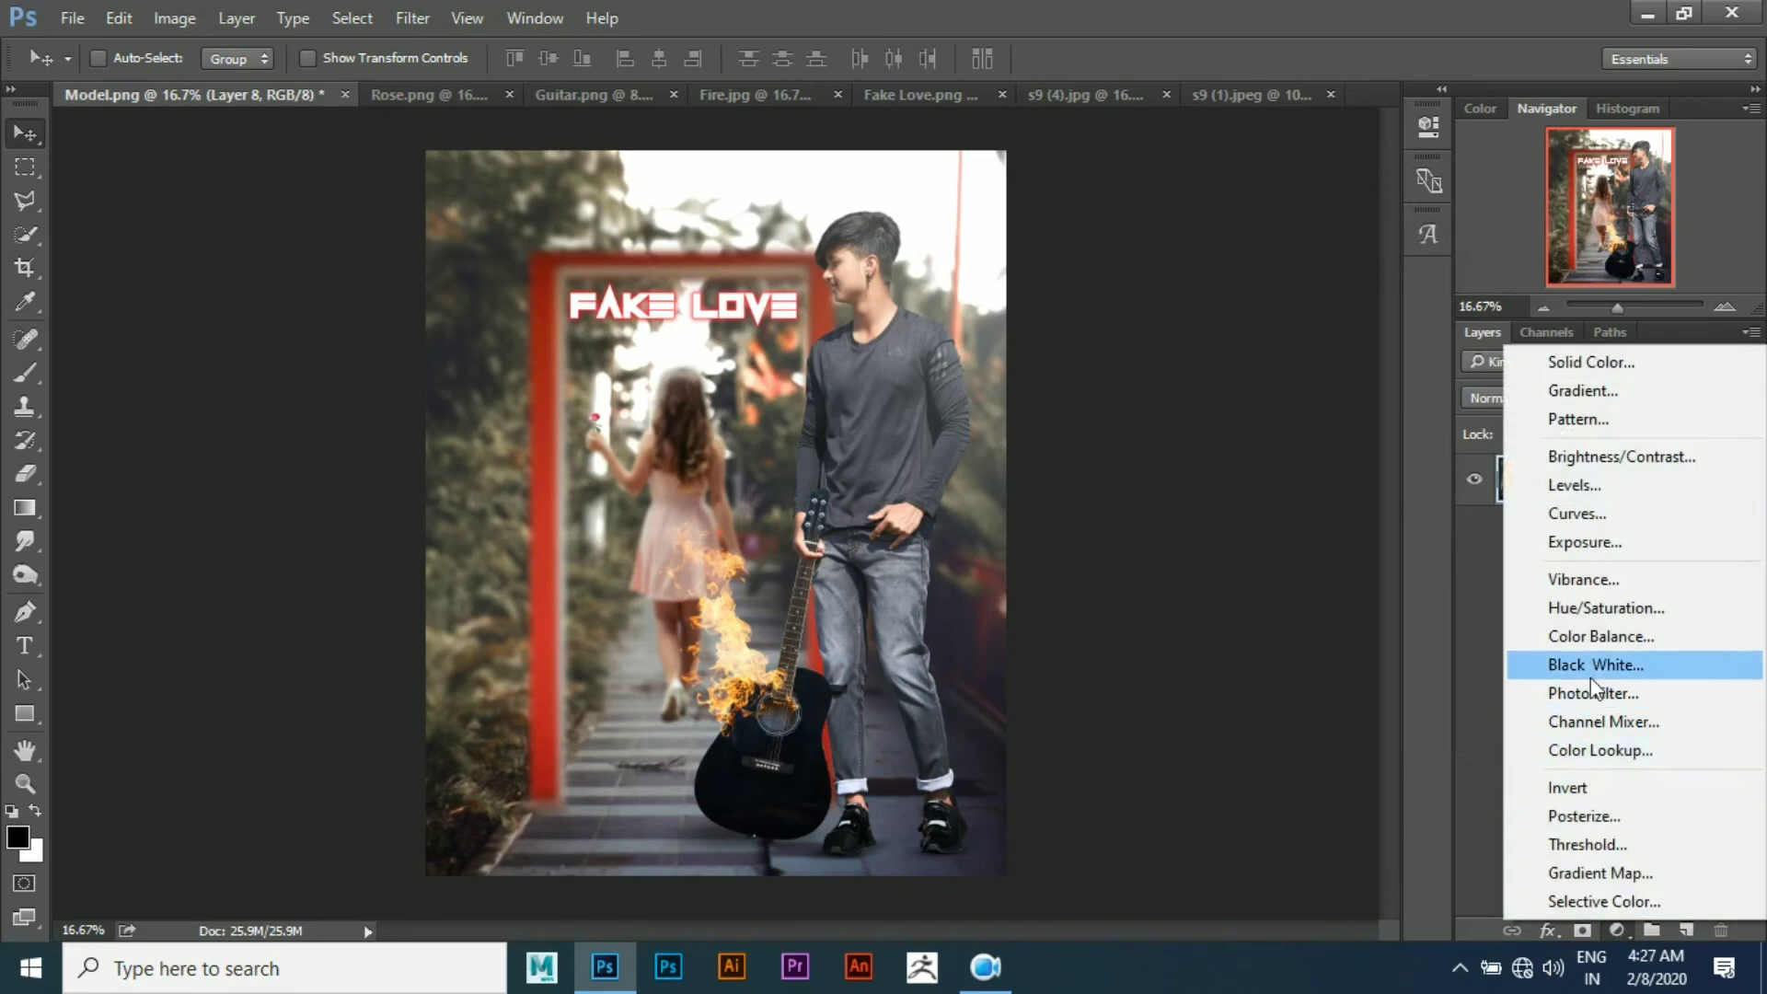
{"action": "left_click", "coordinate": [1592, 631]}
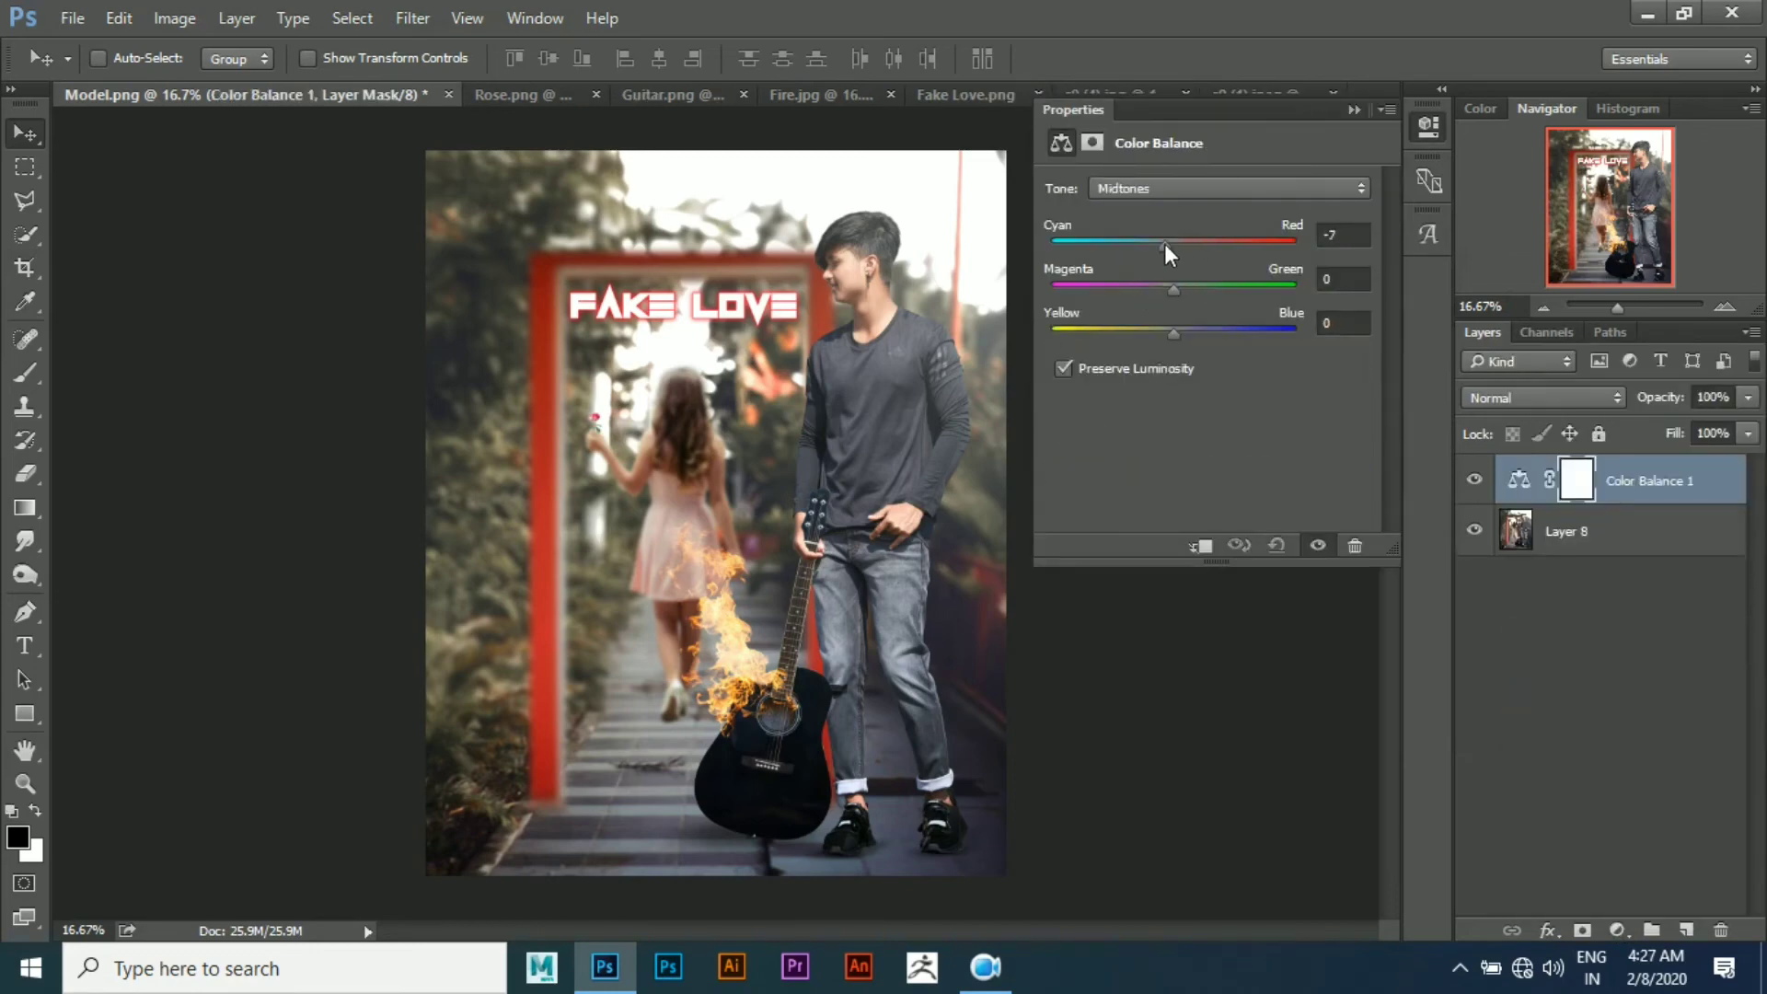
{"action": "left_click_drag", "start_coordinate": [1164, 242], "coordinate": [1181, 340]}
{"action": "left_click", "coordinate": [1165, 287]}
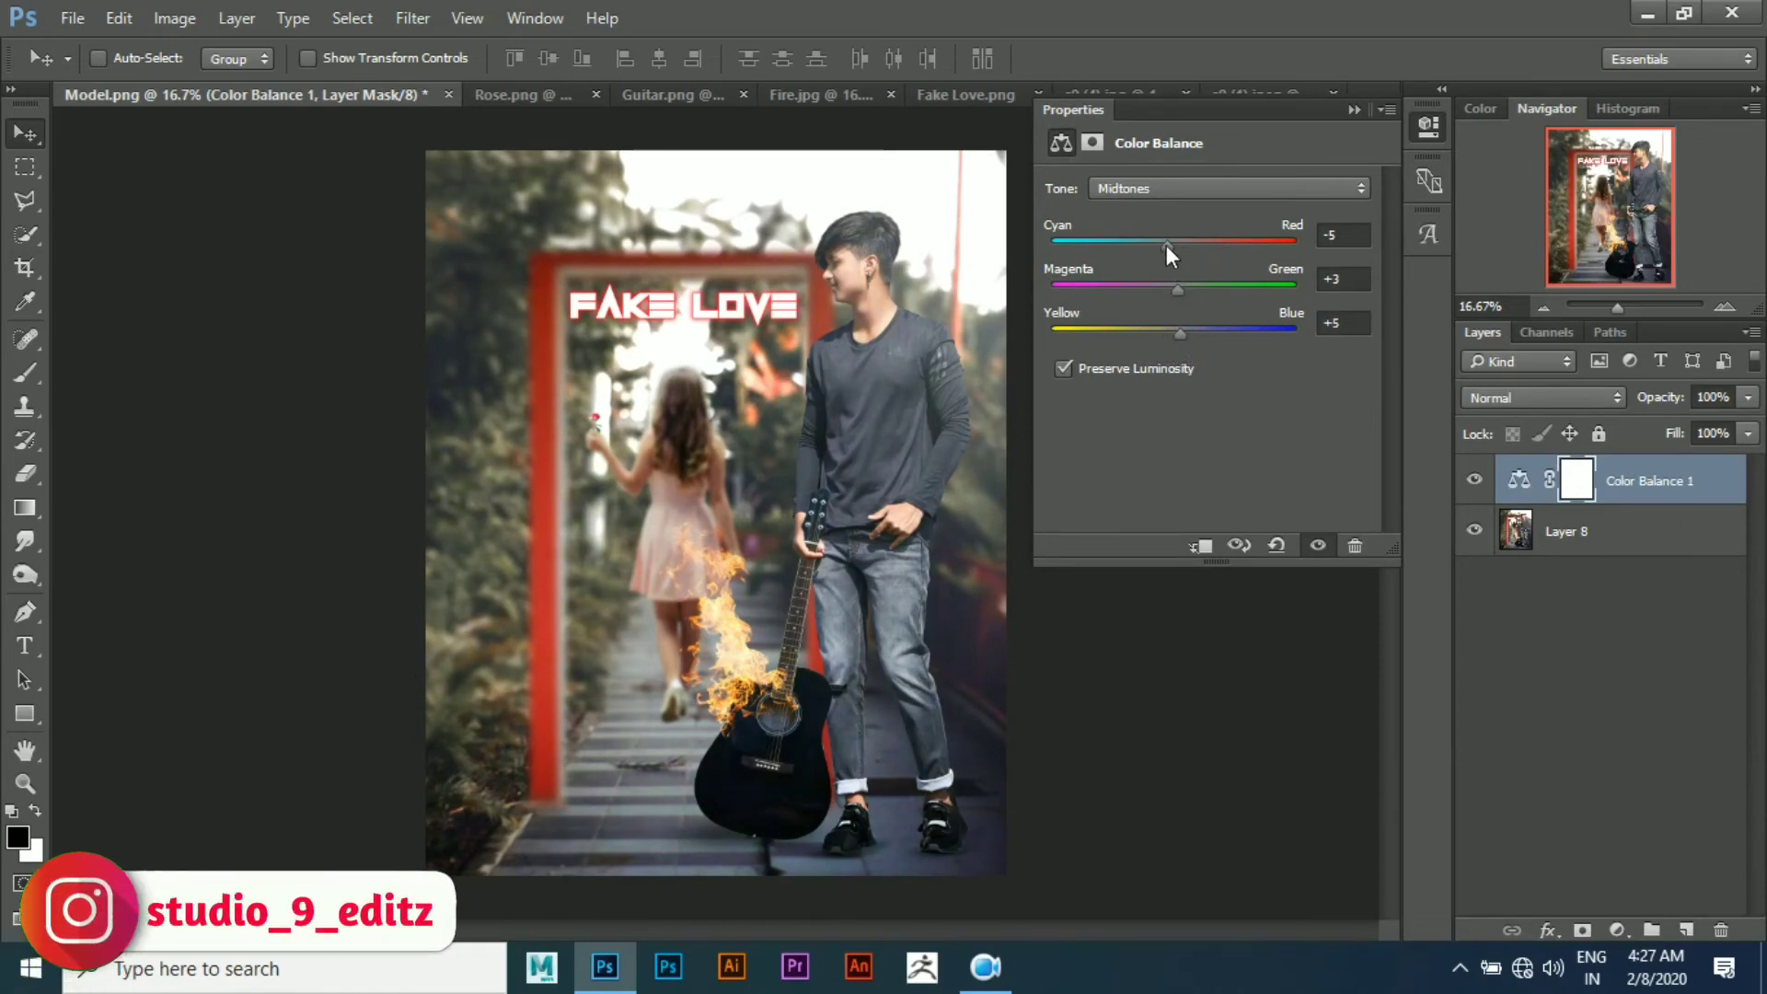
{"action": "left_click_drag", "start_coordinate": [1167, 245], "coordinate": [1184, 241]}
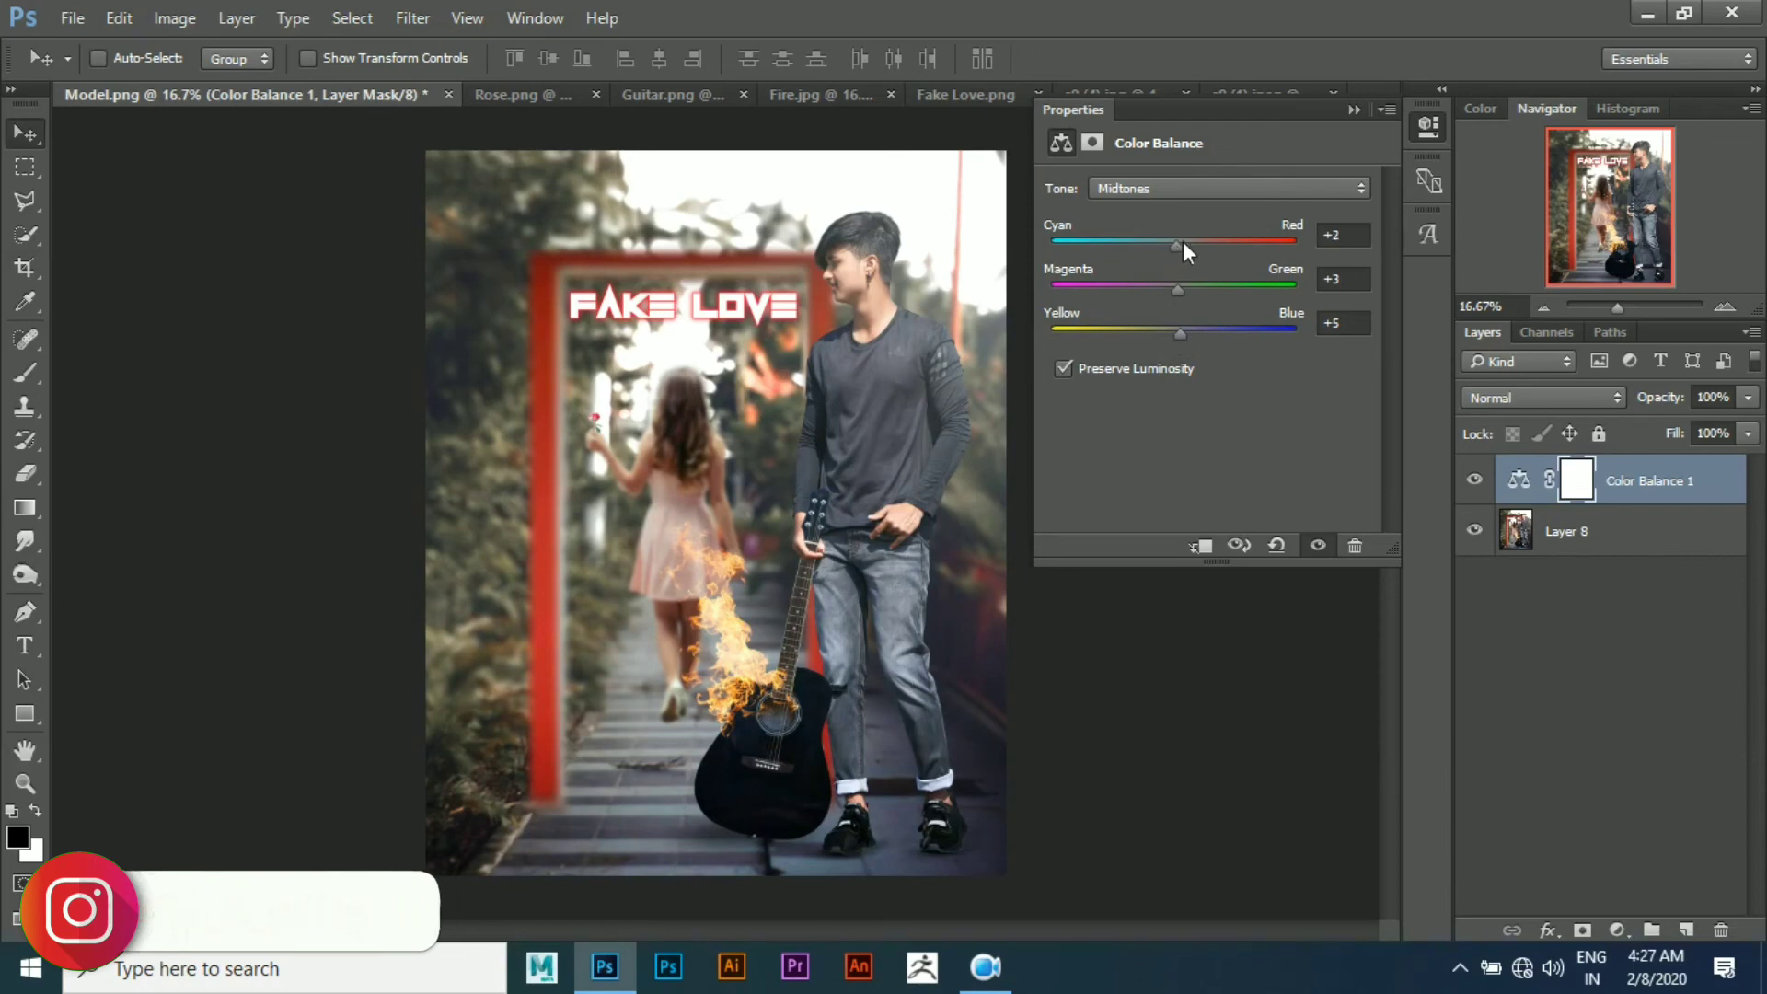
{"action": "left_click", "coordinate": [1353, 109]}
Merge the Color Balance into Layer 8 and launch Nik Color Efex Pro 4
{"action": "right_click", "coordinate": [1670, 469]}
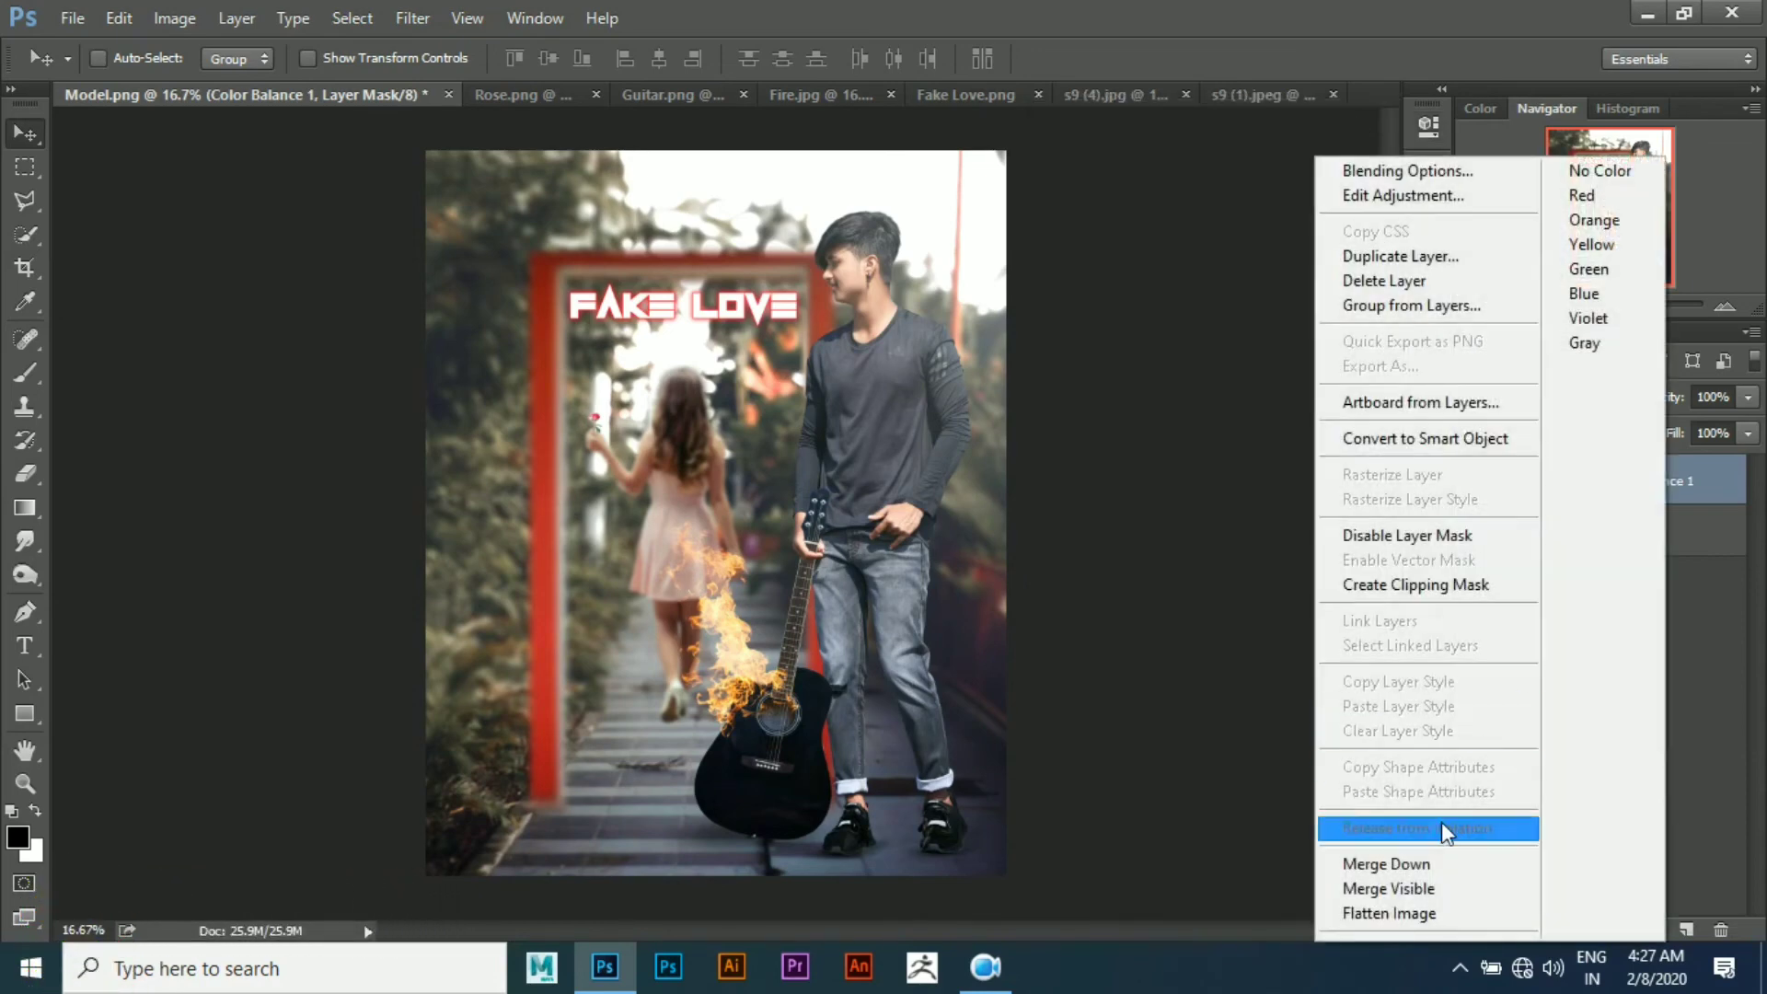
{"action": "left_click", "coordinate": [1441, 862]}
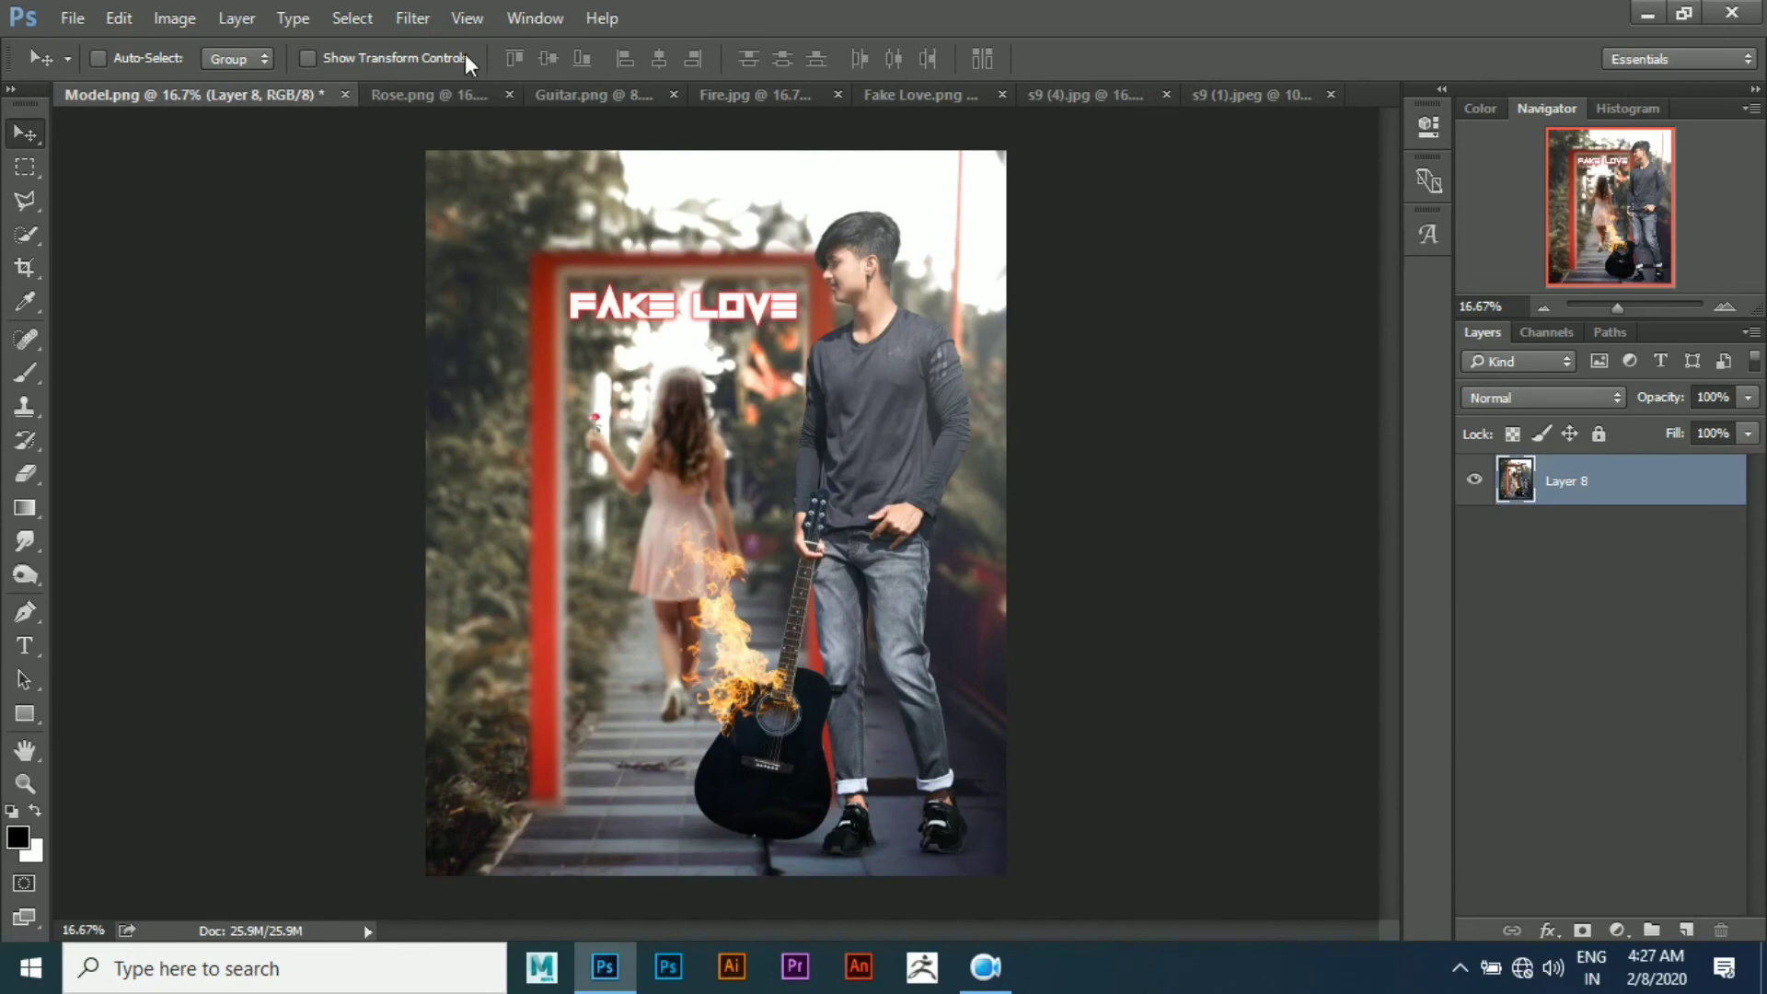
{"action": "left_click", "coordinate": [413, 17]}
{"action": "mouse_move", "coordinate": [459, 560]}
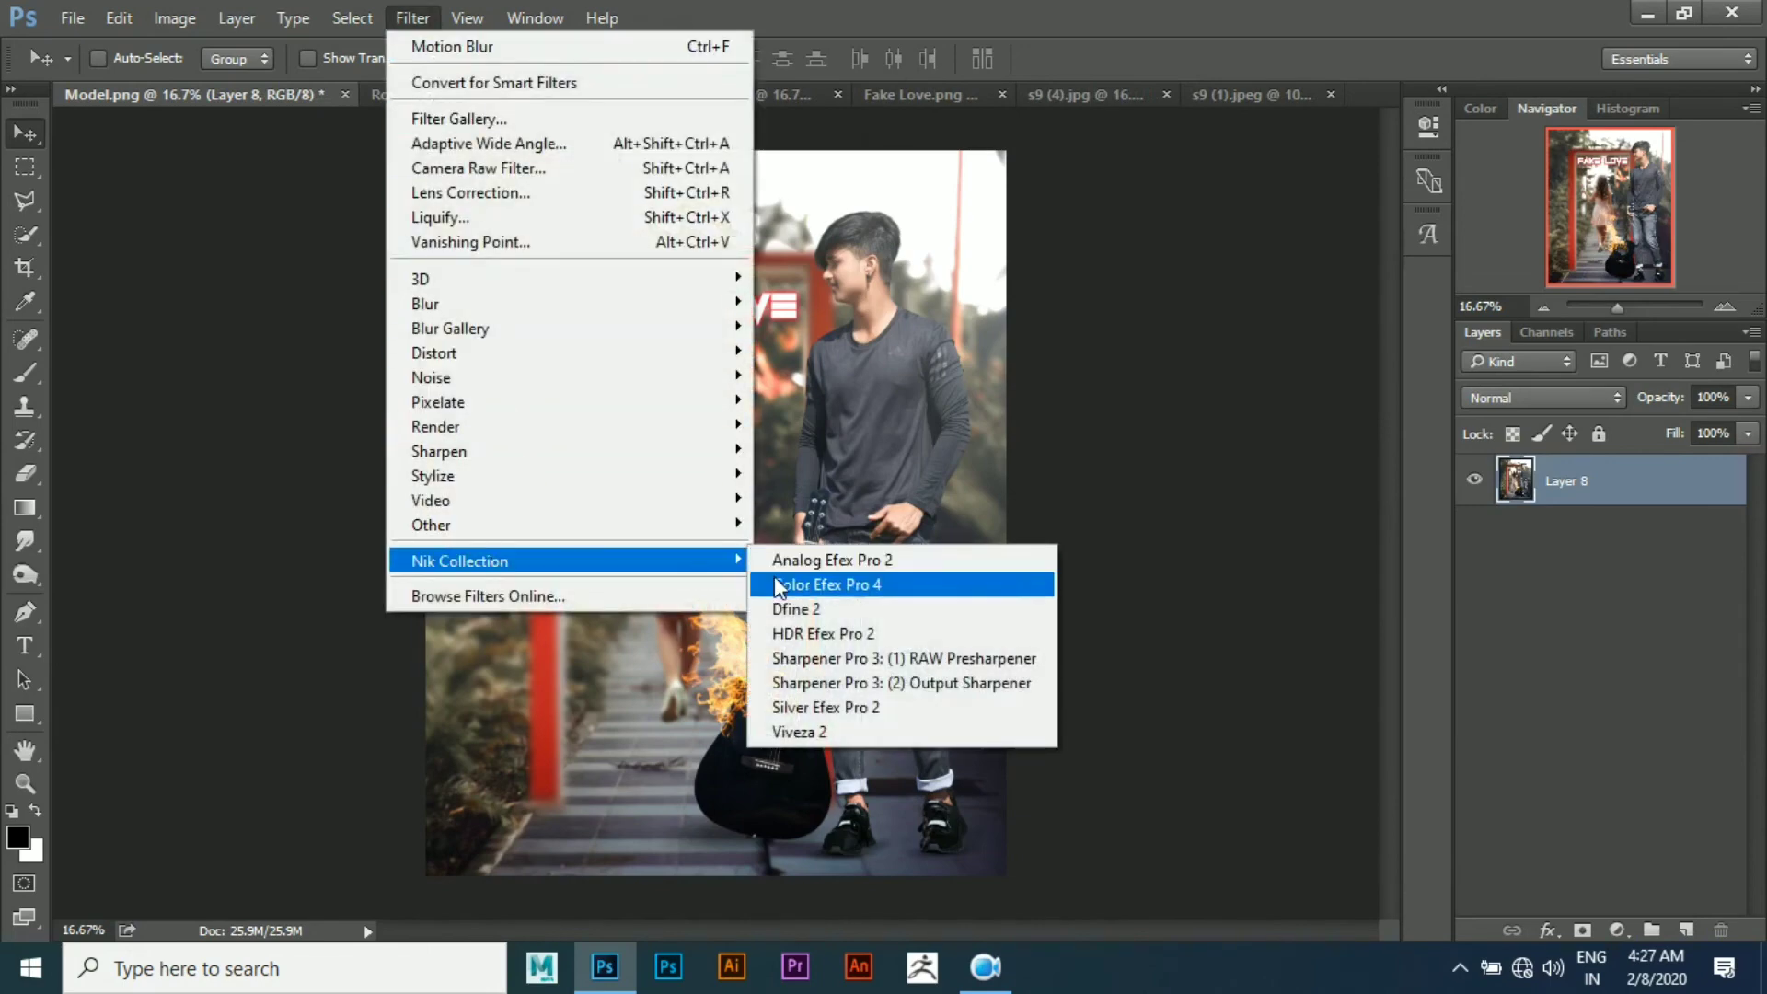
Apply Dark Contrasts in Color Efex Pro 4, disabling dark detail and lightening brightness and contrast
{"action": "left_click", "coordinate": [774, 585]}
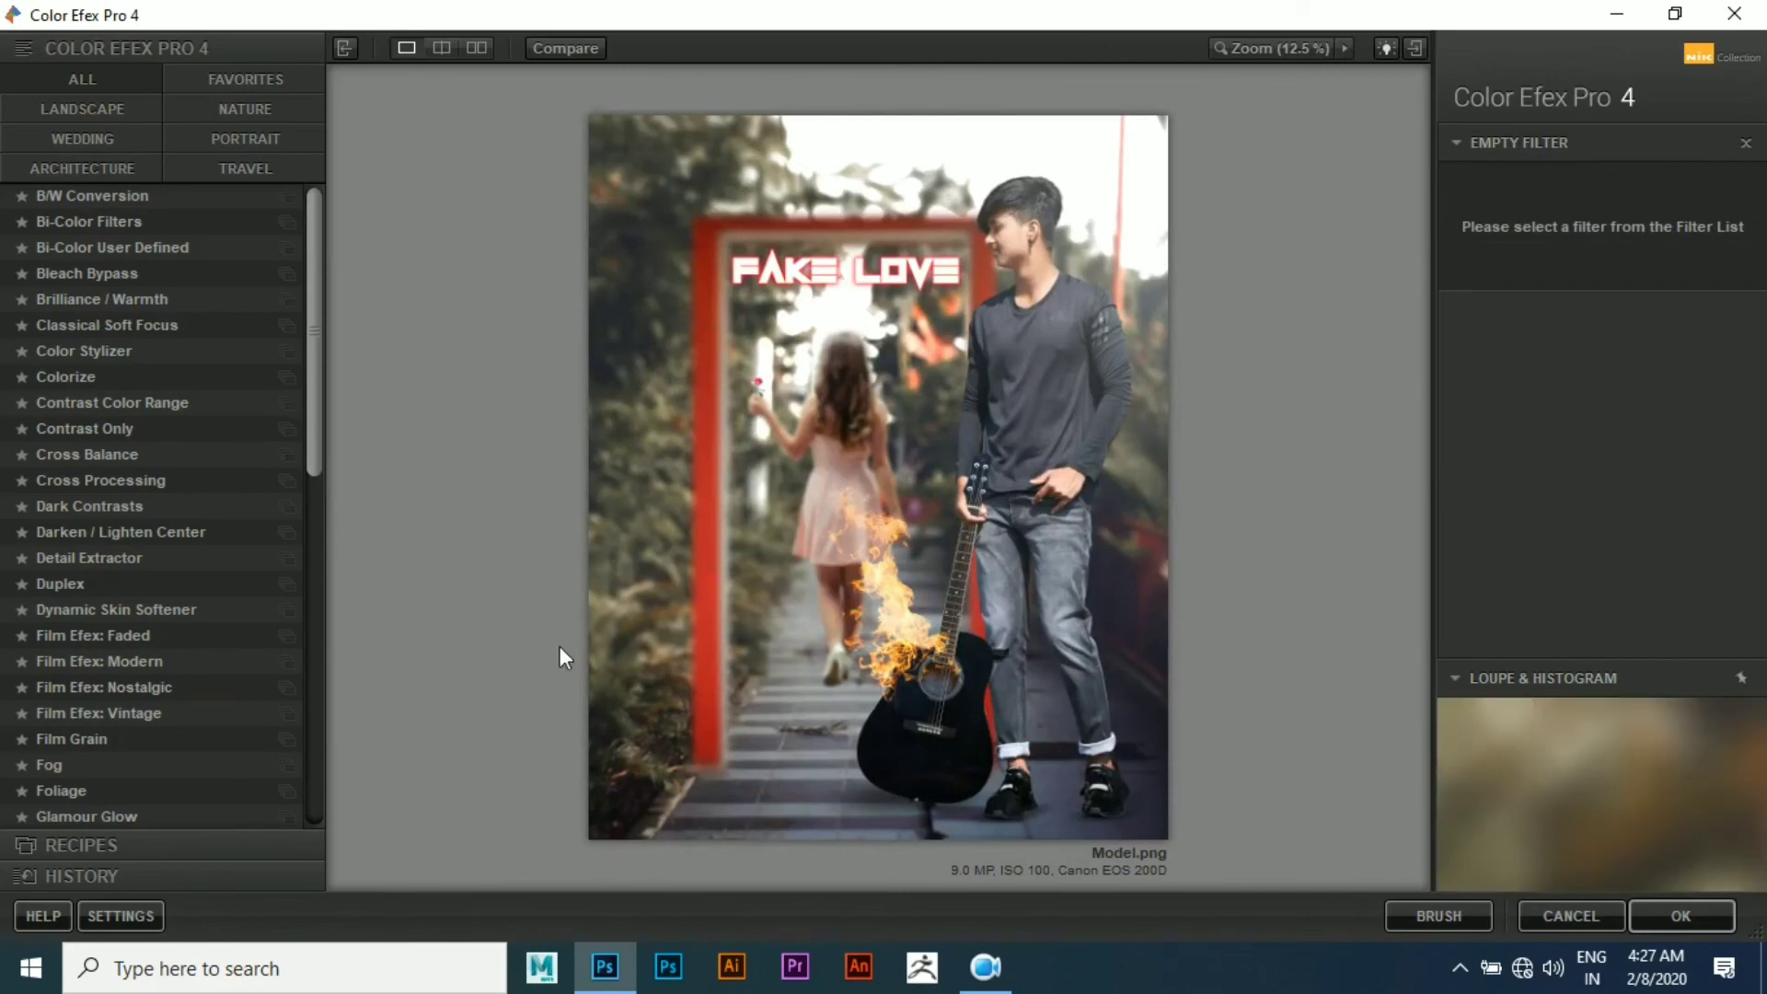
{"action": "scroll", "coordinate": [316, 395], "scroll_direction": "down", "scroll_amount": 2}
{"action": "scroll", "coordinate": [313, 382], "scroll_direction": "up", "scroll_amount": 2}
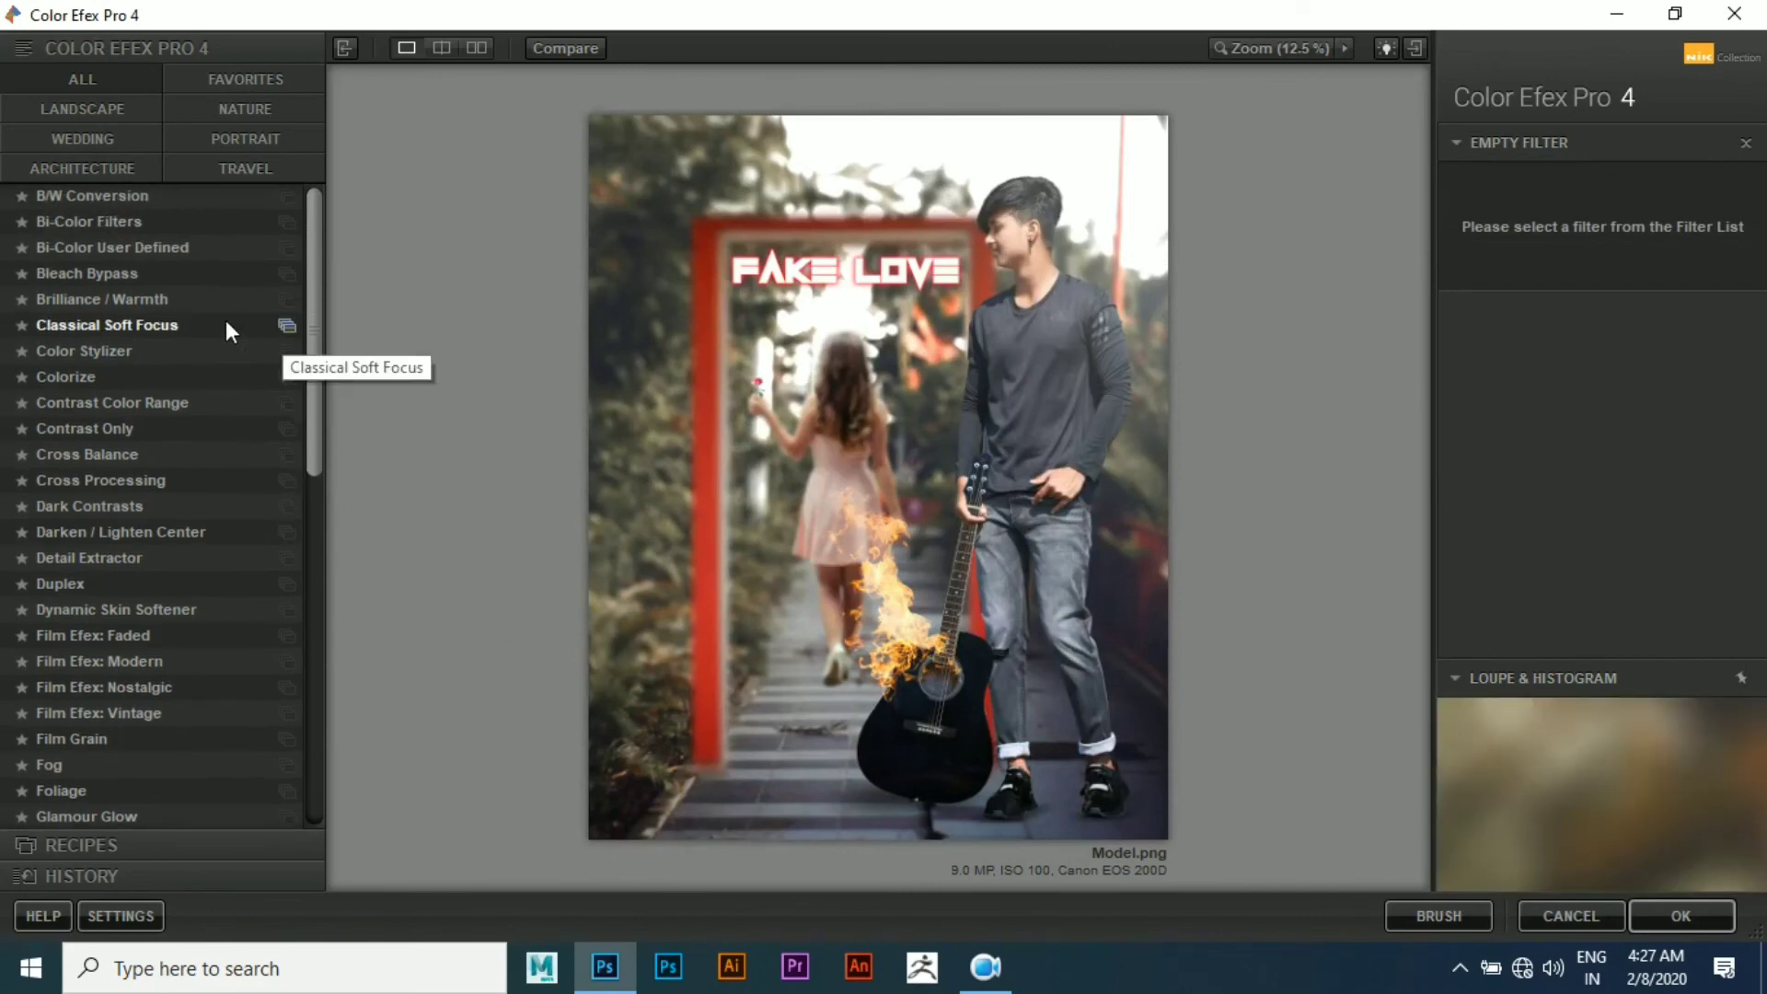
{"action": "left_click", "coordinate": [89, 506]}
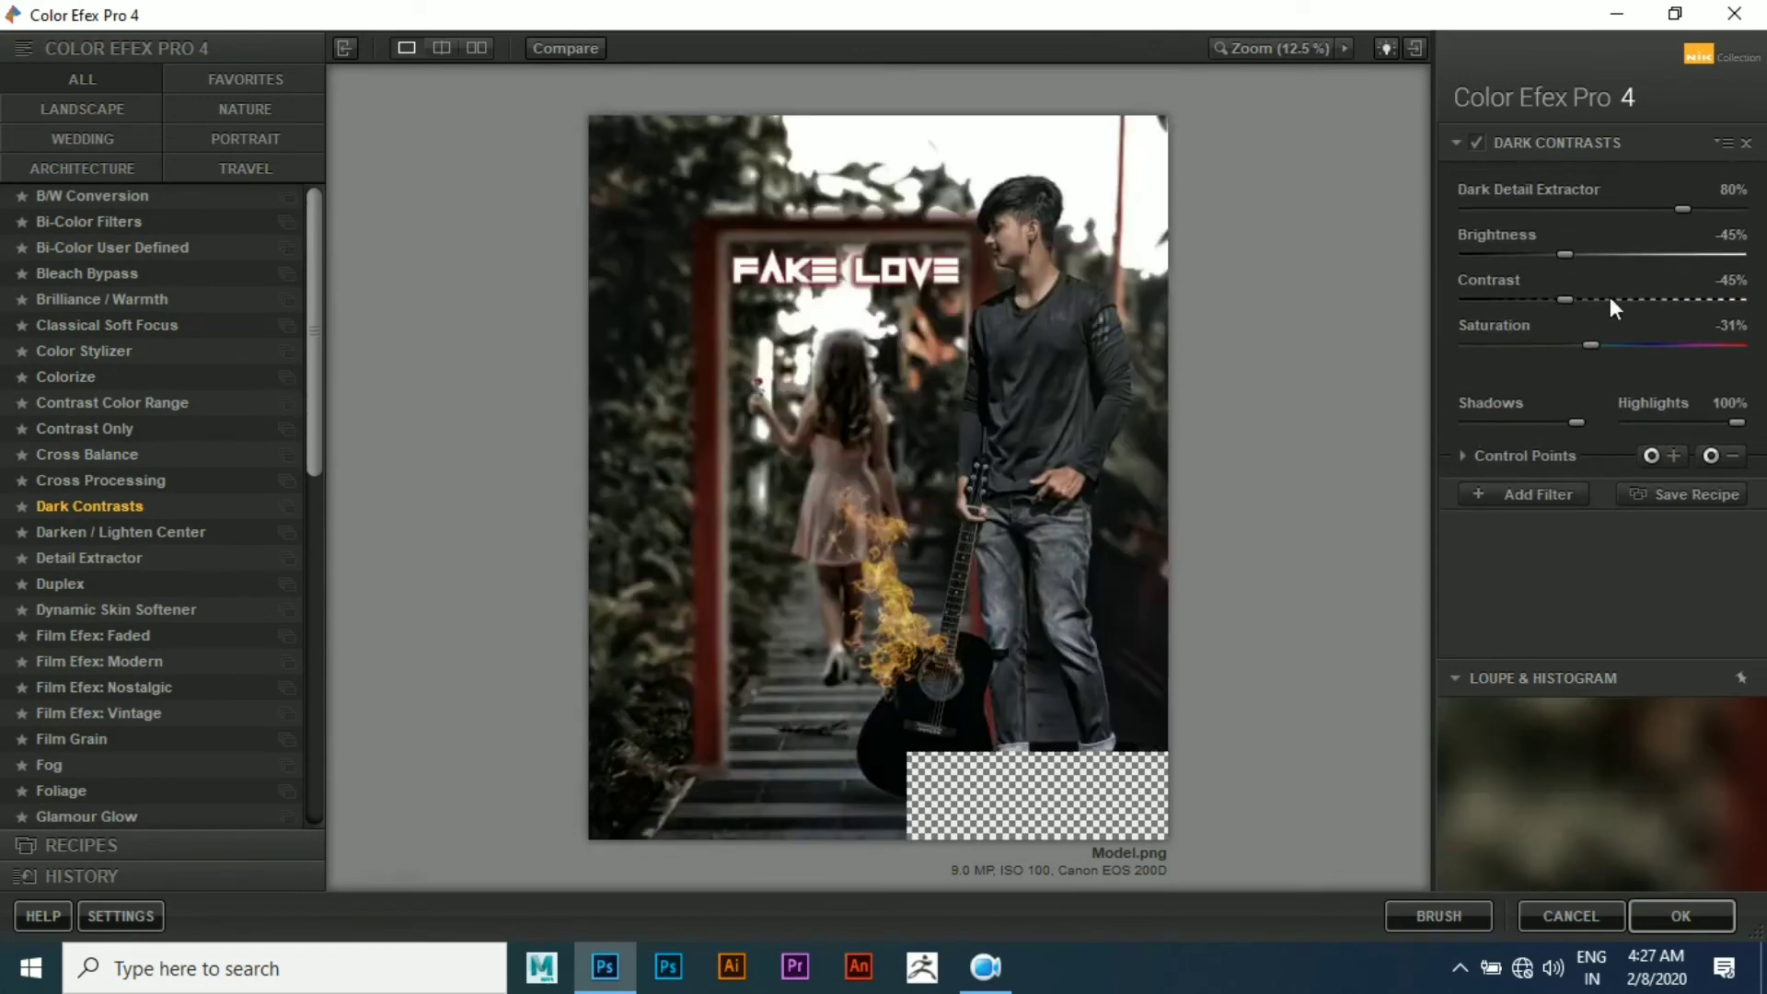
{"action": "left_click", "coordinate": [1469, 210]}
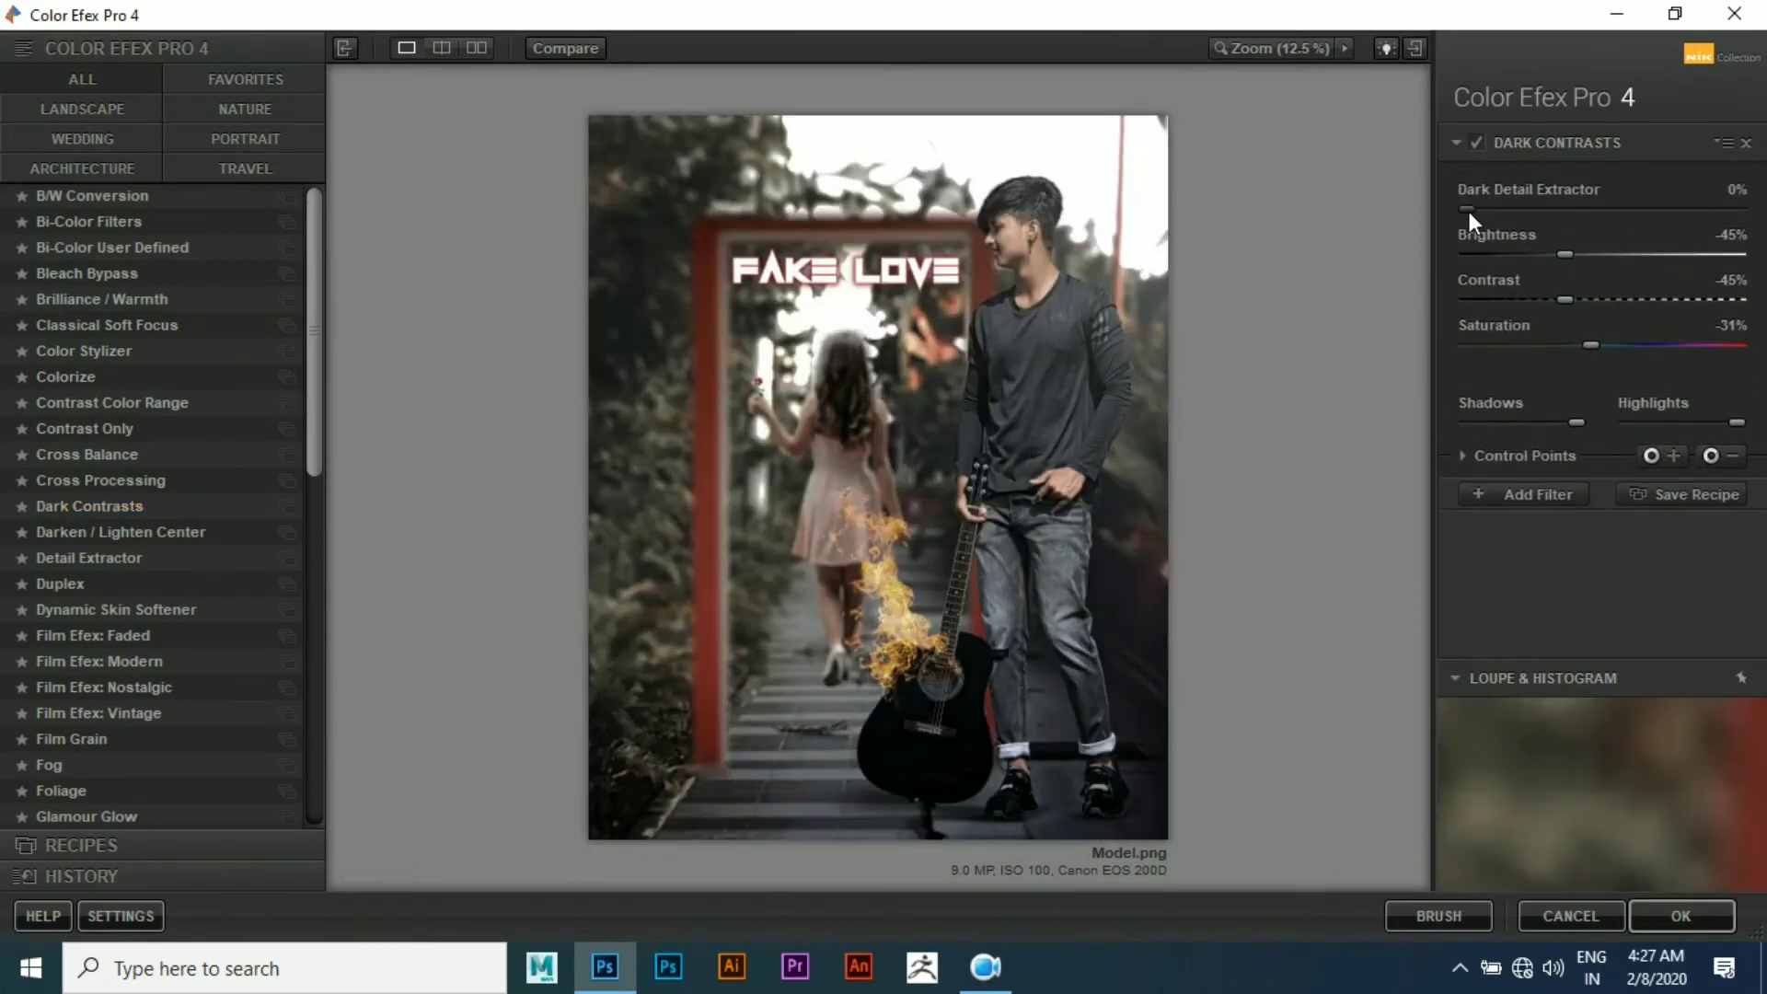
{"action": "left_click", "coordinate": [1609, 254]}
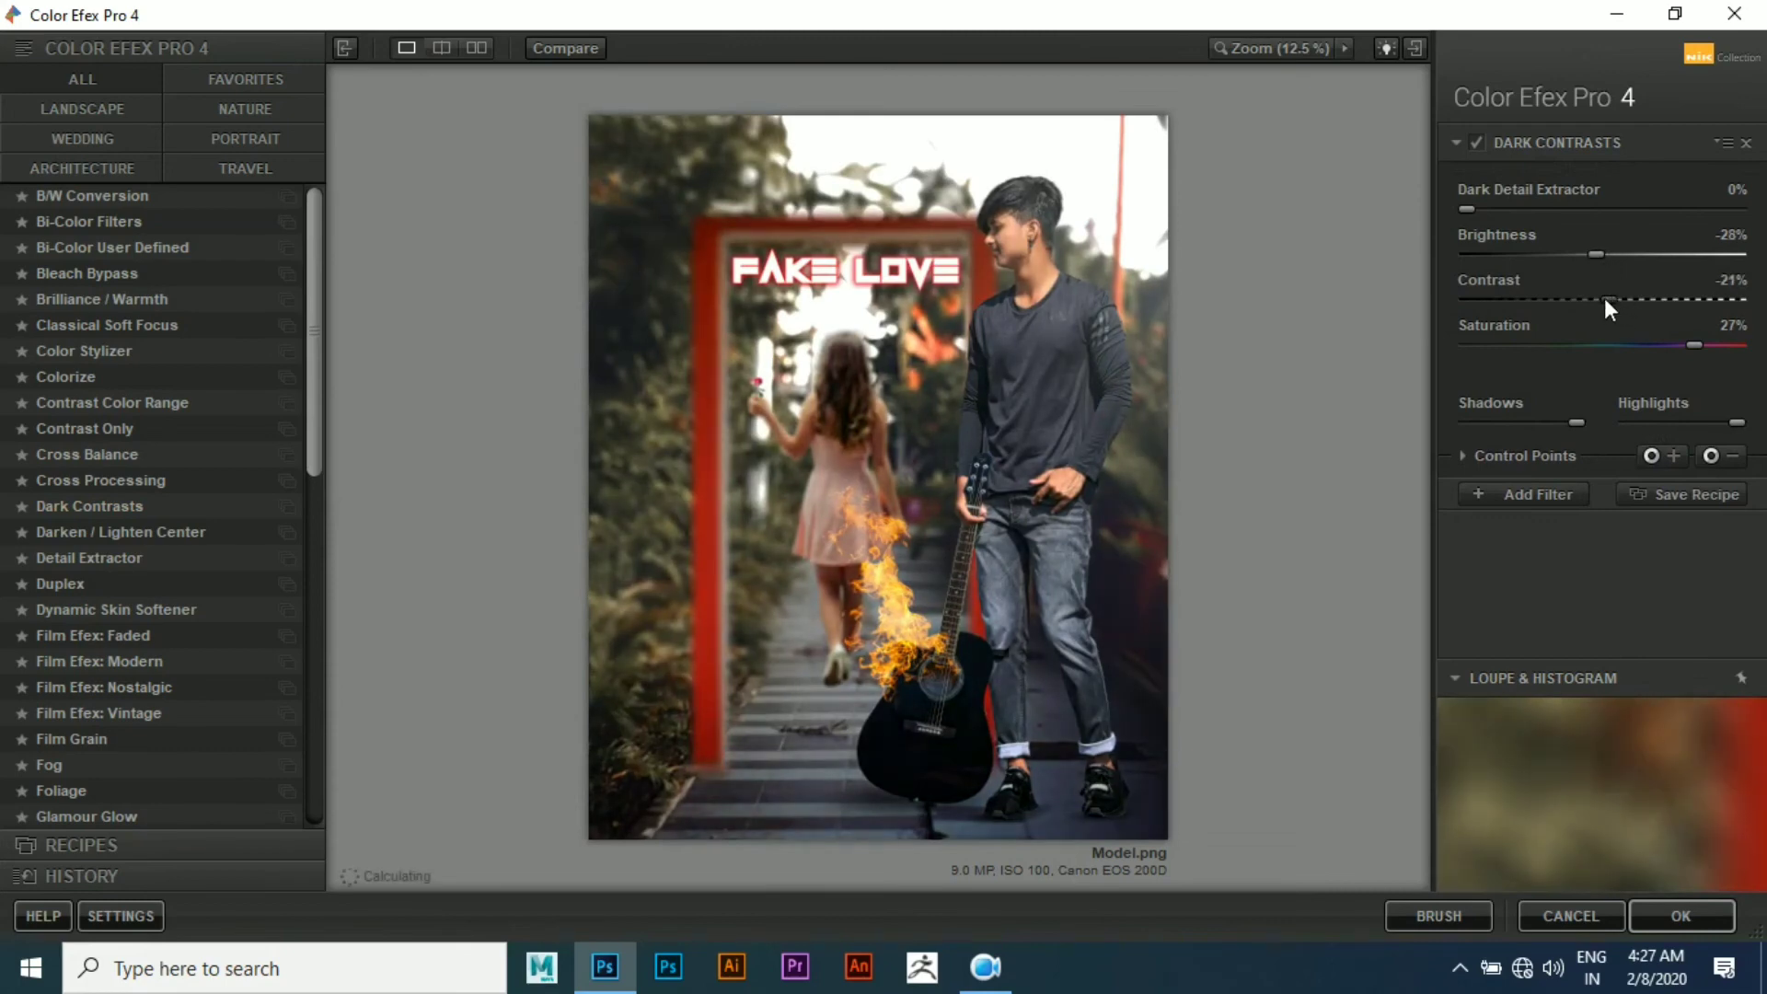
{"action": "left_click", "coordinate": [1600, 300]}
Add Dark Contrasts control points on the man's neck, face, guitar-neck hand and shoe
{"action": "left_click", "coordinate": [1712, 457]}
{"action": "left_click", "coordinate": [1035, 268]}
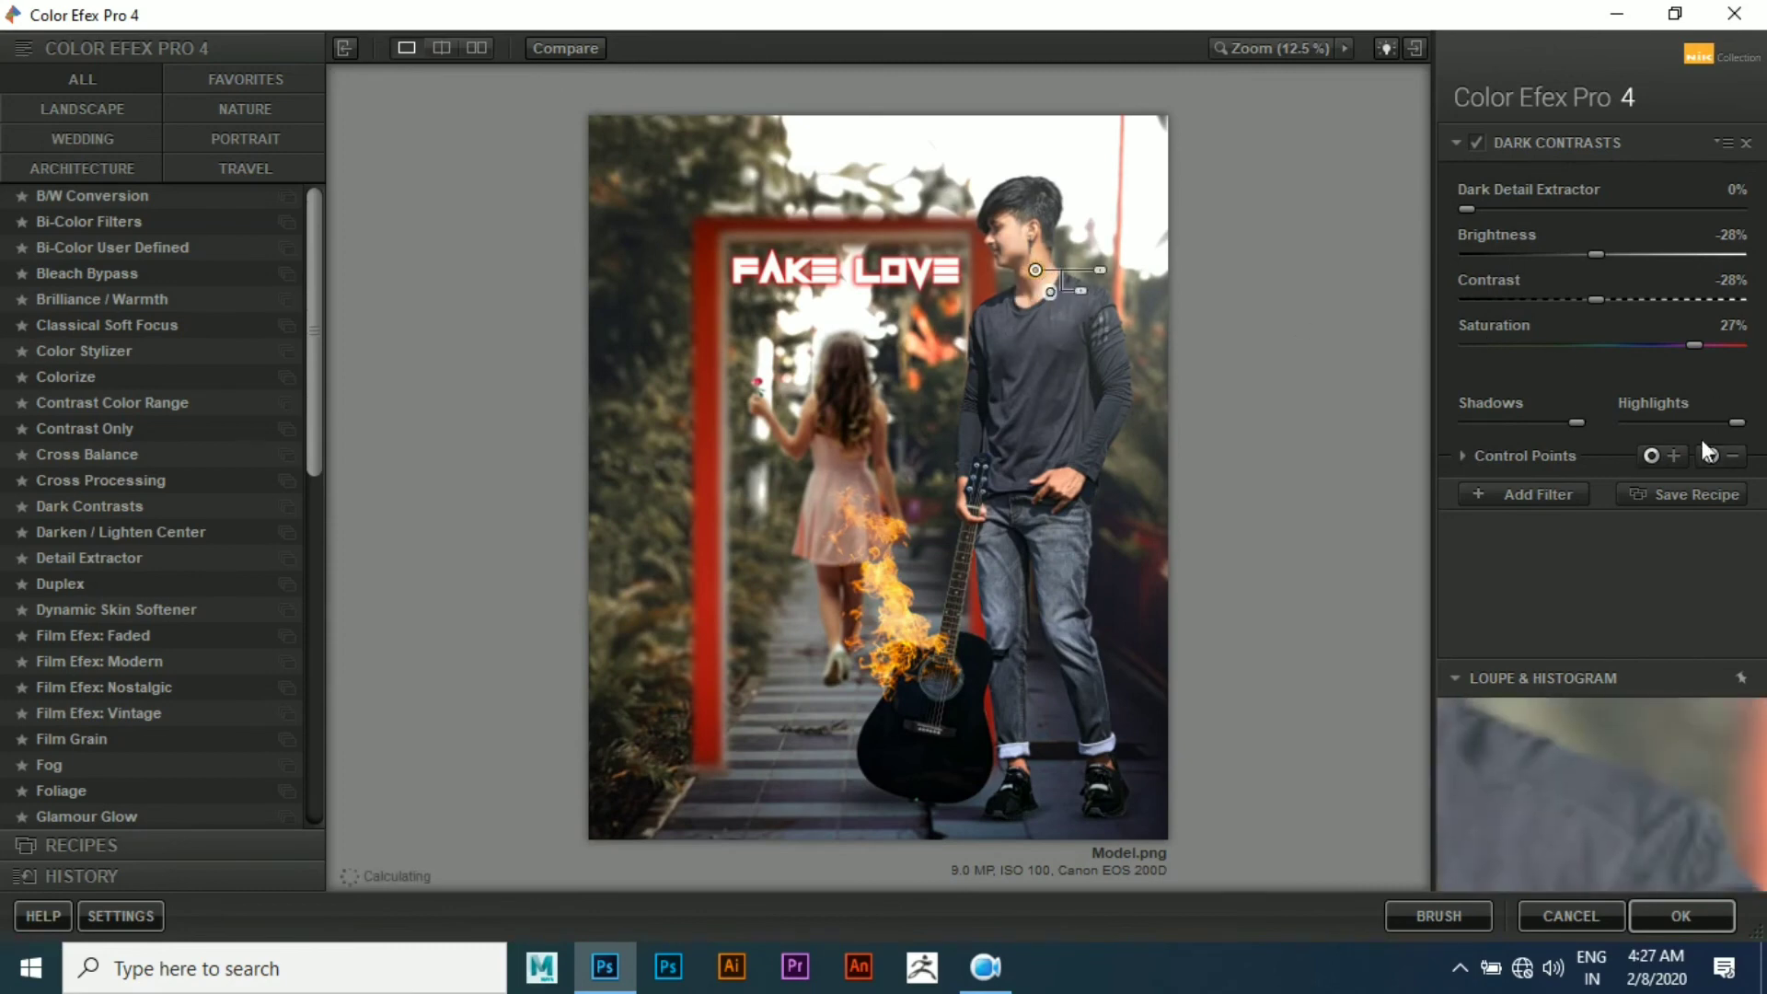
{"action": "left_click", "coordinate": [1733, 454]}
{"action": "left_click", "coordinate": [1034, 241]}
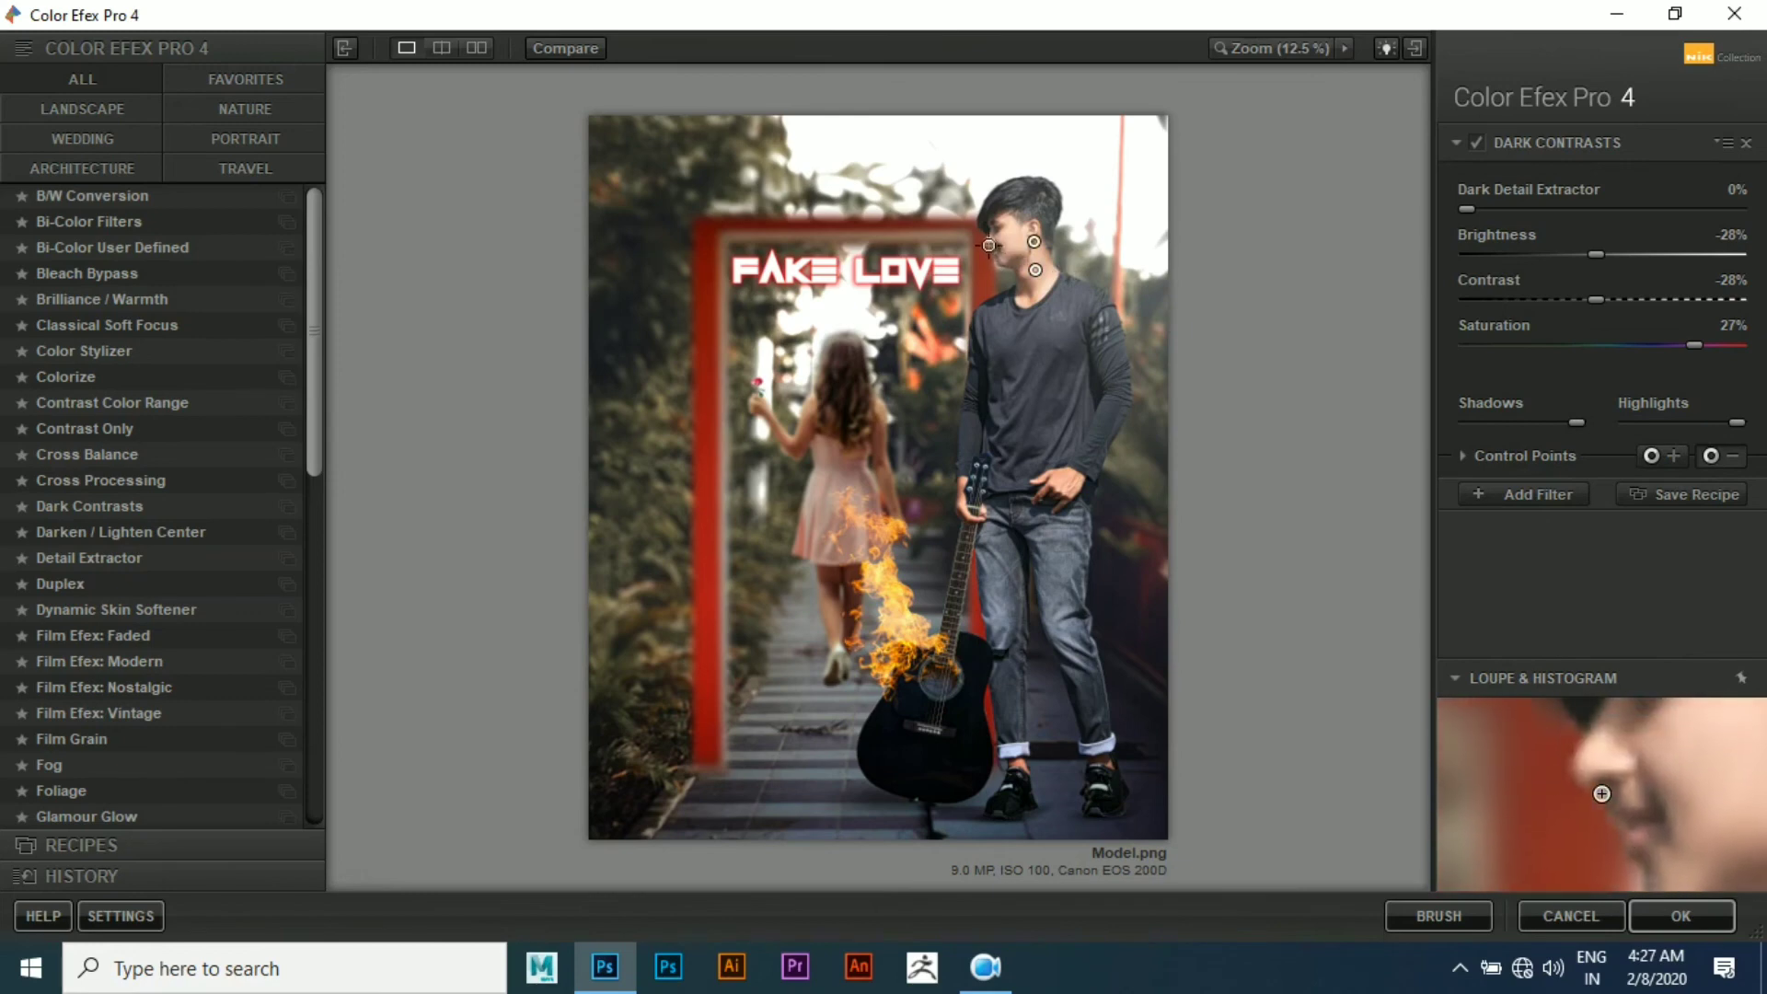
{"action": "left_click_drag", "start_coordinate": [1035, 241], "coordinate": [989, 242]}
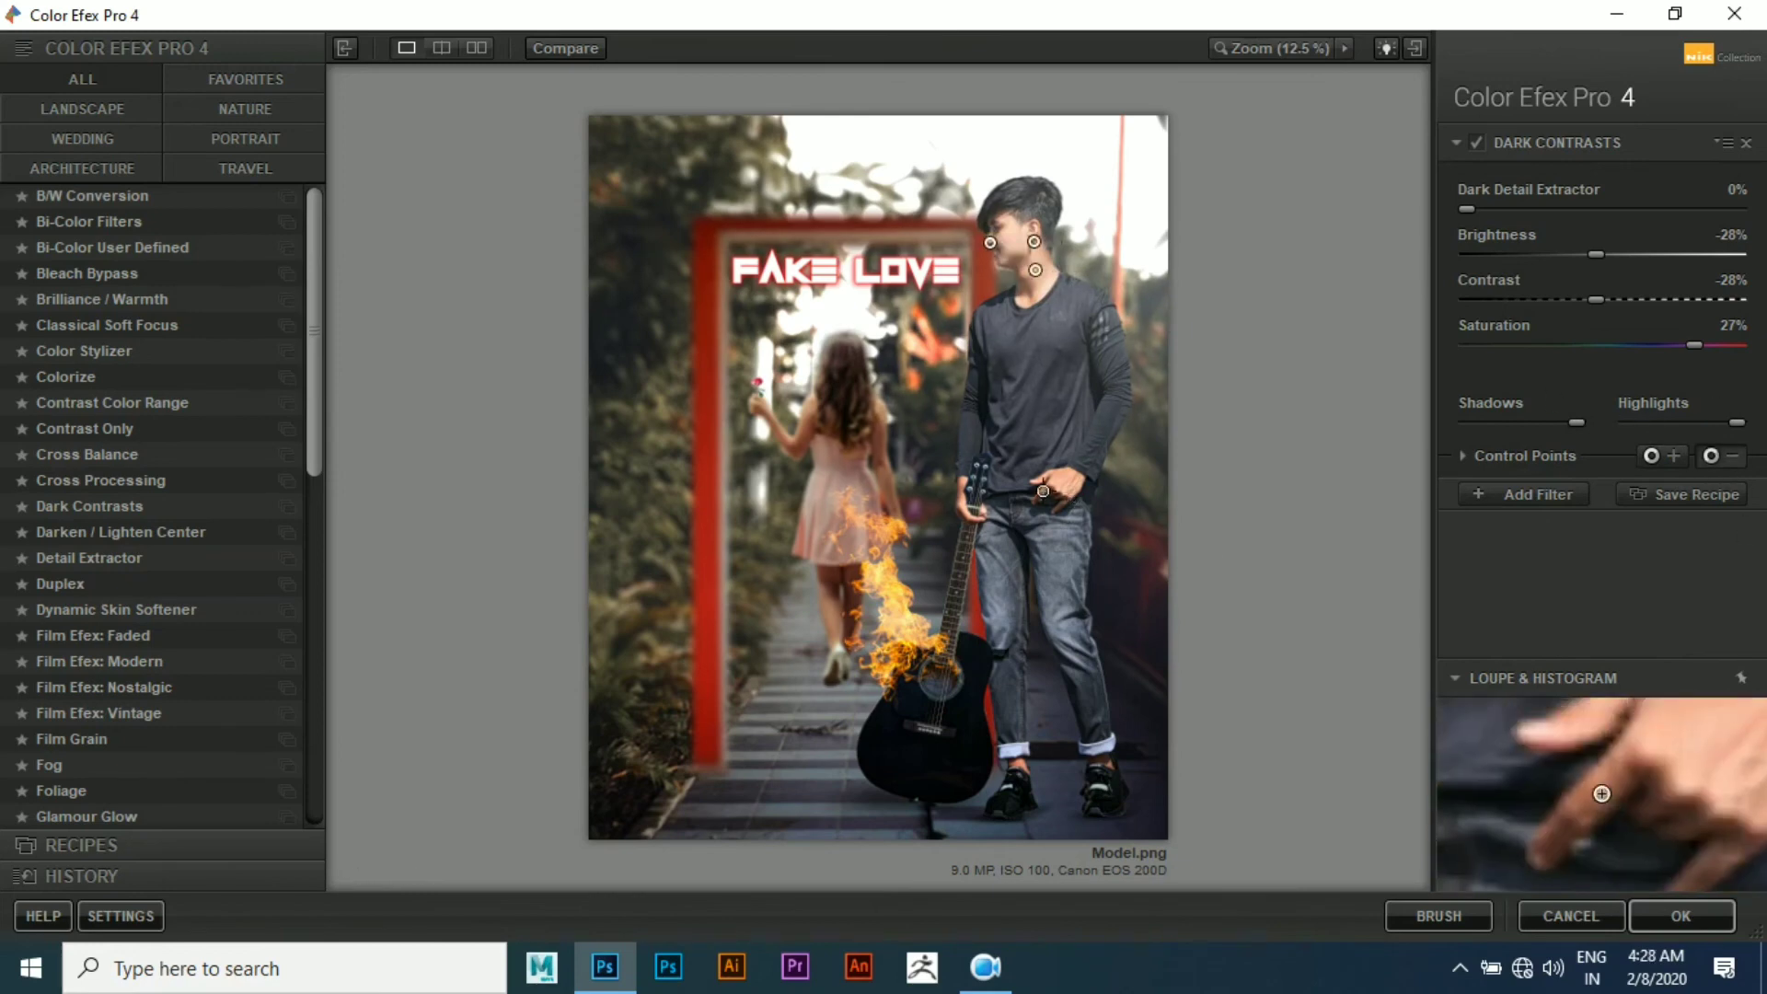
{"action": "left_click", "coordinate": [1733, 456]}
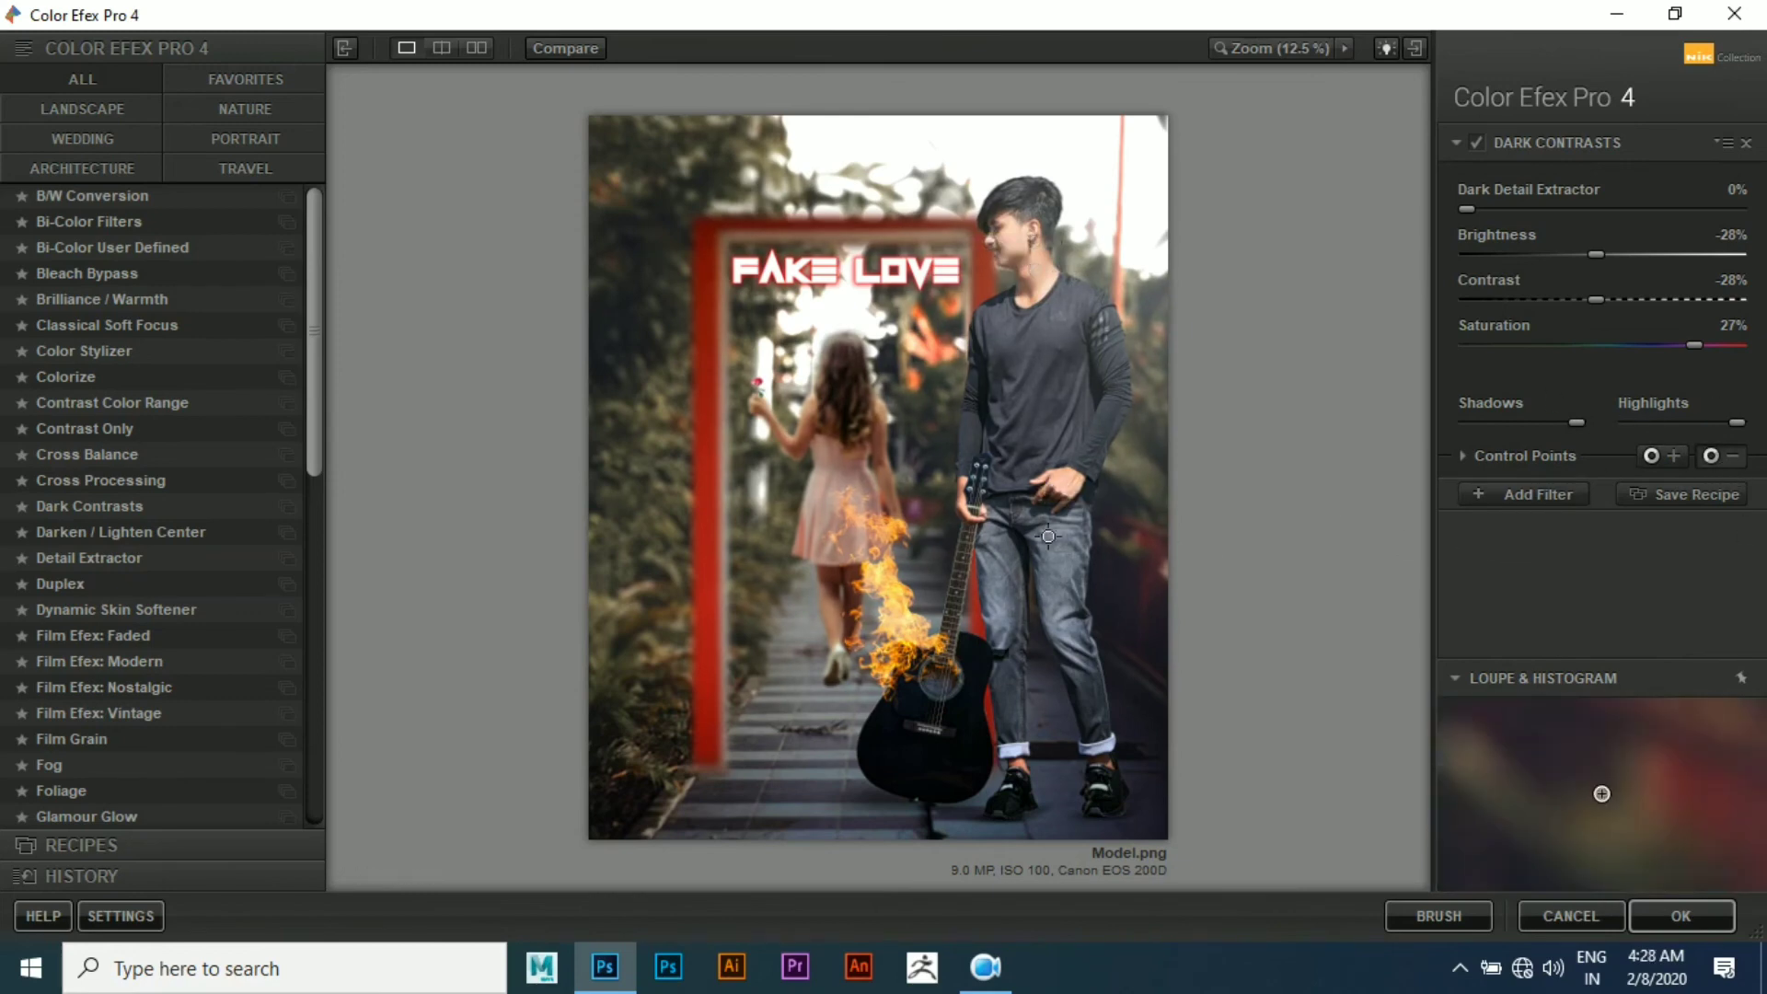
{"action": "left_click_drag", "start_coordinate": [1053, 490], "coordinate": [960, 505]}
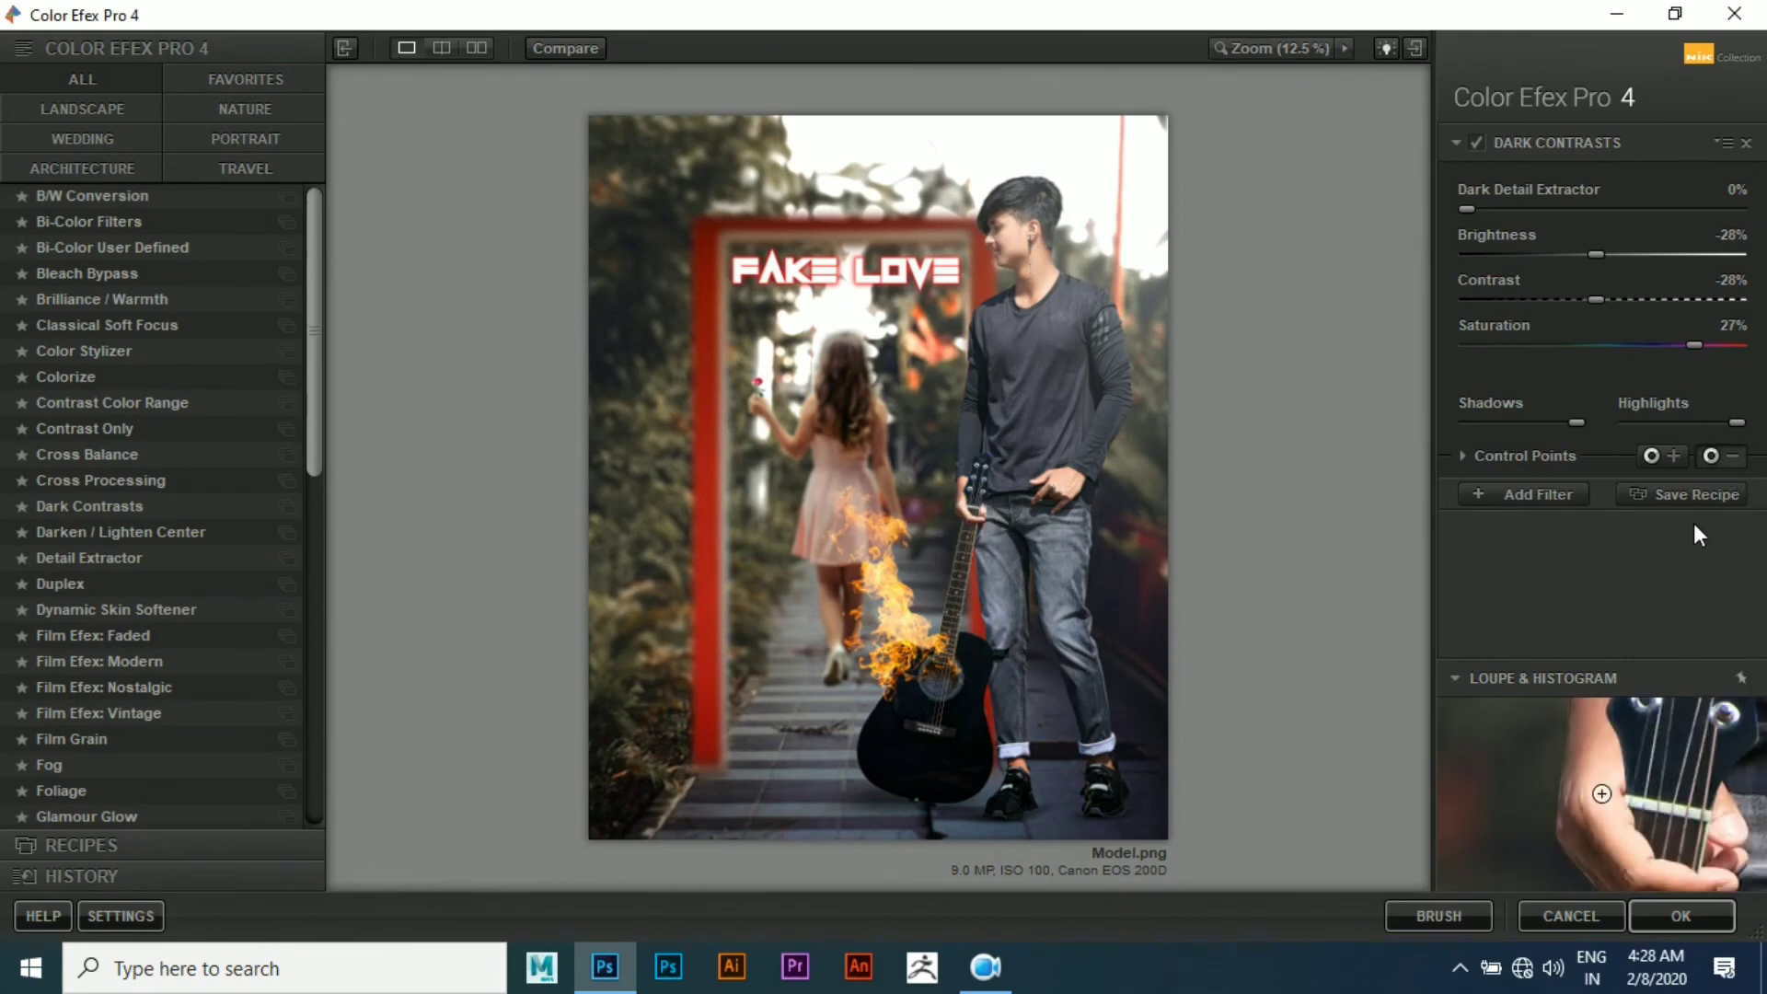
{"action": "left_click", "coordinate": [1020, 763]}
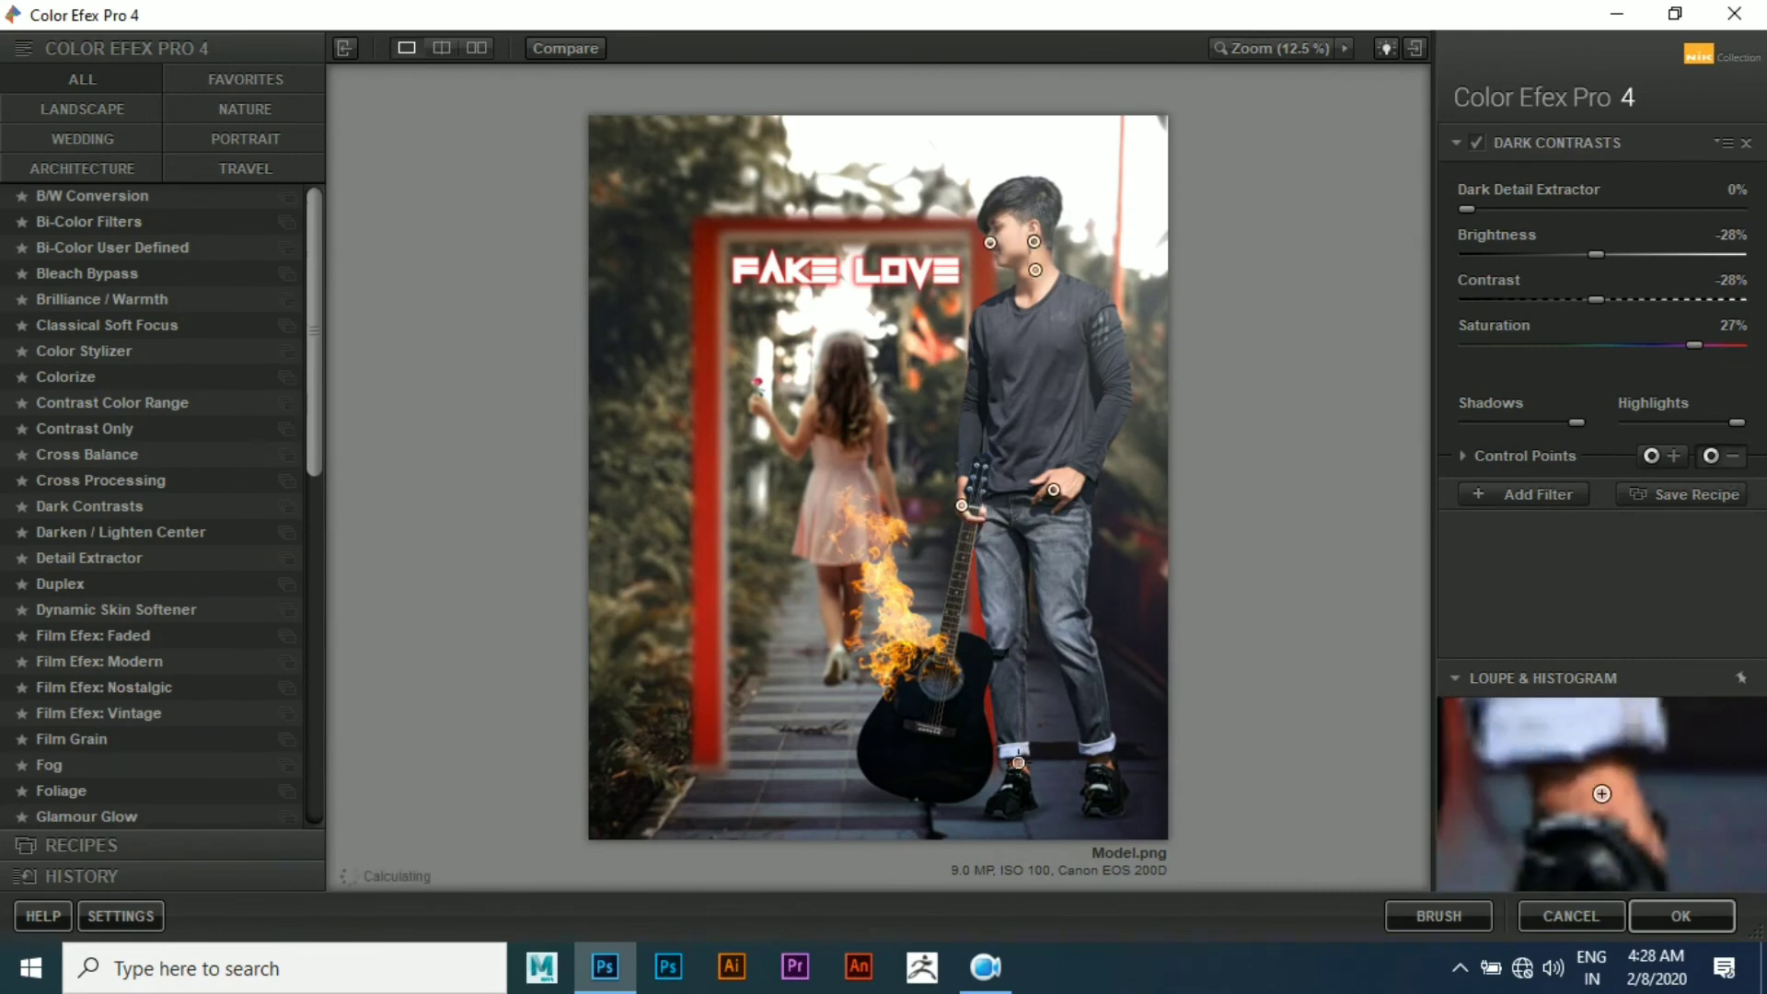
Stack the Indian Summer filter using Method 3
{"action": "left_click", "coordinate": [1511, 494]}
{"action": "left_click_drag", "start_coordinate": [310, 284], "coordinate": [323, 462]}
{"action": "left_click", "coordinate": [90, 581]}
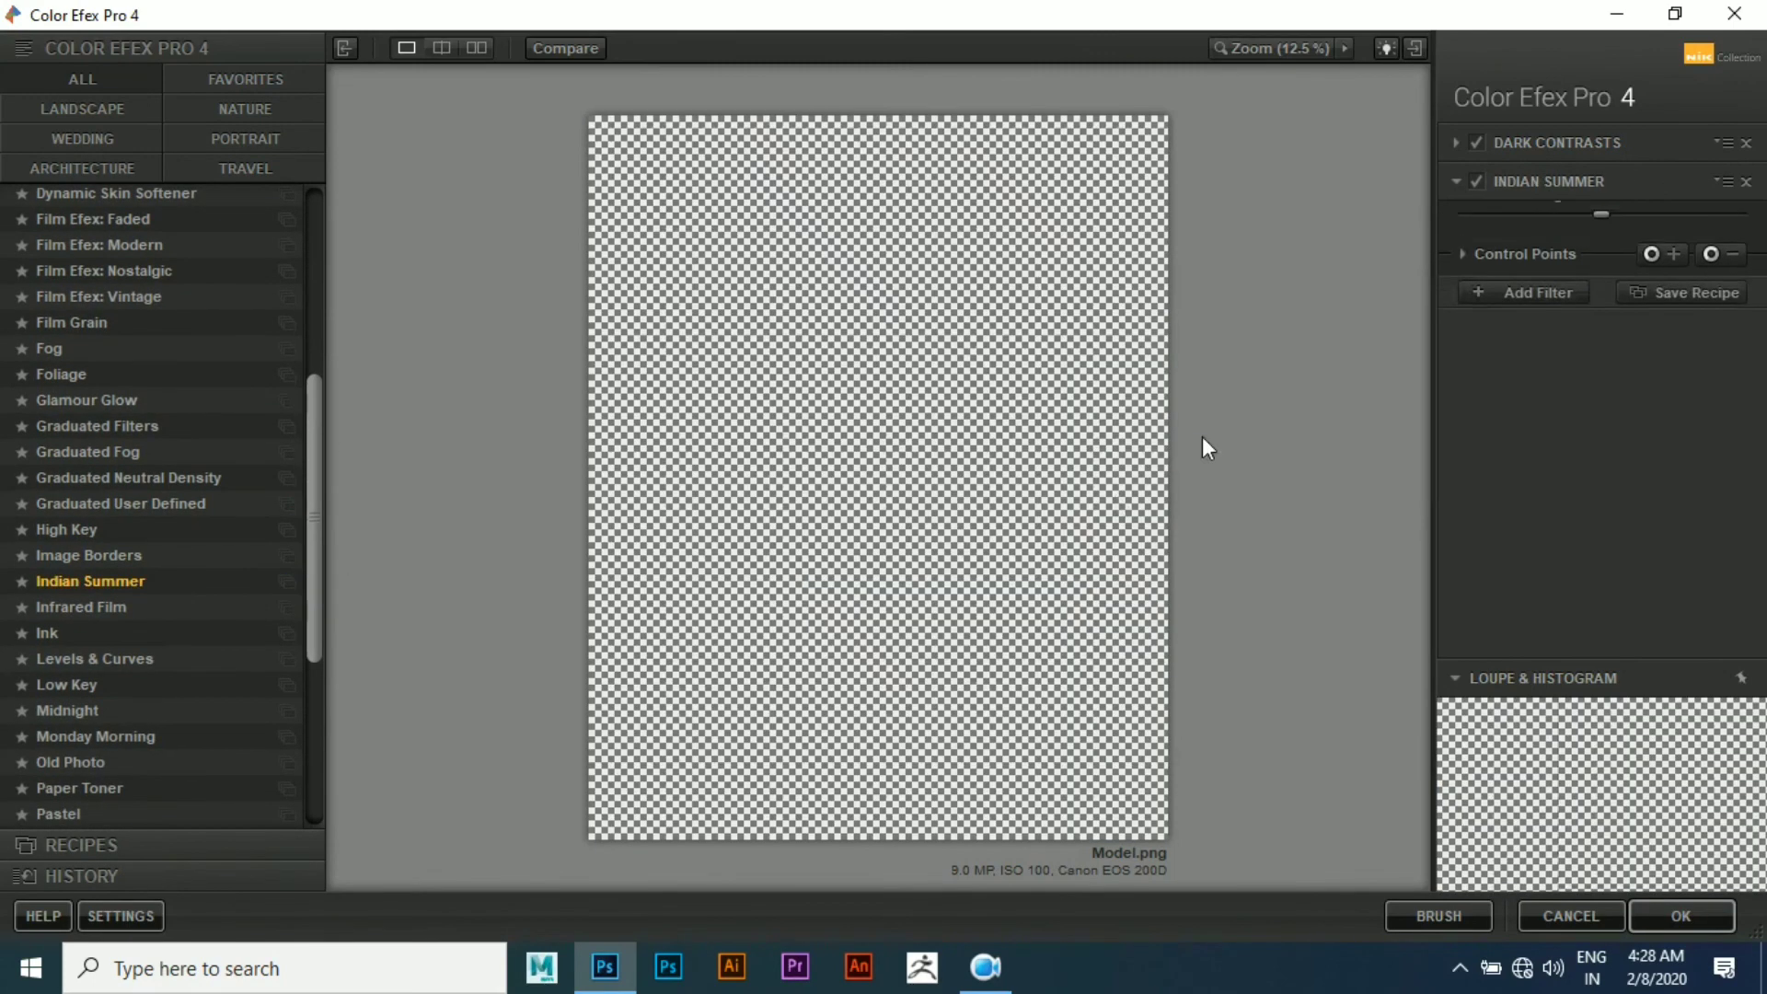
{"action": "left_click", "coordinate": [1719, 235]}
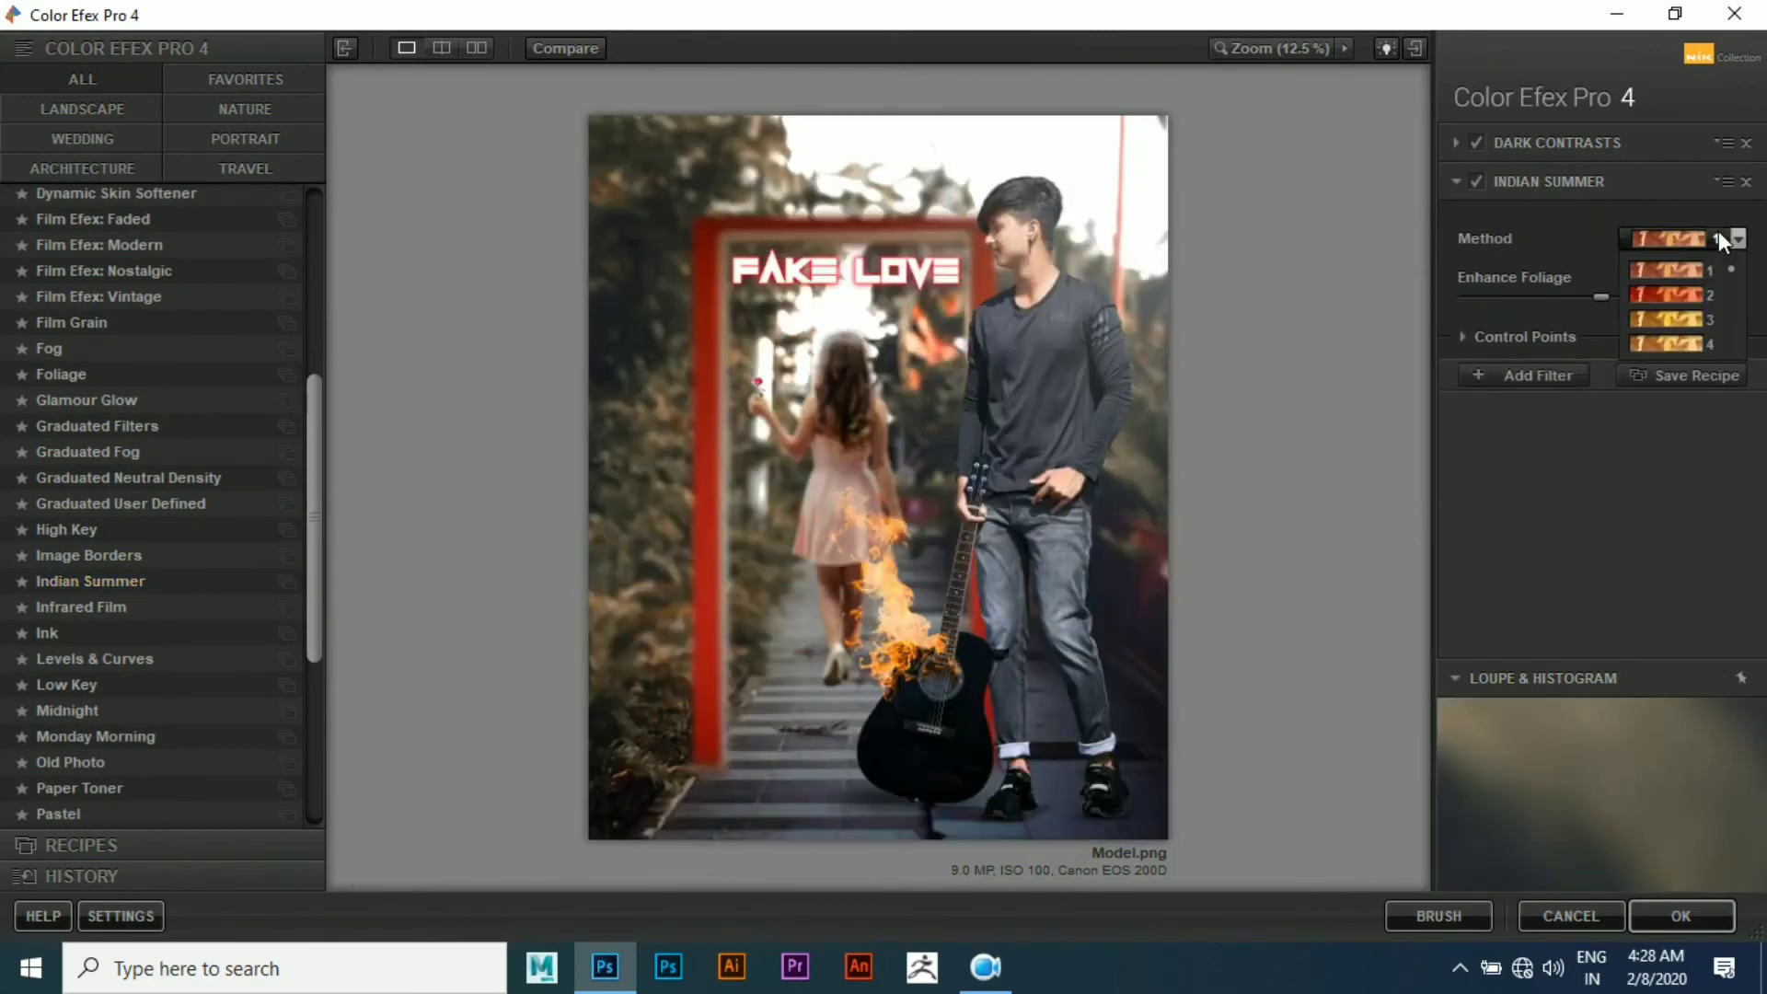
{"action": "left_click", "coordinate": [1682, 318]}
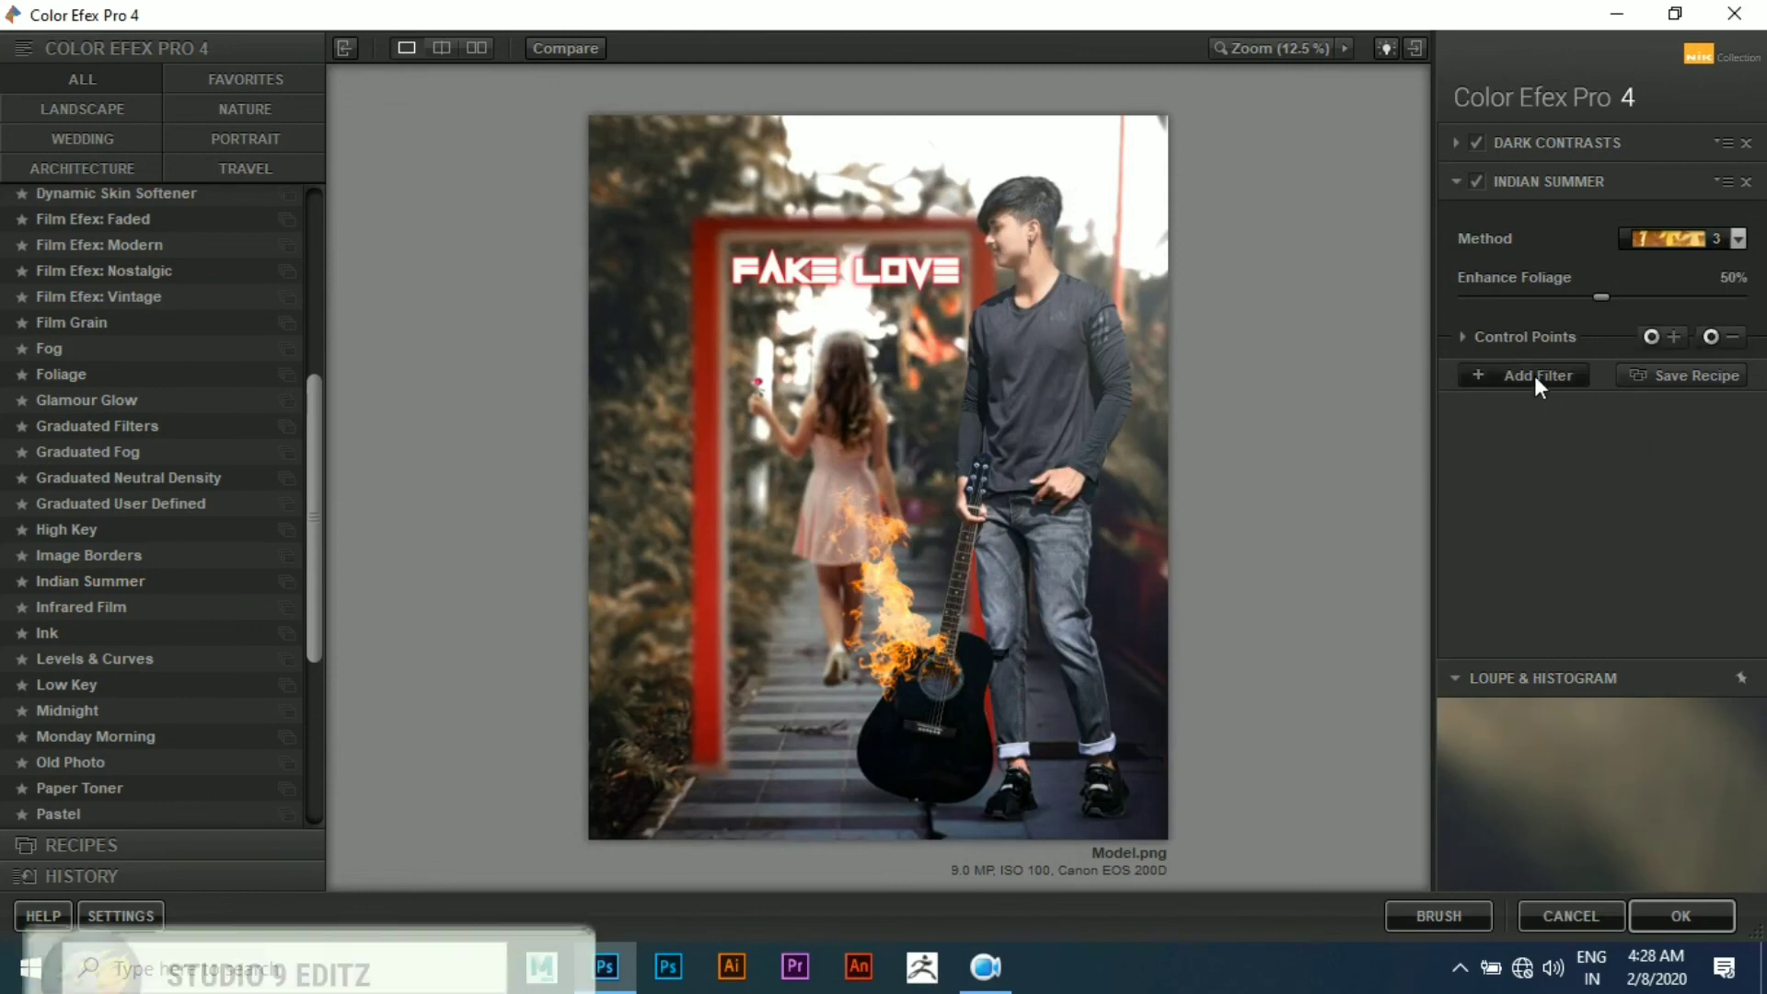
{"action": "left_click", "coordinate": [1534, 376]}
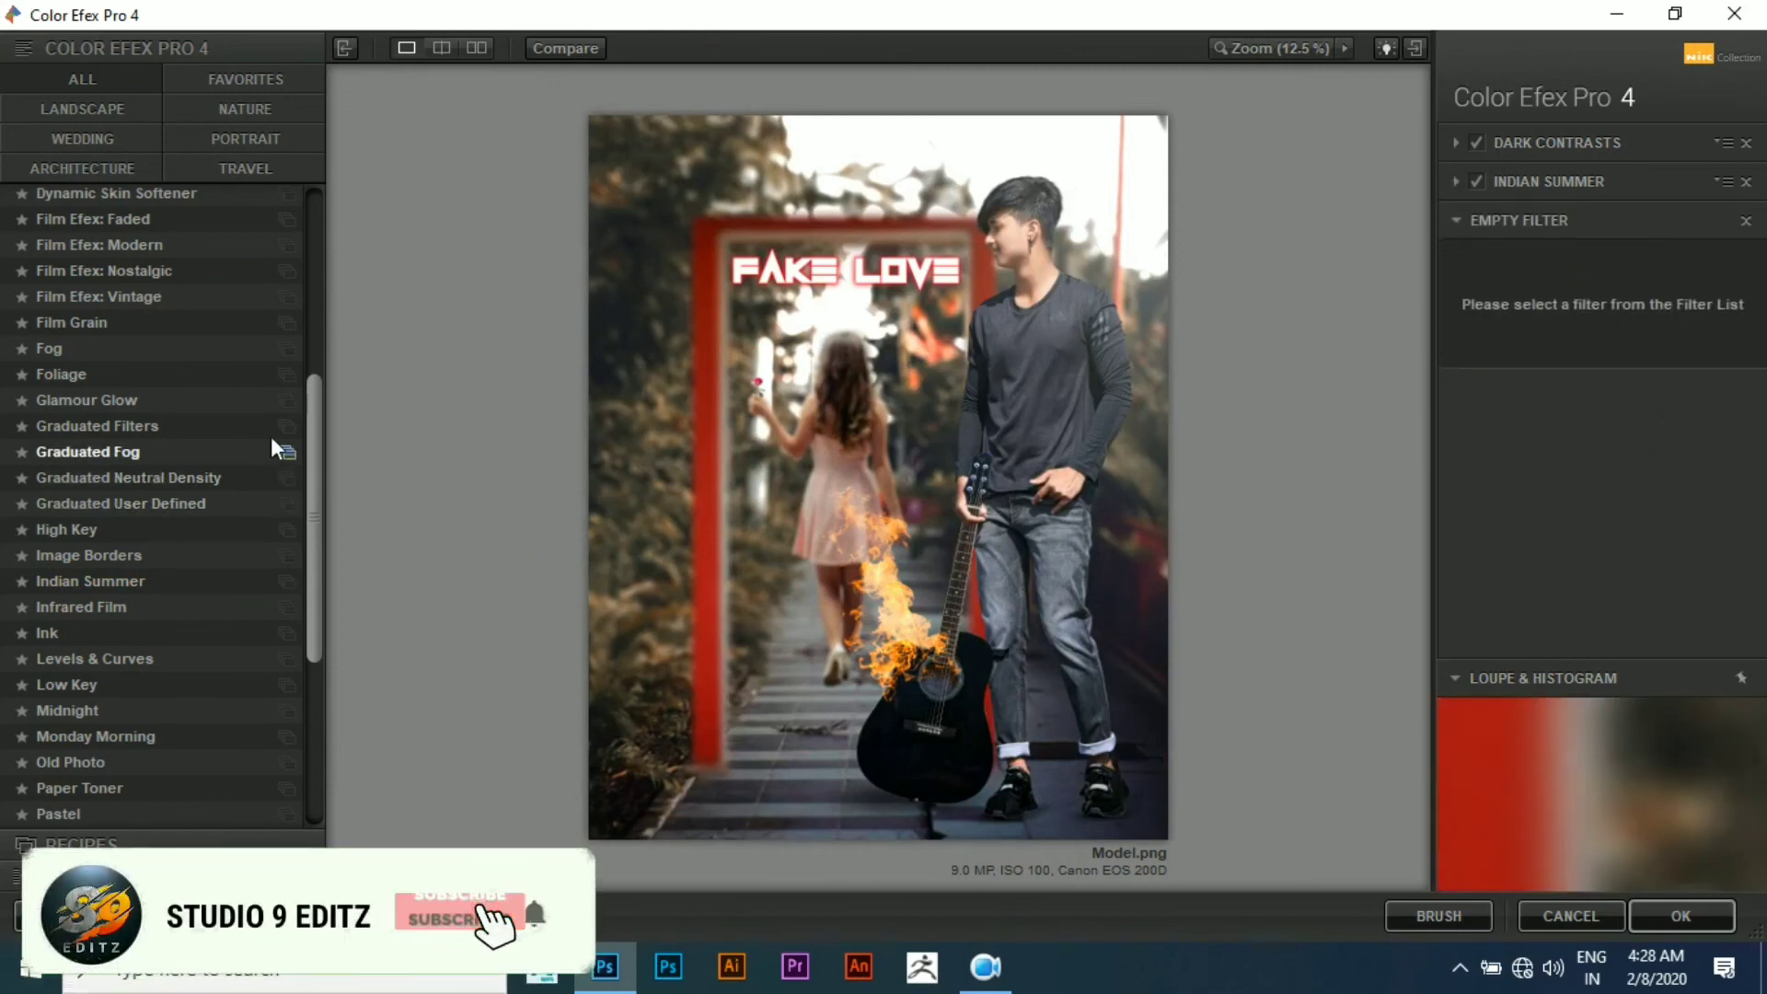
Add Cross Processing with method L03 at about 13% strength, then apply the whole stack
{"action": "left_click_drag", "start_coordinate": [318, 412], "coordinate": [324, 267]}
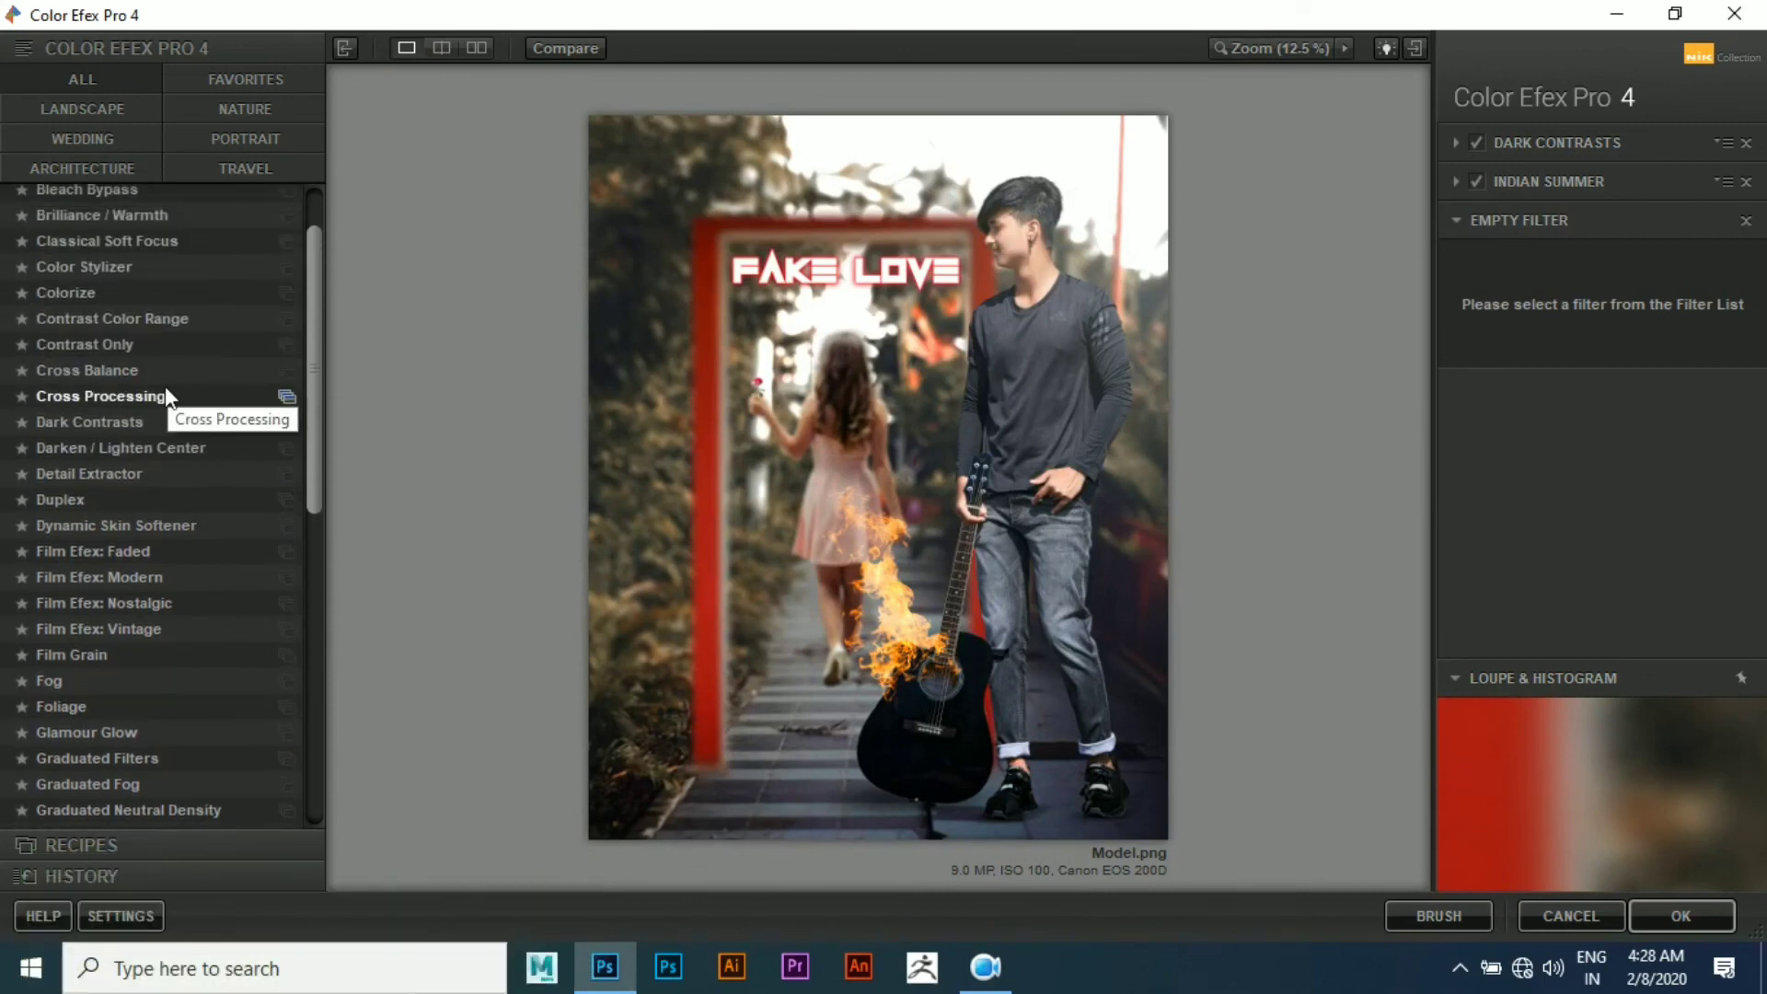
{"action": "left_click_drag", "start_coordinate": [1415, 412], "coordinate": [1492, 312]}
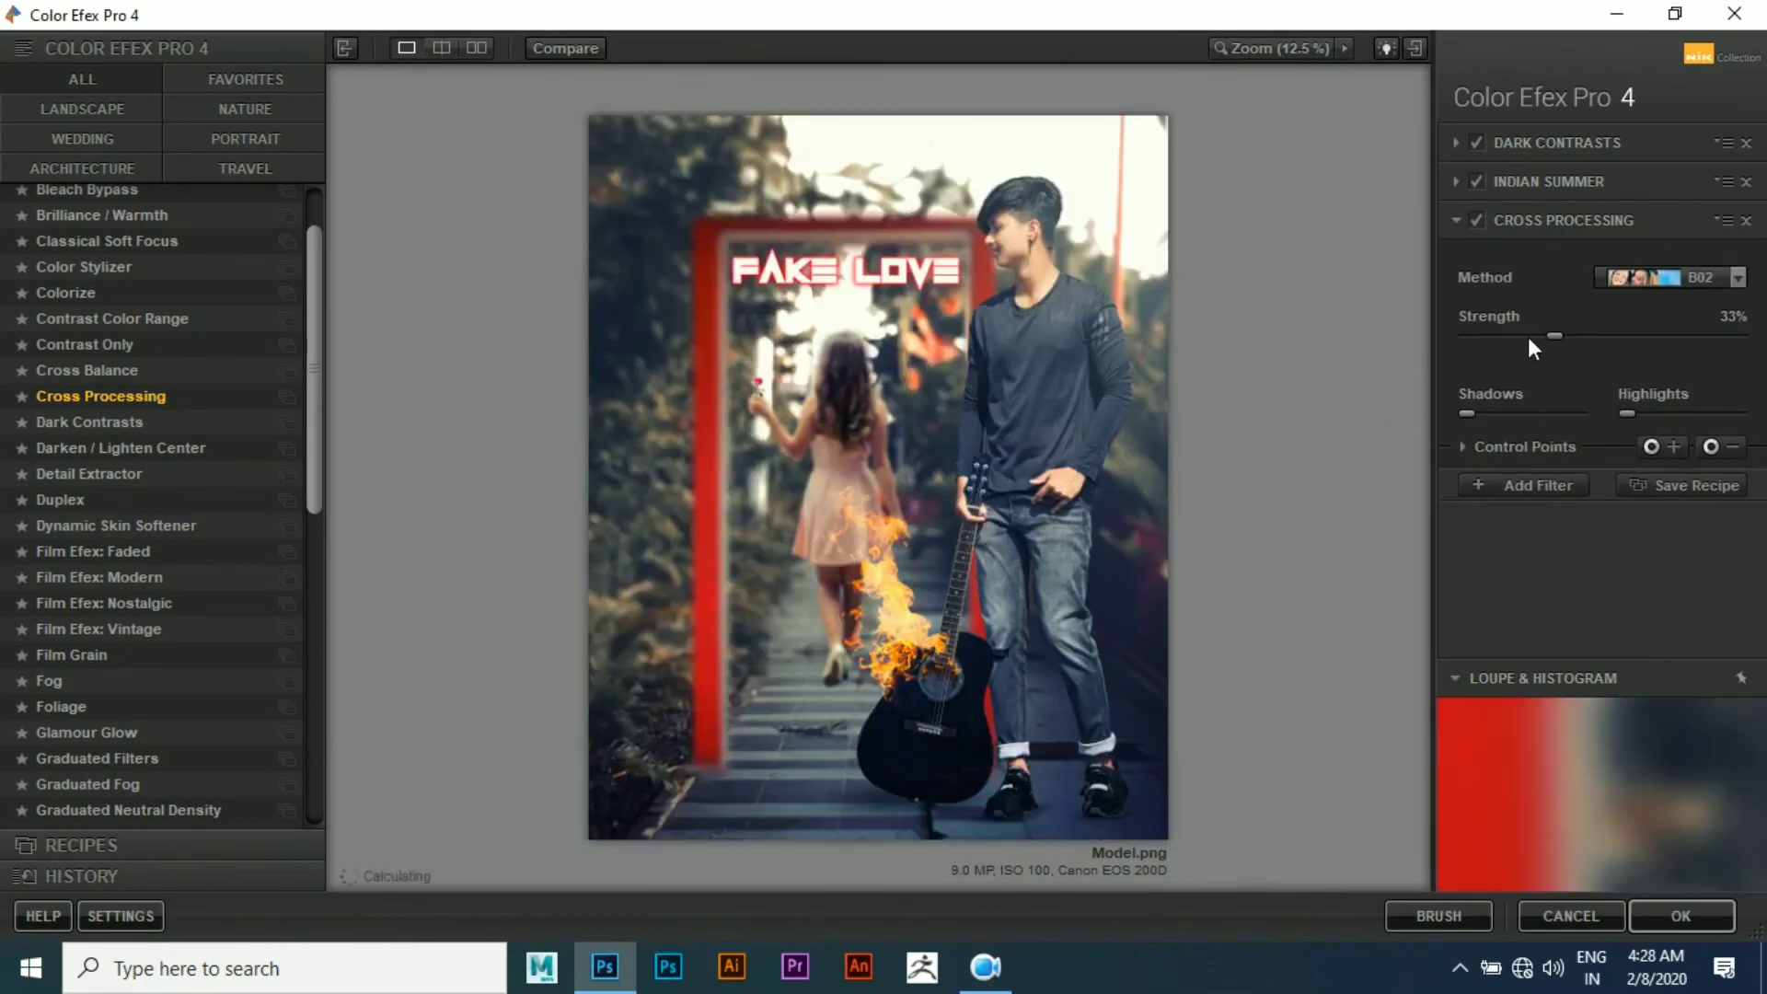
{"action": "left_click", "coordinate": [1655, 276]}
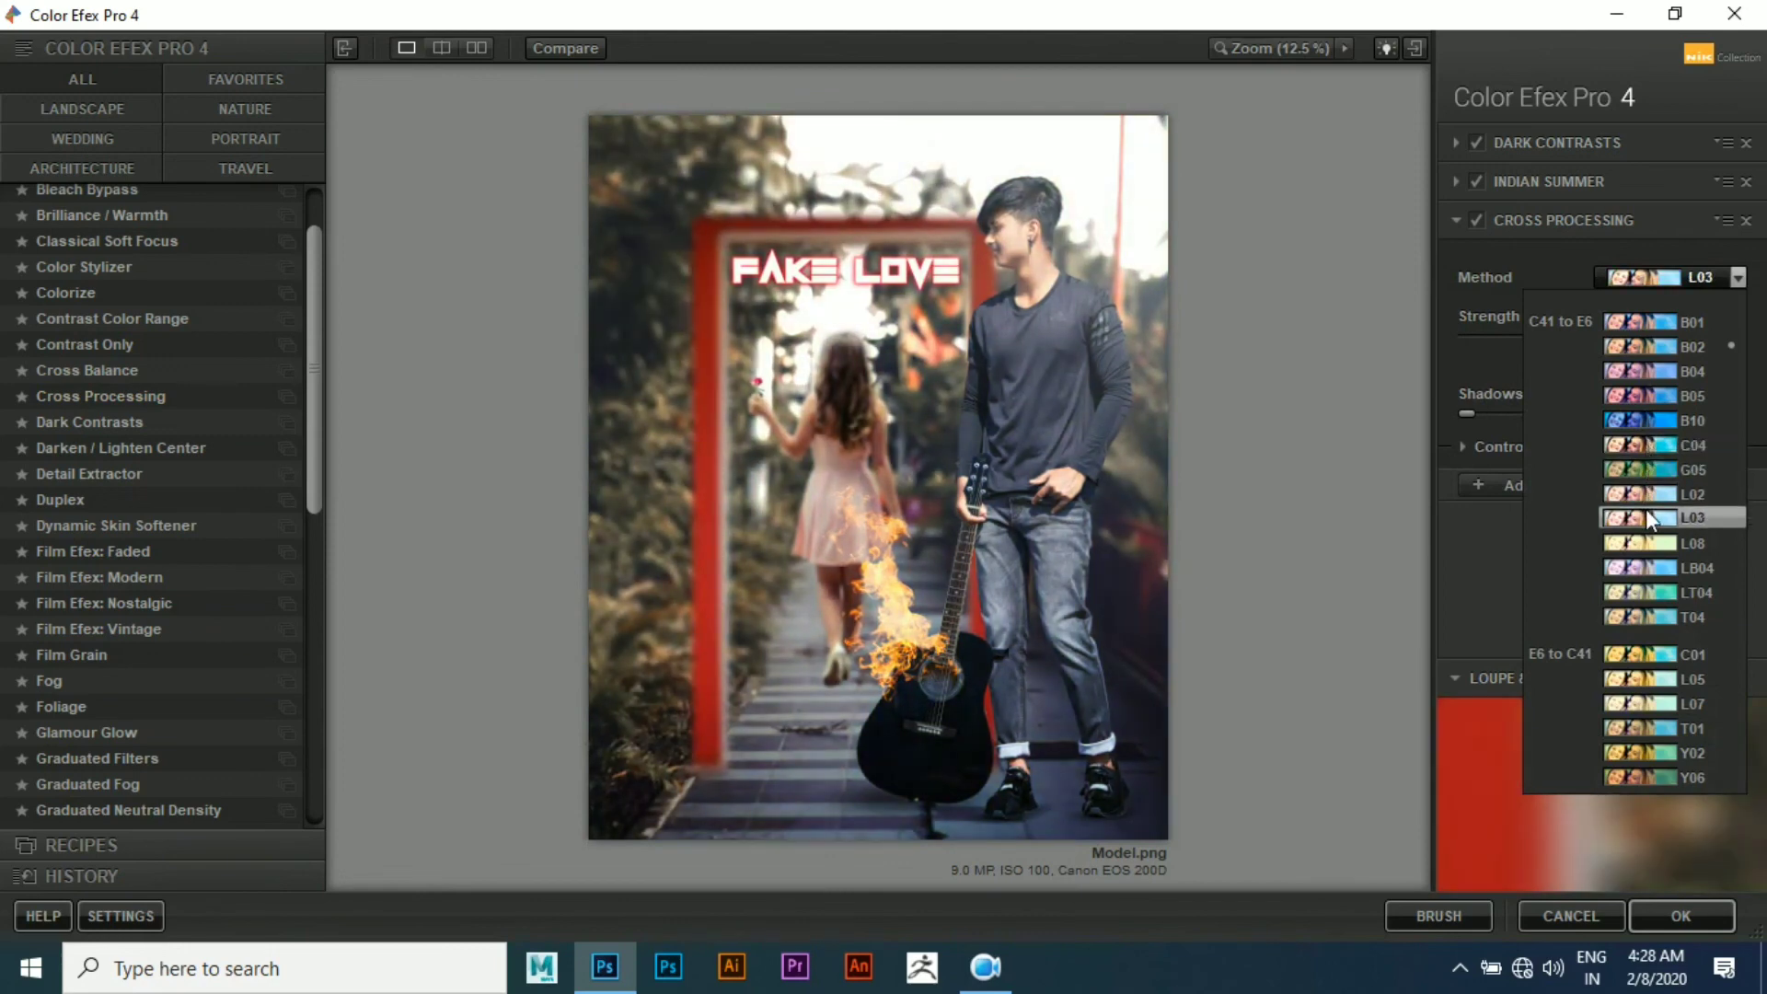
{"action": "left_click", "coordinate": [1645, 512]}
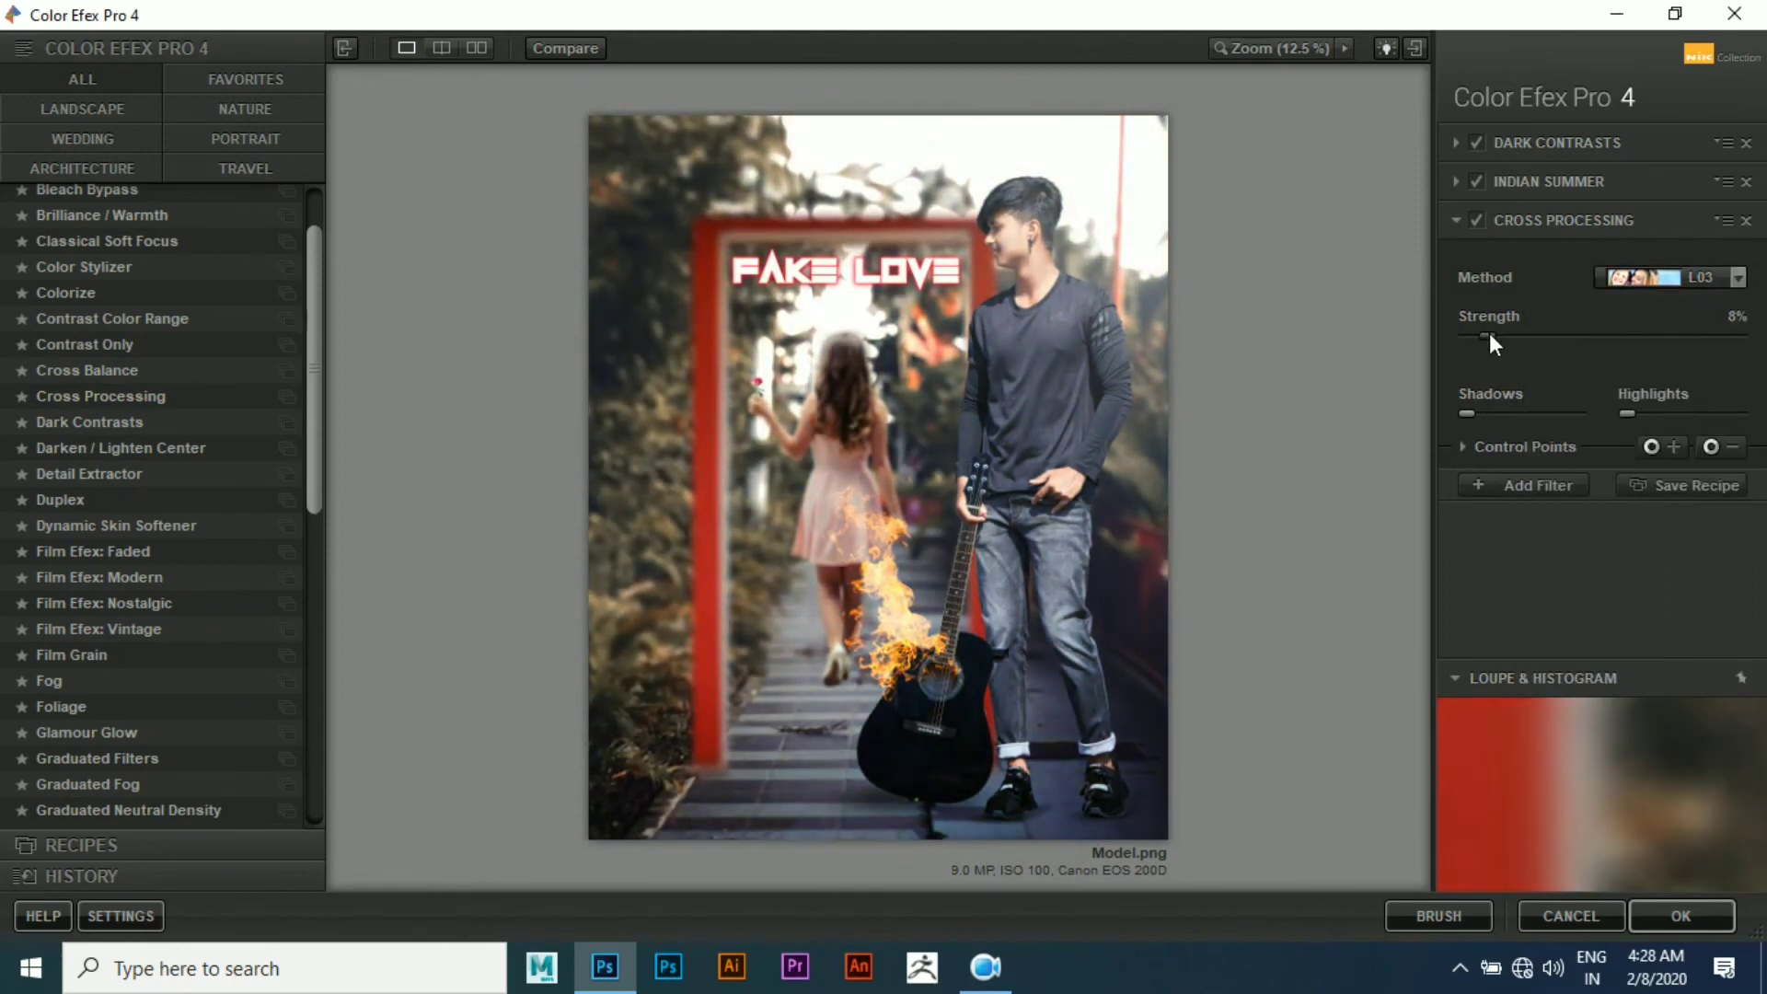
{"action": "left_click_drag", "start_coordinate": [1554, 336], "coordinate": [1504, 337]}
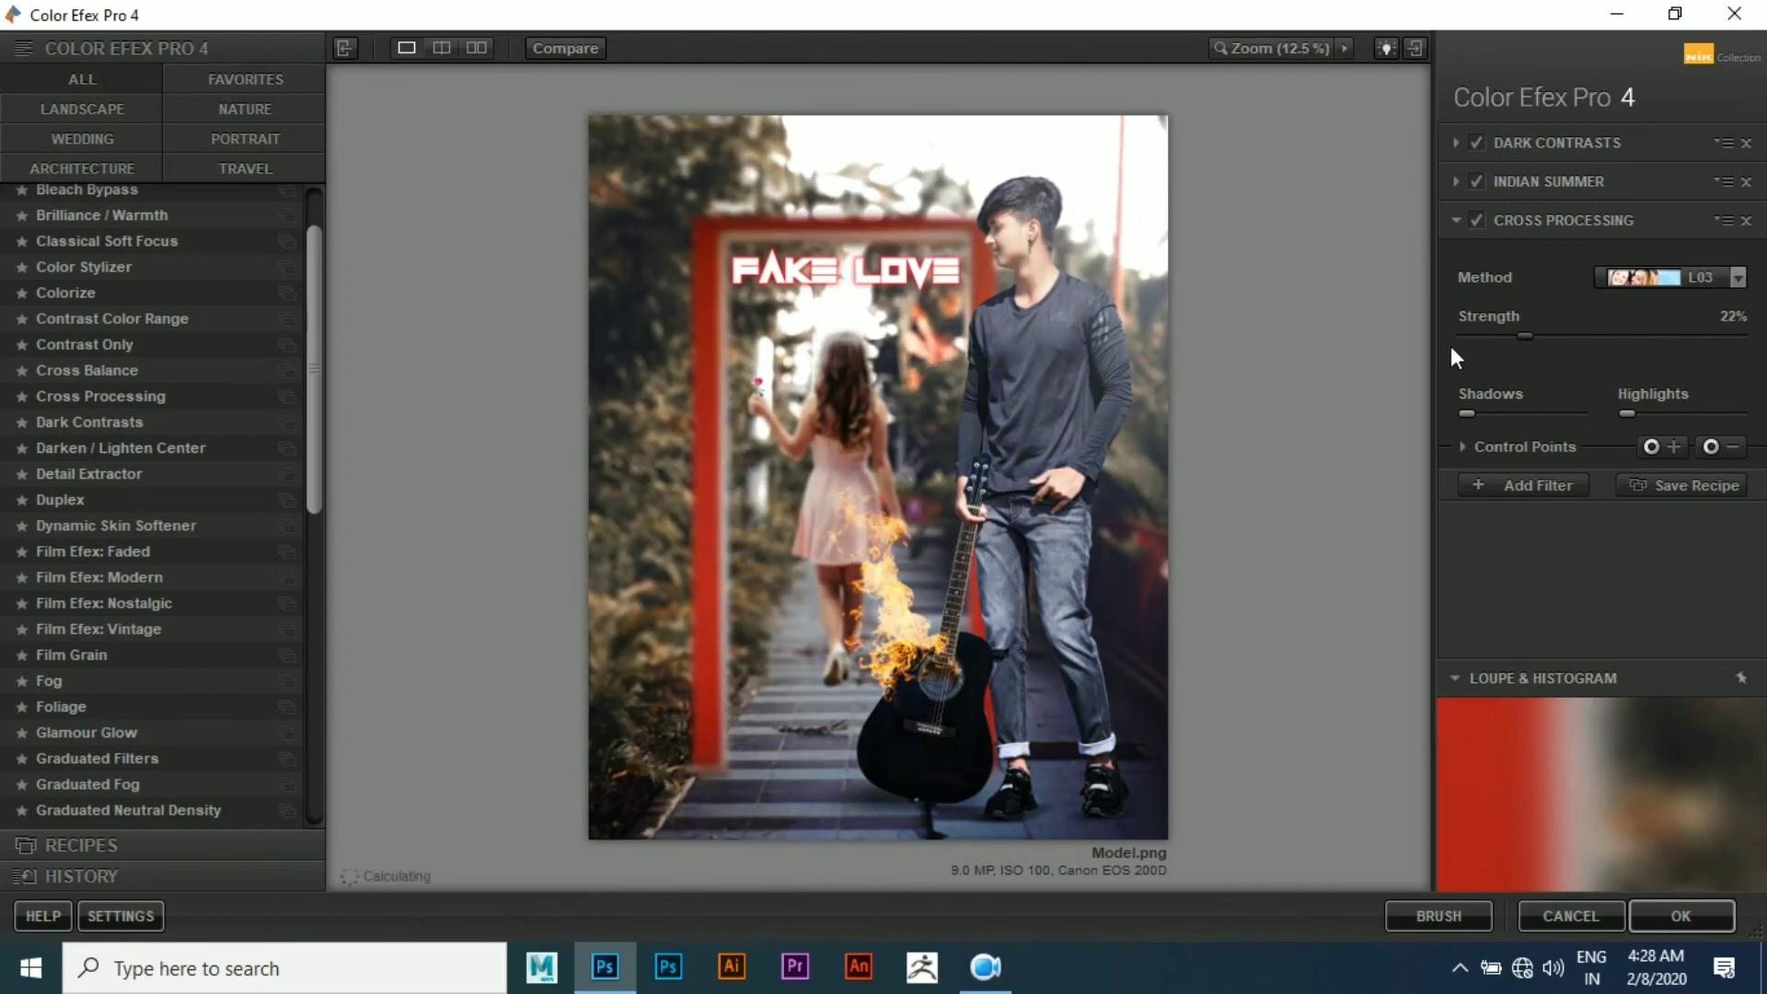
{"action": "left_click", "coordinate": [1652, 915]}
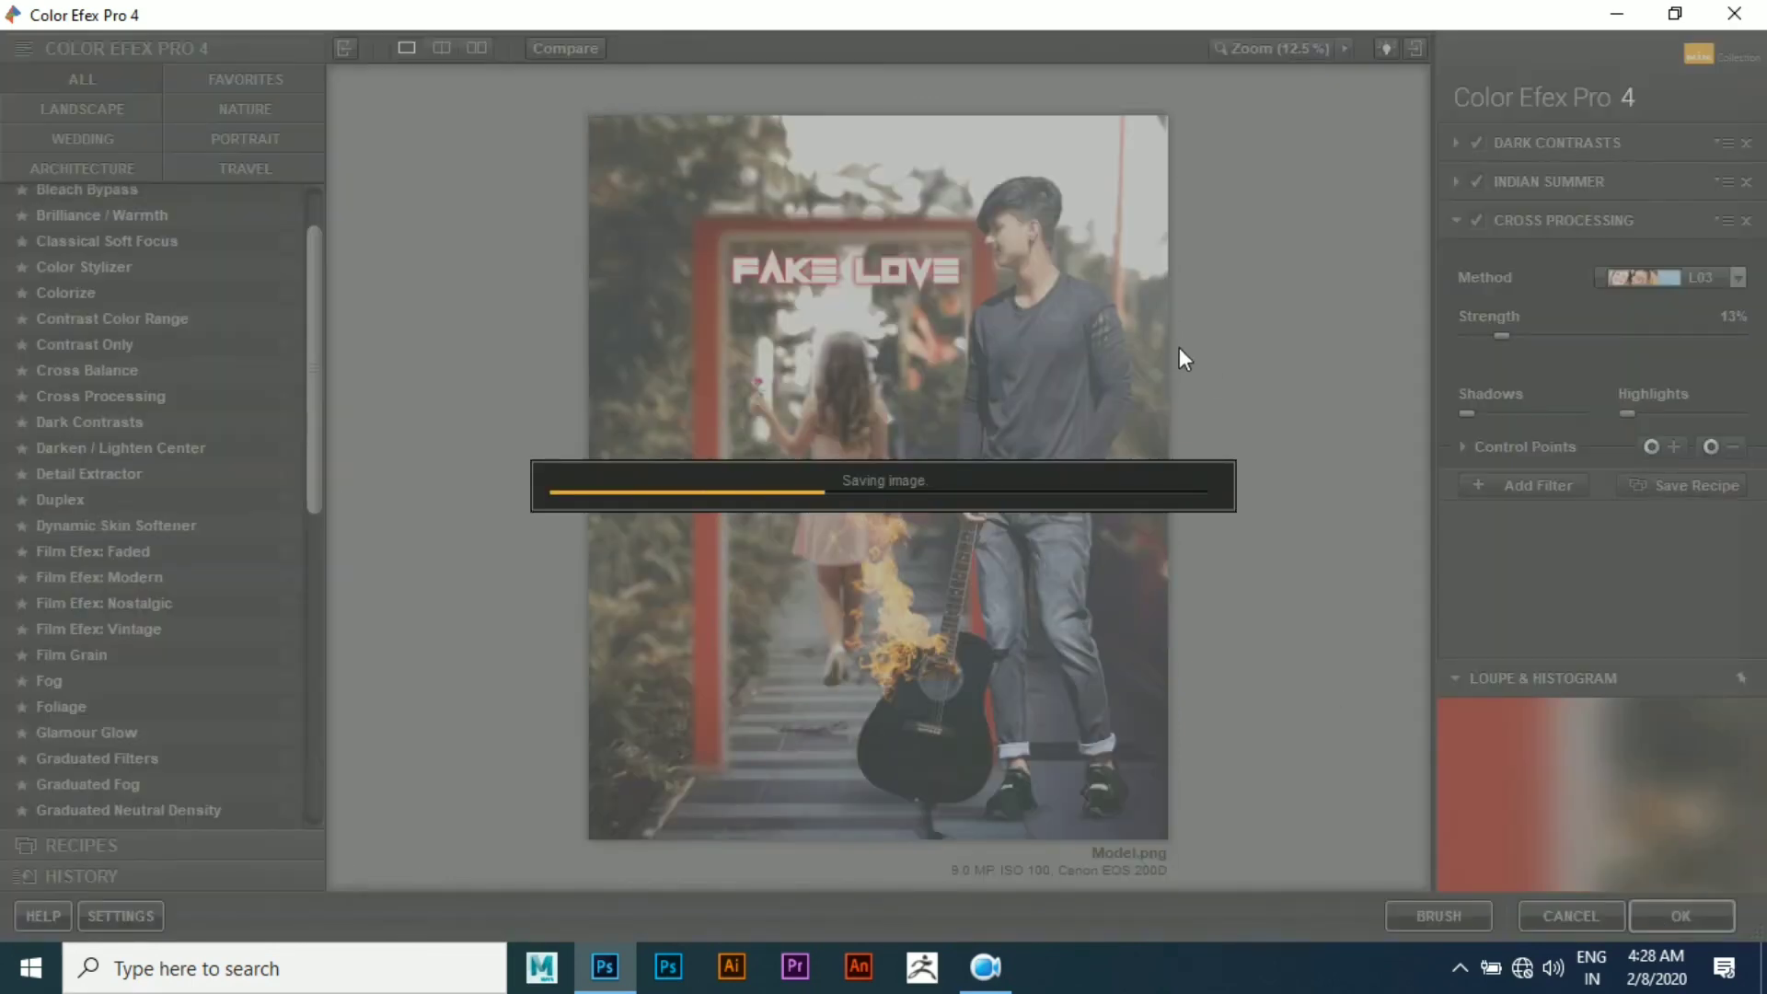